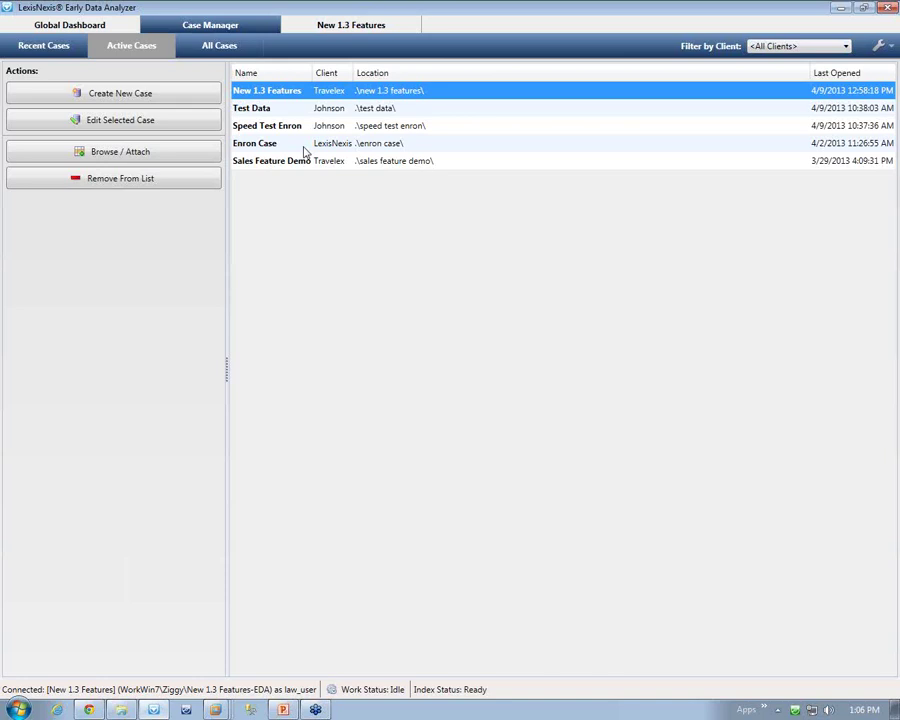
Step: Open the New 1.3 Features case and review its Dashboard charts of document counts by category and filter
left_click(342, 24)
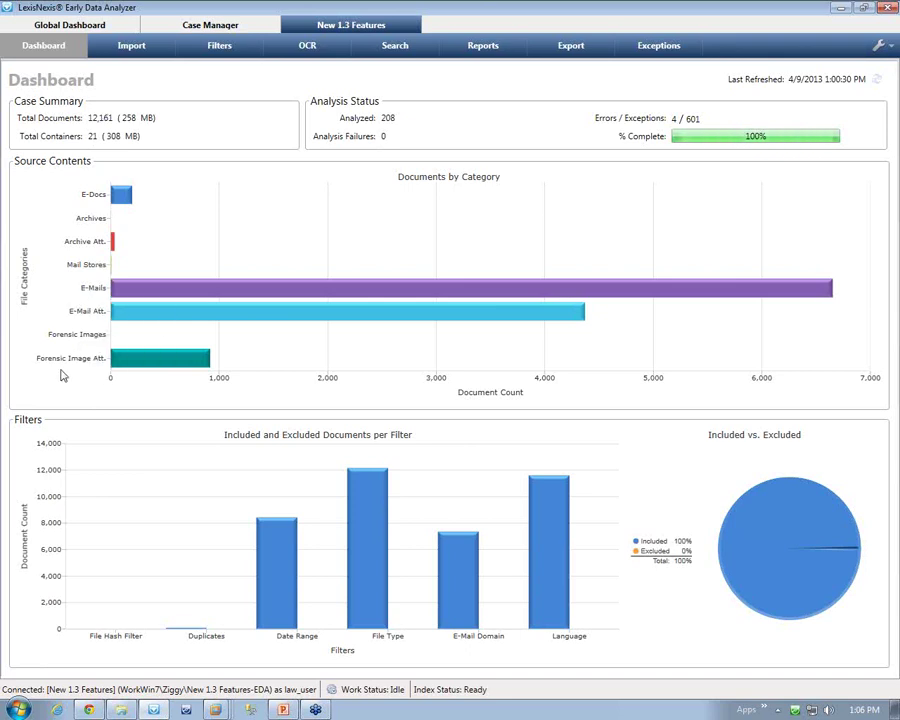
mouse_move(170, 369)
Step: On the Import view, add a new custodian from the C-drive E01 image in the Enron Demo Set 2013 folder
left_click(131, 45)
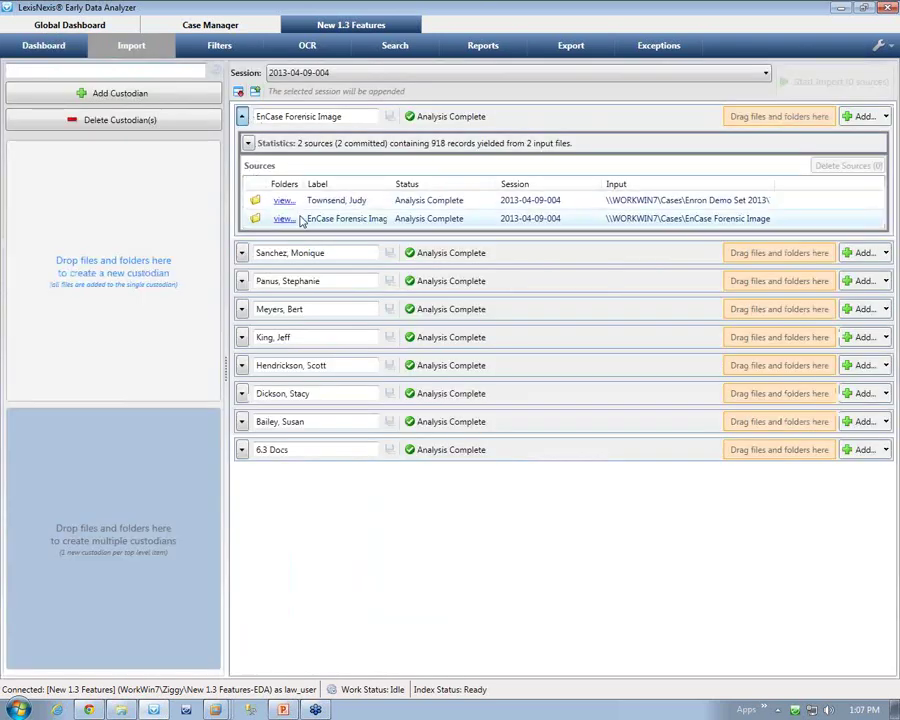
left_click(122, 708)
left_click(474, 478)
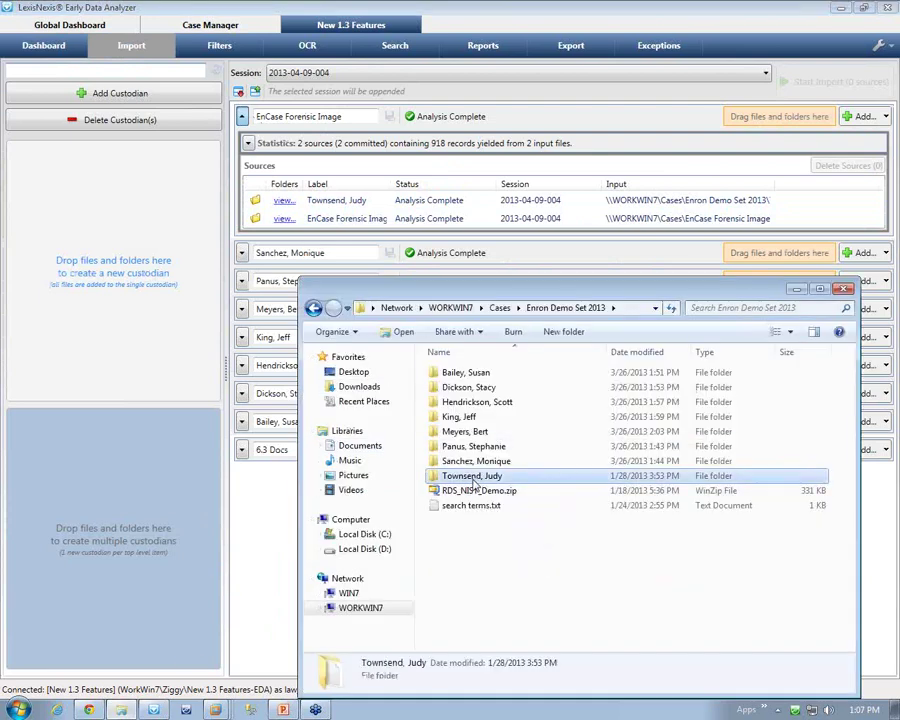
double_click(474, 478)
left_click_drag(474, 372, 176, 337)
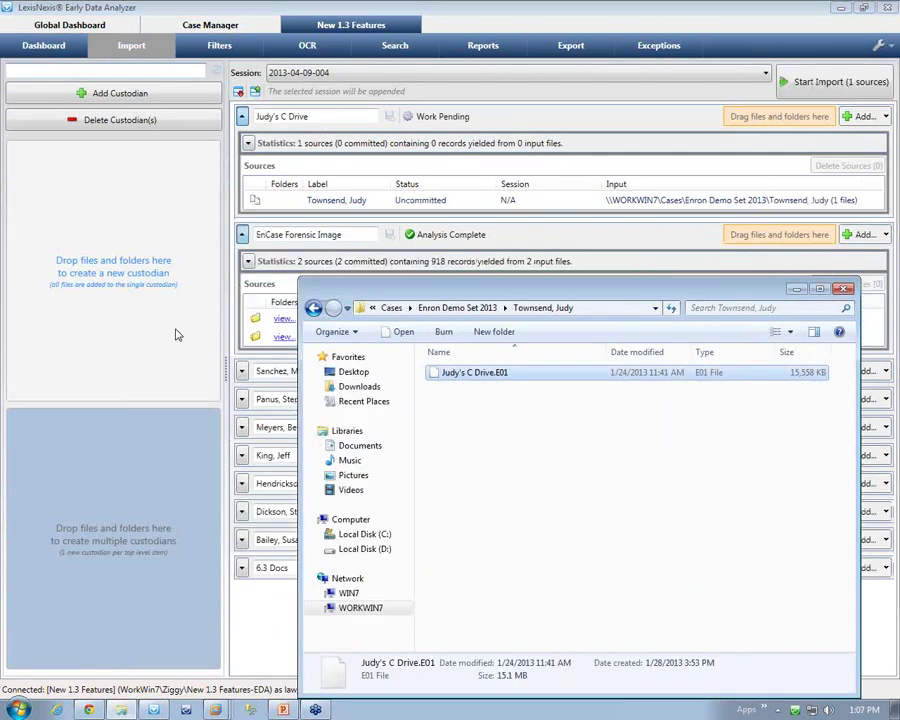
Step: Delete the newly added C-drive custodian and select a source of the EnCase Forensic Image custodian
left_click(487, 131)
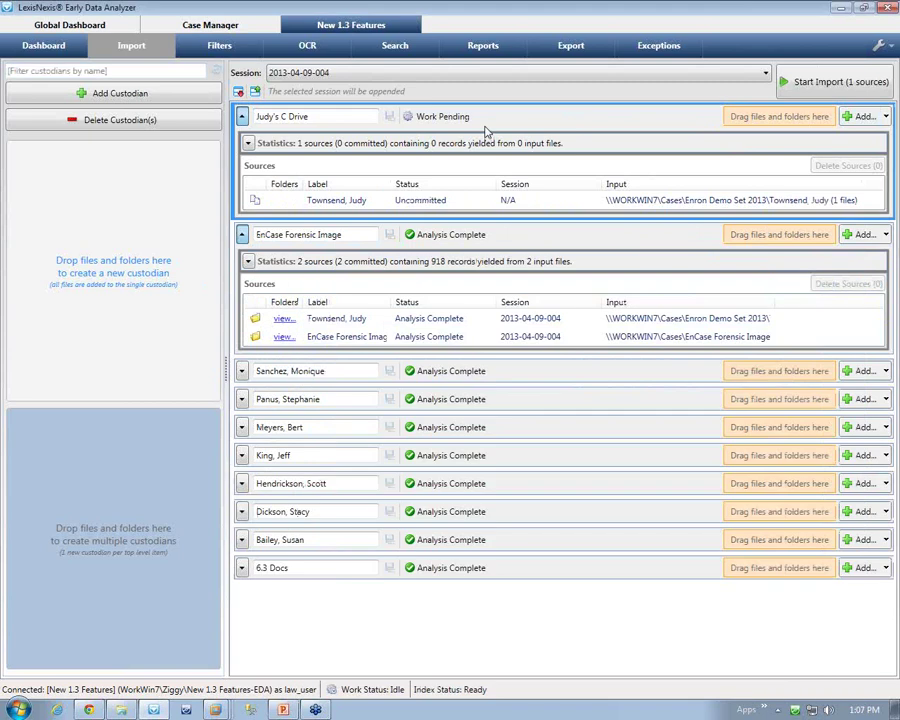
left_click(196, 125)
left_click(486, 398)
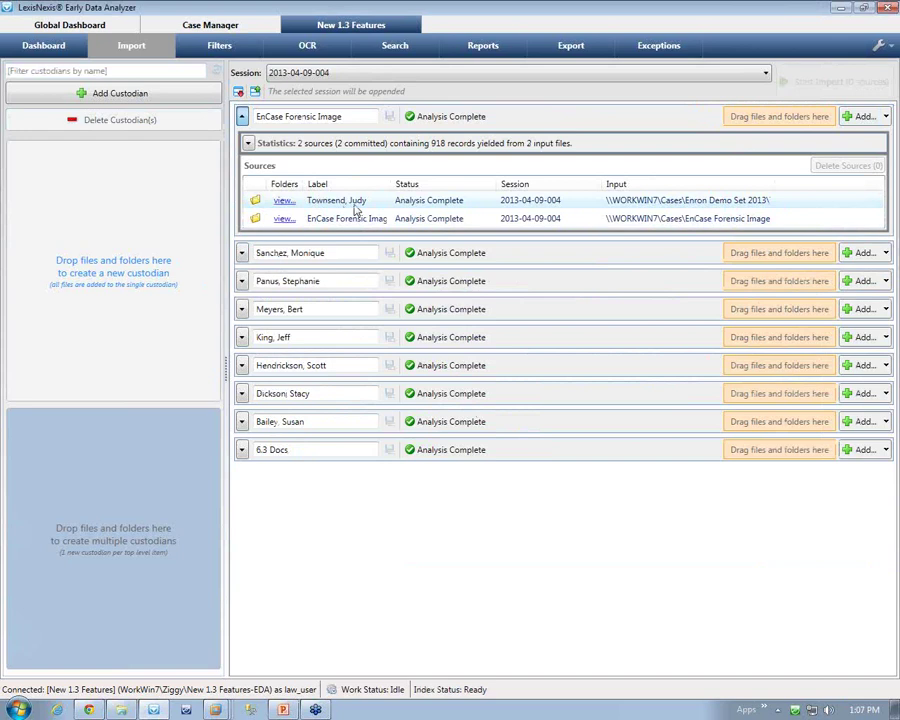
left_click(394, 204)
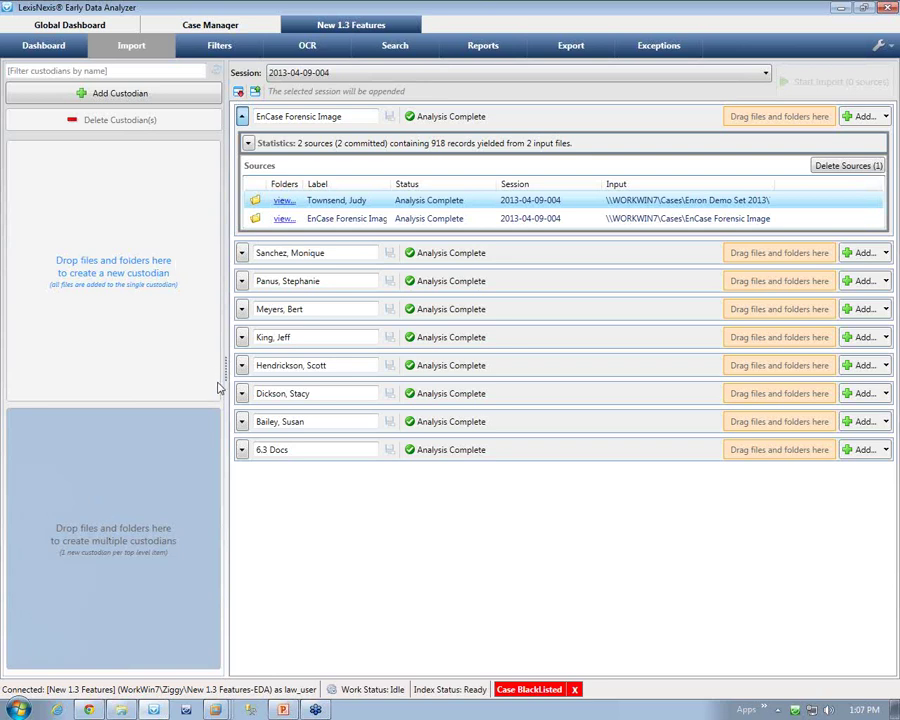
Step: Start Windows Task Manager from the taskbar, move it up-left, and show the Processes list
right_click(452, 706)
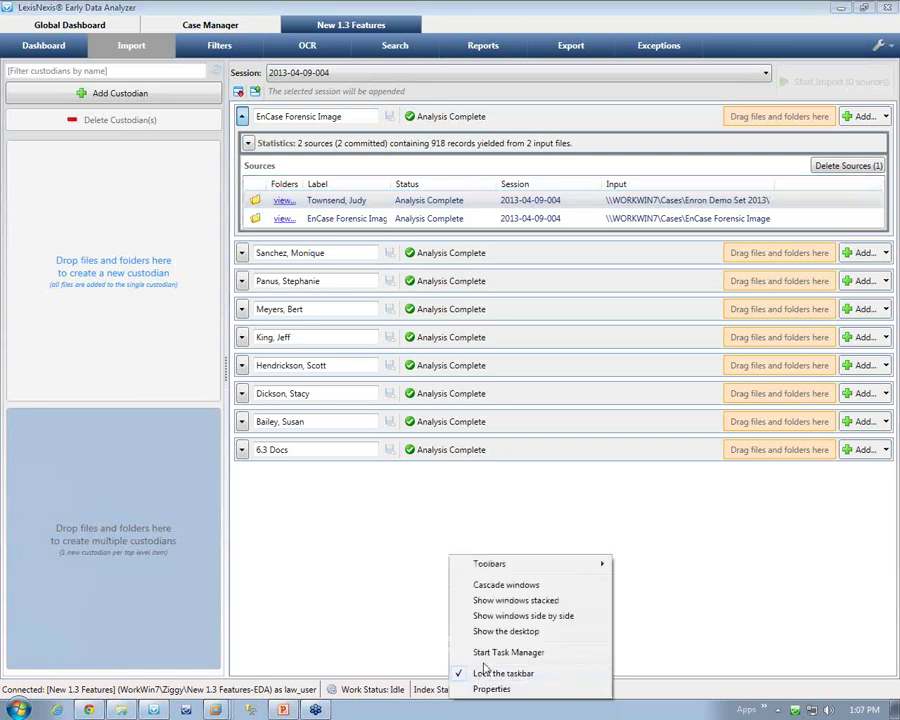
left_click(478, 647)
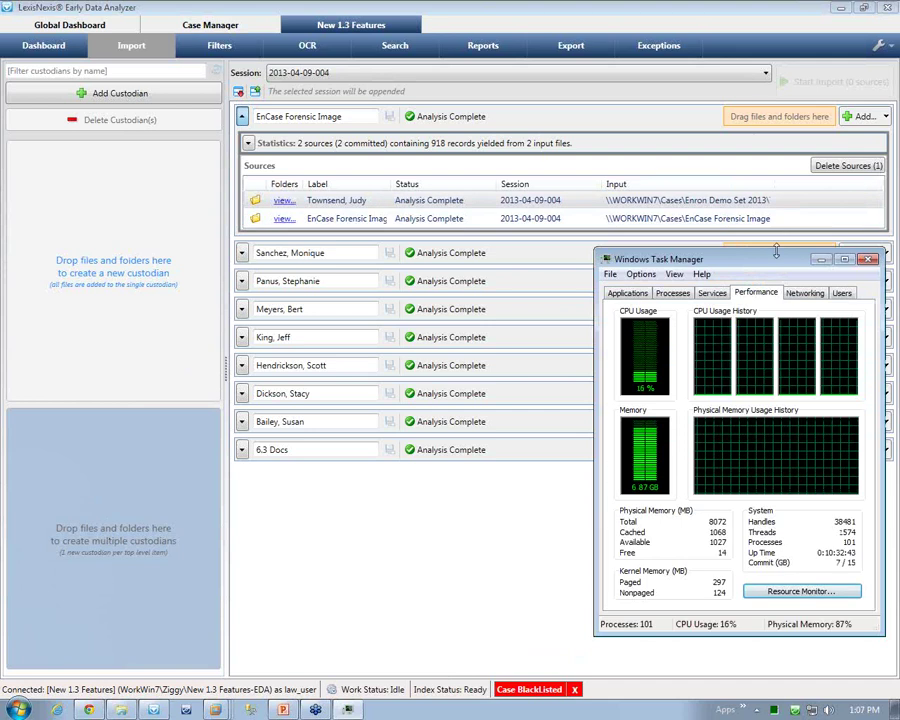
left_click_drag(751, 259, 620, 212)
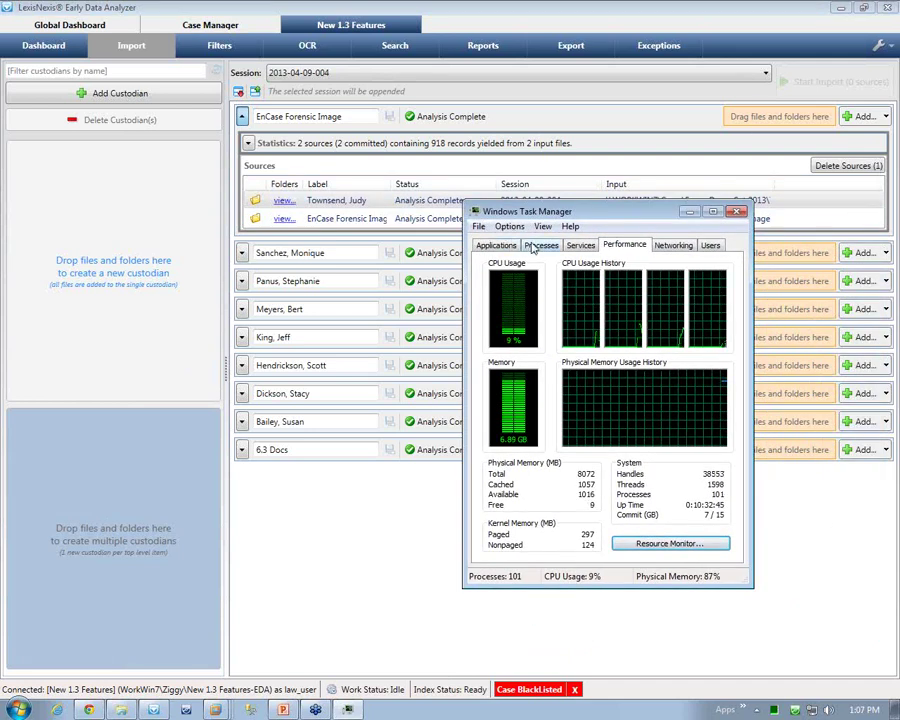
left_click(541, 245)
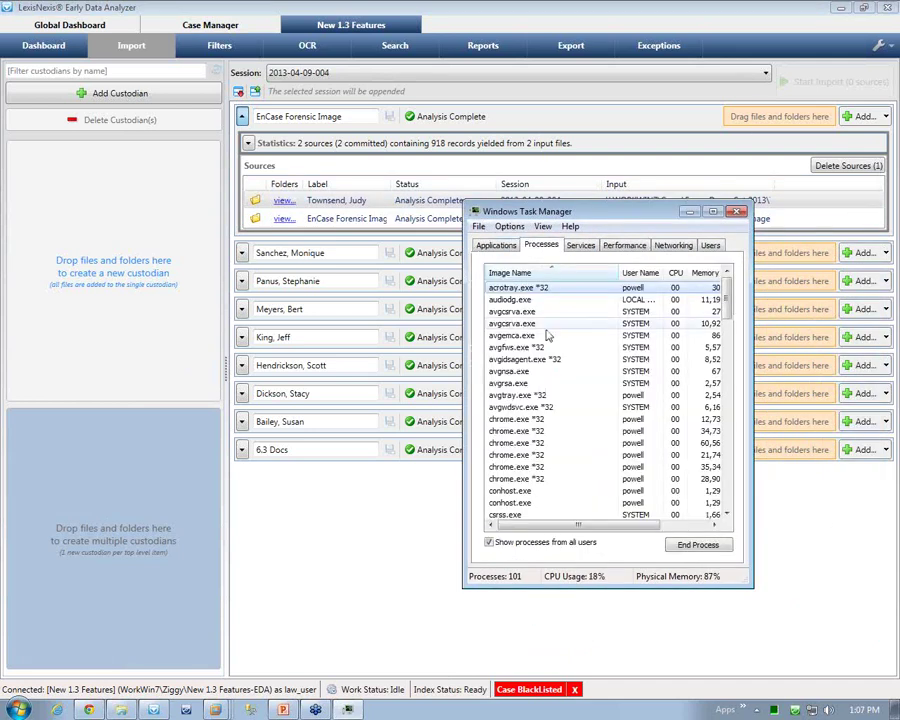
Step: Find and select LexisNexis.EdAnalyzer.exe among the processes, then open a Computer window with Win+E
left_click(550, 467)
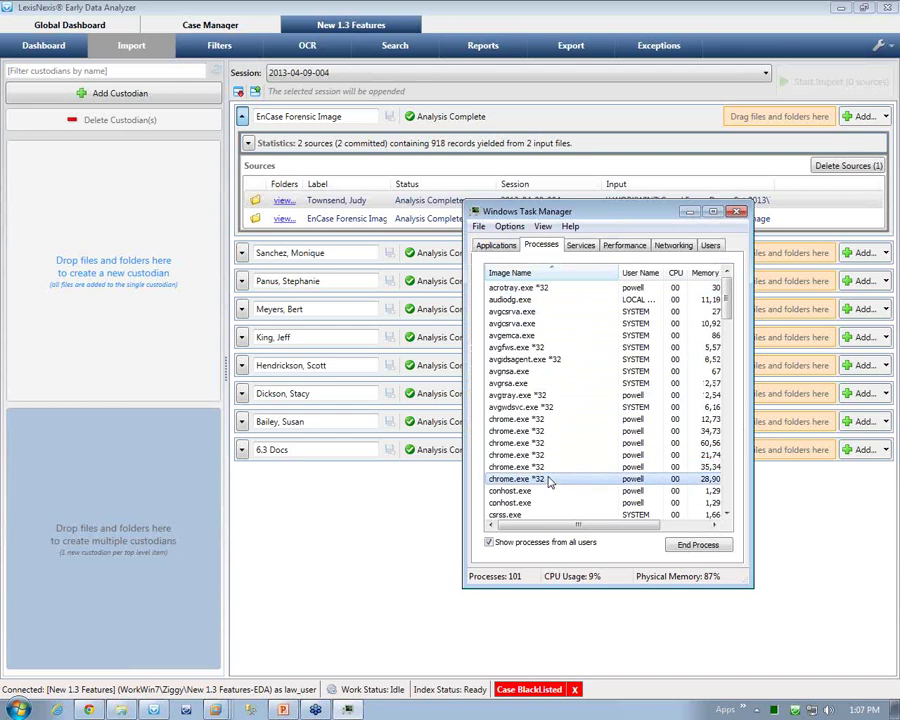
left_click(556, 454)
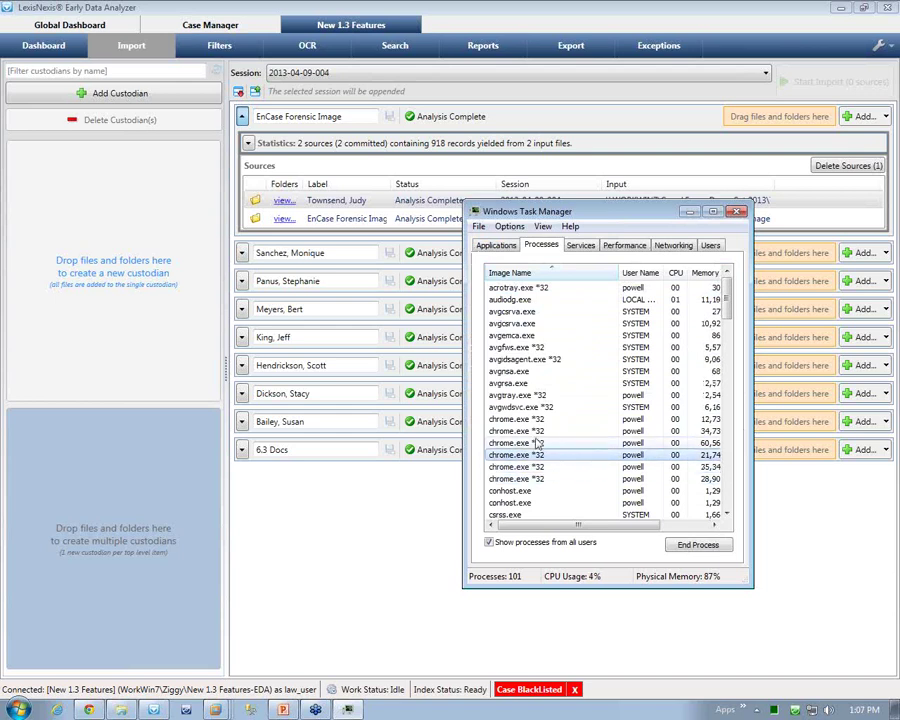
left_click(545, 444)
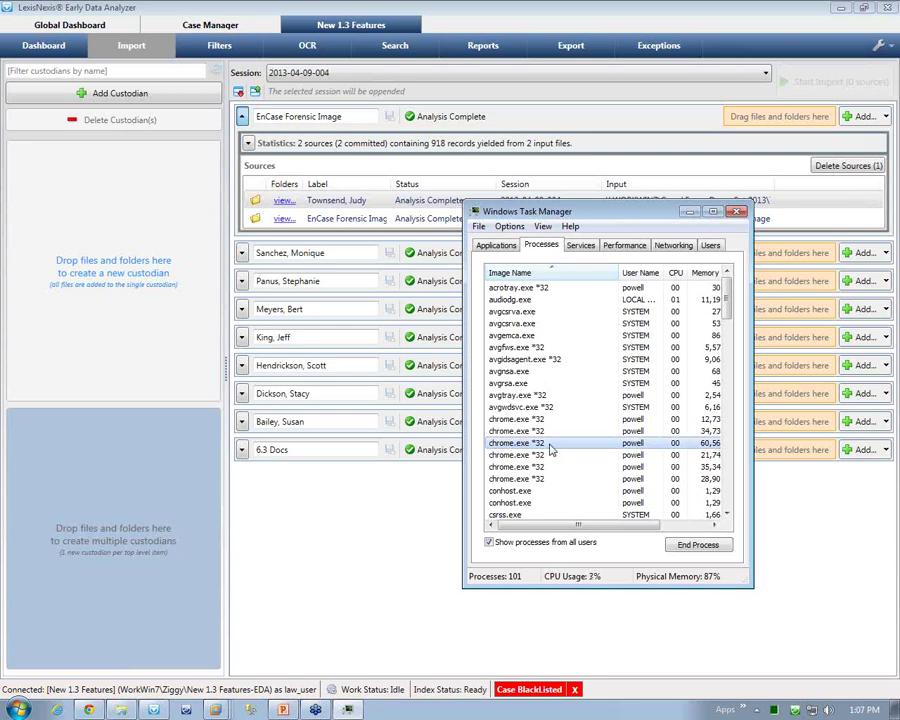
scroll(550, 450, "down", 10)
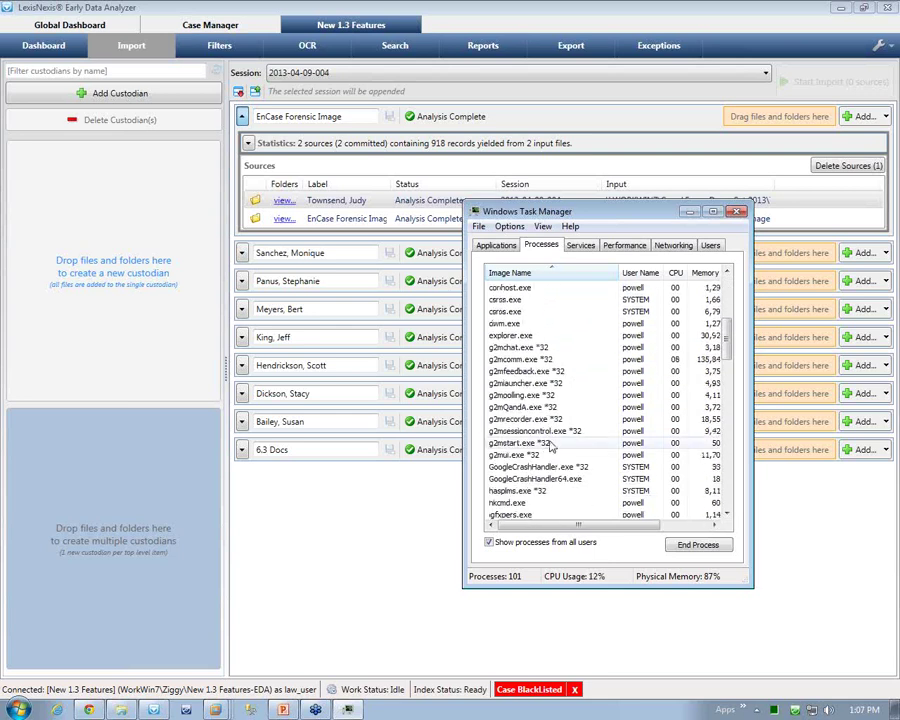
left_click(570, 455)
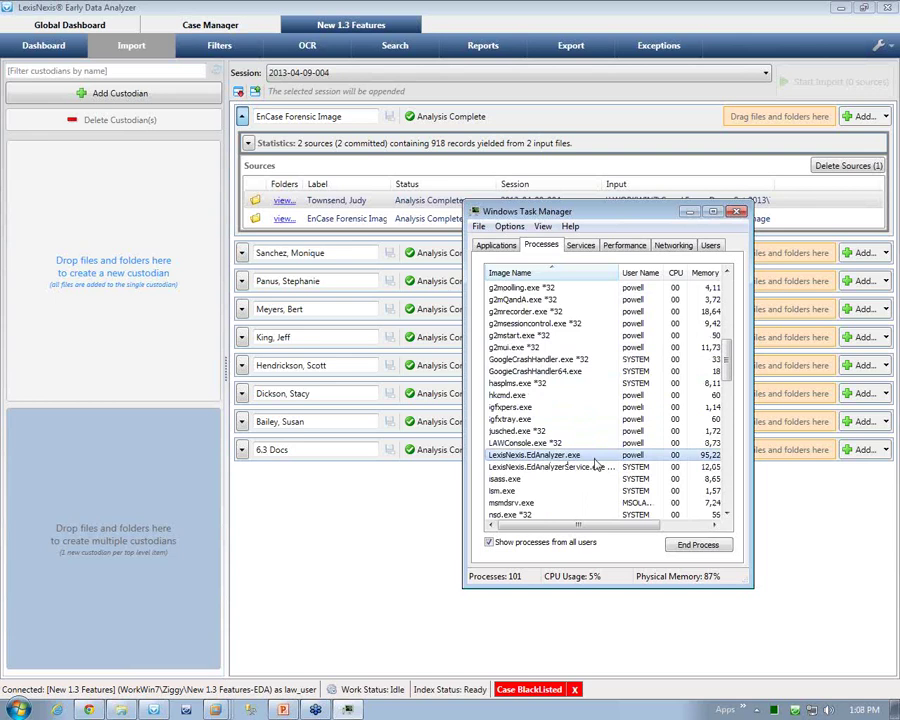
key("super+e")
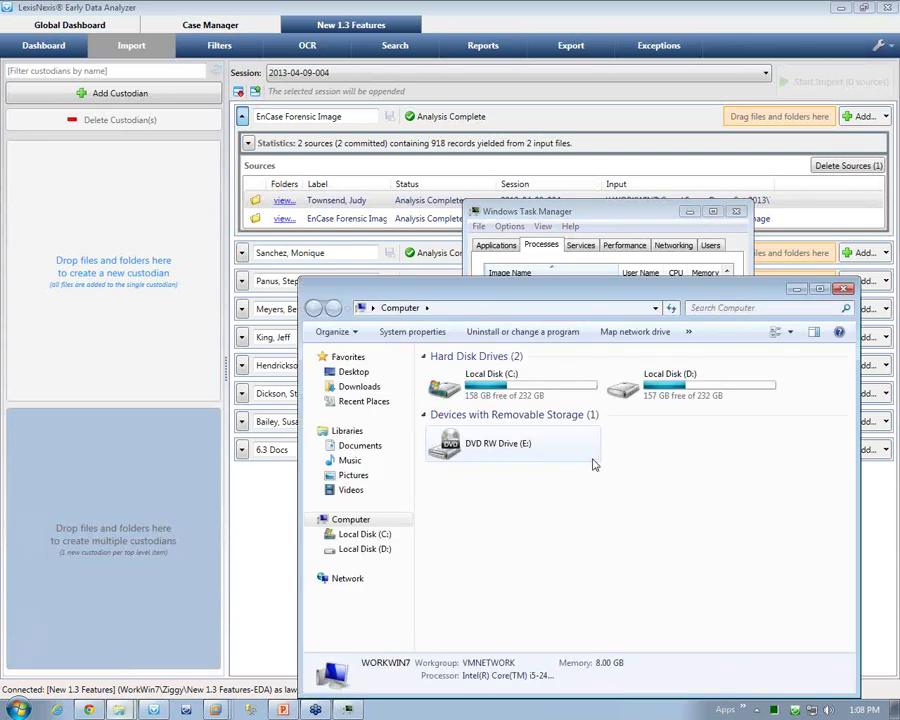
Step: Browse Local Disk (C:) to Program Files (x86) > Law50
double_click(493, 385)
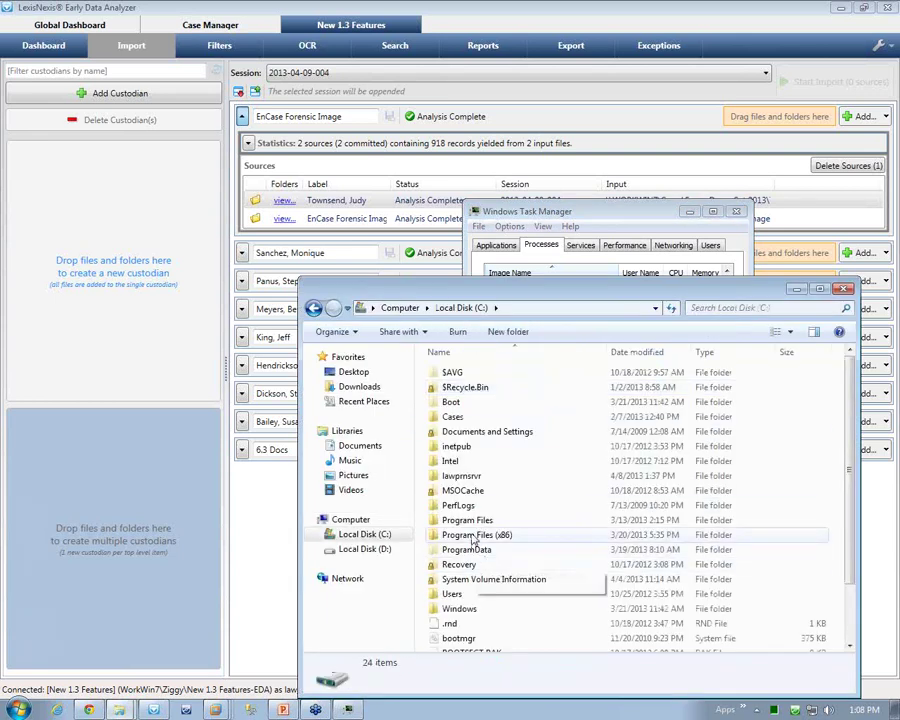
double_click(465, 520)
key("BackSpace")
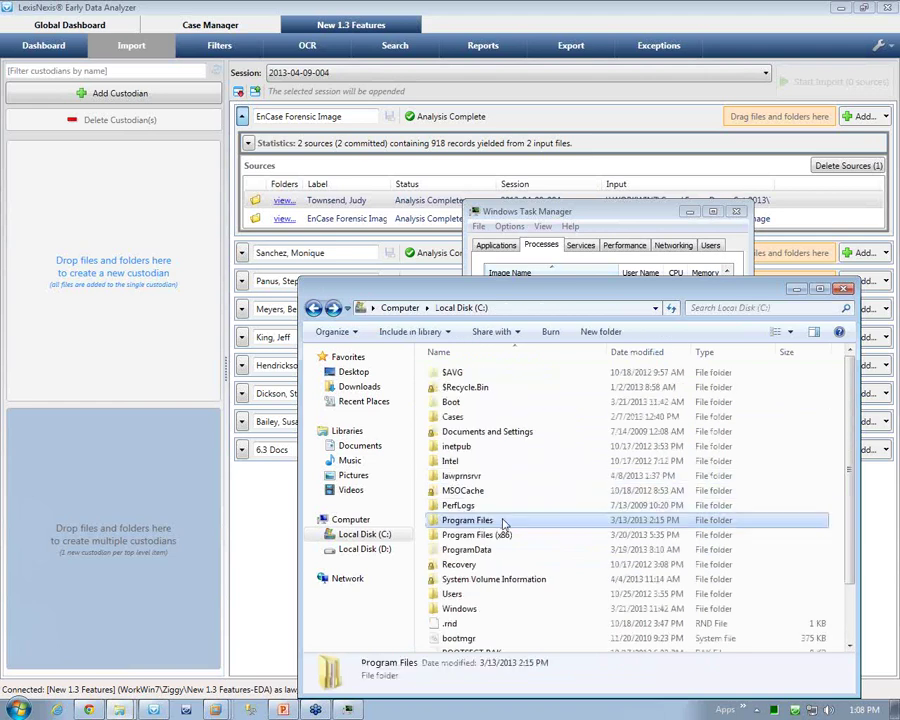
double_click(498, 535)
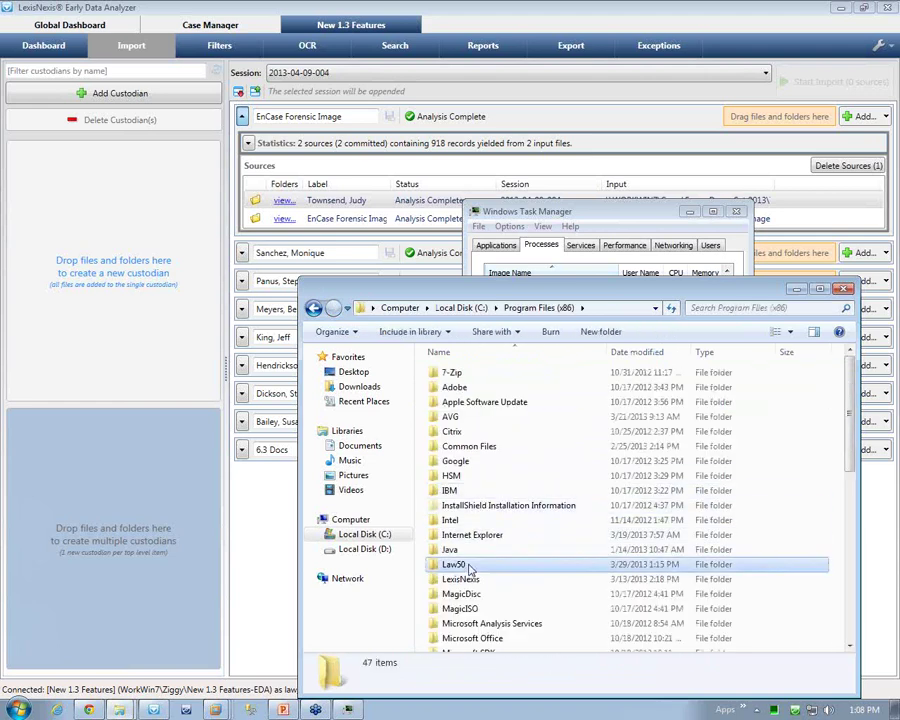
double_click(455, 564)
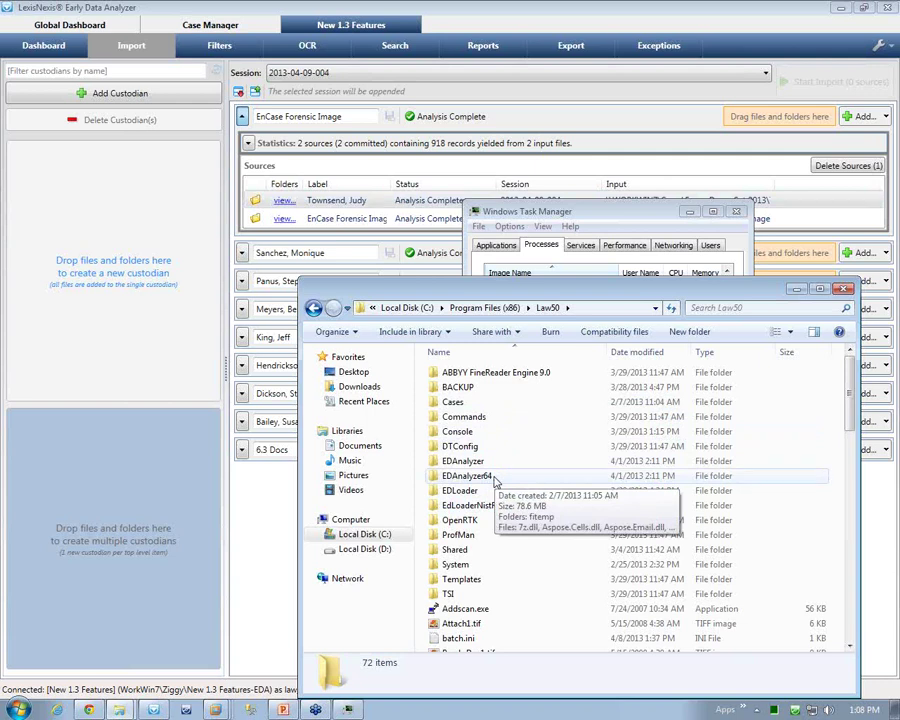
Step: Check LexisNexis.EdAnalyzer.exe in EDAnalyzer64, then open the Law50\EDAnalyzer folder listing its 74 items
double_click(466, 476)
scroll(490, 480, "down", 8)
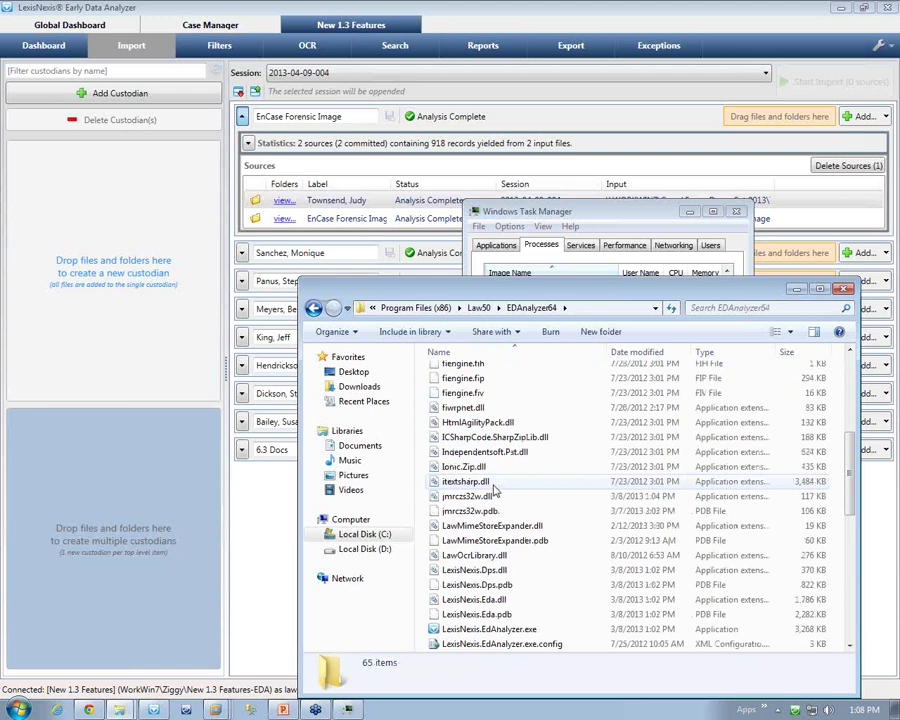
left_click(490, 496)
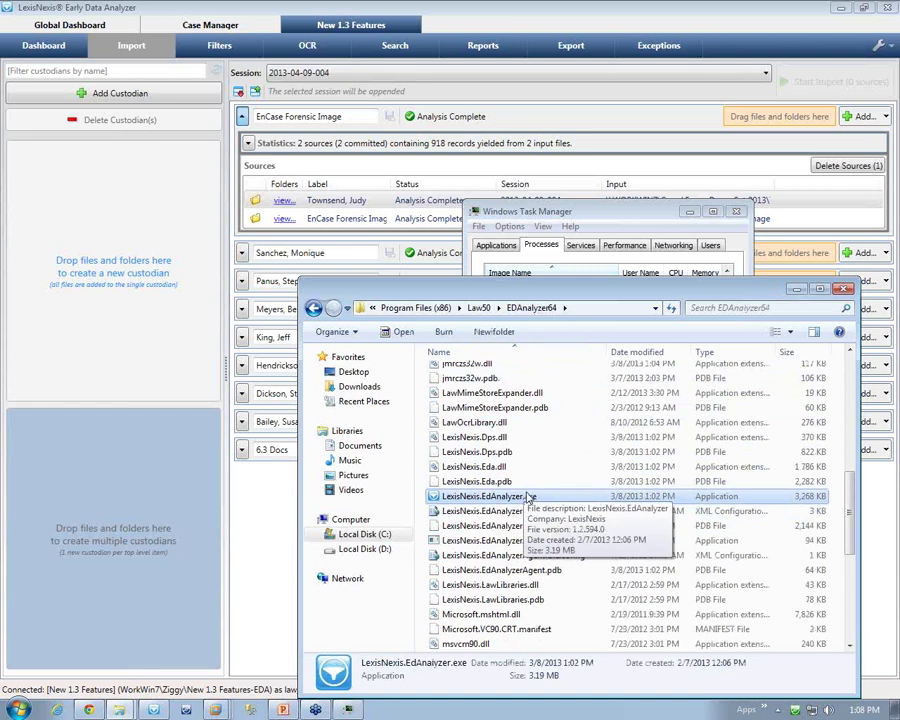
left_click(479, 307)
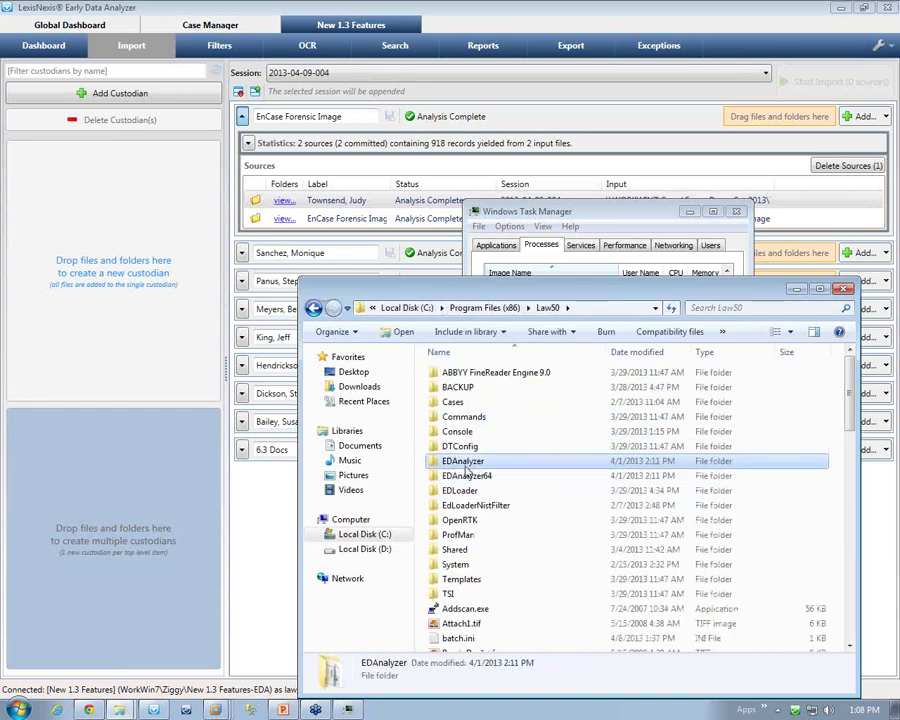
double_click(466, 463)
scroll(470, 537, "down", 15)
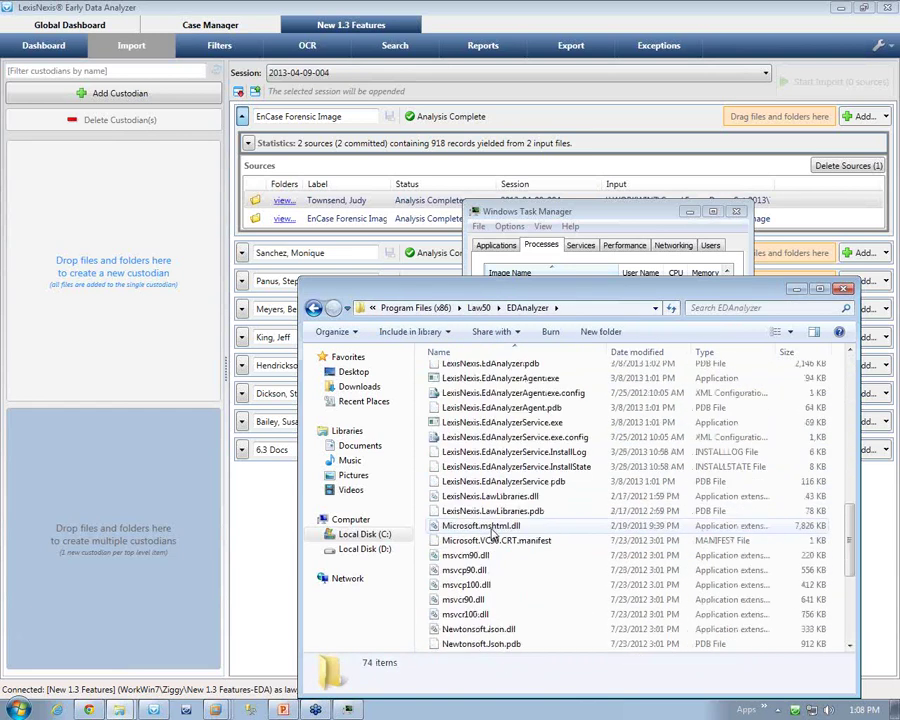
scroll(492, 520, "up", 3)
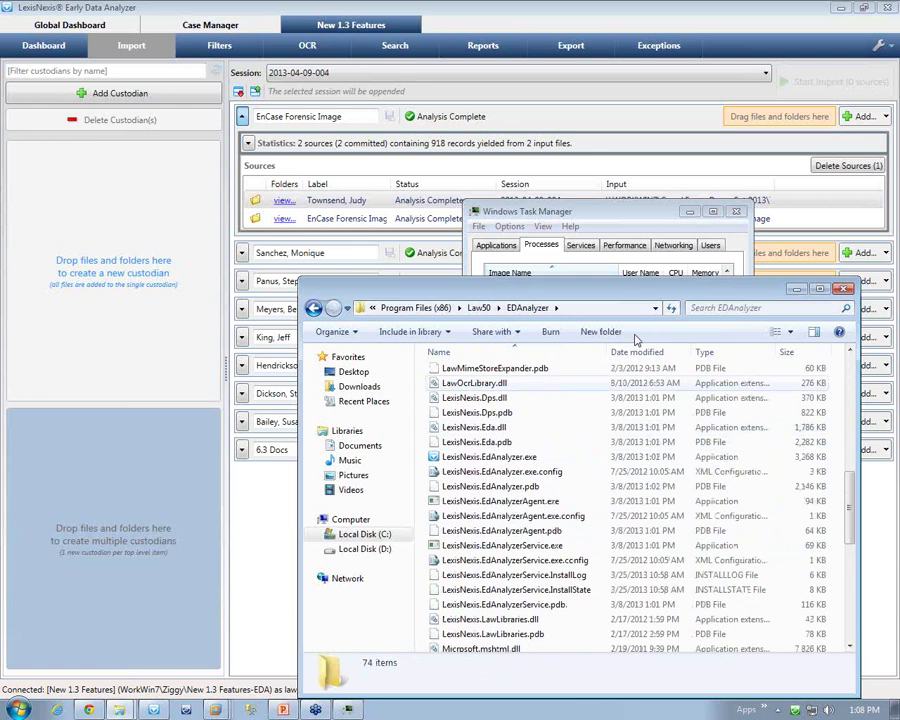
Step: Close Early Data Analyzer, relaunch LexisNexis.EdAnalyzer.exe from the folder, and close it again
left_click(885, 9)
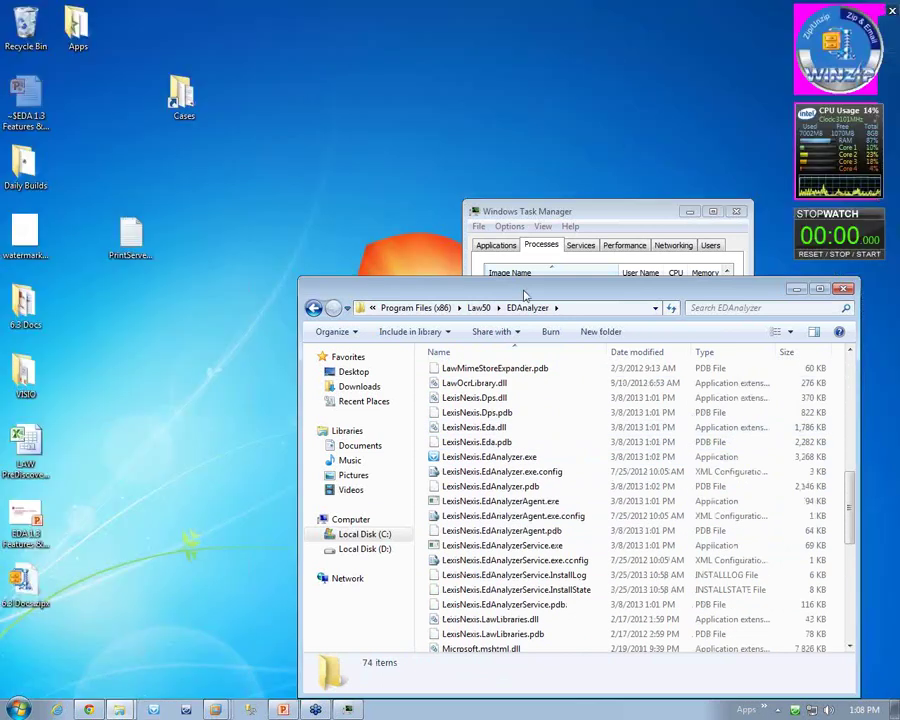
double_click(511, 458)
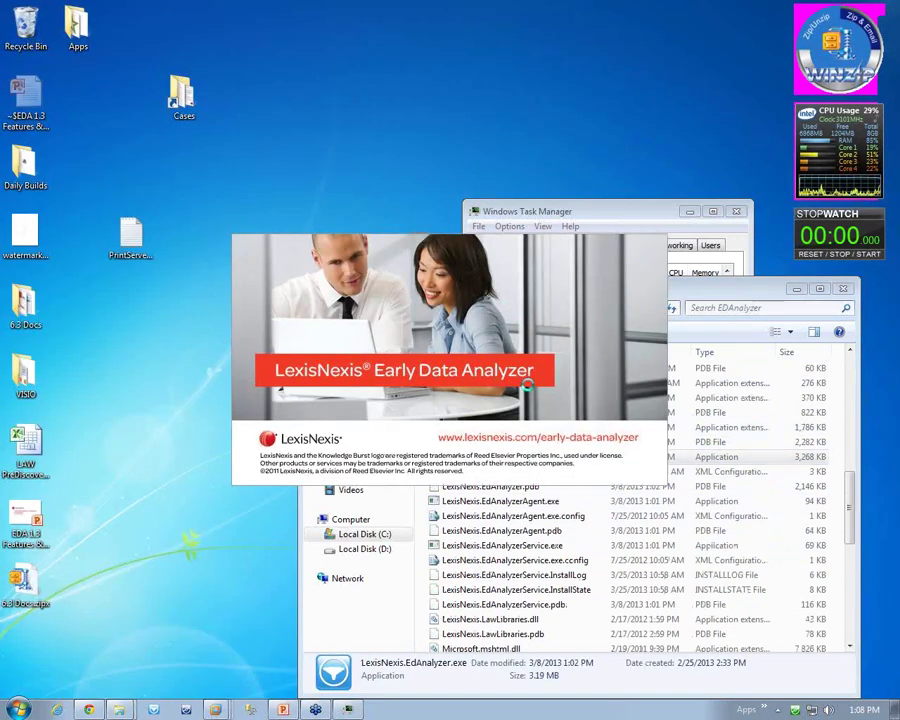
left_click(655, 218)
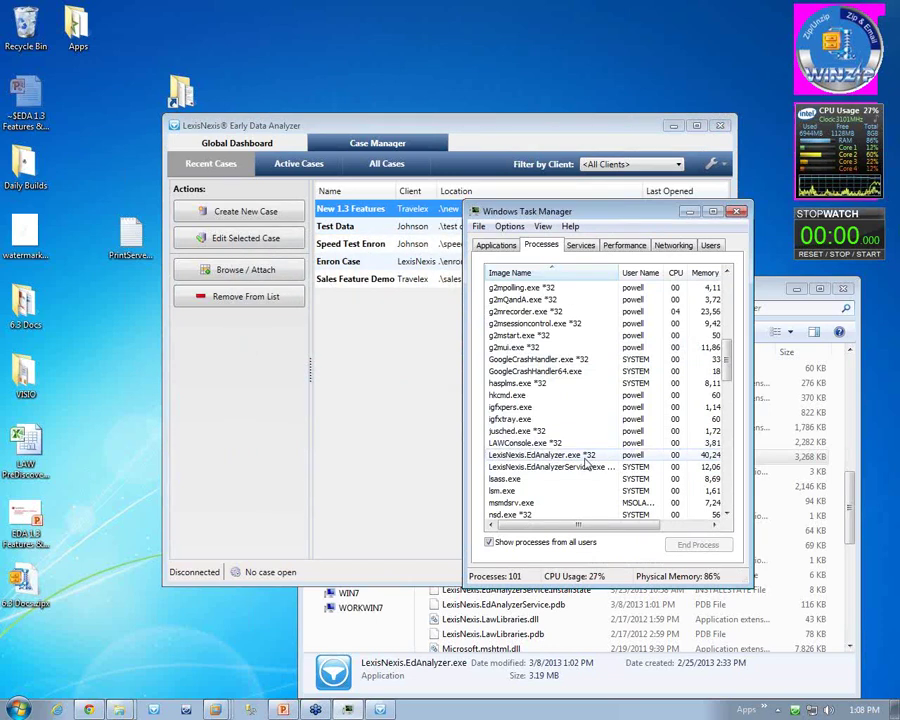
left_click(719, 126)
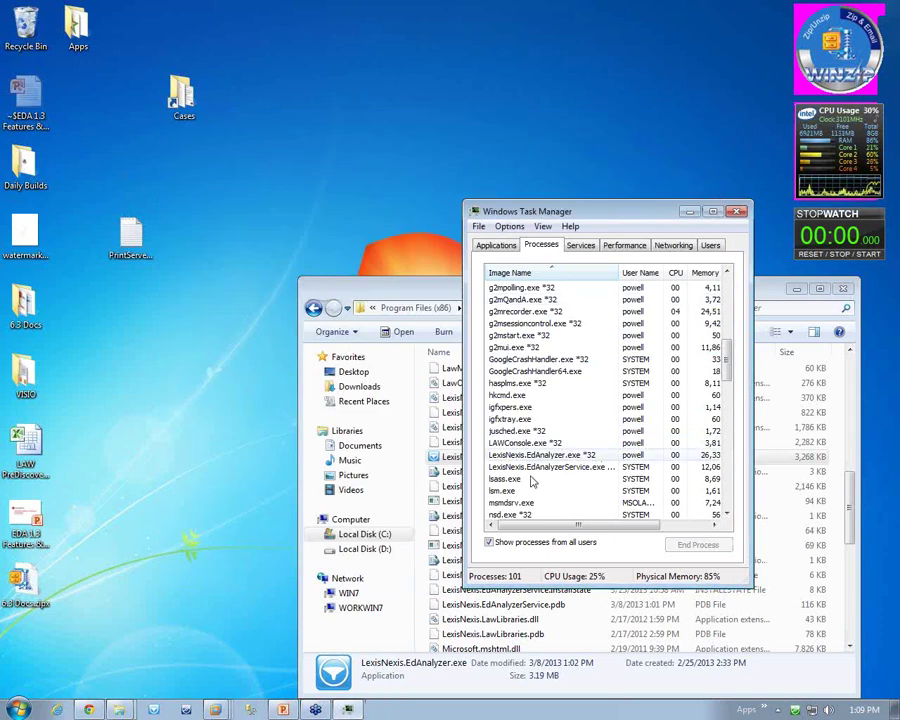
Step: Clear away the folder windows and launch Early Data Analyzer from the taskbar to reach Recent Cases
left_click(797, 291)
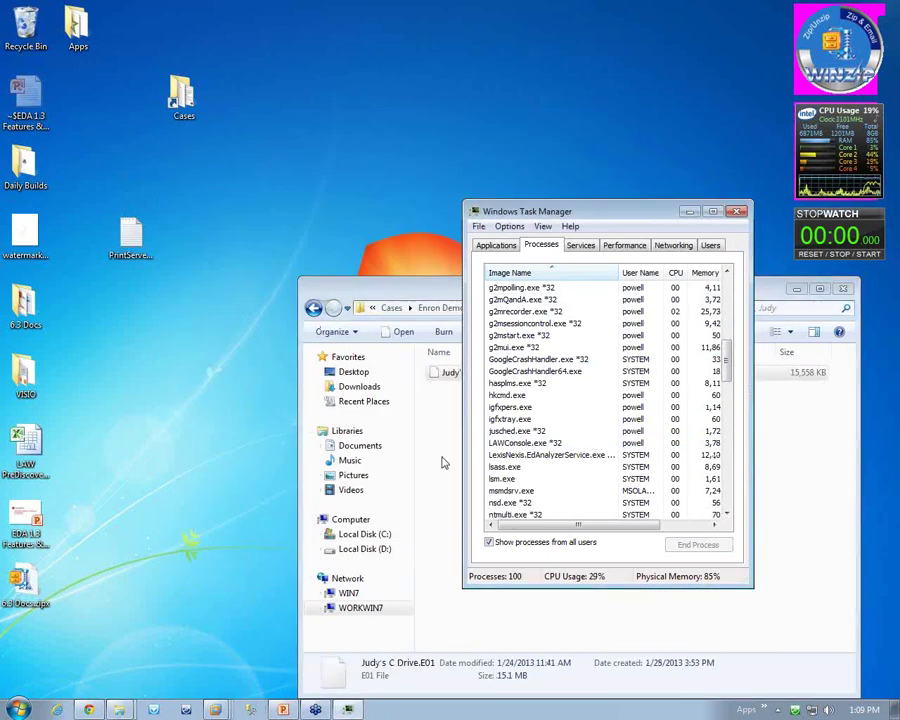
left_click(382, 308)
left_click(445, 308)
left_click(641, 221)
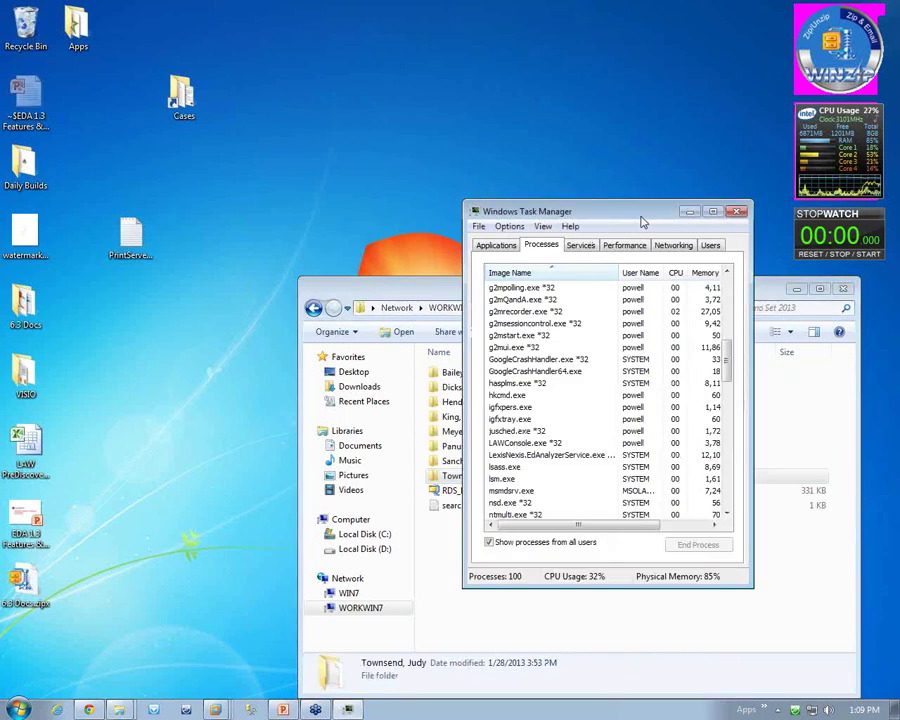
left_click(154, 710)
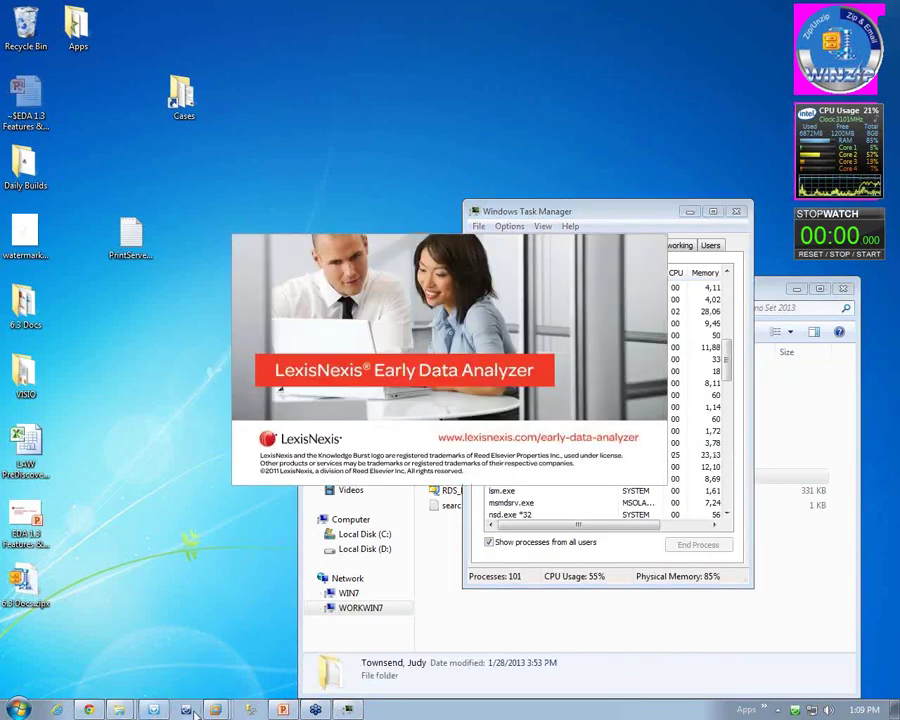
mouse_move(120, 710)
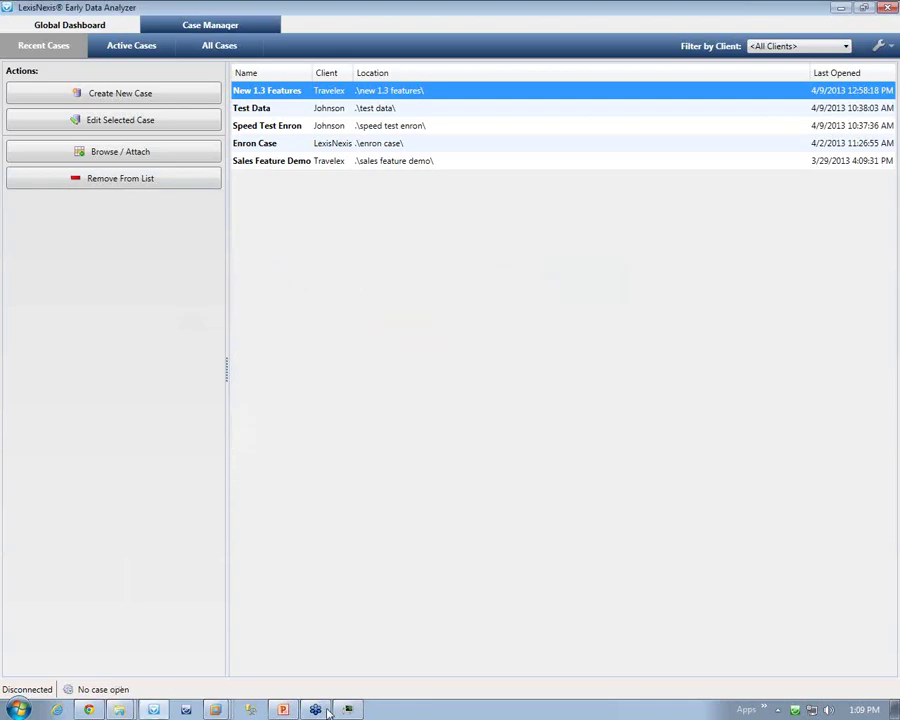
Step: Confirm the EdAnalyzer process in Task Manager, open New 1.3 Features on its Dashboard, and minimize Task Manager
left_click(352, 710)
left_click(592, 455)
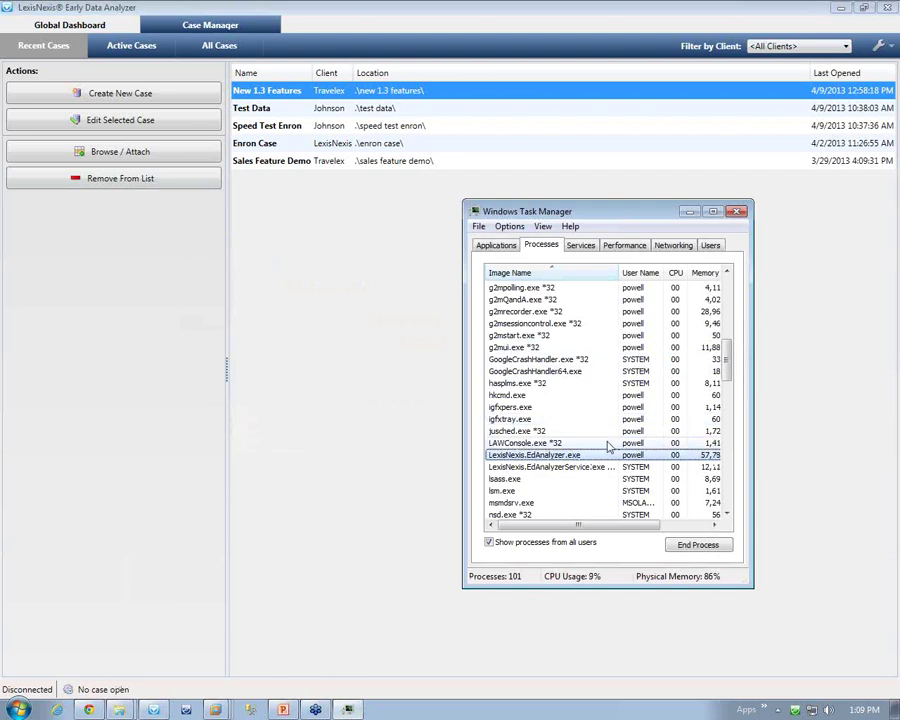
left_click(396, 107)
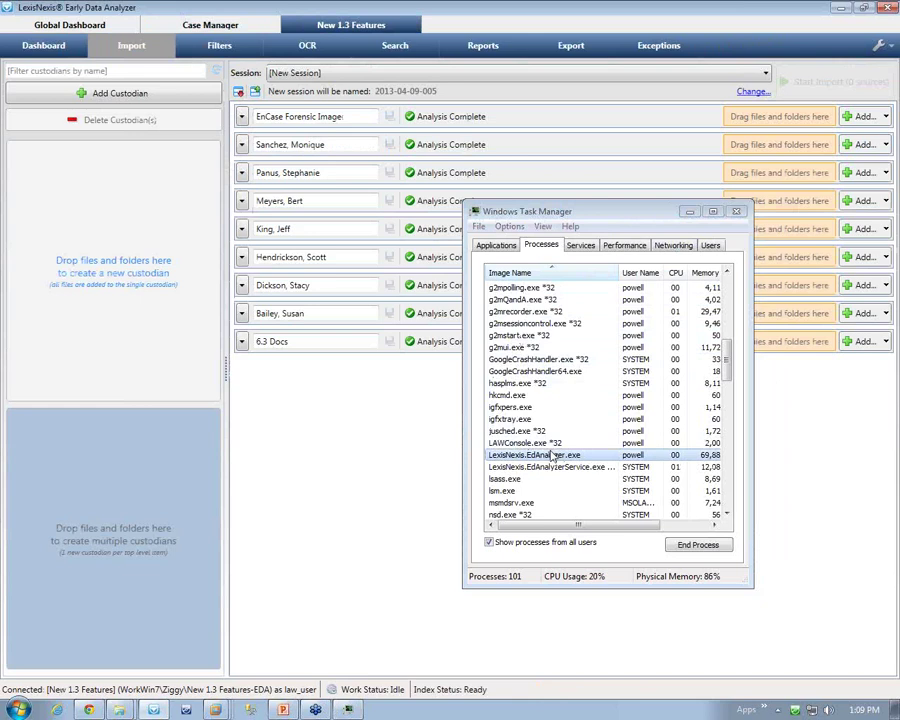
left_click(78, 47)
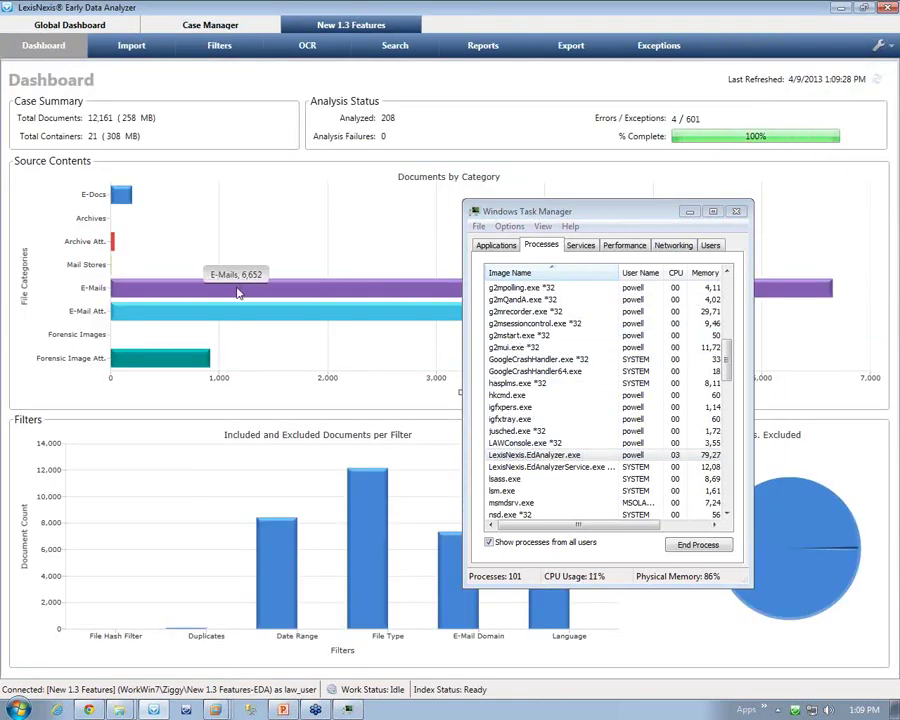
left_click(689, 211)
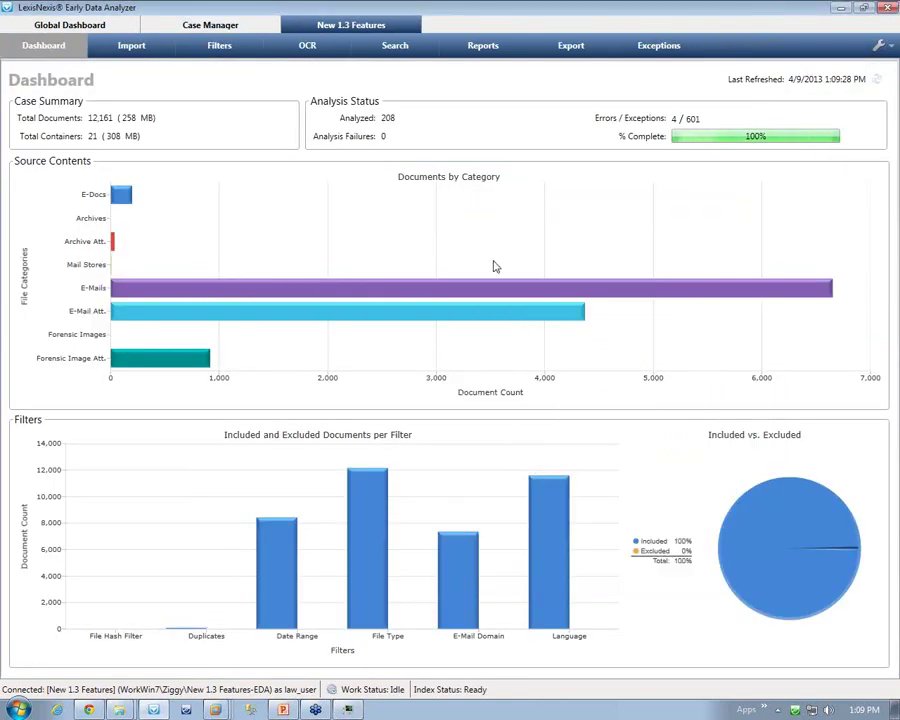
Step: Show statistics for the 6.3 Docs custodian's Desktop source: 15.00 MB, 1 archive, 36 archive attachments
left_click(125, 47)
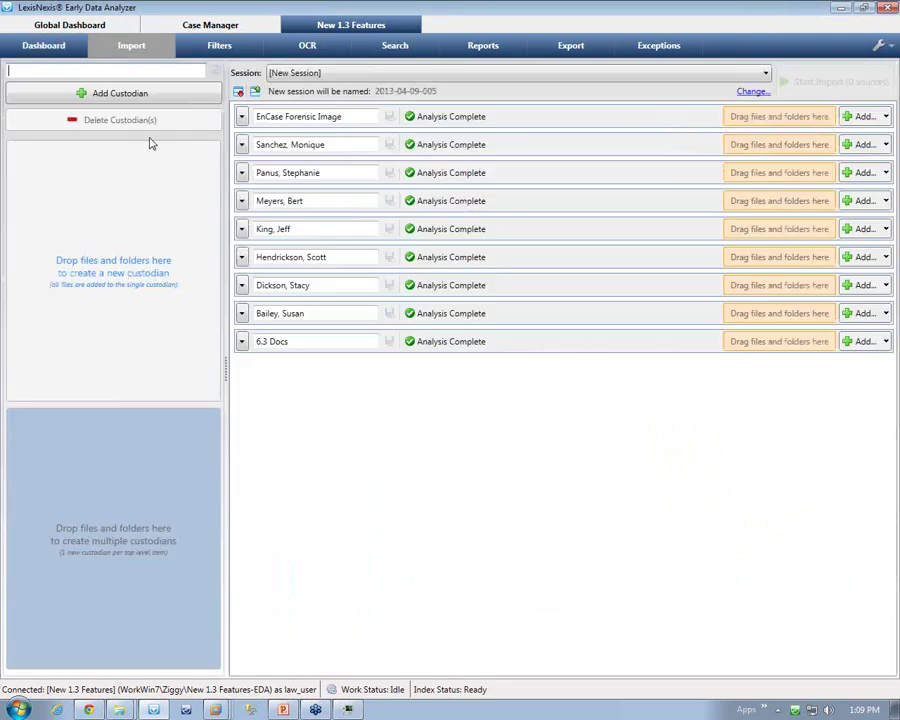
left_click(242, 341)
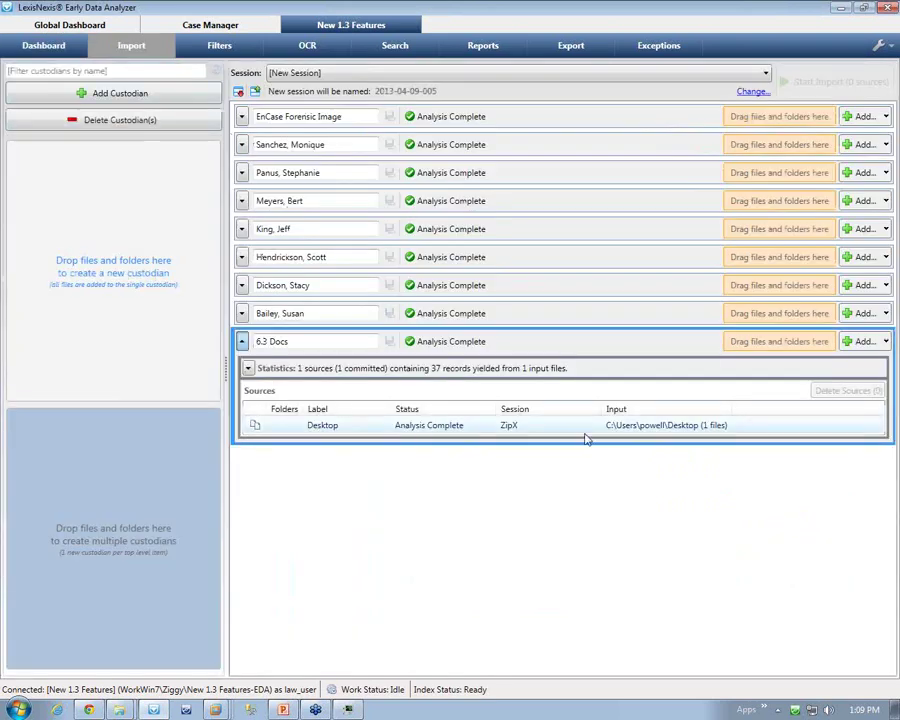
left_click(512, 427)
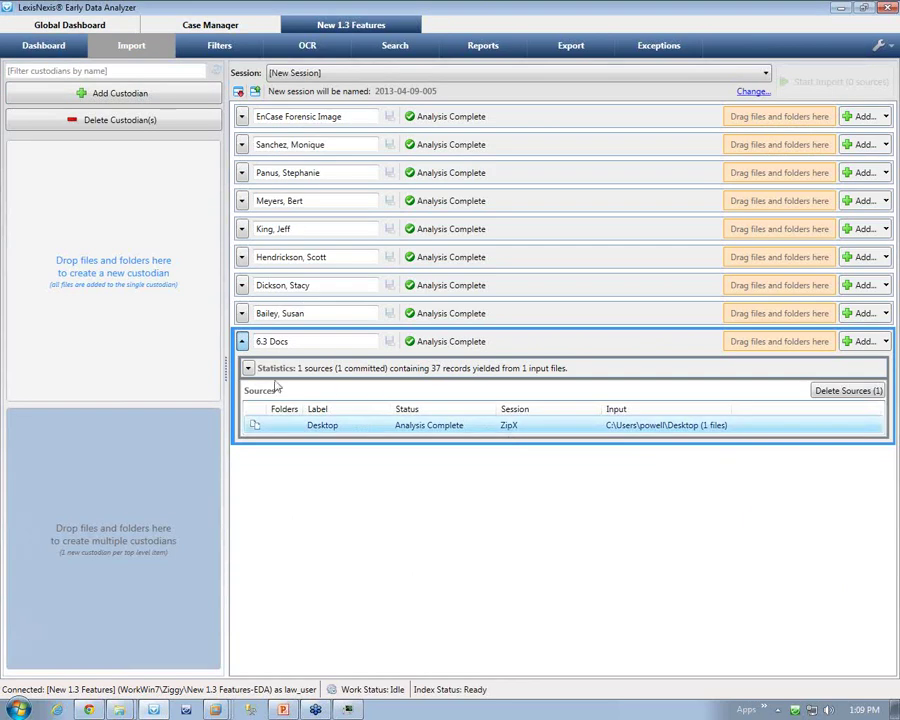
left_click(248, 368)
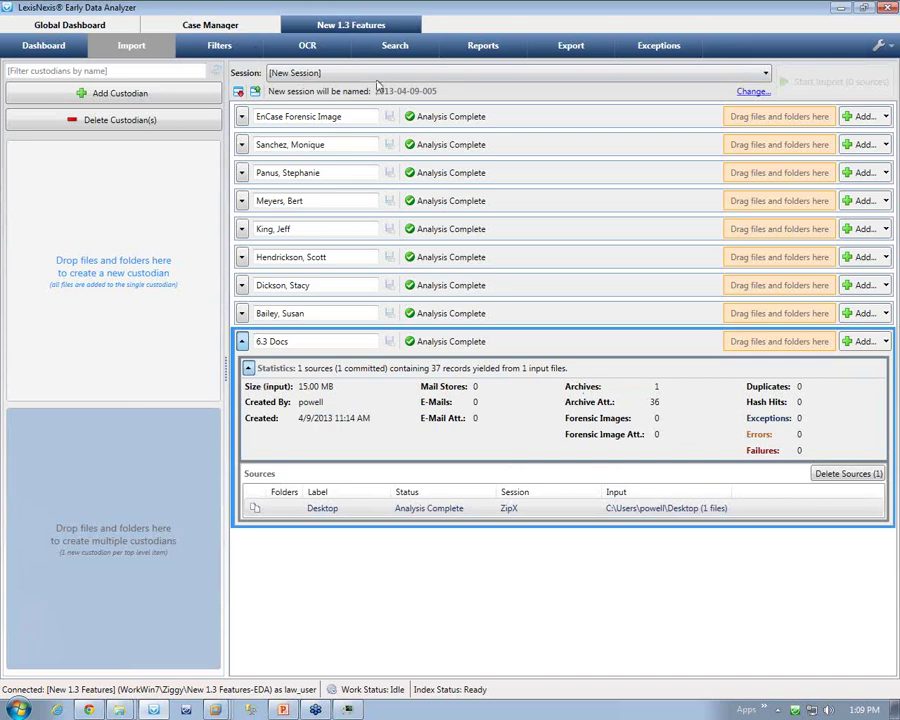
Step: Filter by file type to the 75 Adobe Portable Document Format documents and preview the undocked-key PDF
left_click(217, 47)
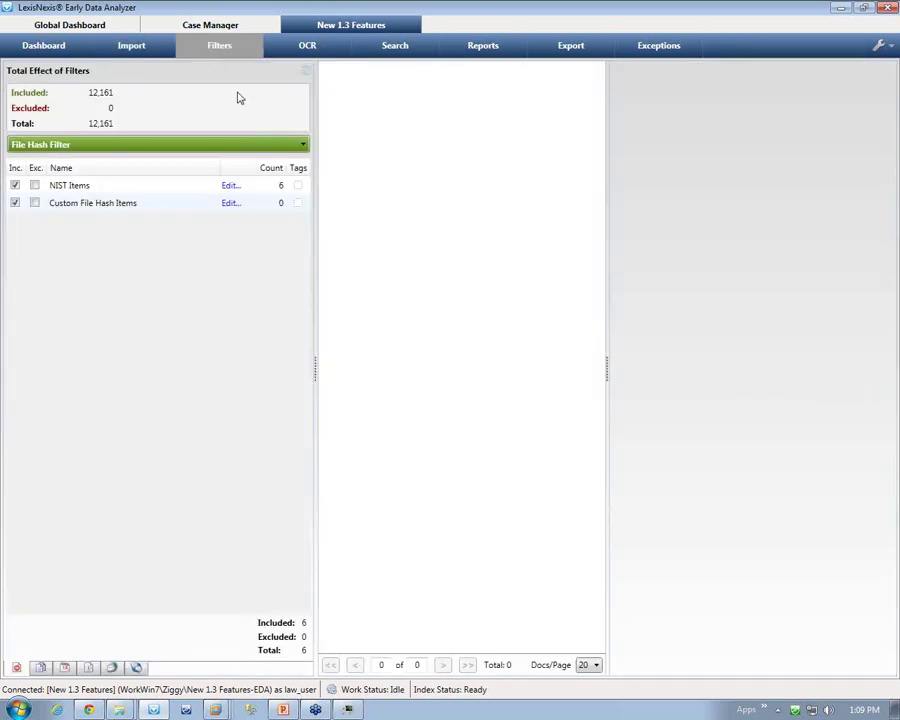
left_click(88, 667)
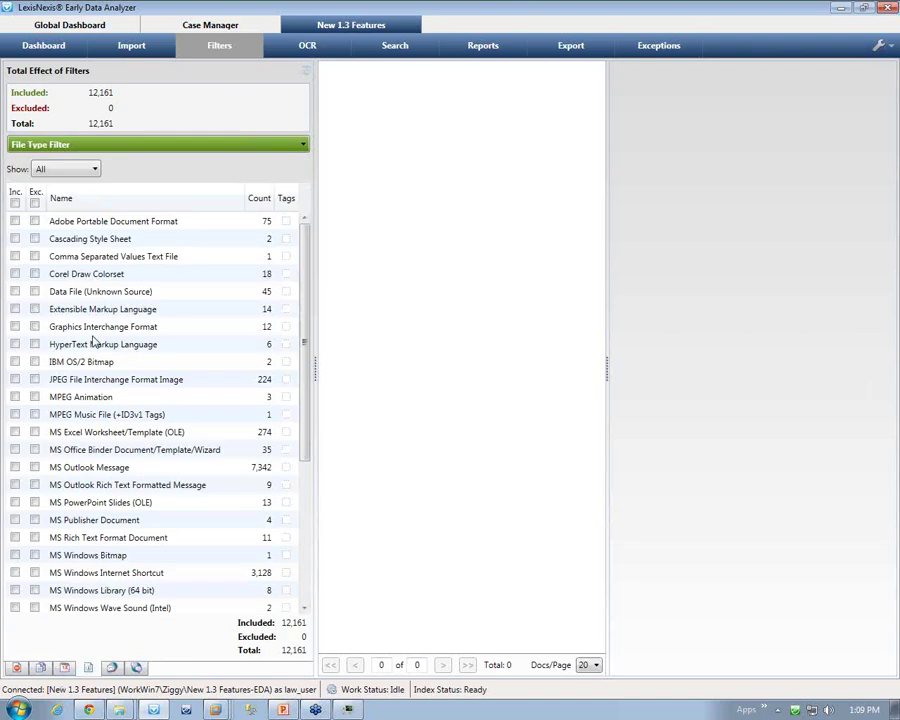
left_click(188, 224)
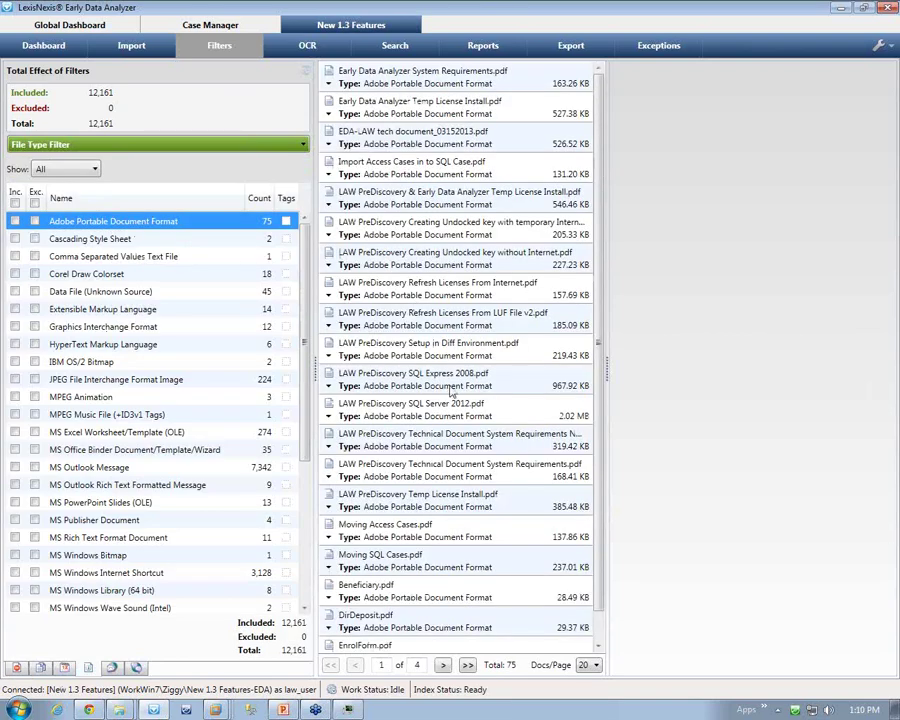
left_click(427, 236)
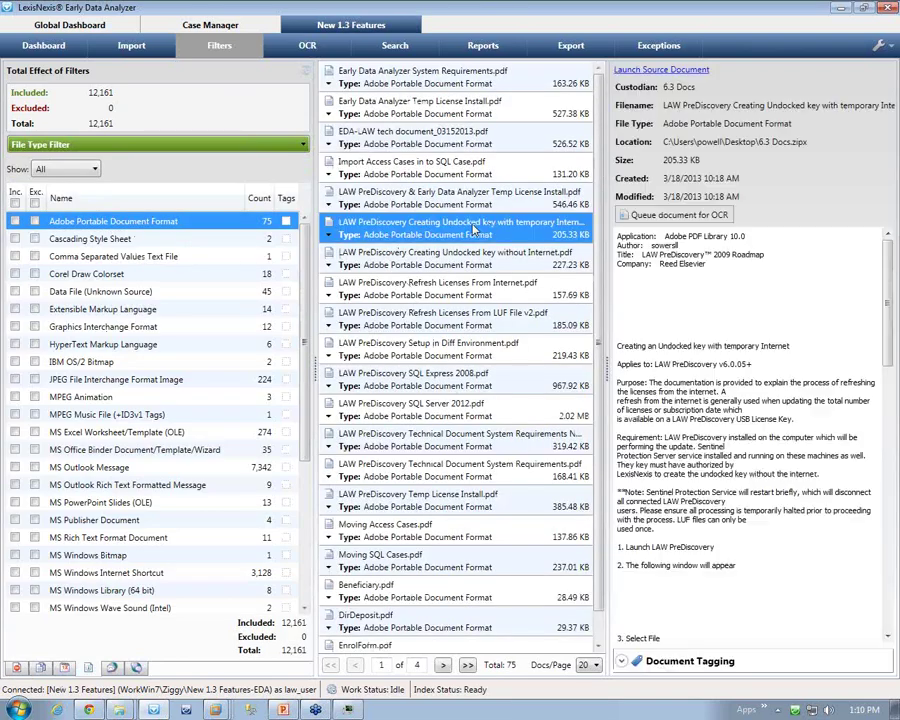
left_click(698, 266)
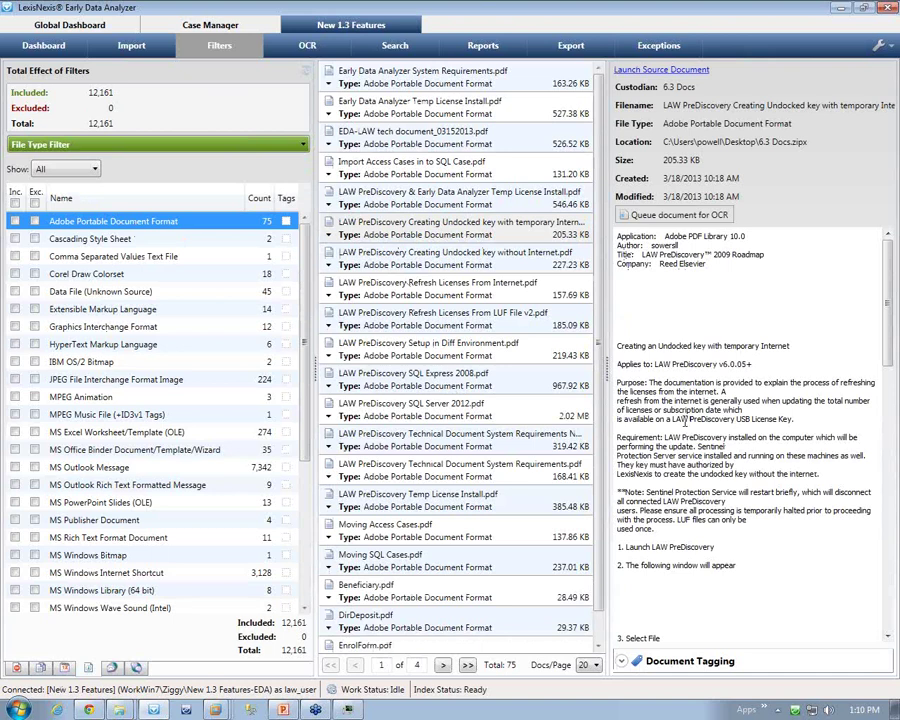
Step: View the PDF's family and its parent 6.3 Docs.zip archive, then go to the Global Dashboard
left_click(328, 234)
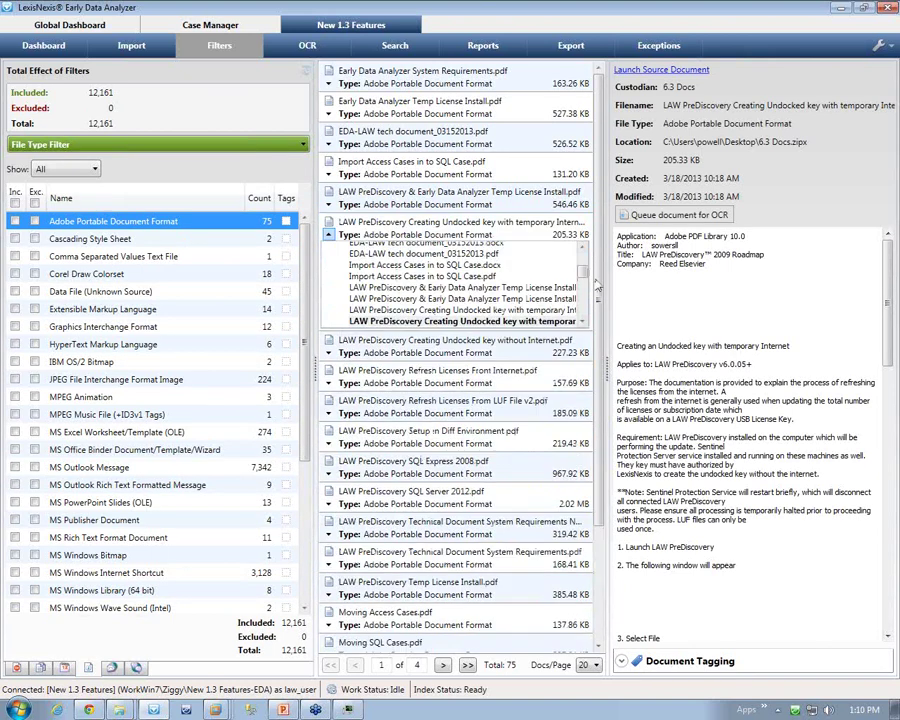
scroll(460, 280, "up", 5)
left_click(385, 248)
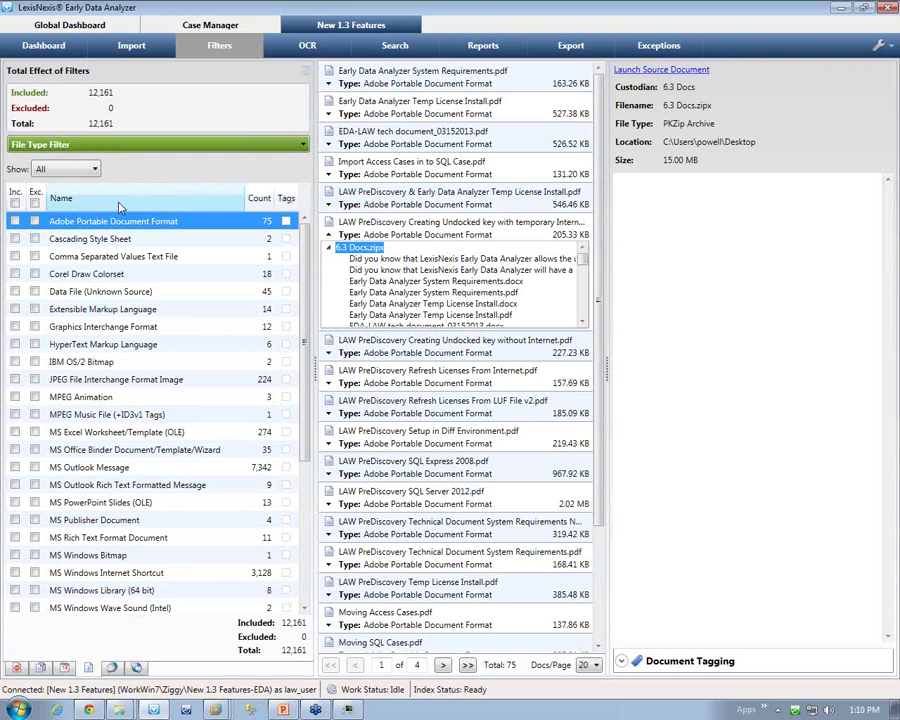
left_click(40, 25)
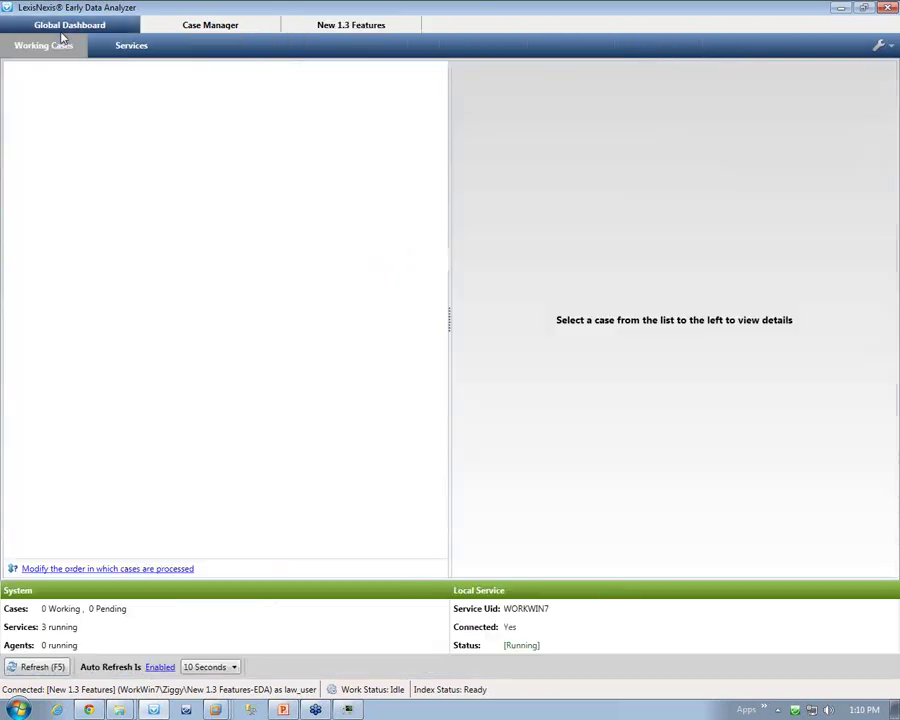
Step: List the four service machines with their online status, versions 1.3.0 and 1.2.594, and enabled processes
left_click(124, 47)
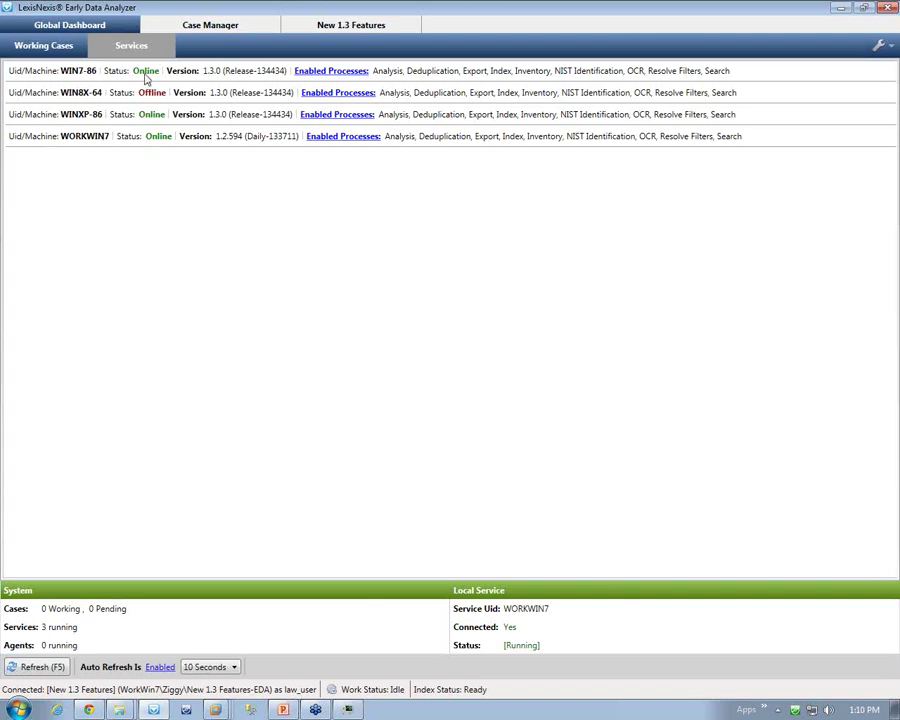
Step: Restrict WIN7-86 to OCR only, turning off Analysis, Deduplication, Export, Index, Inventory, Resolve Filters and Search
left_click(332, 74)
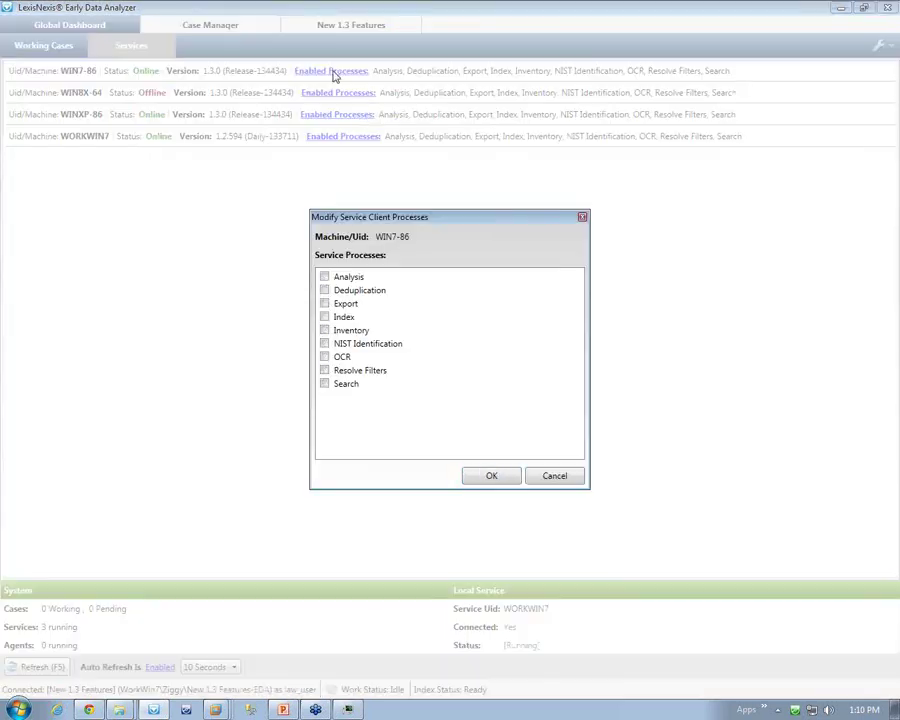
left_click(324, 277)
left_click(324, 290)
left_click(324, 303)
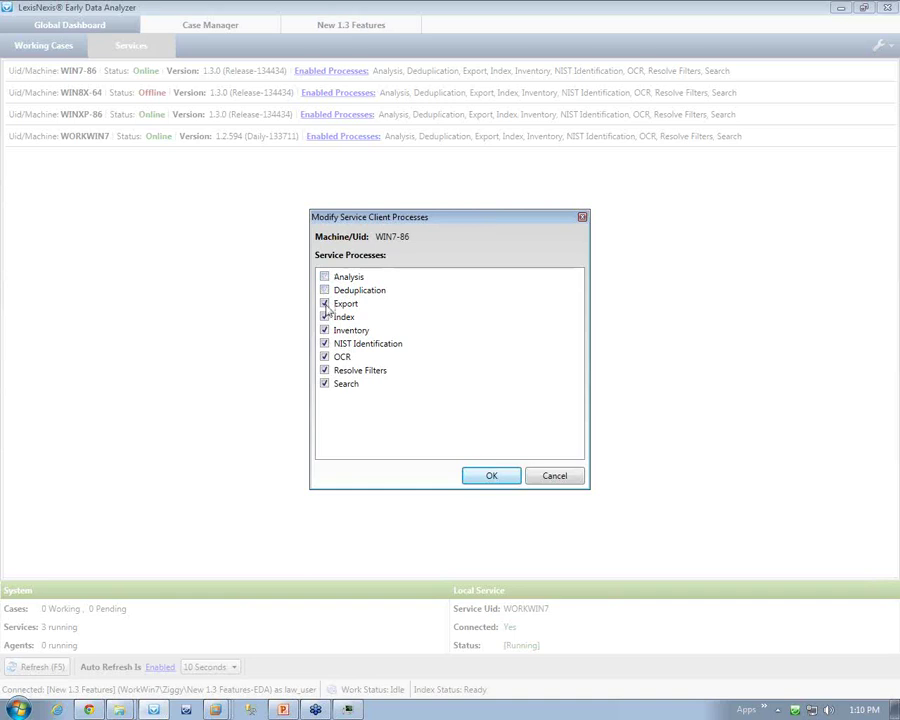
left_click(324, 316)
left_click(324, 330)
left_click(324, 370)
left_click(324, 383)
left_click(480, 475)
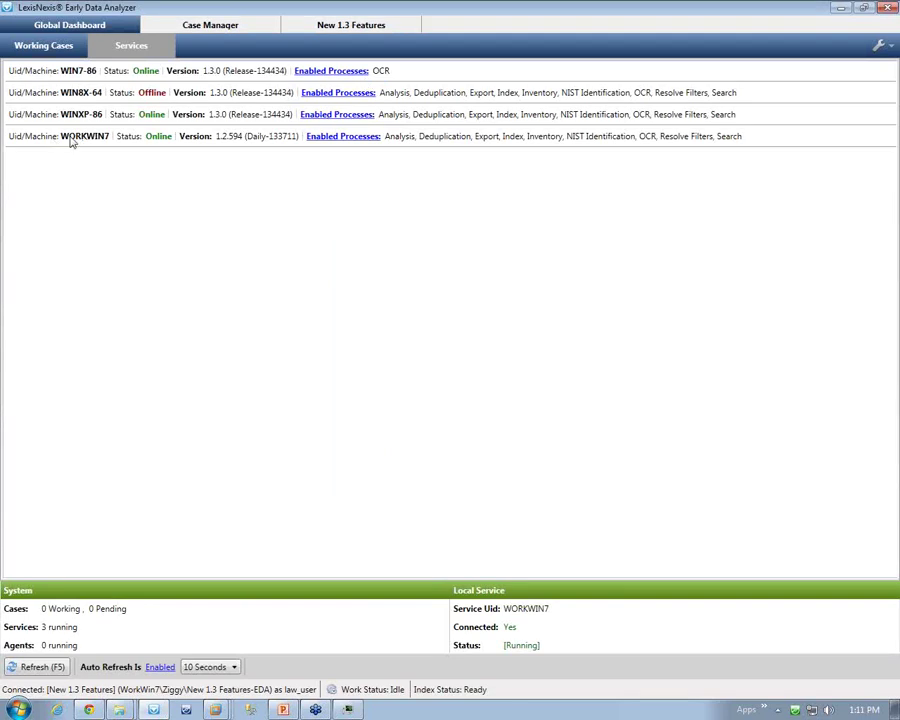
Step: Turn off OCR for WORKWIN7, keeping all its other processes enabled
left_click(337, 137)
left_click(324, 357)
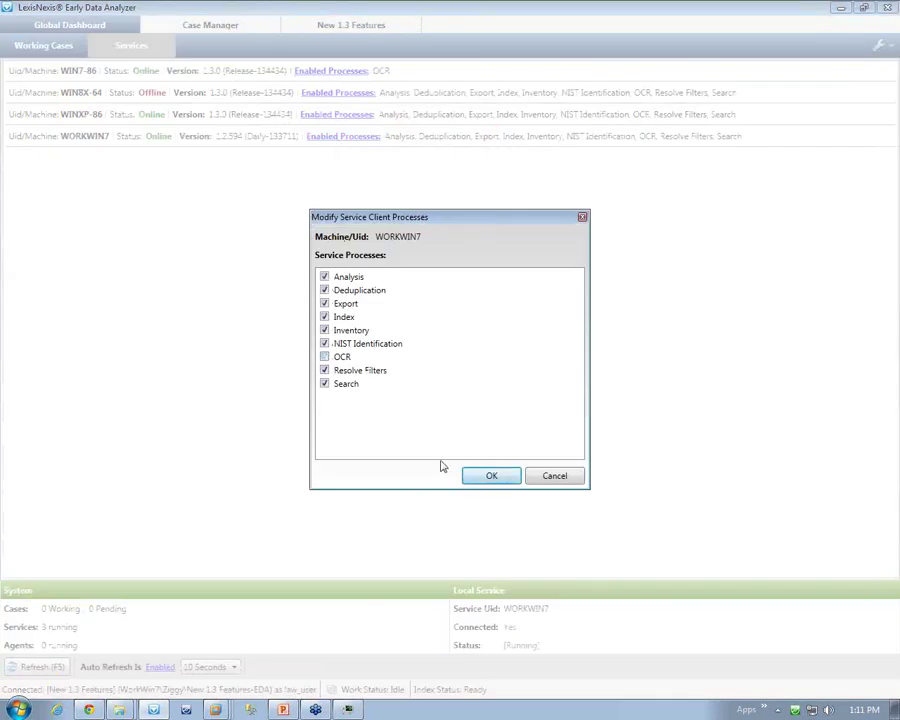
left_click(474, 476)
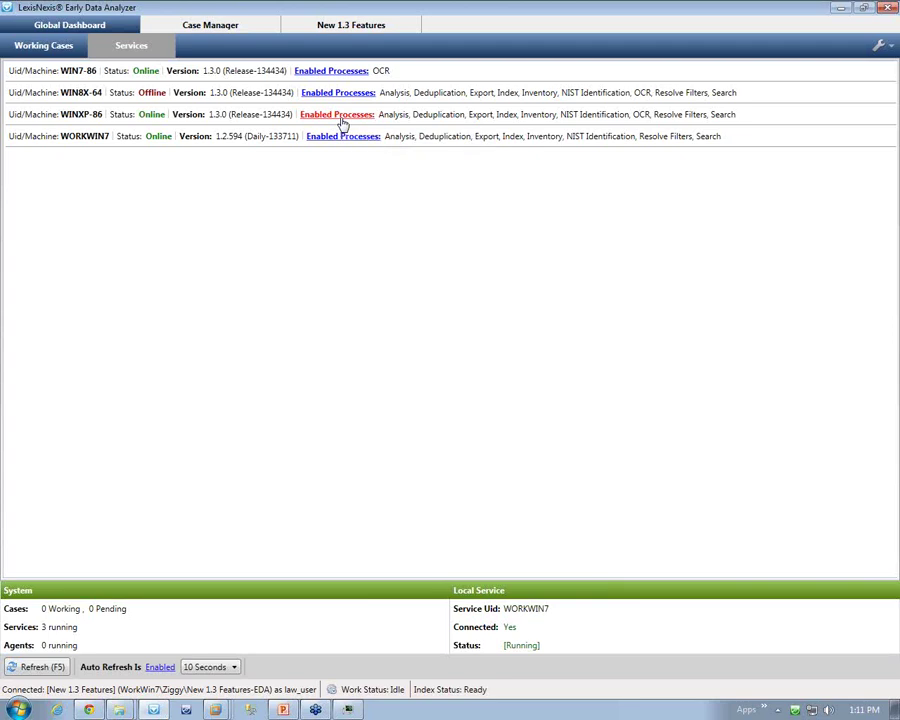
Step: Re-enable Analysis, Deduplication, Export, Index, Inventory, NIST Identification, Resolve Filters and Search on WIN7-86
left_click(348, 72)
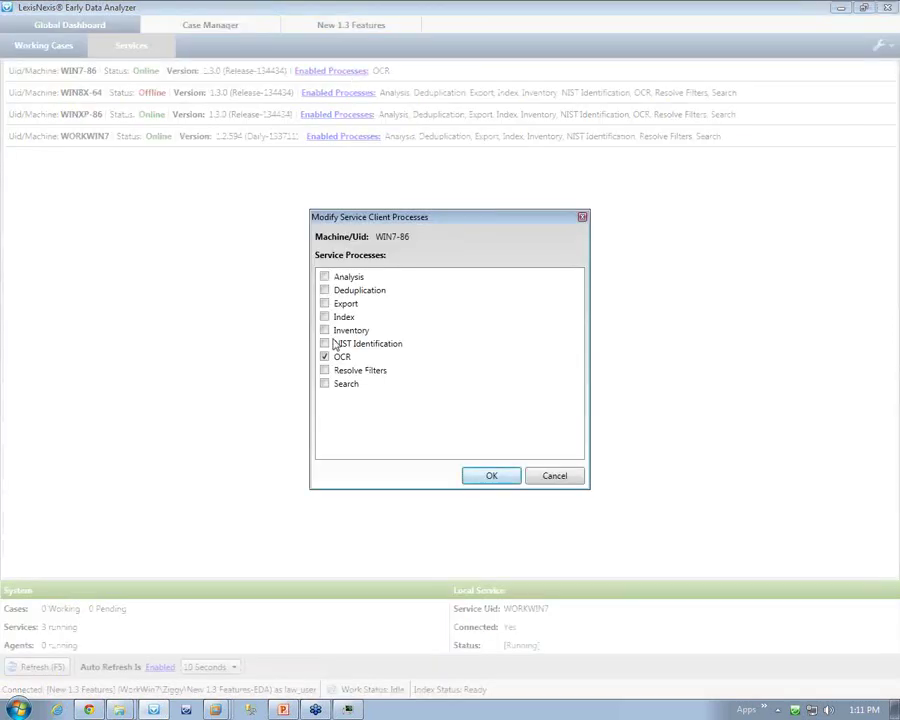
left_click(324, 277)
left_click(324, 290)
left_click(324, 303)
left_click(324, 316)
left_click(324, 330)
left_click(324, 343)
left_click(324, 370)
left_click(324, 383)
left_click(496, 476)
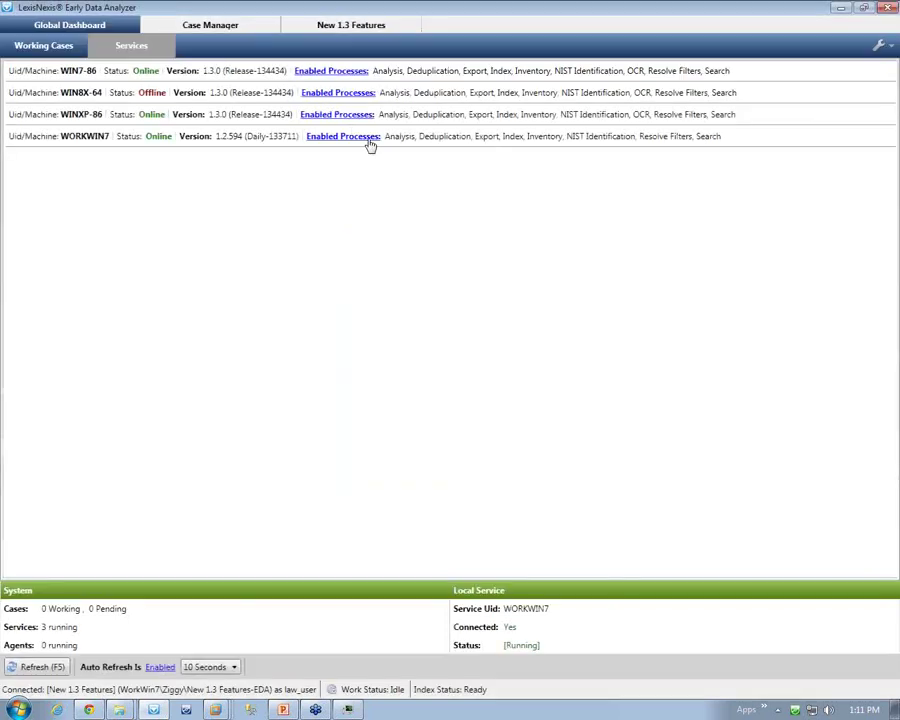
Step: Re-enable OCR on WORKWIN7 and return to the New 1.3 Features case
left_click(348, 138)
left_click(324, 357)
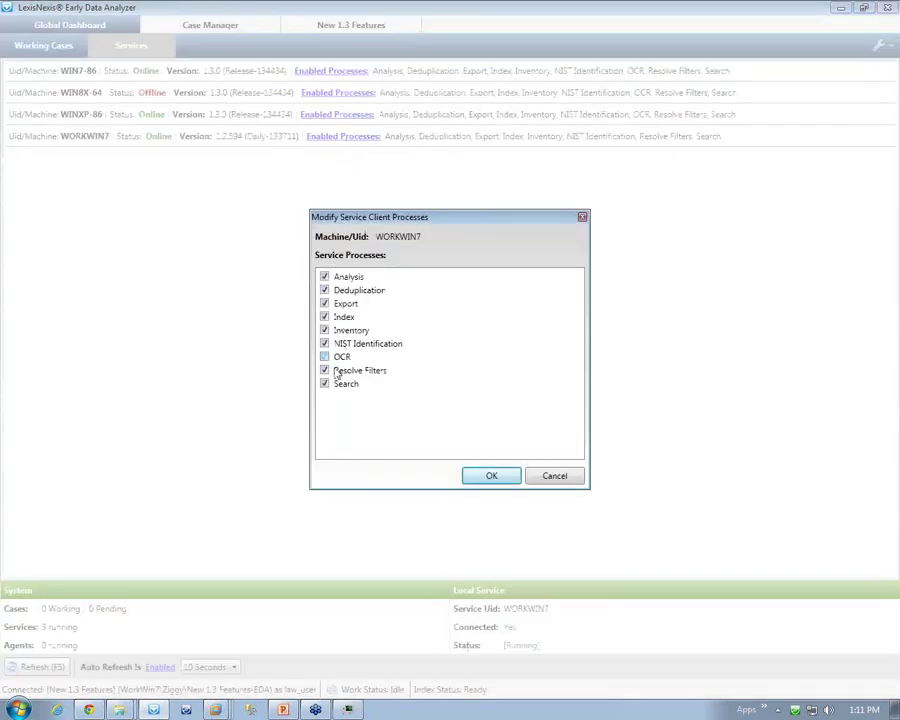
left_click(494, 477)
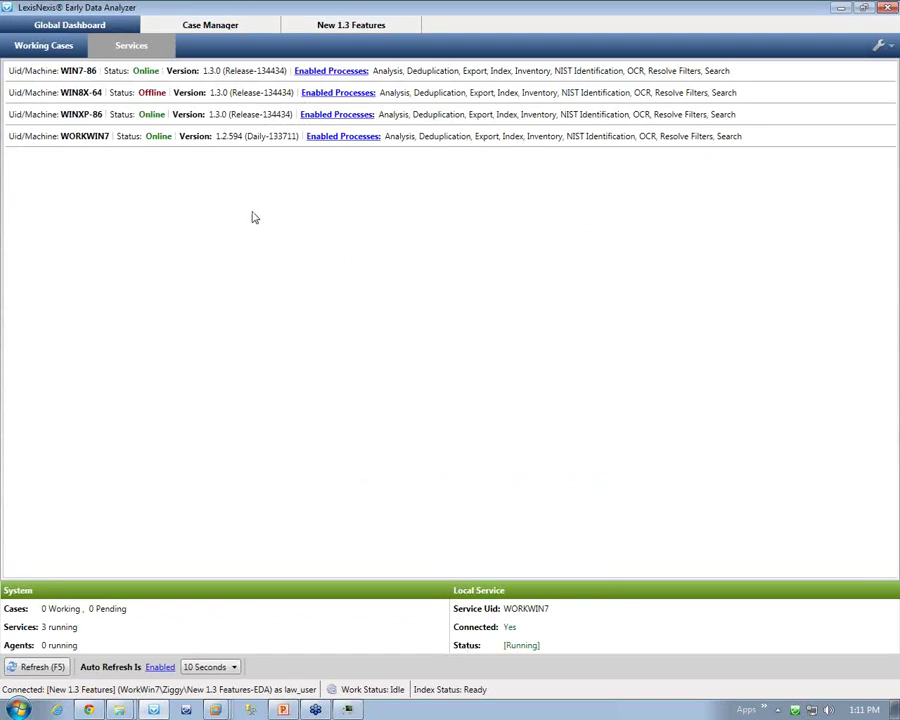
left_click(352, 25)
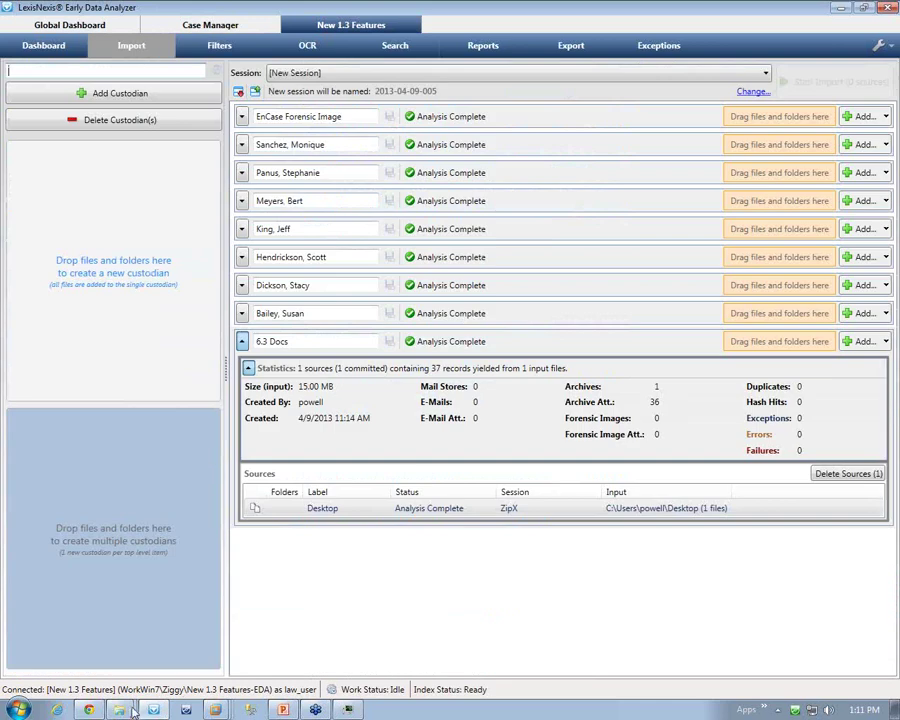
mouse_move(119, 710)
left_click(118, 656)
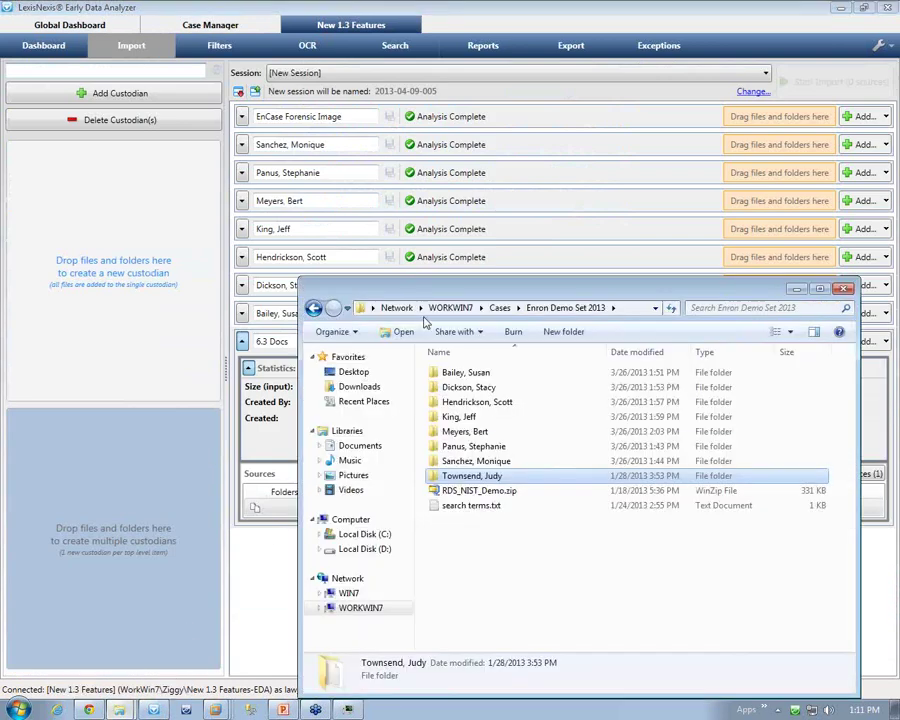
left_click(500, 307)
left_click(242, 343)
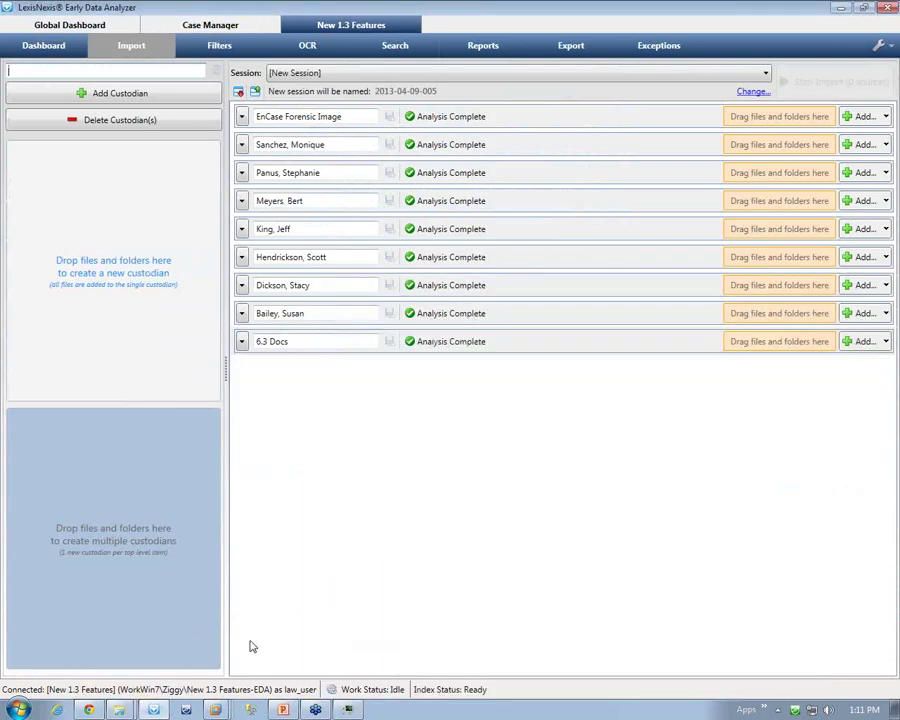
mouse_move(119, 710)
left_click(115, 658)
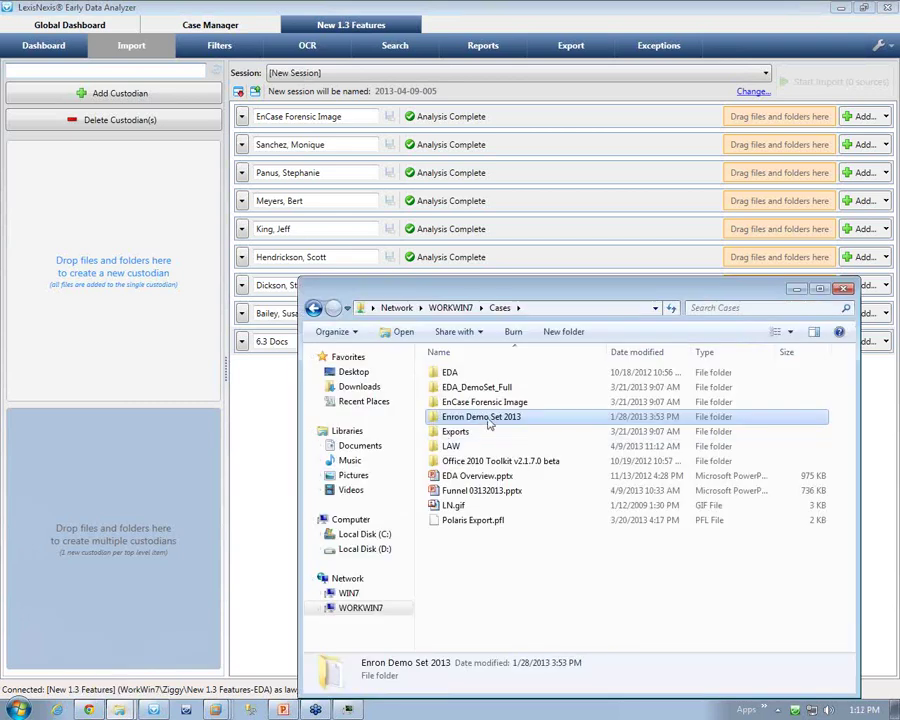
double_click(489, 420)
left_click_drag(527, 481, 424, 366)
left_click_drag(133, 320, 128, 316)
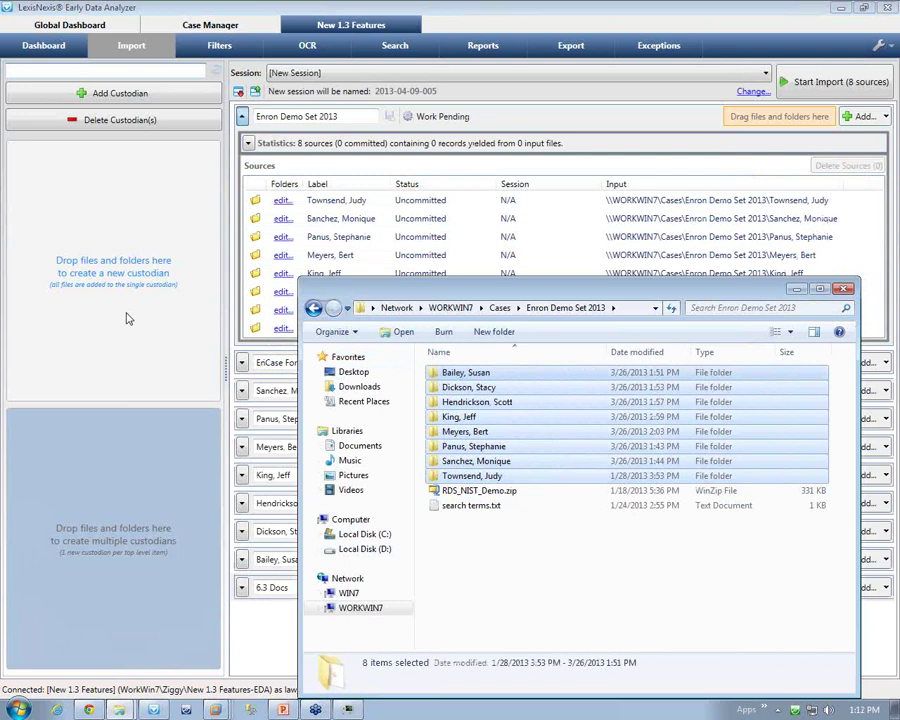
left_click(120, 305)
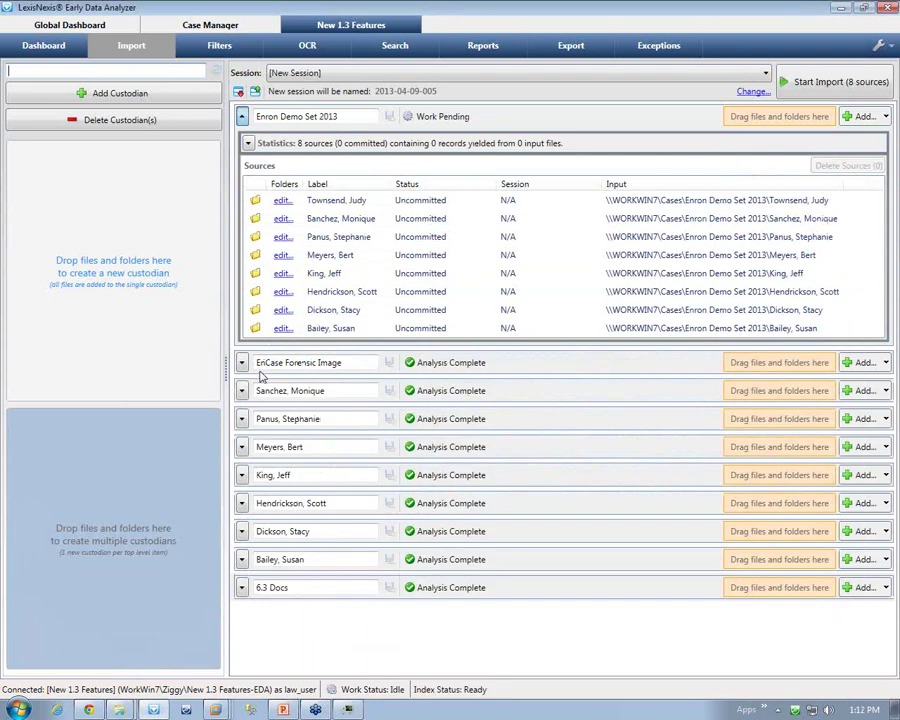
left_click(470, 116)
left_click(120, 119)
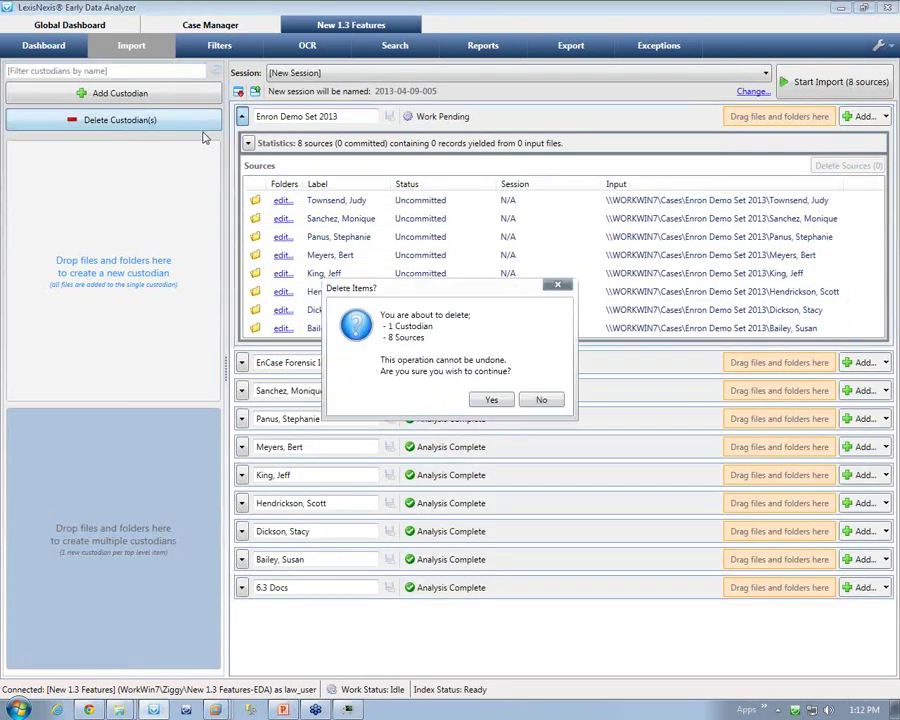
left_click(488, 400)
mouse_move(119, 709)
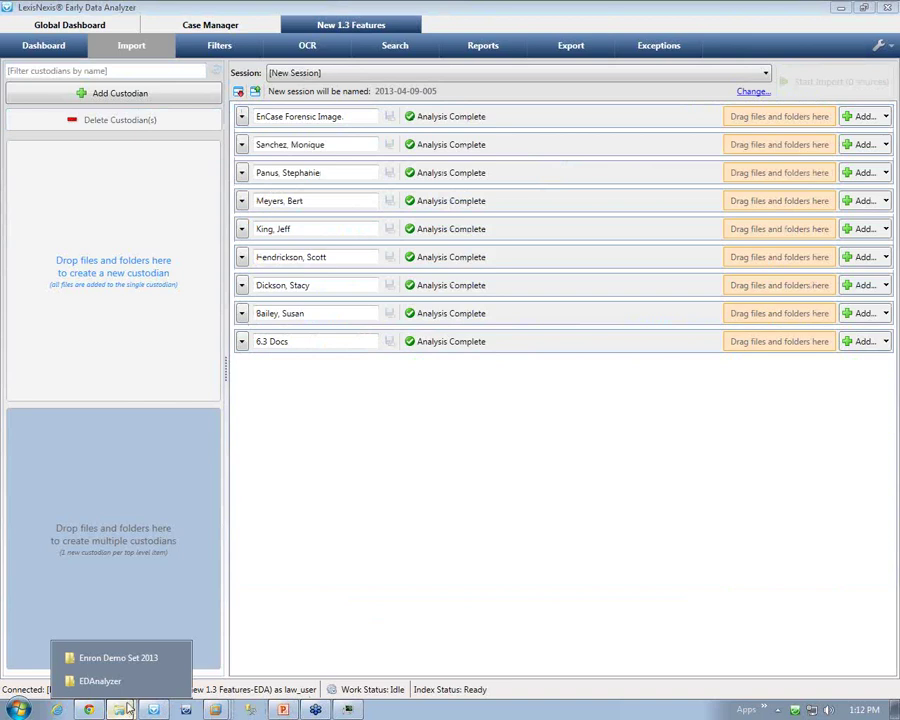
Step: Add EDA_DemoSet_Full from the Cases folder as a new custodian and browse its Multiple Mailstores folders
left_click(120, 658)
left_click(313, 307)
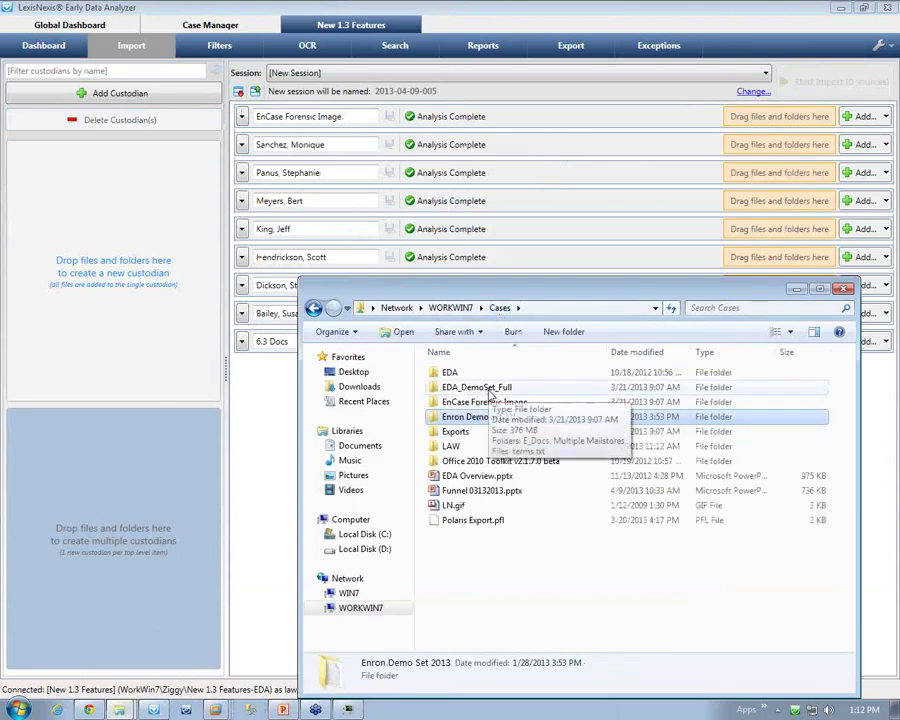
left_click_drag(490, 395, 120, 268)
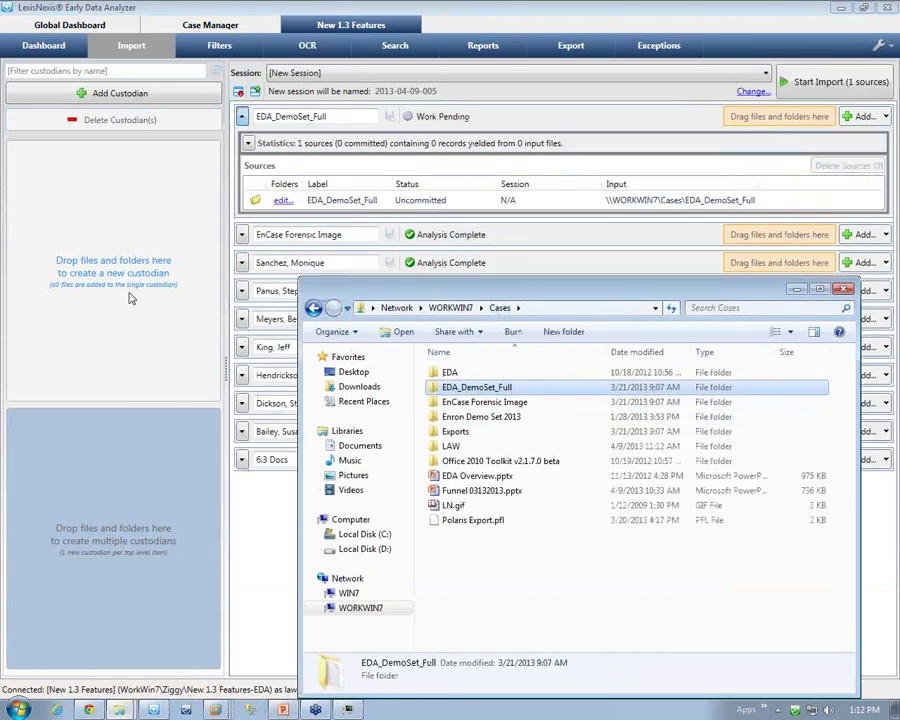
double_click(468, 388)
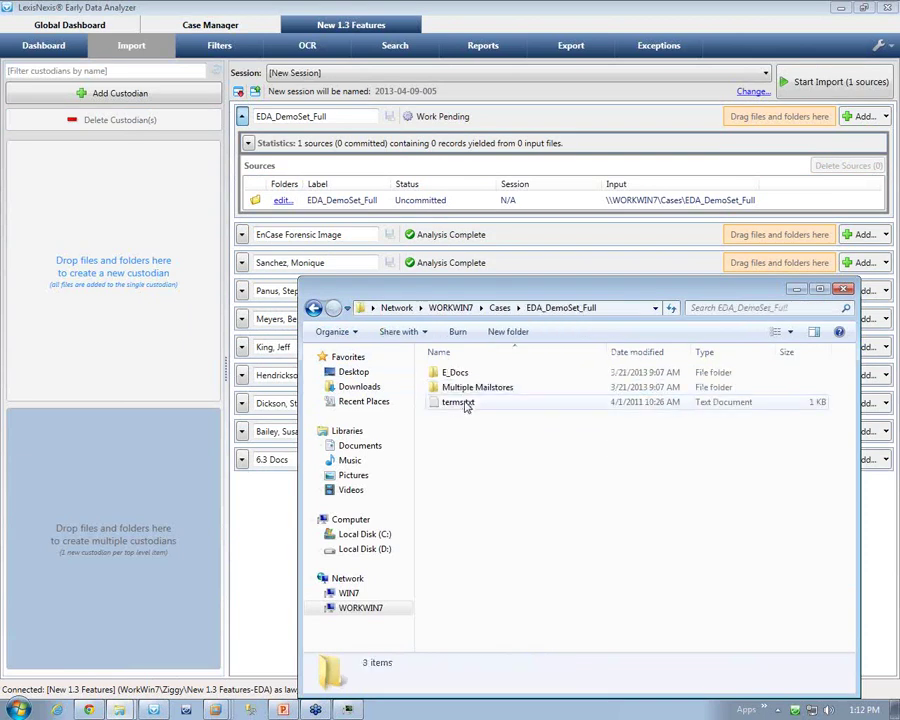
double_click(454, 387)
left_click(465, 402)
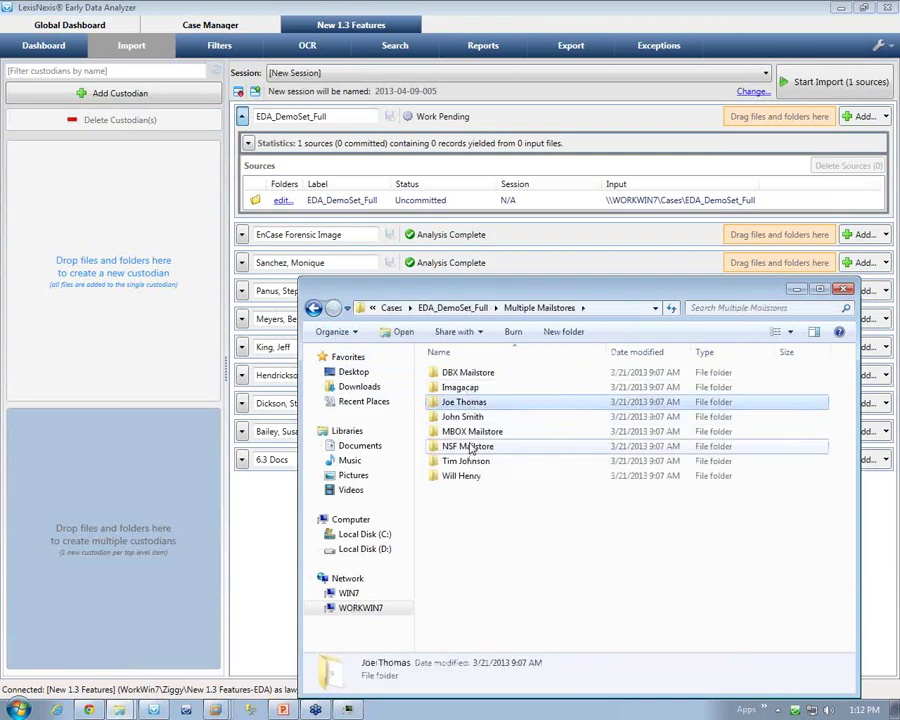
left_click(470, 446, "ctrl")
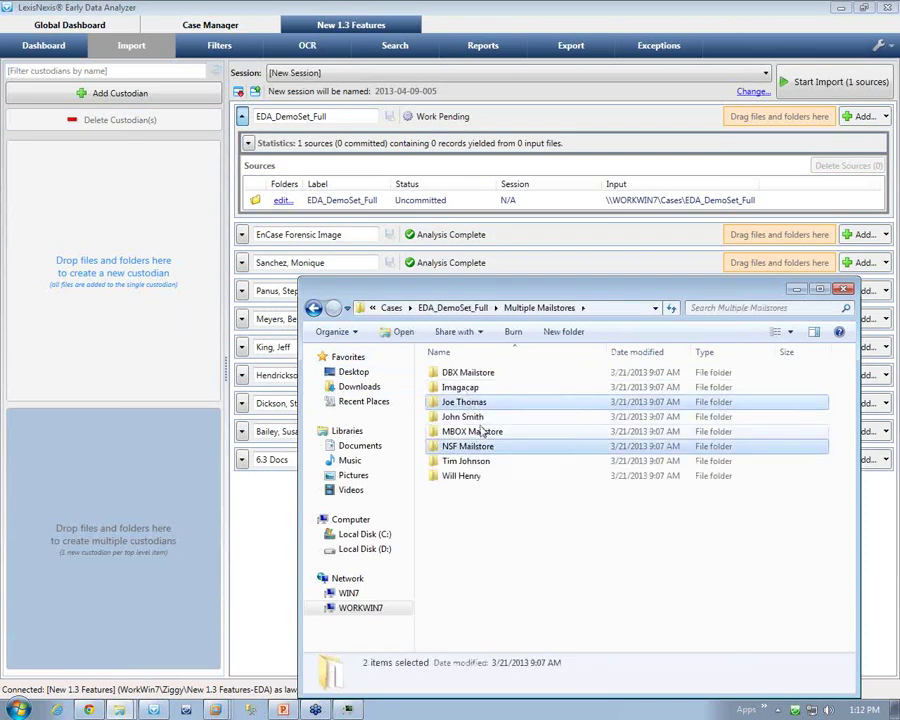
Step: Exclude MixtureEdocs, NSRL Files, pdf, Imagacap, MBOX Mailstore and two personal mailstores in Folder Selection
left_click(283, 202)
left_click(309, 303)
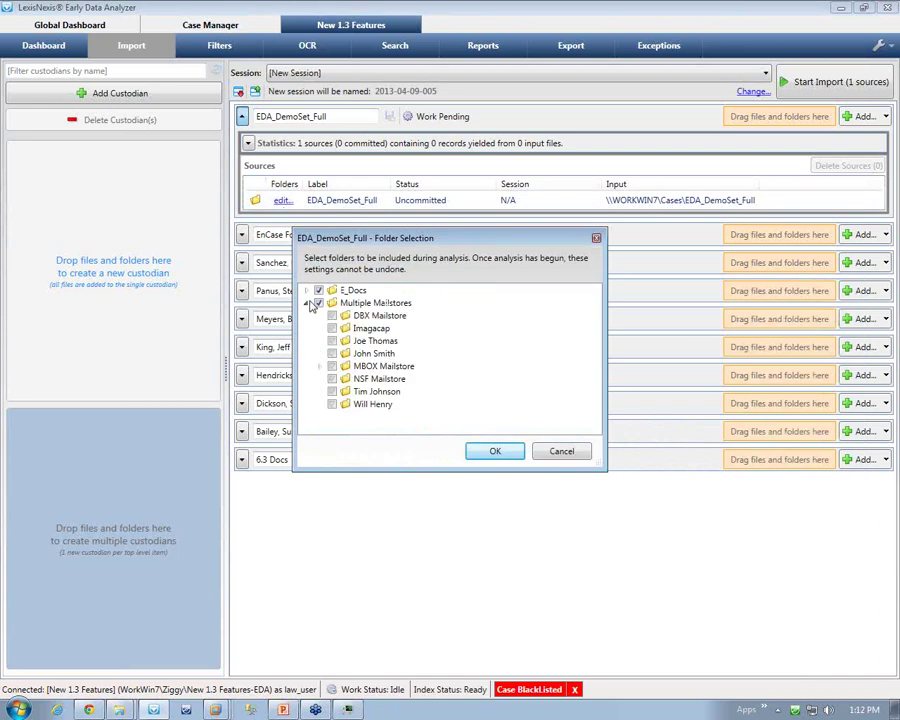
left_click(306, 290)
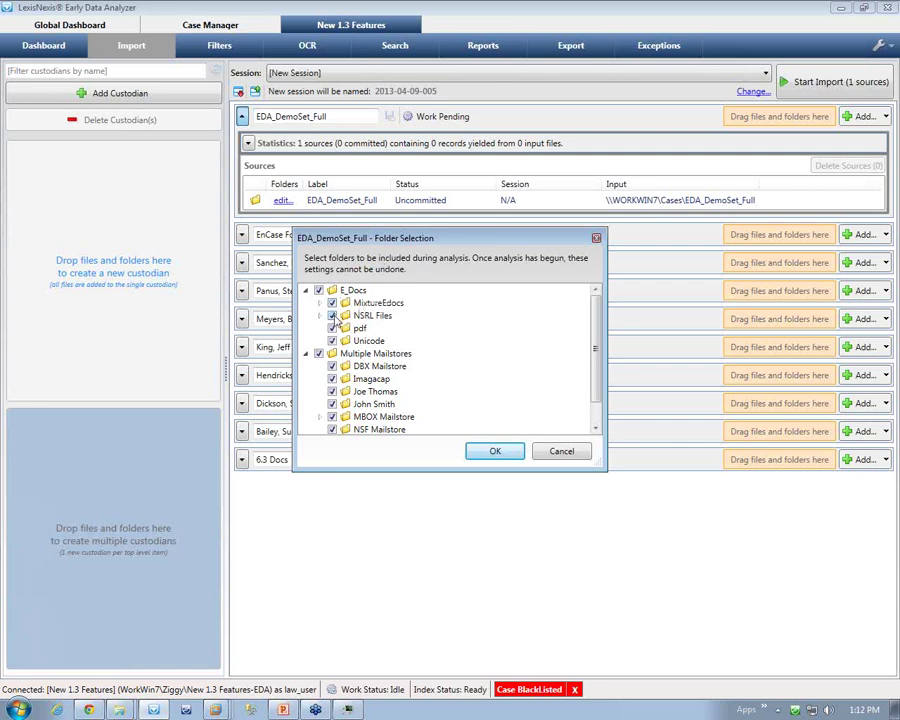
left_click(332, 315)
left_click(332, 328)
left_click(332, 302)
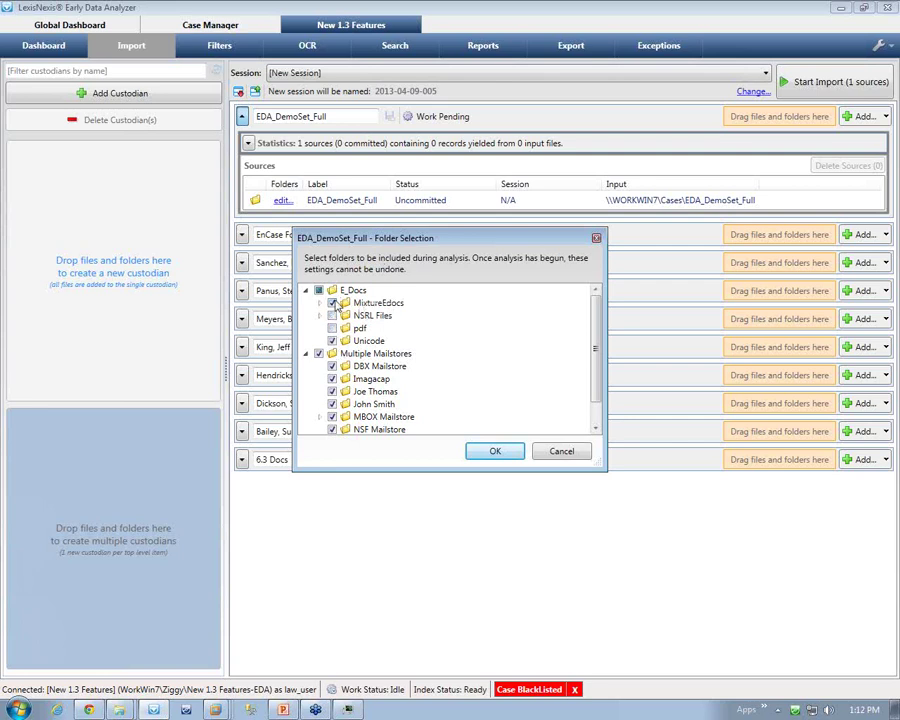
left_click(336, 381)
left_click(332, 416)
left_click(332, 404)
left_click(332, 391)
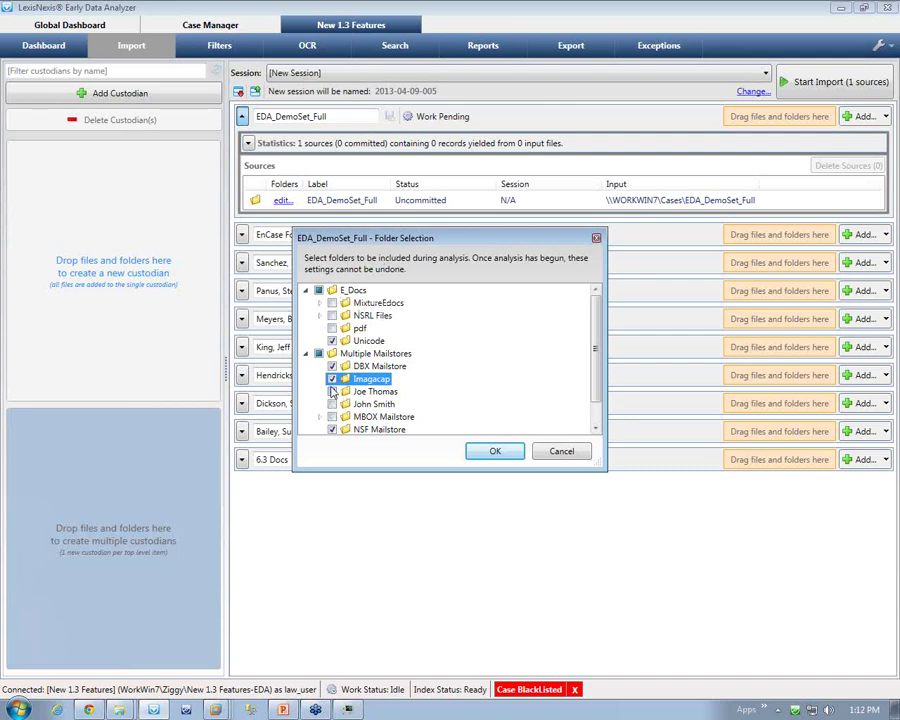
left_click(492, 451)
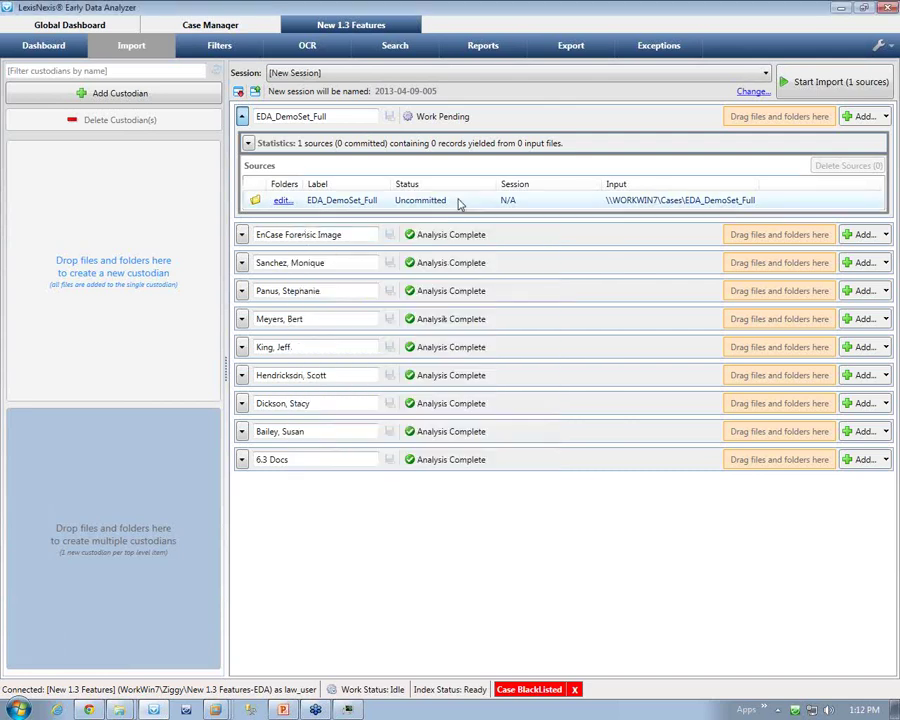
Step: Reopen Folder Selection and enlarge the list to verify the exclusions
left_click(282, 201)
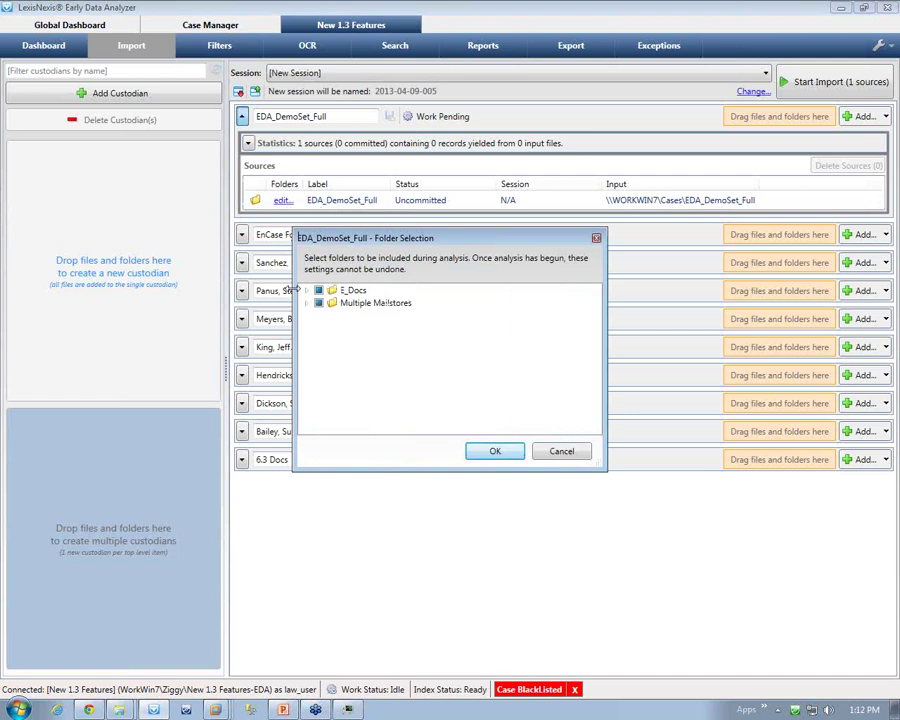
left_click(306, 302)
left_click(306, 290)
scroll(430, 365, "down", 2)
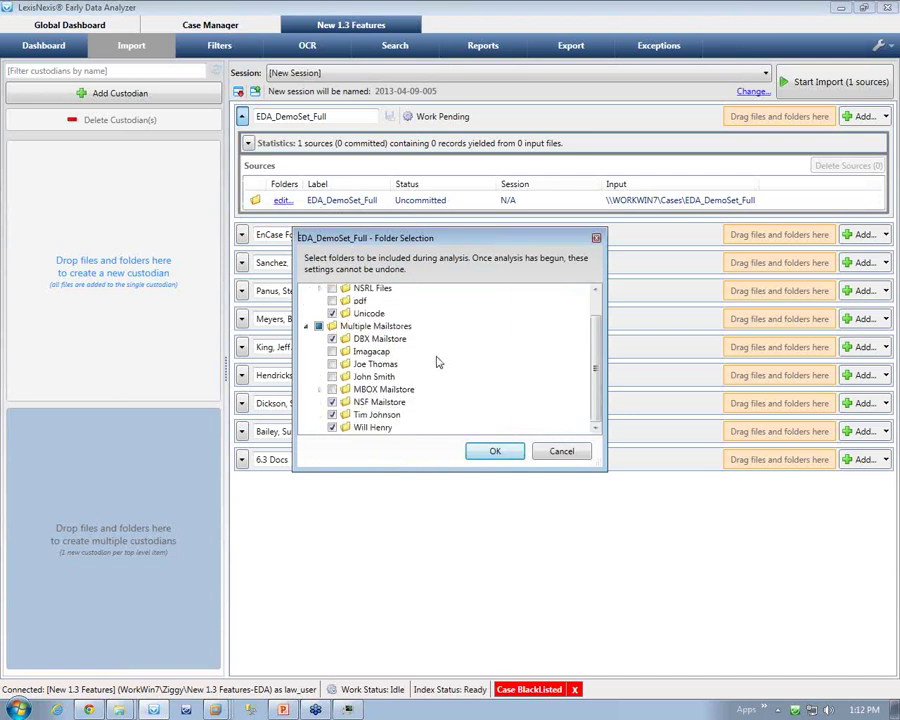
left_click_drag(535, 473, 535, 556)
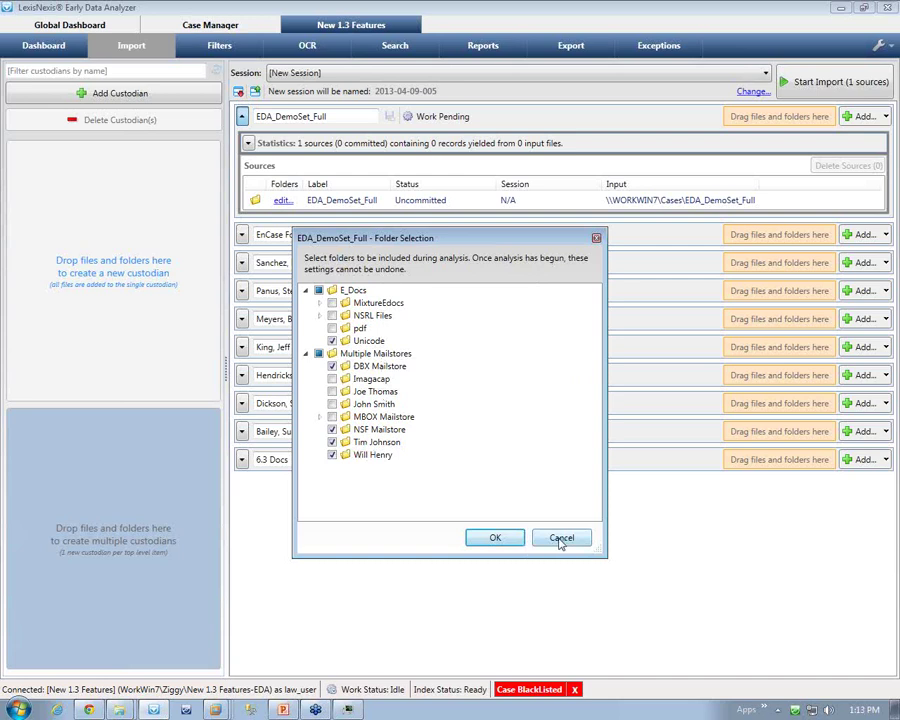
Step: Compare an analysed custodian's included folders with EDA_DemoSet_Full's folder selection, then collapse both
left_click(561, 541)
left_click(241, 375)
left_click(280, 459)
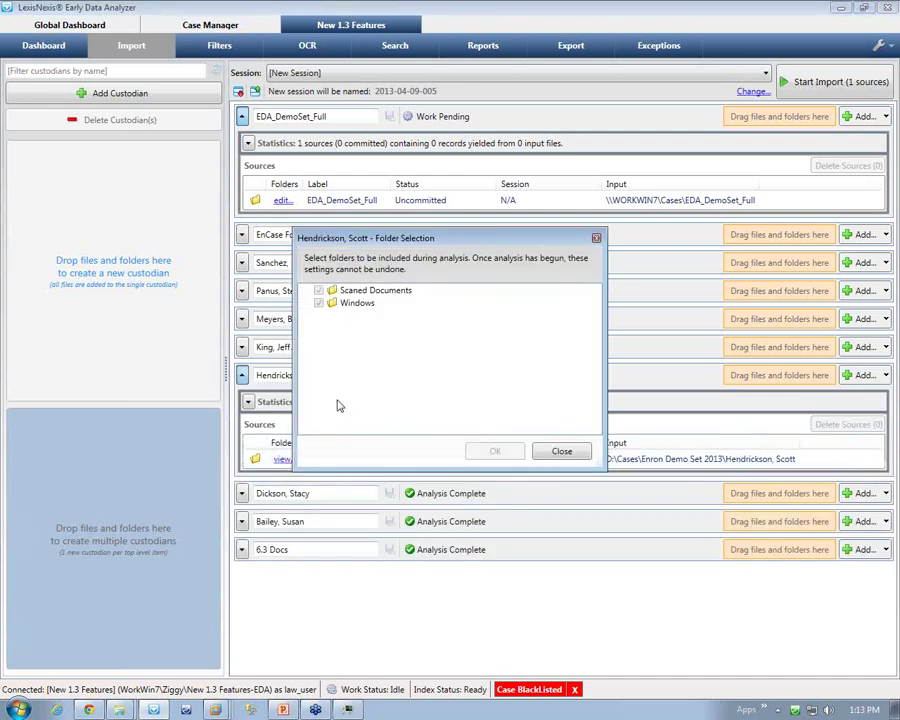
left_click(324, 303)
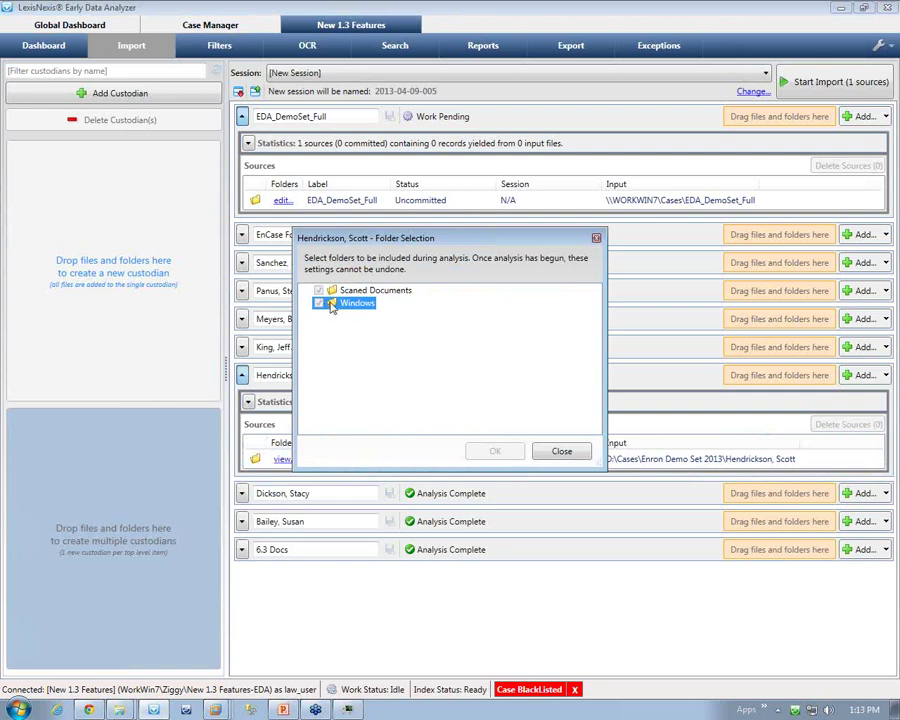
left_click(562, 451)
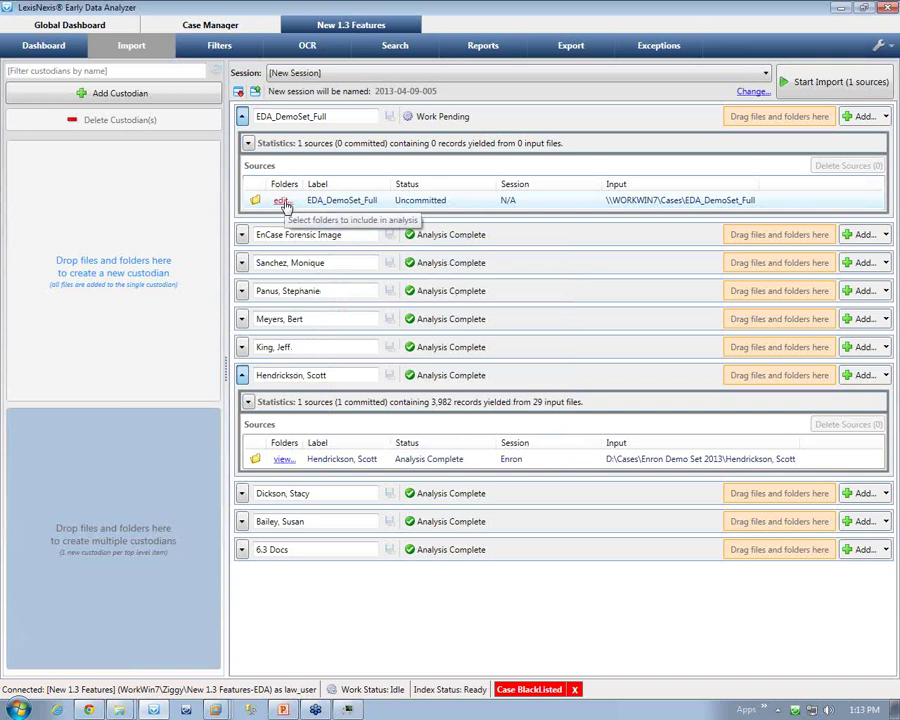
left_click(282, 201)
left_click(556, 448)
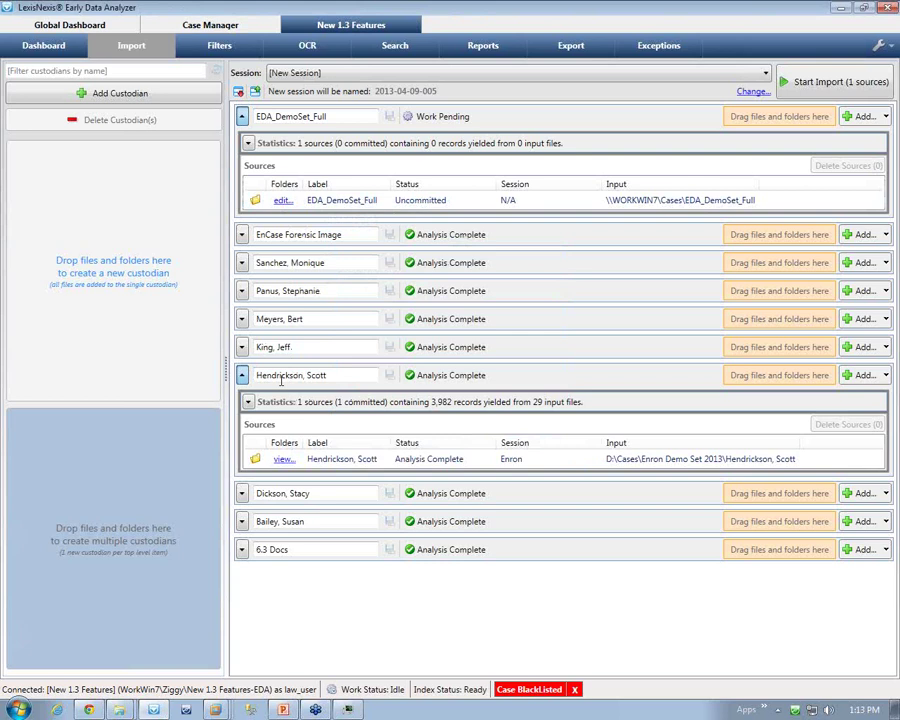
left_click(242, 375)
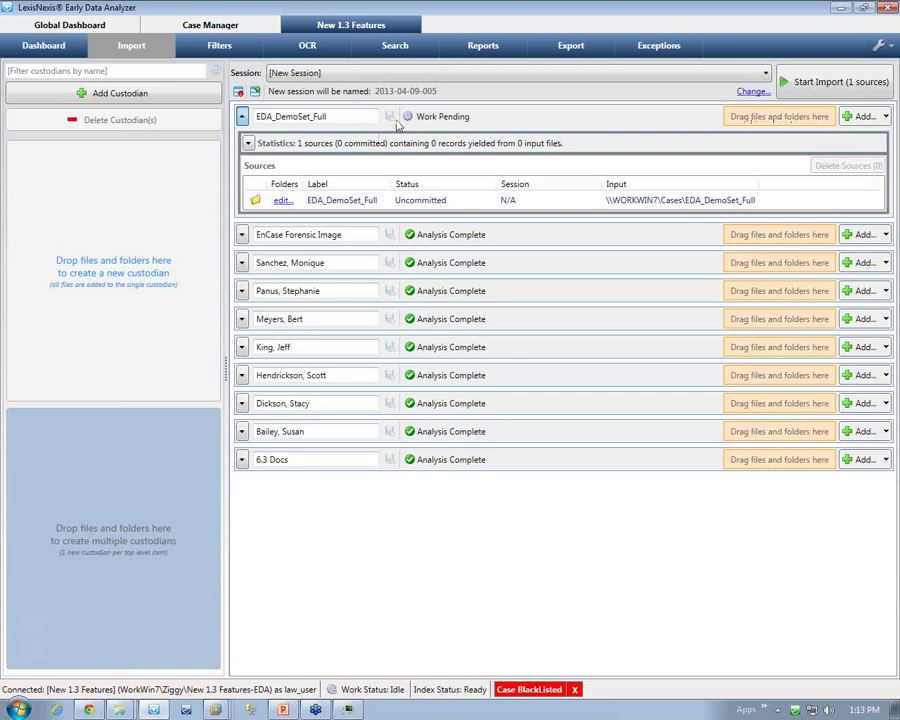
left_click(242, 117)
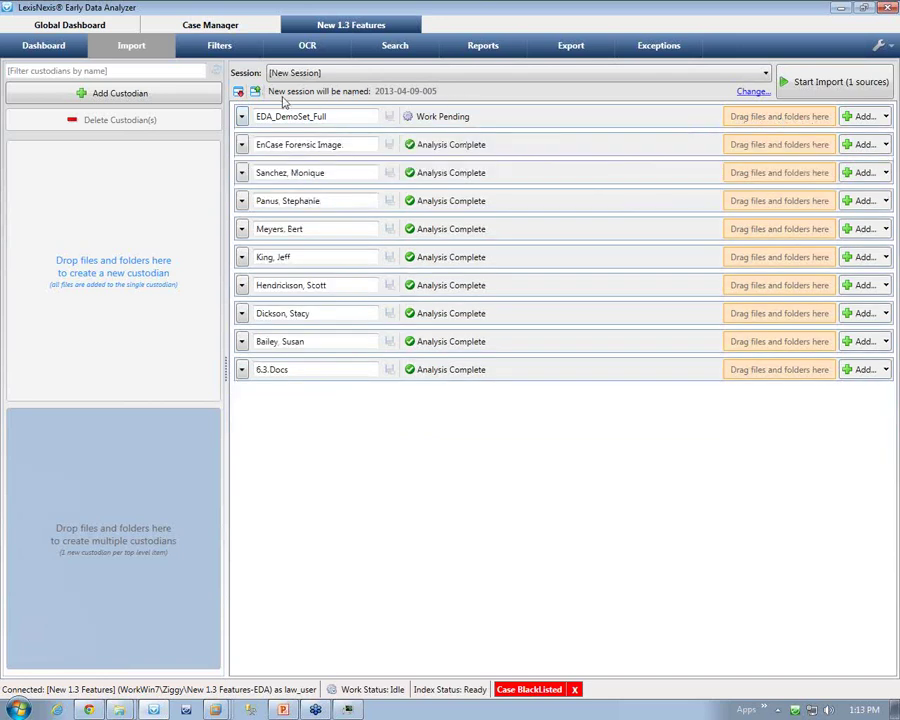
left_click(436, 75)
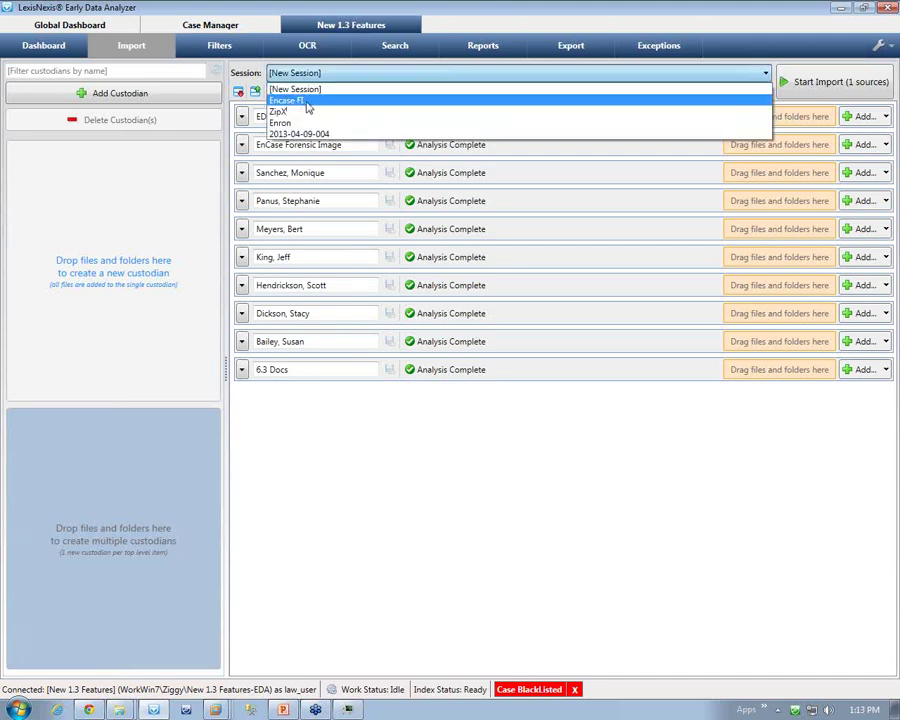
left_click(415, 102)
left_click(317, 79)
left_click(303, 114)
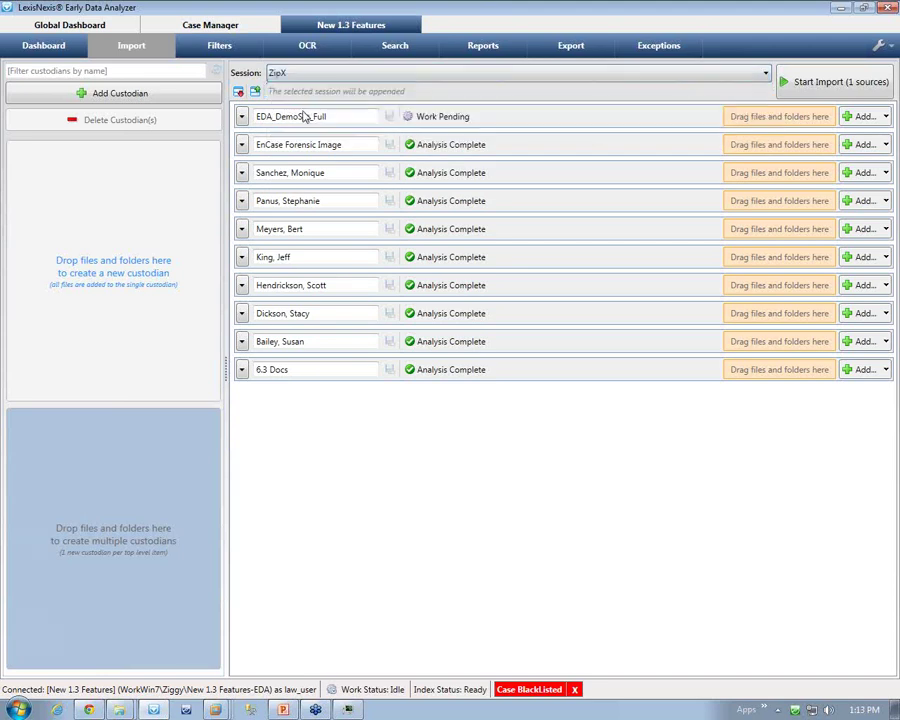
left_click(308, 80)
left_click(300, 120)
left_click(307, 77)
left_click(300, 133)
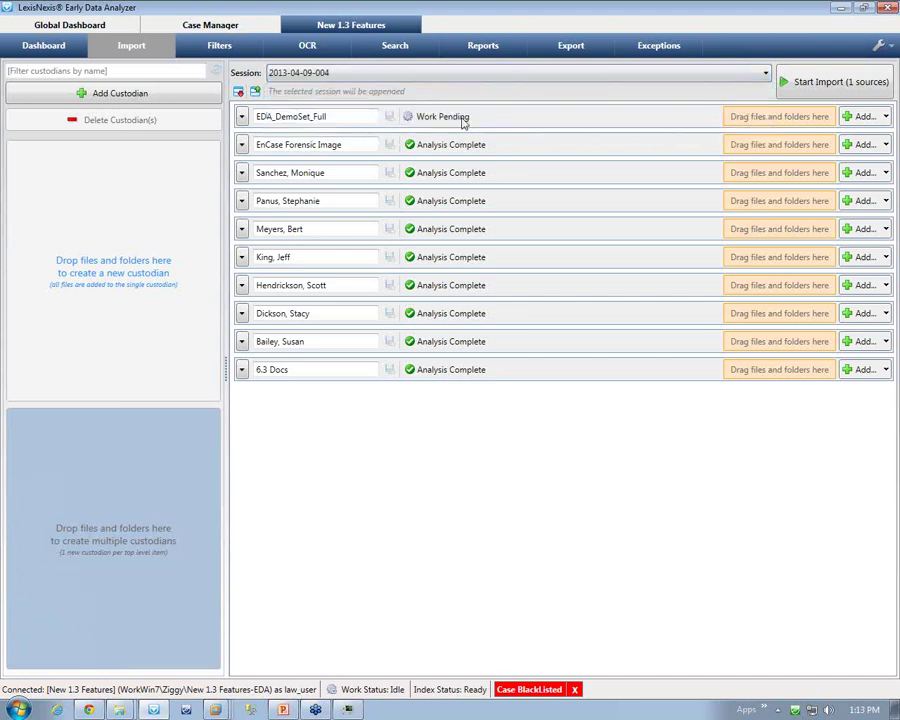
left_click(147, 121)
left_click(500, 398)
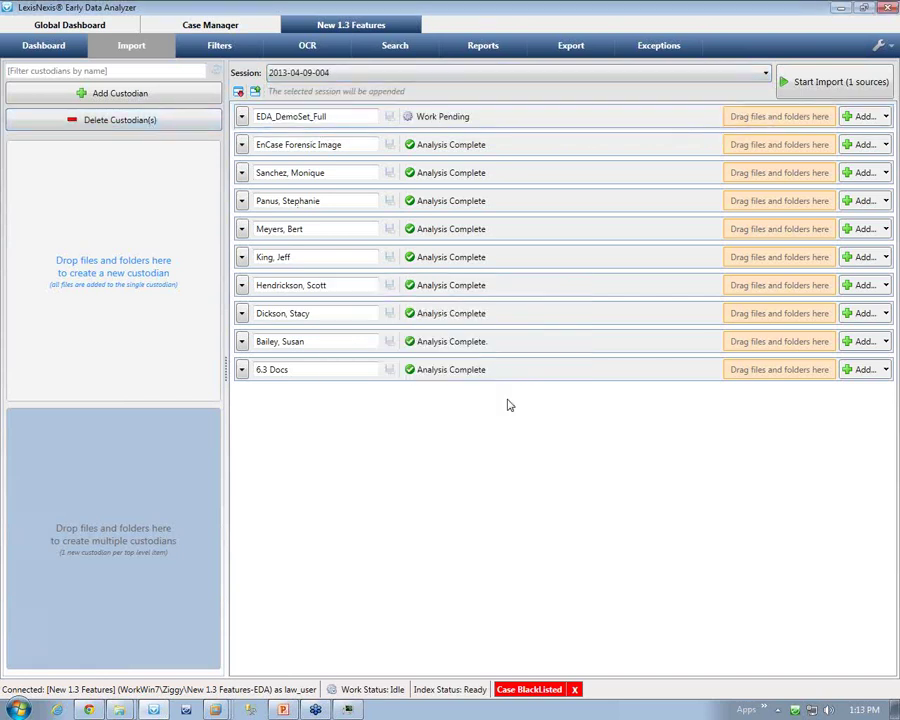
left_click(372, 78)
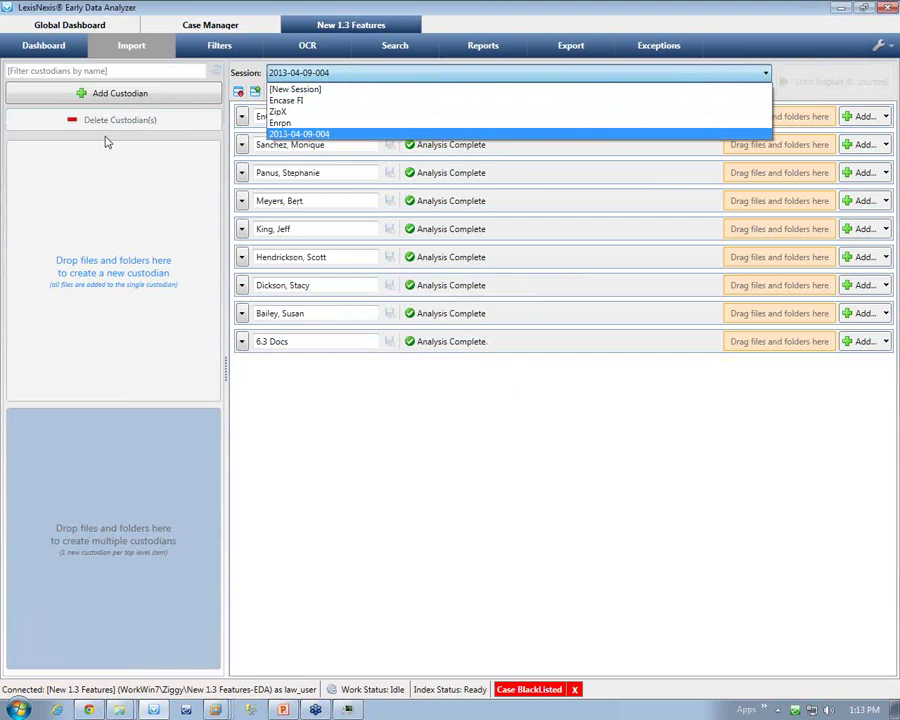
left_click(75, 97)
Step: Test the custodian filter with 'en', 'town' and 'pa', clear it, then choose the Enron session
left_click(107, 72)
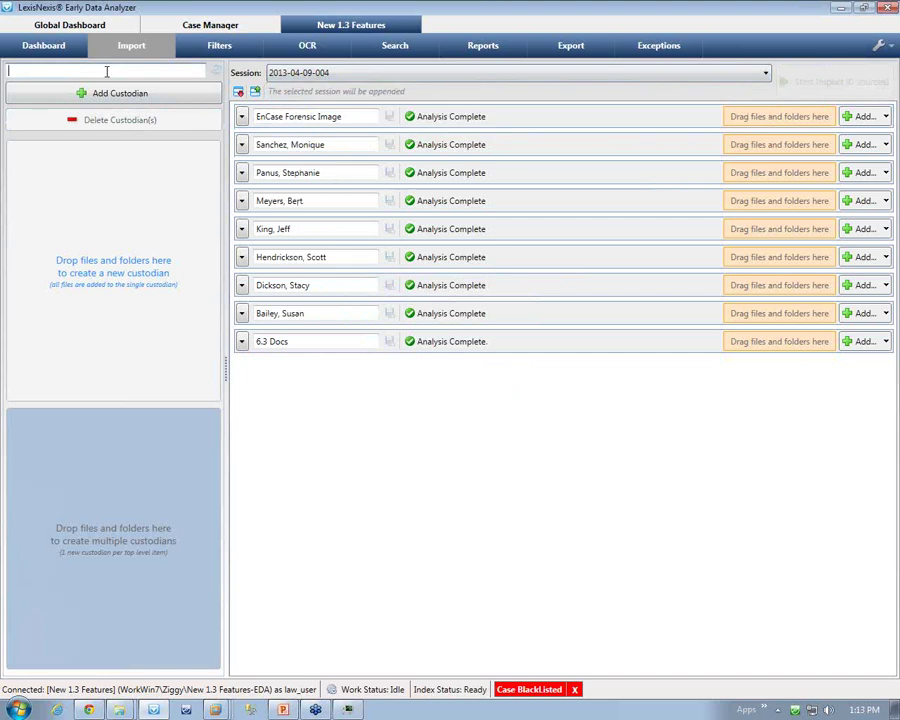
type("enron")
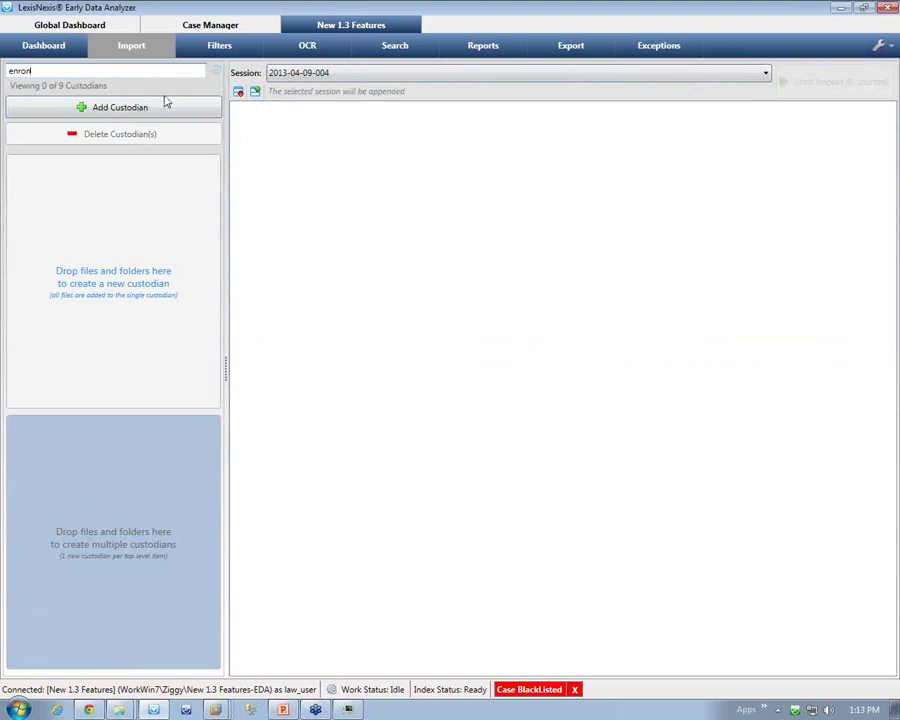
left_click_drag(104, 69, 3, 54)
key("BackSpace")
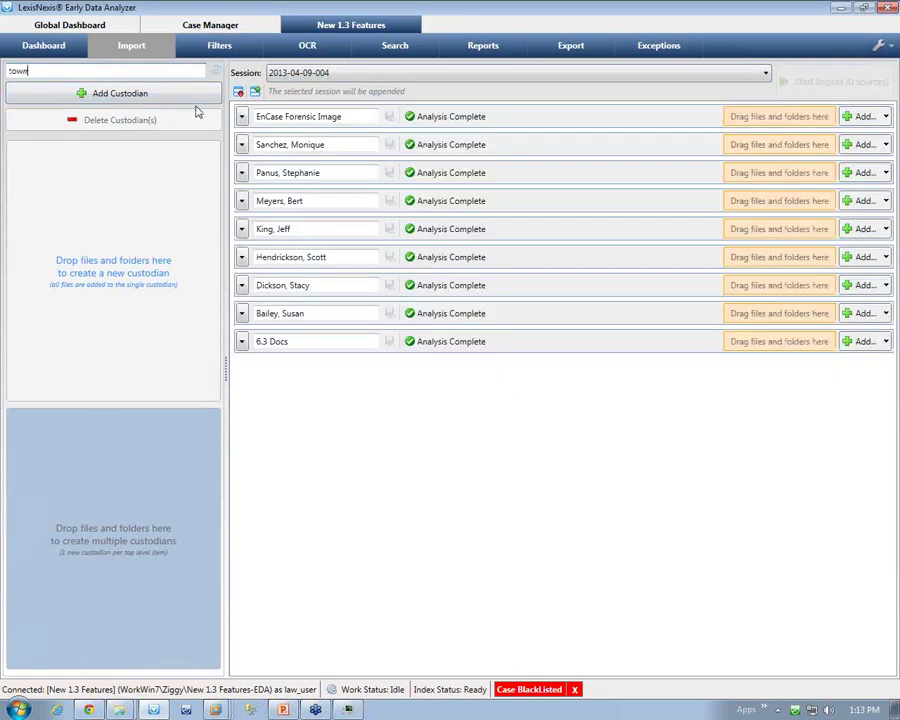
type("town")
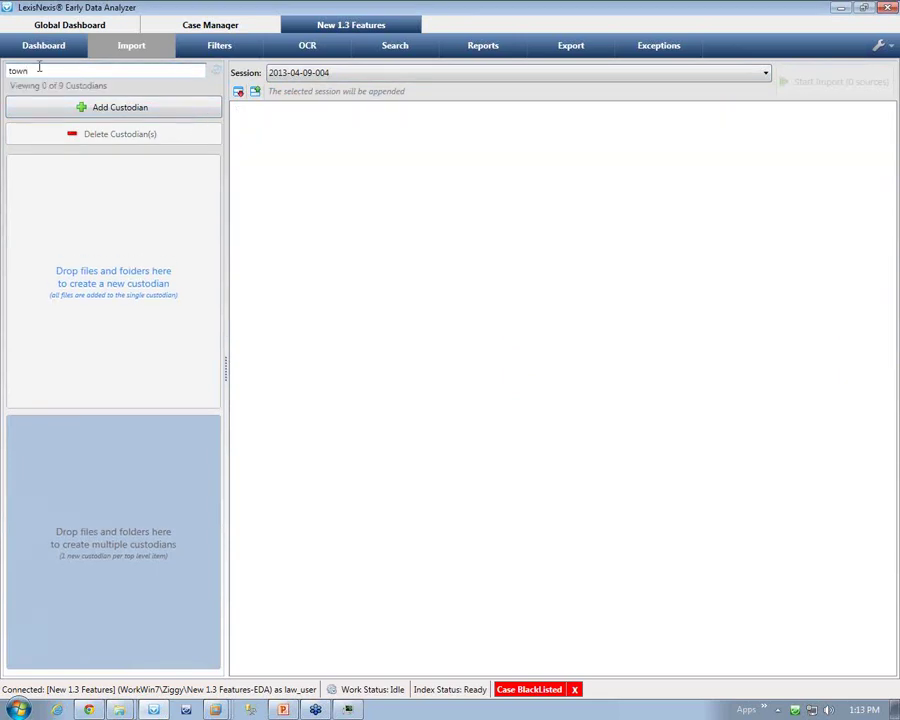
left_click_drag(38, 67, 3, 75)
key("BackSpace")
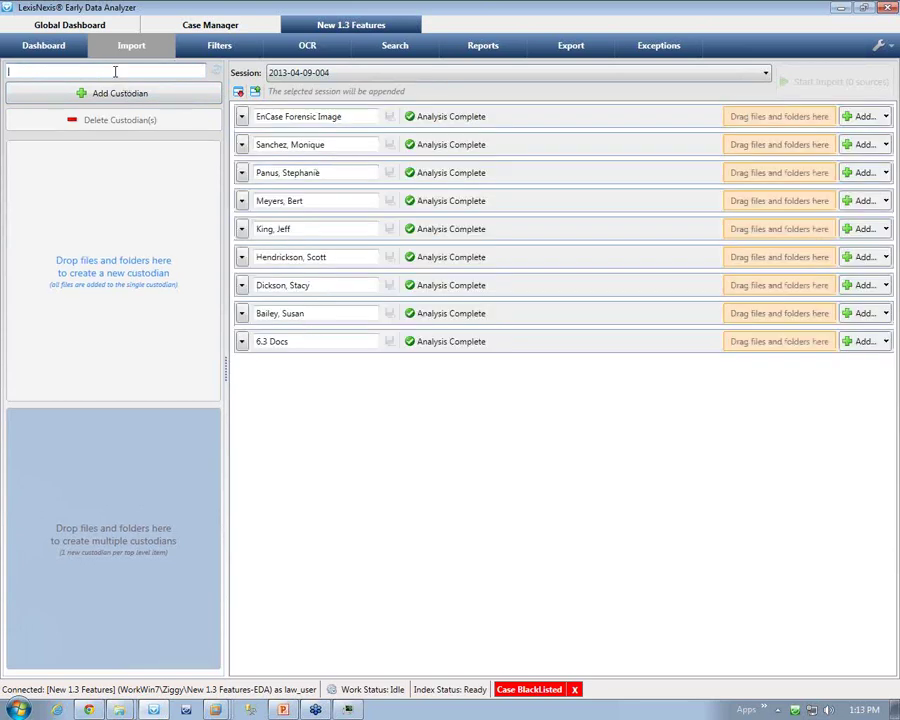
type("panus")
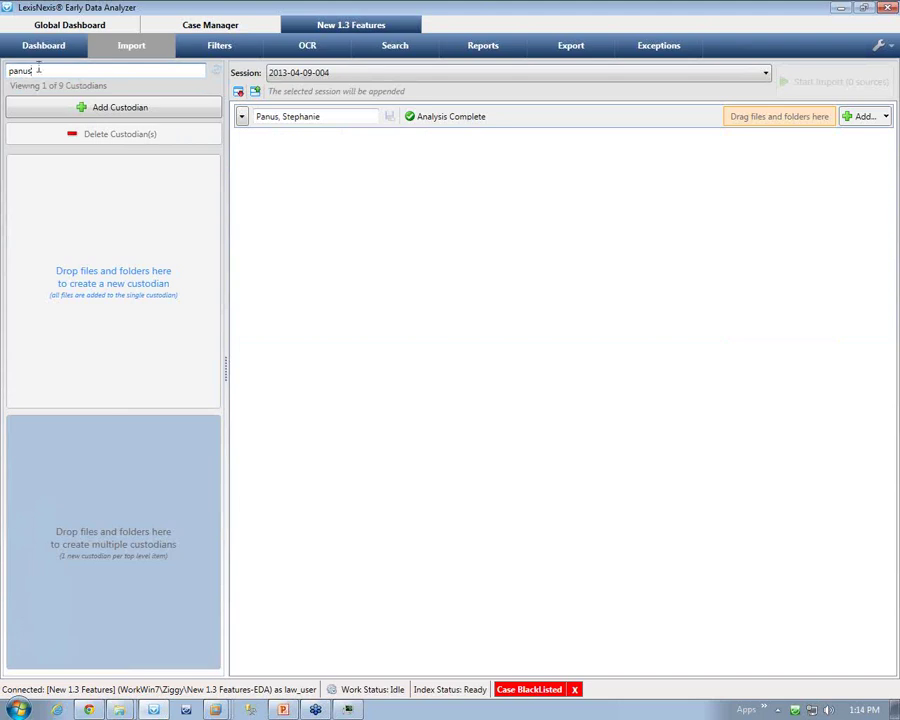
left_click_drag(36, 68, 18, 62)
key("BackSpace")
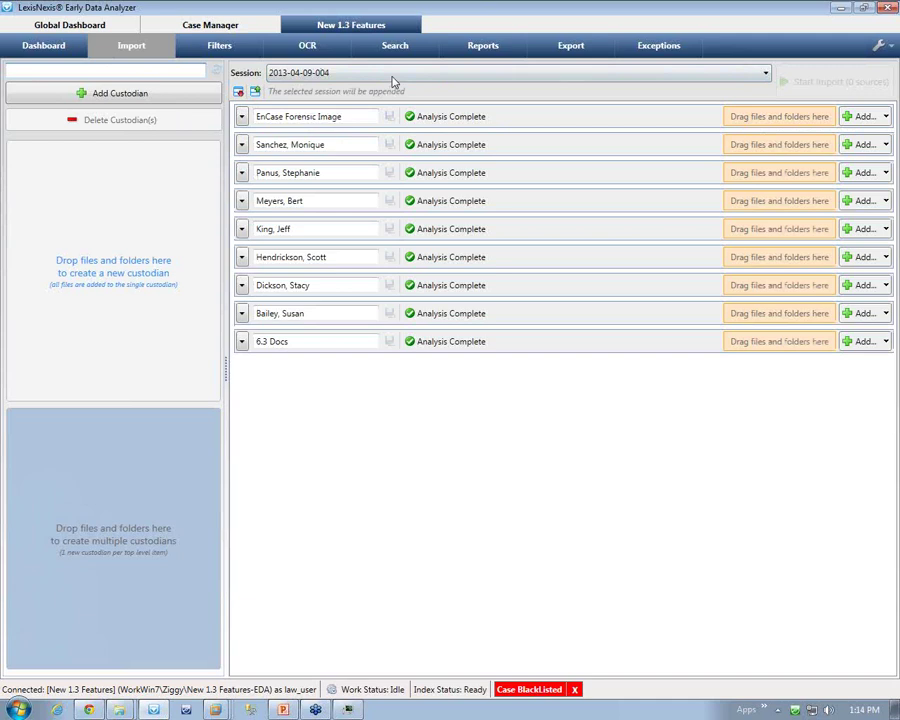
left_click(392, 76)
left_click(374, 123)
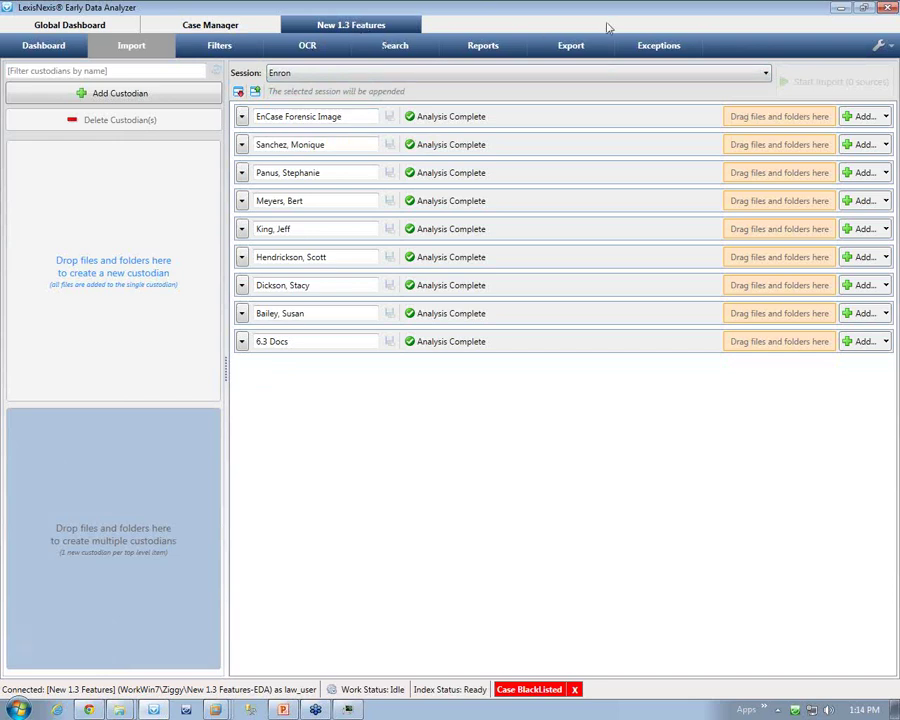
Step: In Case Settings' Indexer tab, set Maximum number of index workers to 2
left_click(880, 45)
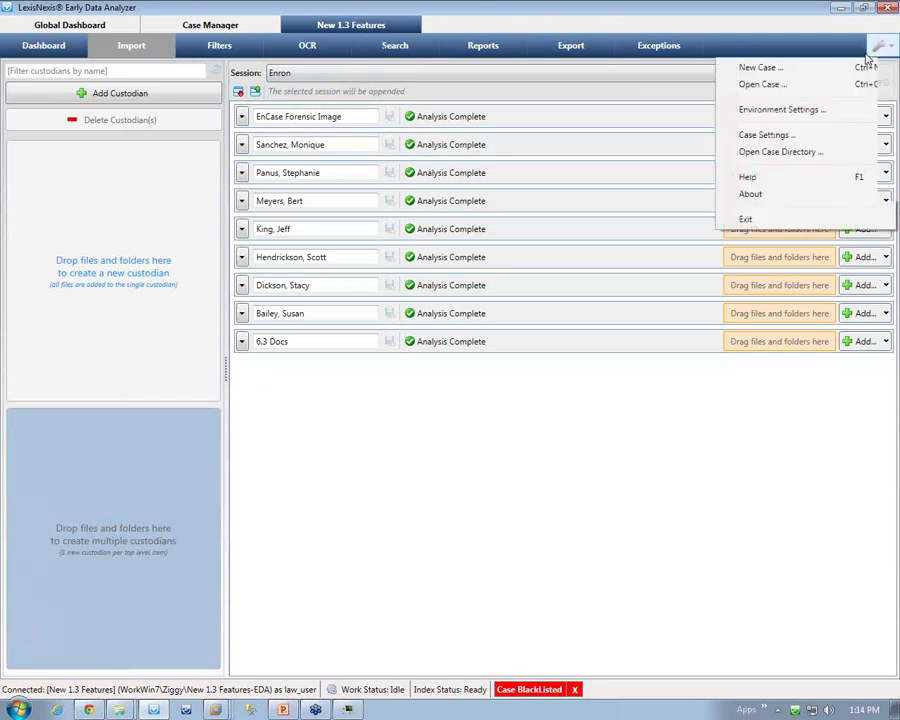
left_click(765, 135)
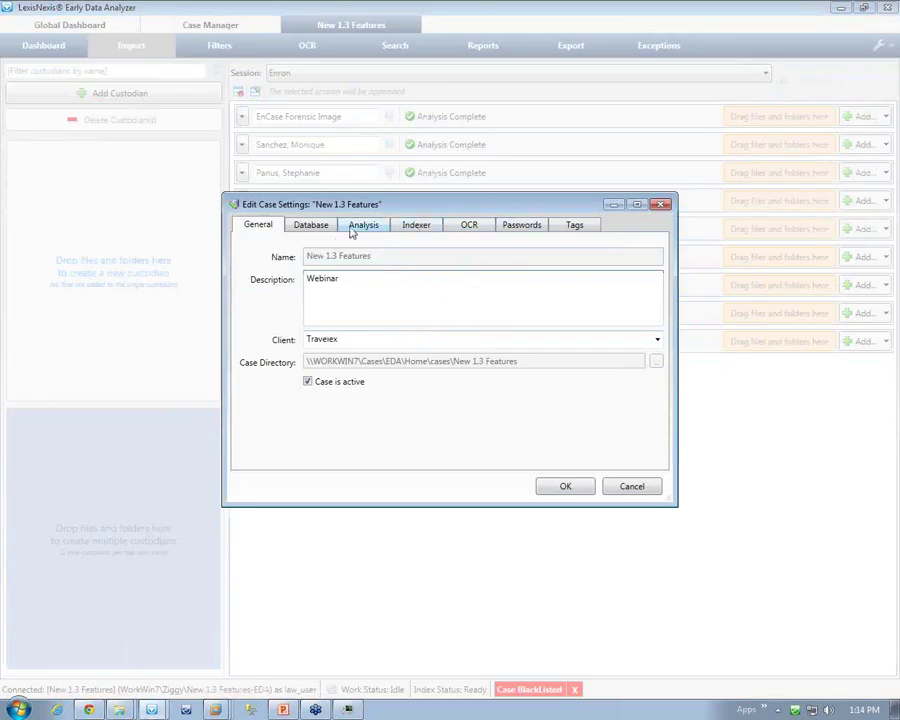
left_click(417, 228)
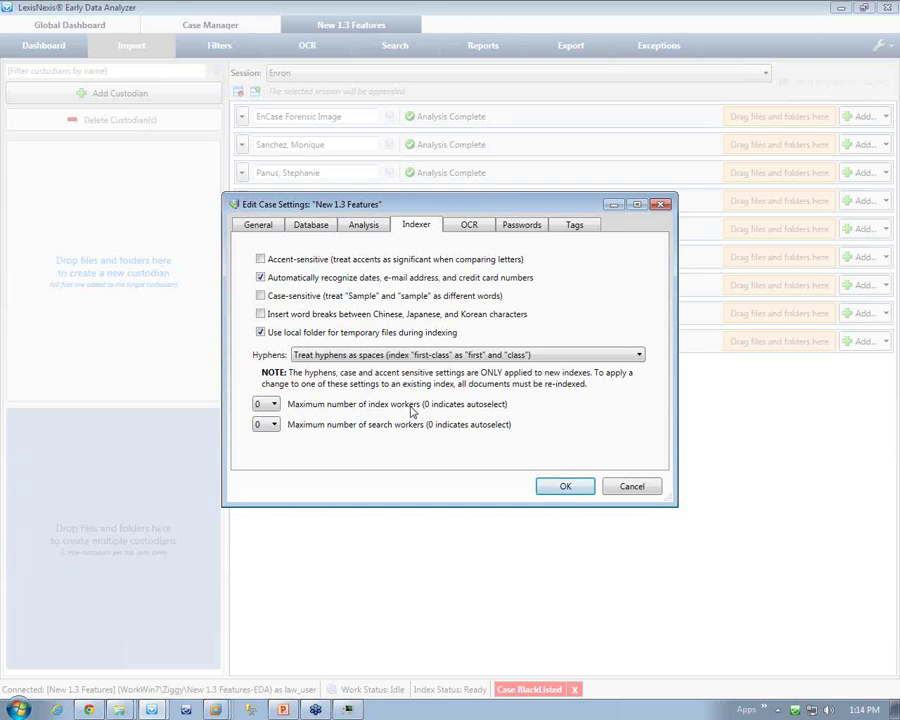
left_click(267, 406)
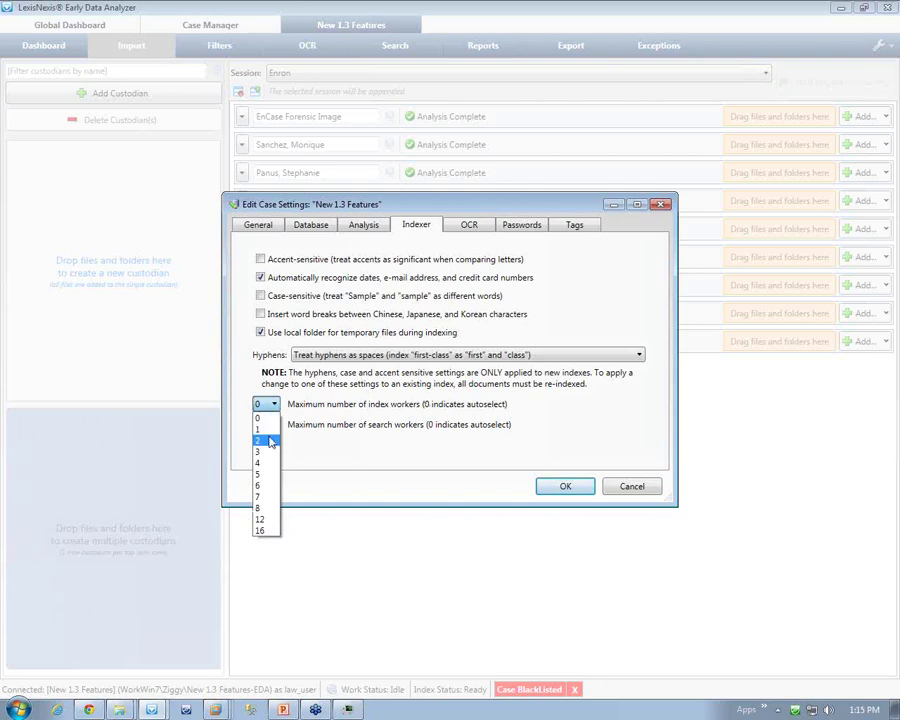
left_click(266, 441)
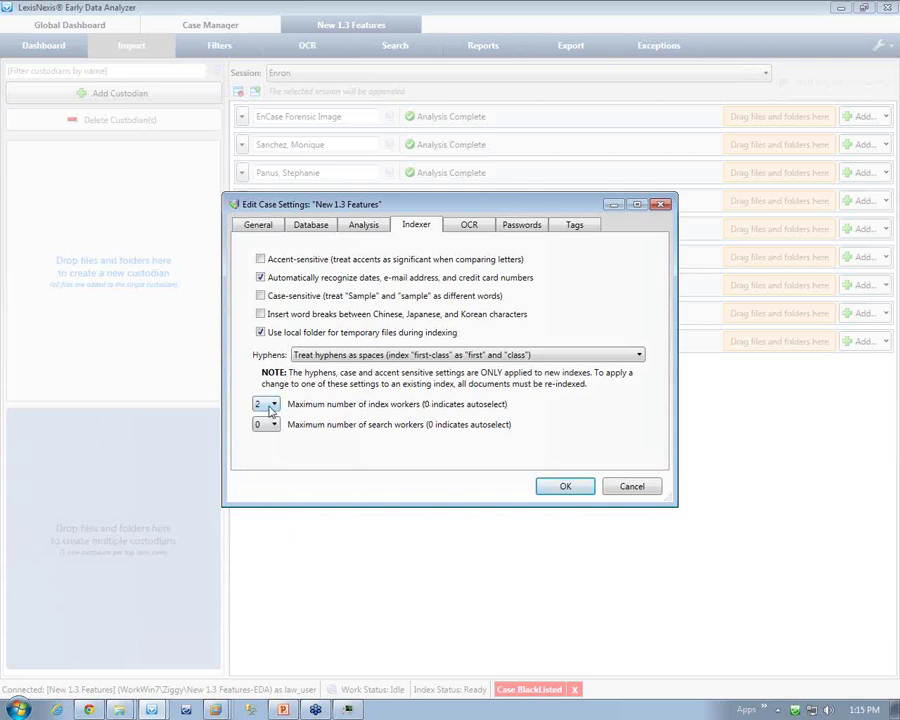
Step: Check CPU and memory use on Task Manager's Performance tab, then close it
key("ctrl+shift+Escape")
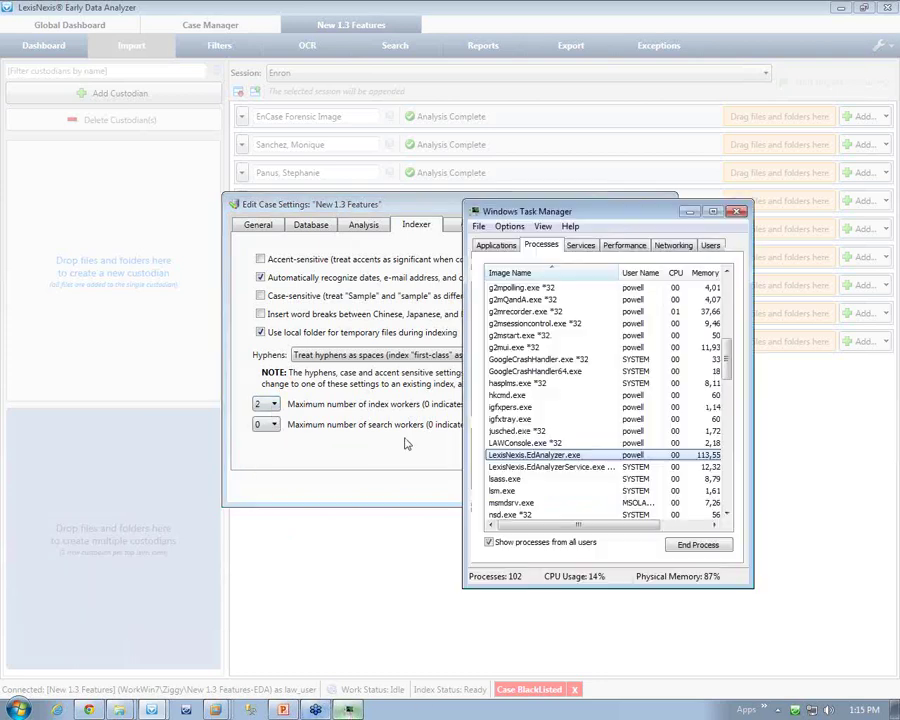
left_click(624, 245)
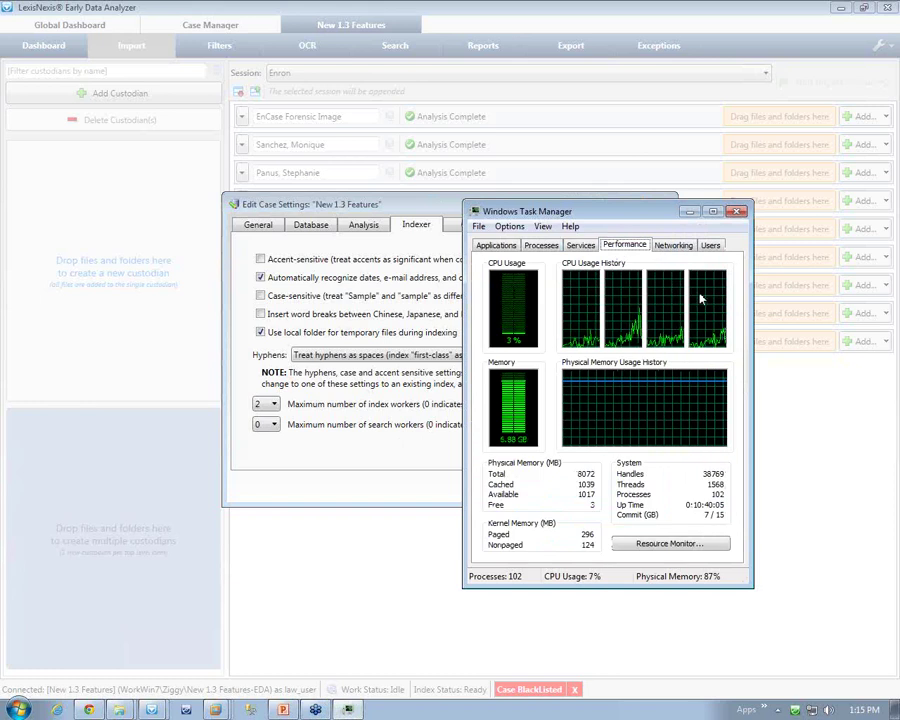
left_click(737, 211)
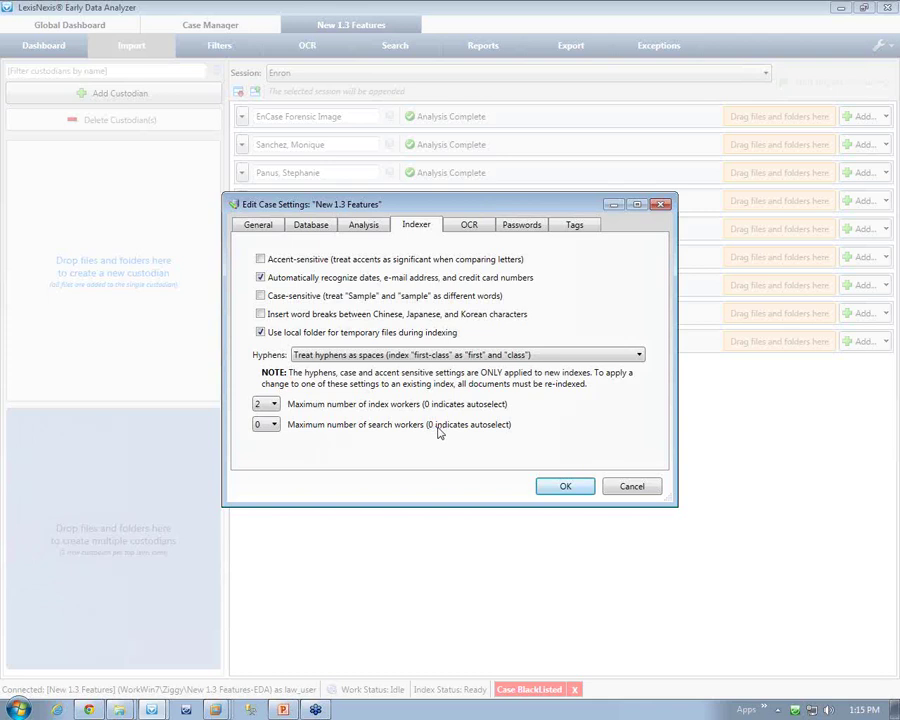
Step: Set maximum index workers back to 0 and cancel the case settings
left_click(266, 405)
left_click(272, 416)
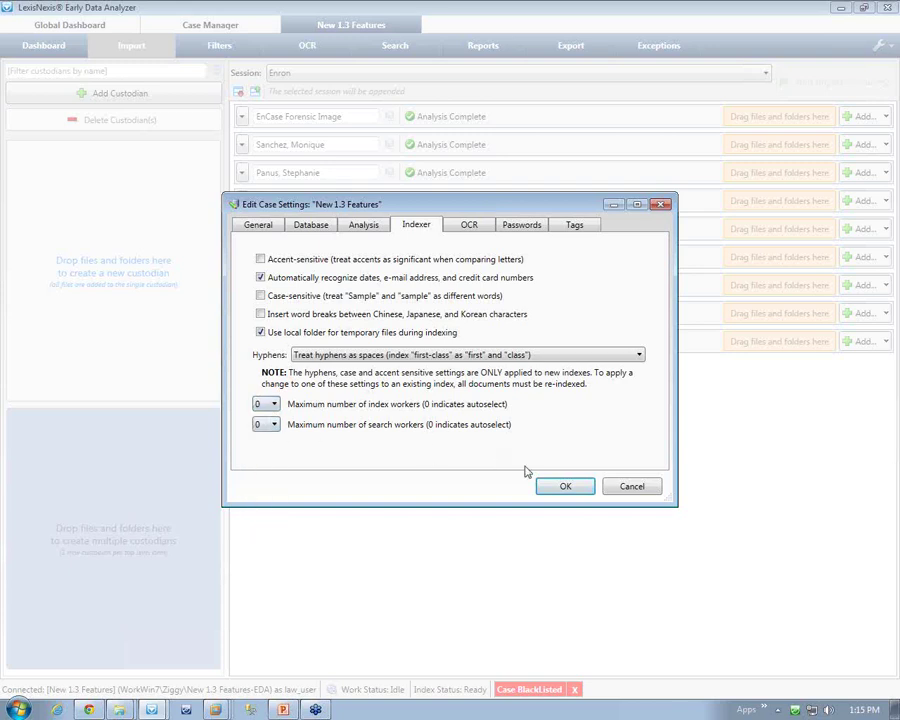
left_click(632, 487)
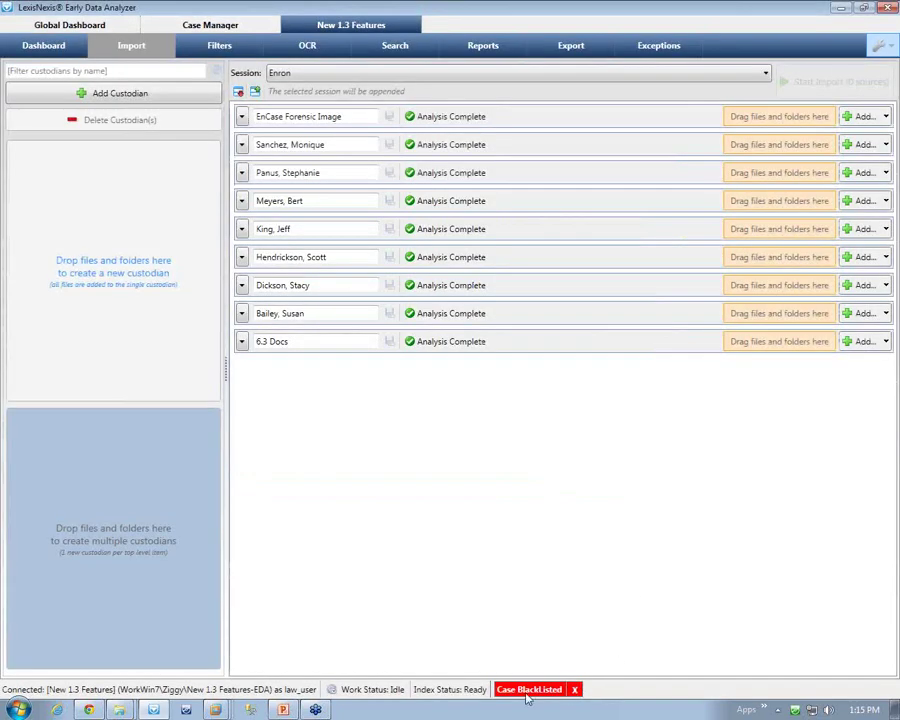
Step: Remove all blacklisting services from New 1.3 Features in Global Dashboard's Working Cases, then return to it
left_click(65, 24)
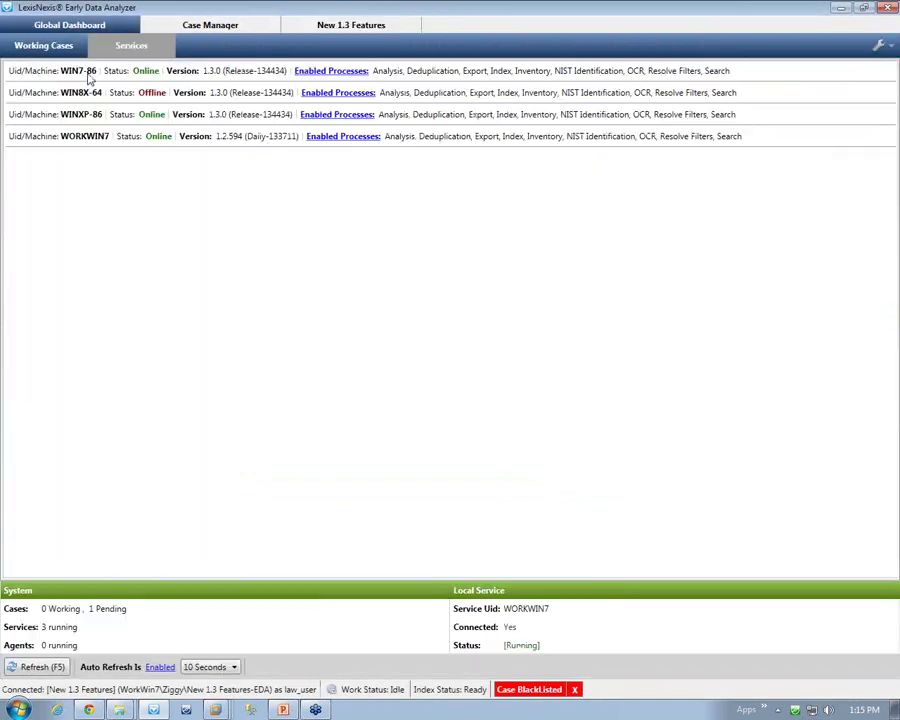
left_click(60, 50)
left_click(105, 86)
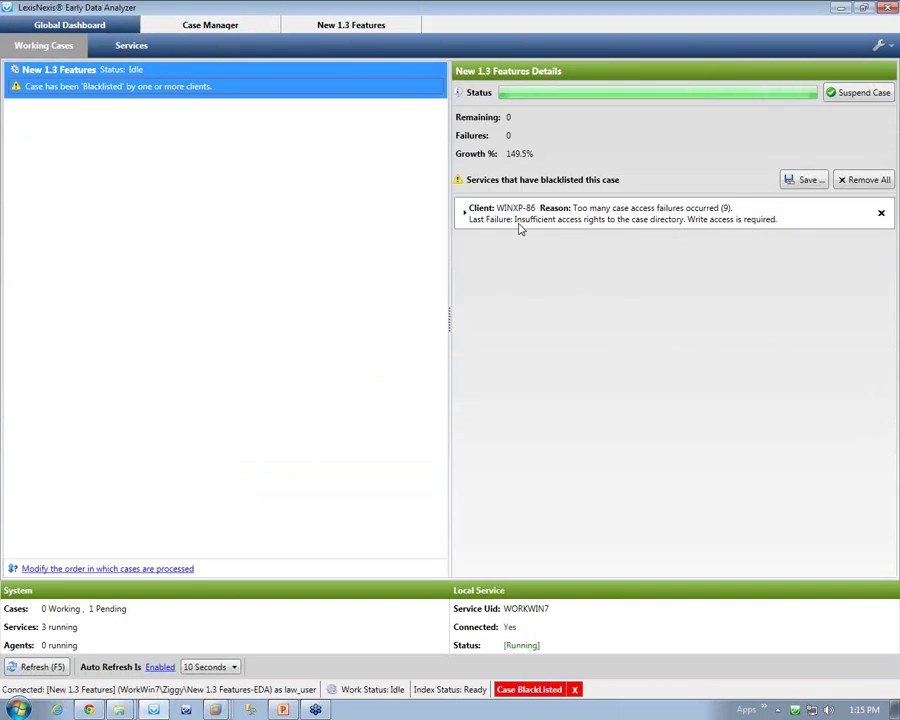
left_click(842, 180)
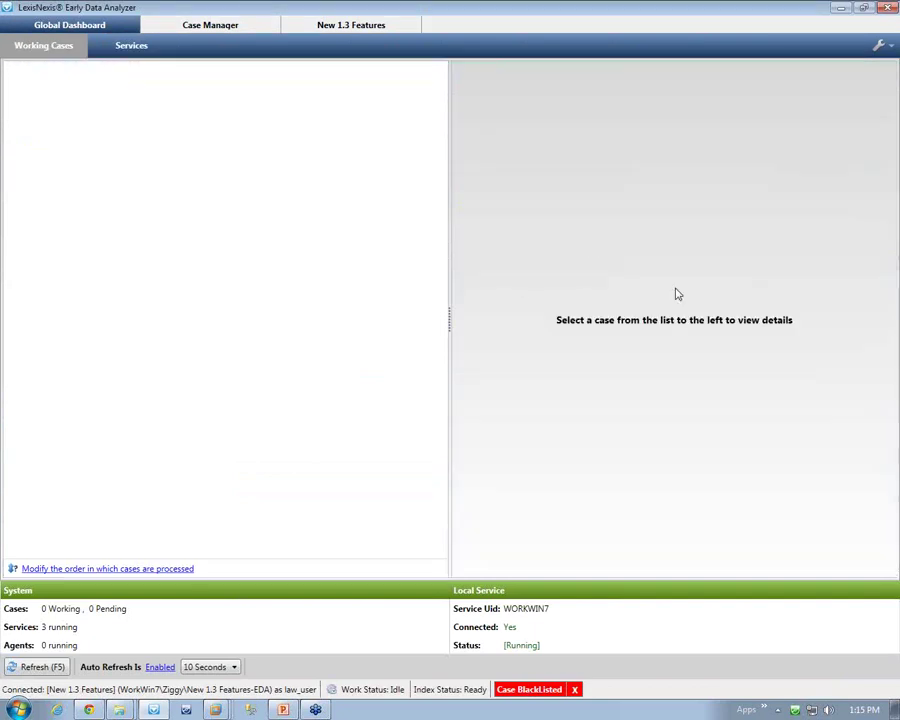
left_click(345, 24)
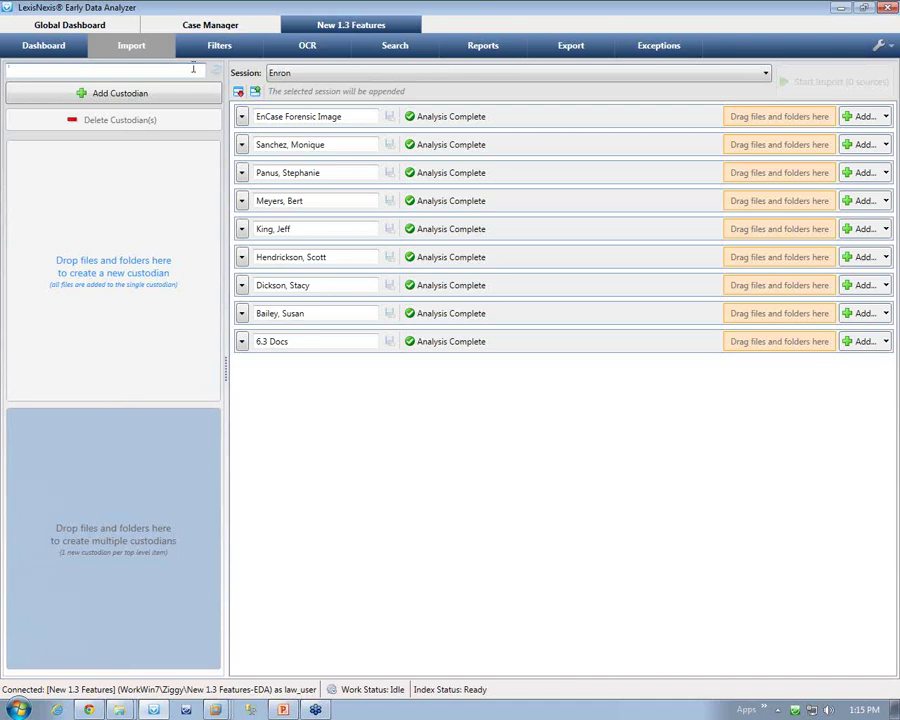
Step: Switch Filters to File Hash Filter, inspect Custom File Hash Items, and list NIST Items' six matches
left_click(222, 46)
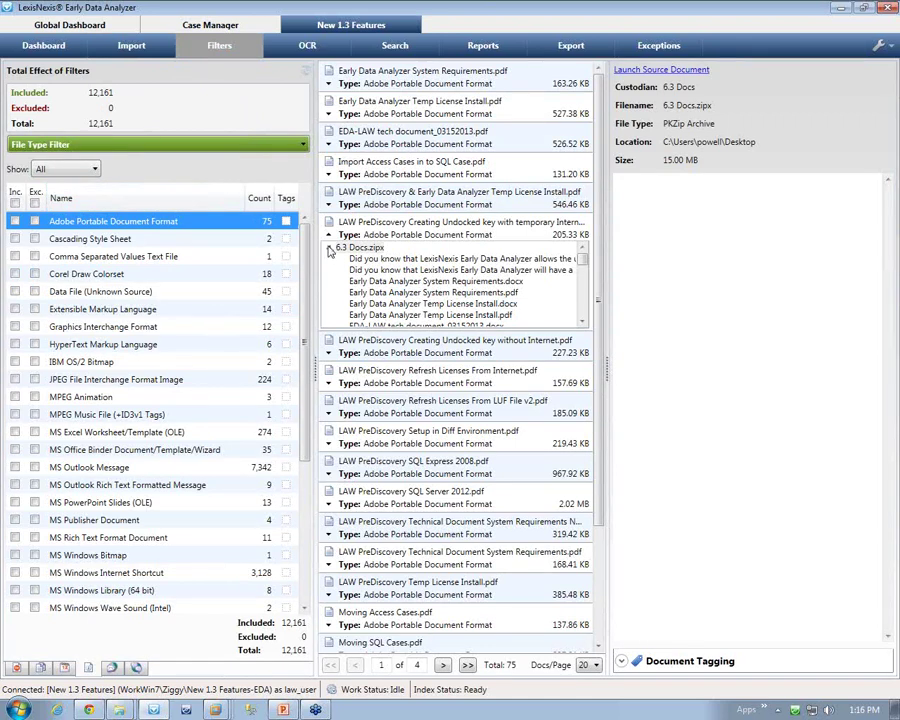
left_click(217, 146)
left_click(60, 161)
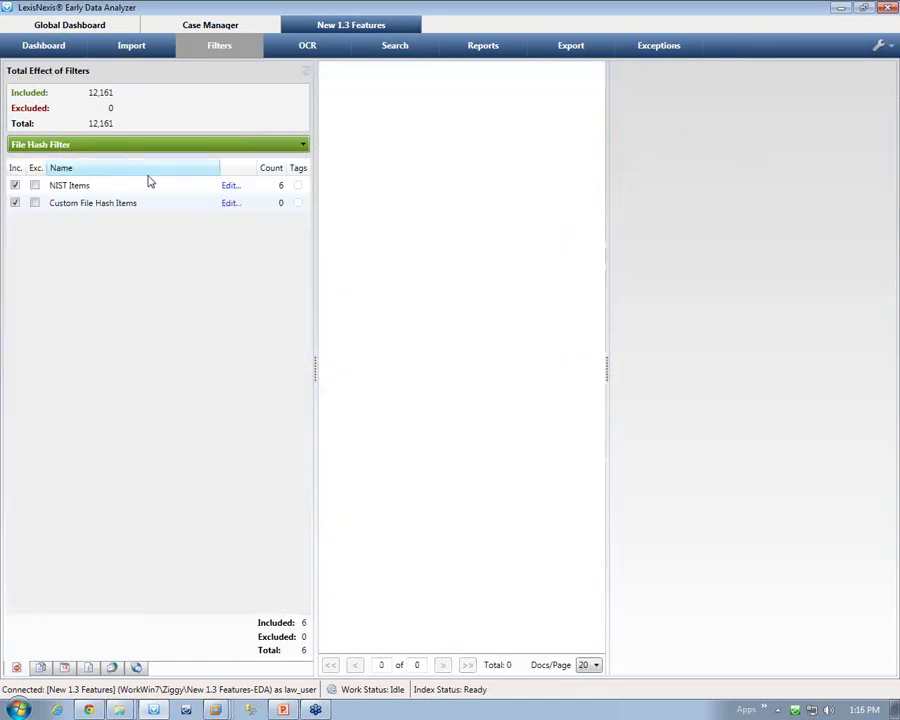
left_click(66, 206)
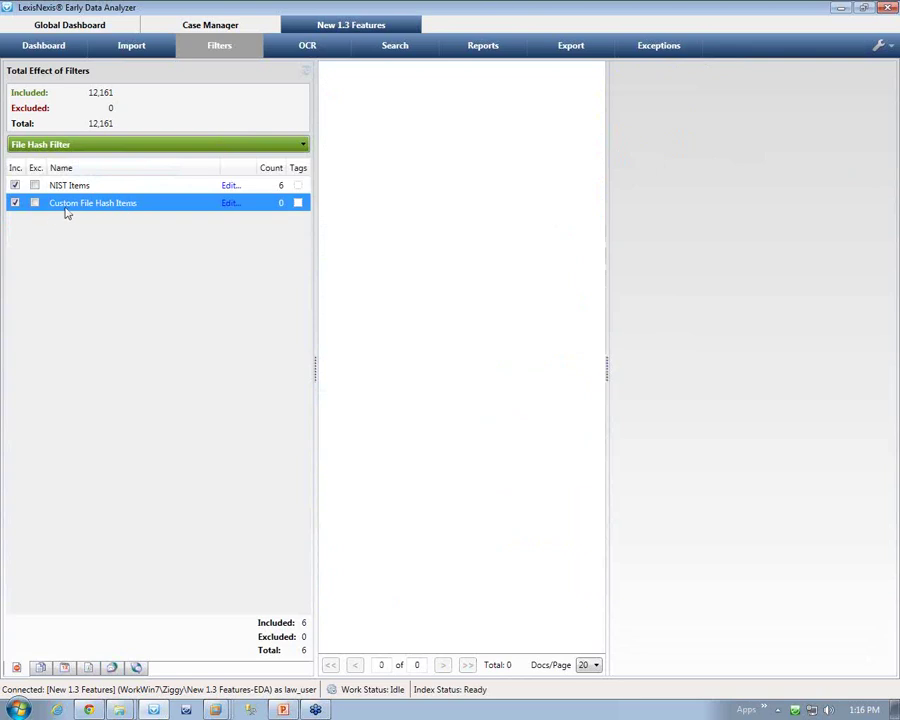
left_click(228, 203)
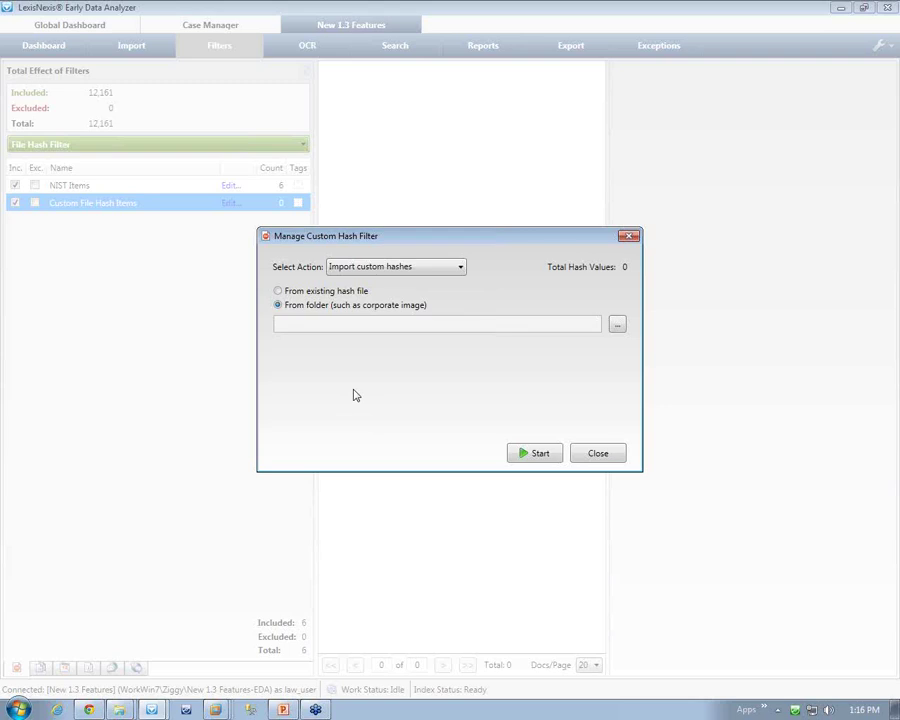
left_click(278, 290)
left_click(595, 455)
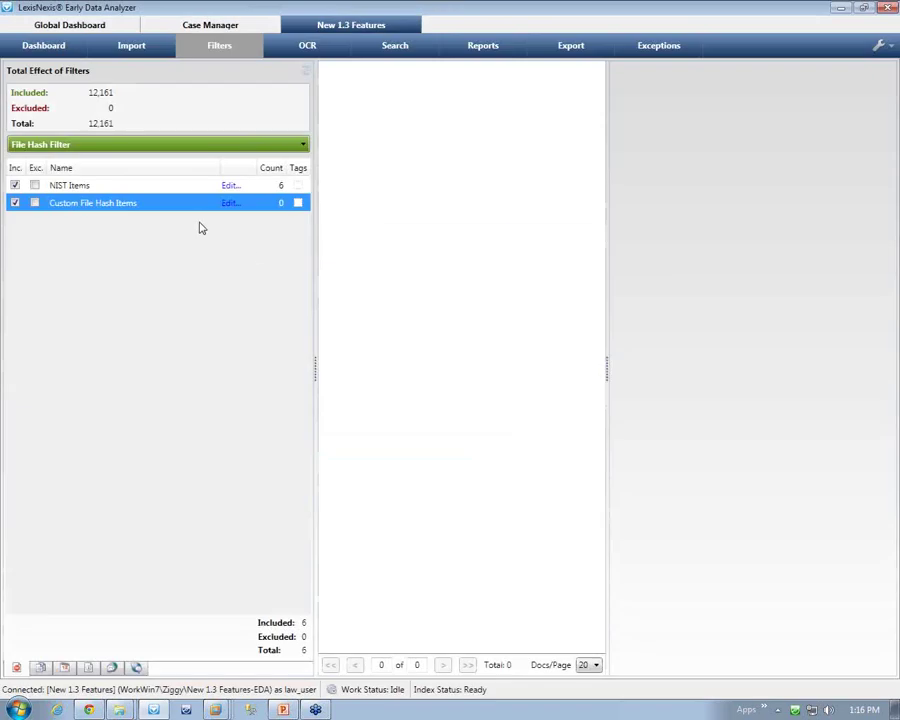
left_click(74, 185)
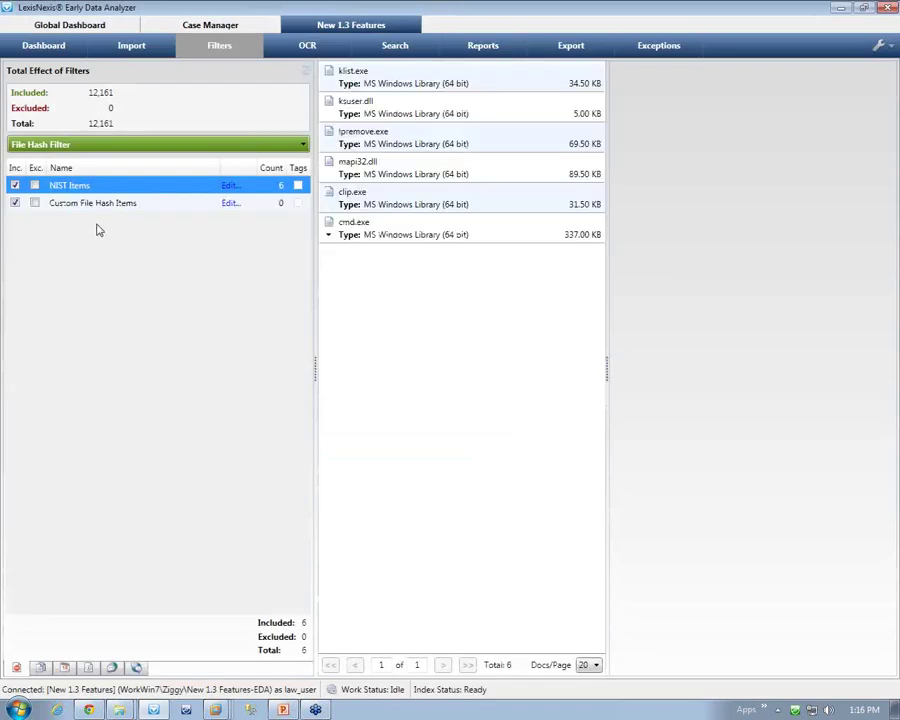
Step: Open NIST Items' Configure NIST Database and expand 'Where do I get the NSRL/NIST zip file from?'
left_click(230, 186)
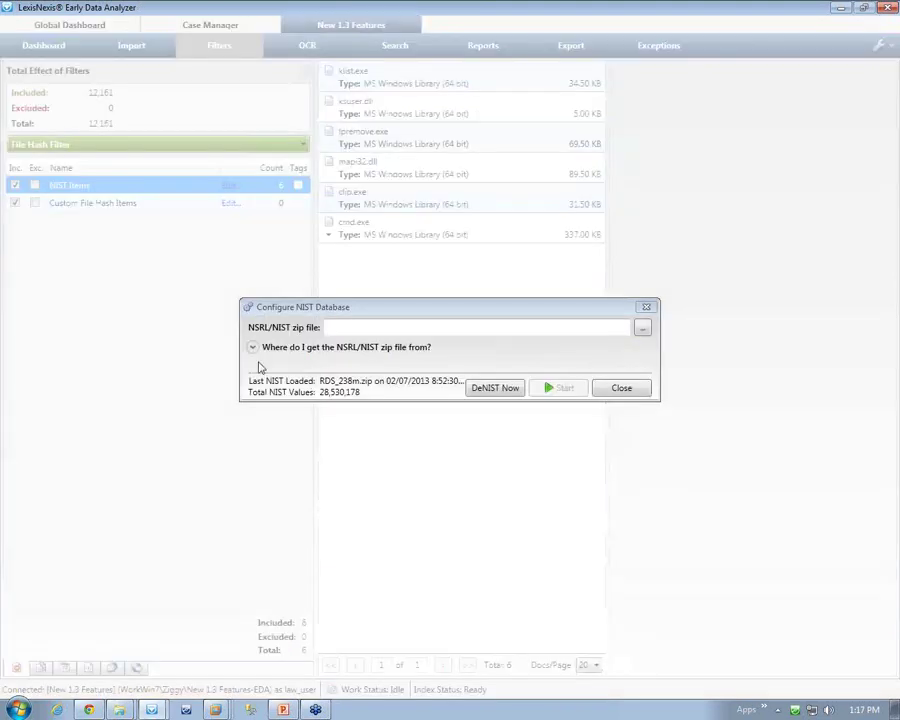
left_click(251, 347)
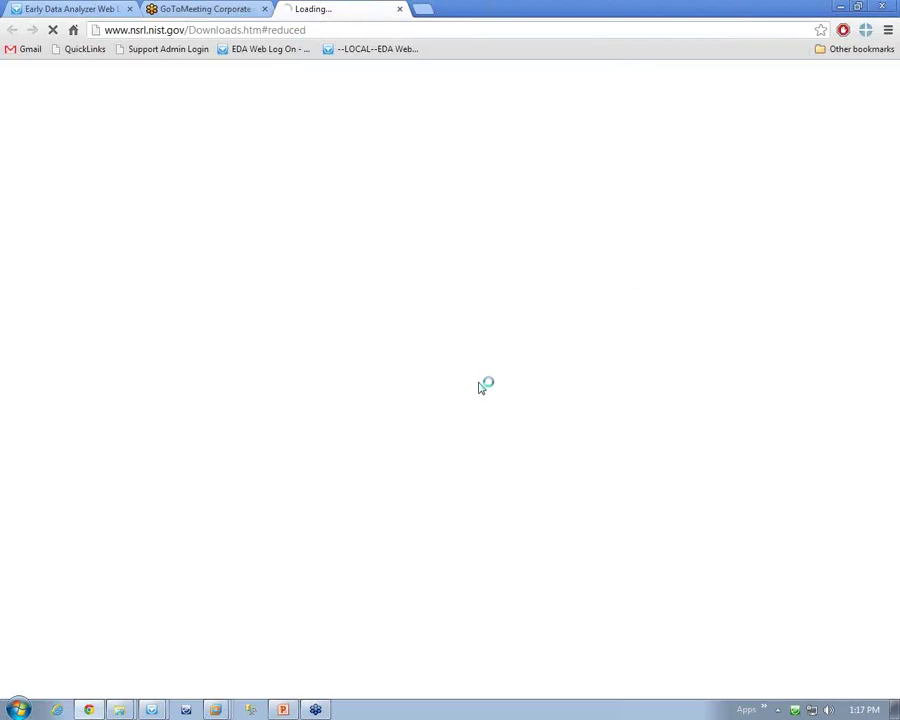
Step: Close the GoToMeeting tab, read NSRL's Reduced Sets section, and return to Configure NIST Database
left_click(264, 9)
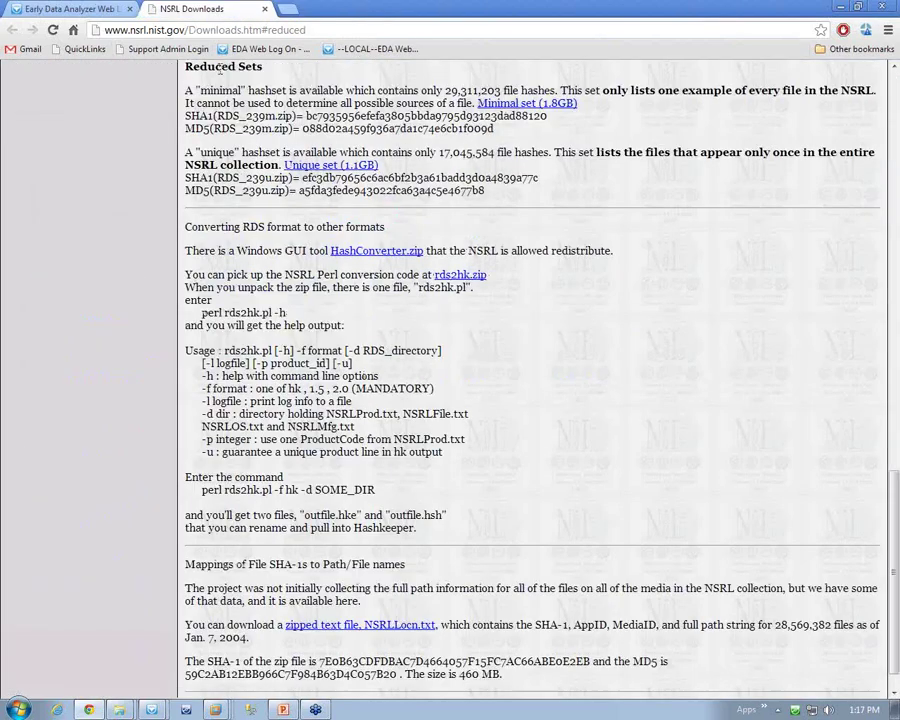
triple_click(186, 66)
left_click(199, 104)
left_click(115, 490)
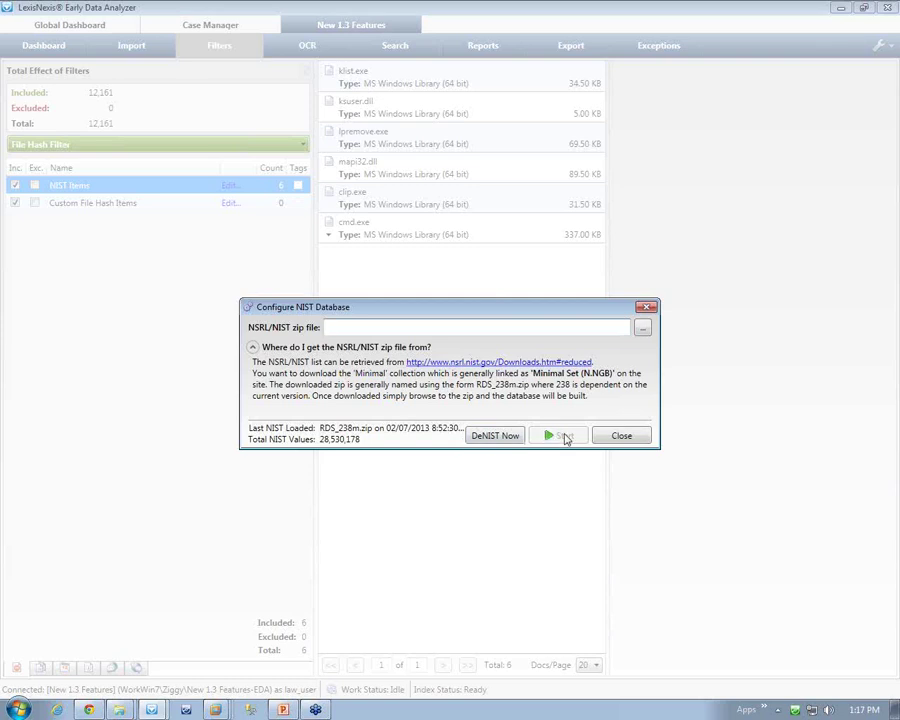
Step: Close the Configure NIST Database dialog, leaving the six NIST items in the File Hash Filter
left_click(621, 437)
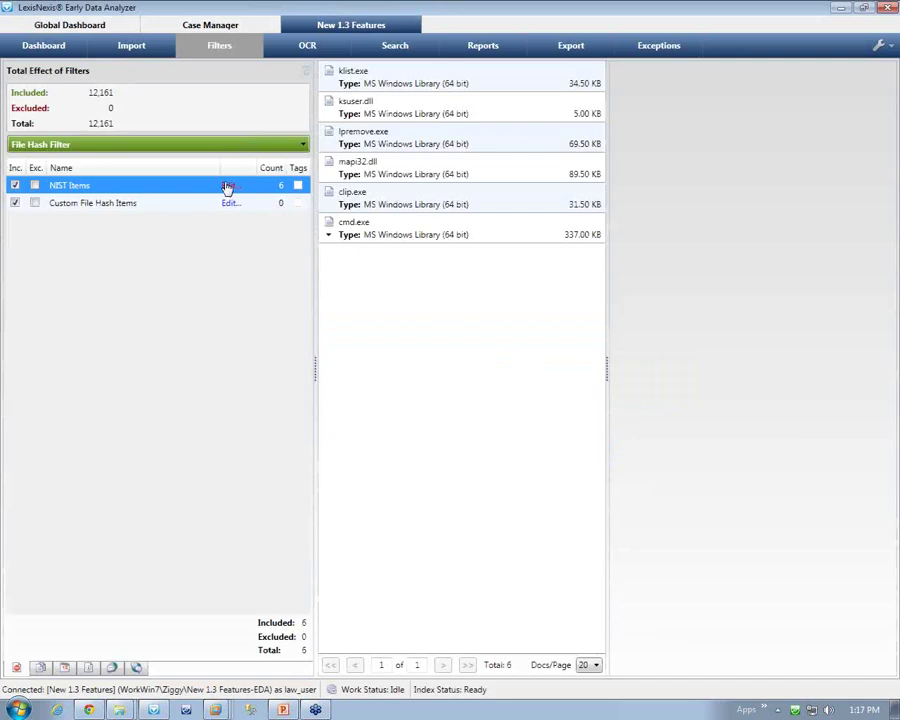
left_click(228, 186)
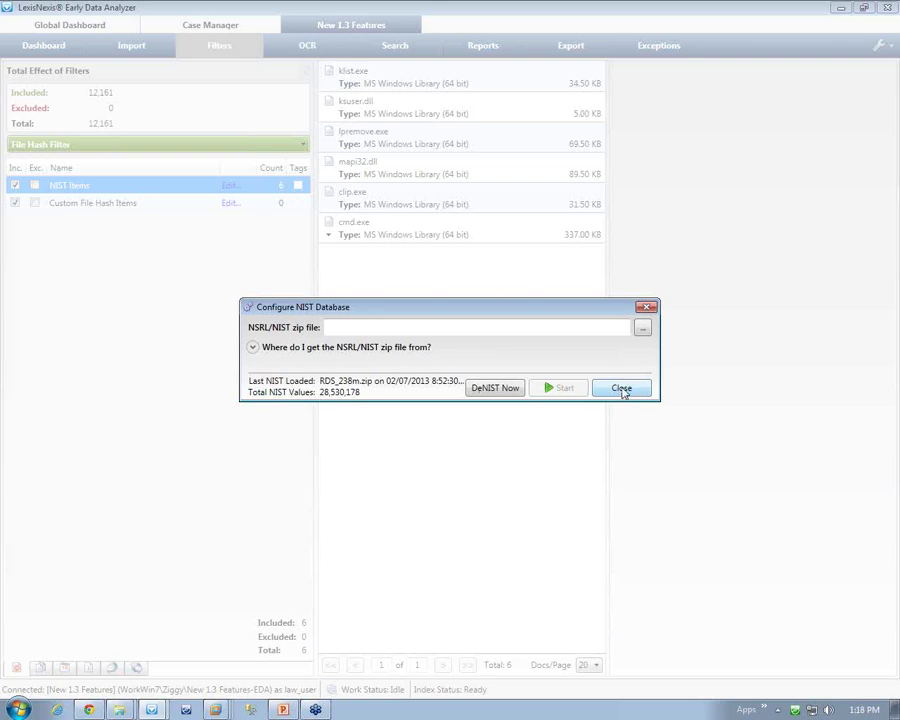
left_click(622, 389)
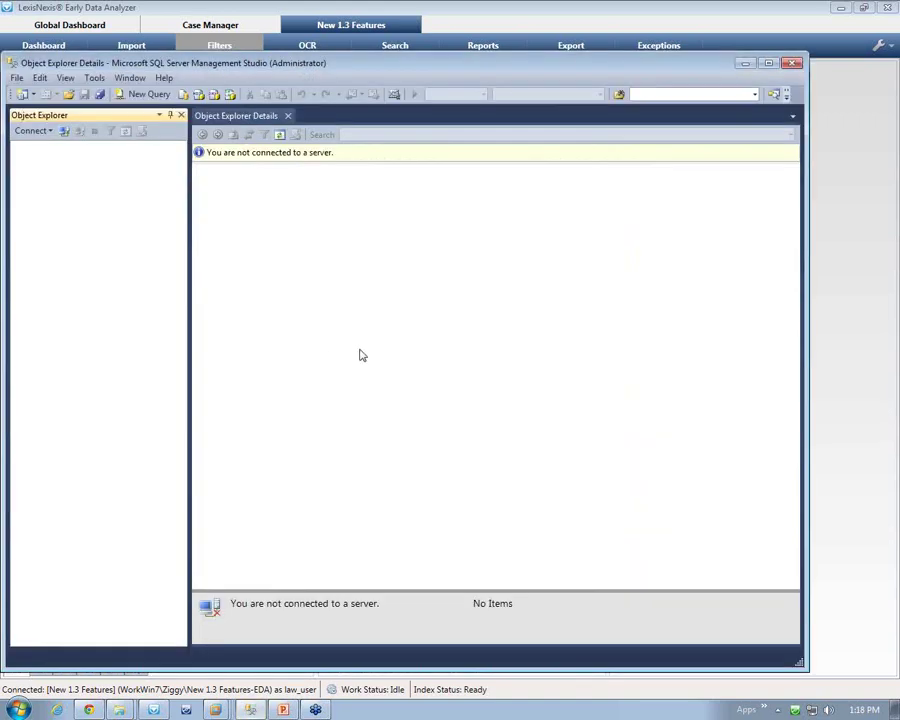
Step: Connect to the server and list the EDA_NIST tables, EdaNsrlHashes and History
left_click(340, 380)
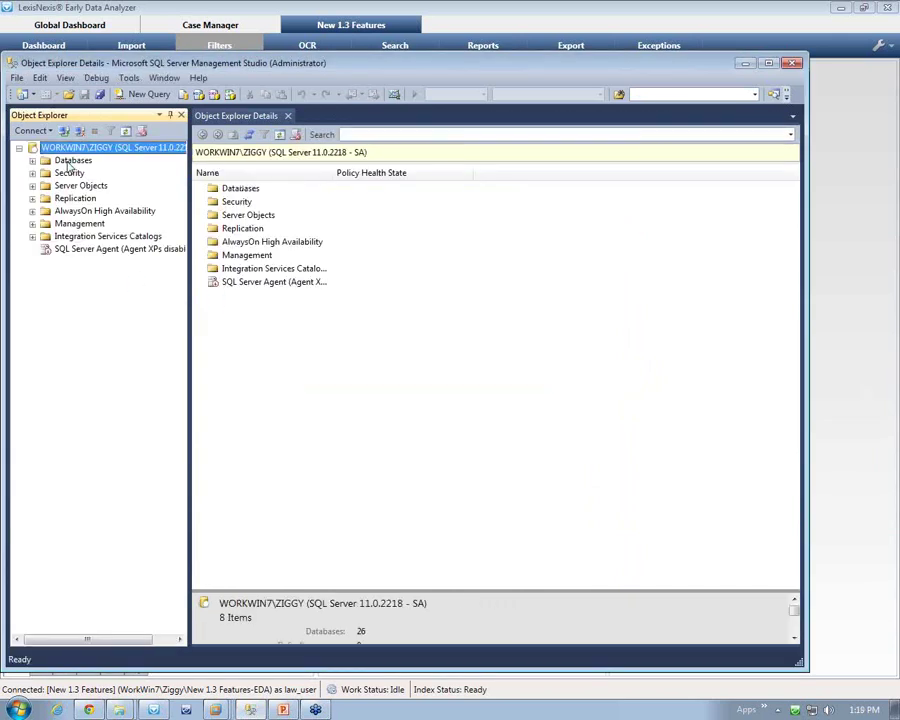
double_click(70, 161)
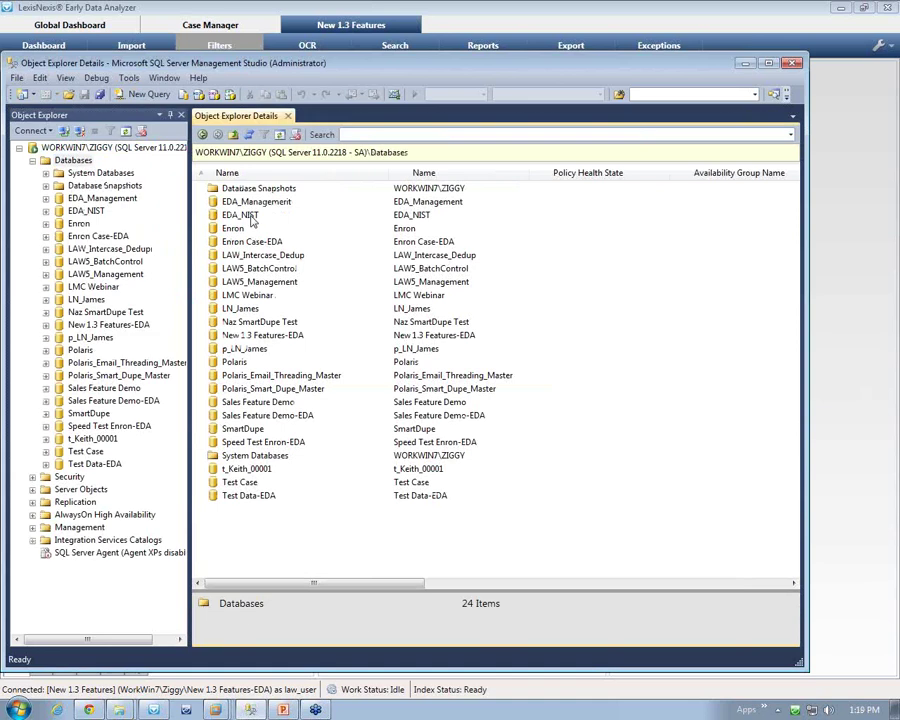
left_click(266, 217)
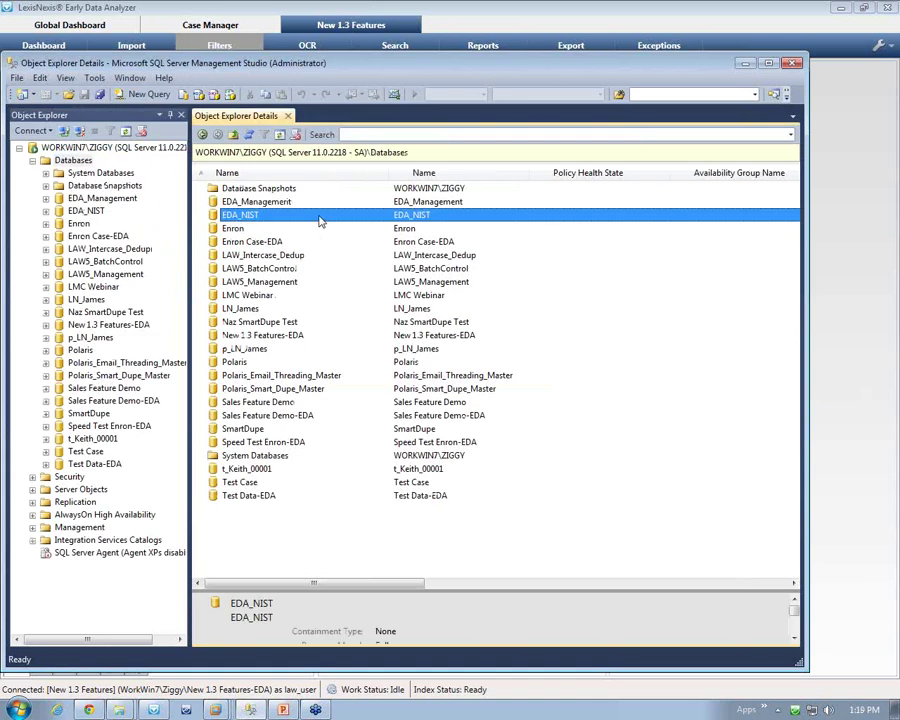
double_click(236, 219)
double_click(237, 202)
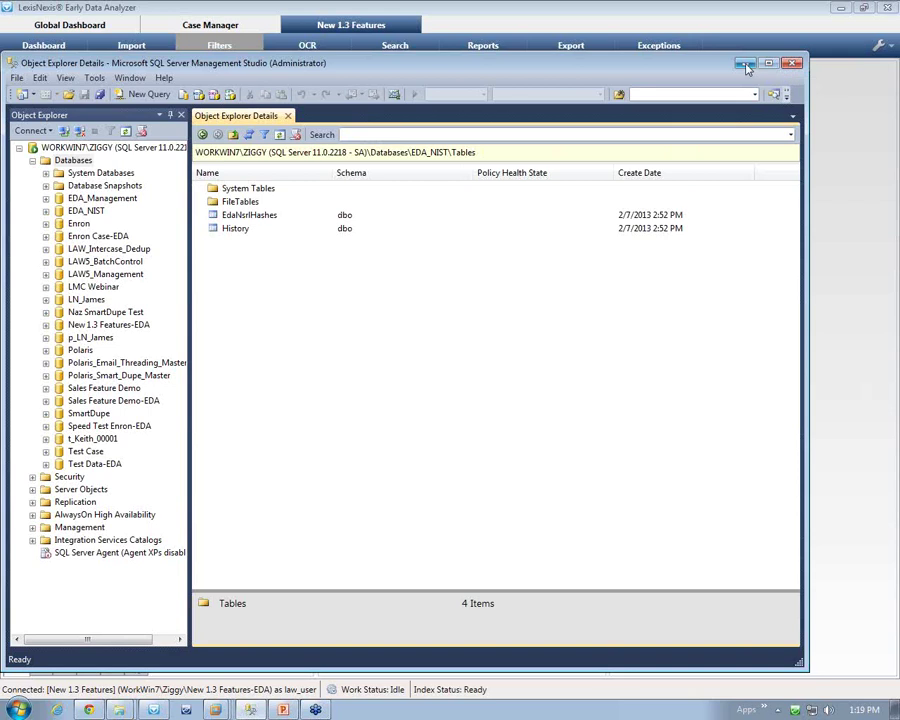
Step: Switch to the File Type Filter, show all file types and include every one
left_click(745, 66)
left_click(89, 146)
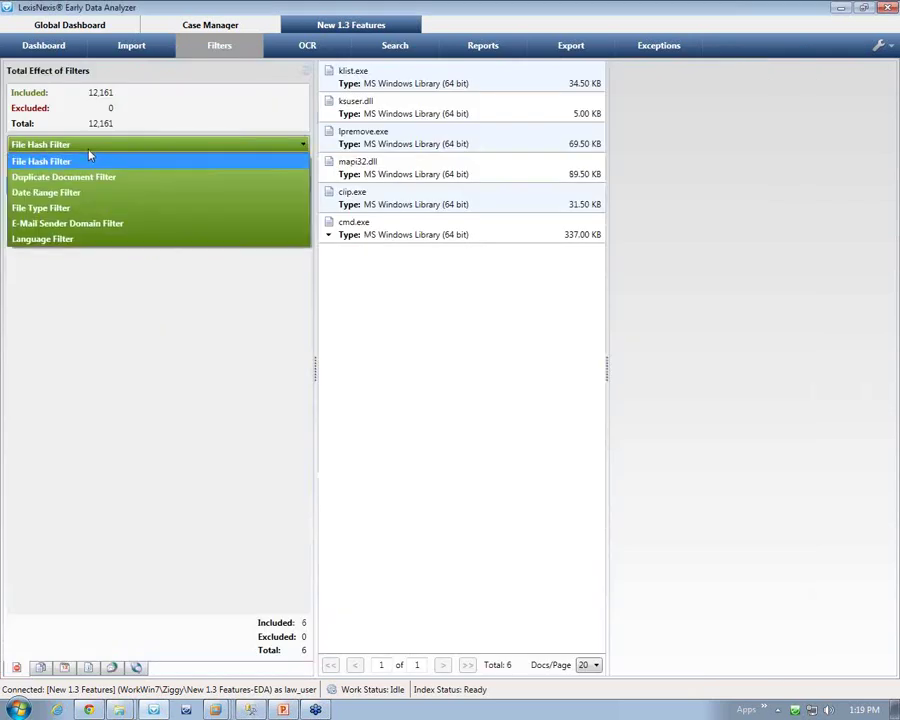
left_click(66, 209)
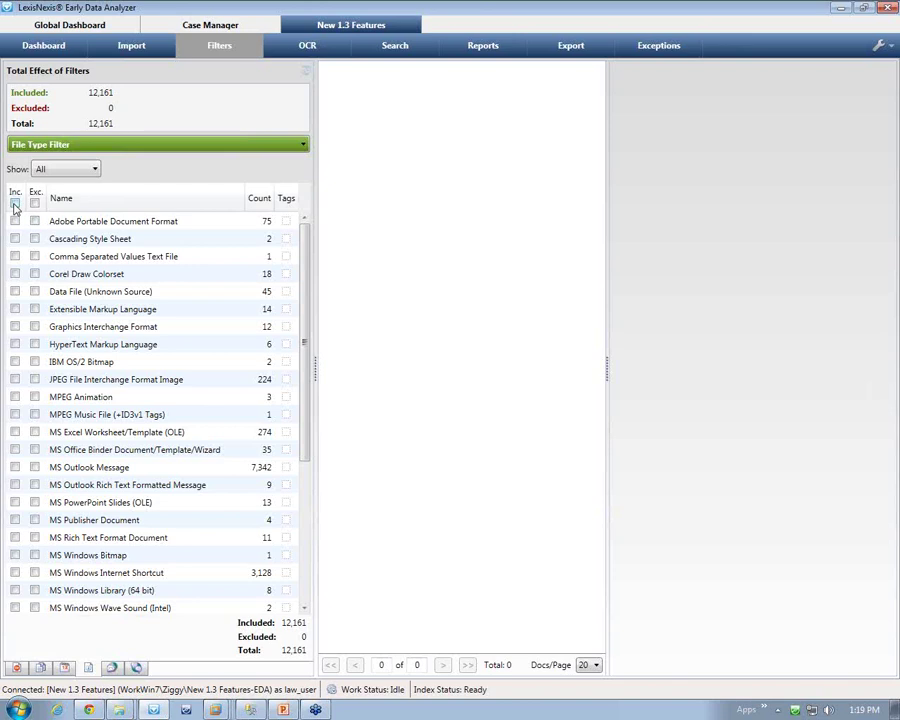
left_click(88, 169)
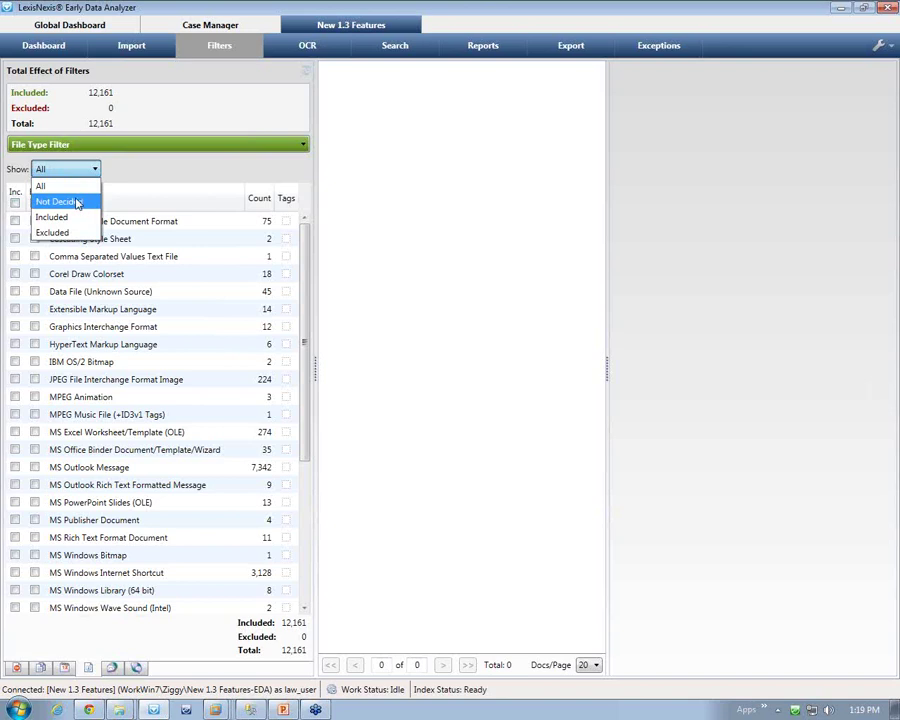
left_click(62, 189)
left_click(15, 202)
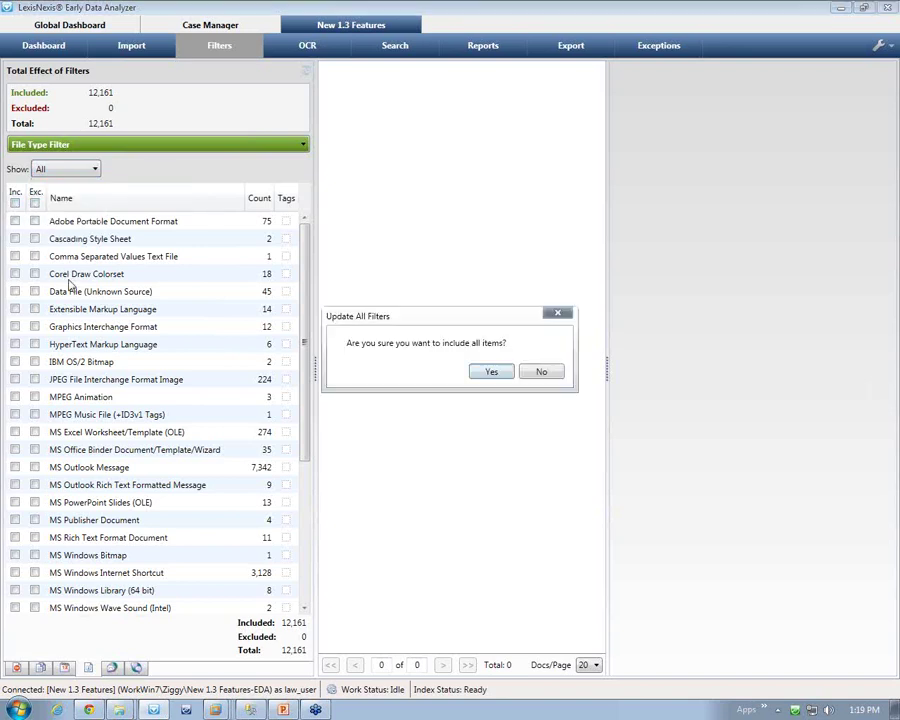
left_click(491, 371)
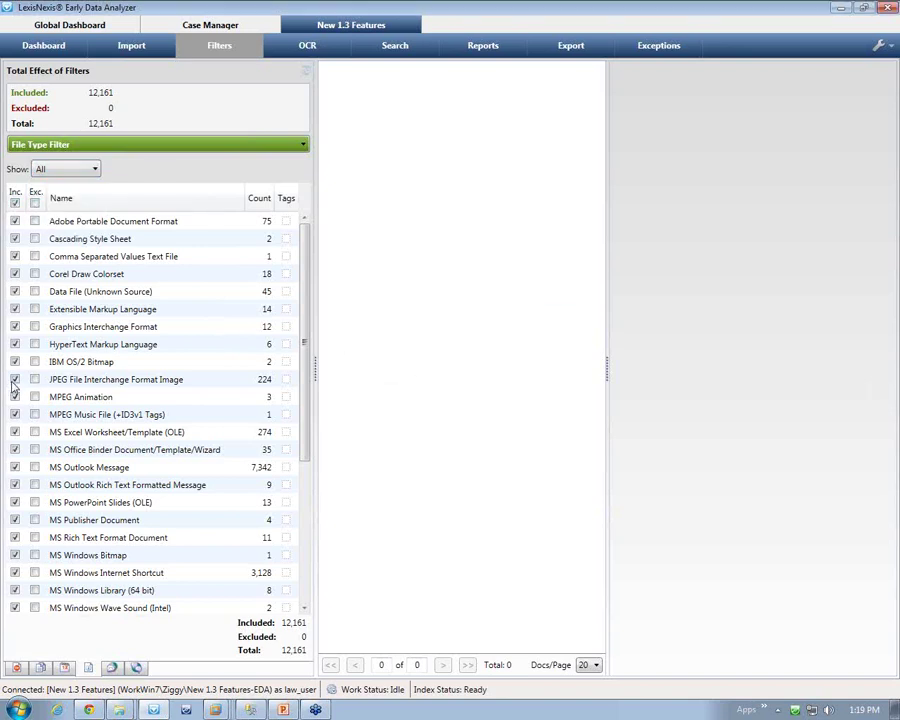
Step: Exclude MS Office Binder, MS Excel, MPEG Animation and JPEG types, then list the JPEG images
left_click(15, 450)
left_click(15, 432)
left_click(15, 414)
left_click(15, 397)
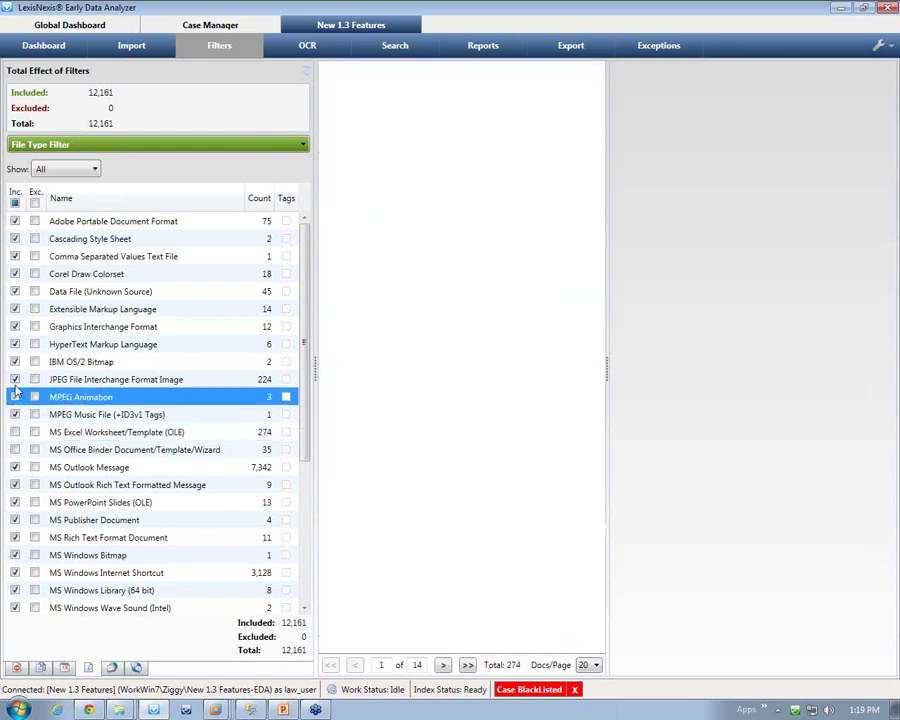
left_click(15, 379)
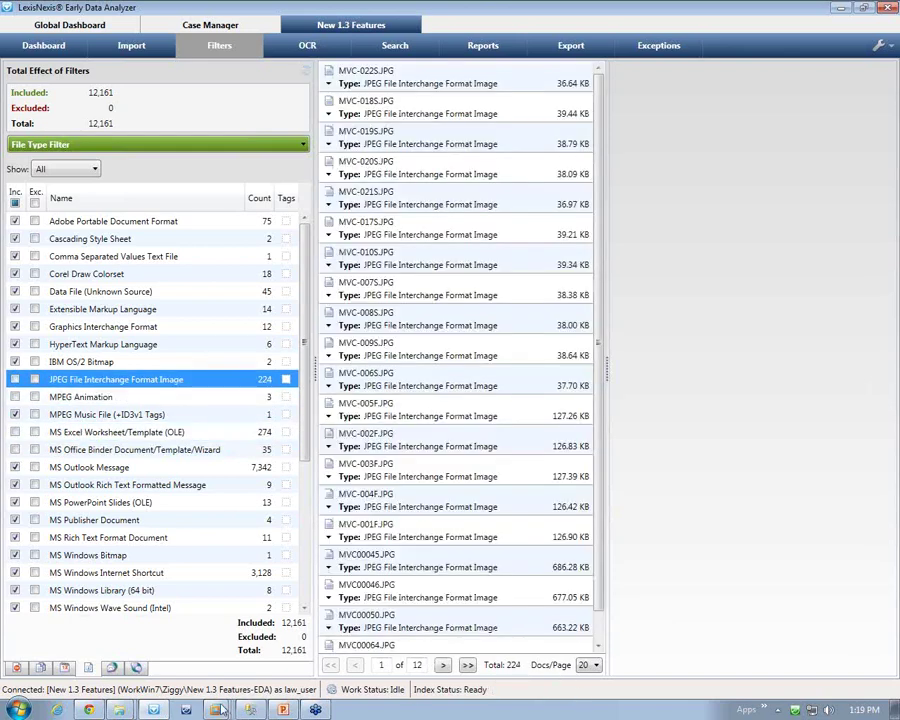
Step: Show the four service machines on the Global Dashboard, then bring the WinXP x86 VM forward
left_click(95, 31)
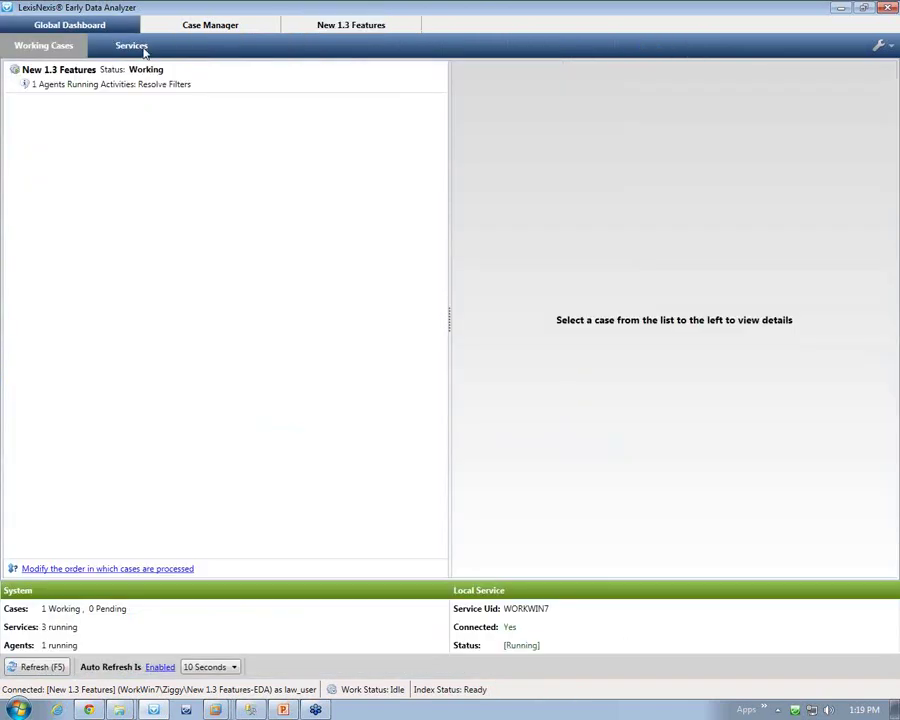
left_click(145, 50)
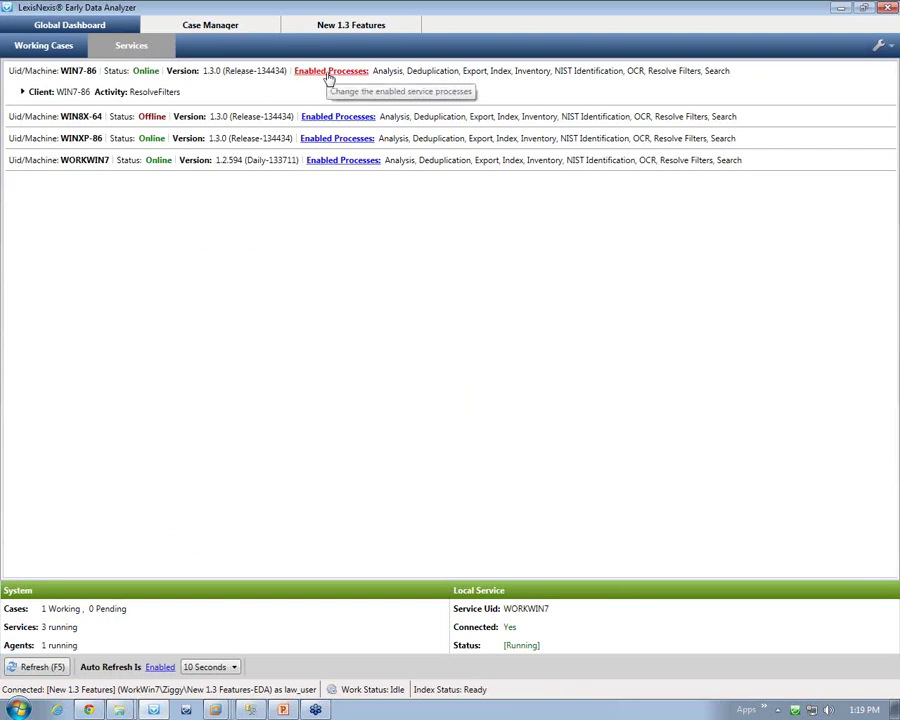
mouse_move(216, 709)
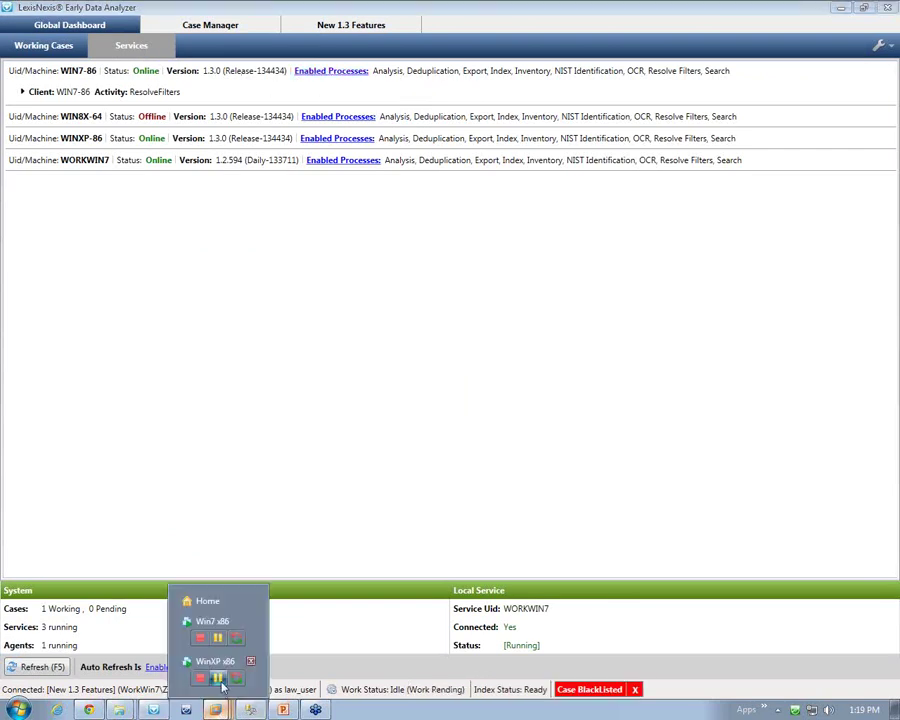
left_click(222, 666)
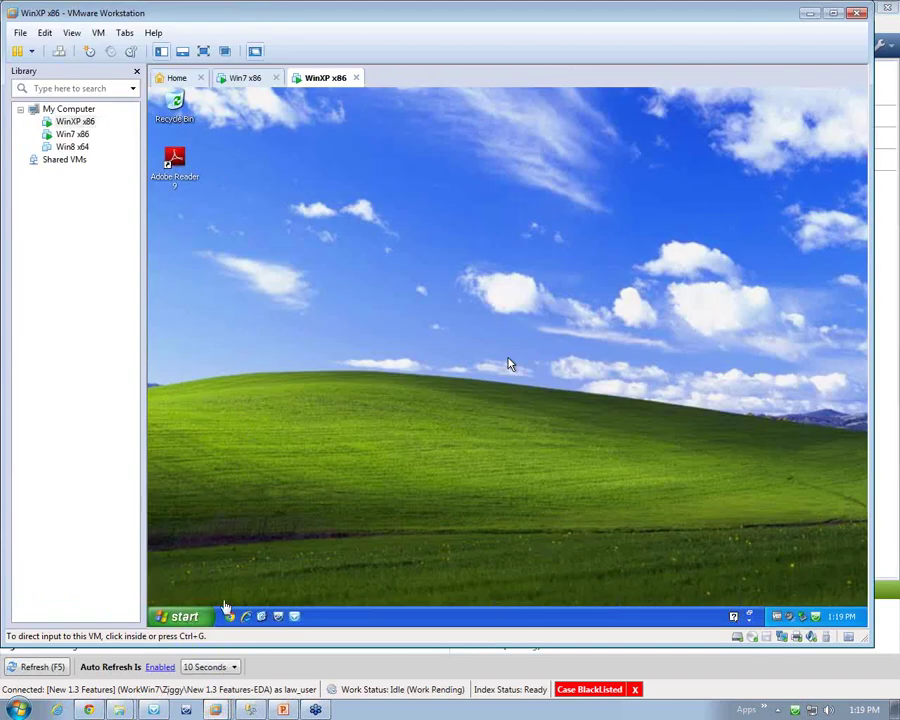
Step: Launch the services.msc console in the XP guest through the Run box
left_click(199, 622)
left_click(199, 618)
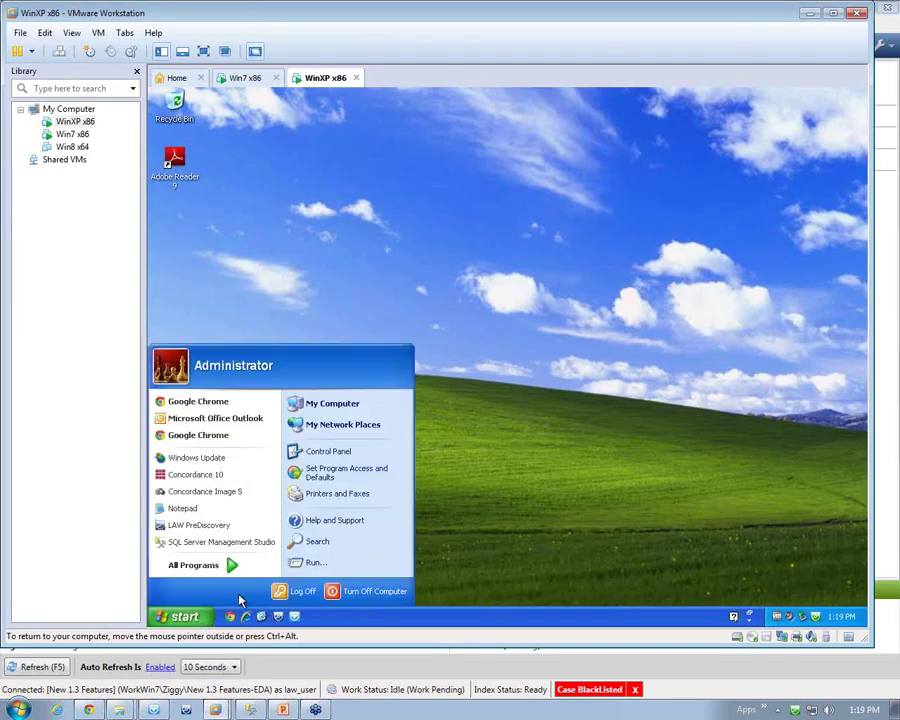
left_click(316, 562)
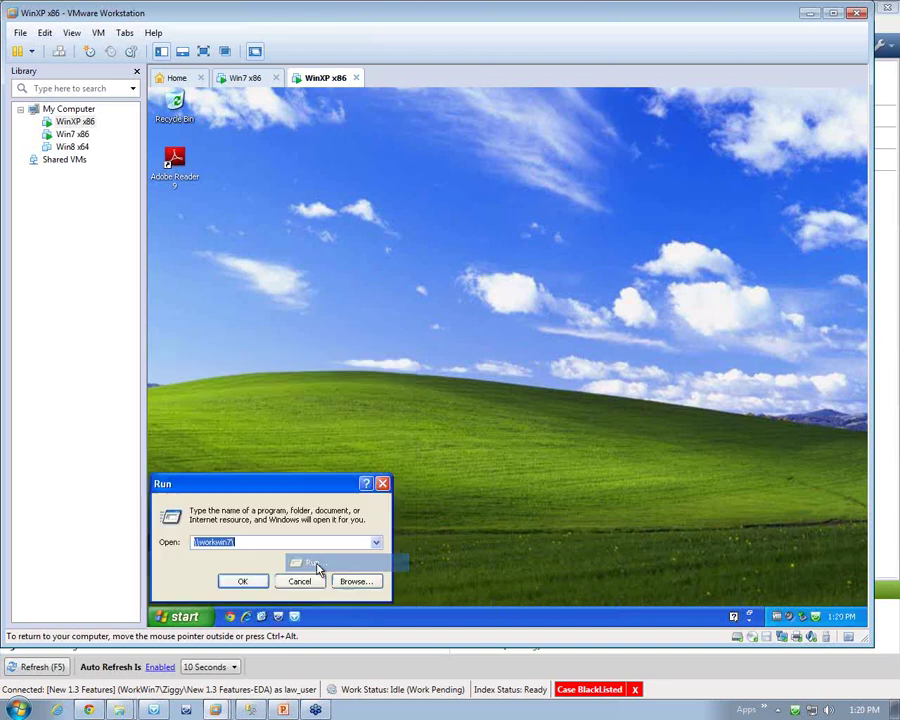
type("servi")
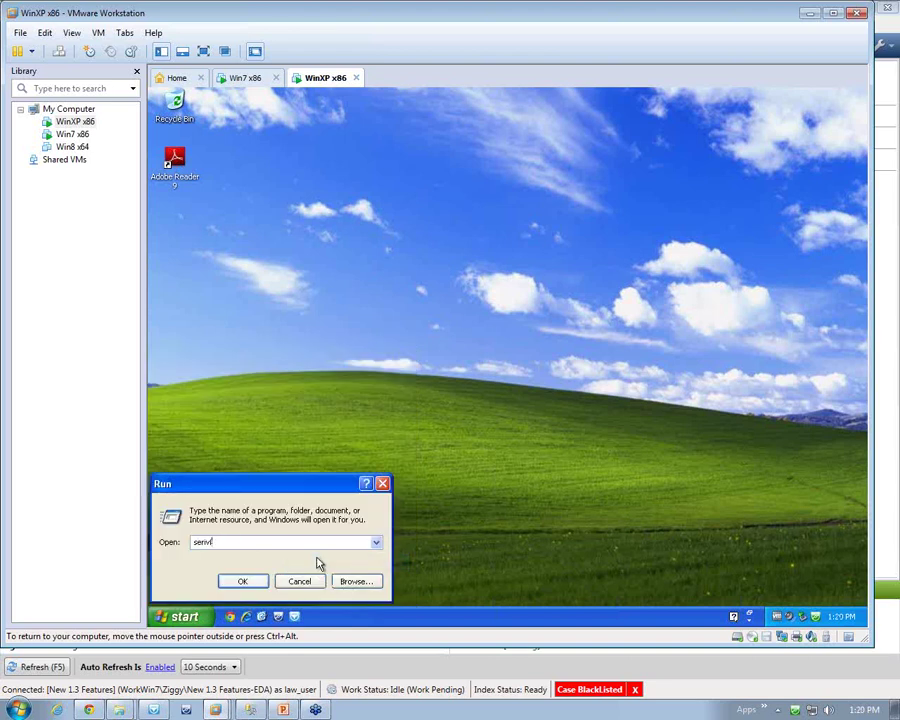
key("BackSpace")
key("BackSpace")
key("Return")
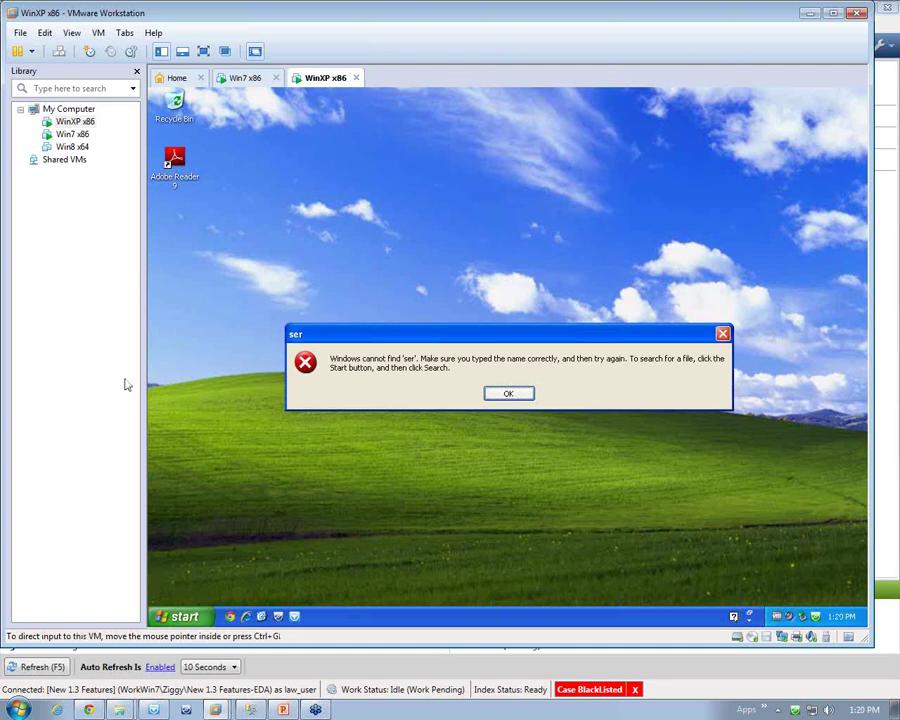
left_click(510, 393)
key("Down")
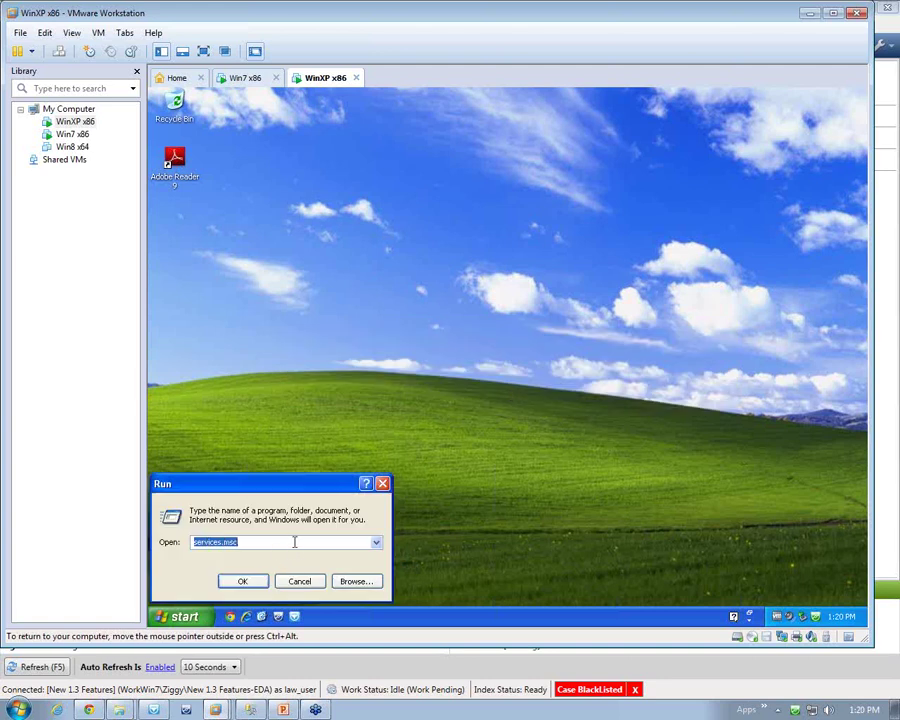
left_click(252, 582)
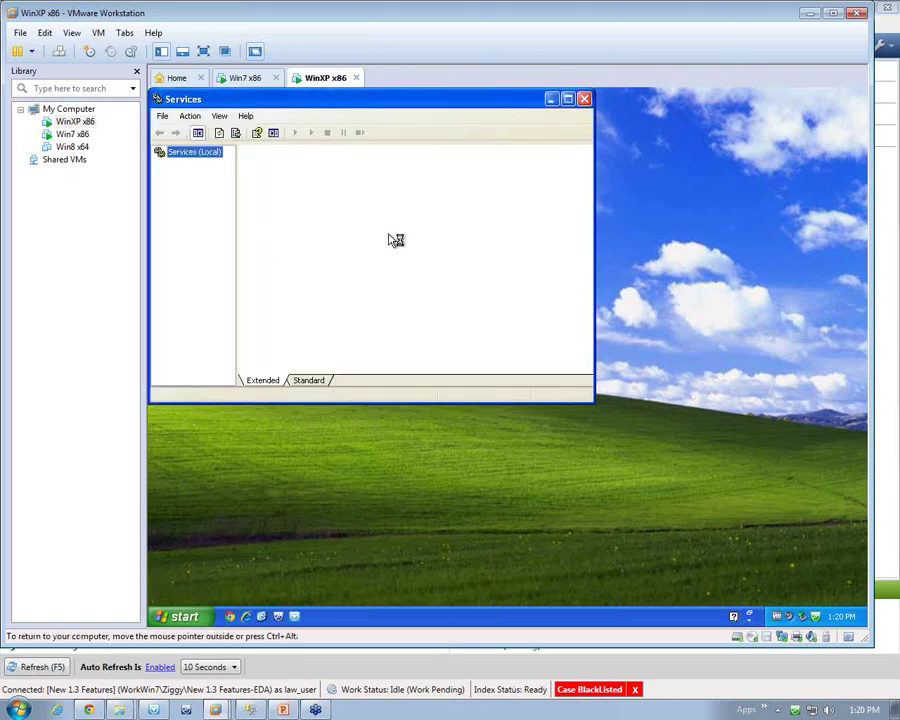
Step: Stop EdAnalyzer Service, then return to the New 1.3 Features case
left_click(458, 234)
key("e")
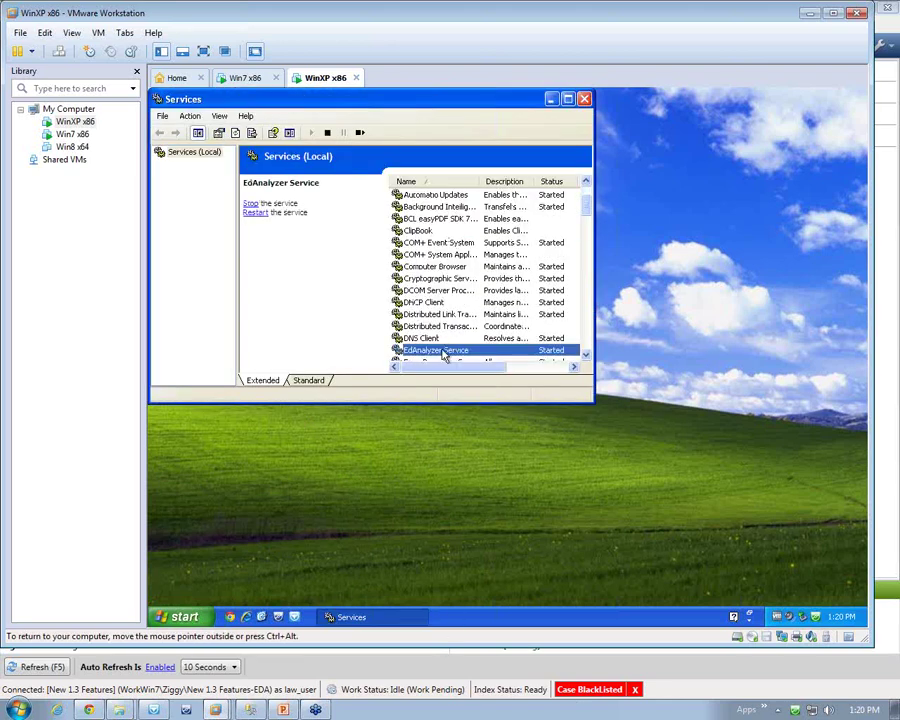
right_click(445, 353)
left_click(462, 369)
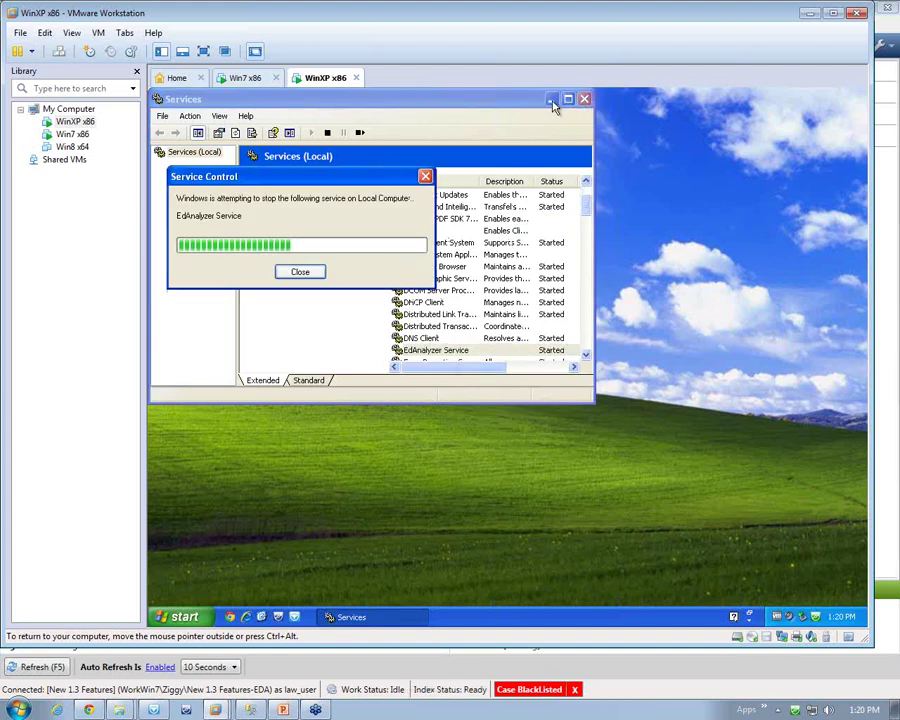
left_click(809, 13)
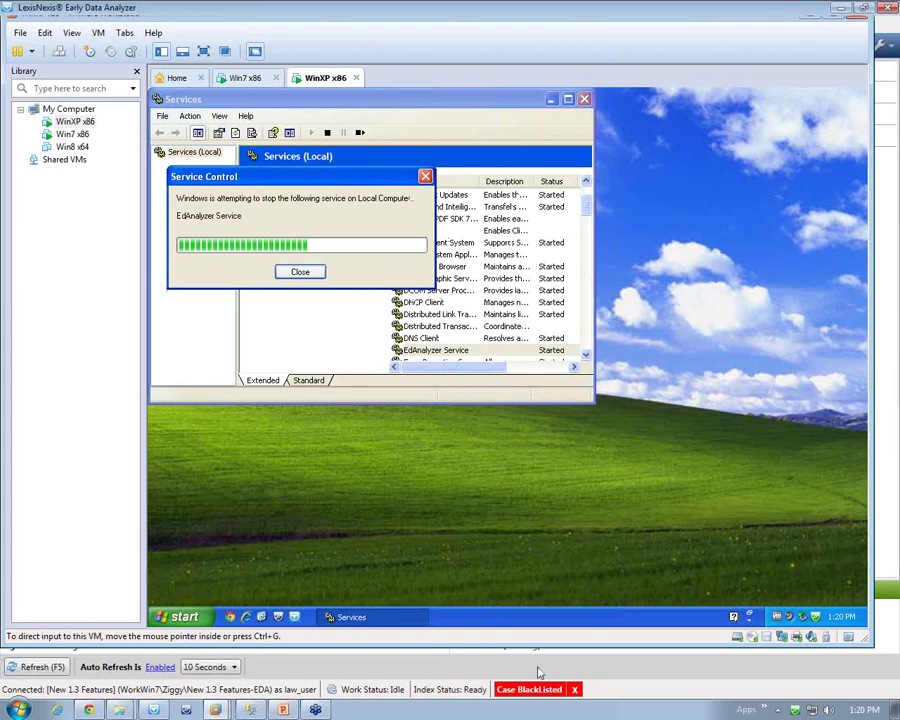
left_click(325, 25)
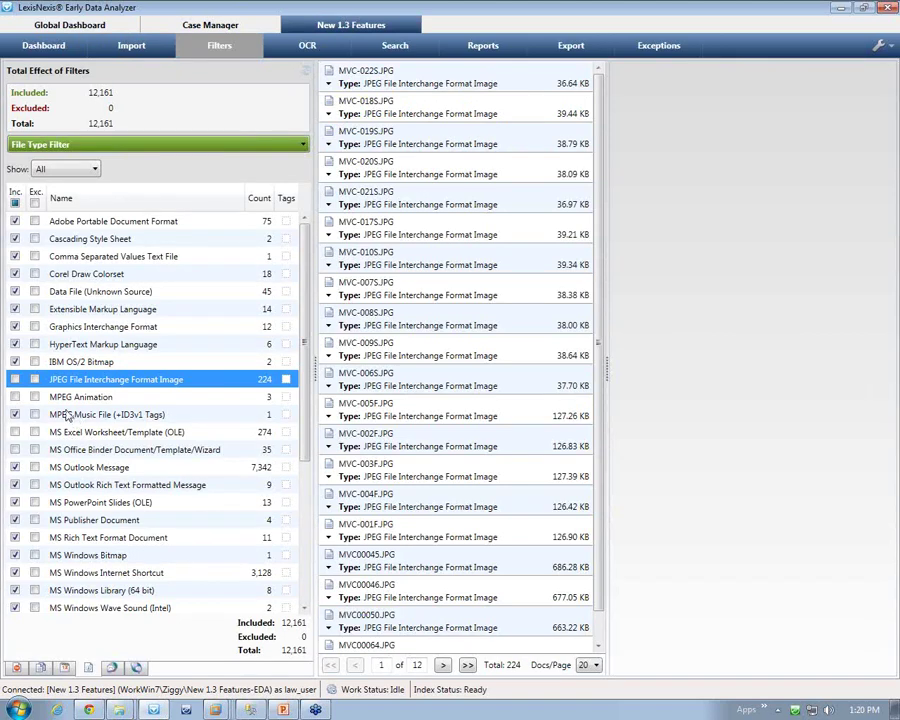
Step: Exclude Corel Draw Colorset, Unknown Source data, XML, Internet Shortcut, Library and Word 2007-2010 files
left_click(35, 273)
left_click(35, 291)
left_click(35, 309)
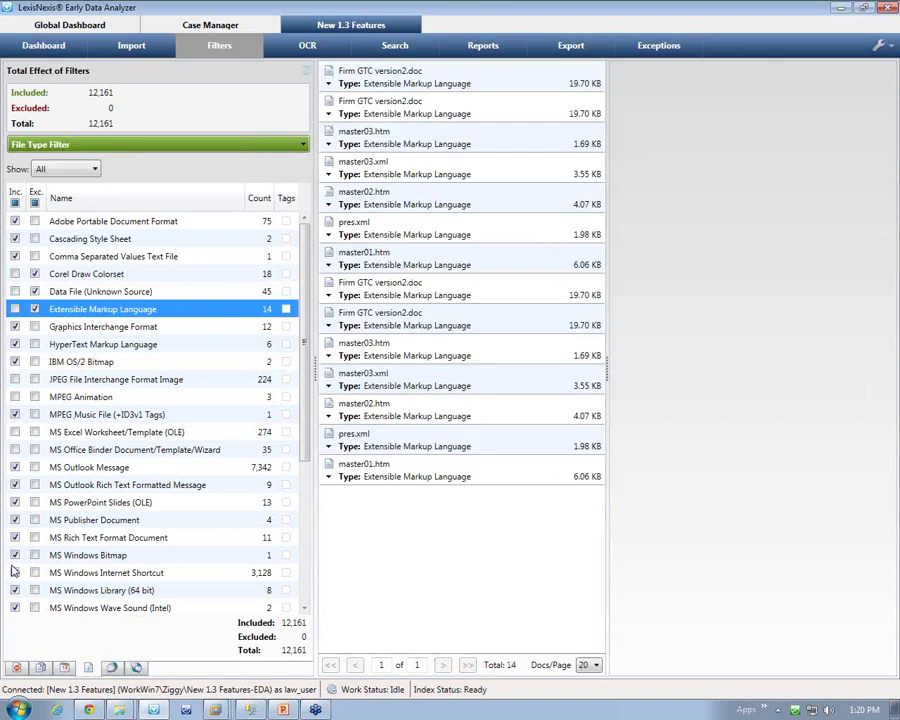
left_click(35, 572)
left_click(35, 590)
left_click(37, 608)
scroll(37, 610, "down", 2)
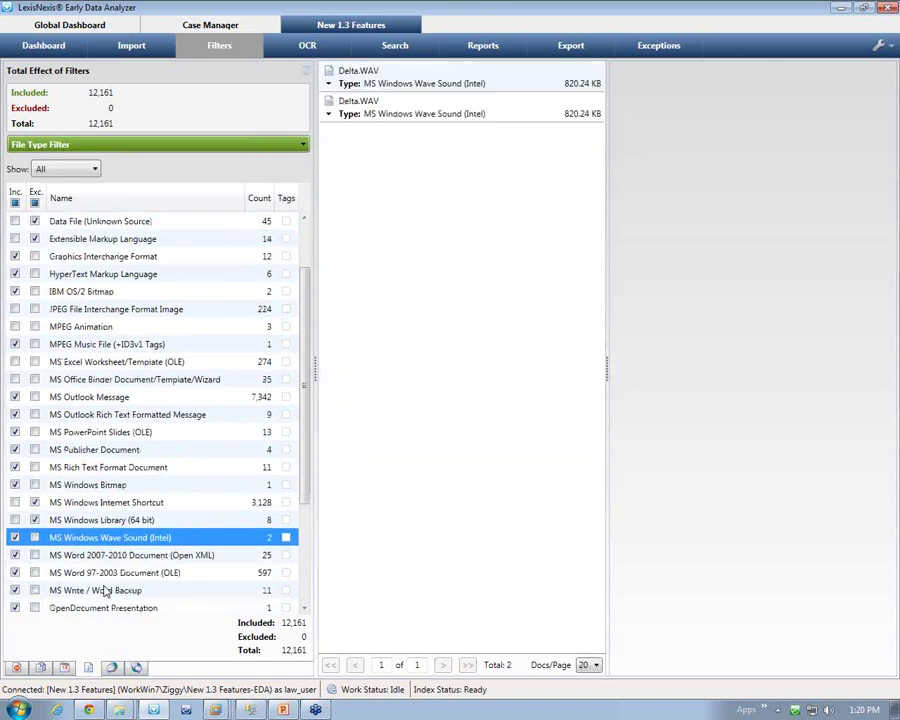
left_click(35, 502)
scroll(70, 400, "up", 3)
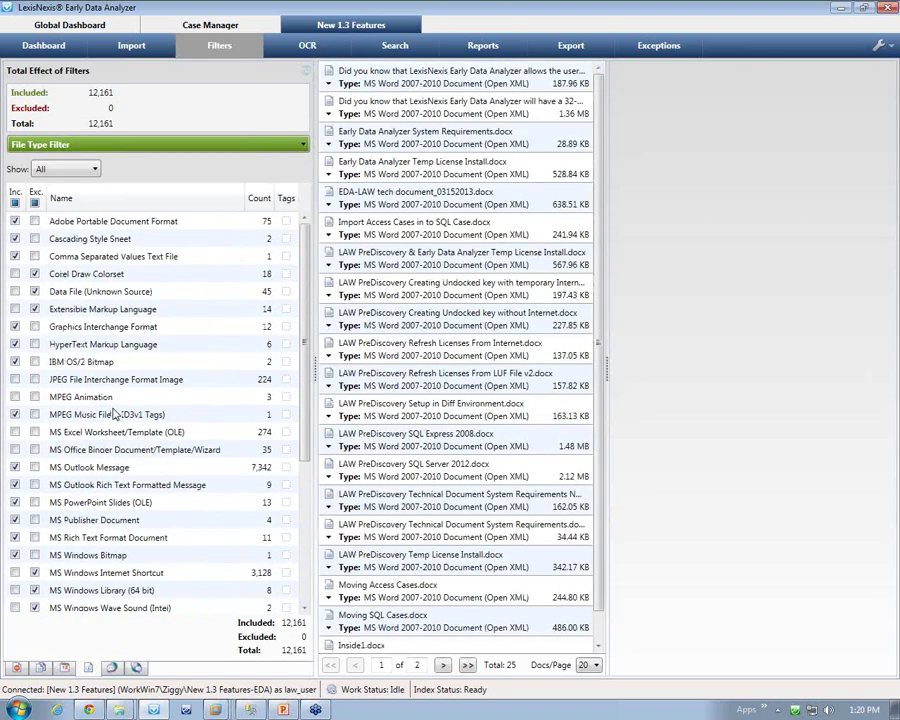
Step: Show only Not Decided file types, then all file types again
left_click(62, 169)
left_click(56, 200)
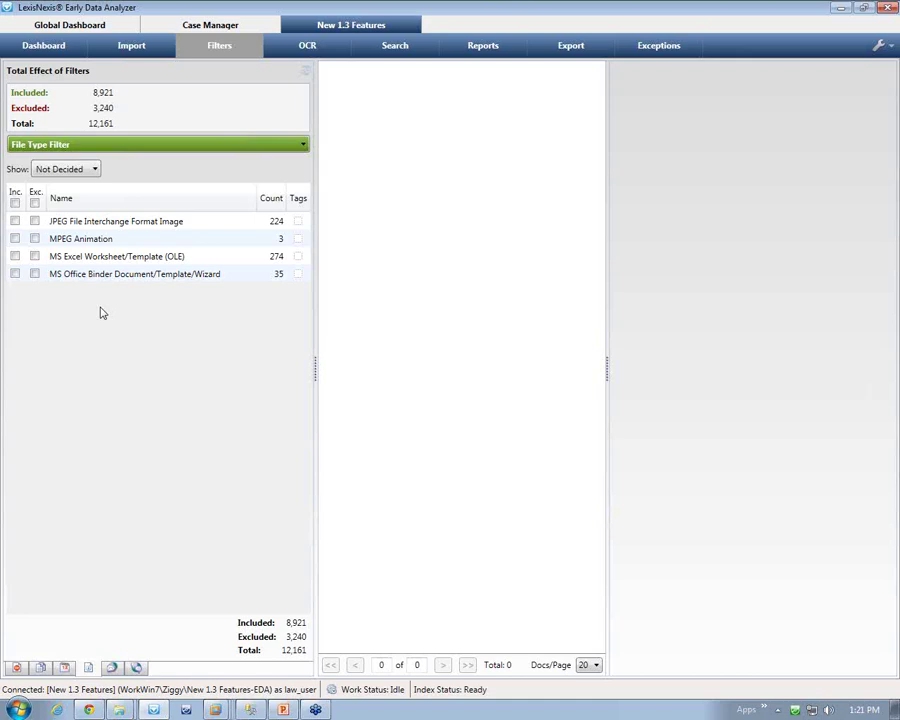
left_click(56, 169)
left_click(40, 182)
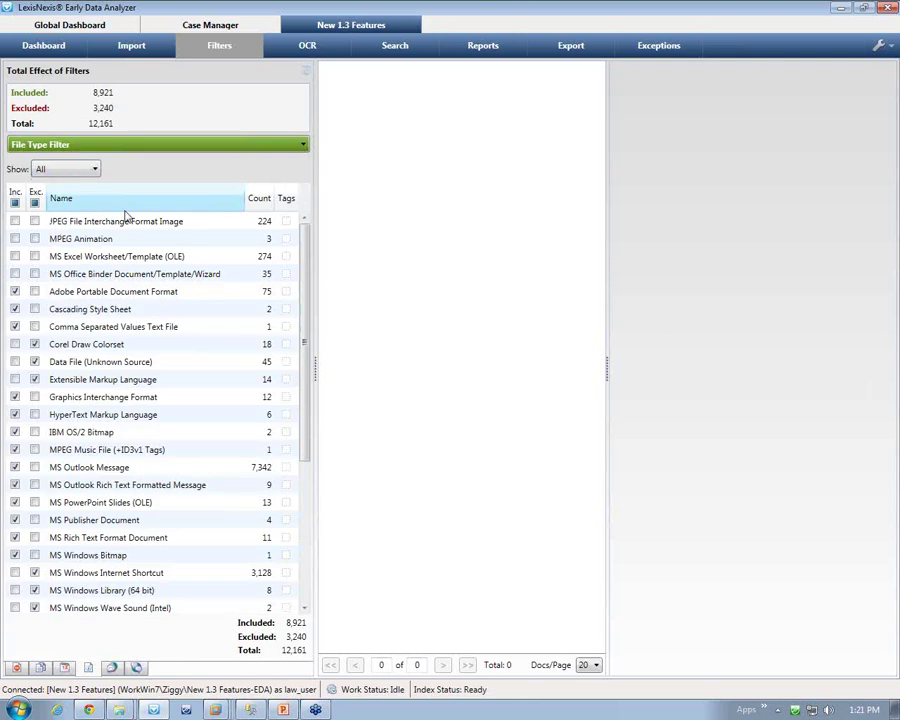
Step: Include every file type at once, confirming Yes in Update All Filters
left_click(15, 201)
left_click(489, 370)
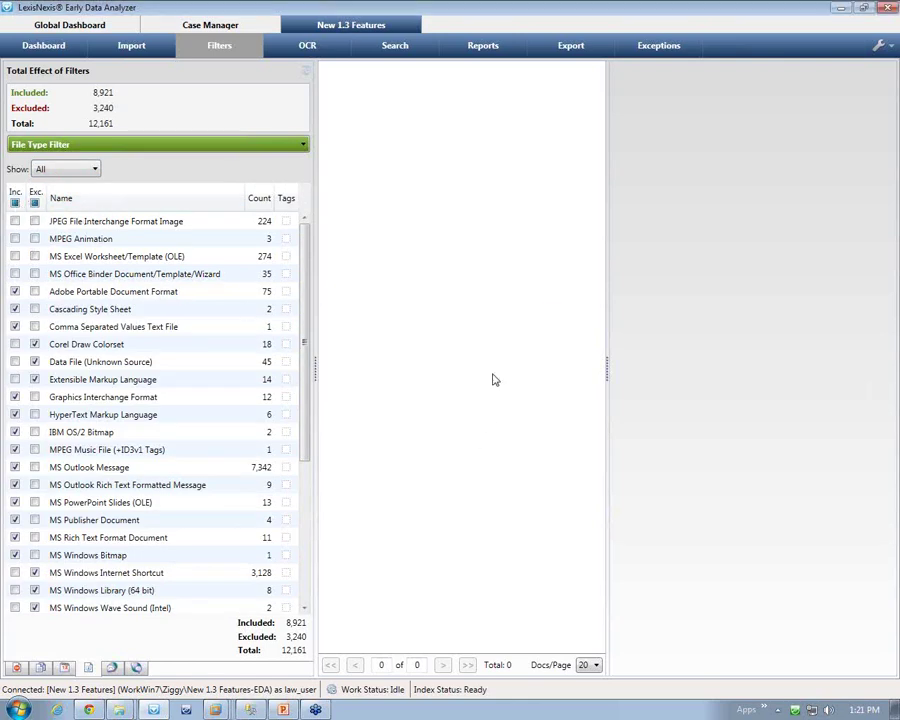
left_click(15, 201)
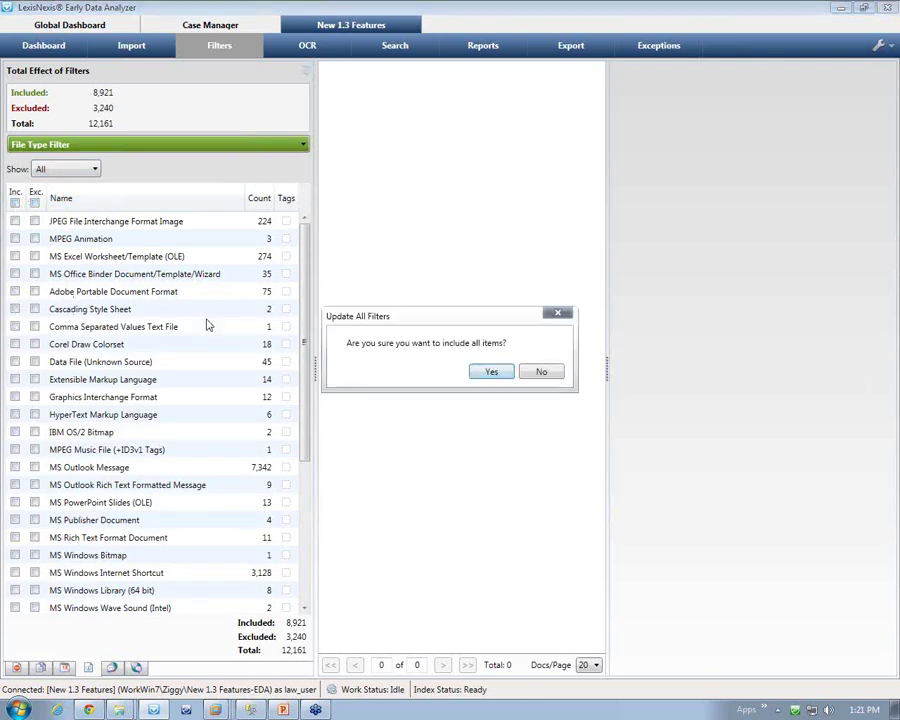
left_click(491, 372)
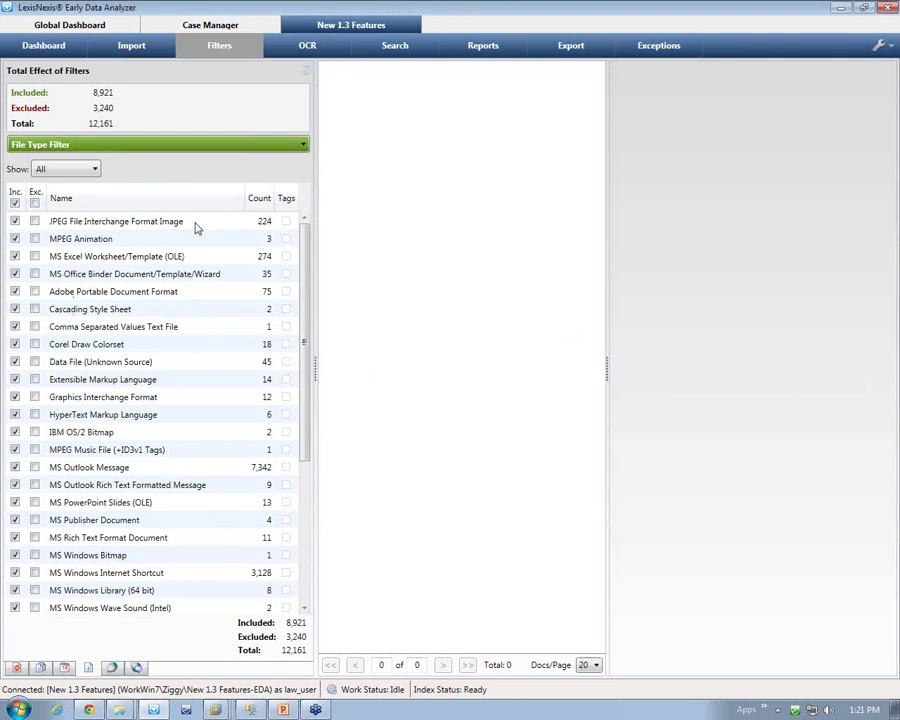
left_click(90, 146)
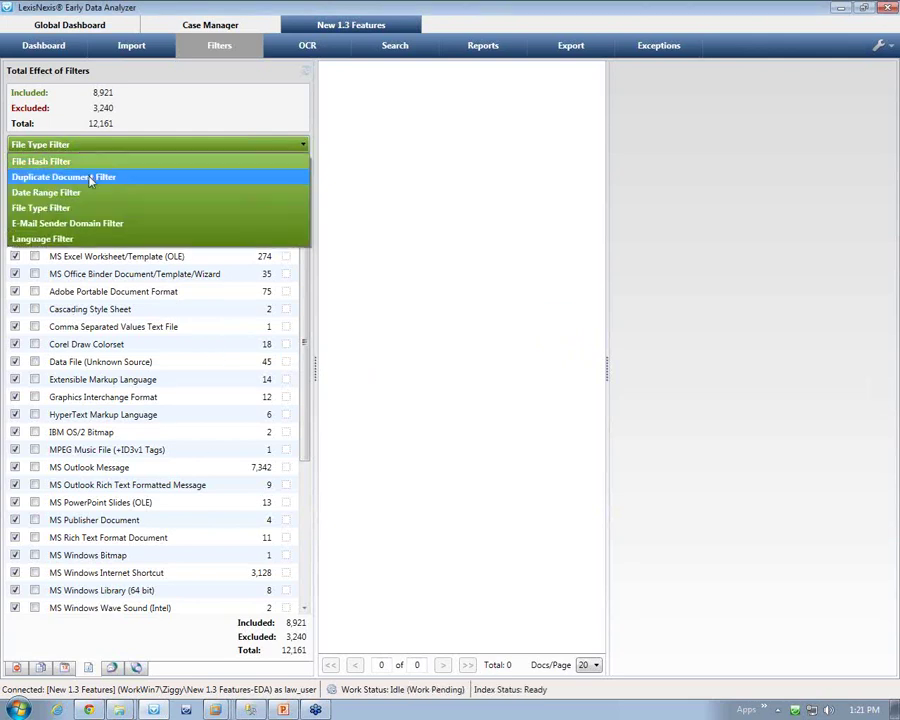
Step: List the 106 duplicate documents, then expand every custodian's statistics on the Import view
left_click(91, 176)
left_click(276, 190)
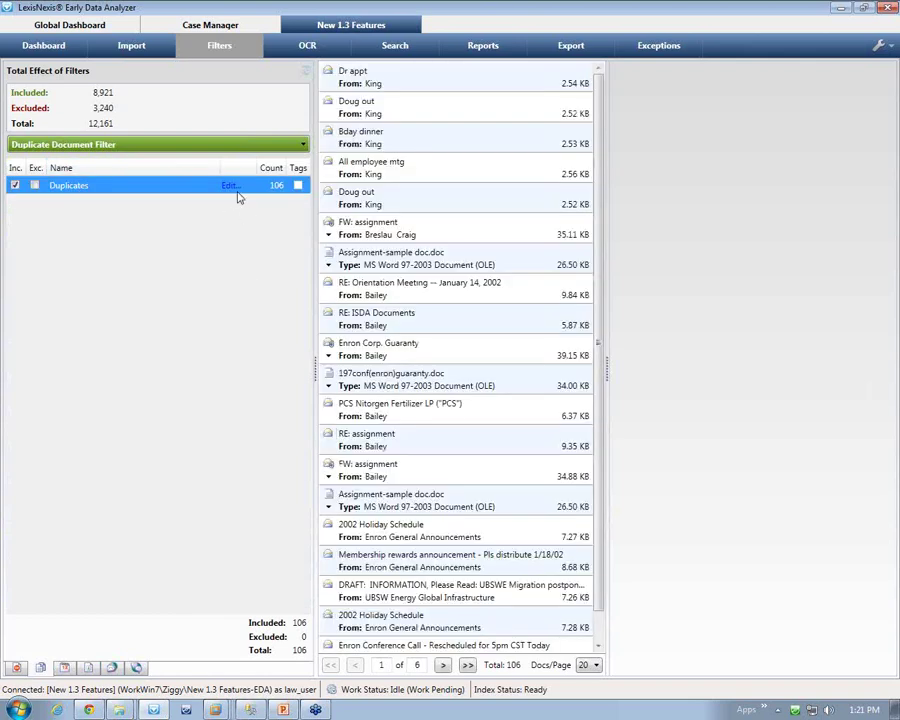
left_click(133, 47)
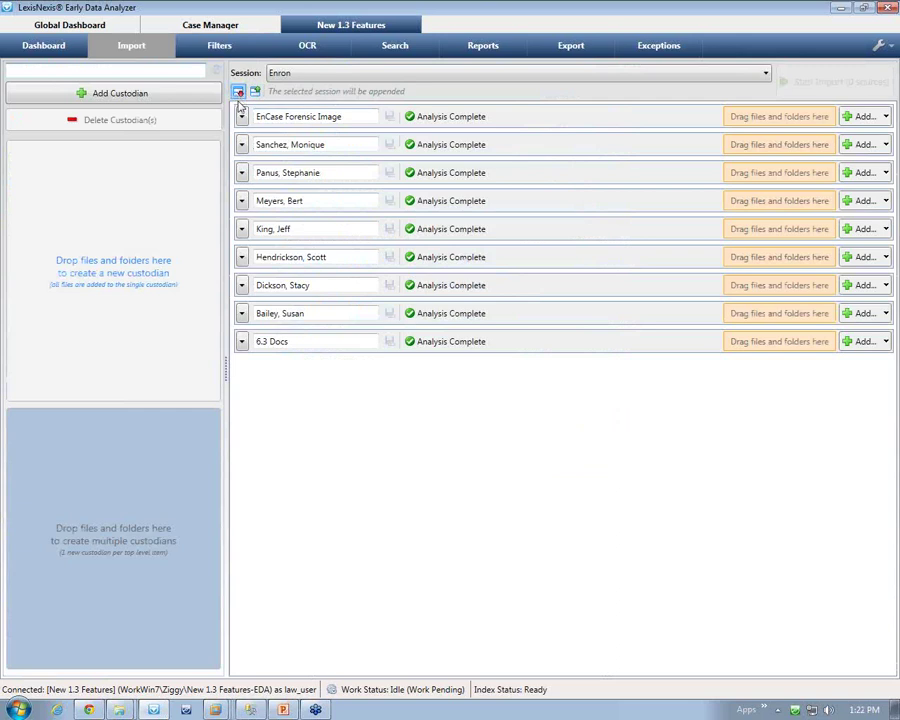
left_click(238, 91)
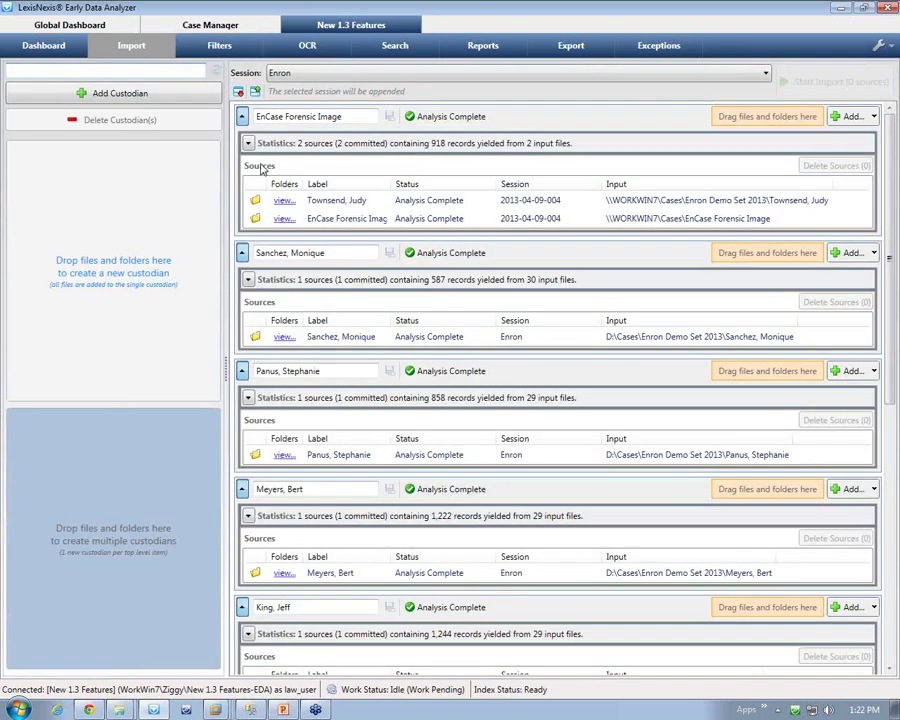
Step: Review the second, third and fourth custodians' detailed statistics, then open Custodian Deduplication Priority
left_click(248, 280)
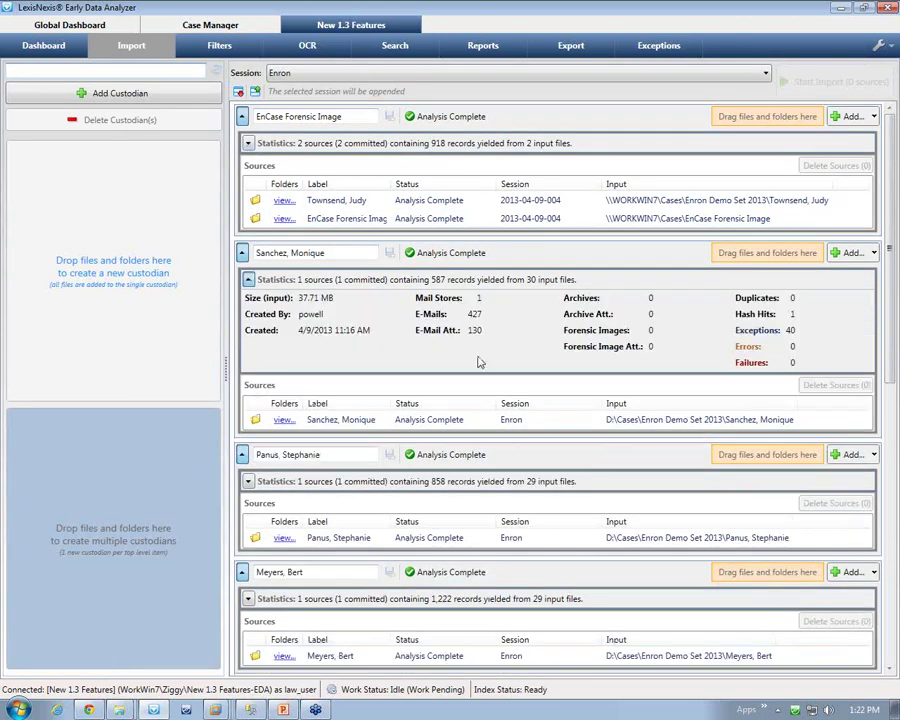
left_click(248, 280)
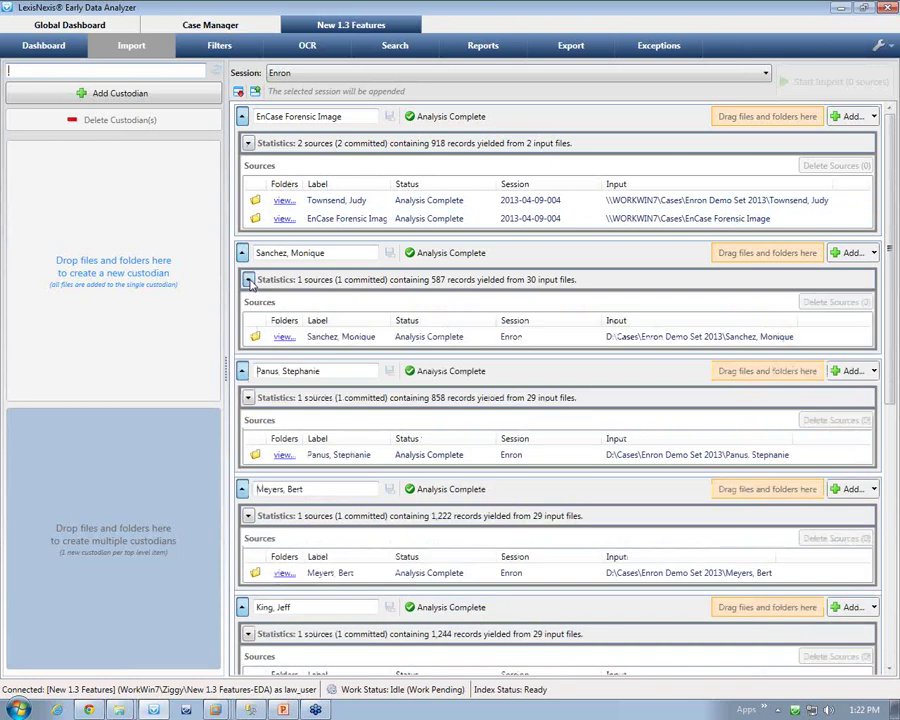
left_click(248, 398)
left_click(248, 398)
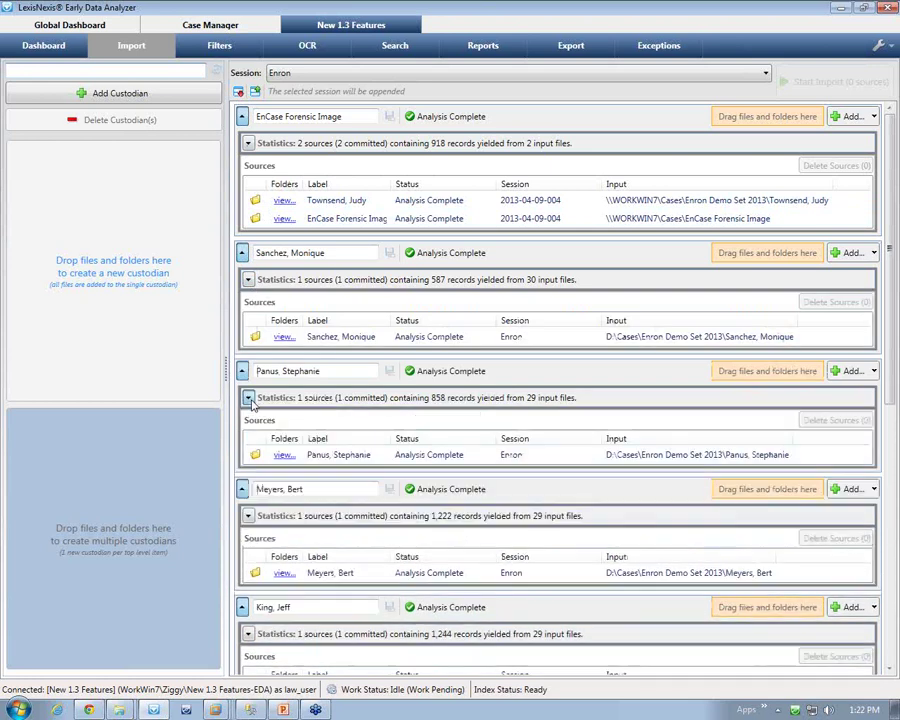
left_click(248, 516)
scroll(255, 515, "down", 1)
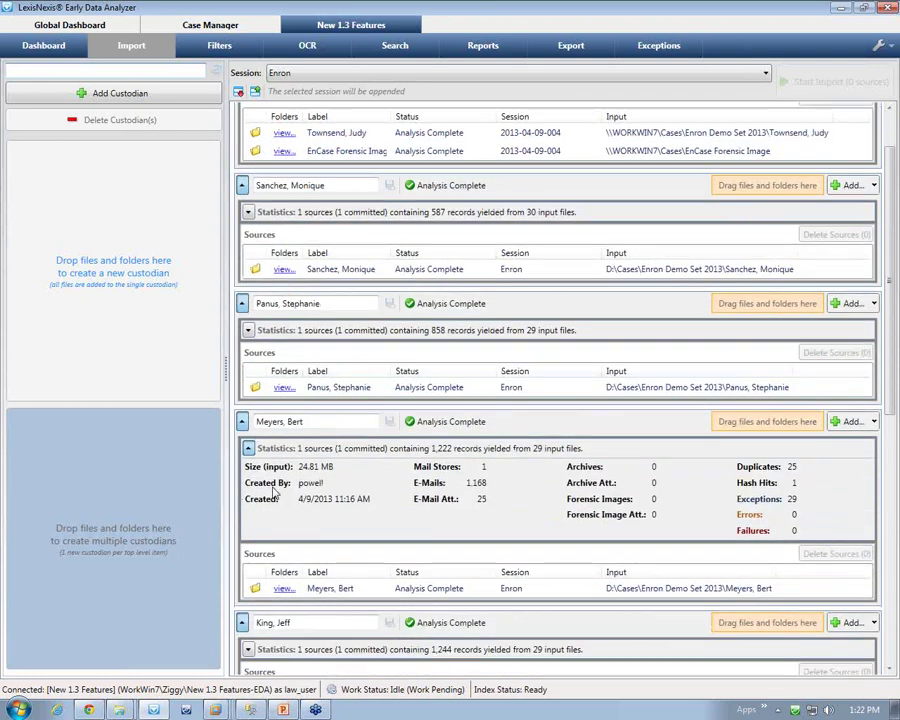
left_click(376, 490)
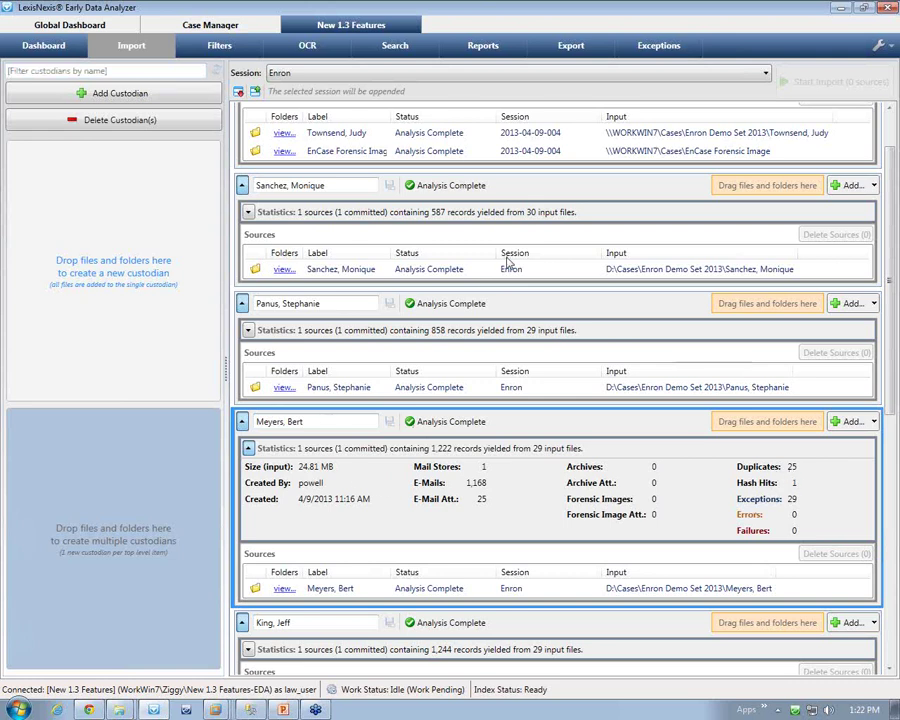
left_click(219, 45)
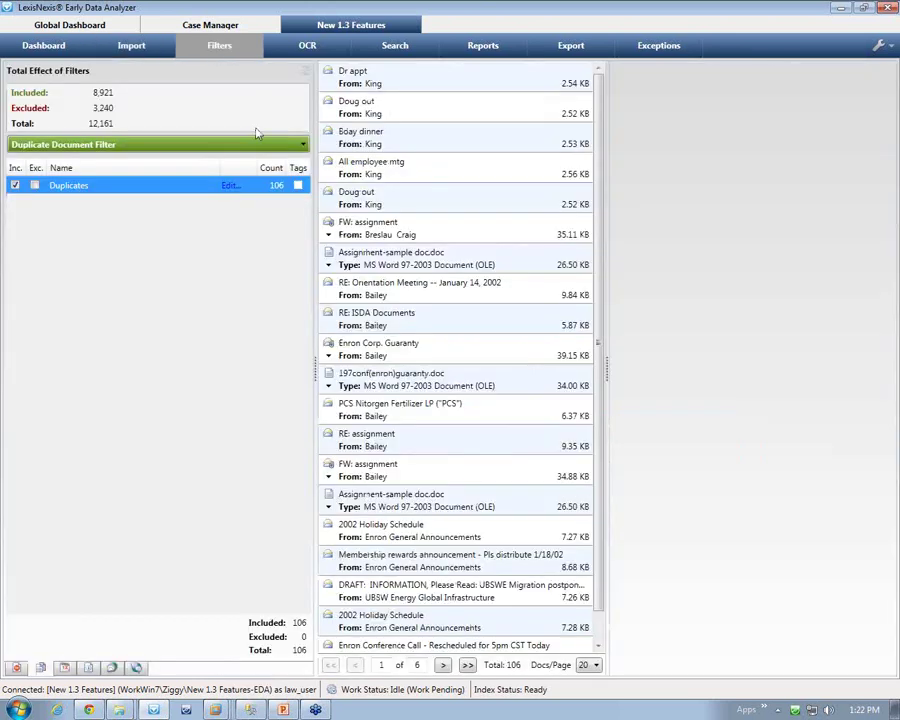
left_click(231, 186)
Step: Put the reviewed custodian at top priority, raise the third custodian to second, and save
left_click(363, 376)
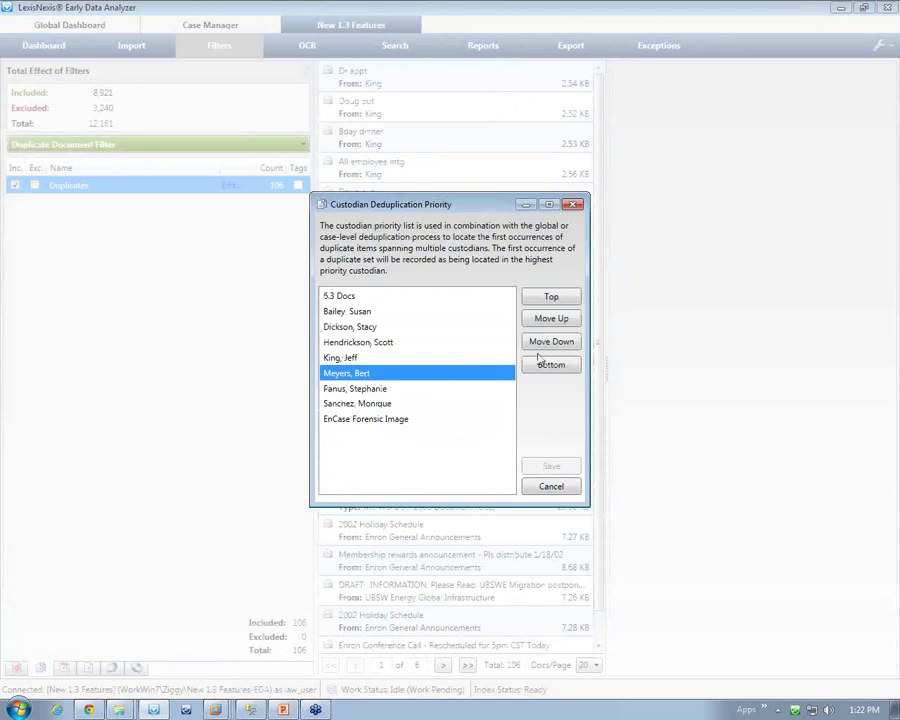
left_click(552, 300)
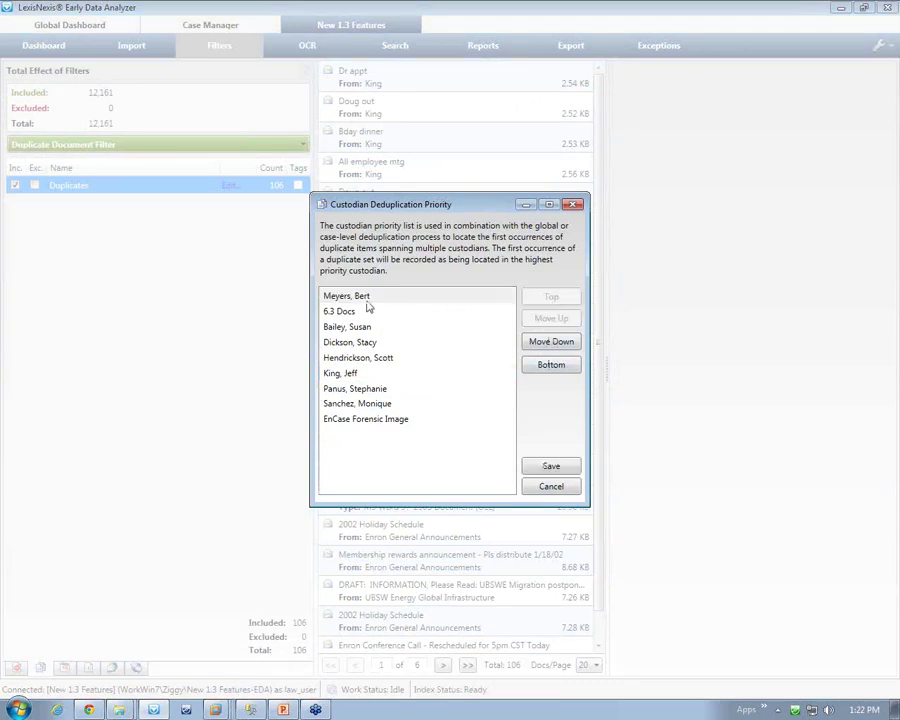
left_click(357, 331)
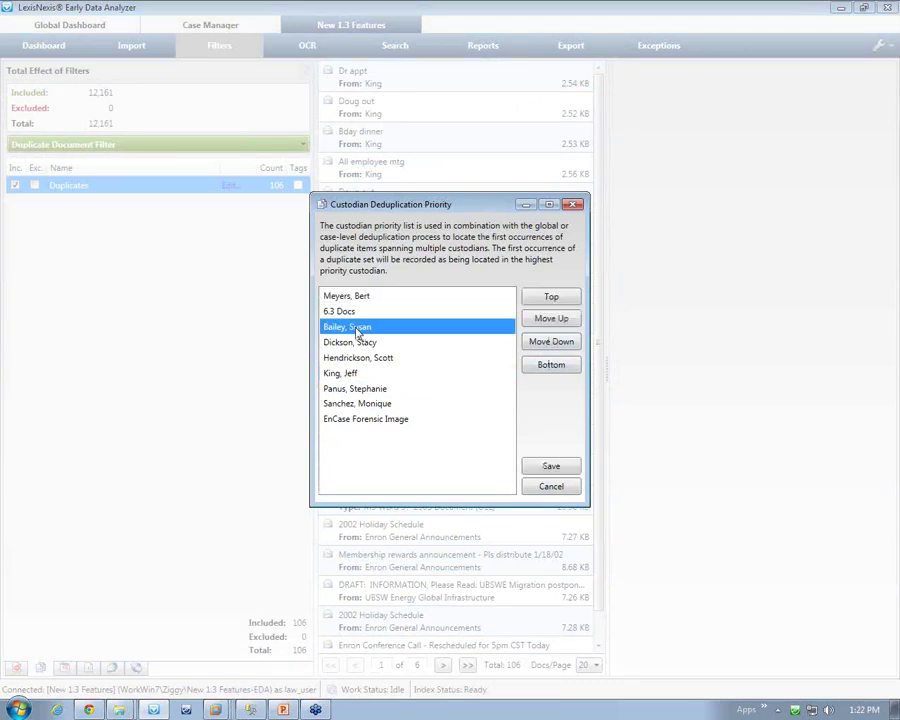
left_click(552, 318)
left_click(546, 467)
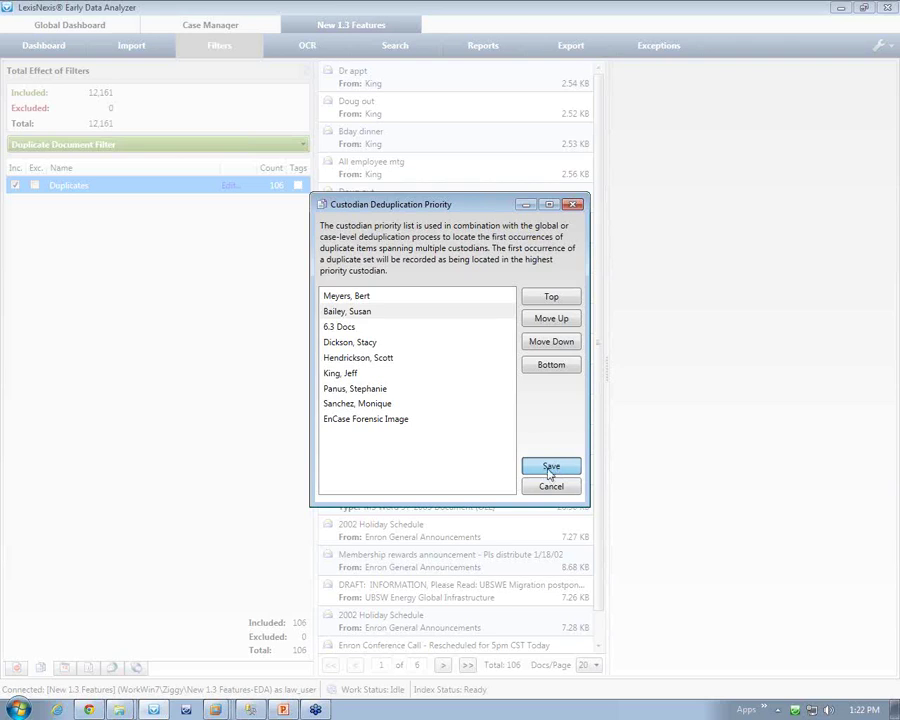
left_click(551, 470)
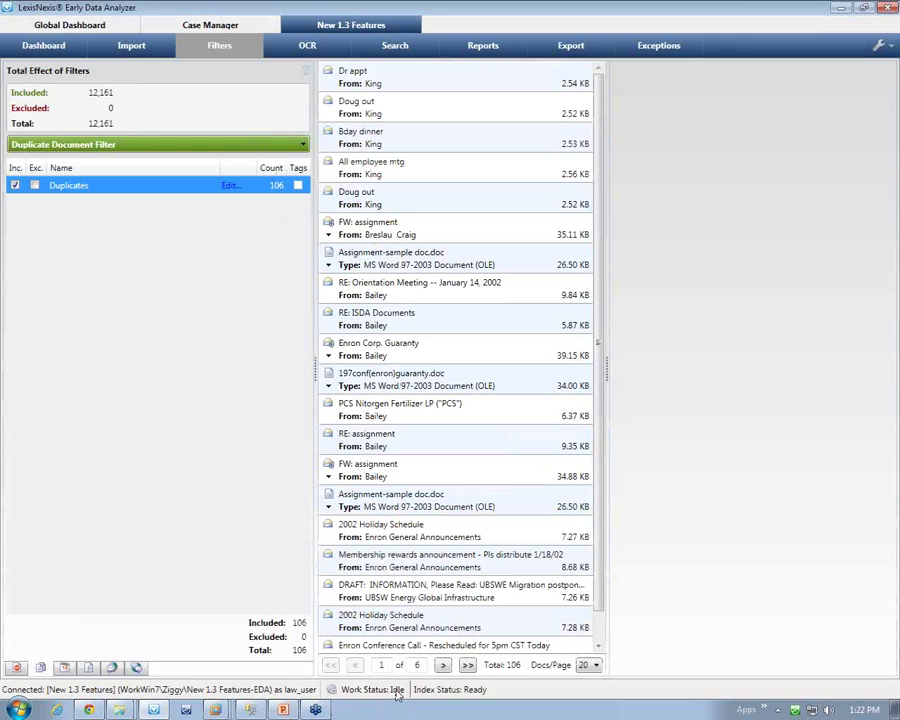
left_click(38, 21)
left_click(62, 46)
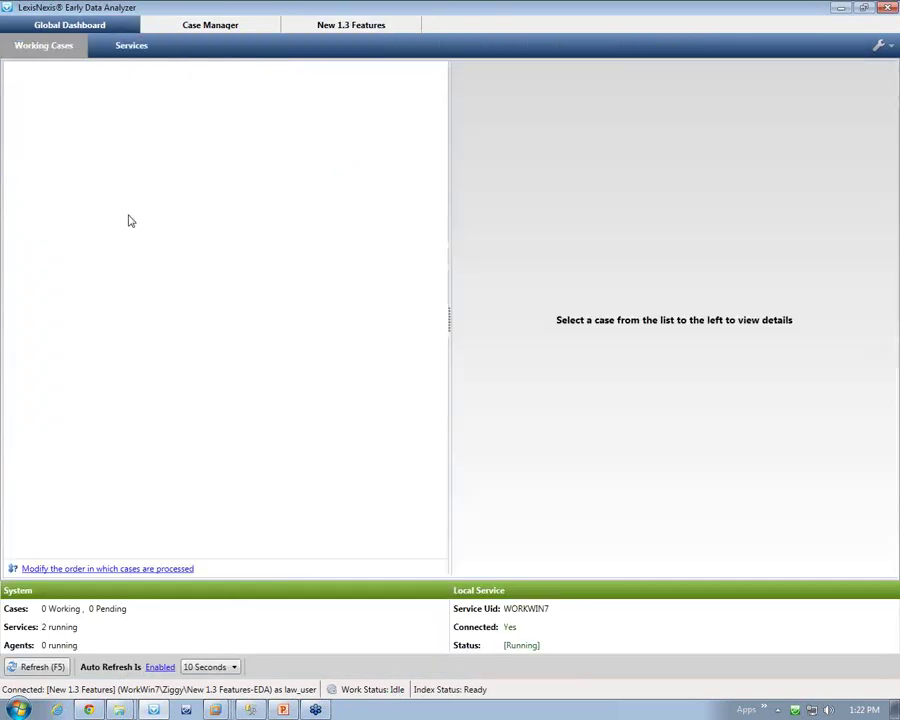
left_click(343, 27)
left_click(120, 45)
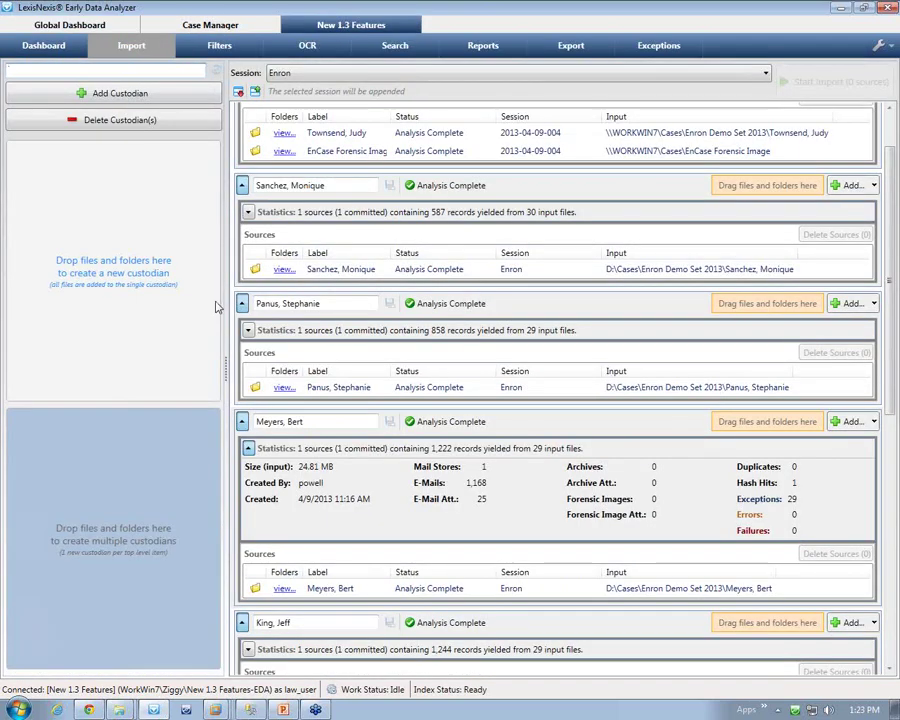
left_click(797, 474)
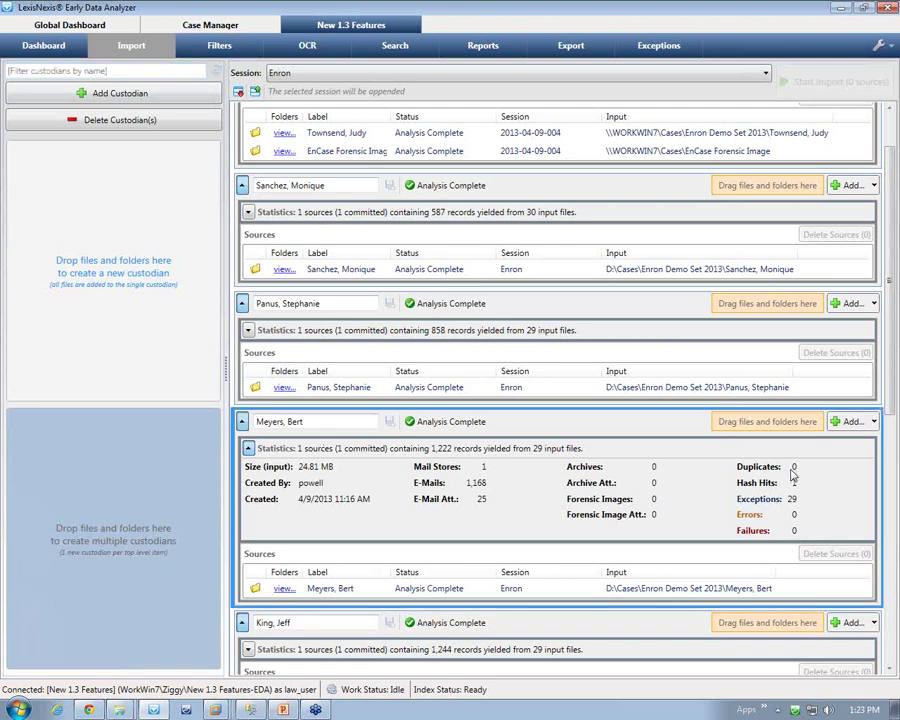
scroll(456, 500, "down", 5)
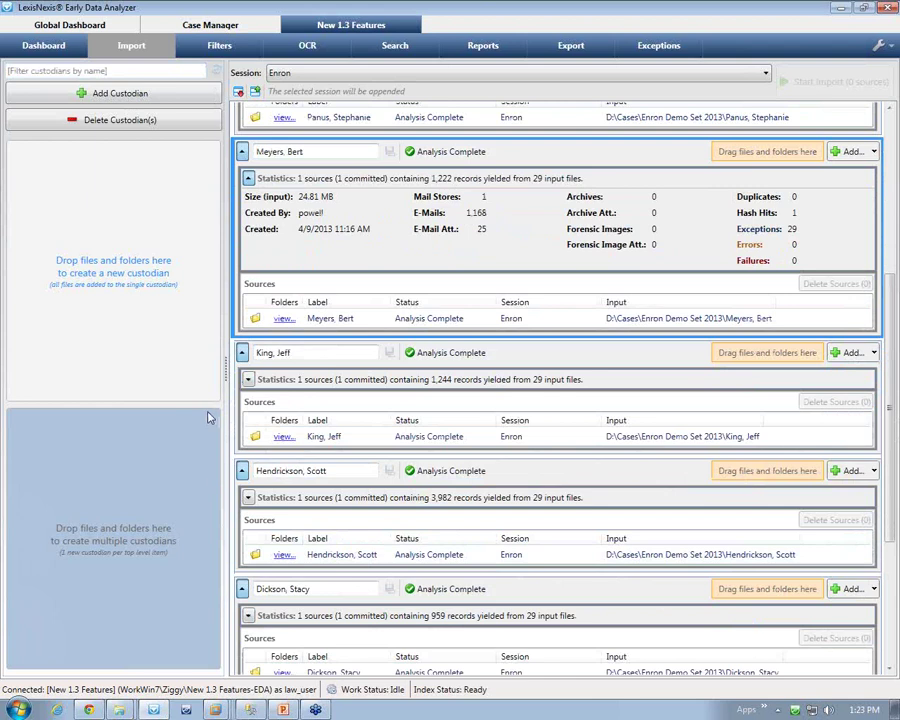
scroll(700, 508, "down", 4)
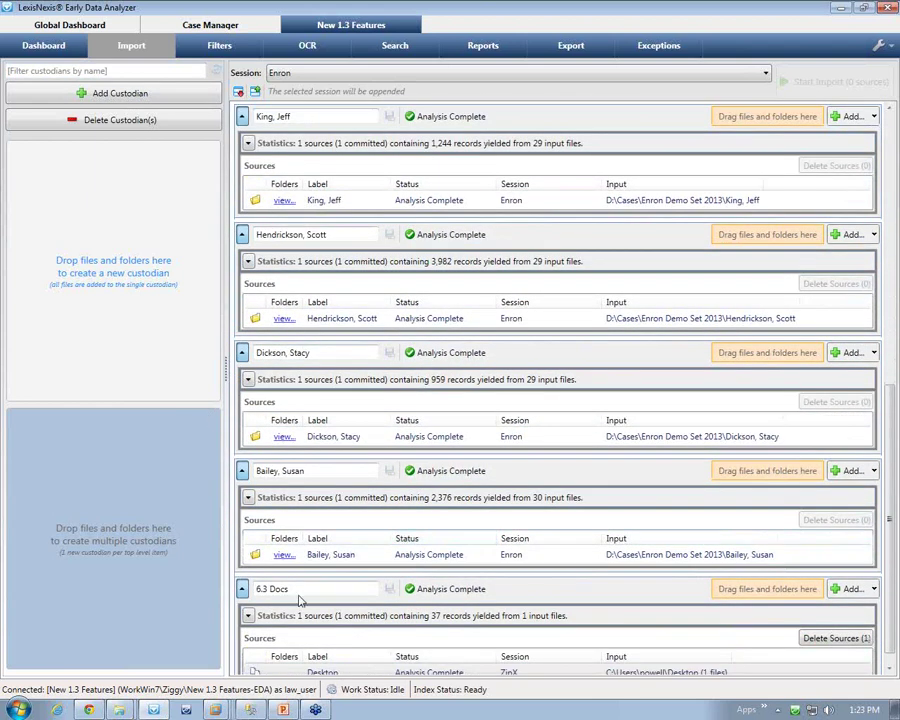
left_click(249, 615)
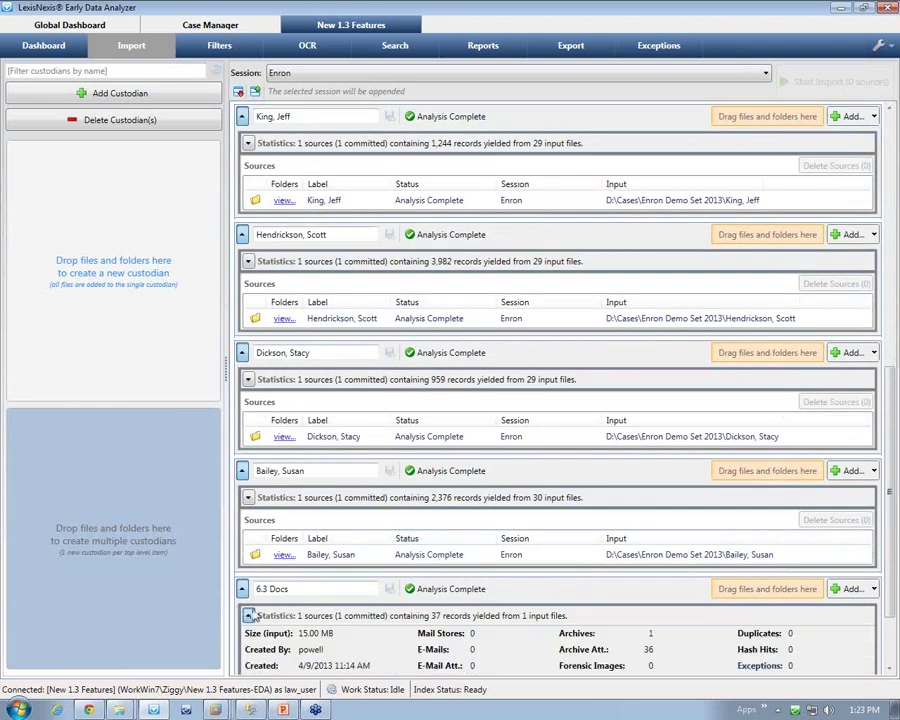
left_click(249, 615)
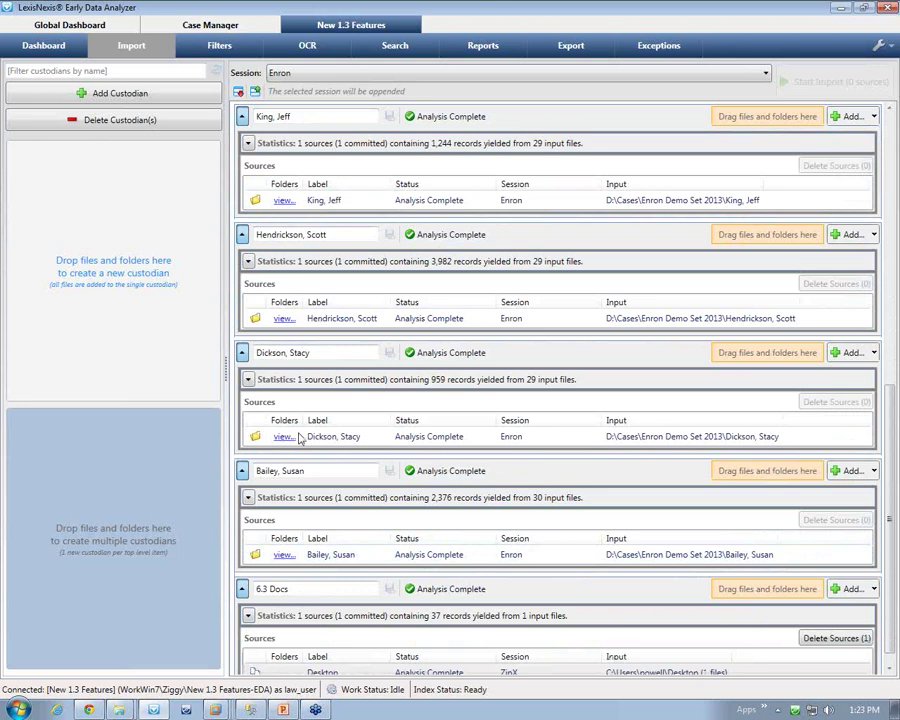
scroll(403, 478, "up", 1)
left_click(239, 91)
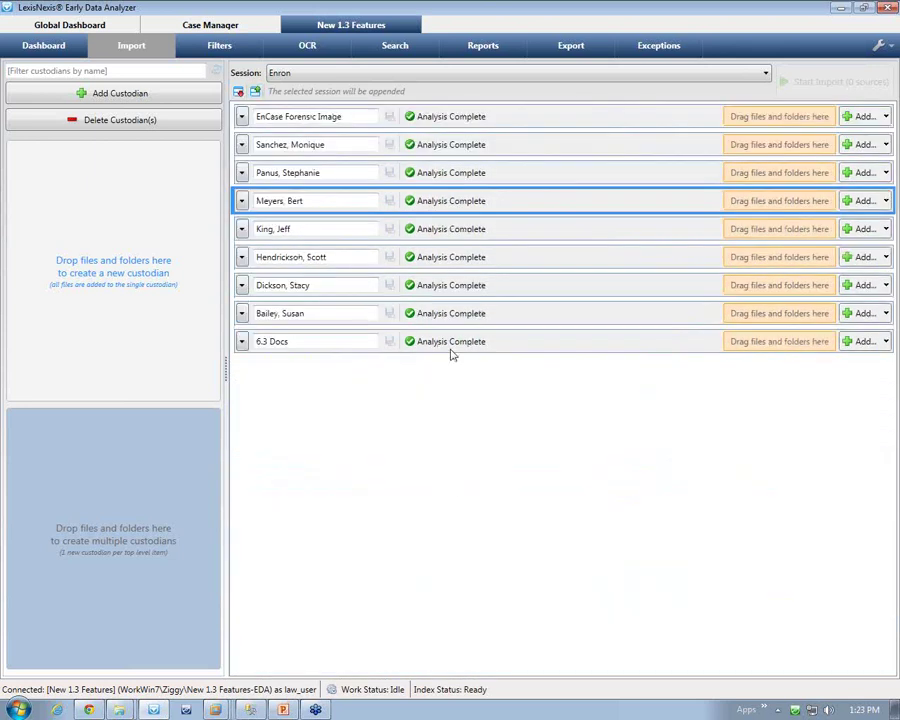
left_click(220, 48)
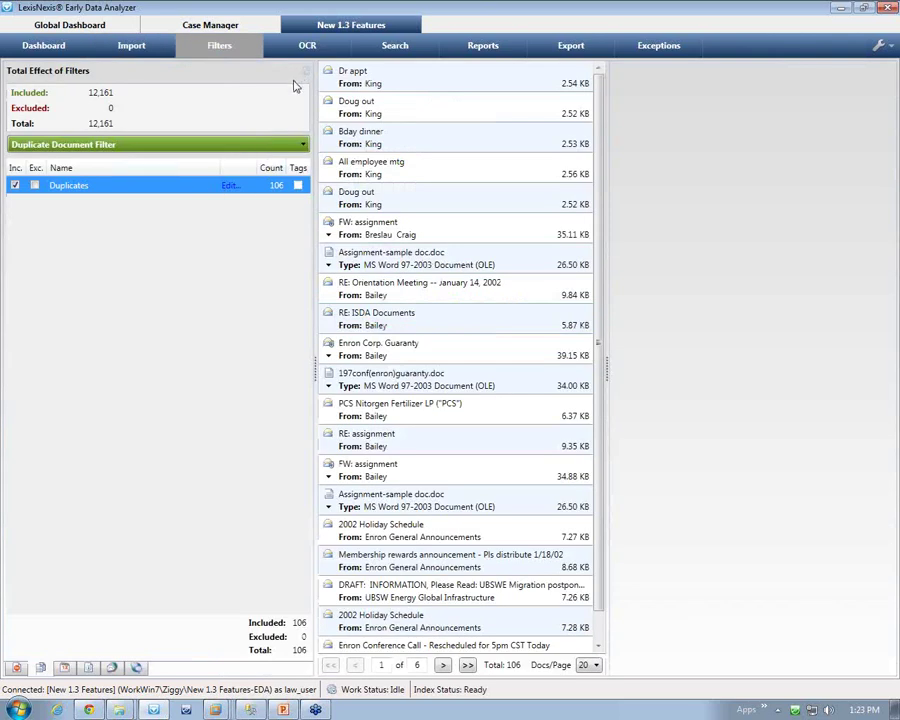
left_click(394, 46)
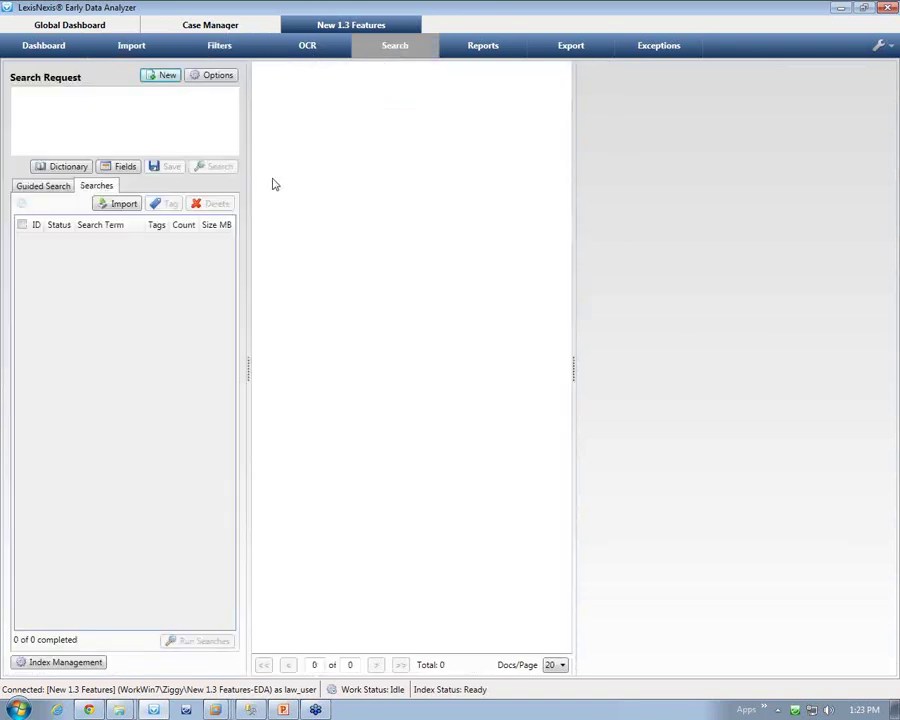
left_click(120, 203)
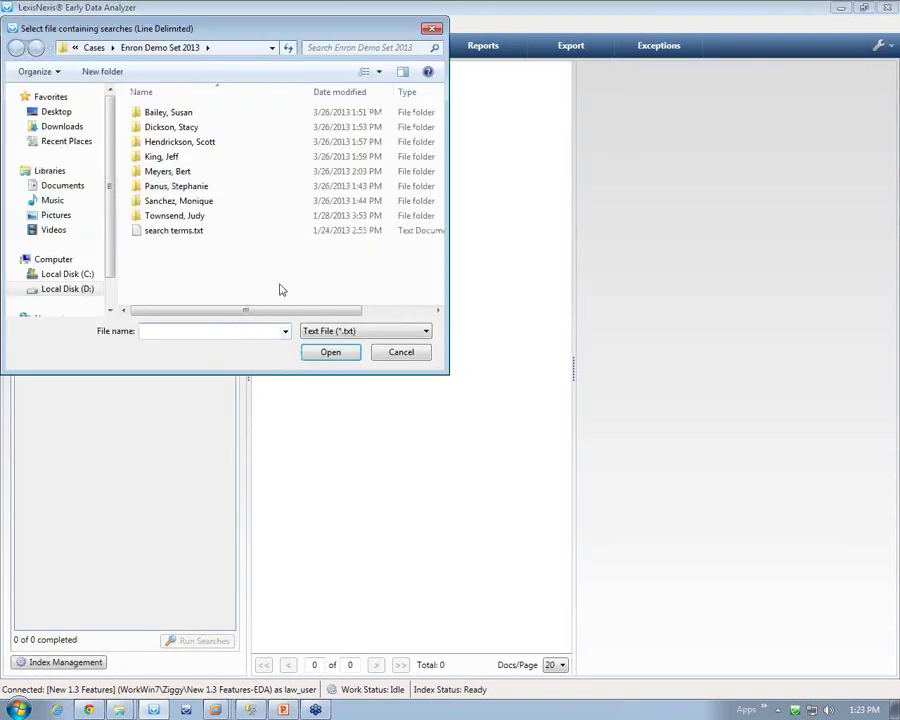
left_click(173, 231)
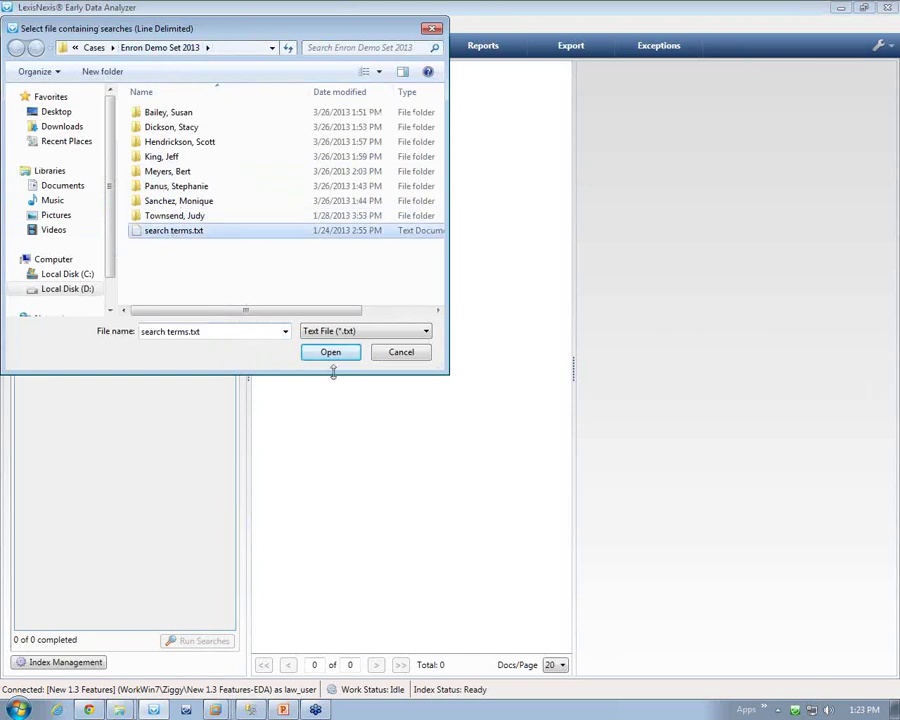
left_click(329, 353)
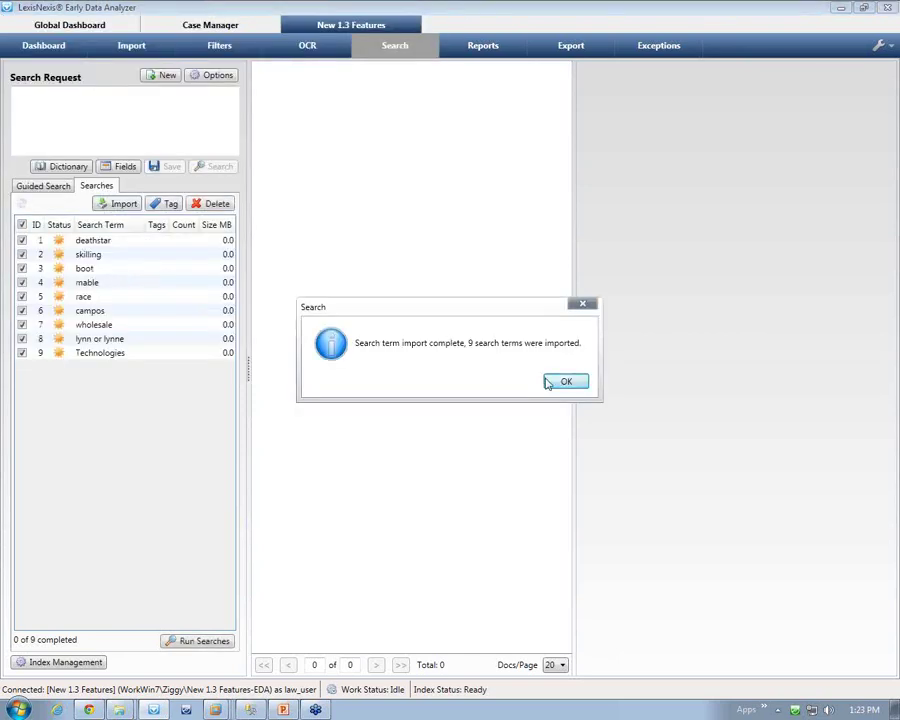
left_click(559, 386)
left_click(202, 641)
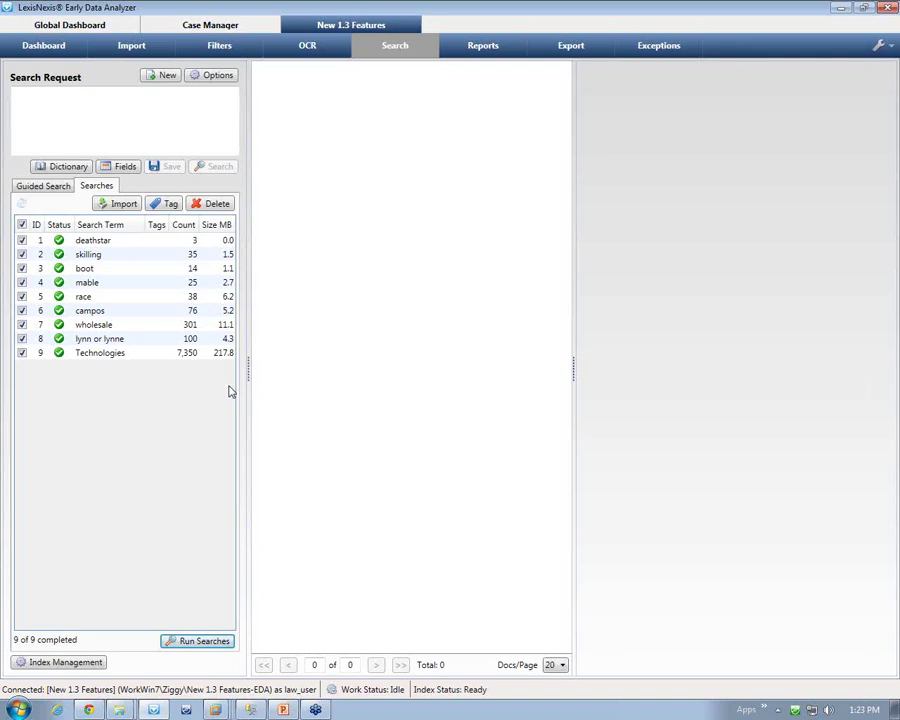
Step: Load the 7,350 Technologies hits and preview the tech PDF's attachments, including System Requirements and tips
left_click(153, 354)
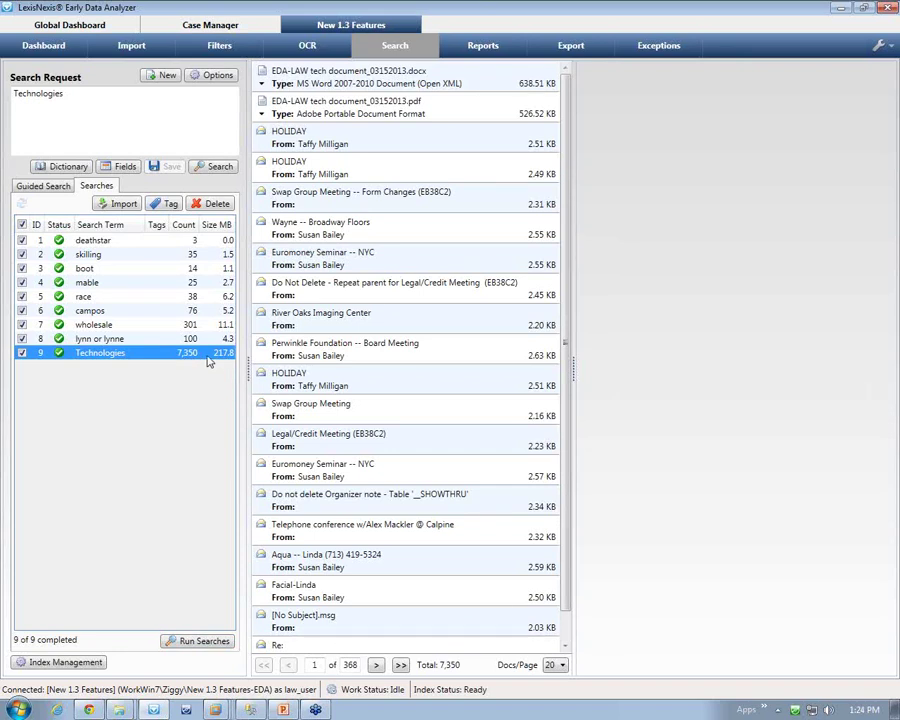
left_click(262, 113)
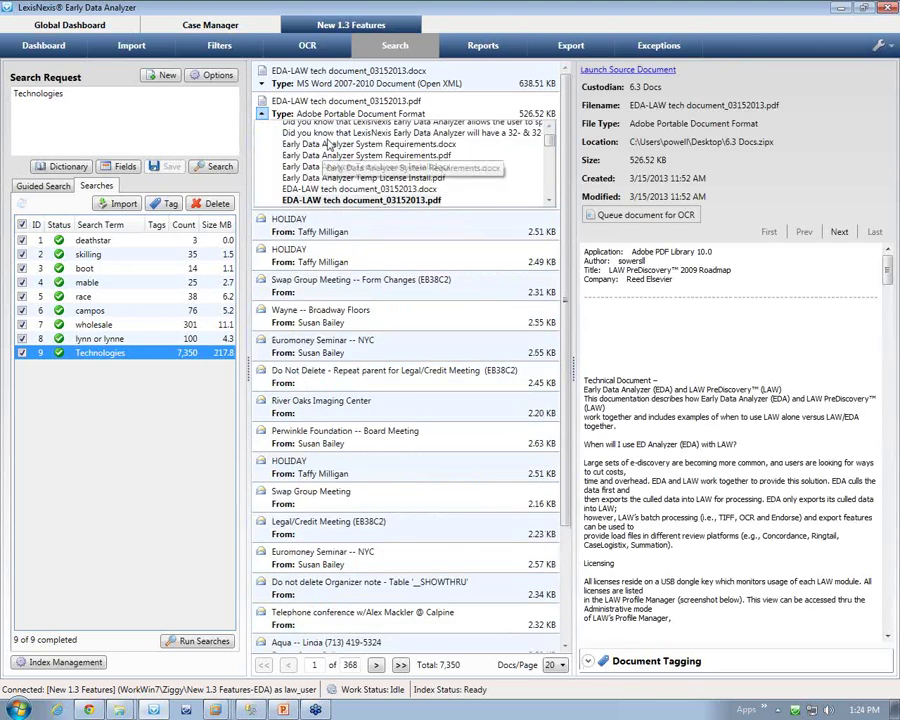
left_click(328, 145)
left_click(340, 166)
left_click(350, 199)
left_click(357, 146)
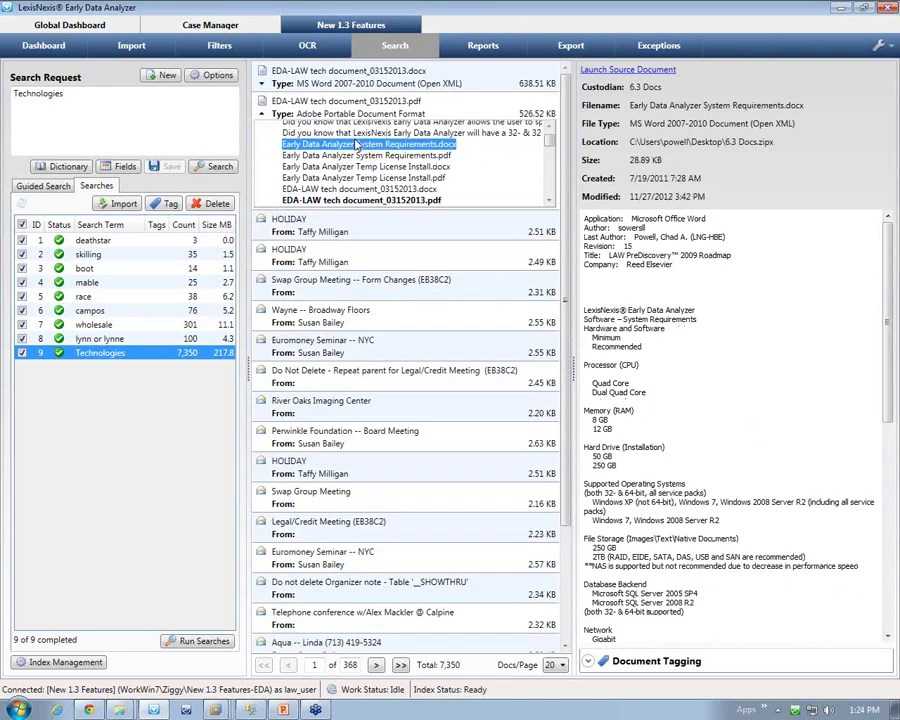
left_click(350, 132)
scroll(350, 140, "up", 1)
left_click(290, 137)
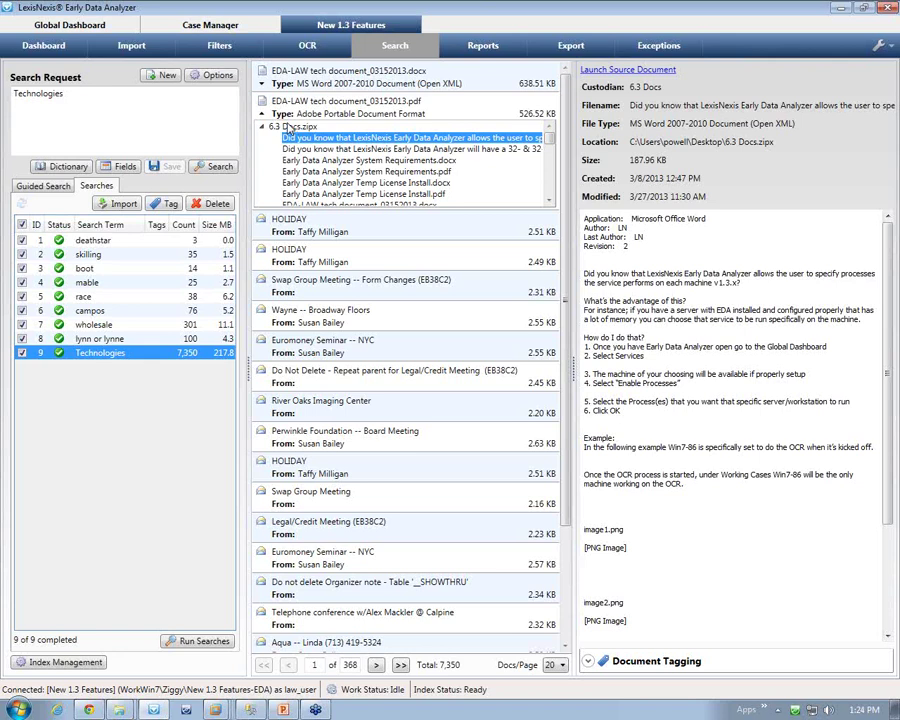
left_click(215, 45)
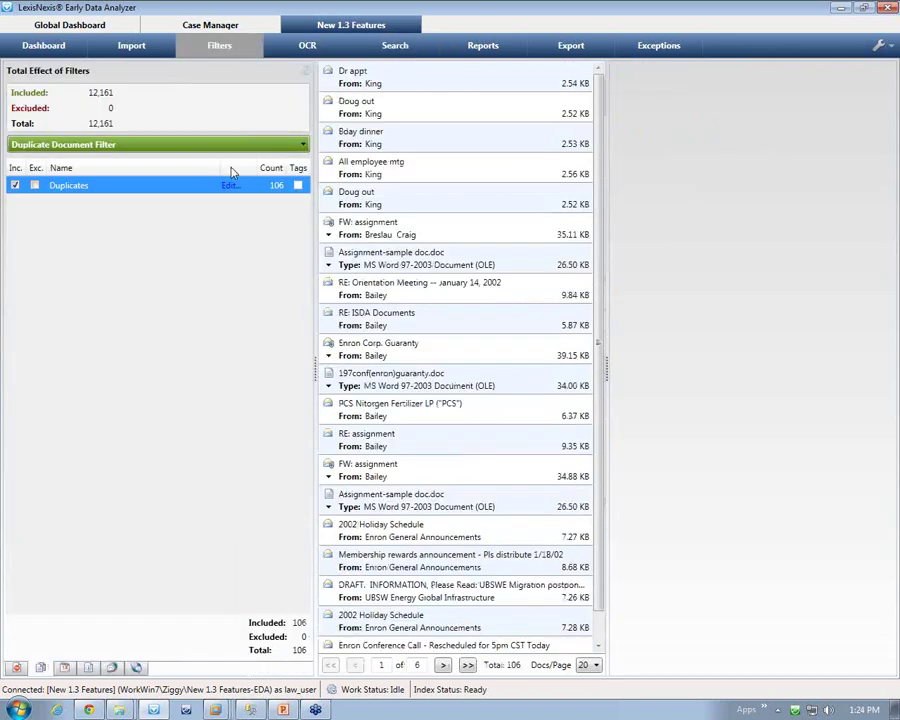
left_click(155, 145)
left_click(114, 206)
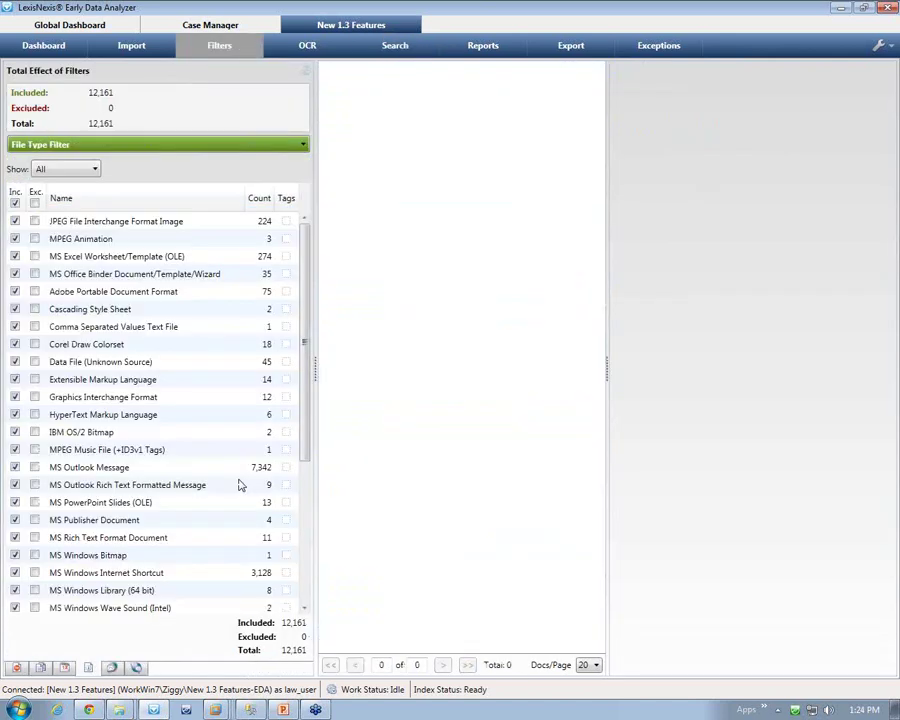
scroll(133, 521, "down", 4)
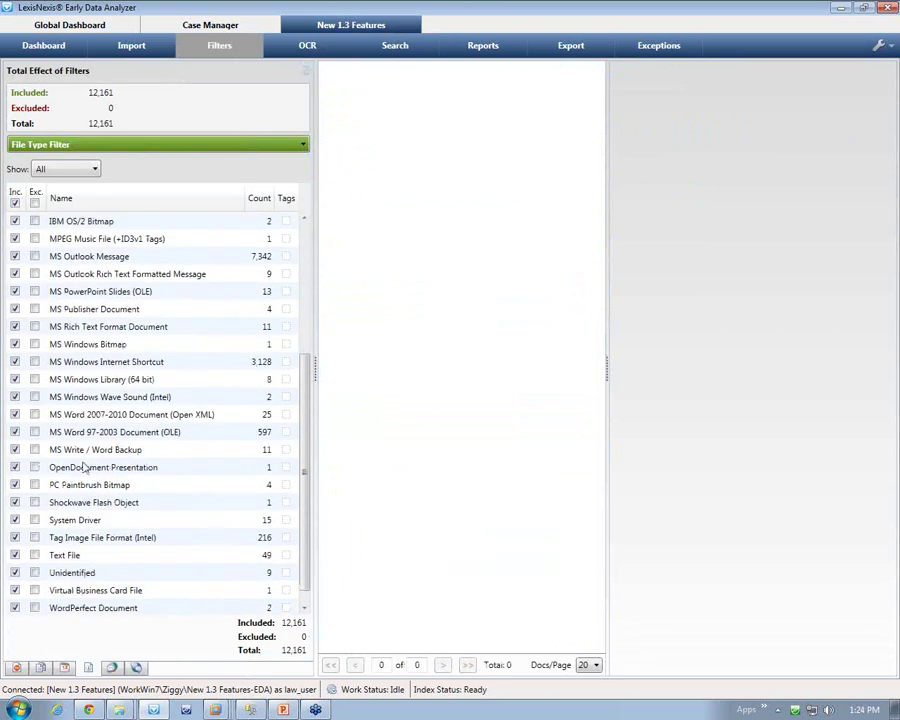
scroll(100, 556, "down", 1)
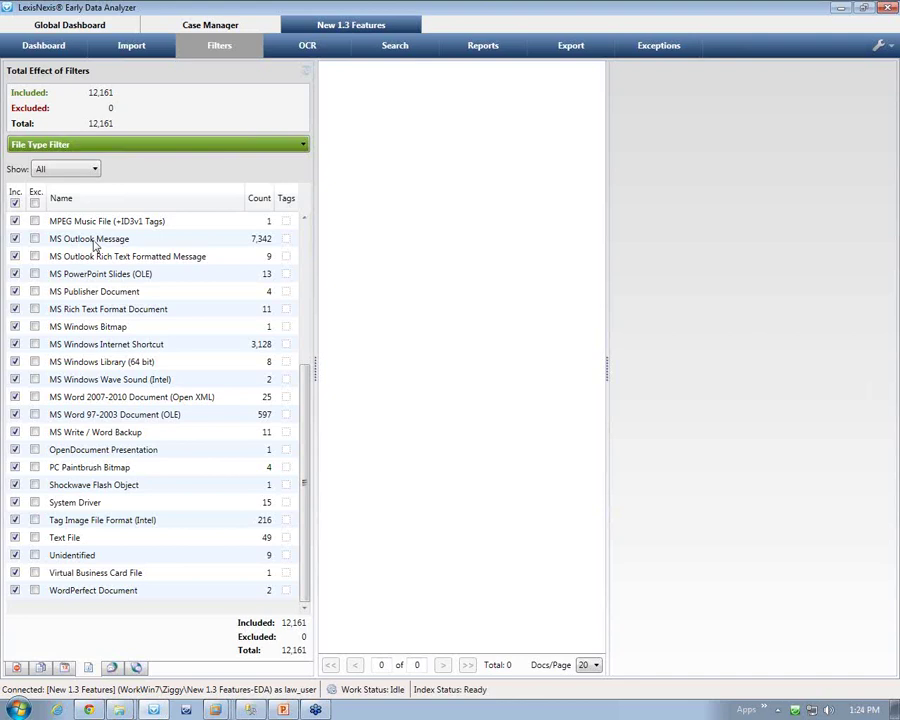
scroll(64, 238, "up", 3)
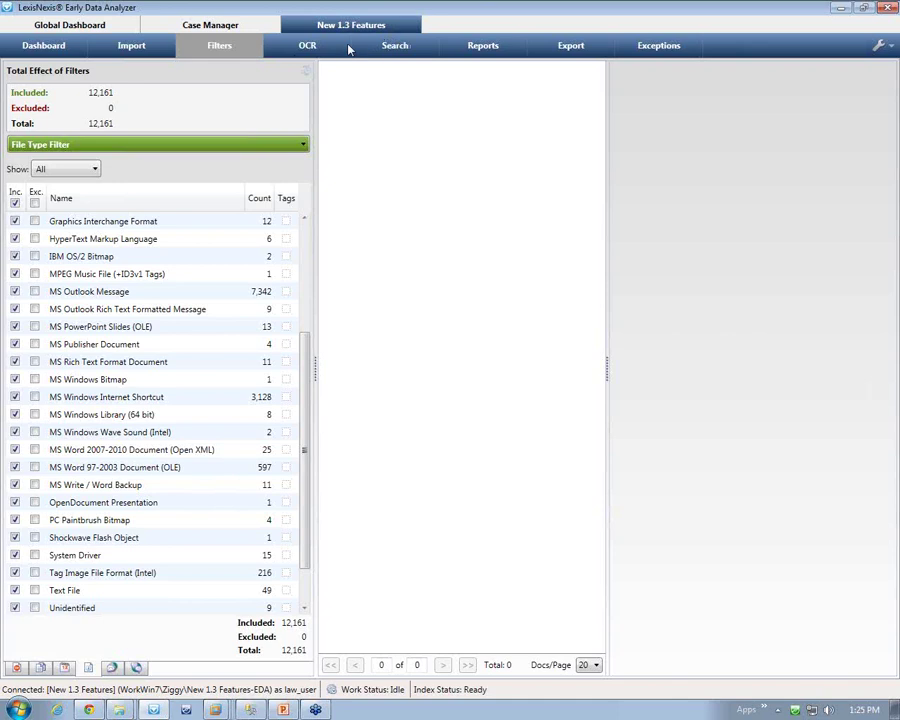
left_click(307, 45)
left_click(395, 45)
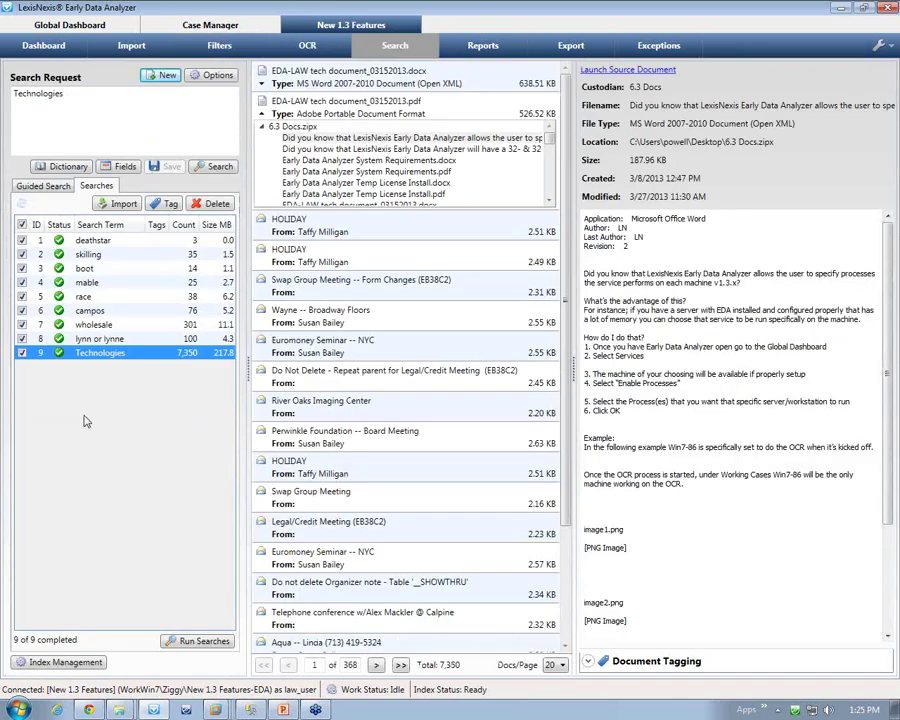
Step: In Guided Search, limit results to the encase forensic image custodian
left_click(45, 186)
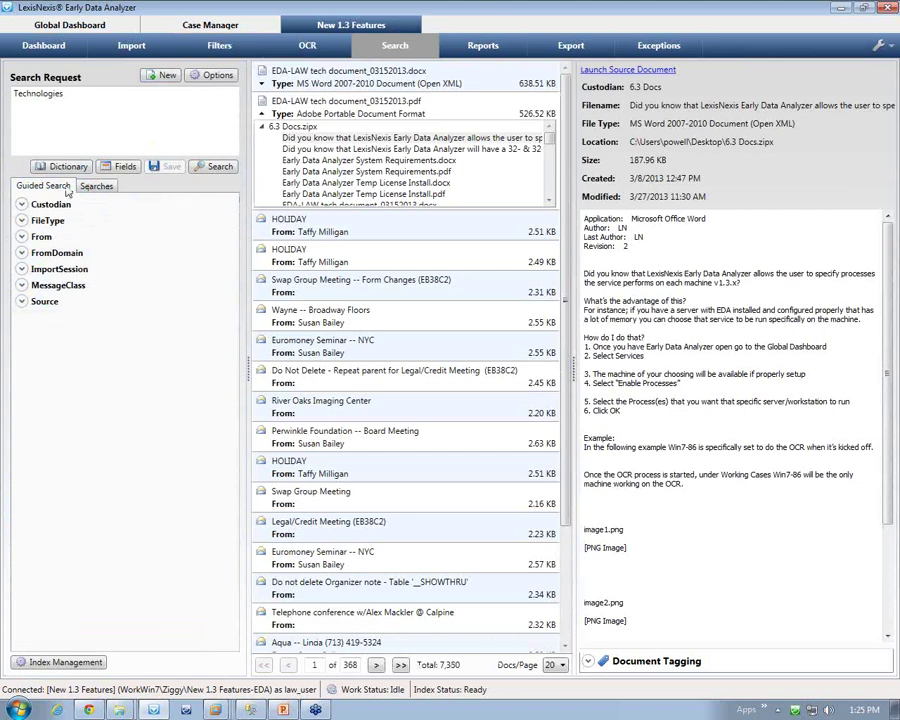
left_click(21, 204)
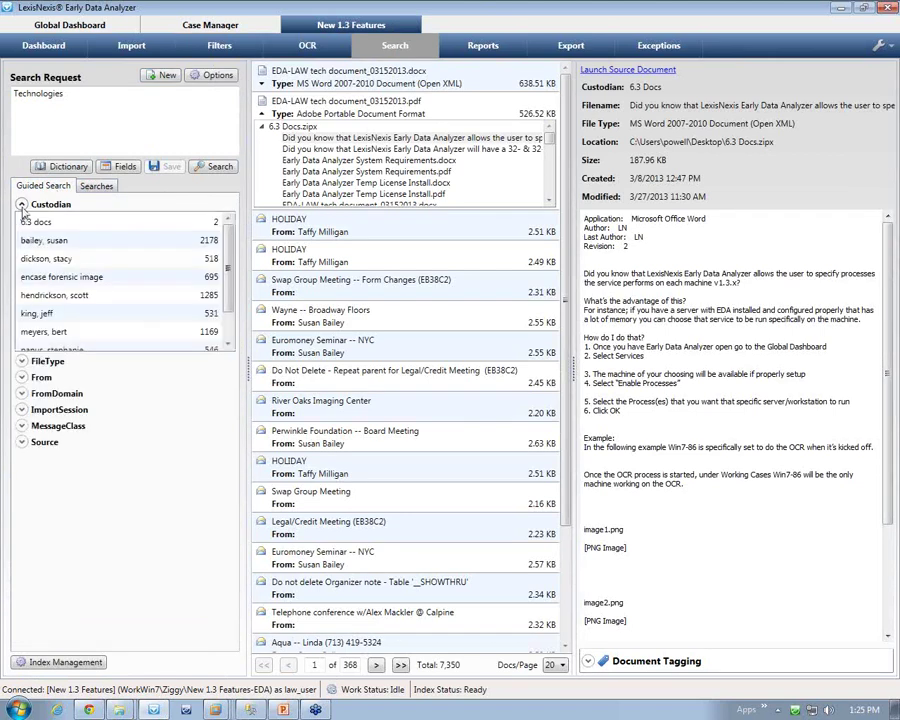
left_click(70, 274)
scroll(70, 276, "down", 1)
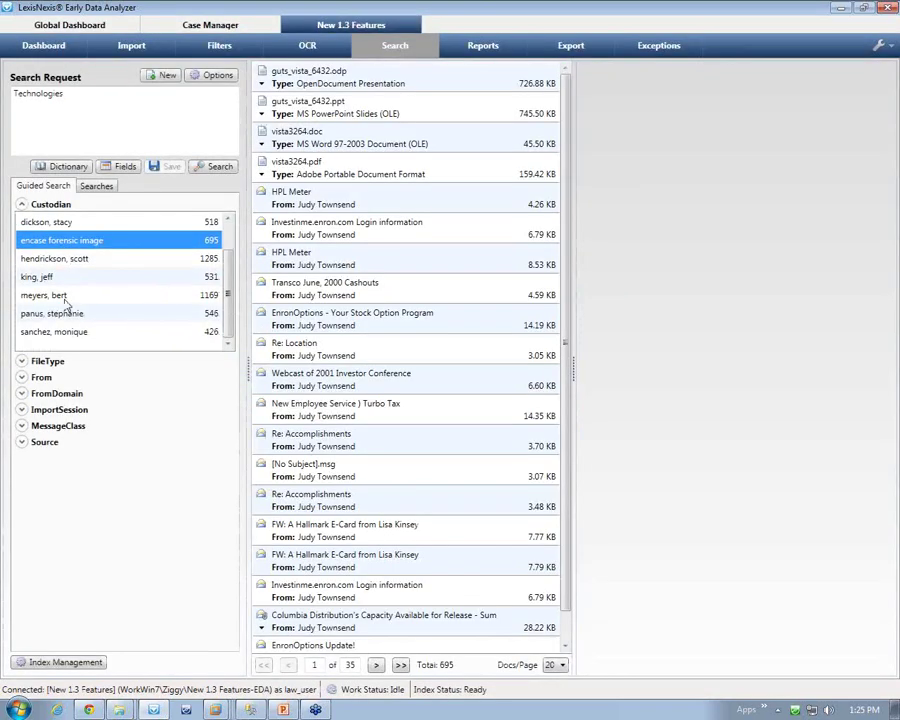
left_click(21, 409)
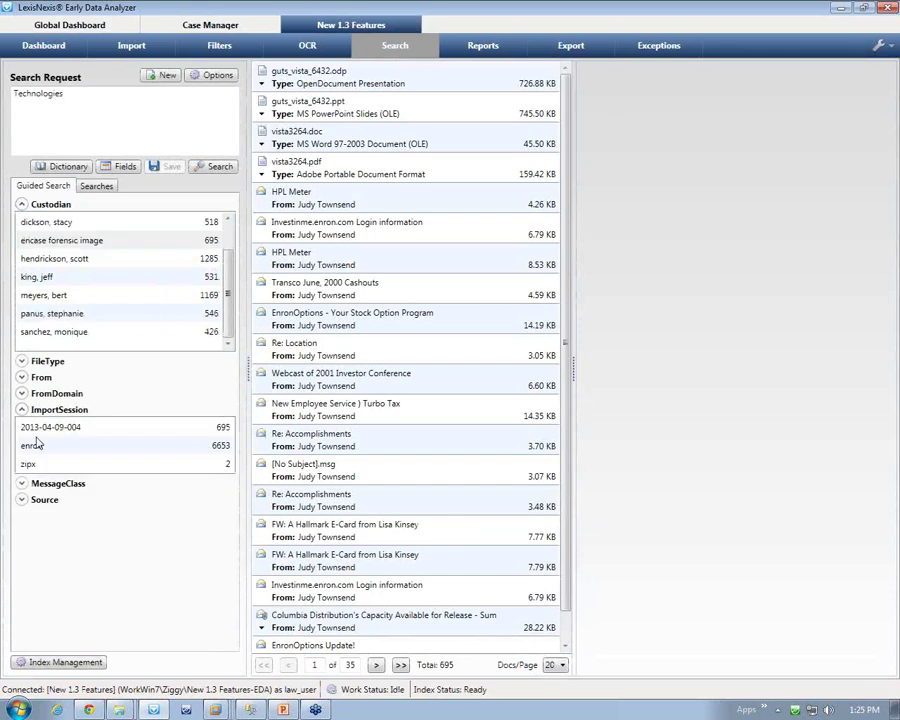
left_click(72, 427)
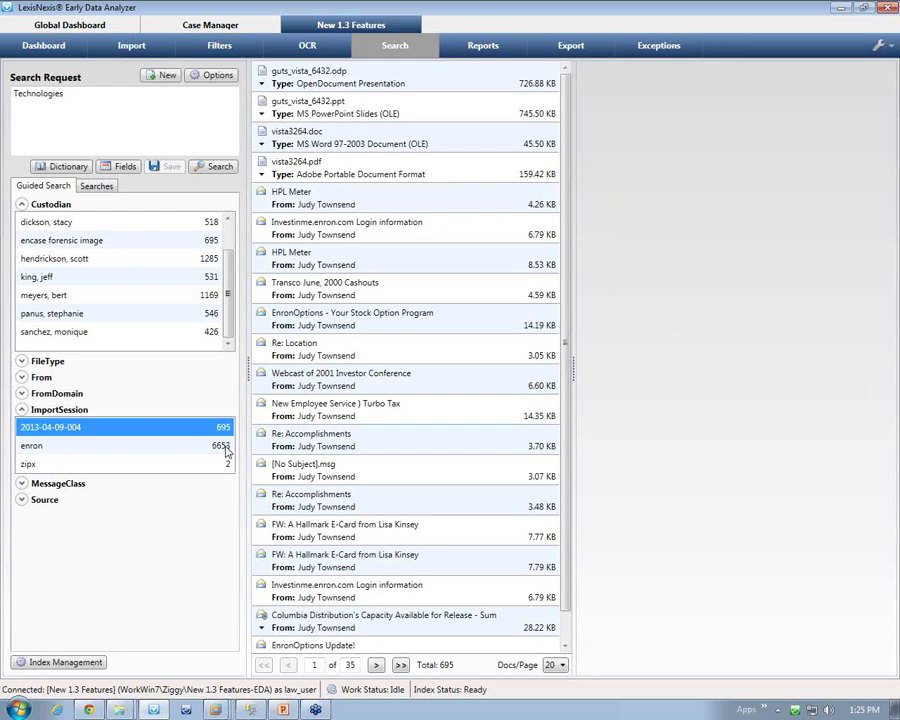
left_click(224, 450)
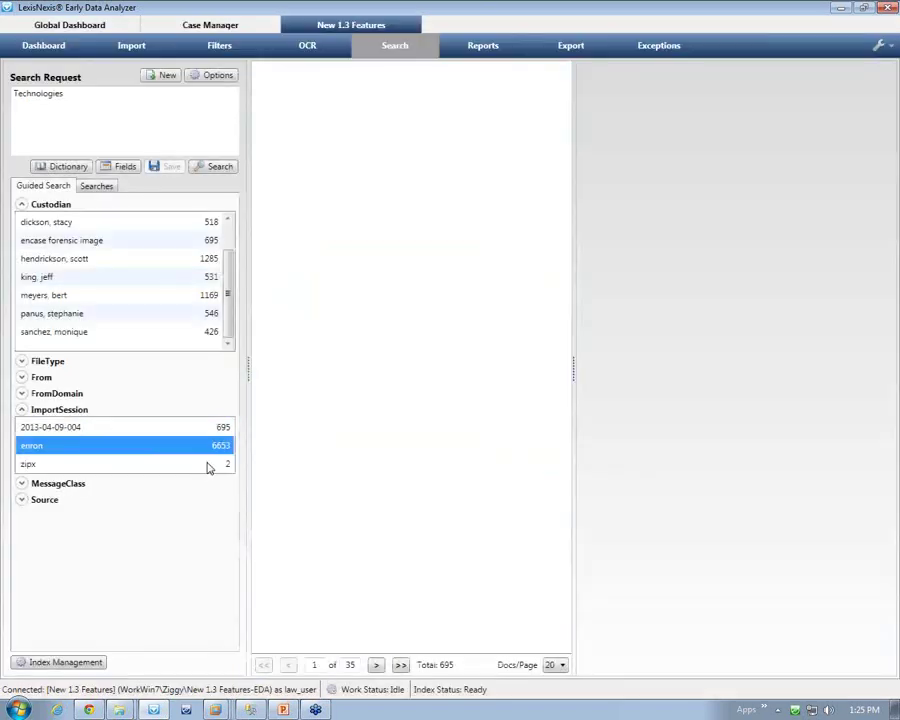
left_click(475, 410)
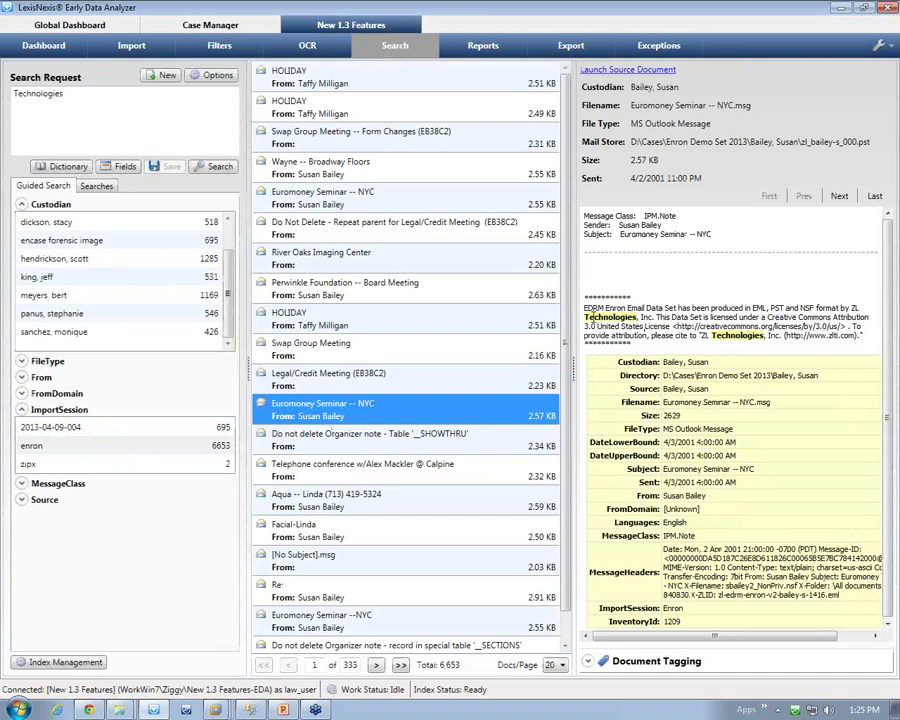
left_click(30, 464)
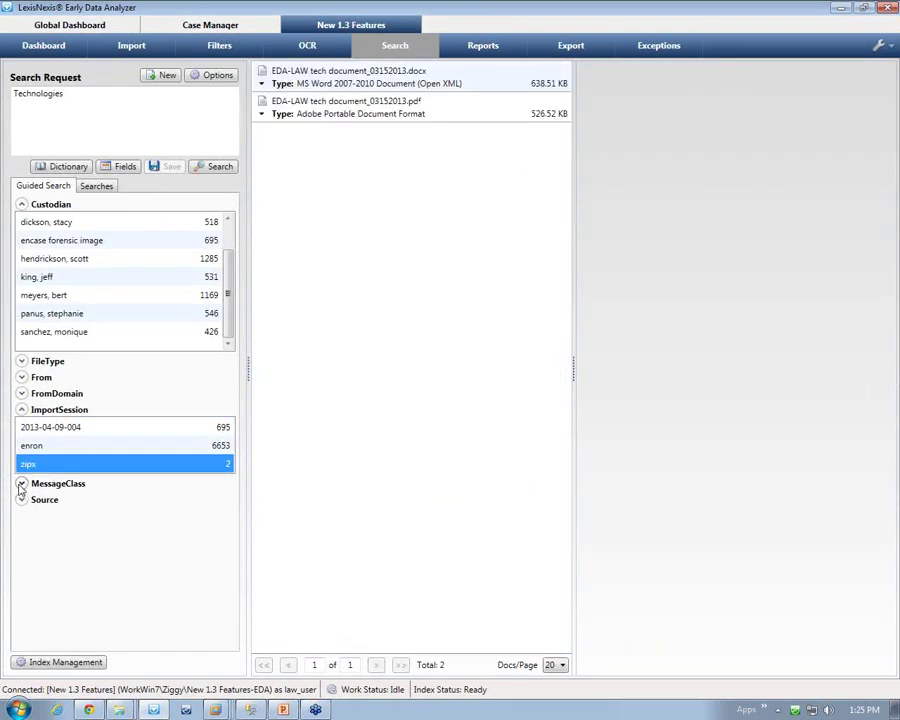
Step: Back on the saved searches list, preview the ImportSession field's values in the field picker, then cancel
left_click(96, 186)
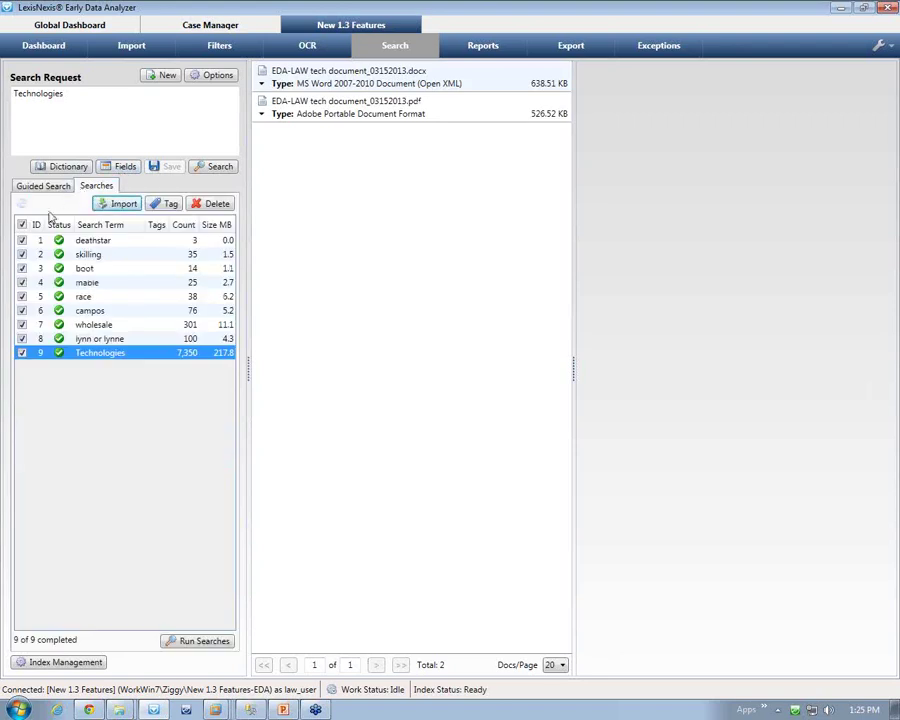
left_click(114, 168)
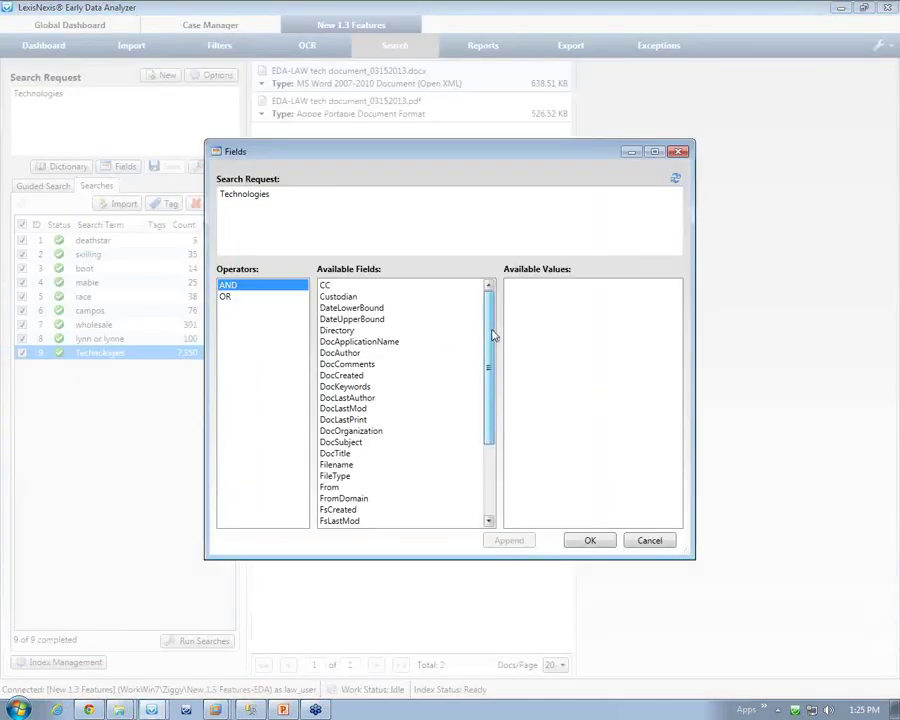
left_click_drag(491, 335, 490, 400)
left_click(350, 431)
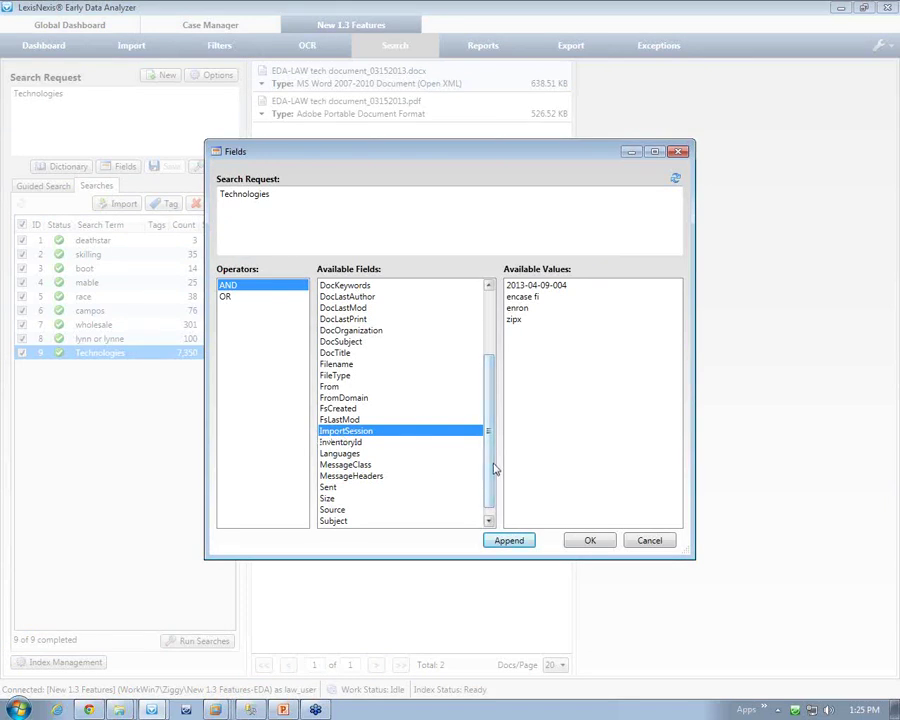
left_click_drag(492, 468, 484, 368)
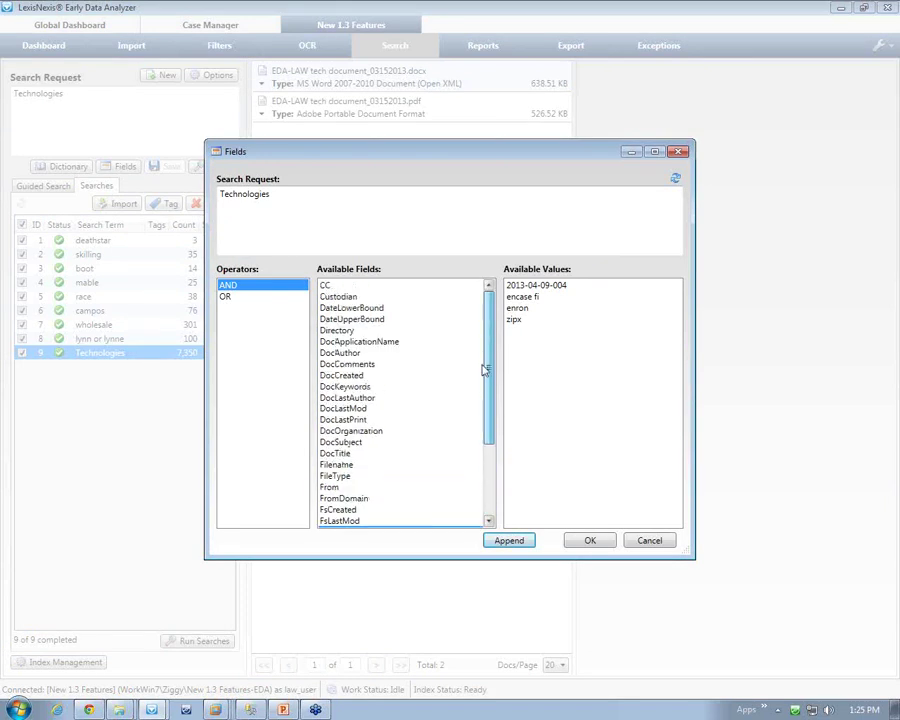
left_click(649, 540)
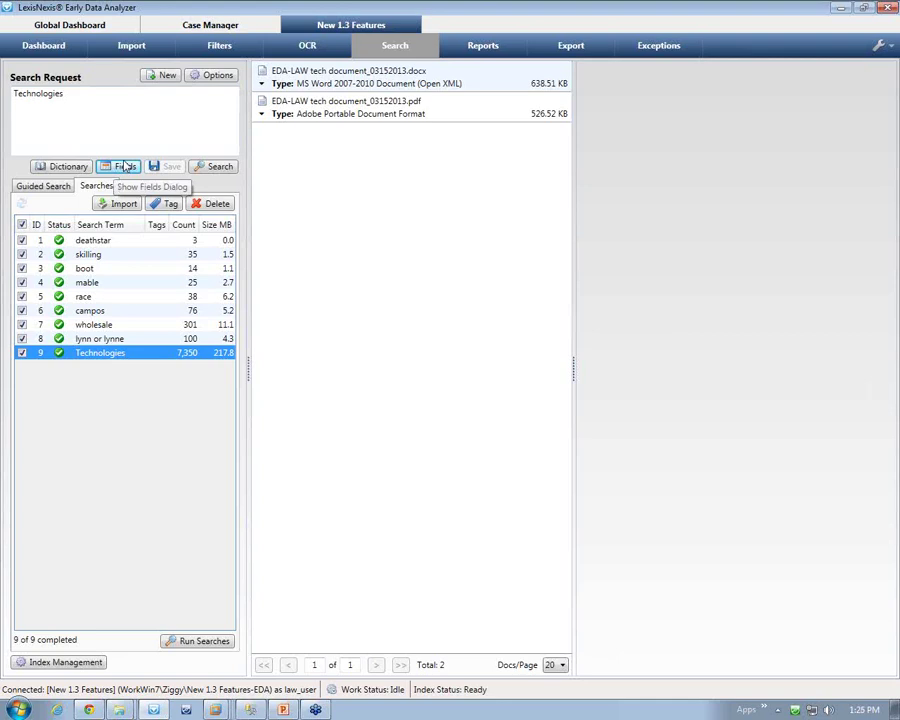
Step: Overwrite the Technologies query with '@ $%^&*', then clear the Search Request box entirely
left_click_drag(129, 117, 3, 117)
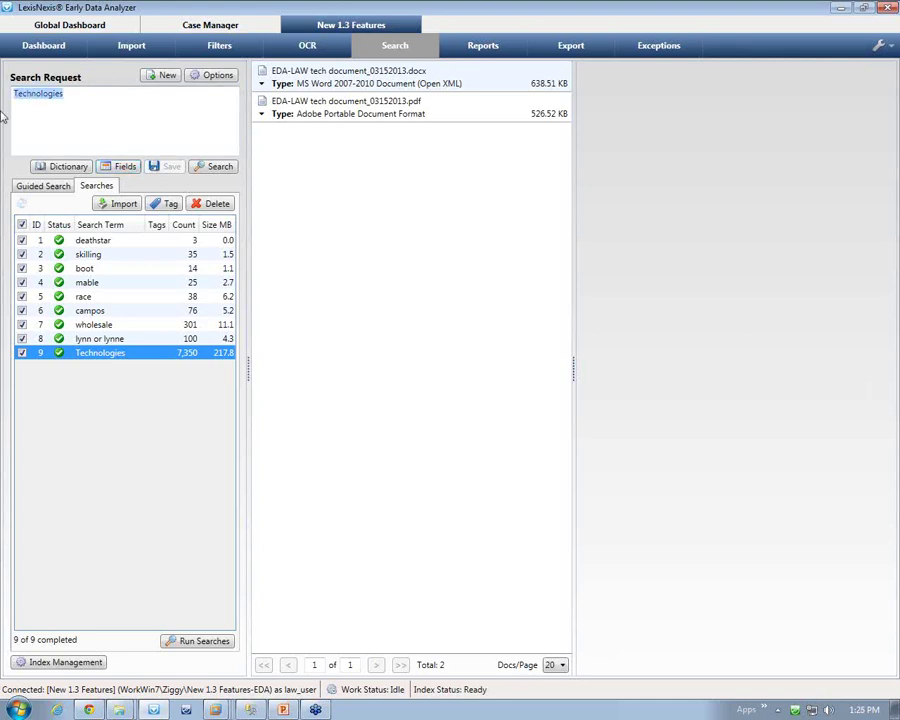
type("@")
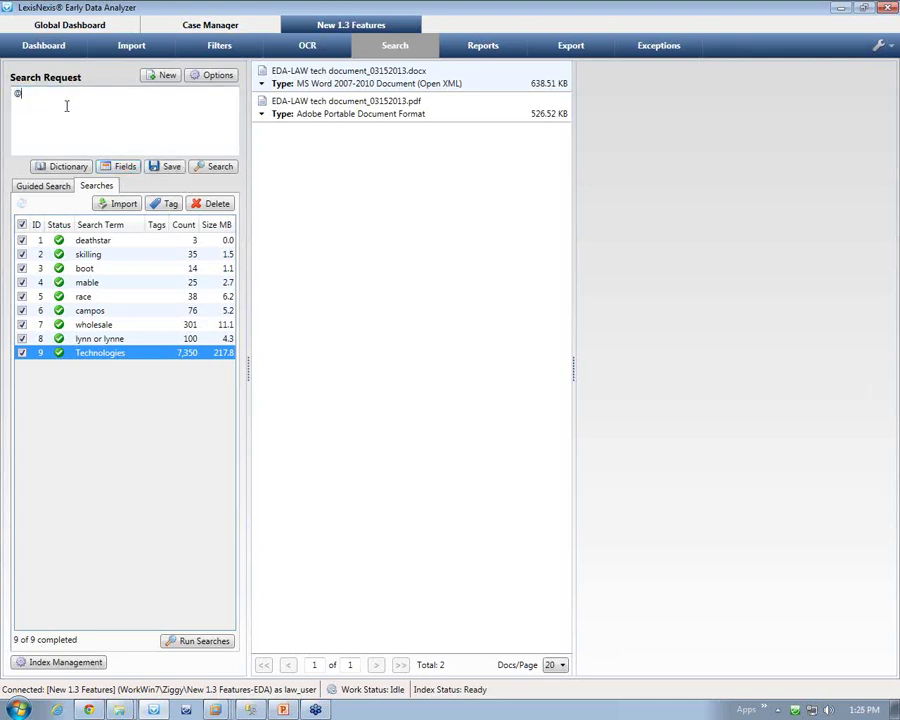
type(" $%^&*()_")
key("ctrl+a")
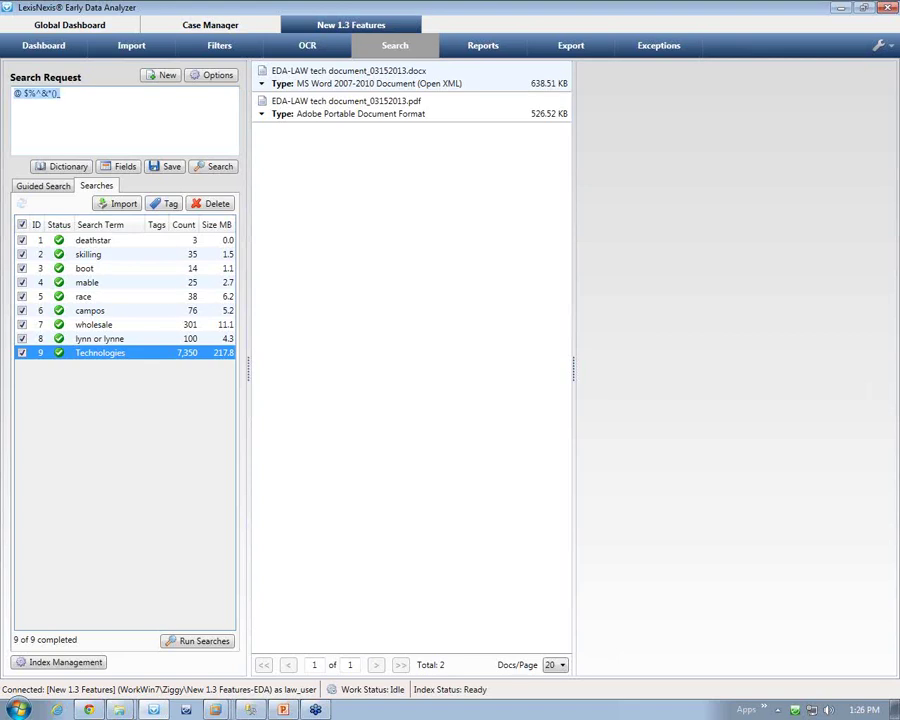
key("Delete")
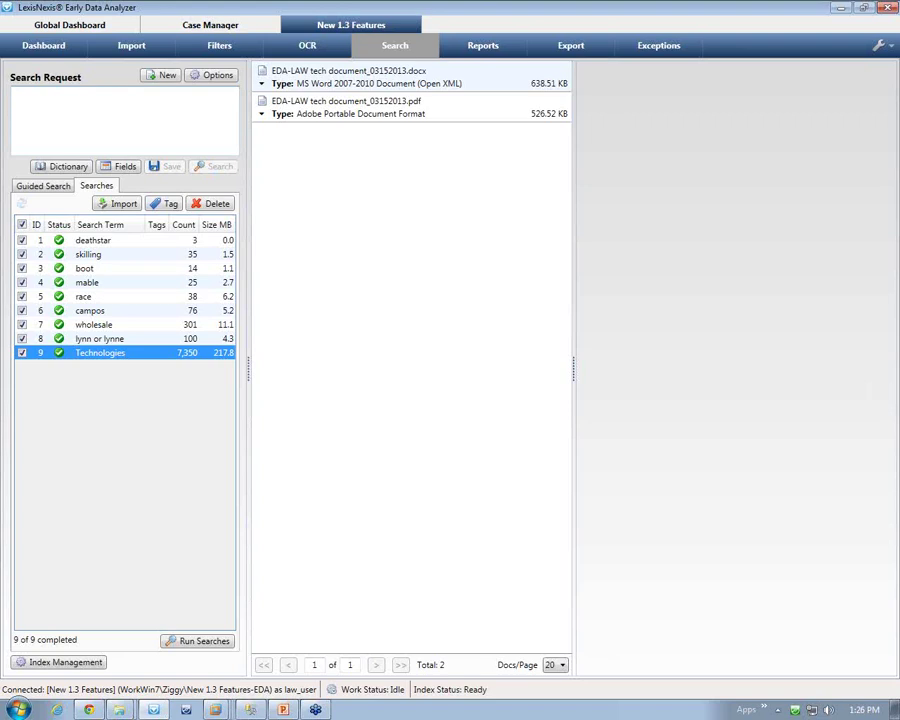
Step: Open the Program Files (x86)\Law50\DTConfig folder through the Run prompt
key("super+r")
type("c")
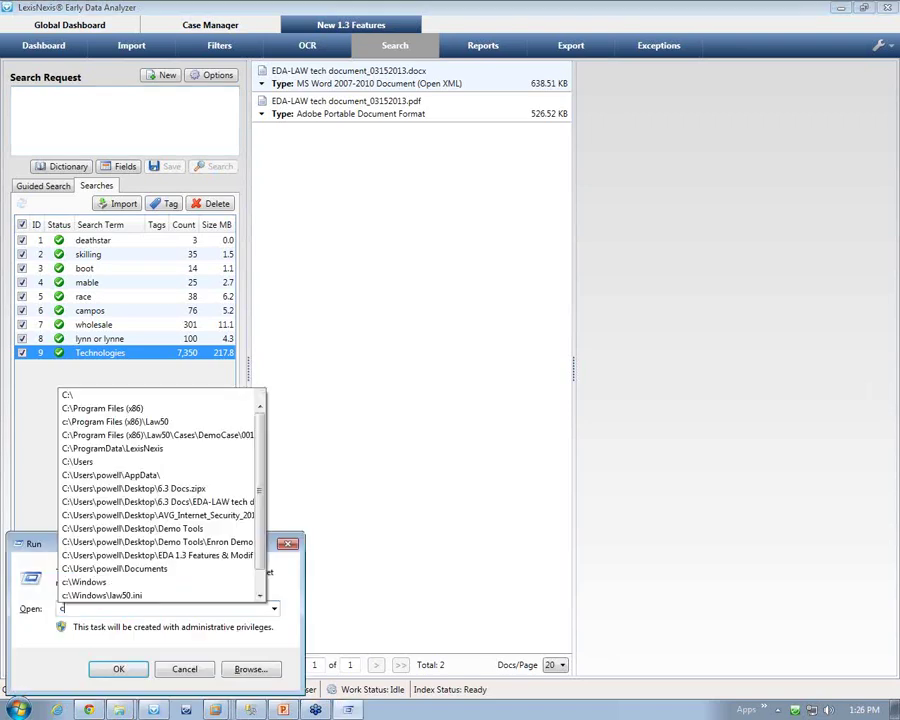
type(":\\pr")
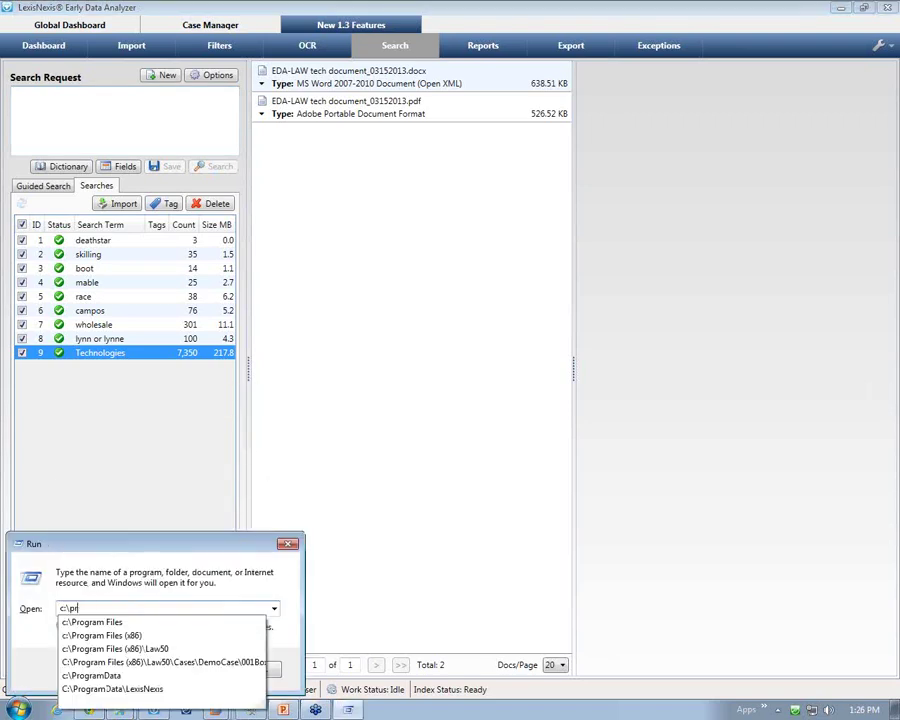
type("o")
key("Down")
key("Down")
key("Down")
type("\\d")
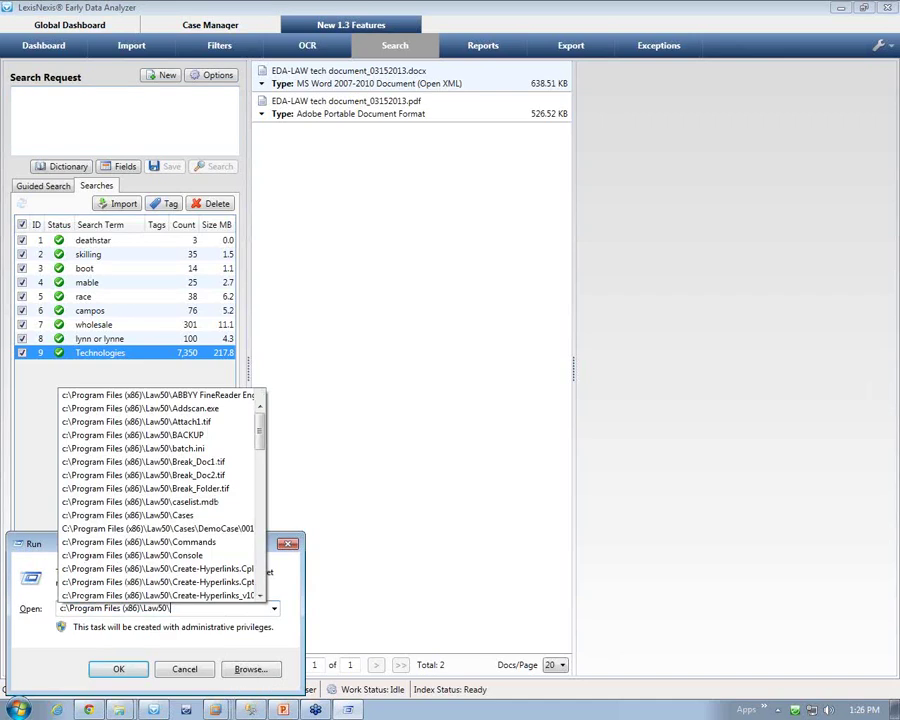
key("Down")
key("Down")
key("Down")
key("Down")
key("Down")
key("Return")
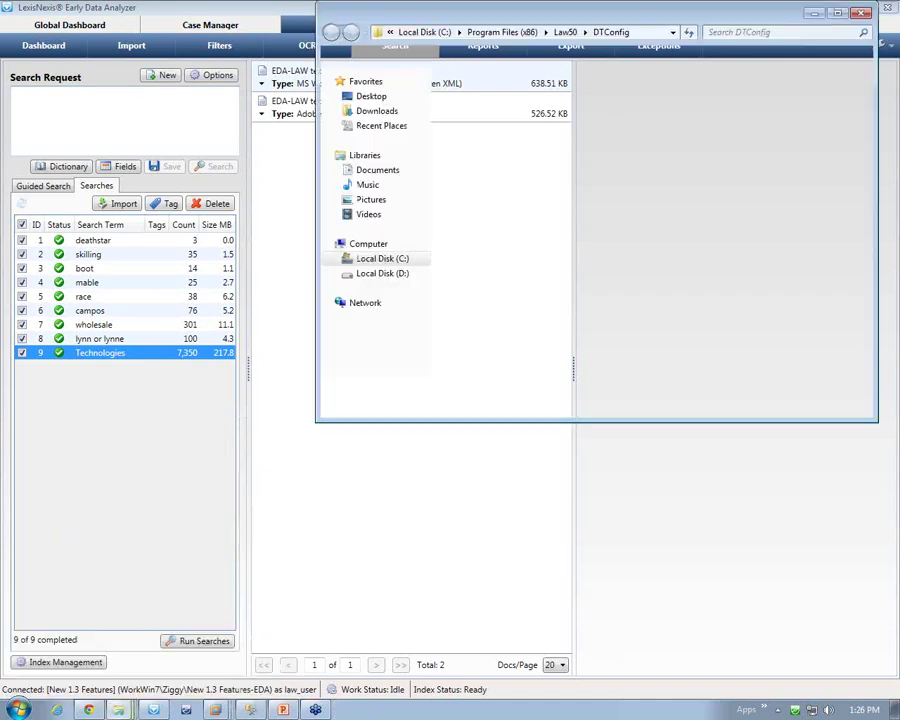
Step: Look through the noise.dat word list in TextPad, then close it
left_click(484, 186)
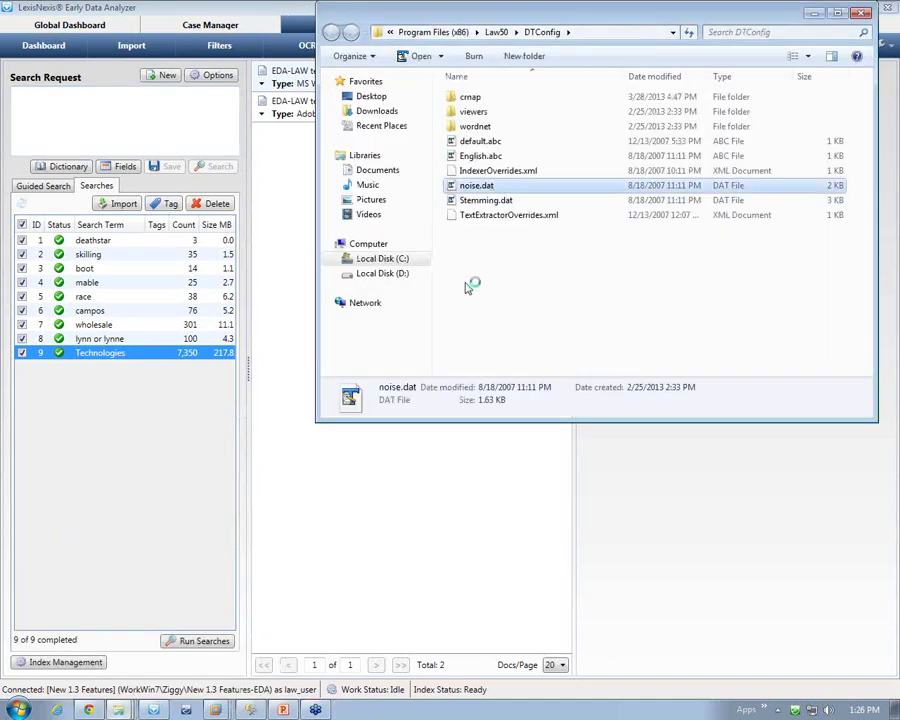
scroll(362, 305, "down", 20)
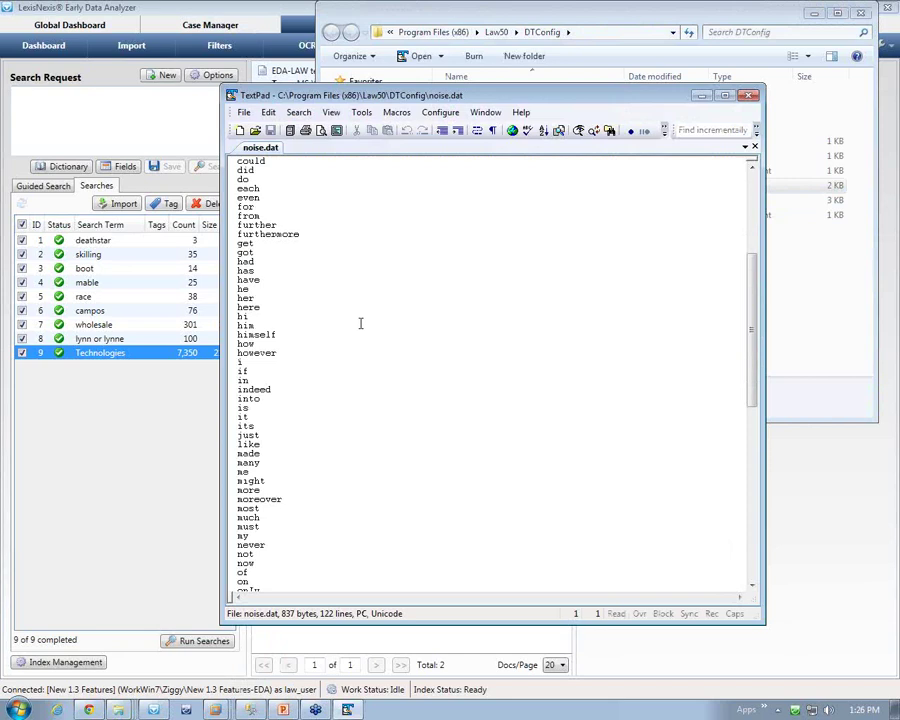
scroll(366, 322, "down", 8)
key("alt+F4")
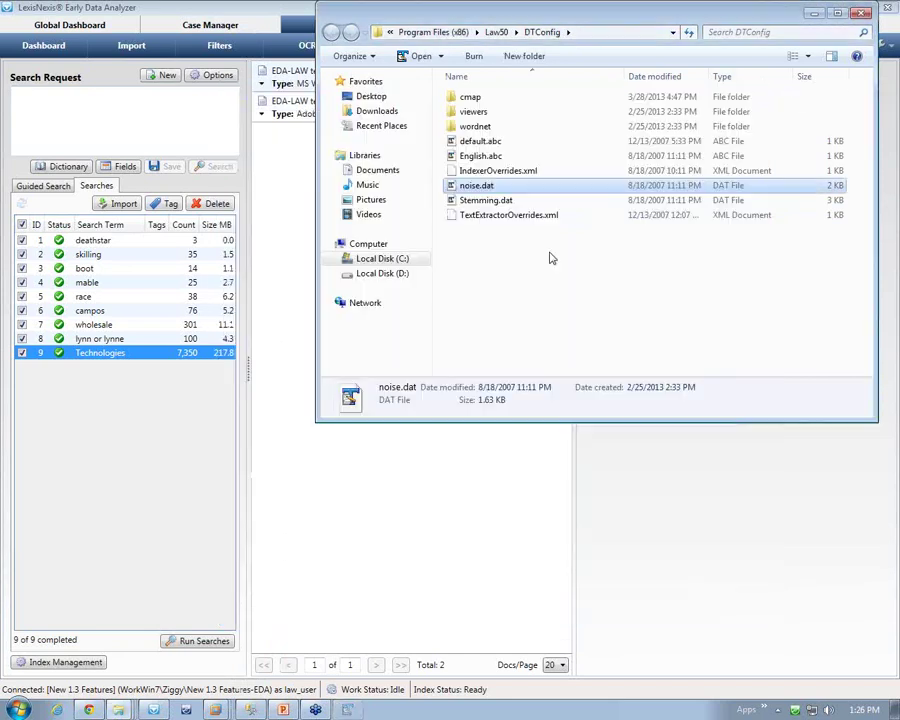
double_click(478, 141)
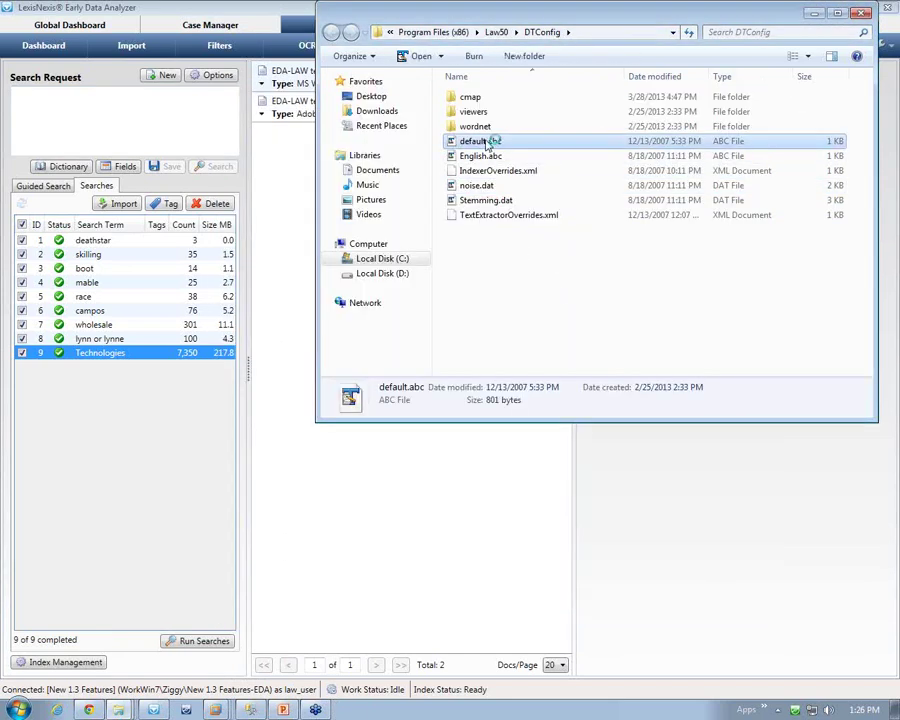
scroll(362, 330, "down", 12)
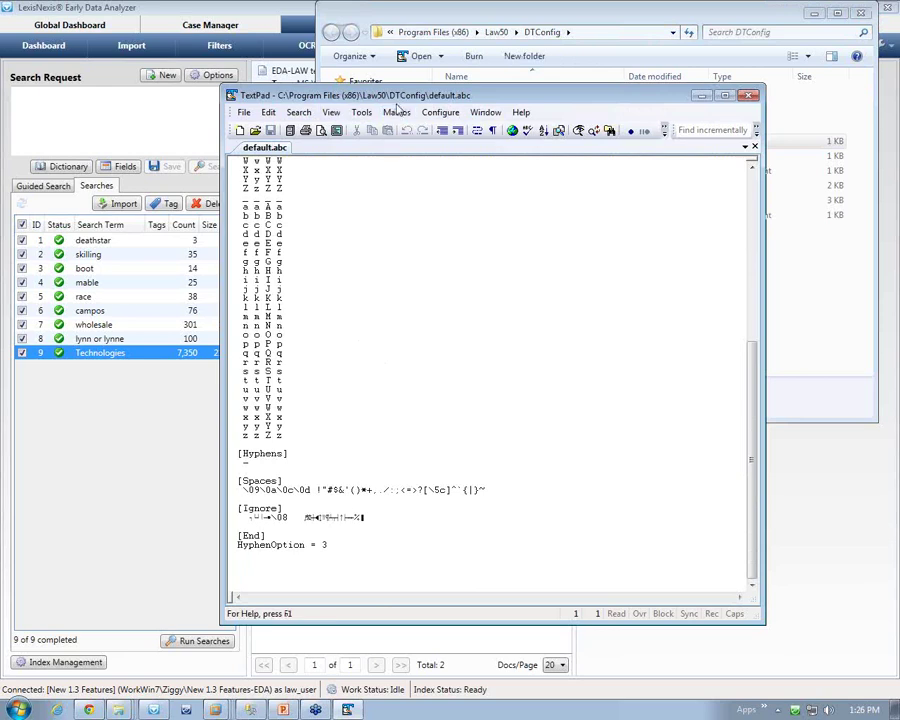
left_click_drag(276, 93, 206, 285)
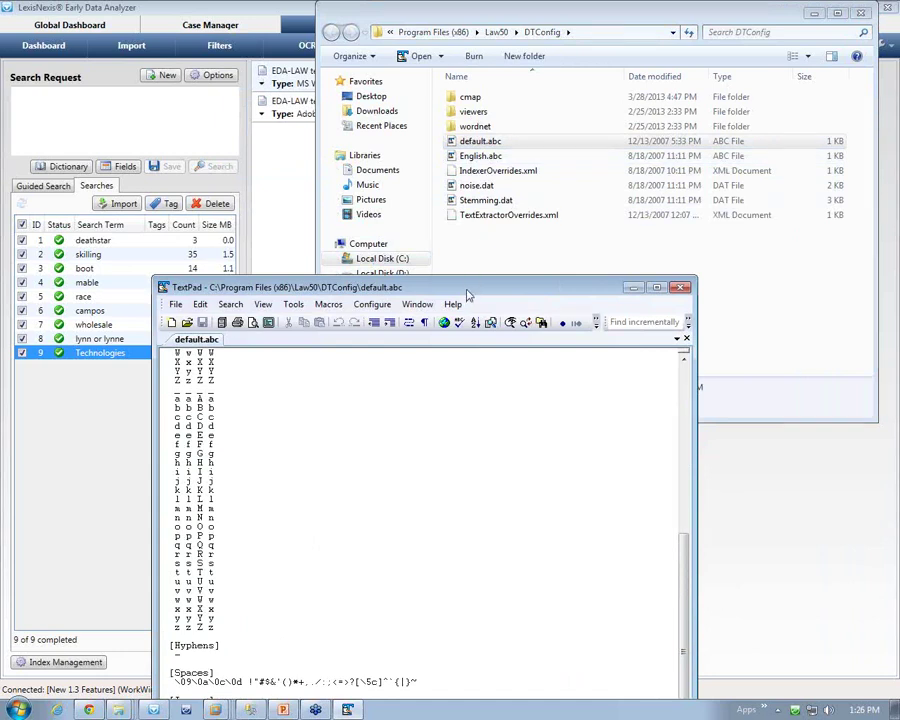
left_click_drag(468, 288, 483, 104)
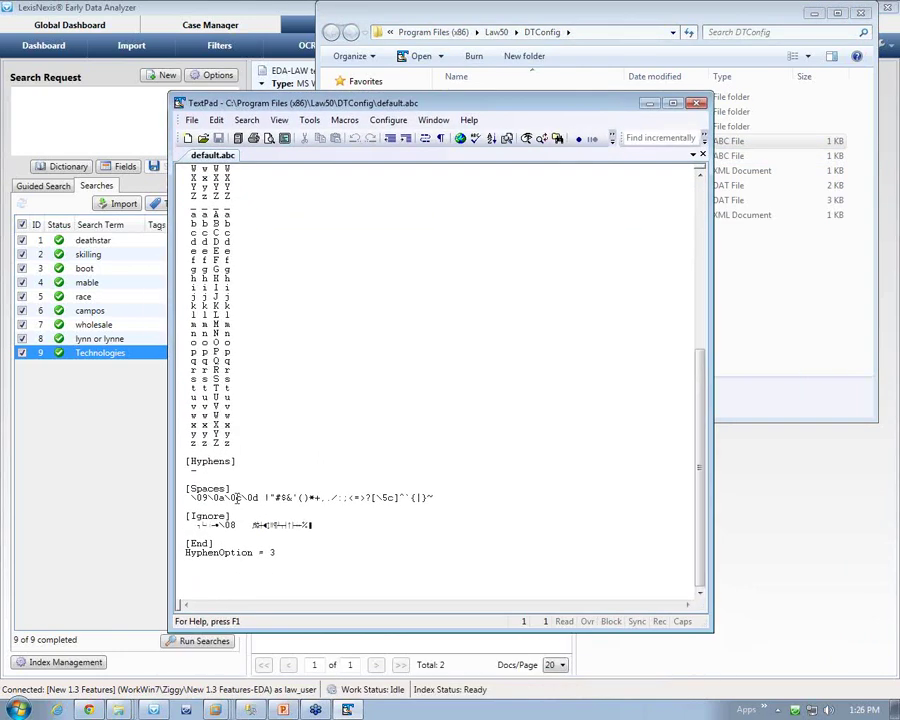
left_click_drag(271, 497, 363, 497)
left_click(353, 499)
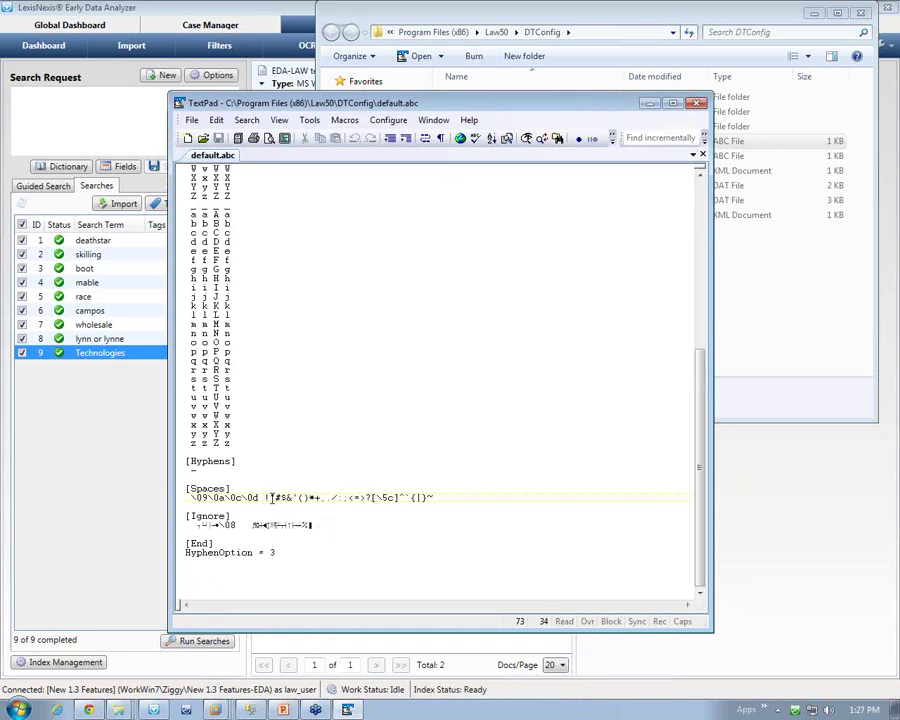
left_click(276, 497)
key("Delete")
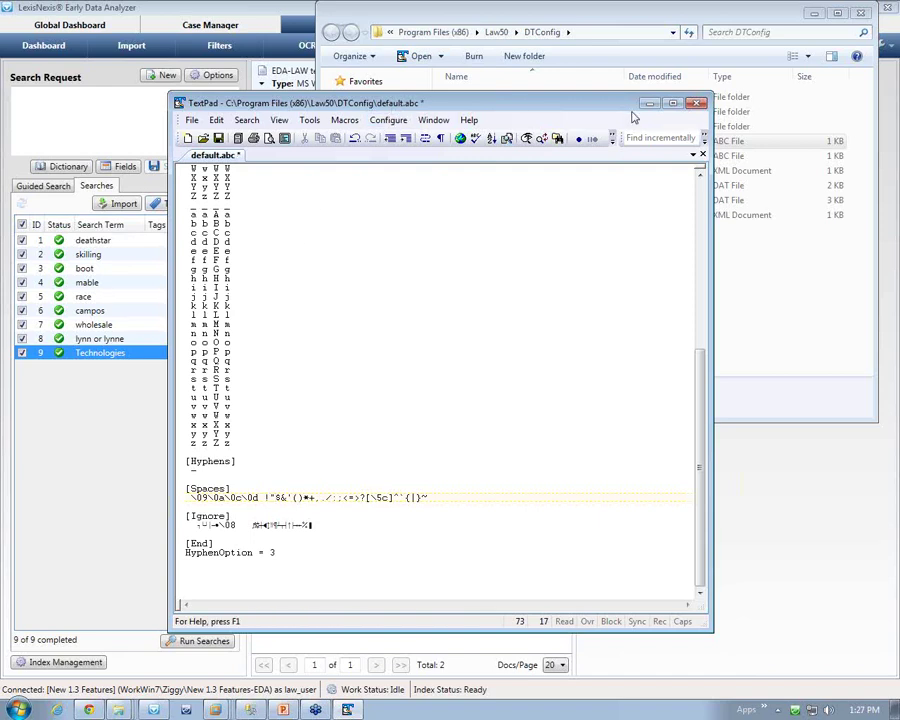
left_click(697, 103)
left_click(450, 398)
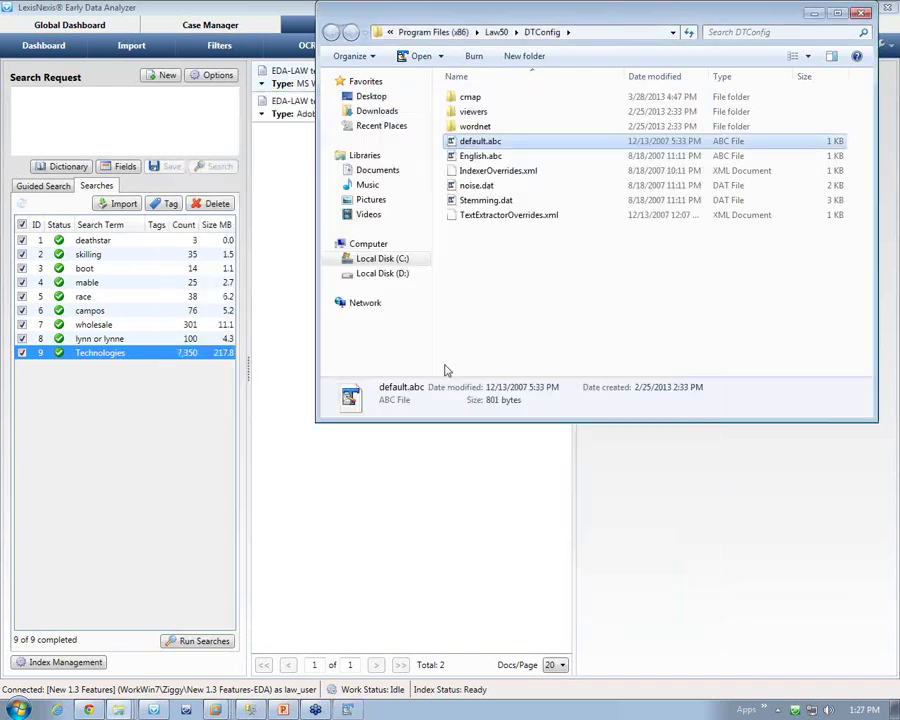
Step: Rebuild index 0 from Index Management in Early Data Analyzer
left_click(158, 462)
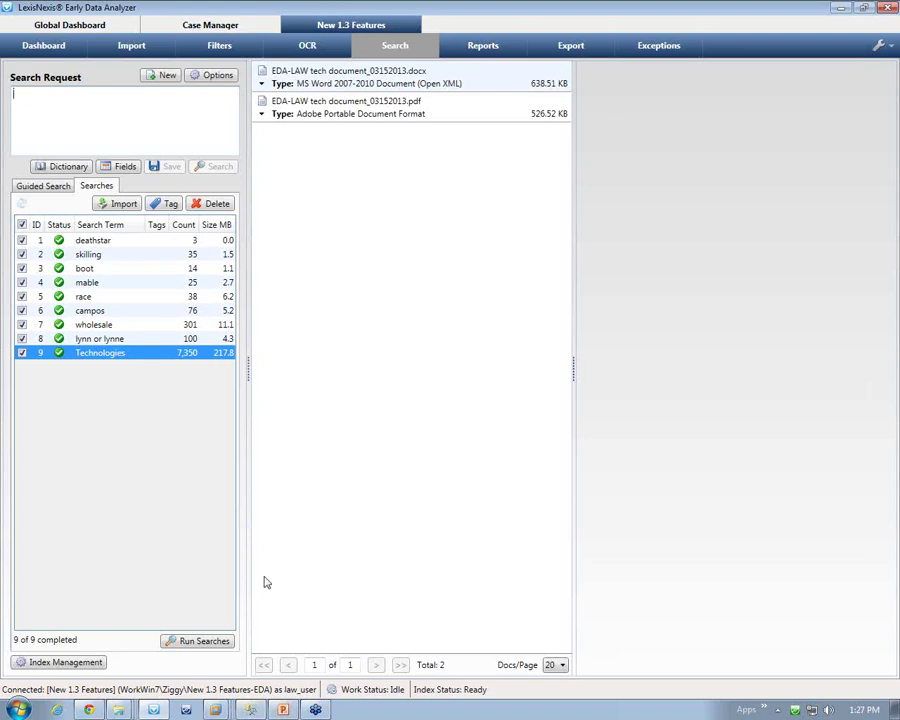
left_click(72, 663)
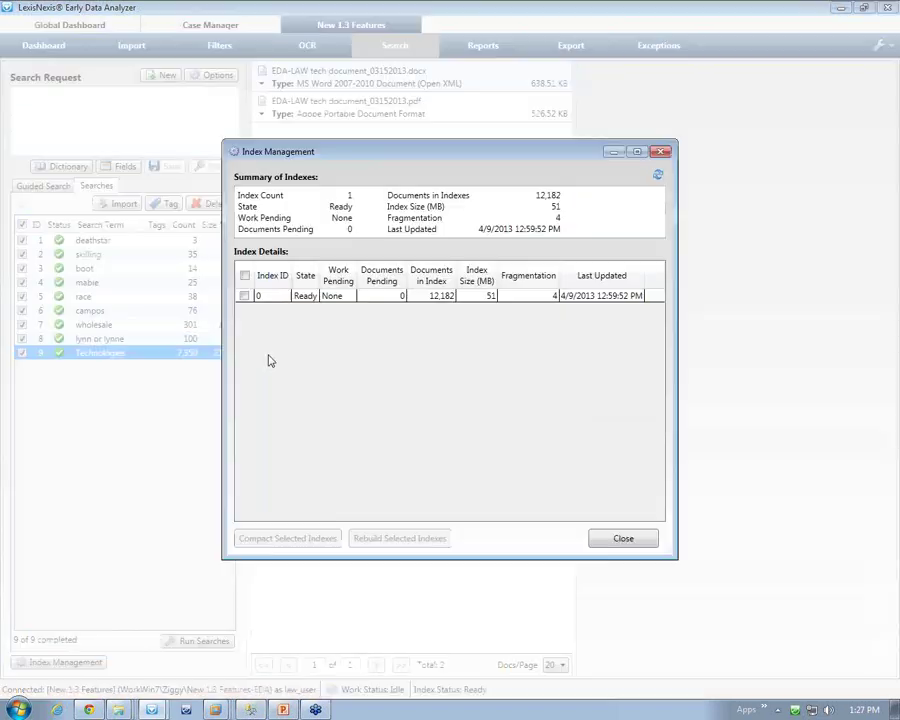
left_click(245, 297)
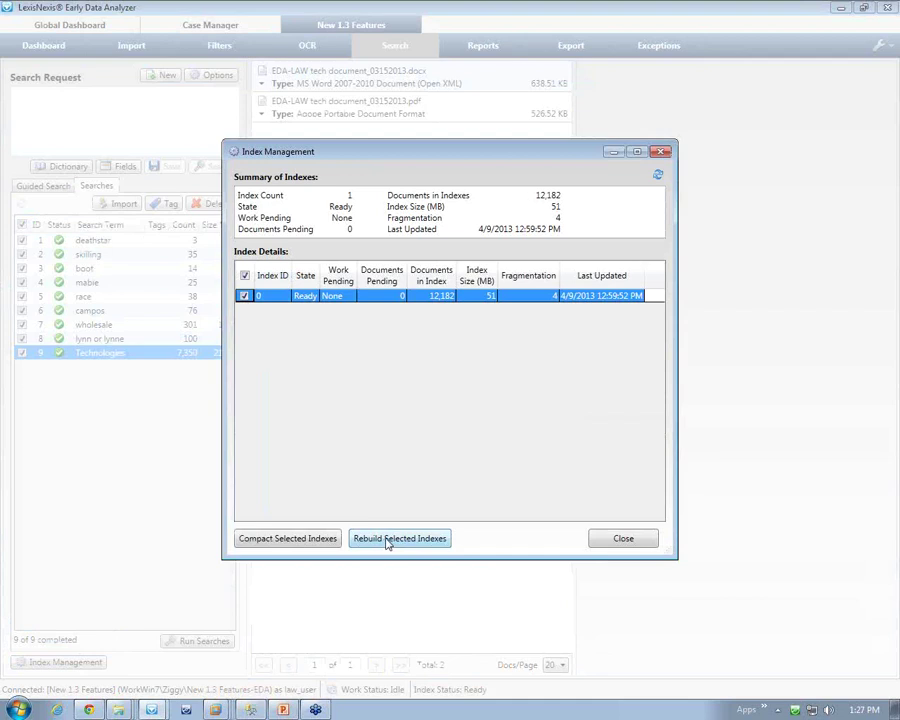
left_click(623, 539)
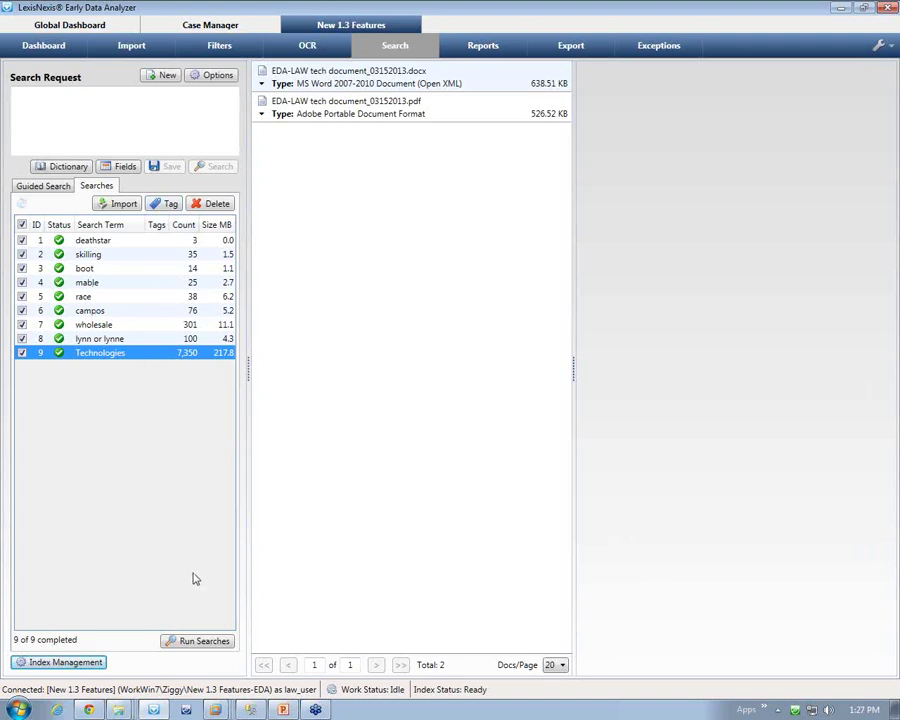
Step: Open and close Search Options, then dismiss the invalid search warning to restore the skilling search
left_click(211, 75)
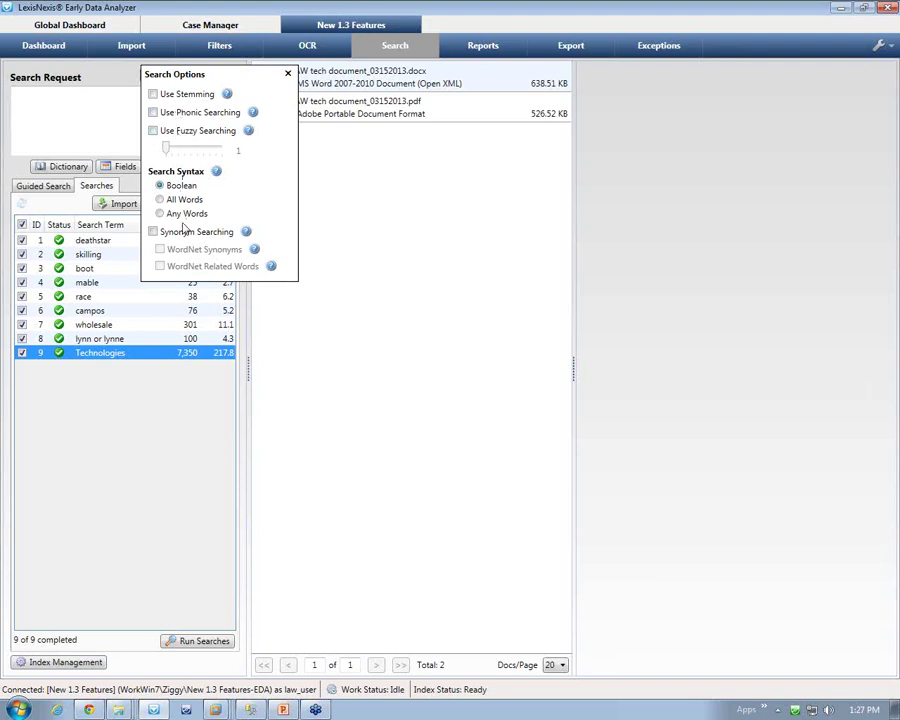
left_click(288, 74)
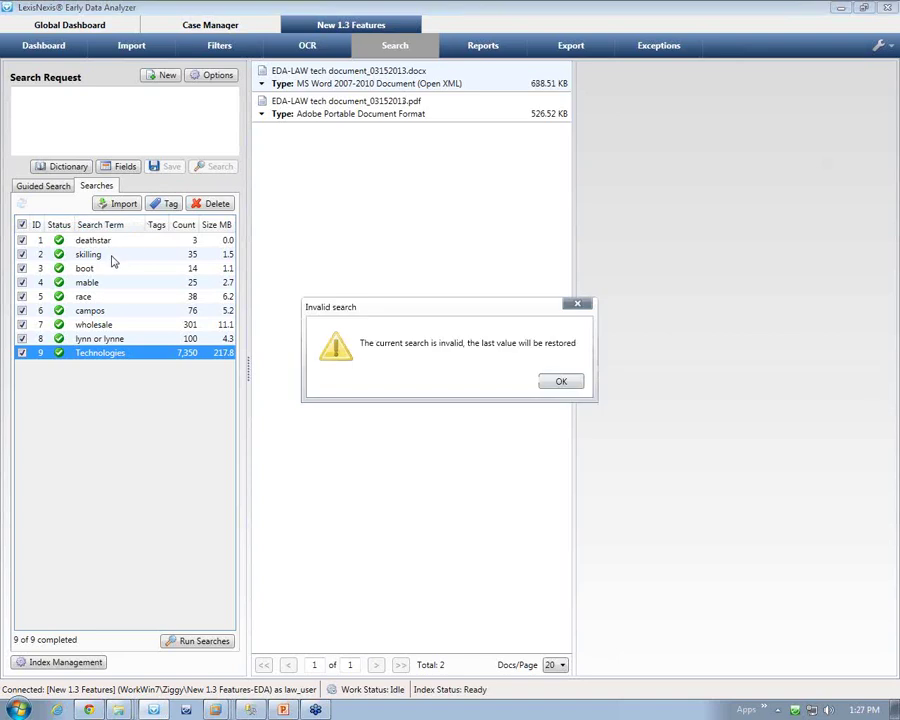
left_click(558, 383)
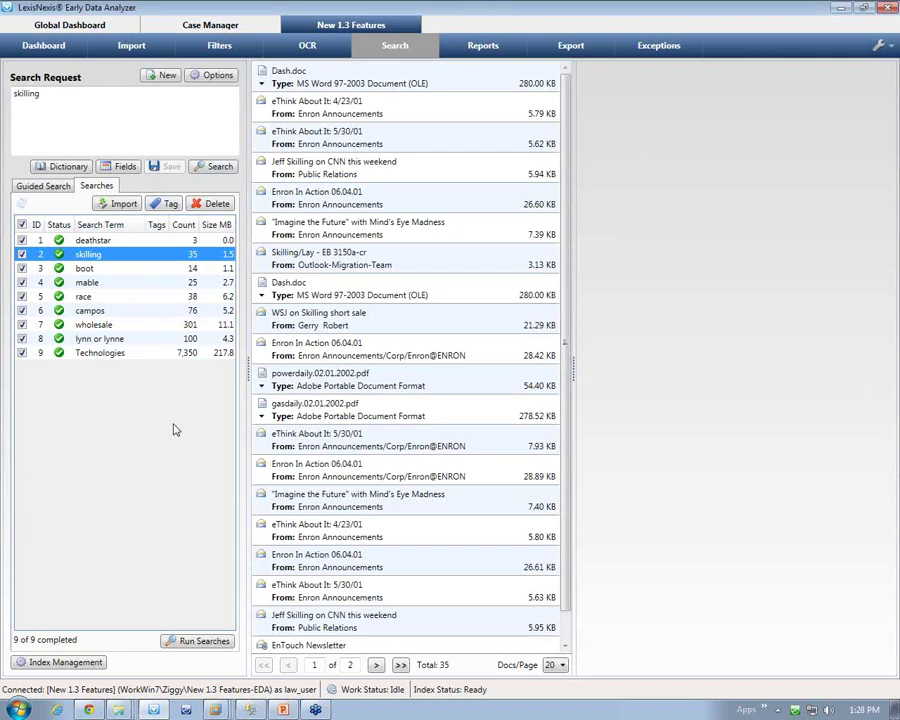
Step: Open the custodian priority editor of the Duplicate Document Filter on the Filters page
left_click(133, 46)
left_click(219, 45)
left_click(155, 145)
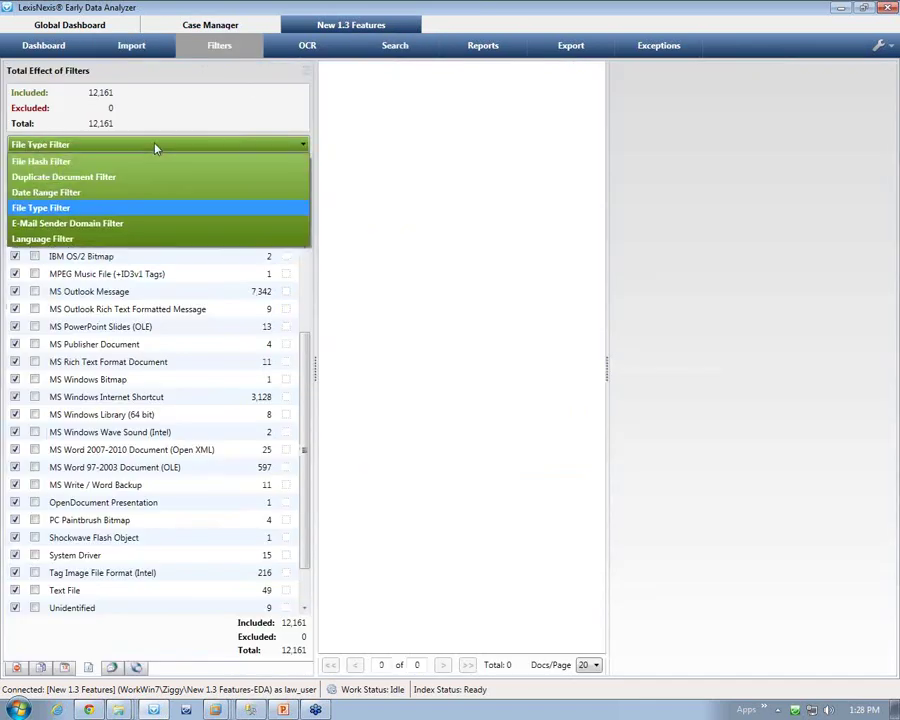
left_click(100, 176)
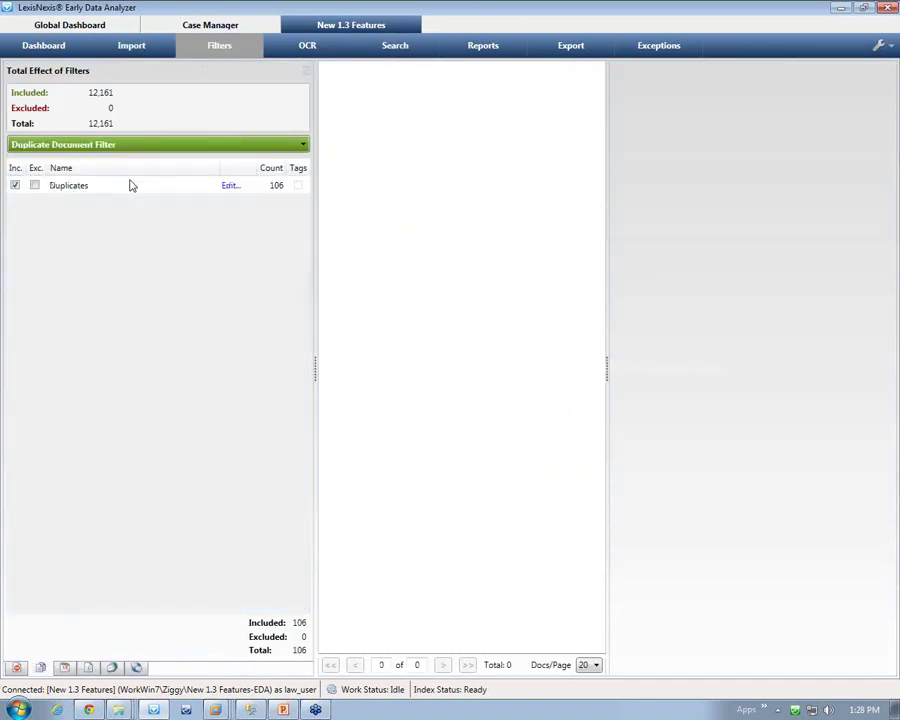
left_click(228, 188)
Step: Move the second custodian to the top of the deduplication priority and save it
left_click(343, 330)
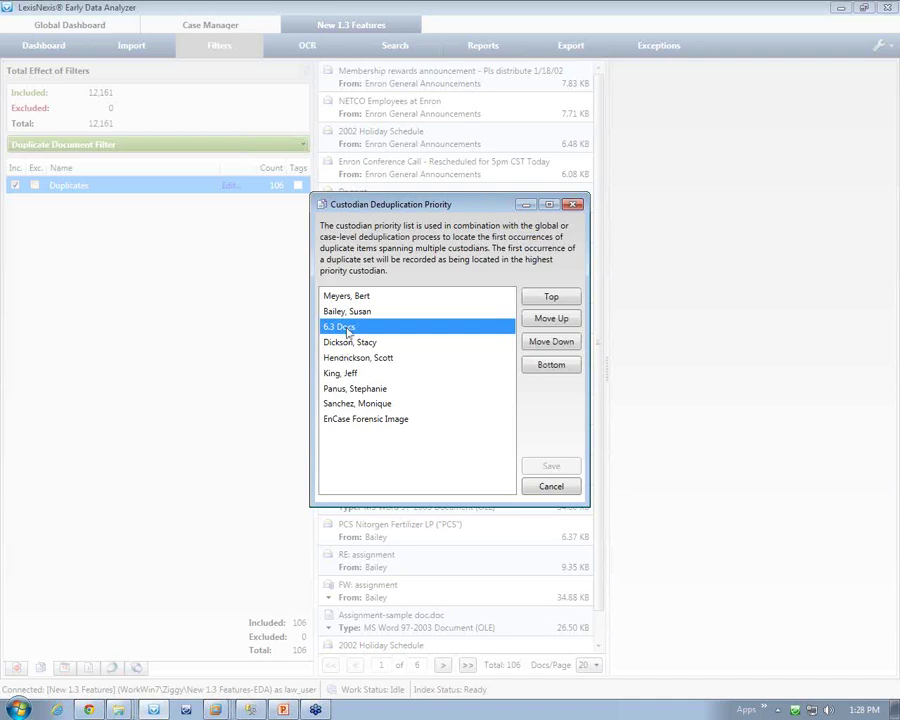
left_click(345, 311)
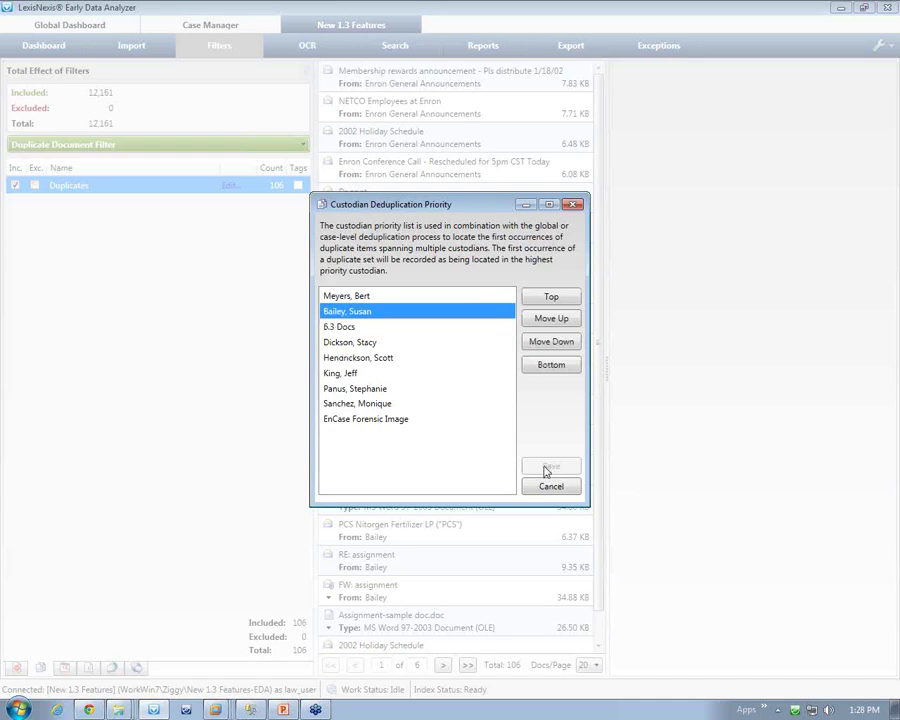
left_click(362, 303)
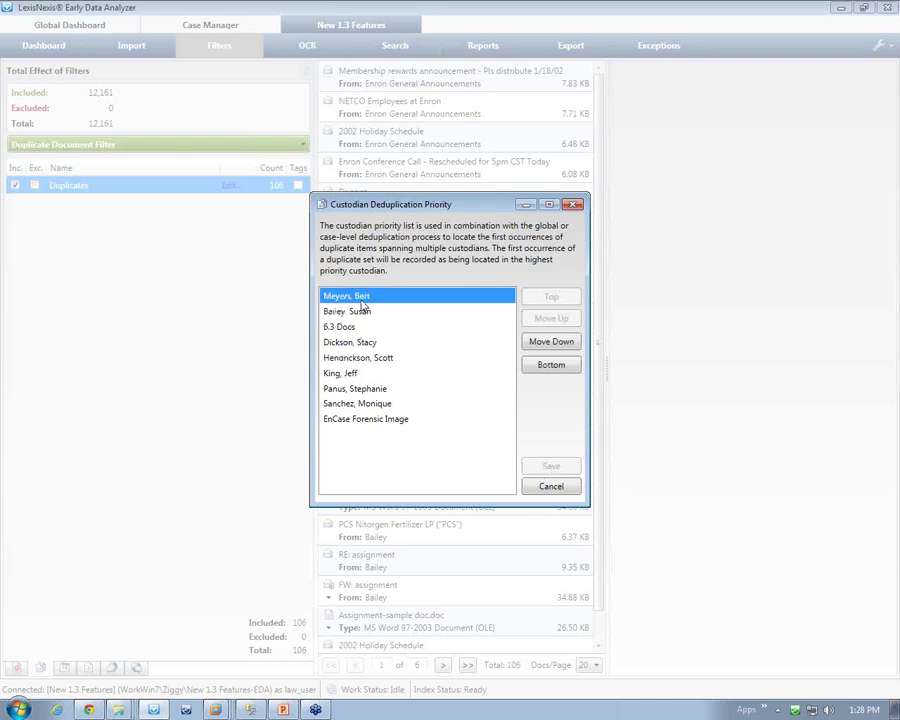
left_click(362, 310)
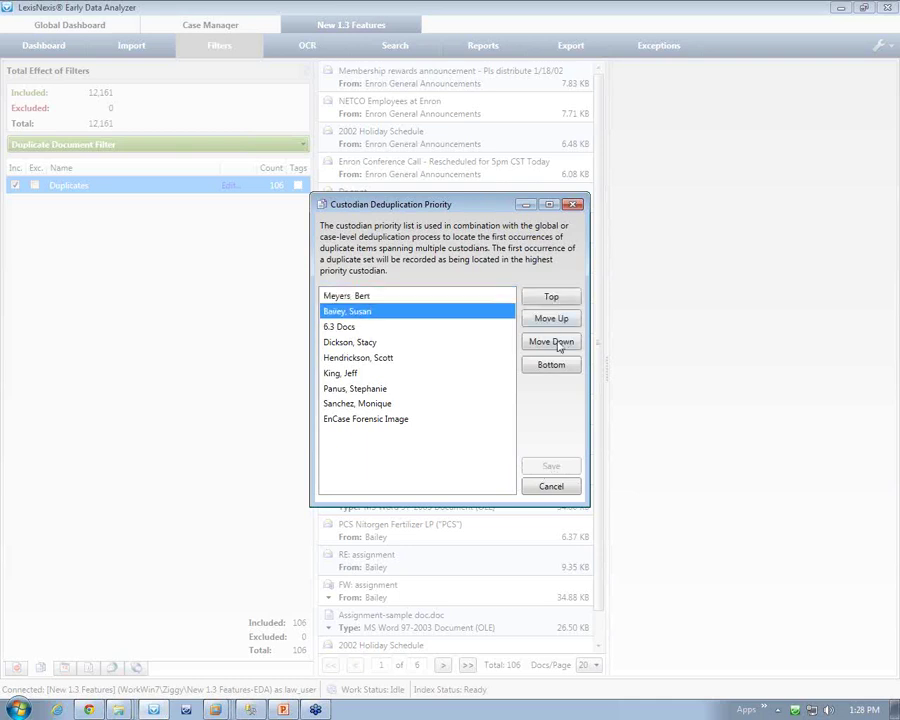
left_click(551, 299)
left_click(553, 466)
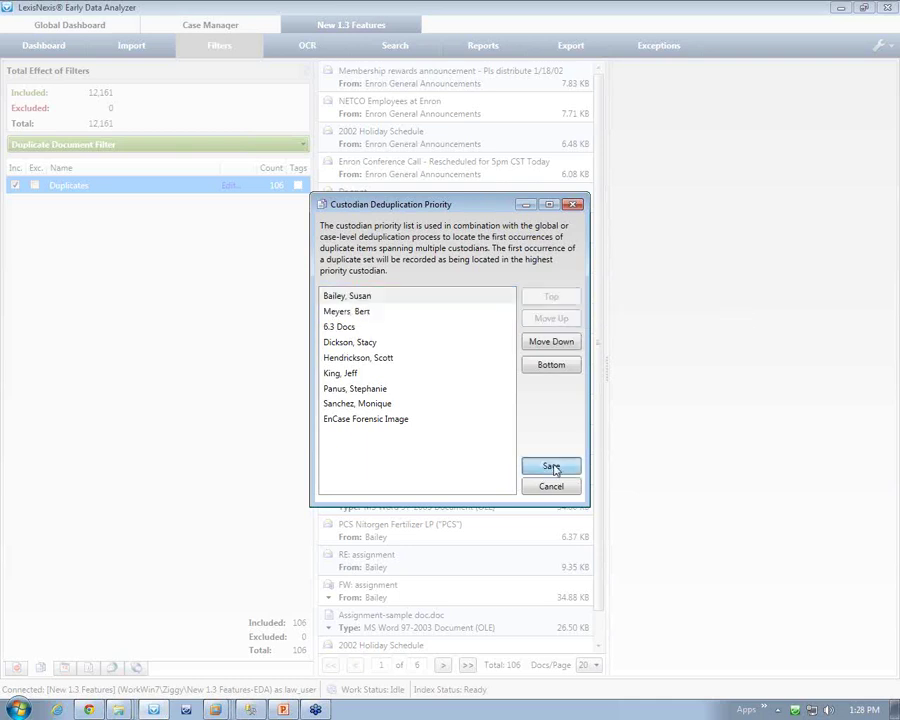
left_click(150, 46)
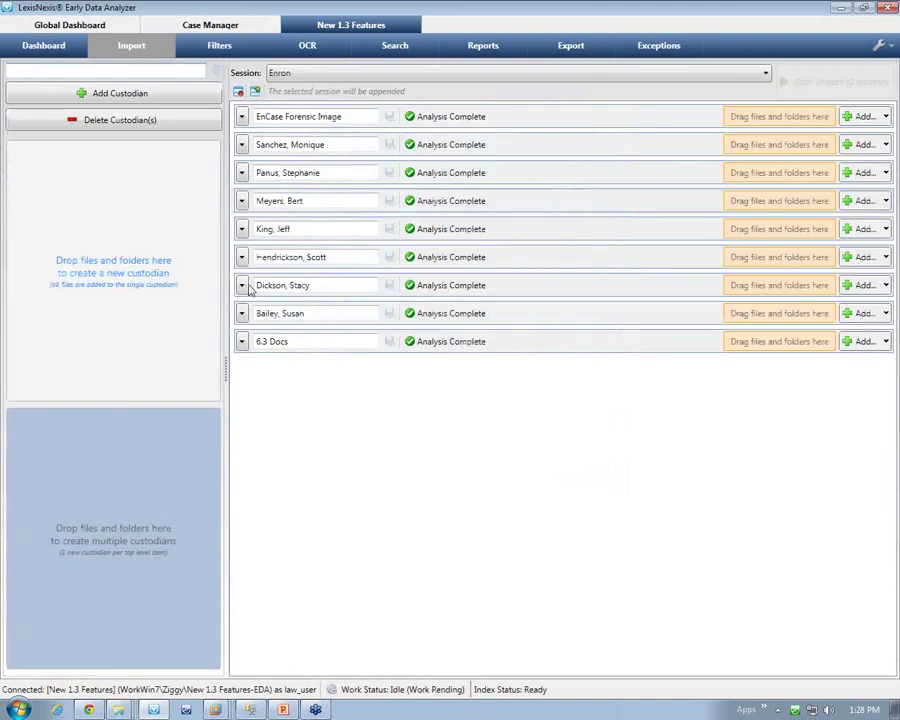
Step: Expand one custodian's import statistics, collapse them again, and return to the skilling search results
left_click(241, 200)
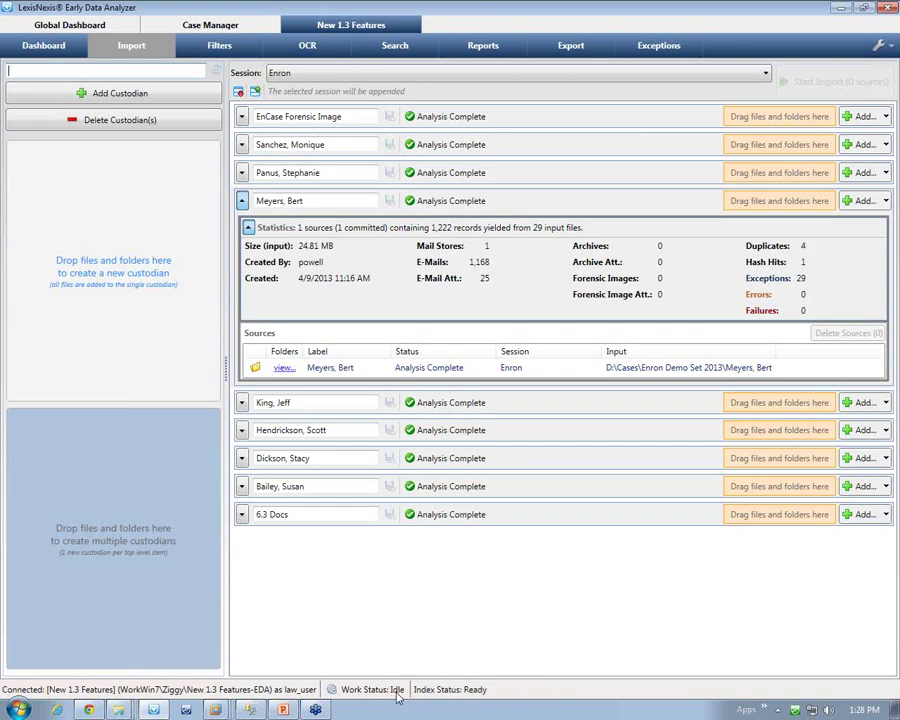
left_click(808, 253)
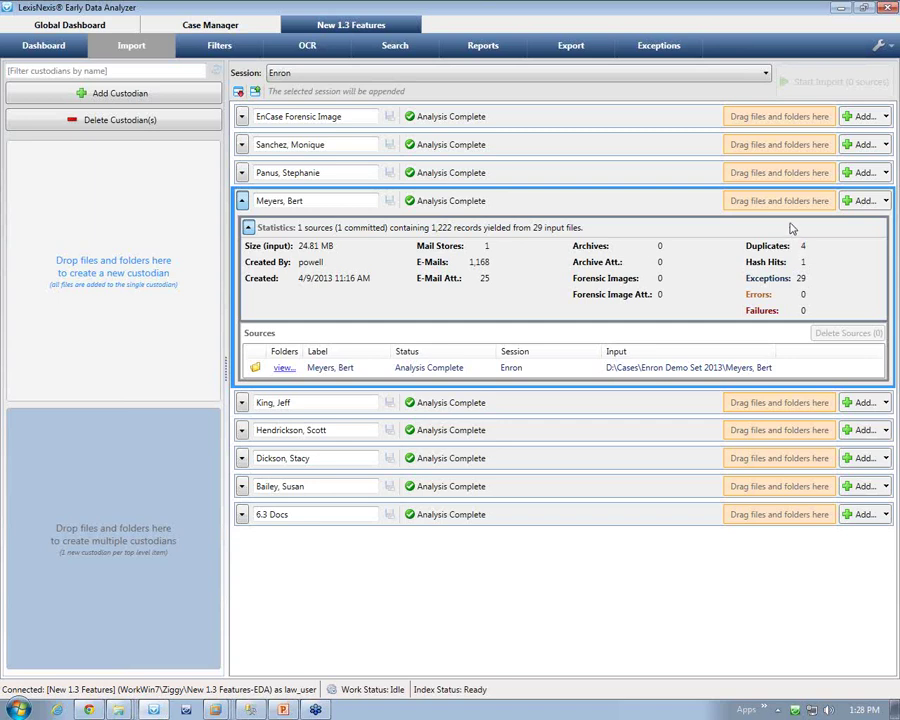
left_click(242, 203)
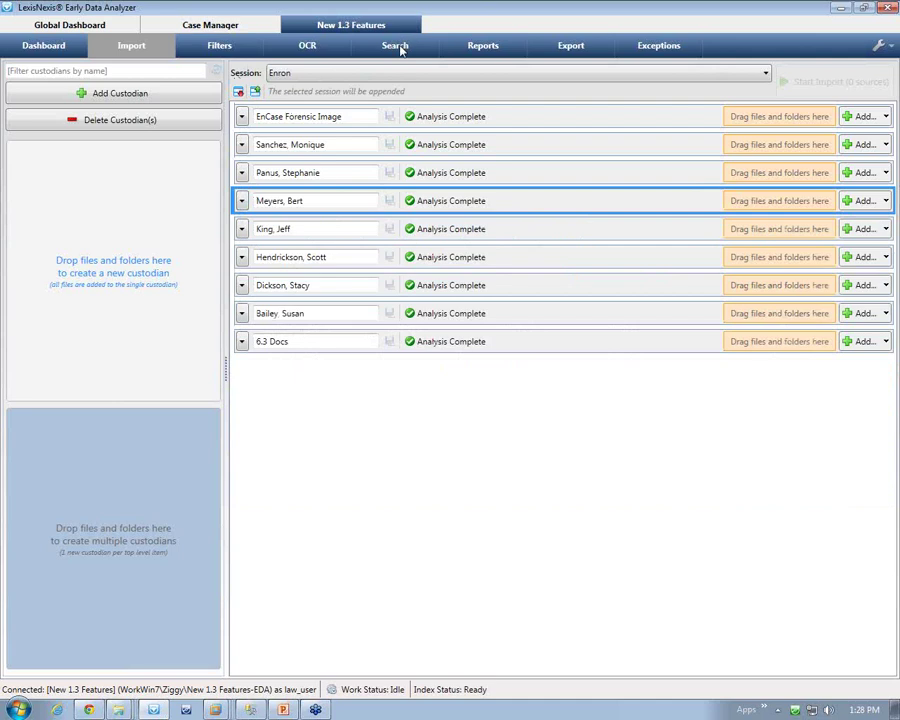
left_click(397, 46)
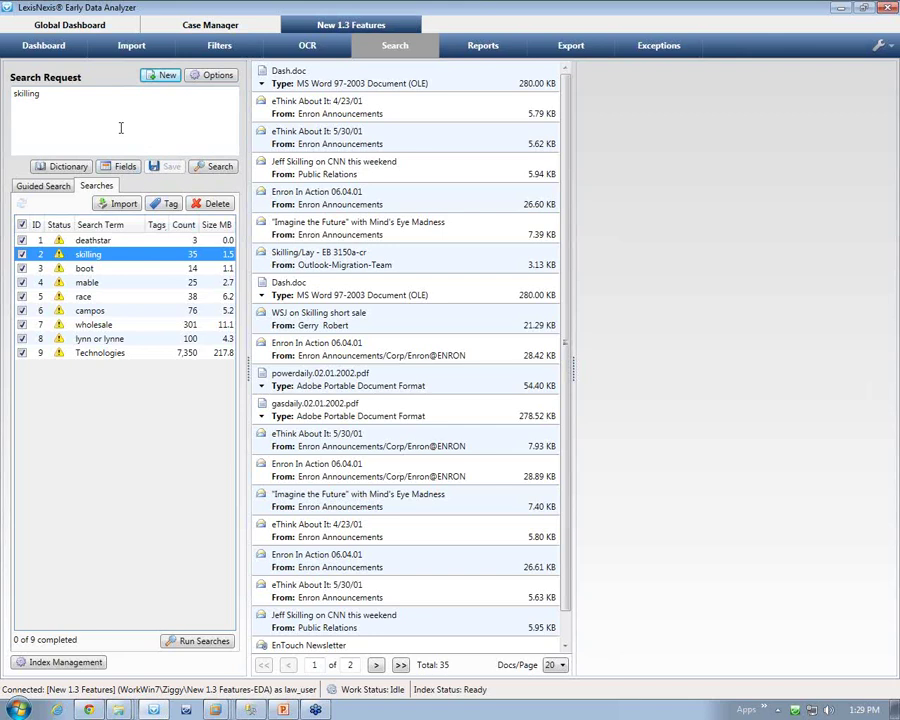
Step: Rerun the nine out-of-date saved searches, check the skilling results, and start a blank search request
left_click(472, 46)
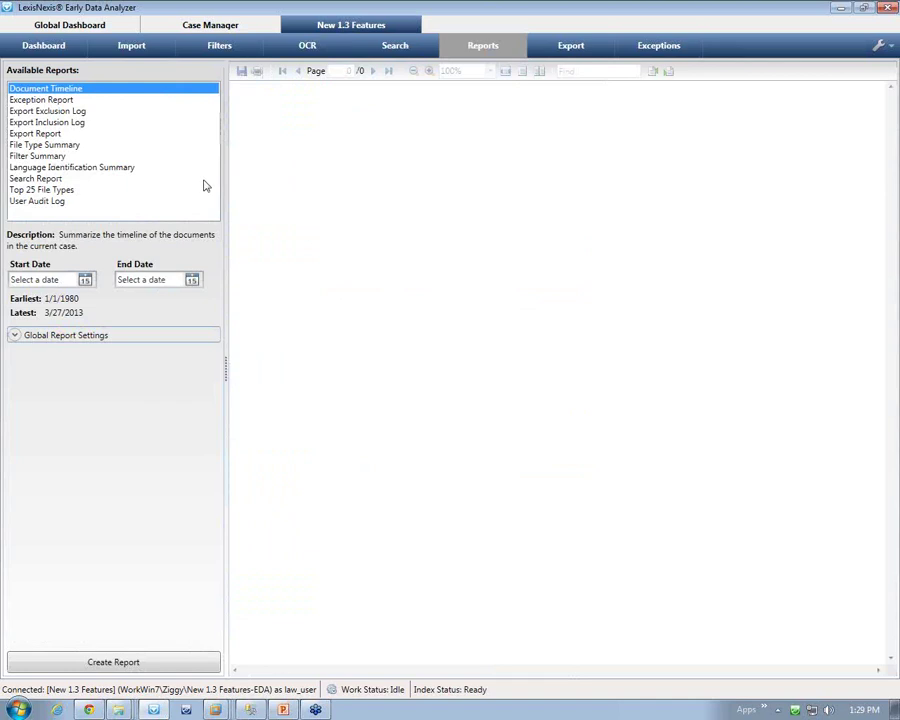
left_click(413, 47)
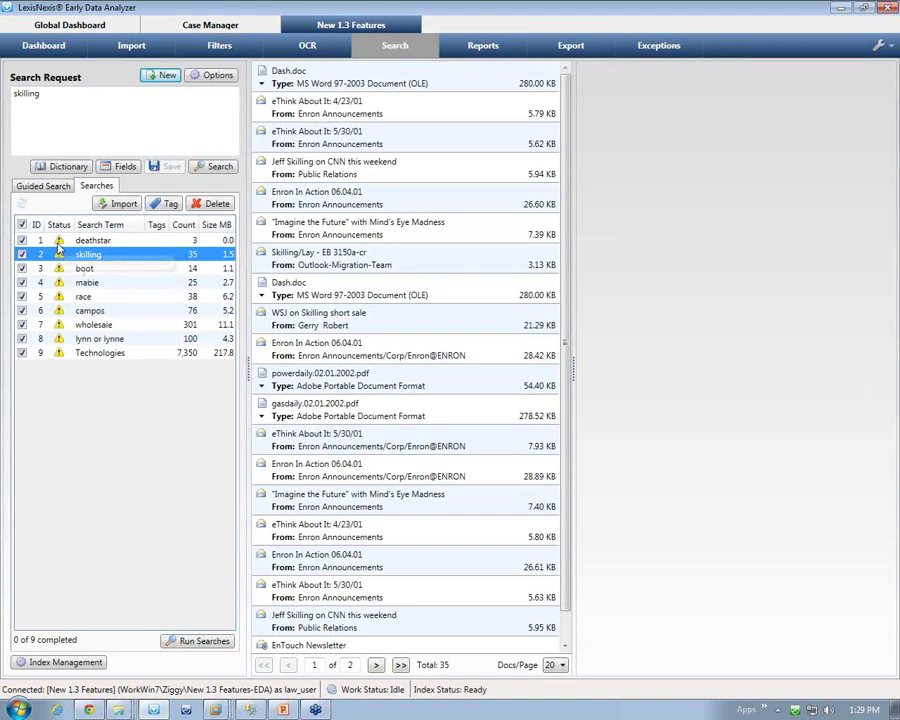
mouse_move(58, 249)
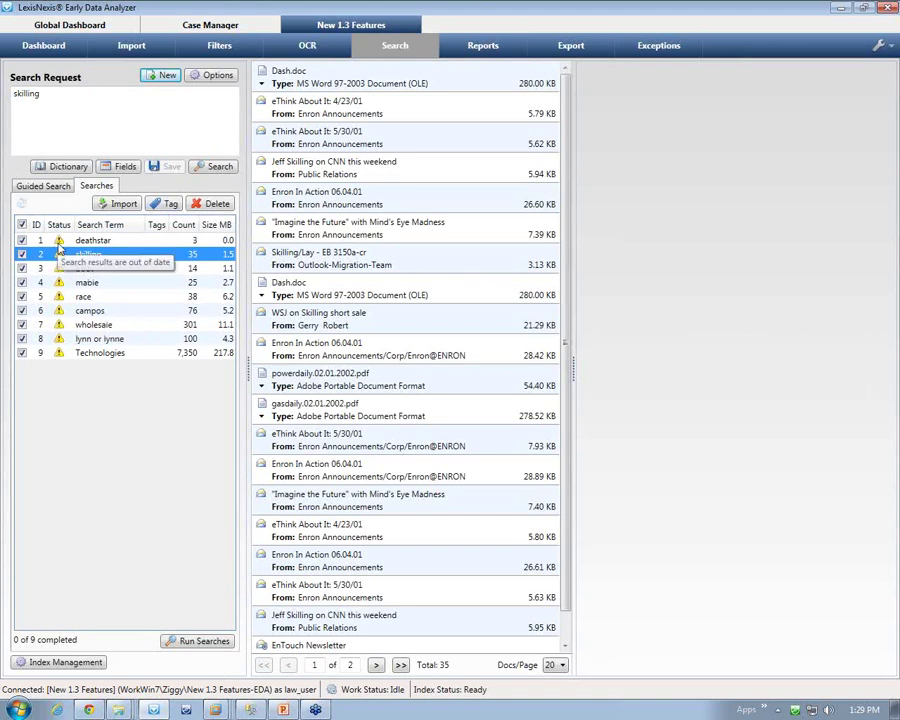
left_click(200, 640)
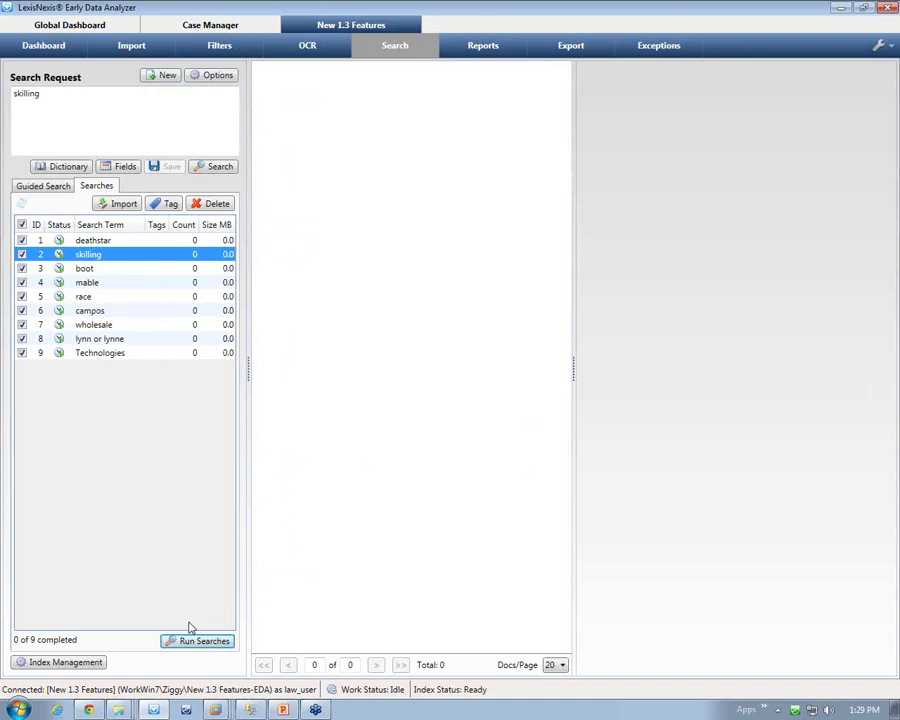
left_click(190, 630)
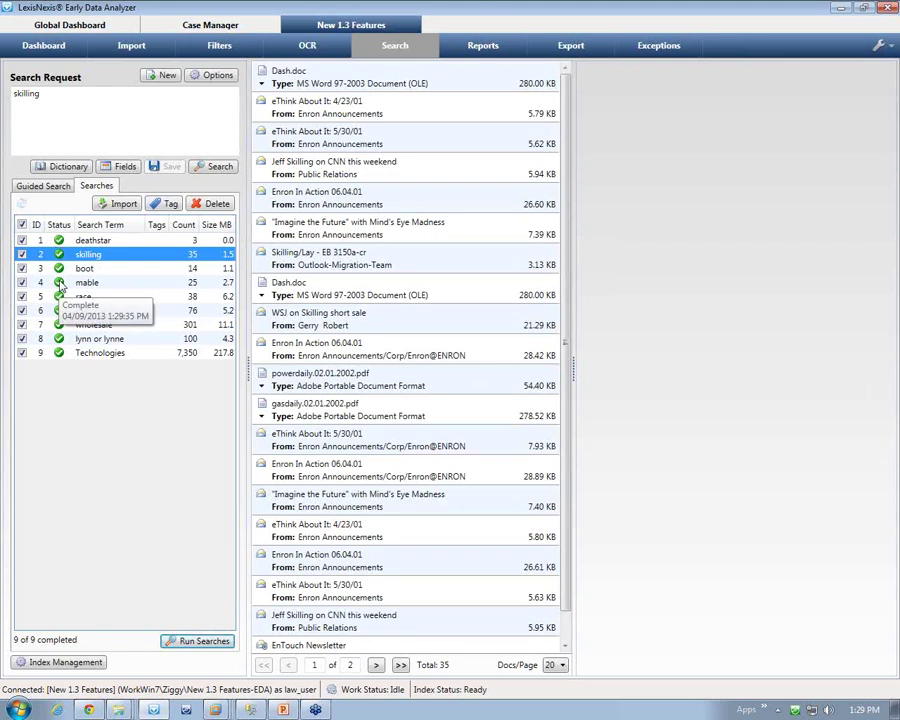
left_click(160, 75)
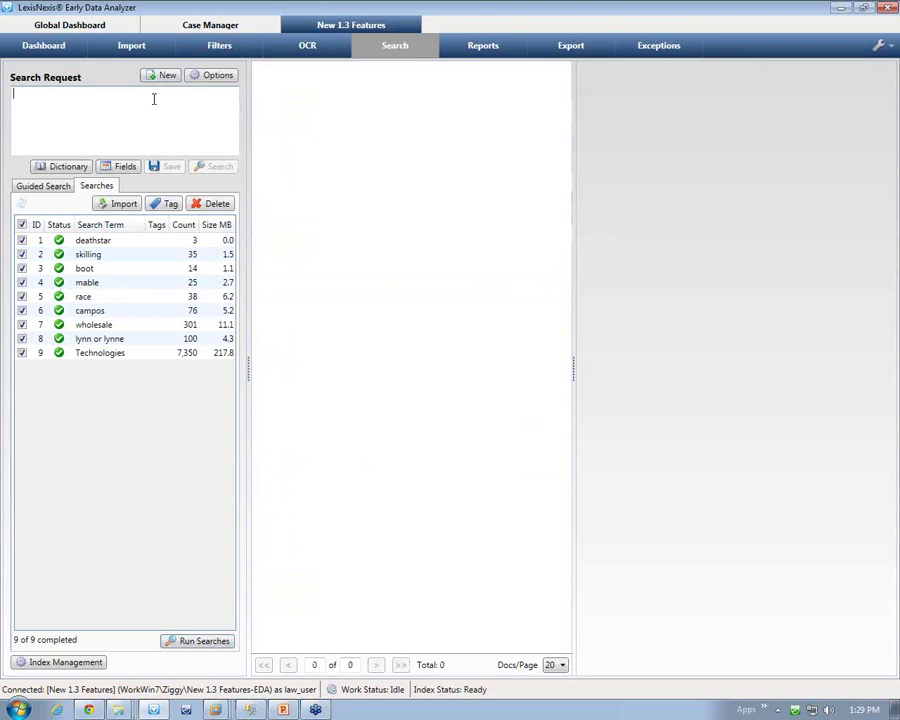
Step: Save a new search for the term LAW
type("LAW")
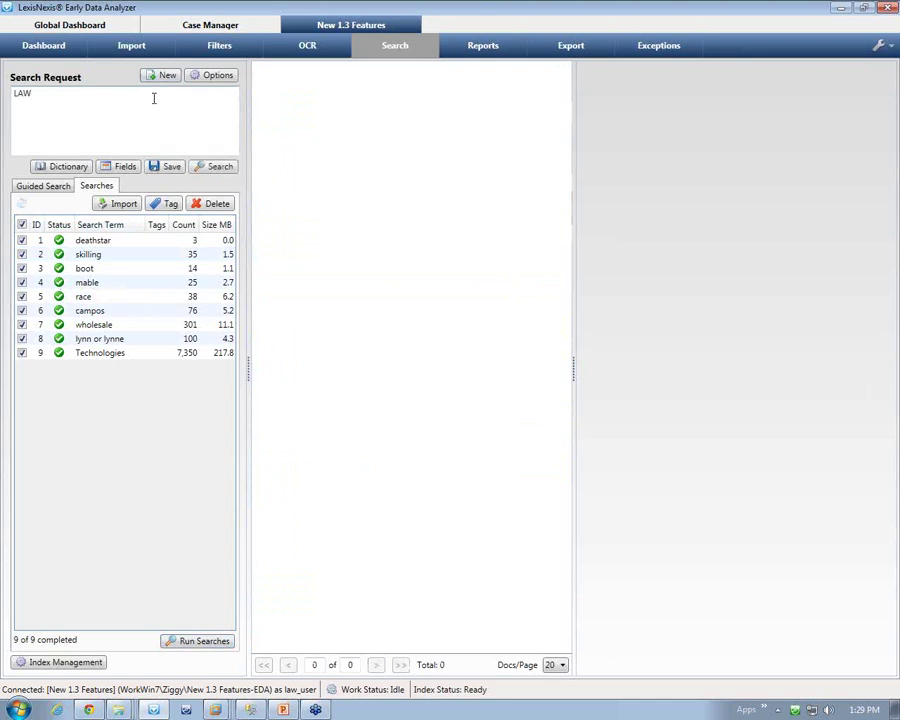
left_click(155, 75)
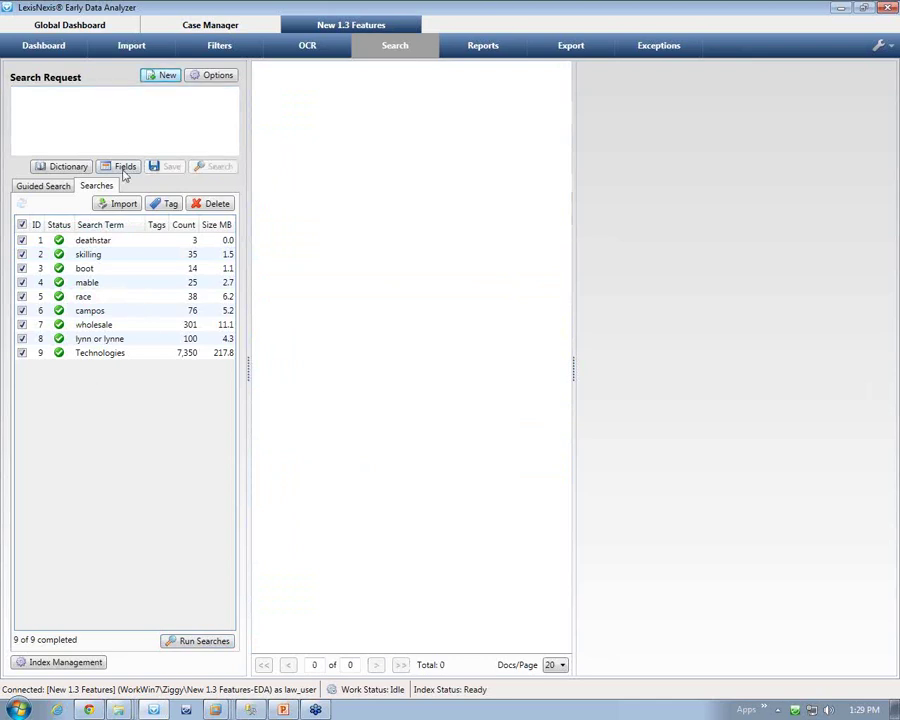
left_click(121, 131)
type("LAW")
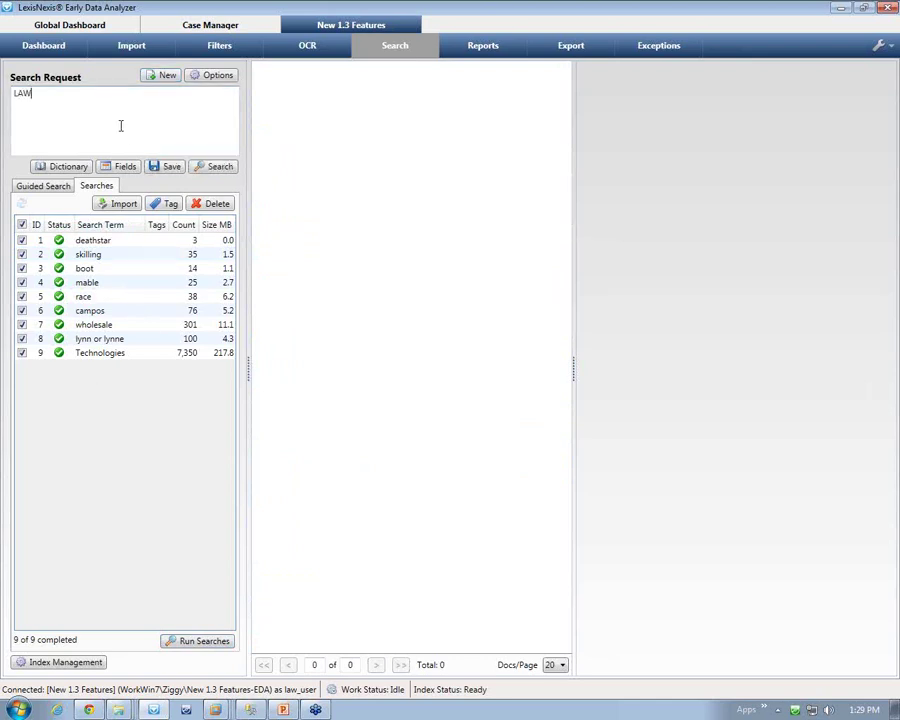
left_click(153, 170)
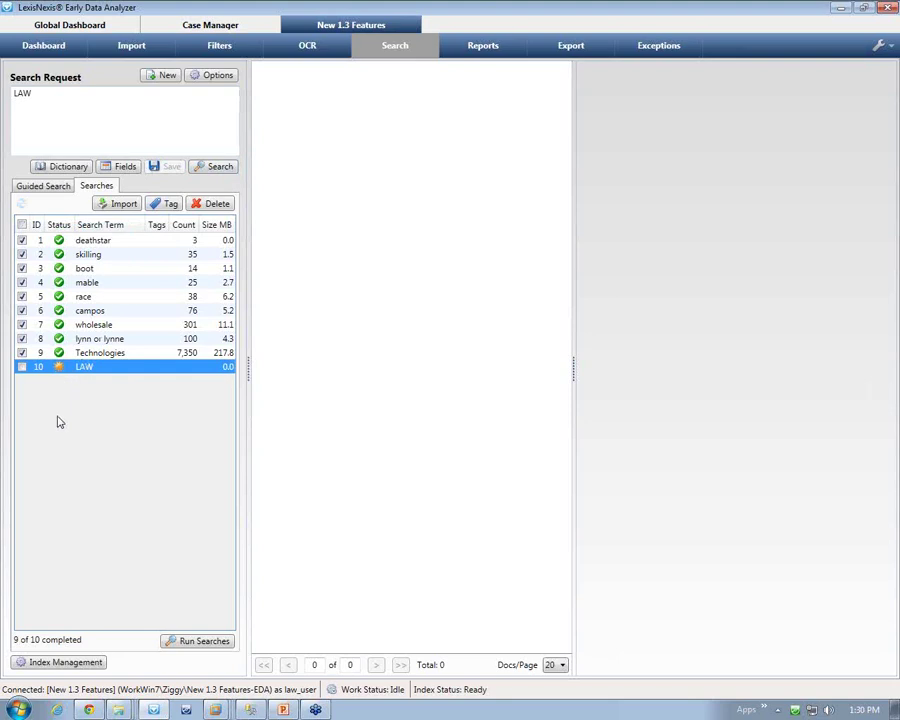
Step: Delete the nine earlier saved searches, keeping only LAW
mouse_move(60, 362)
left_click(22, 367)
key("Delete")
left_click(486, 380)
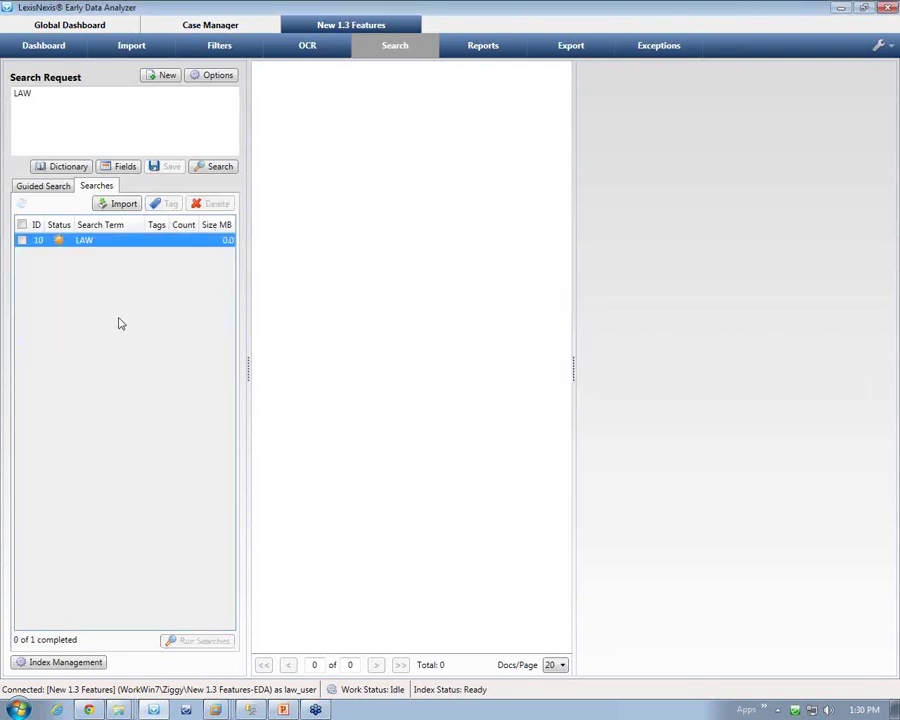
Step: Delete the remaining LAW saved search
left_click(22, 226)
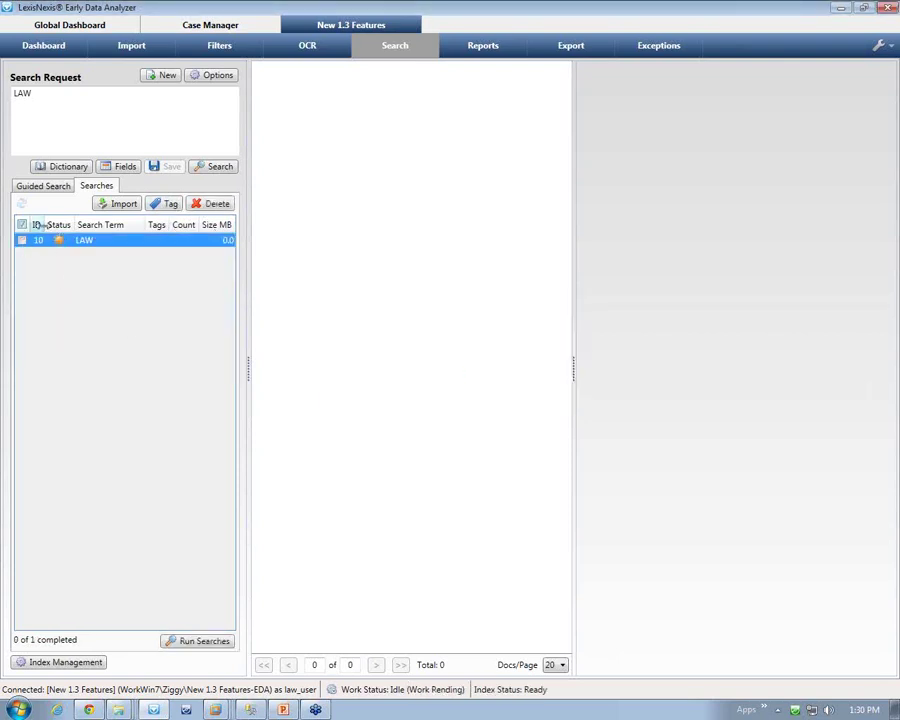
left_click(216, 203)
left_click(492, 382)
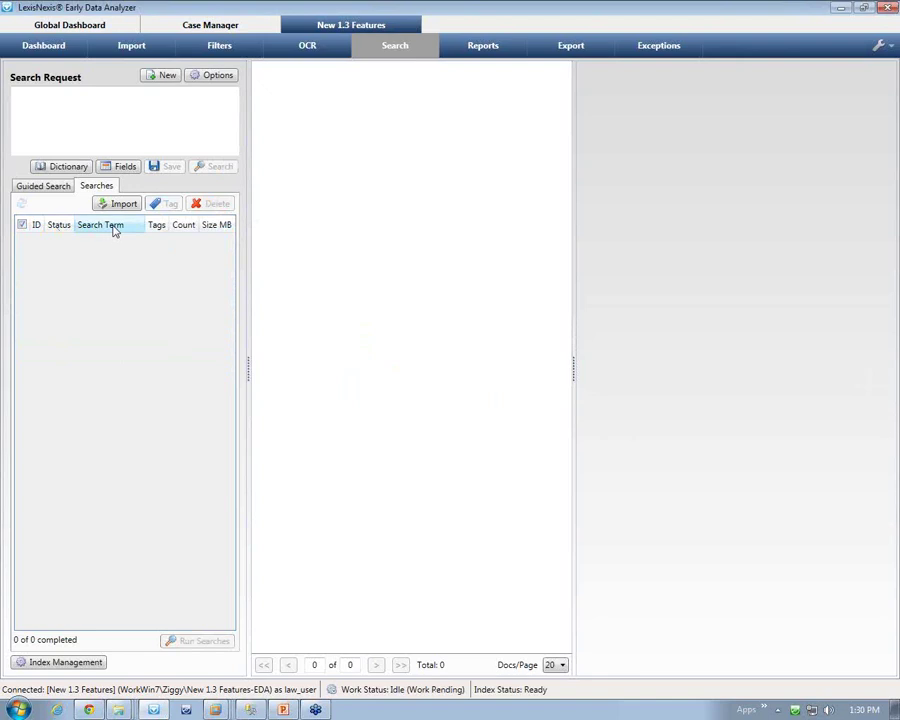
Step: Import the nine search terms from search terms.txt and run them
left_click(120, 203)
double_click(180, 233)
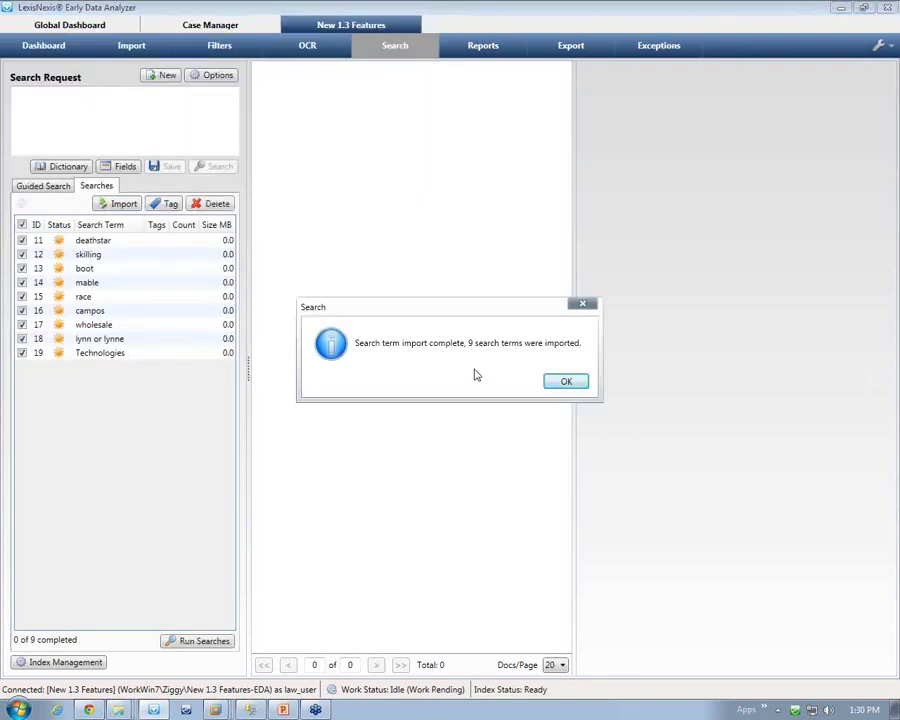
key("Return")
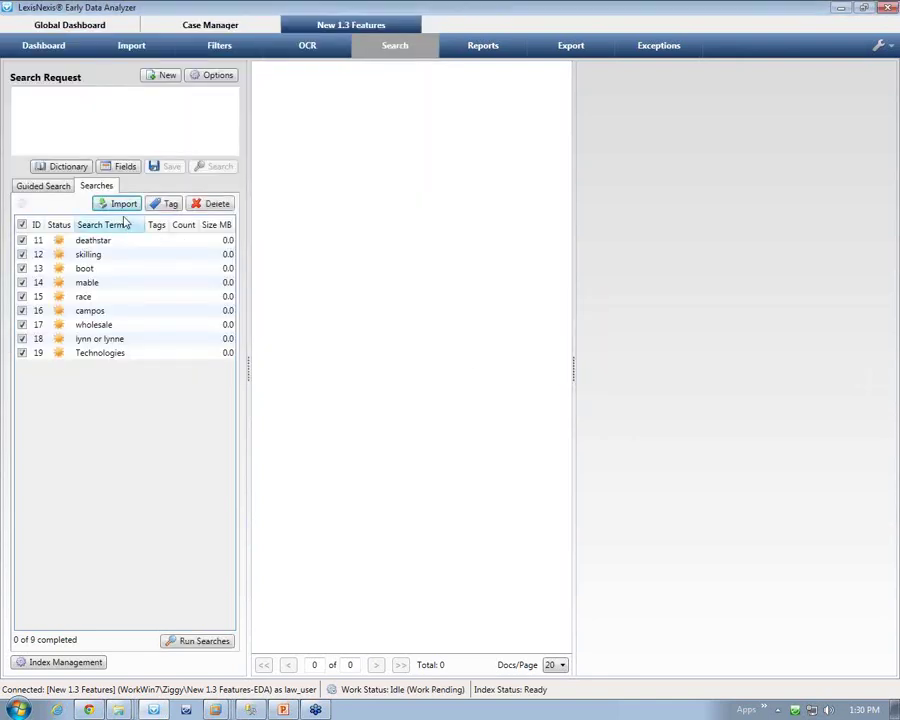
left_click(201, 643)
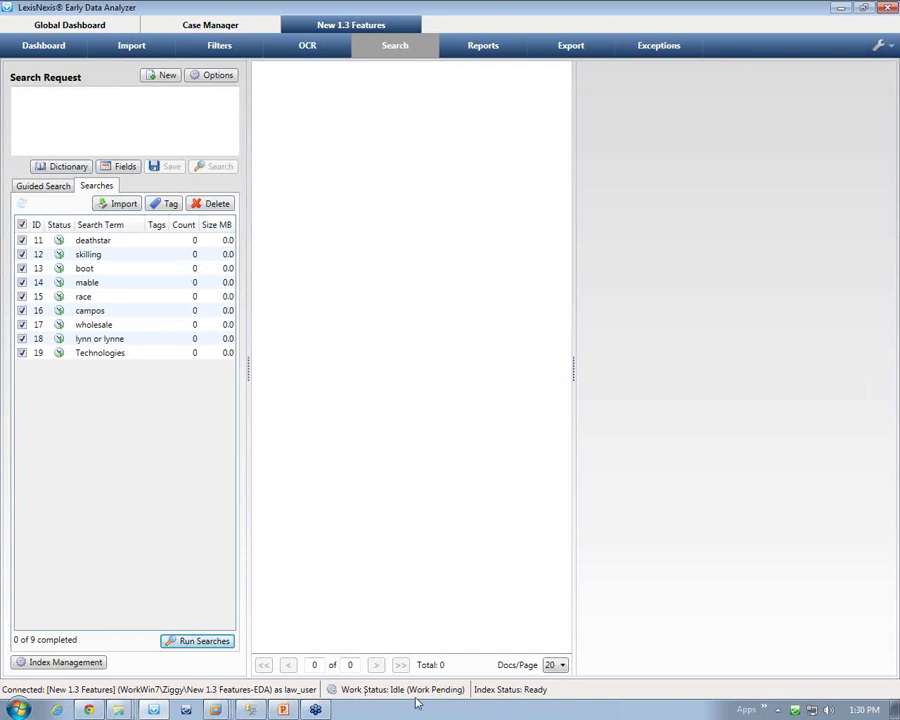
Step: Generate the Exception Report for the New 1.3 Features case, showing 605 detail items
left_click(466, 50)
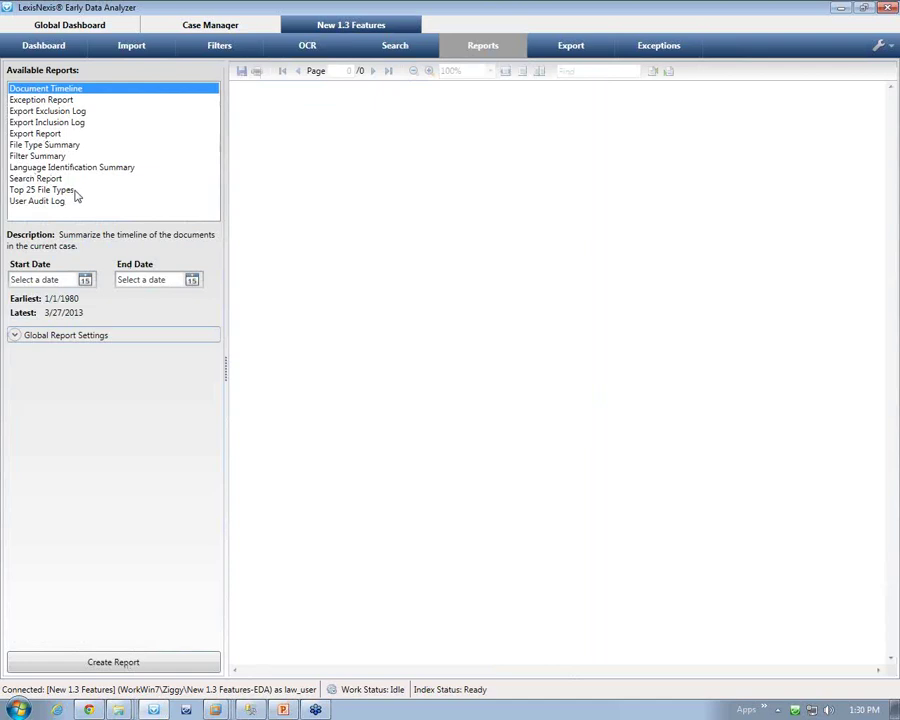
left_click(65, 101)
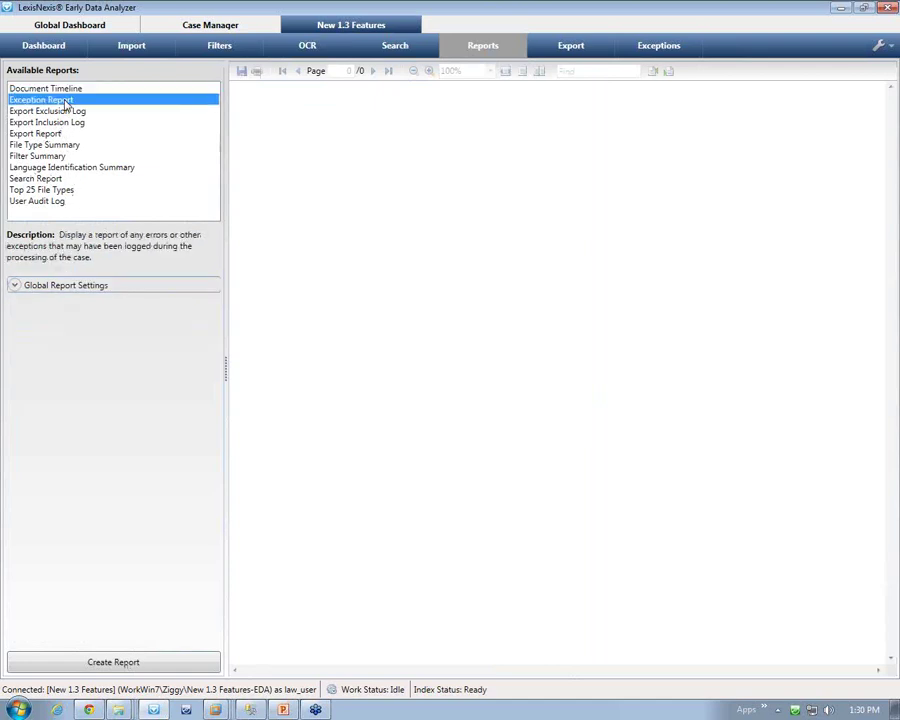
left_click(98, 288)
left_click(98, 290)
left_click(110, 659)
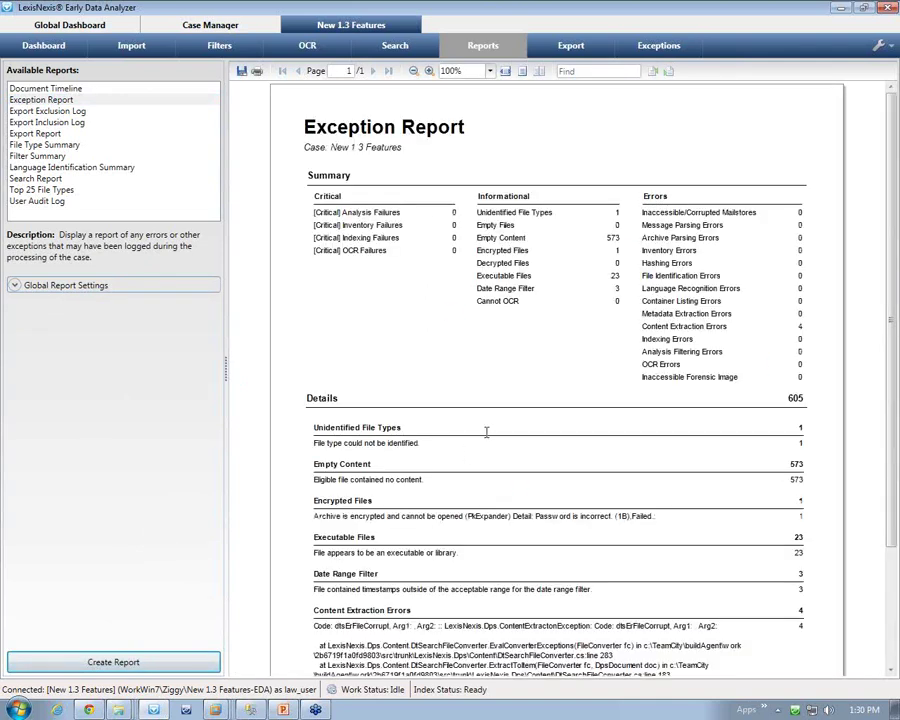
scroll(486, 432, "down", 2)
scroll(478, 448, "up", 2)
Step: Generate the Search Report limited to selected custodians and selected search terms
left_click(36, 178)
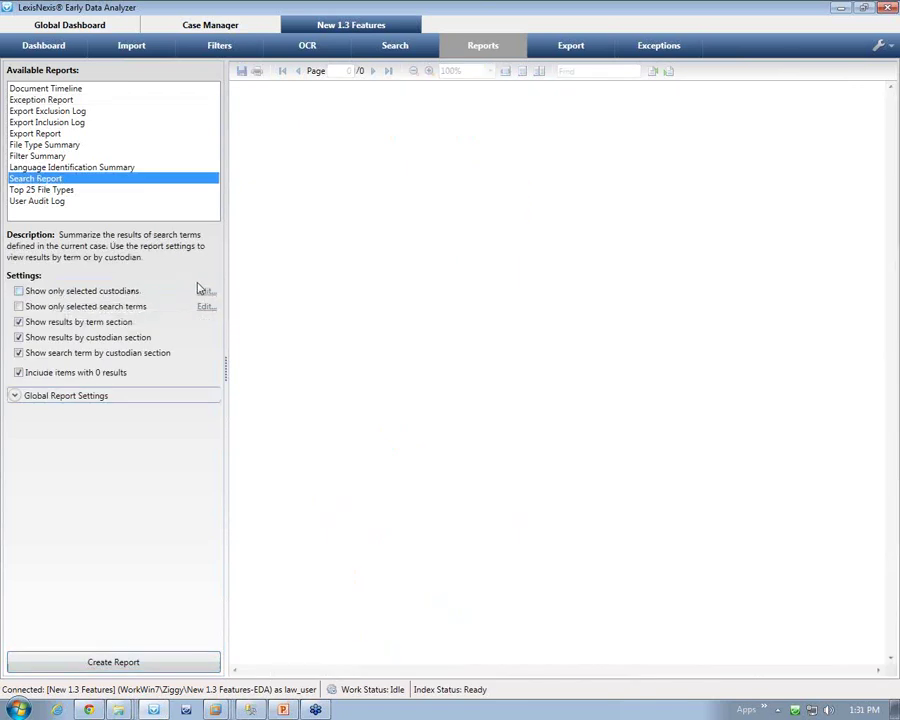
left_click(30, 306)
left_click(27, 293)
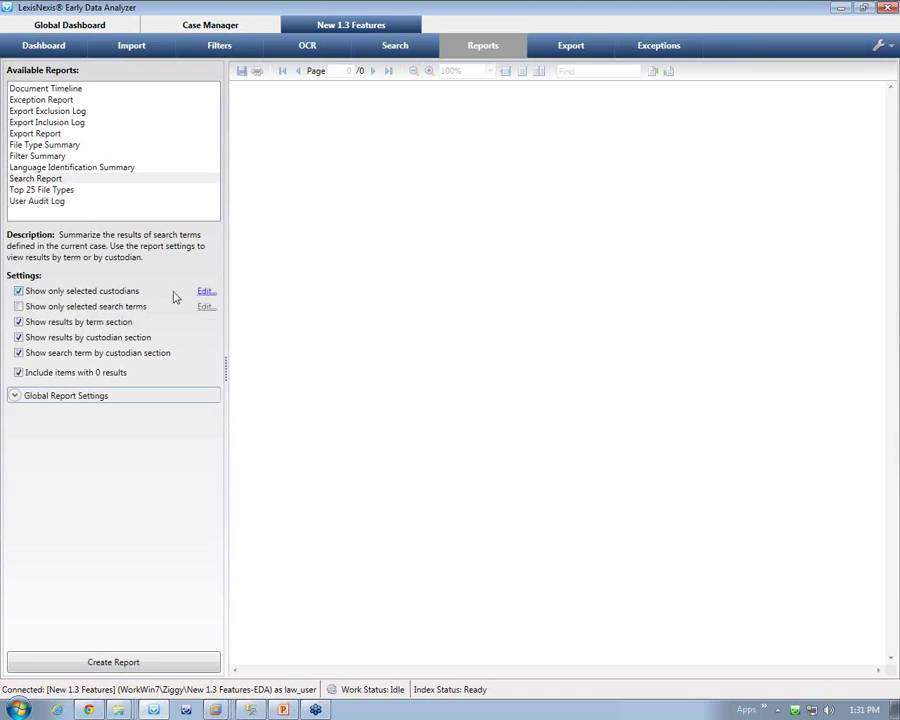
key("space")
left_click(67, 295)
left_click(66, 306)
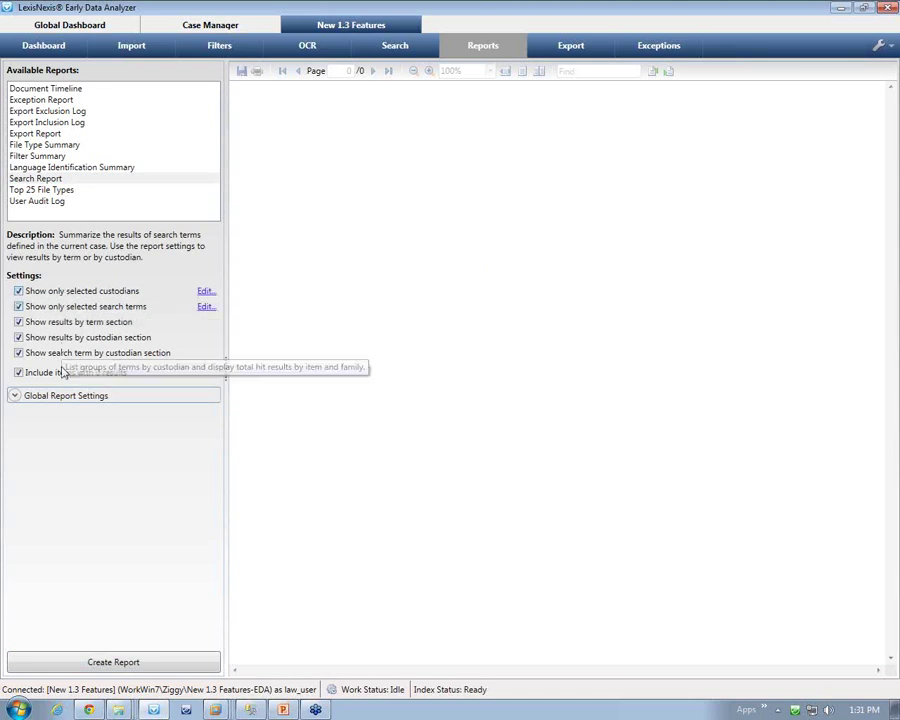
left_click(125, 660)
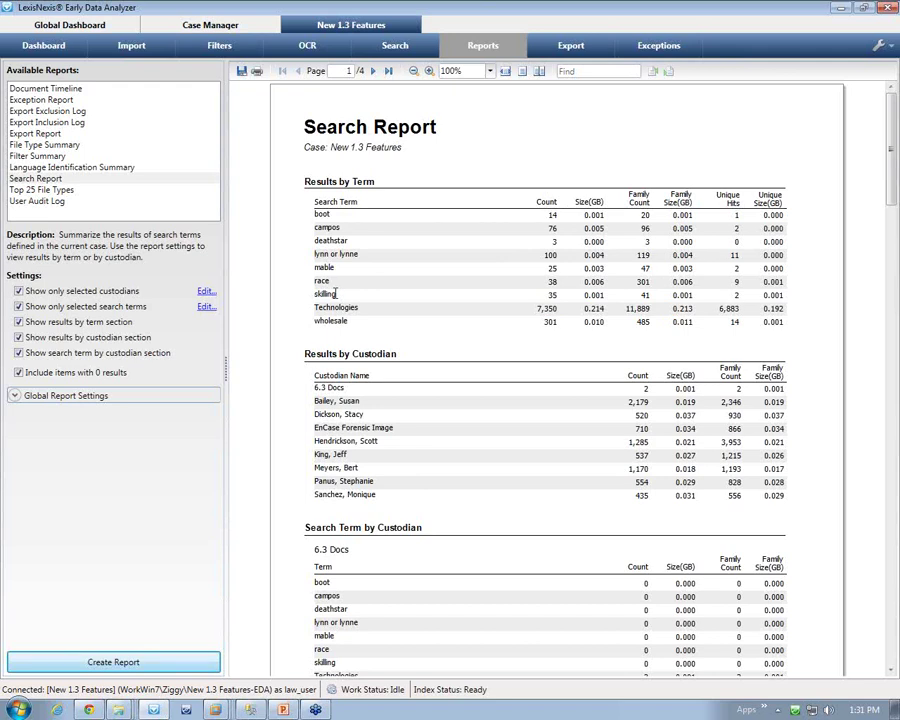
Step: Regenerate the Search Report without the results-by-term section, then with both sections restored
left_click(19, 324)
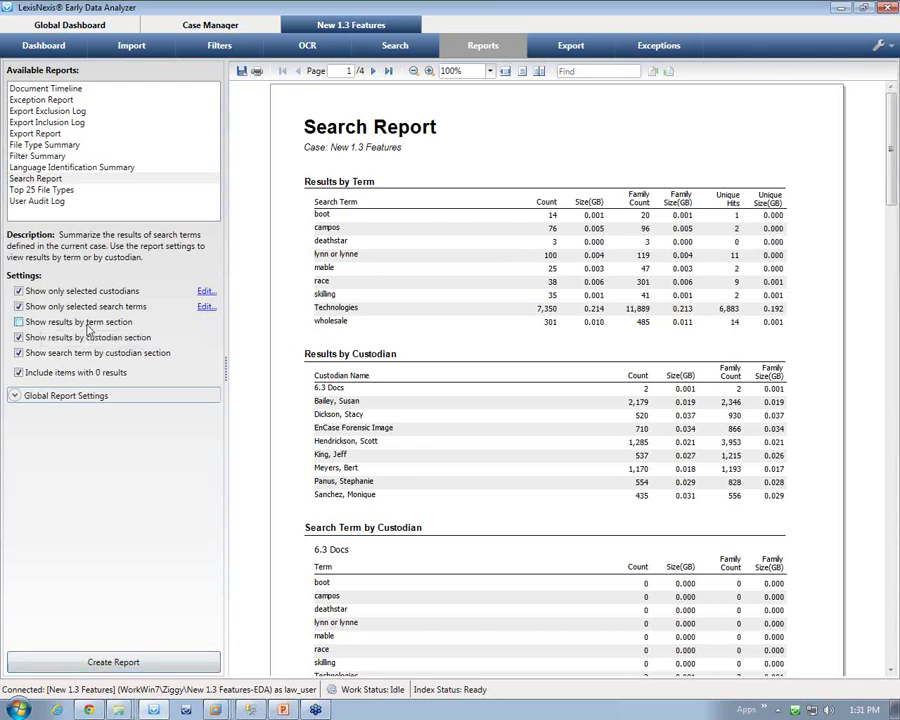
left_click(146, 662)
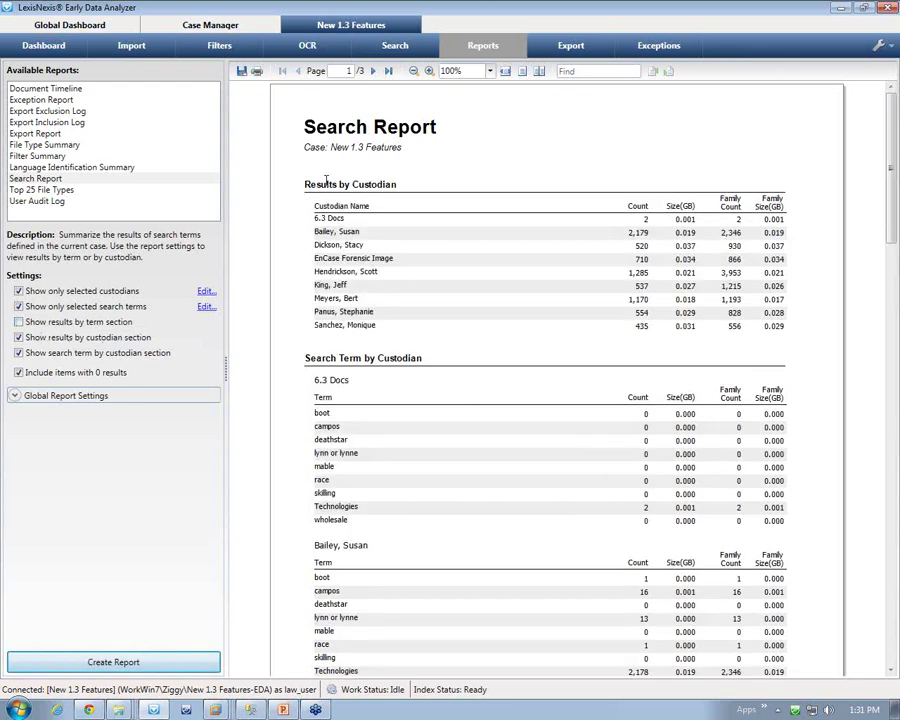
left_click(45, 340)
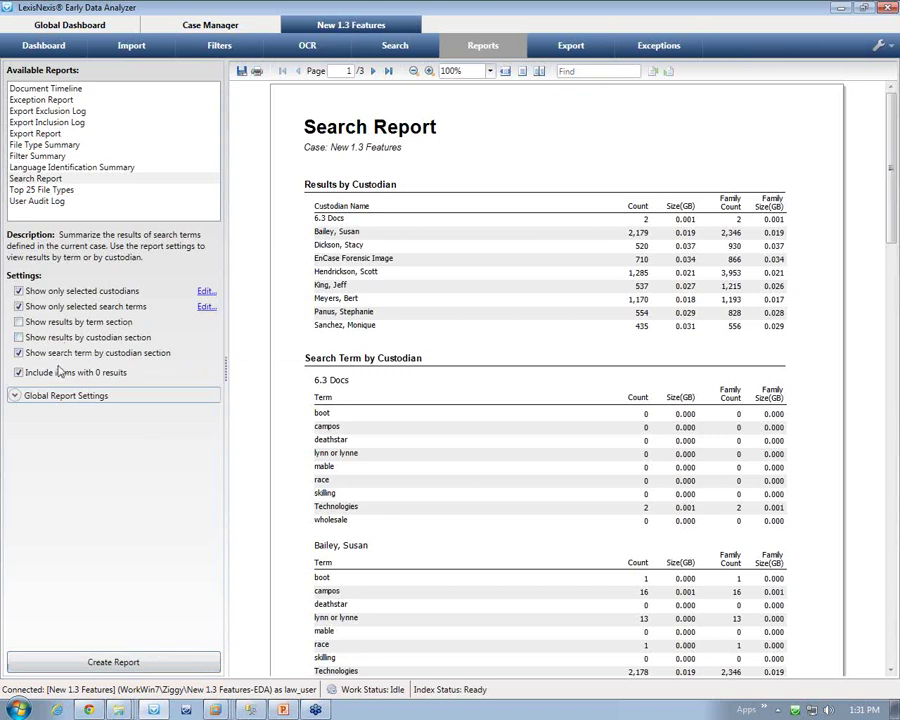
left_click(32, 322)
left_click(35, 338)
left_click(128, 661)
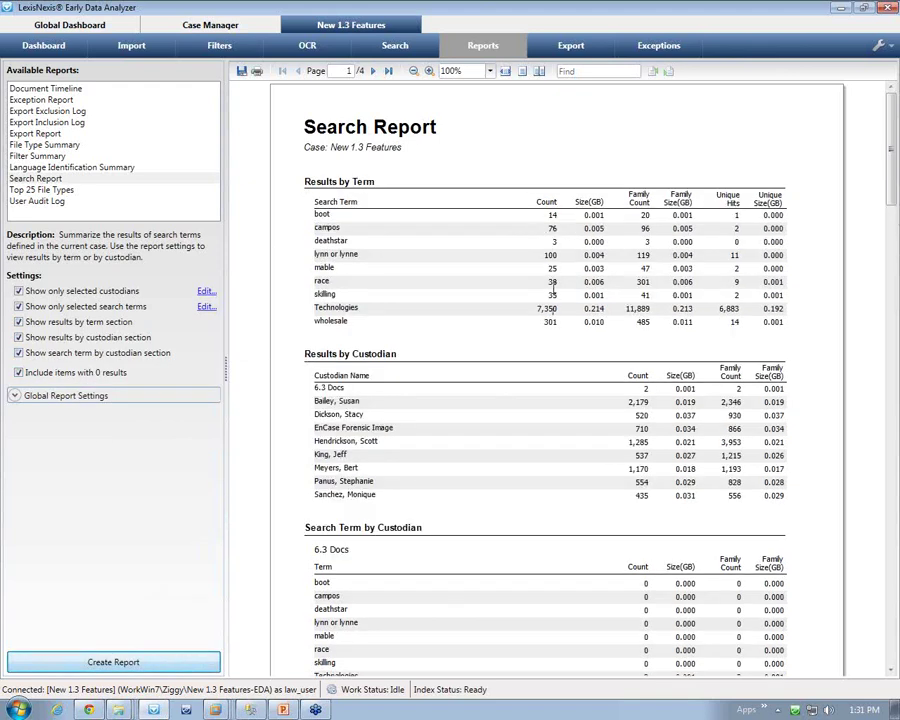
Step: Regenerate the Search Report excluding items with zero results
left_click(88, 374)
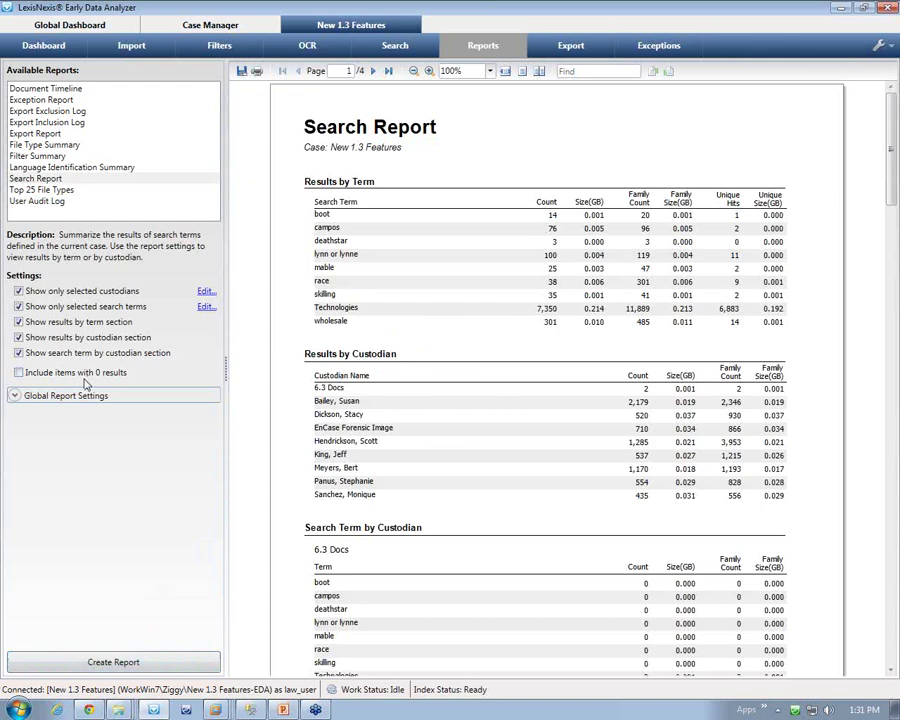
scroll(448, 474, "down", 3)
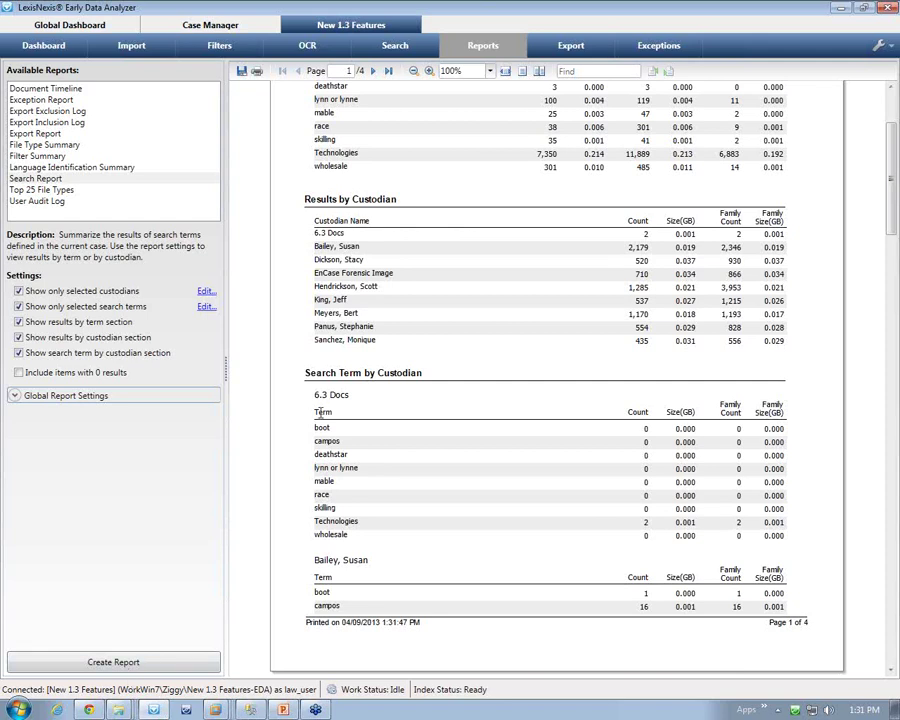
left_click(160, 662)
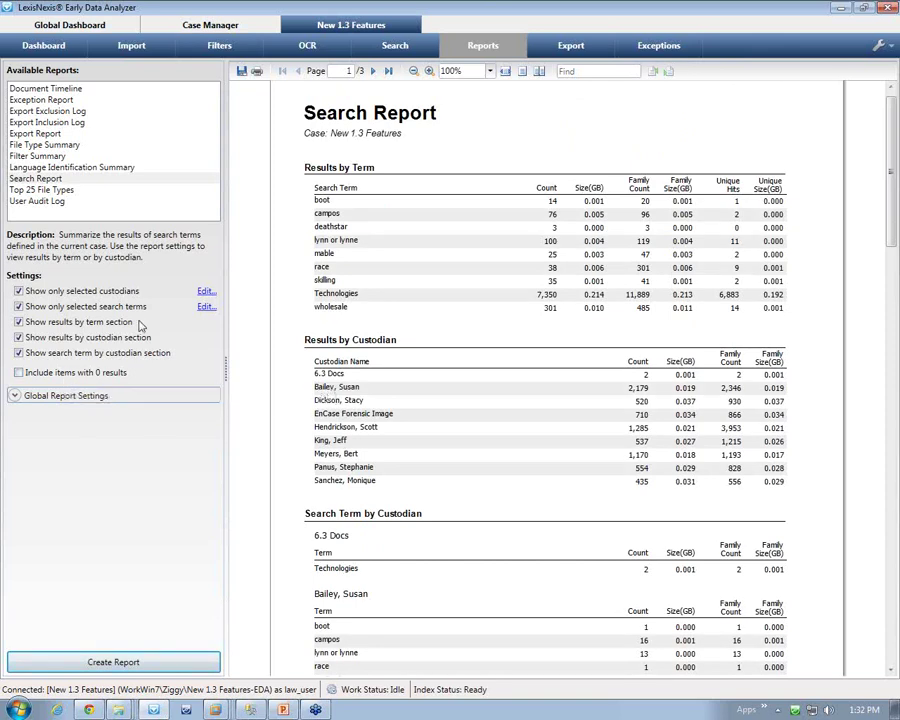
Step: Limit the Search Report to four custodians, including EnCase Forensic Image, and regenerate it
left_click(206, 292)
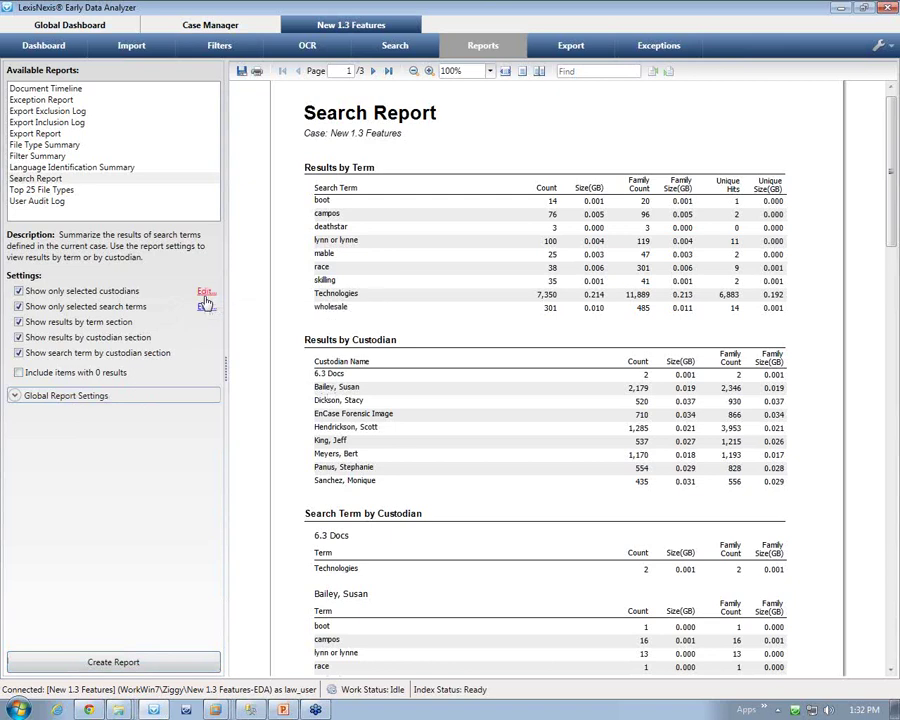
left_click(306, 281)
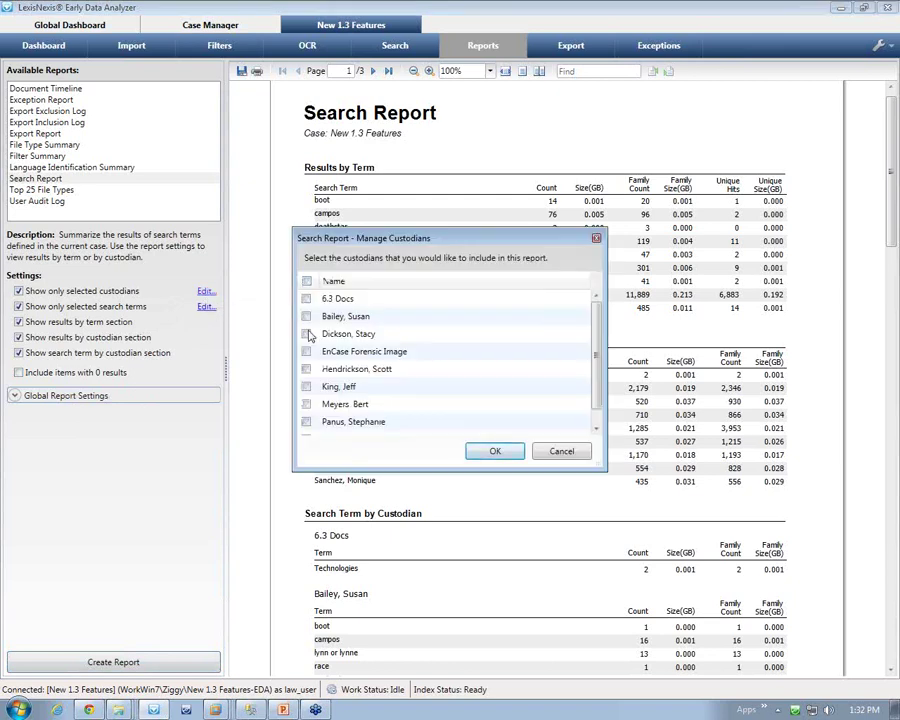
left_click(306, 351)
left_click(306, 369)
left_click(306, 386)
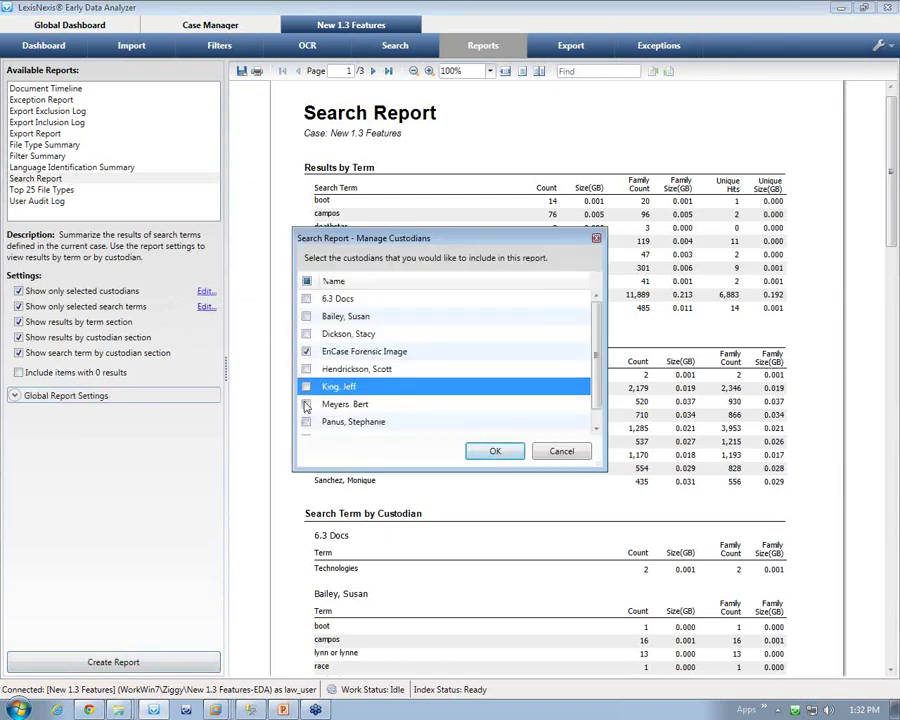
key("Up")
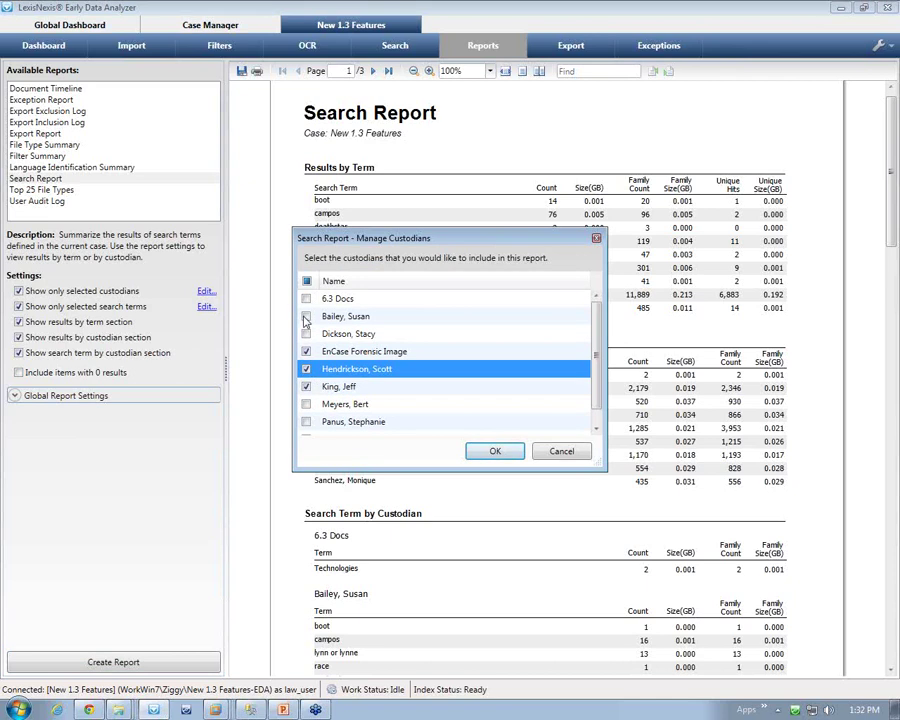
left_click(306, 317)
left_click(505, 451)
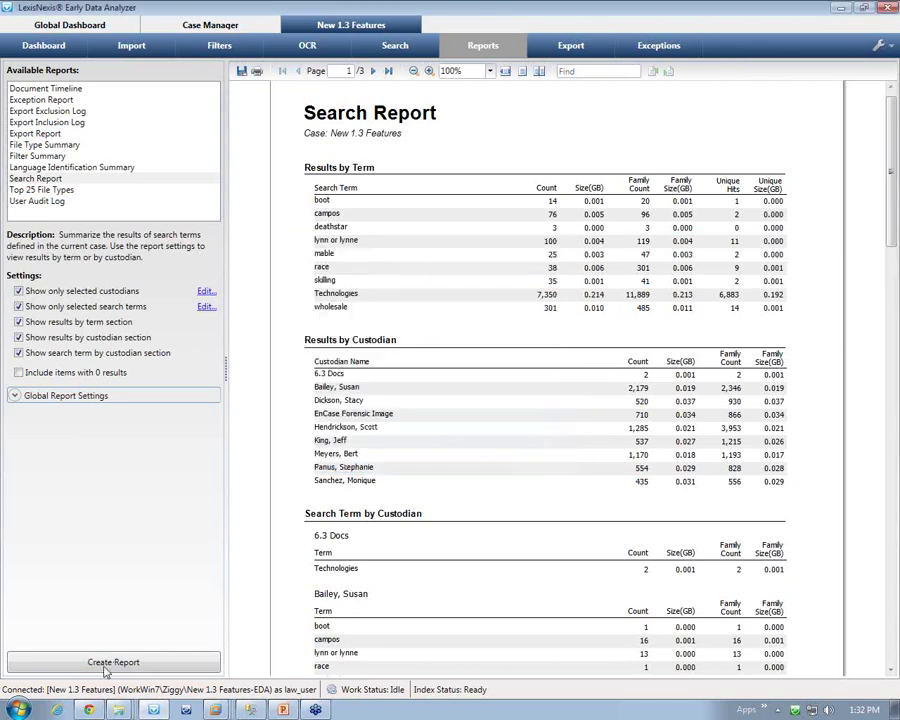
left_click(104, 664)
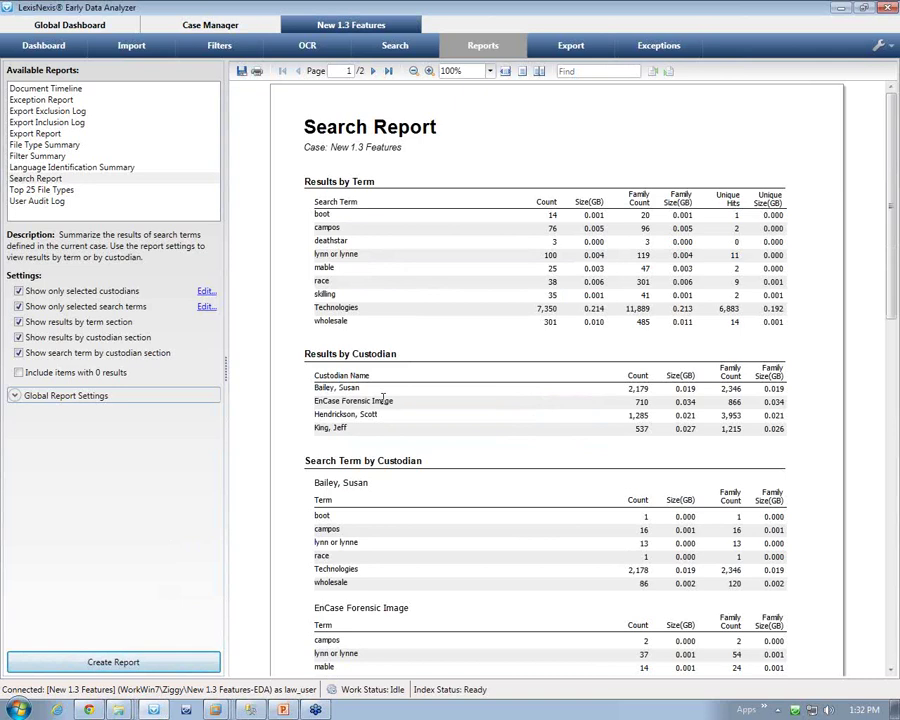
scroll(325, 426, "down", 2)
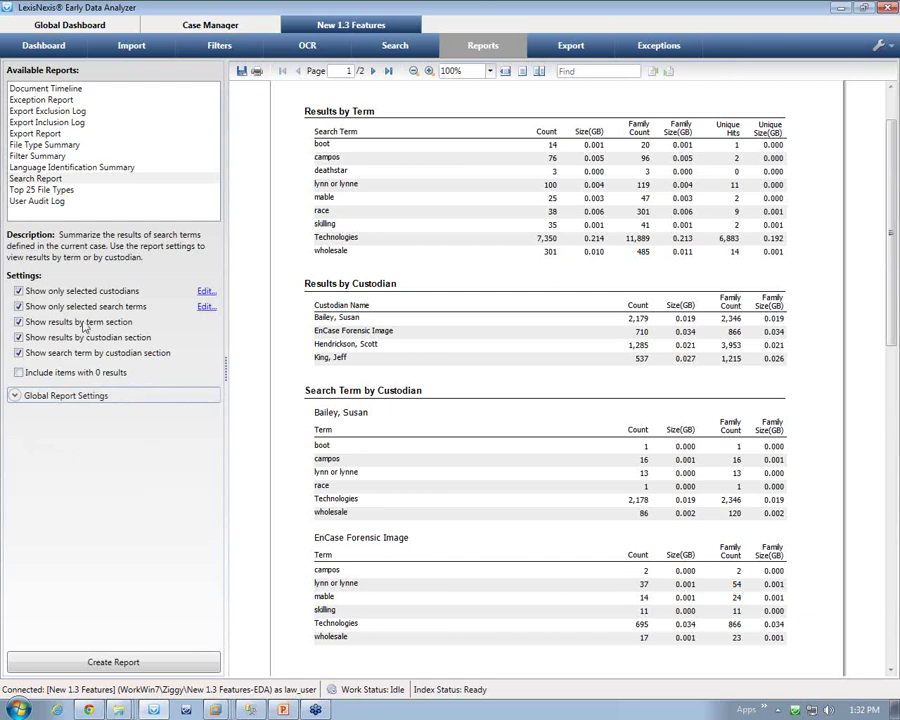
Step: Limit the Search Report to the Technologies search term only and regenerate it
left_click(205, 306)
scroll(398, 387, "down", 1)
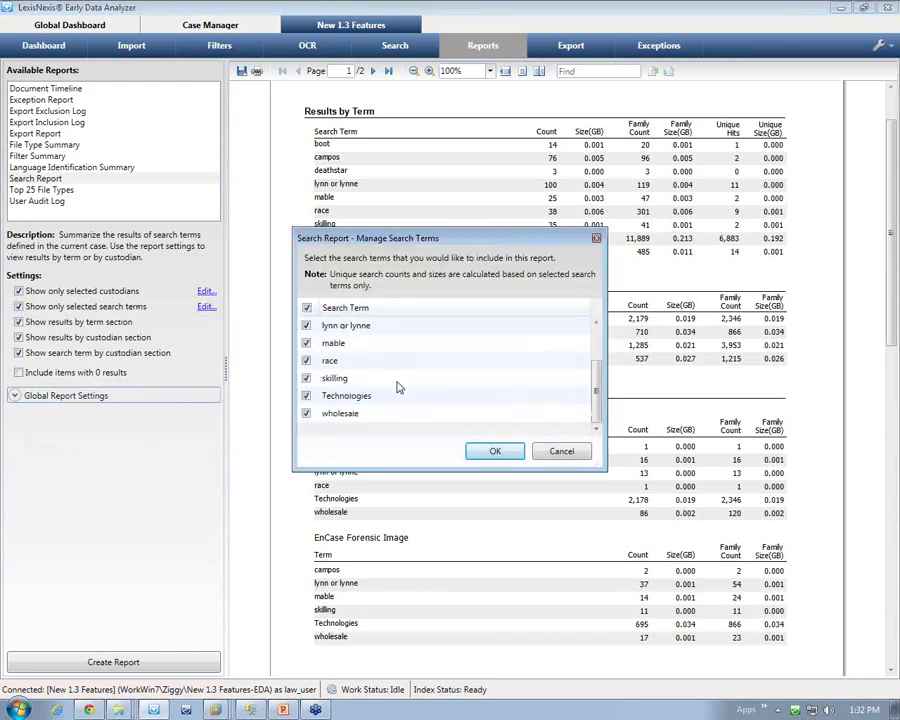
left_click(306, 307)
left_click(310, 398)
left_click(494, 449)
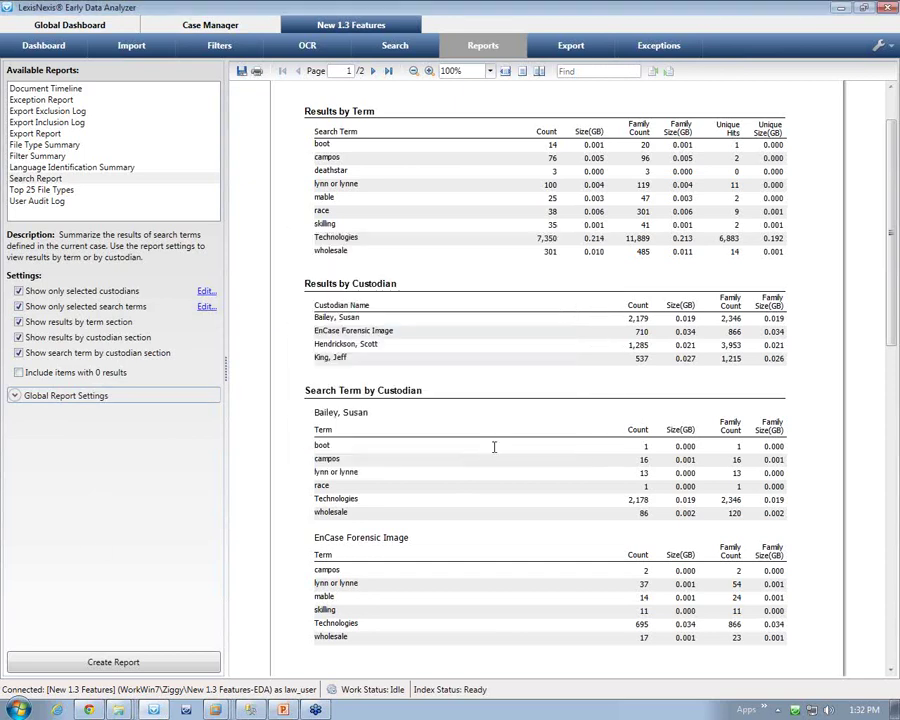
left_click(105, 661)
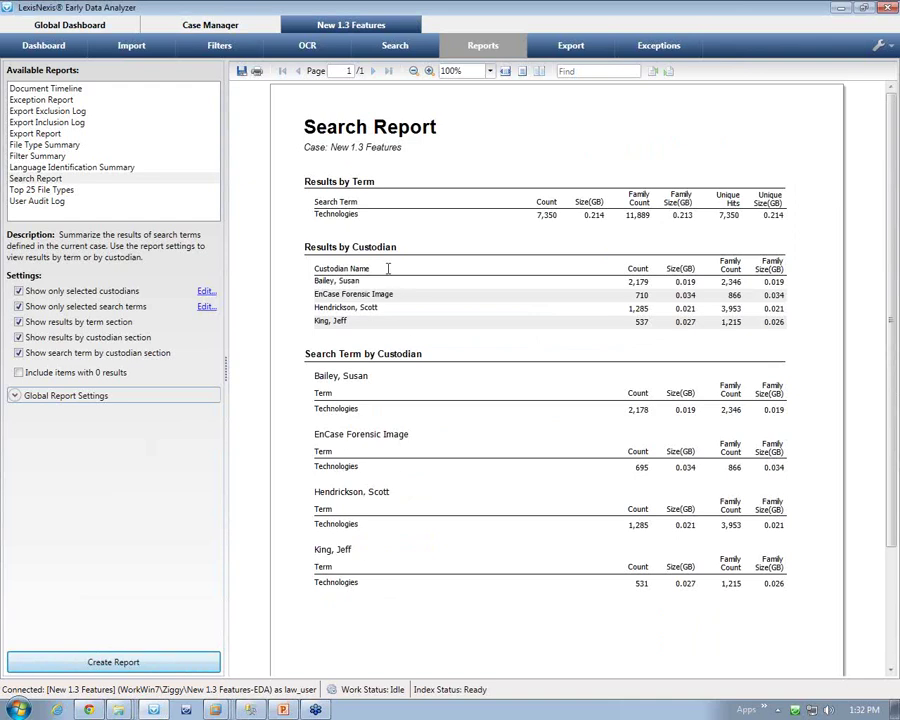
Step: Reselect all search terms, remove the custodian and term limits, and include zero-result items
left_click(205, 306)
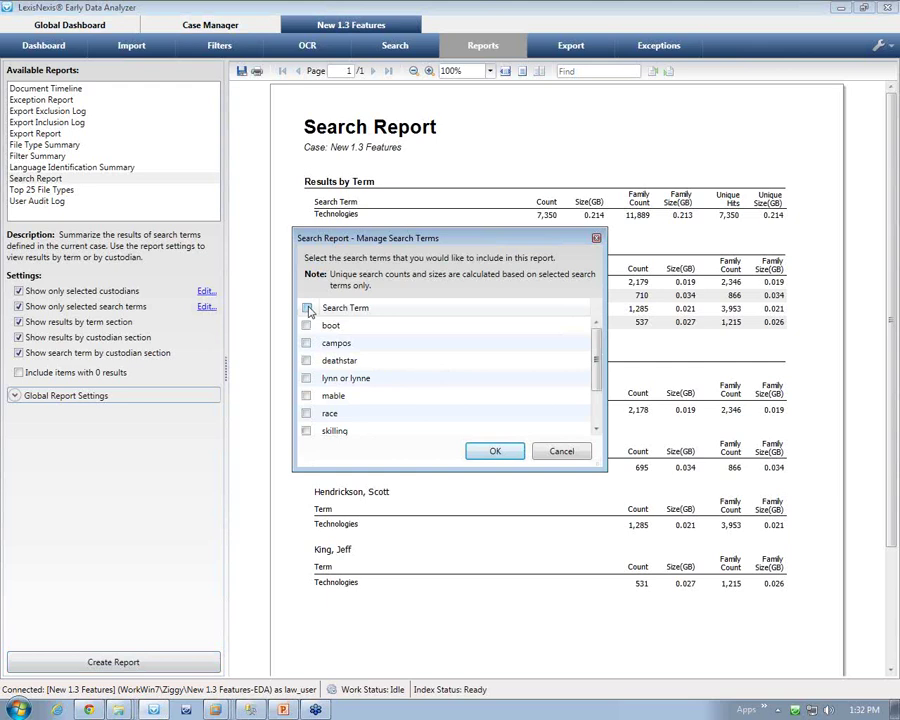
left_click(308, 308)
left_click(490, 450)
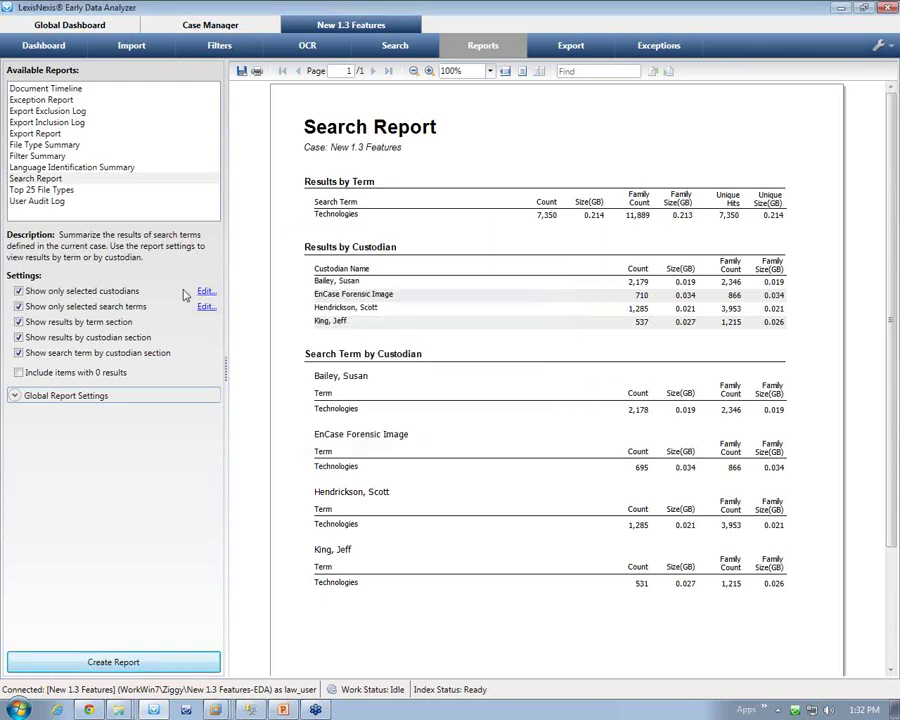
left_click(18, 291)
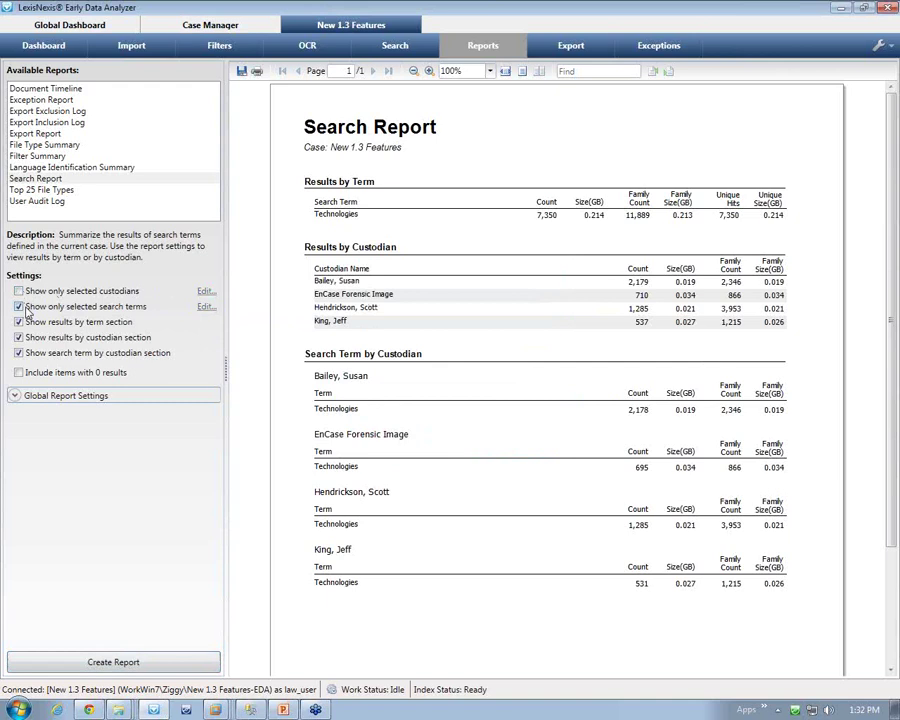
left_click(18, 306)
left_click(18, 372)
Step: Uncheck 'Include items with 0 results' so zero-result items are excluded again
left_click(48, 373)
Step: Show the Encrypted Files exceptions and view the details of PASSZIP.ZIP
left_click(648, 52)
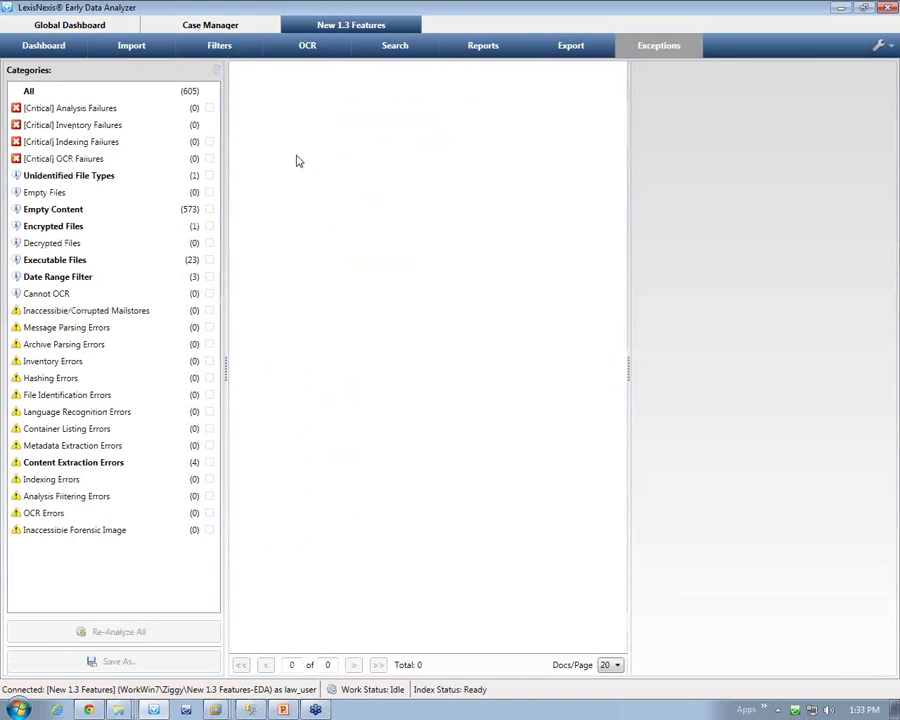
left_click(52, 226)
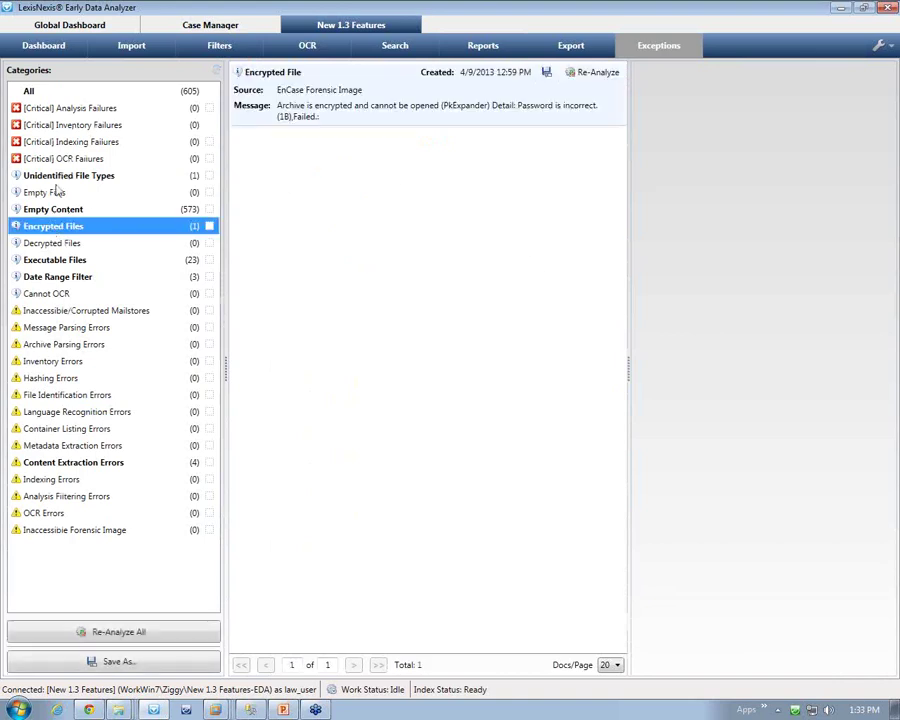
left_click(74, 259)
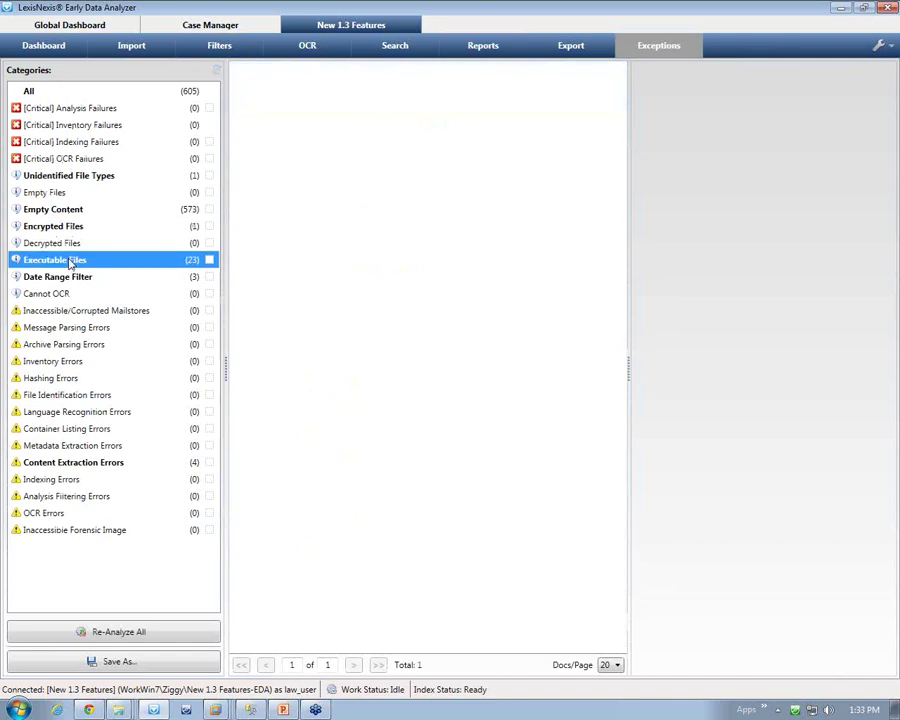
left_click(70, 230)
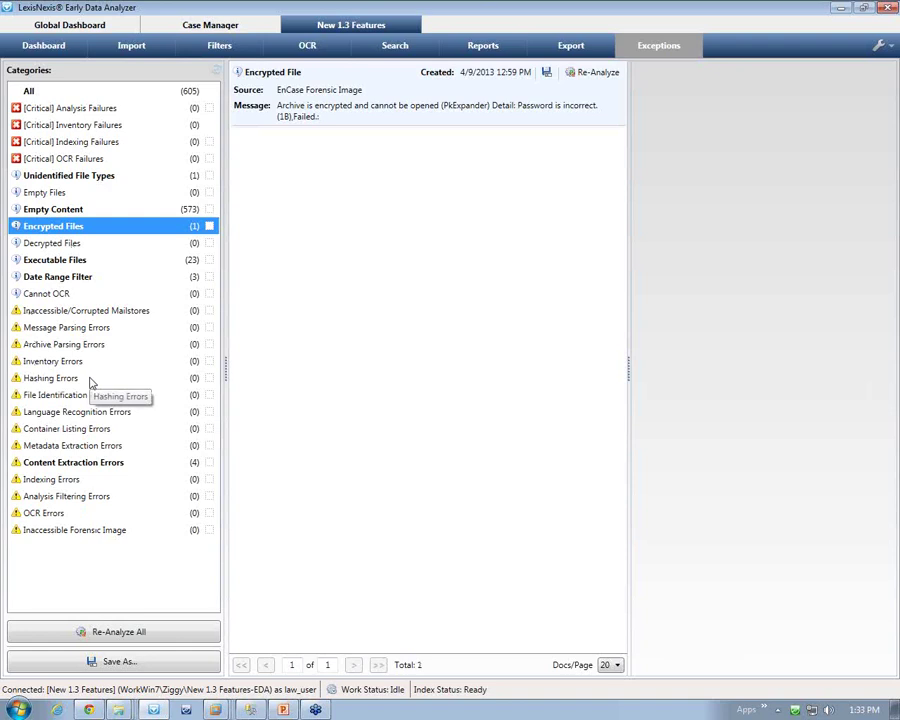
left_click(262, 105)
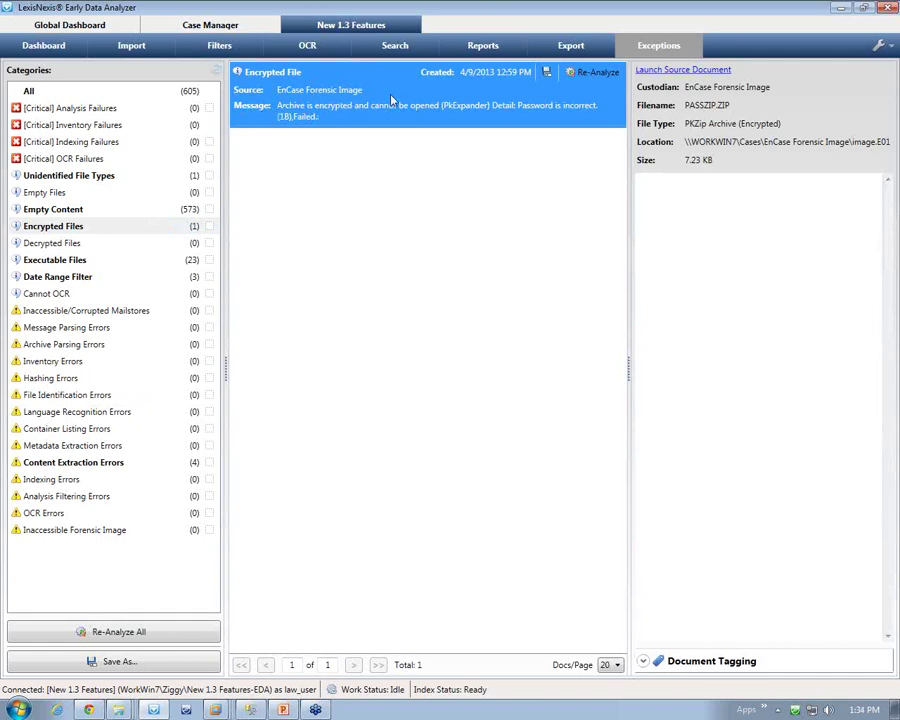
left_click(878, 45)
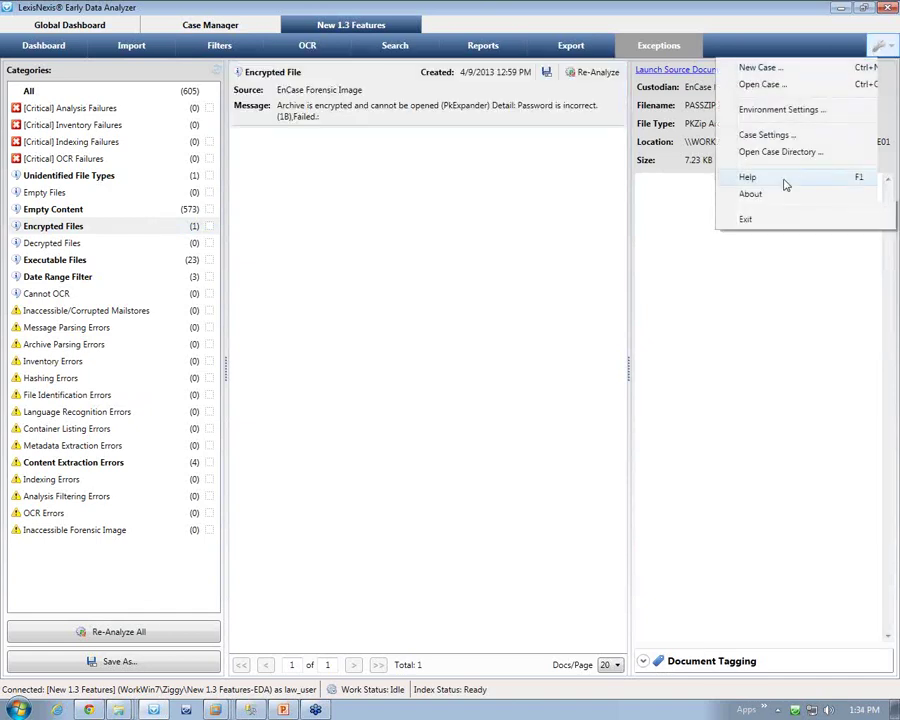
left_click(764, 139)
left_click(520, 226)
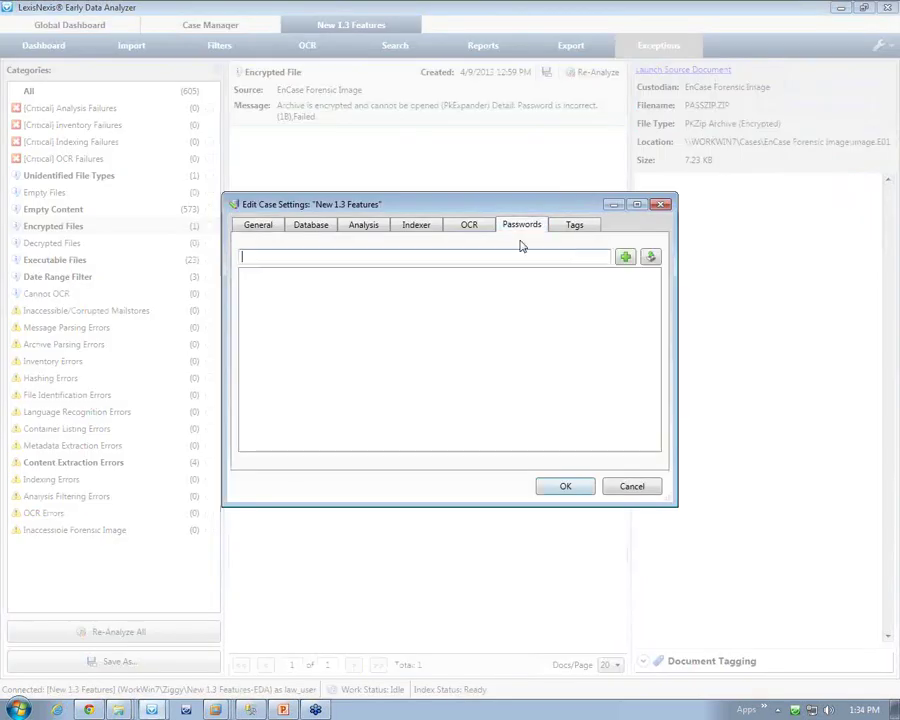
left_click(633, 486)
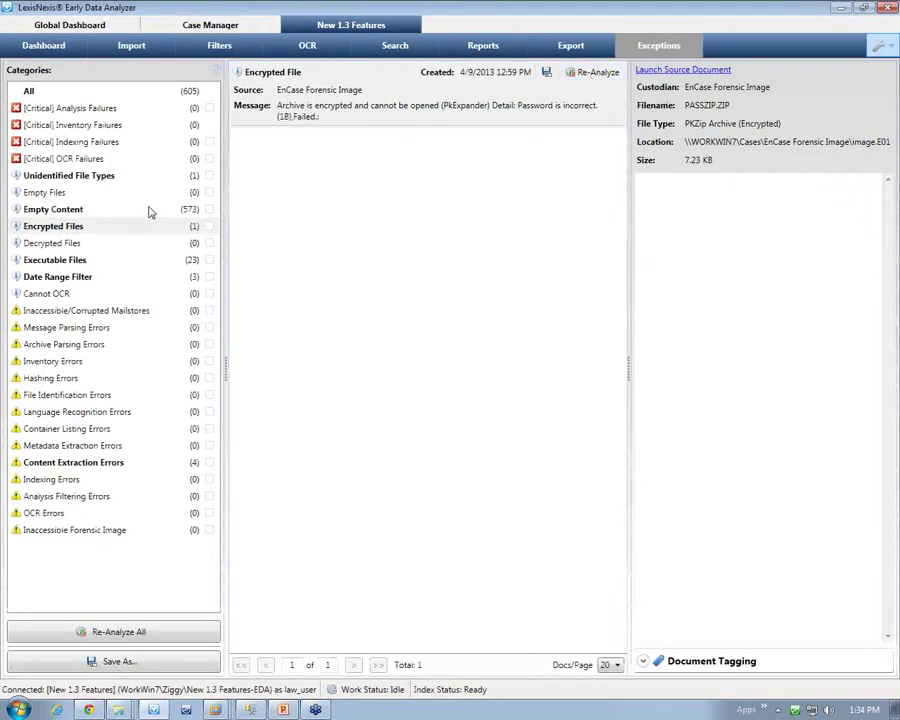
left_click(205, 209)
left_click(318, 130)
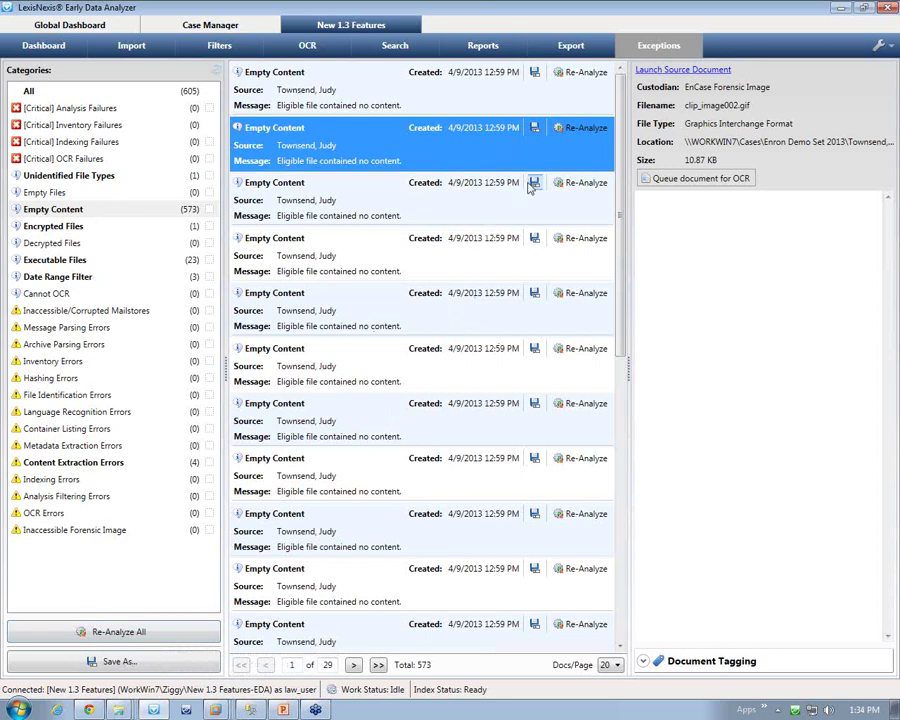
left_click(28, 91)
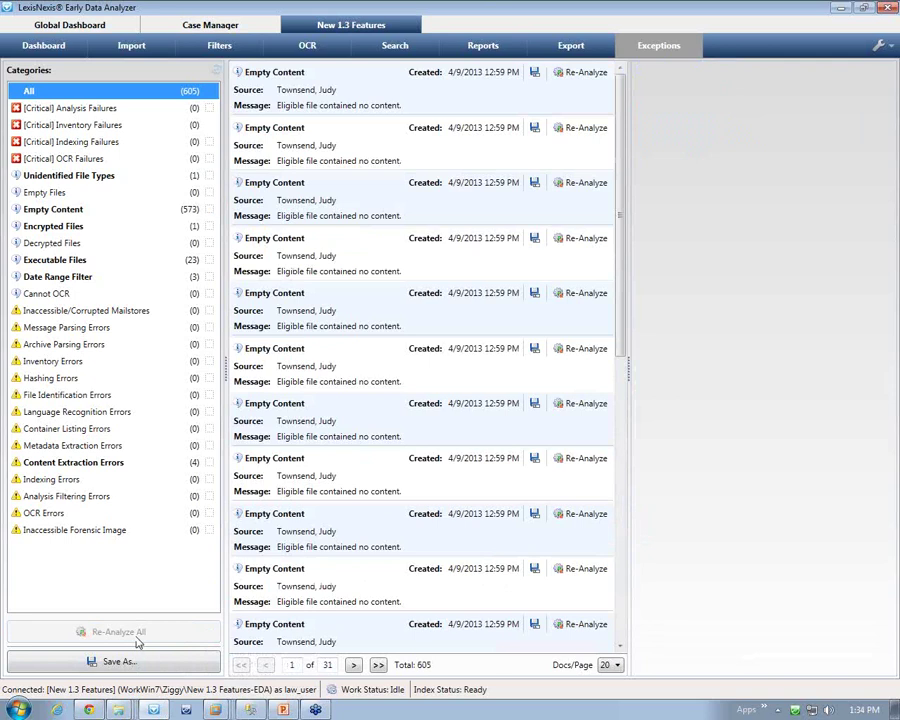
left_click(80, 228)
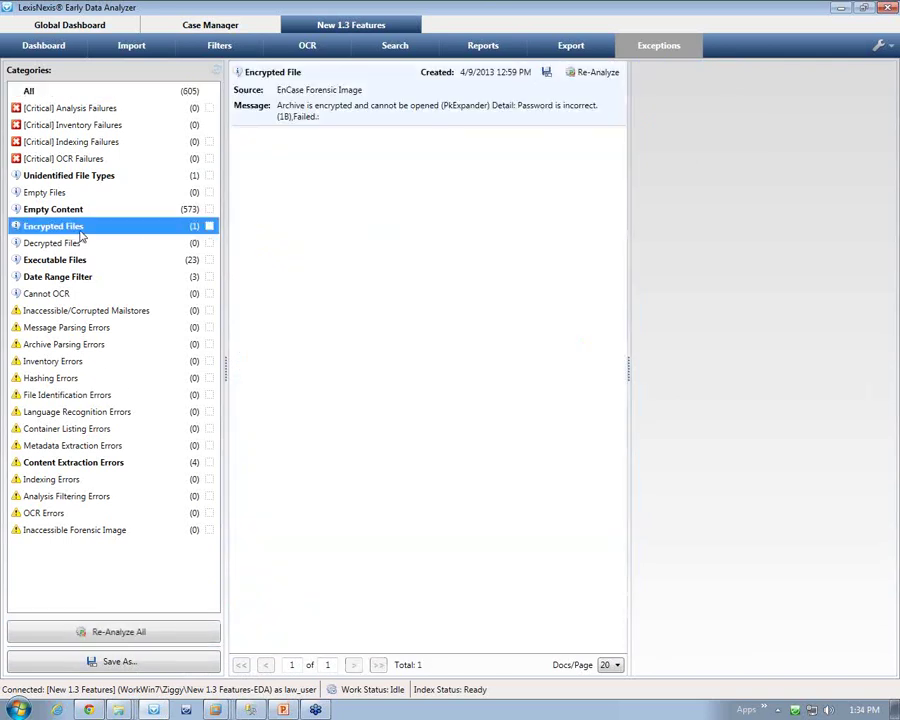
left_click(60, 209)
left_click(88, 176)
left_click(87, 193)
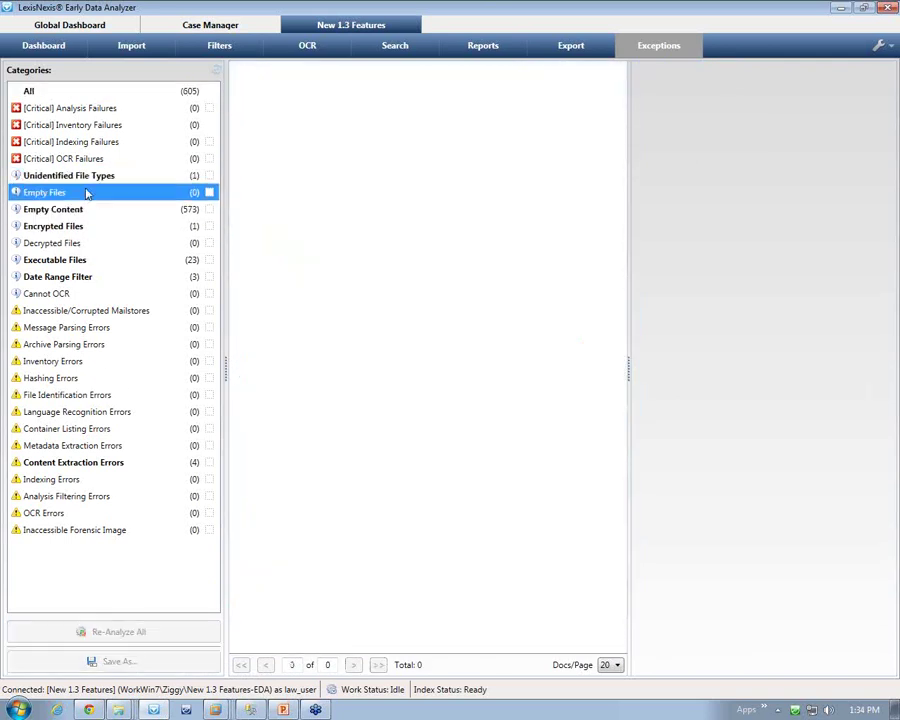
left_click(88, 226)
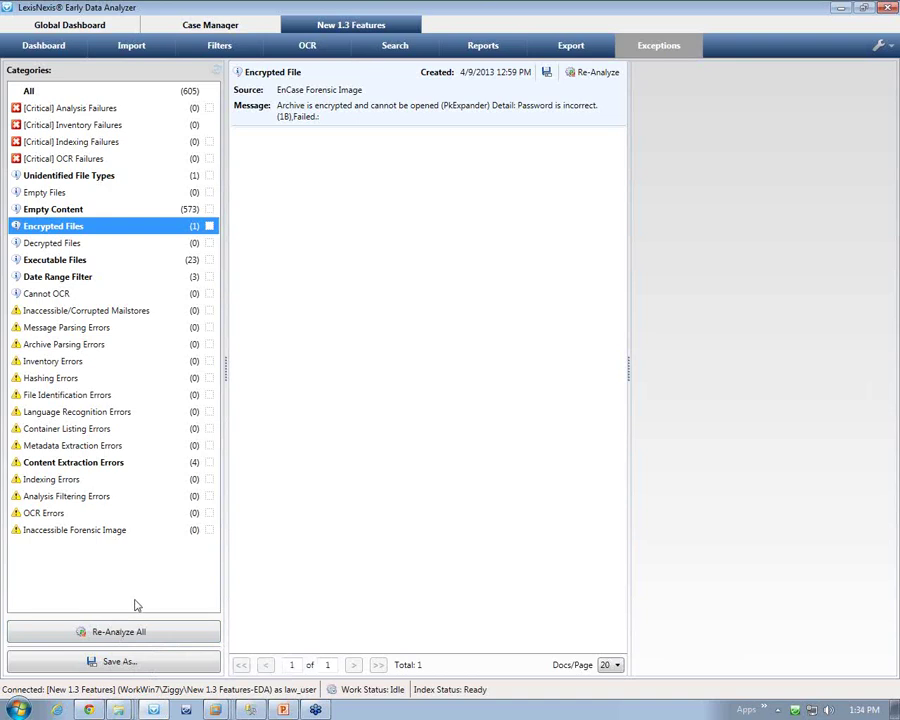
Step: Create a LAW PreDiscovery export named 'LAW'
left_click(566, 50)
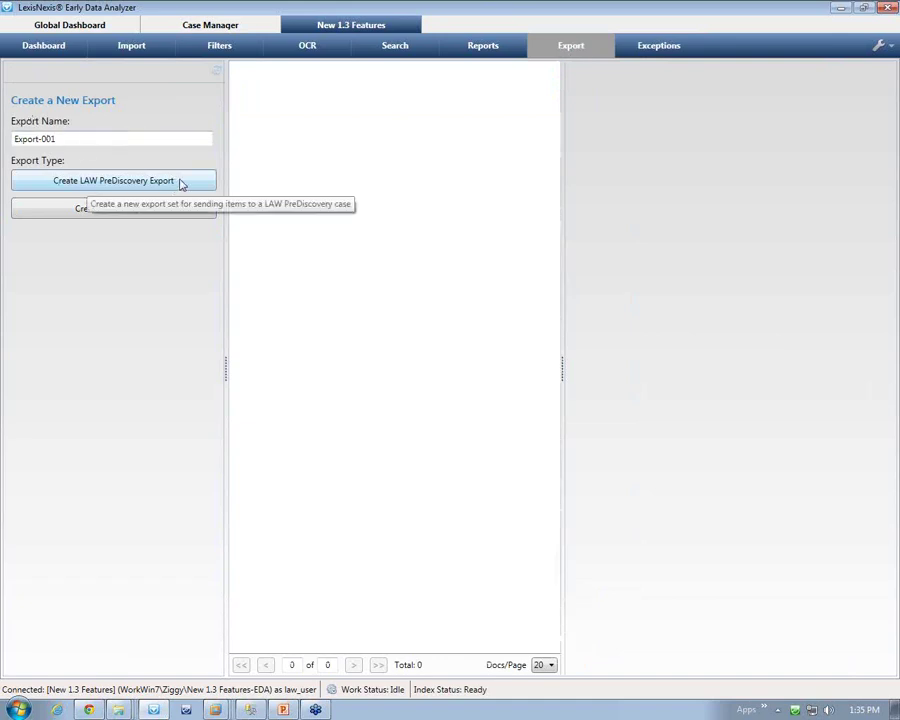
left_click(81, 139)
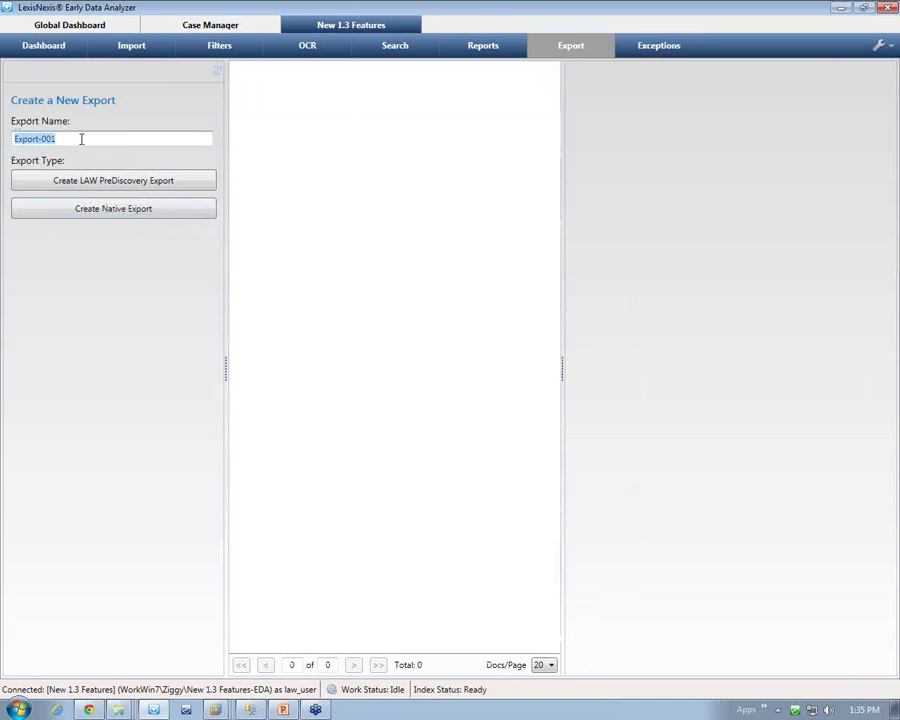
type("LAW")
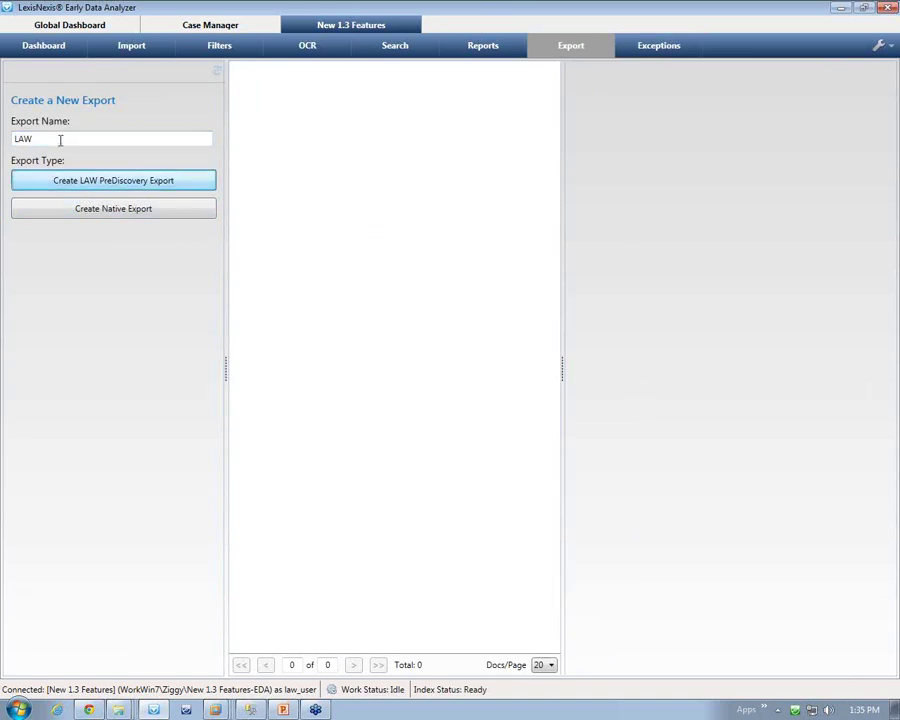
left_click_drag(60, 138, 4, 138)
left_click(49, 139)
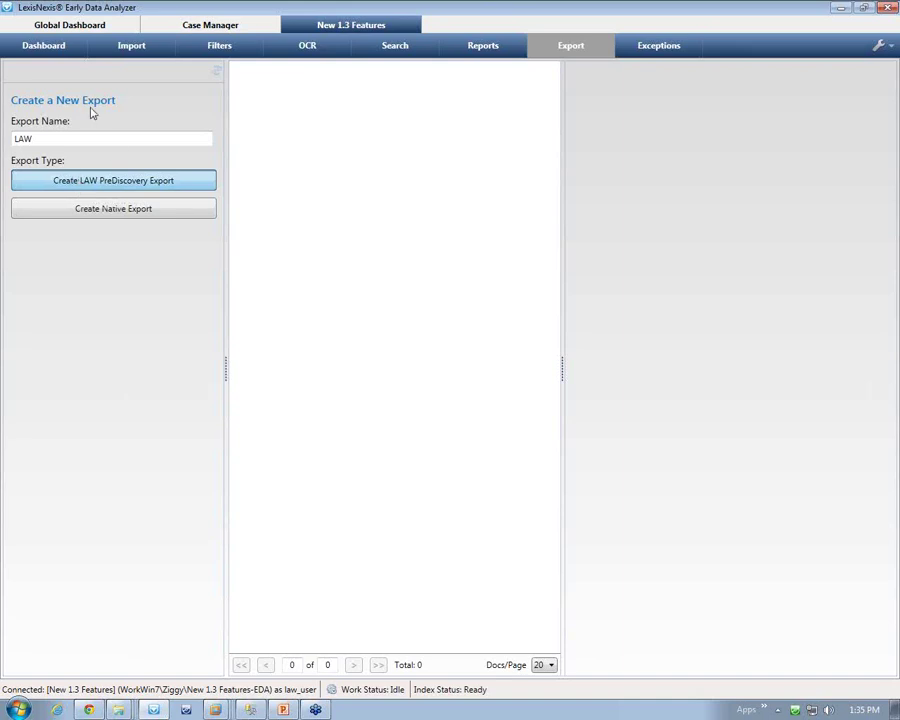
left_click(193, 177)
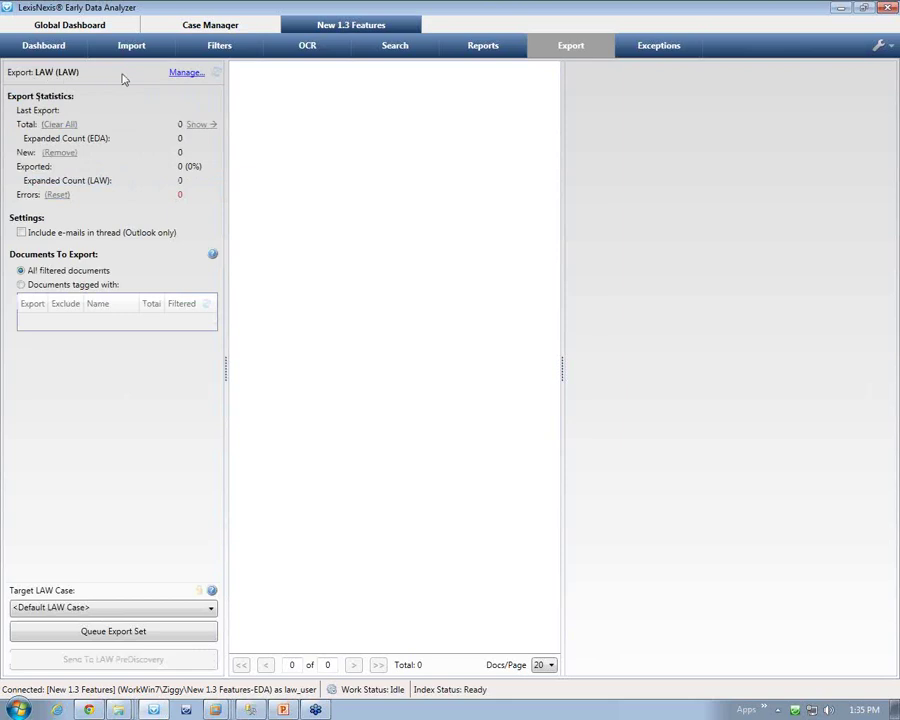
Step: Add two Native exports named EDRM and DAT
left_click(176, 74)
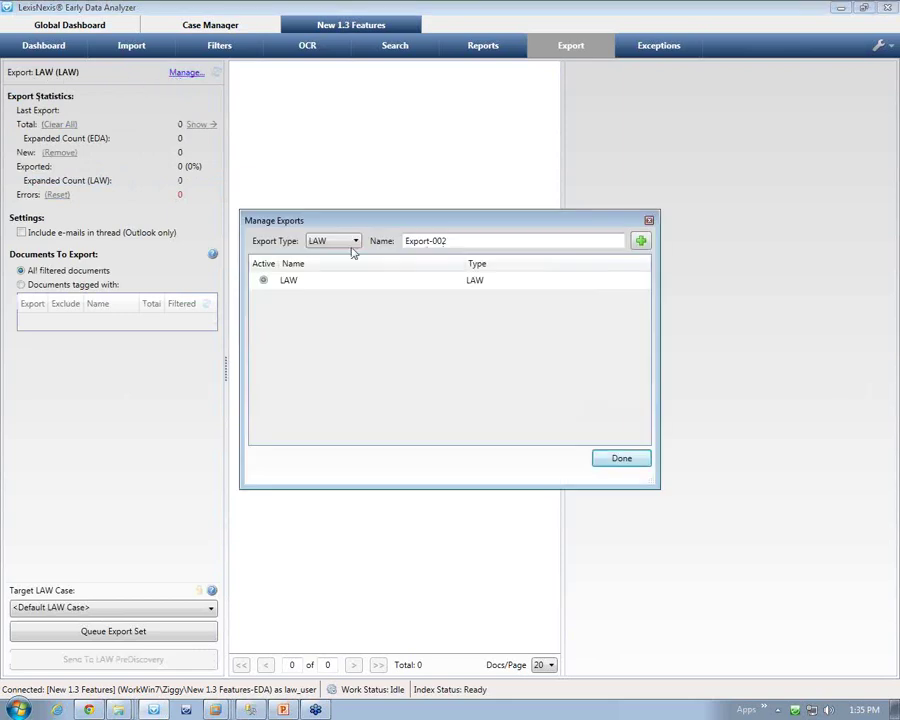
left_click(372, 280)
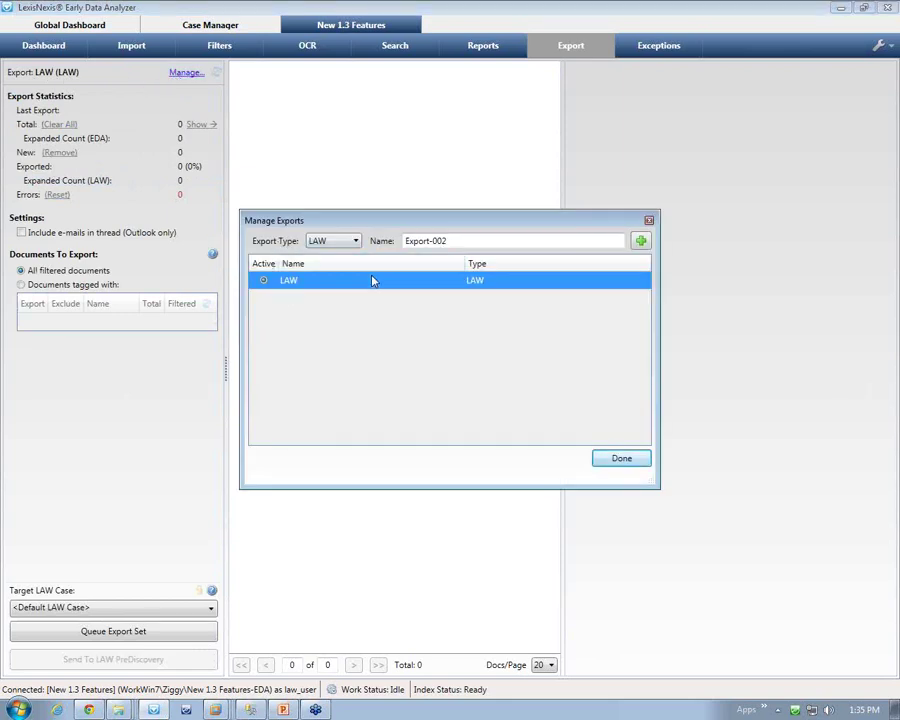
left_click(341, 241)
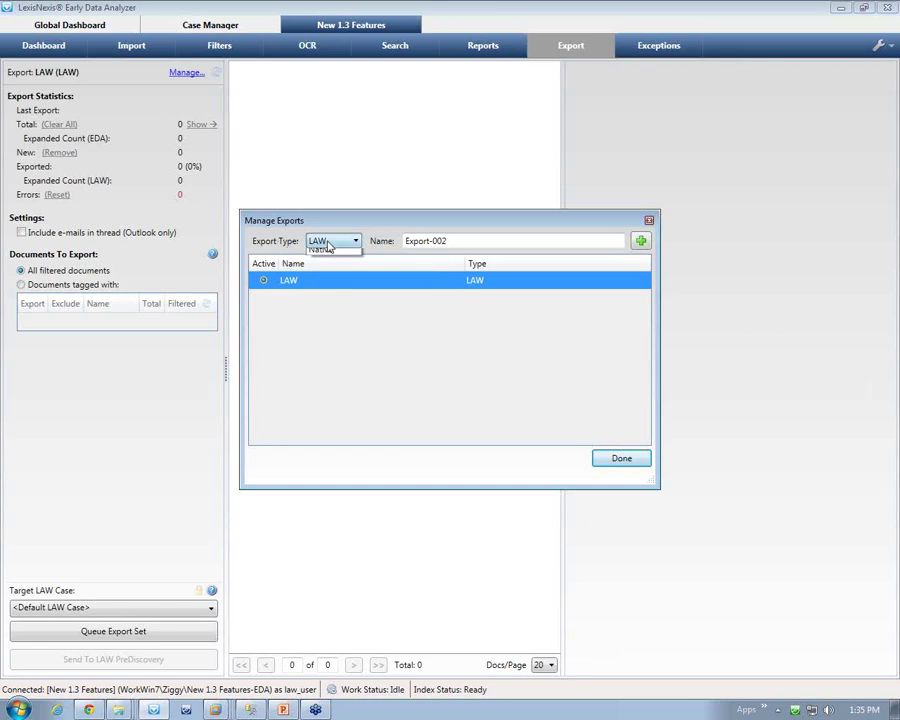
left_click(336, 268)
double_click(440, 241)
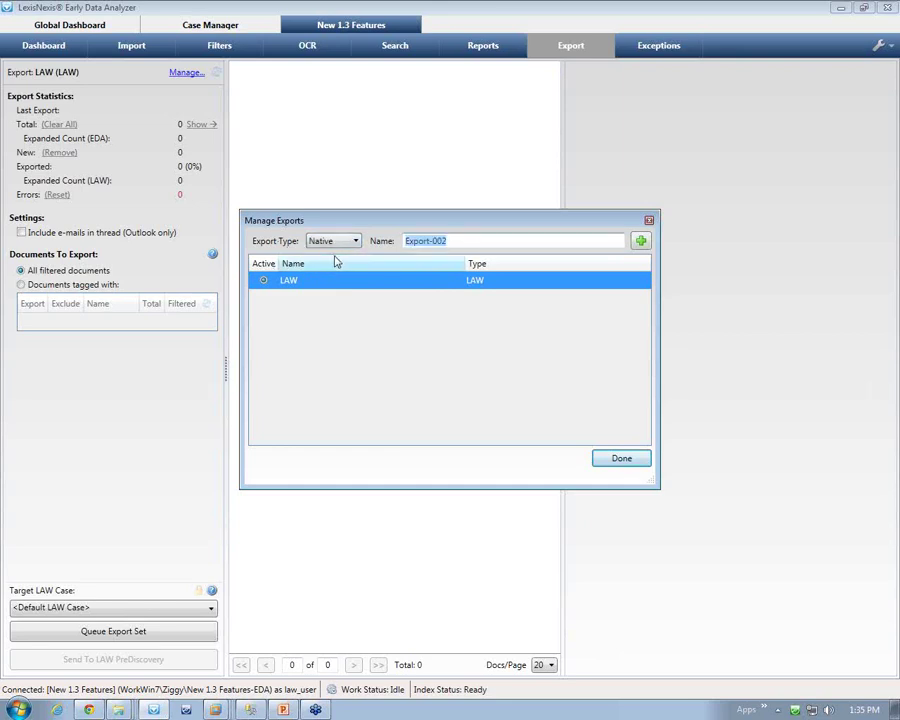
type("EDRM")
left_click(641, 243)
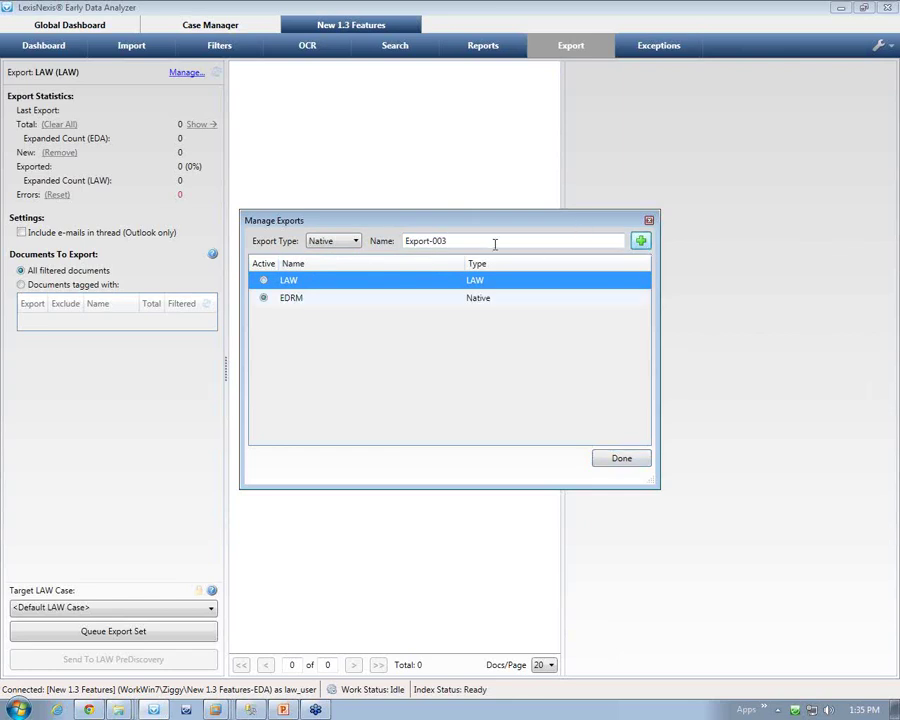
type("DAT")
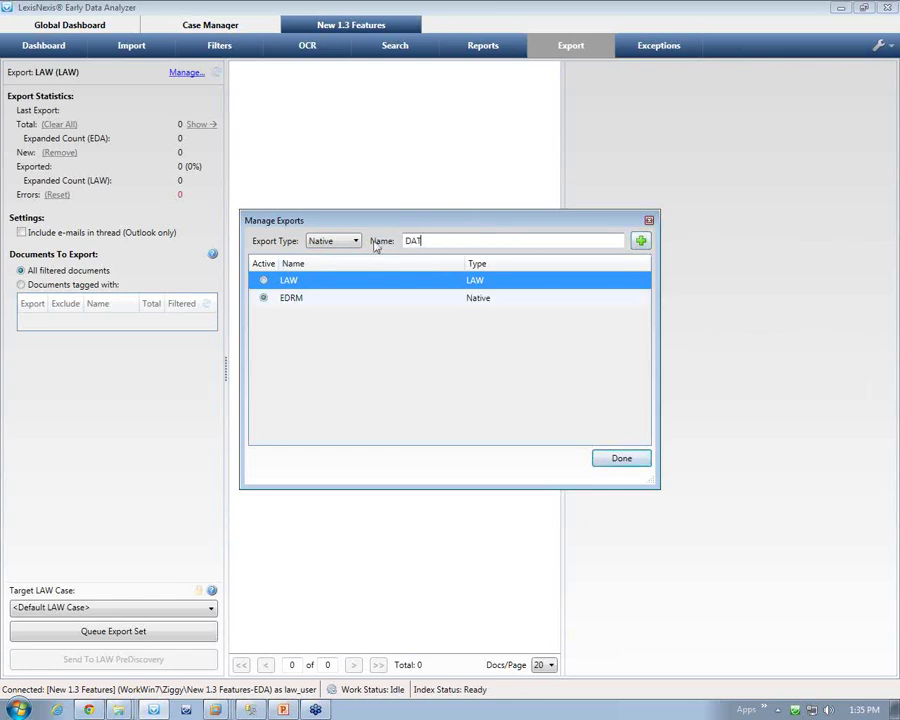
left_click(641, 242)
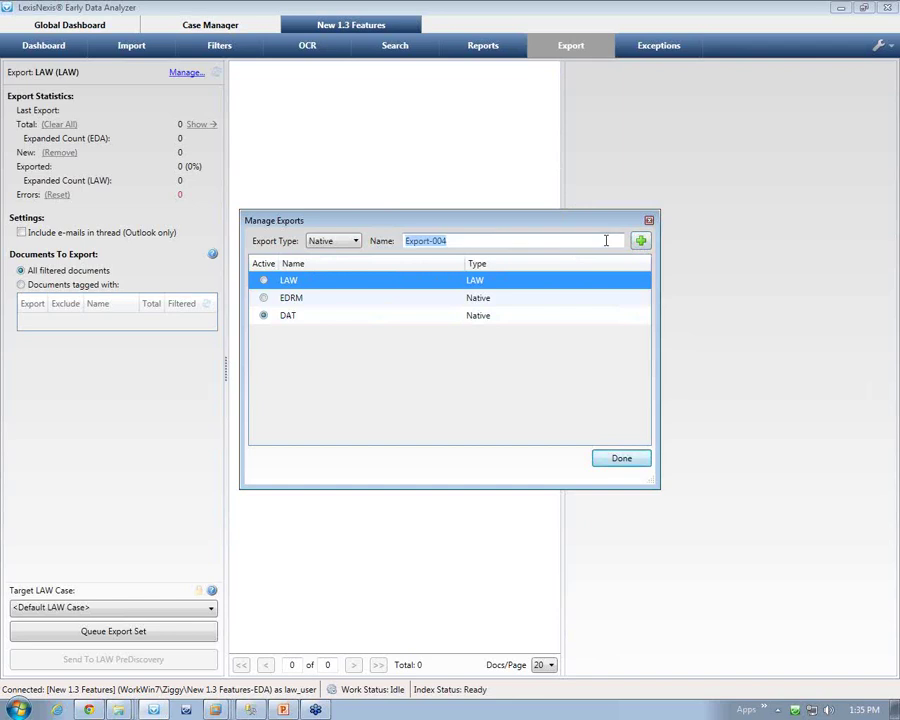
Step: Add another LAW-type export named 'Ela' and finish managing exports
type("Elaine")
left_click(354, 241)
left_click(322, 253)
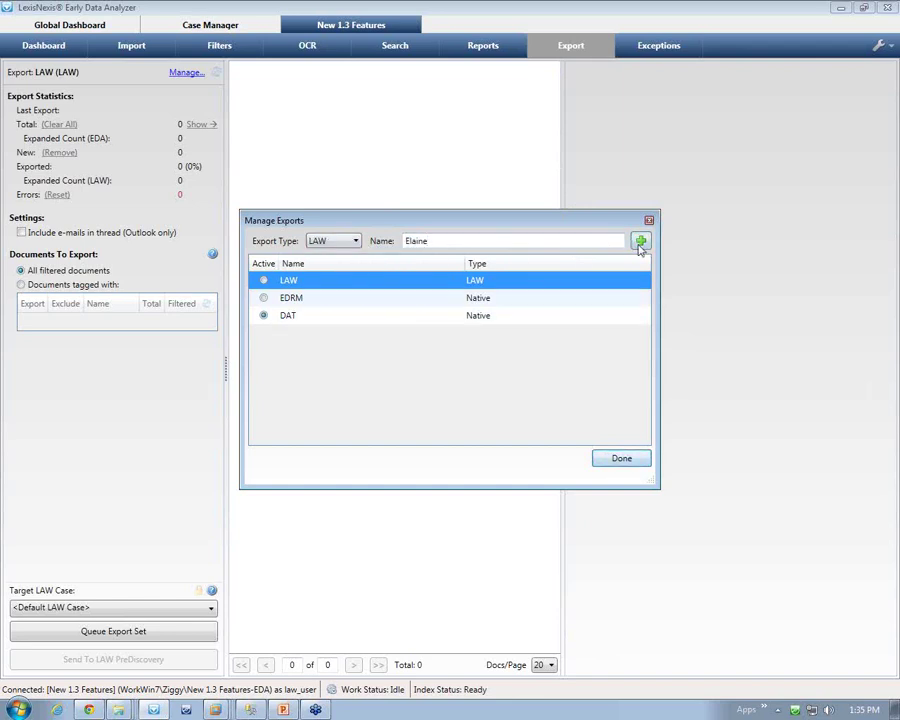
left_click(641, 242)
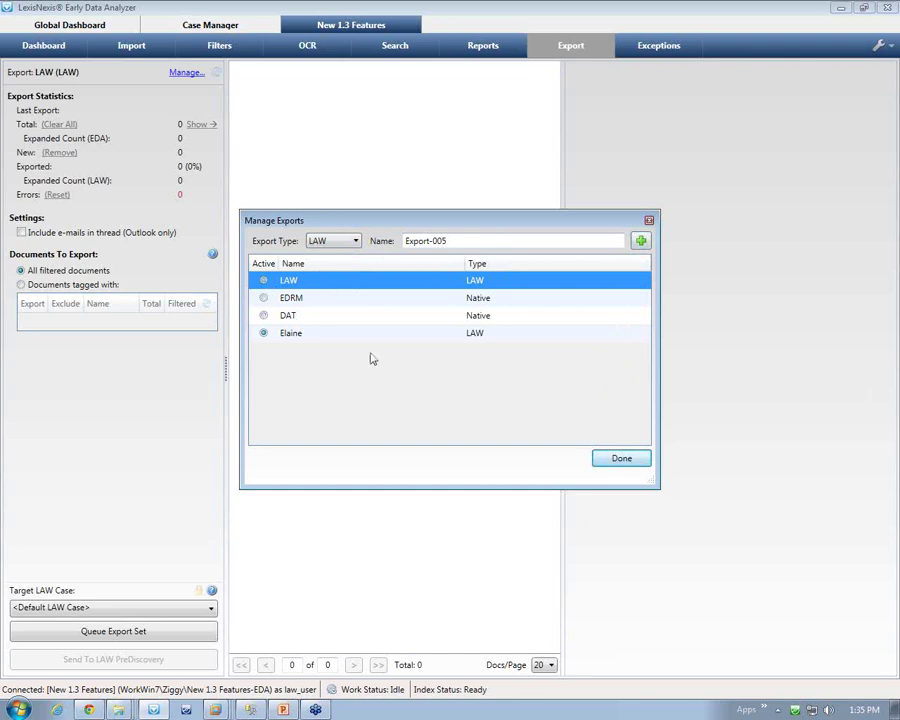
left_click(624, 461)
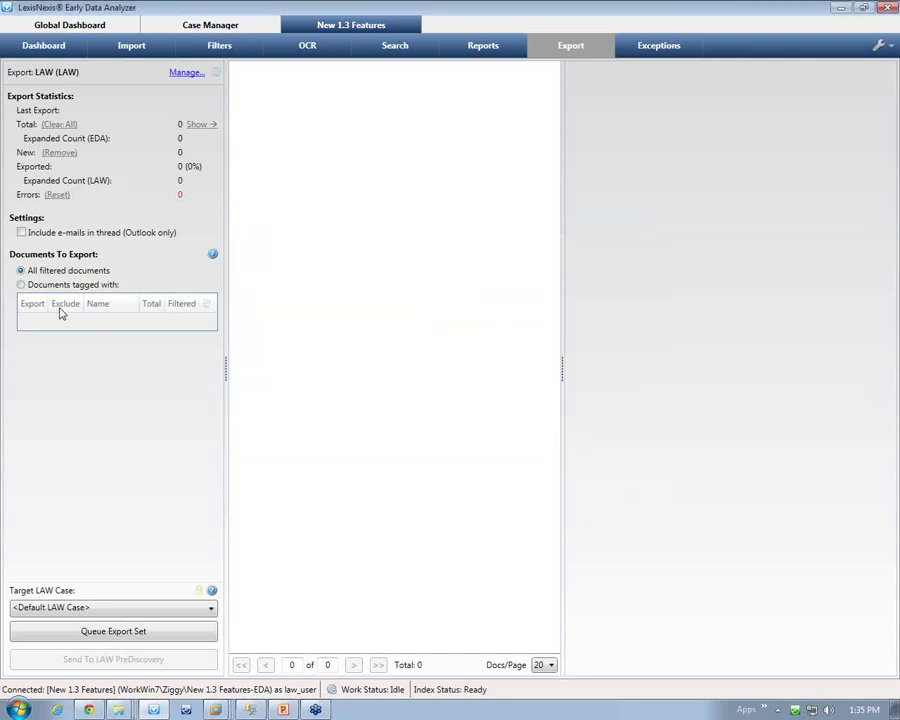
Step: Return the LAW export to all filtered documents and show the Filters view
left_click(21, 285)
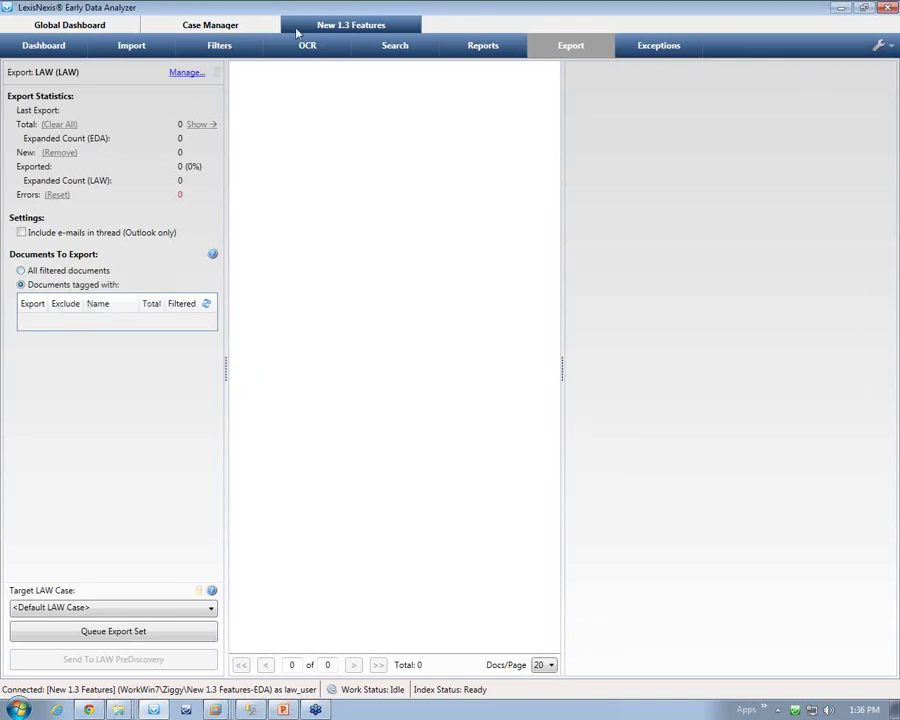
left_click(21, 270)
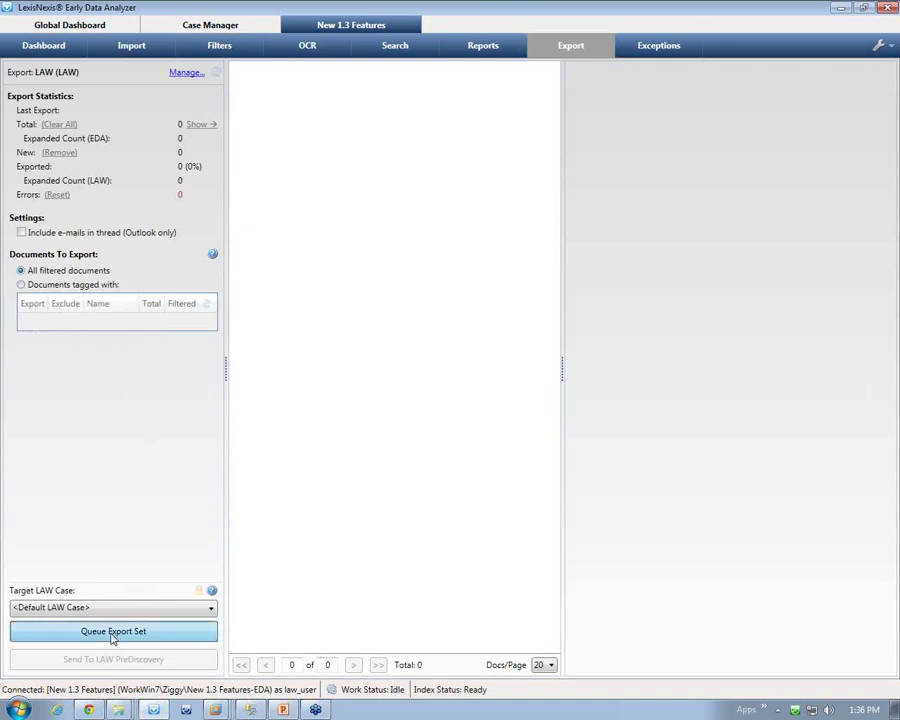
left_click(219, 45)
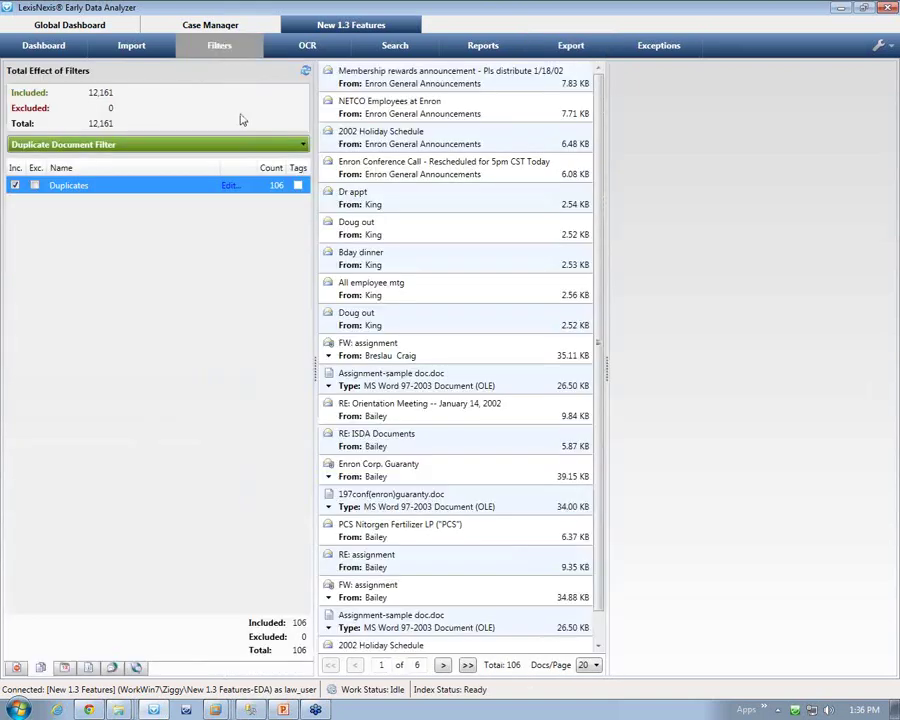
Step: Create the new tags Search 1 and Search 2 in the case's tag settings
left_click(395, 45)
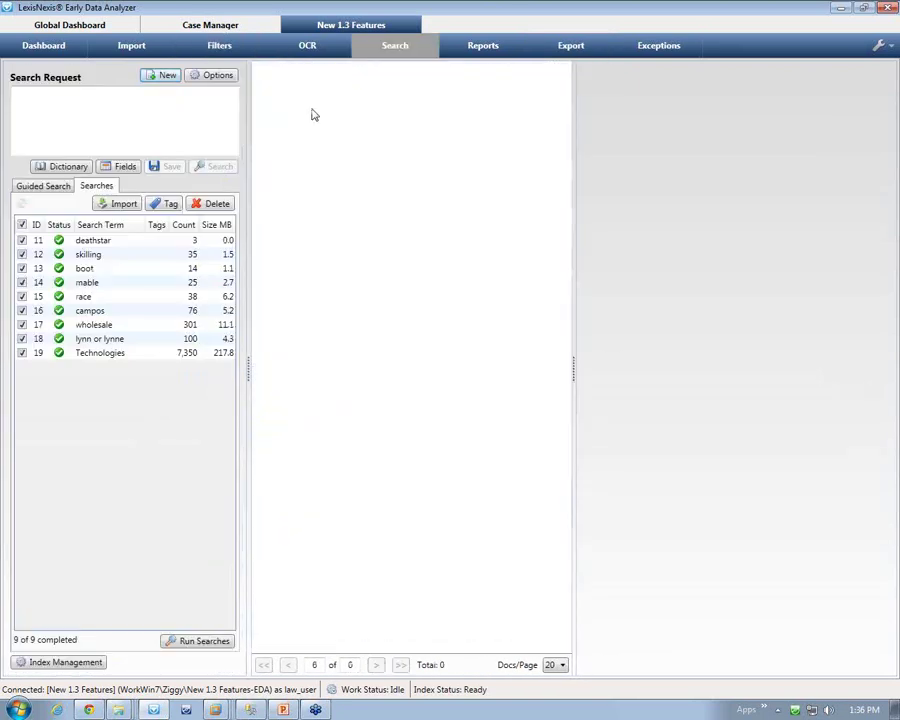
left_click(165, 205)
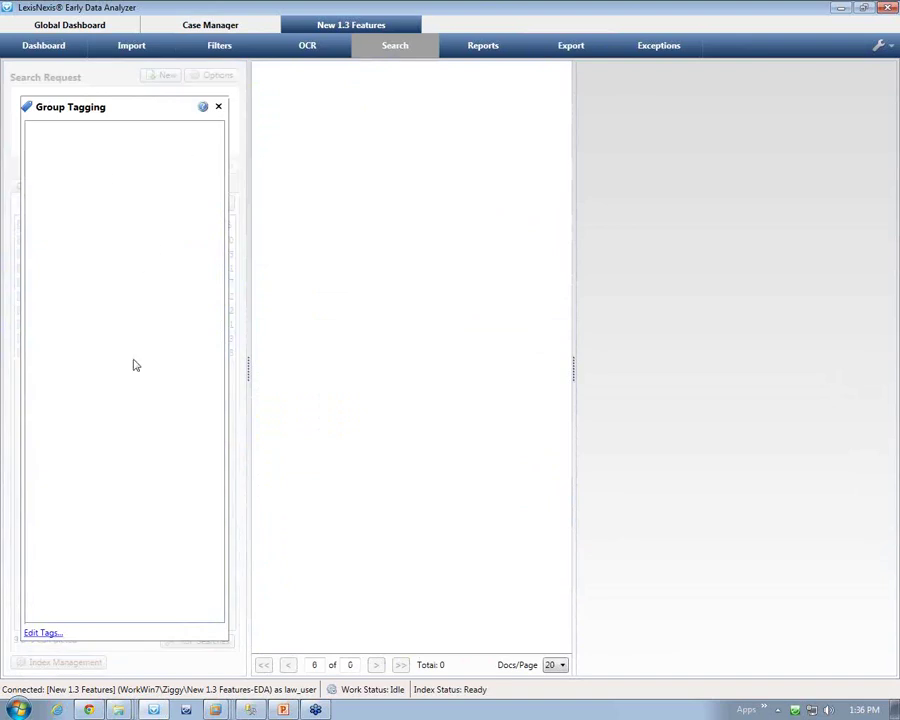
left_click(40, 632)
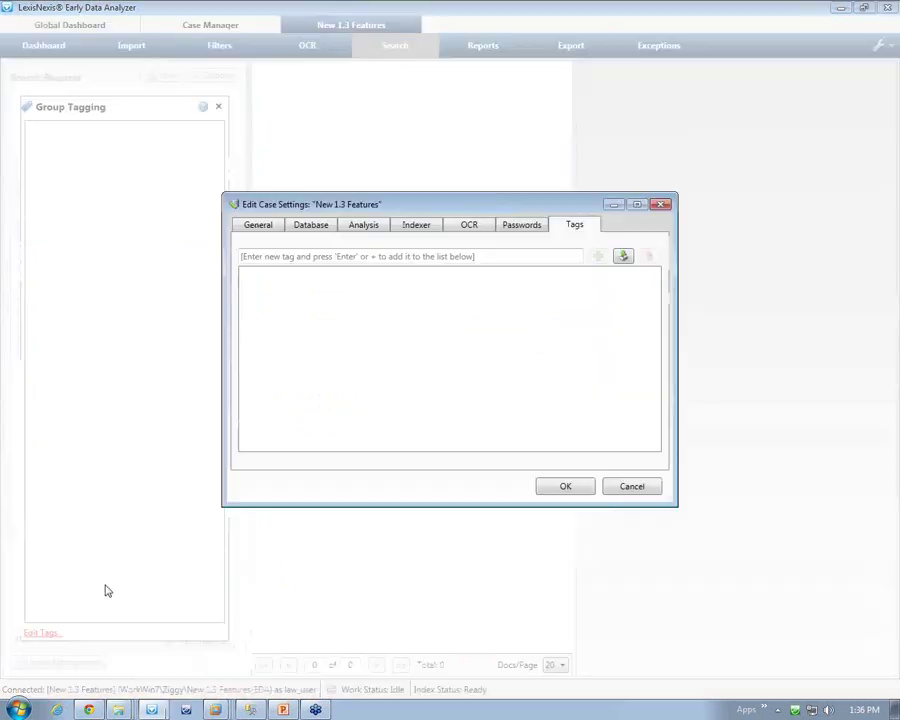
left_click(383, 257)
type("SEa")
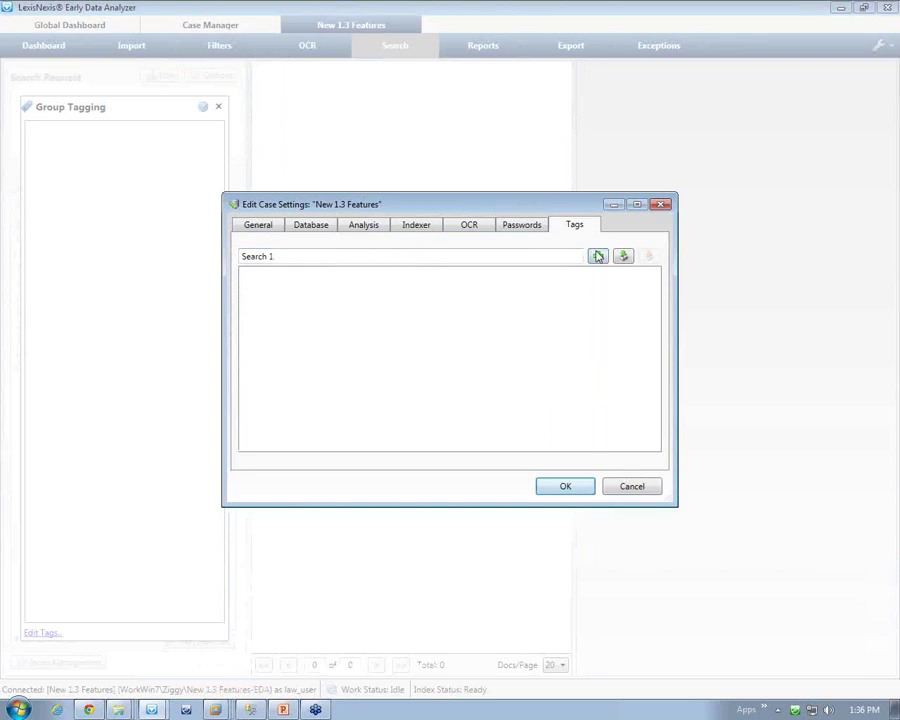
key("Return")
left_click(480, 256)
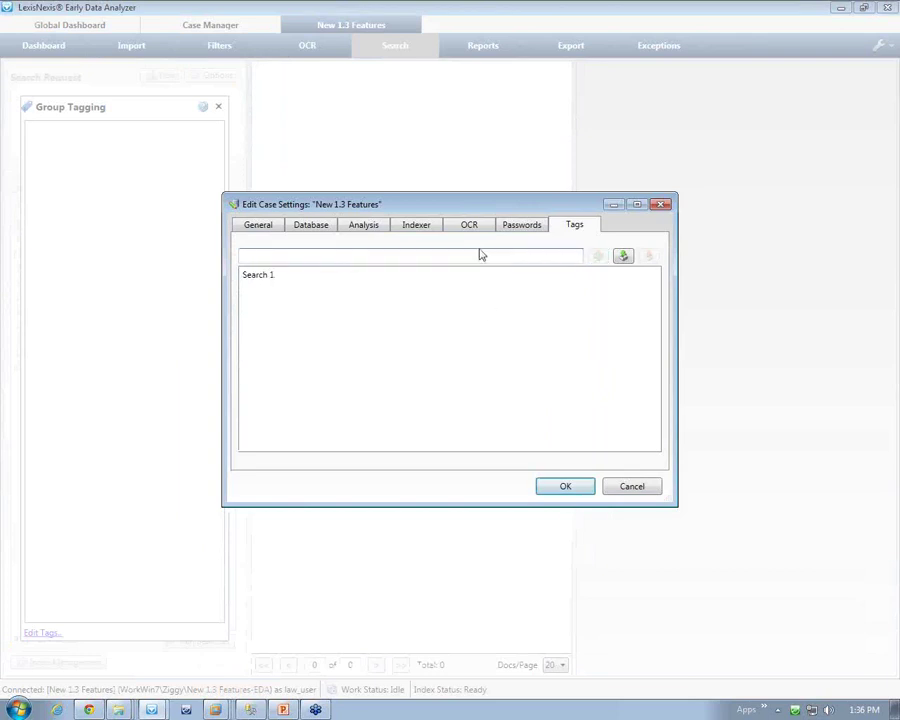
type("Search 2")
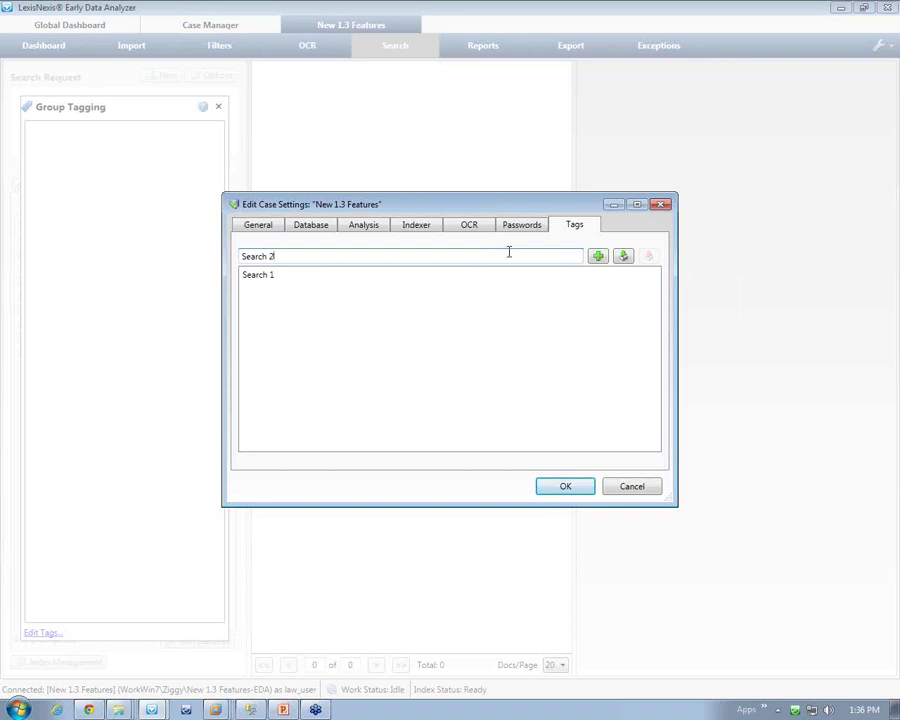
left_click(596, 256)
left_click(565, 486)
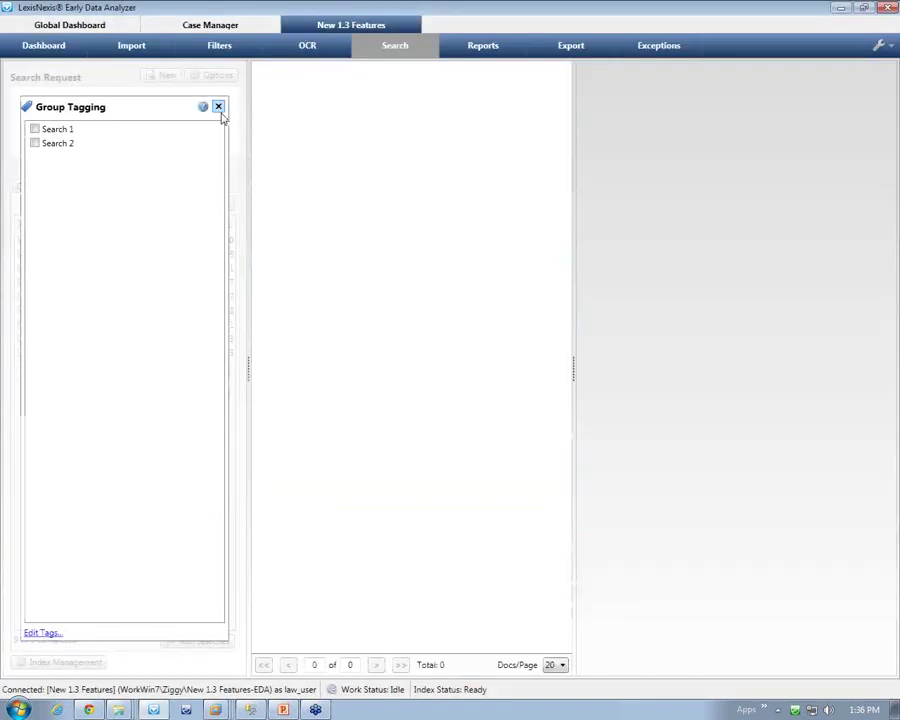
Step: Tag the skilling, boot and mable searches with Search 1 and Search 2
left_click(219, 108)
left_click(21, 224)
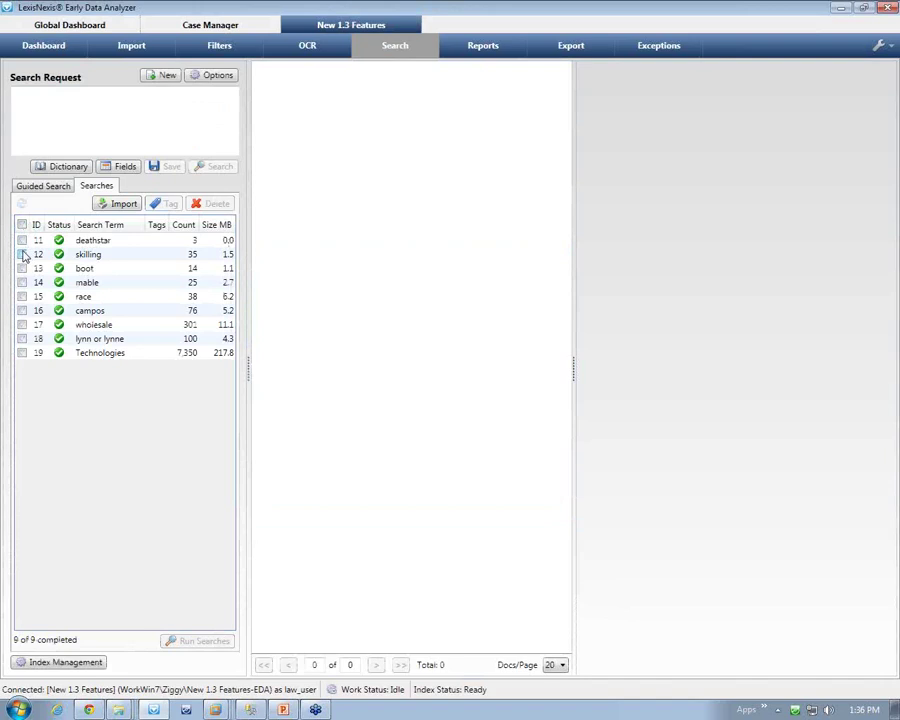
left_click(22, 254)
left_click(23, 266)
left_click(22, 284)
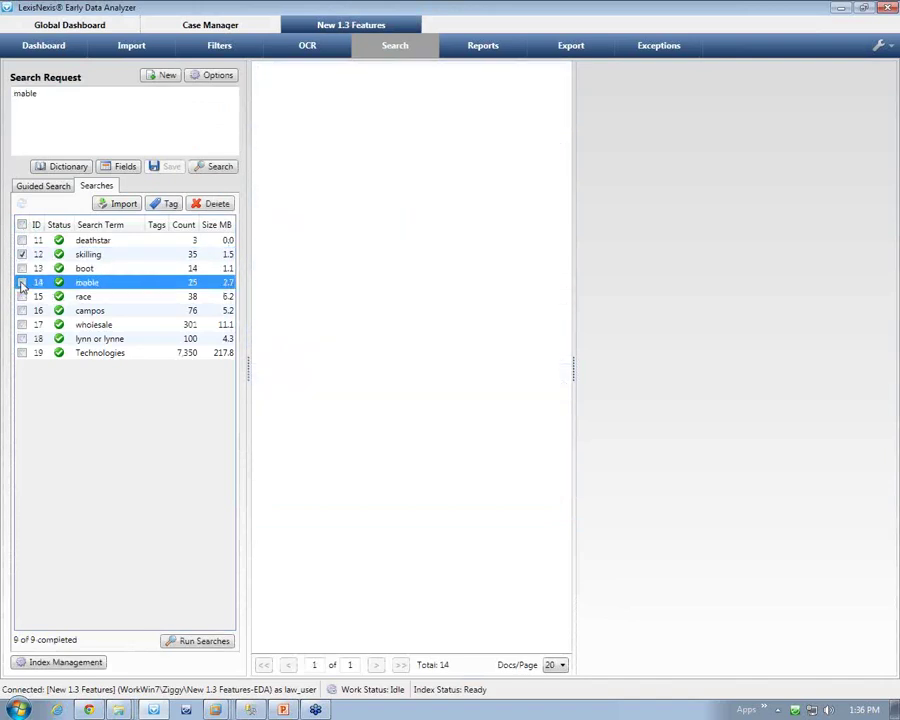
left_click(22, 284)
left_click(38, 268)
left_click(165, 203)
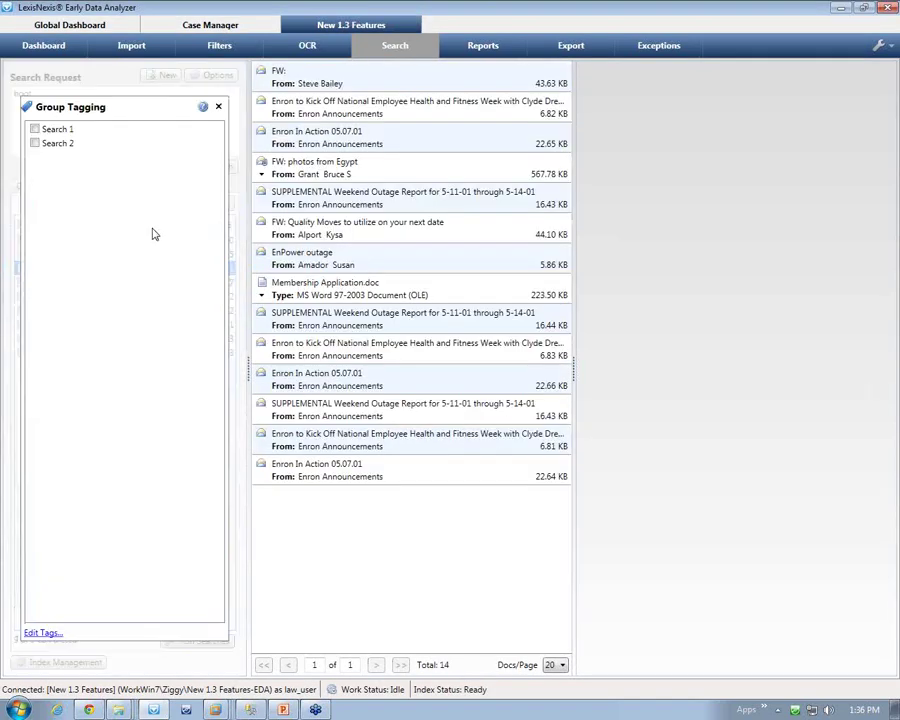
left_click(35, 143)
left_click(35, 129)
left_click(219, 106)
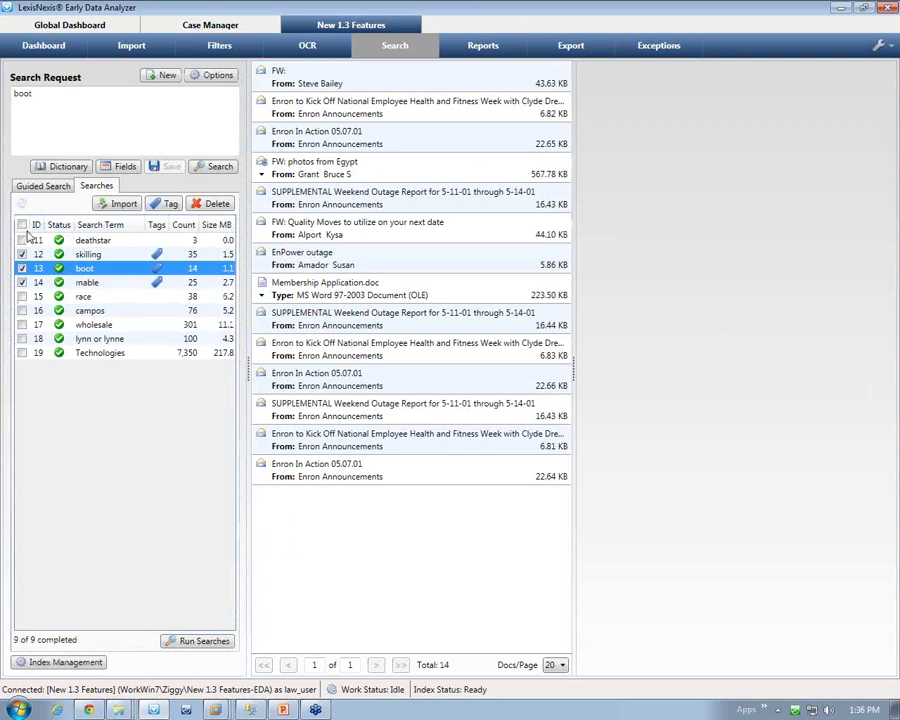
Step: Tag the wholesale, lynn or lynne, and Technologies searches with Search 2
left_click(22, 266)
left_click(22, 282)
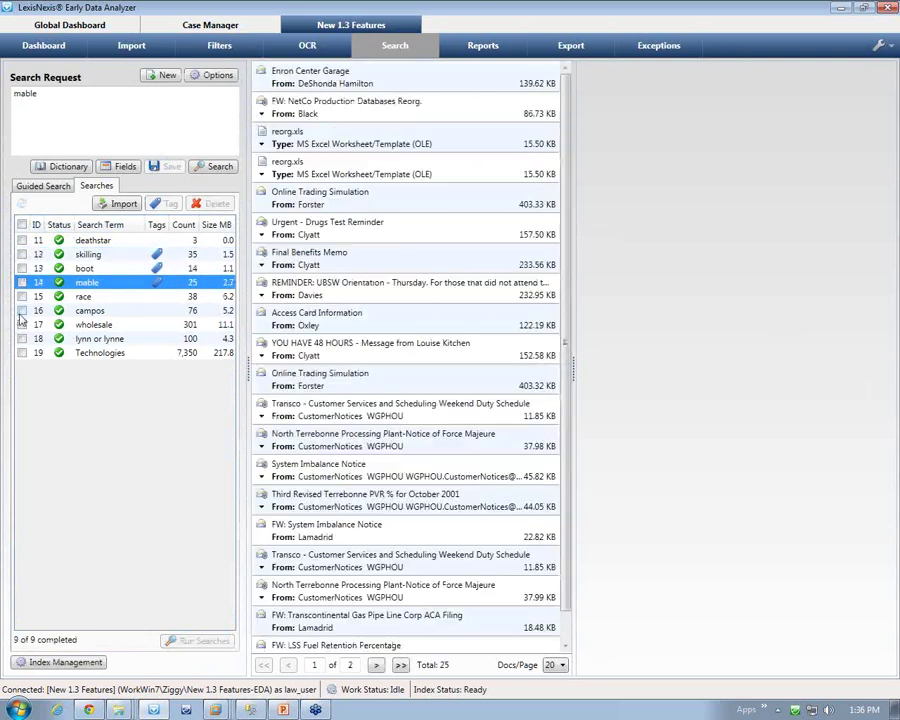
left_click(22, 324)
left_click(22, 338)
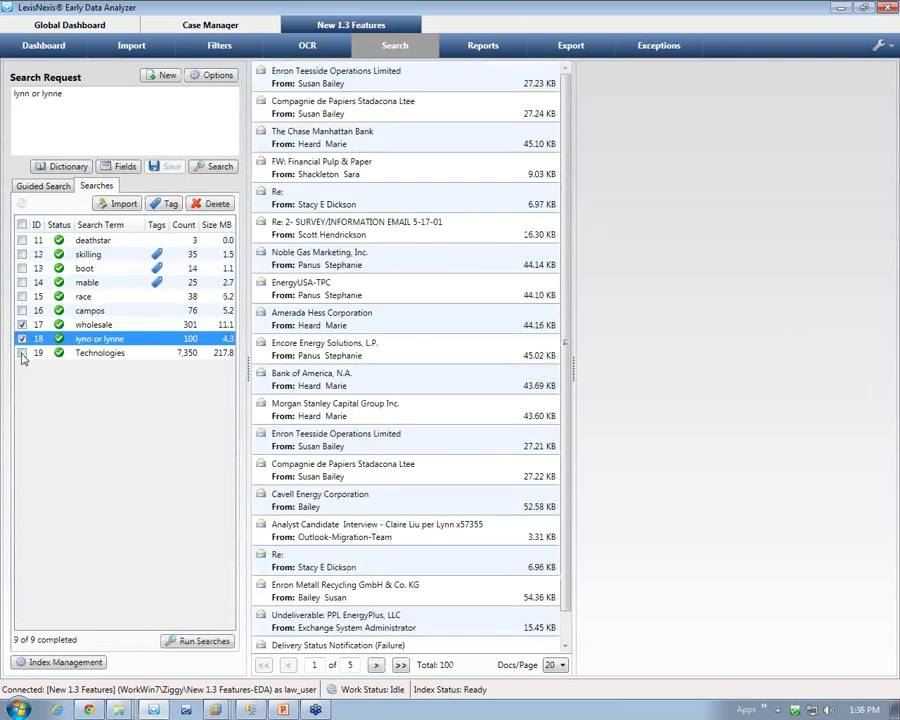
left_click(22, 352)
left_click(165, 203)
left_click(35, 143)
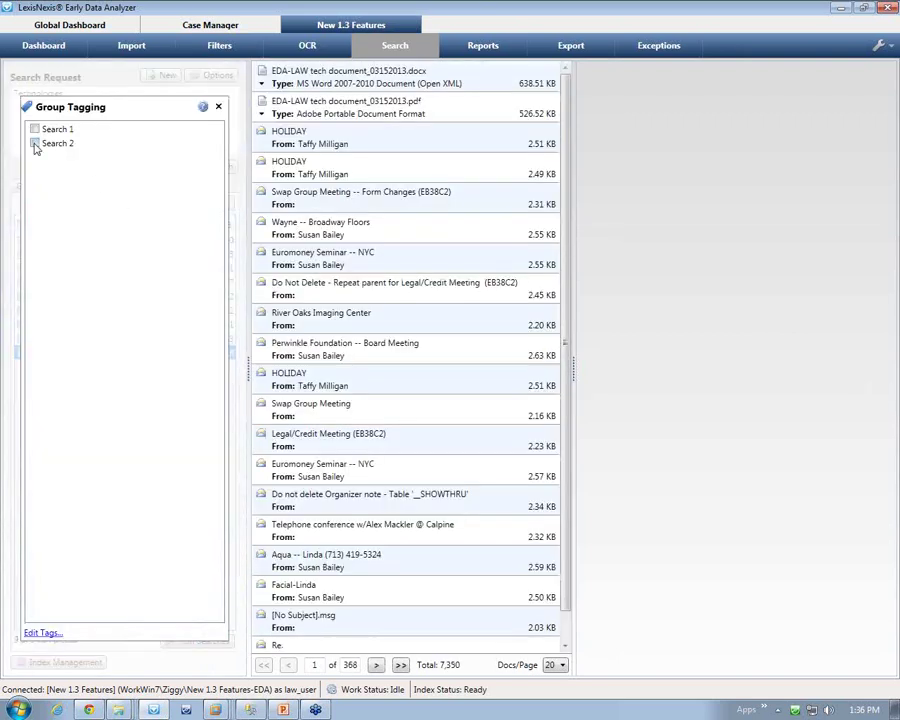
left_click(218, 106)
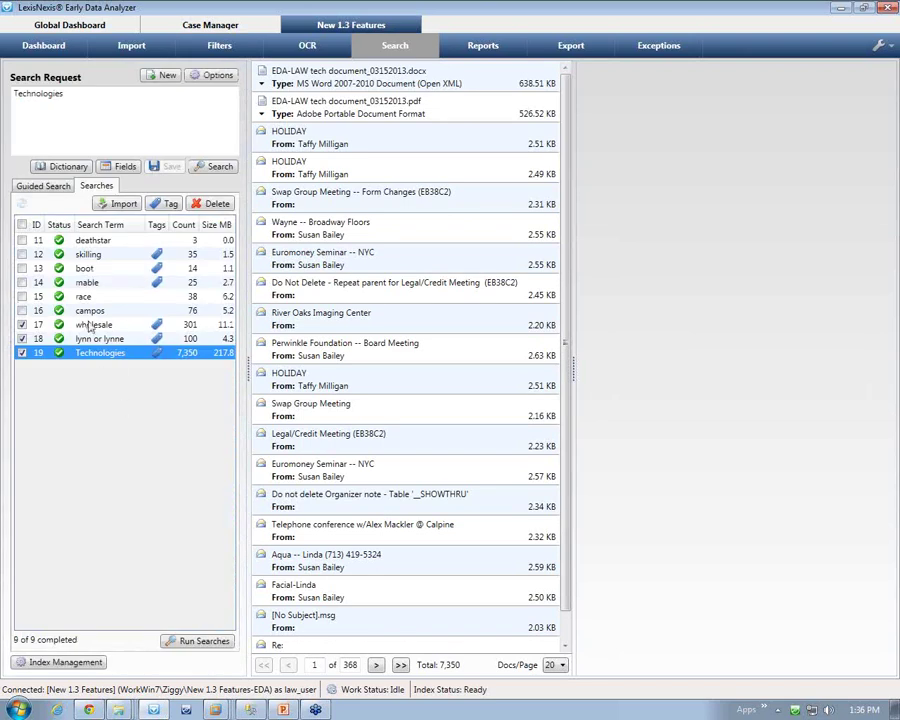
left_click(570, 45)
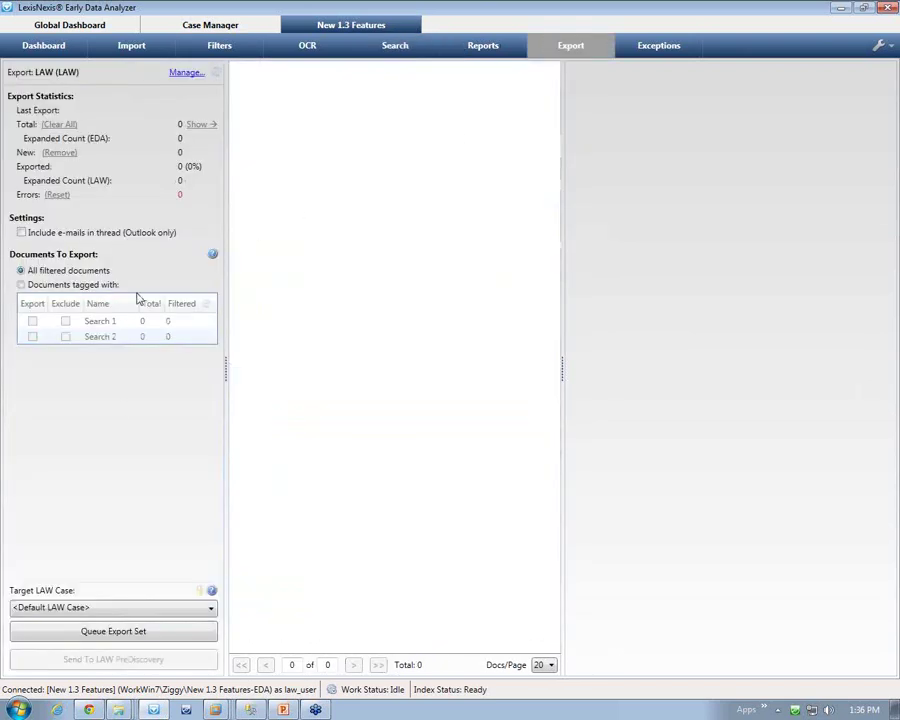
Step: Limit the LAW export to the 74 documents tagged Search 1 and queue it
left_click(43, 286)
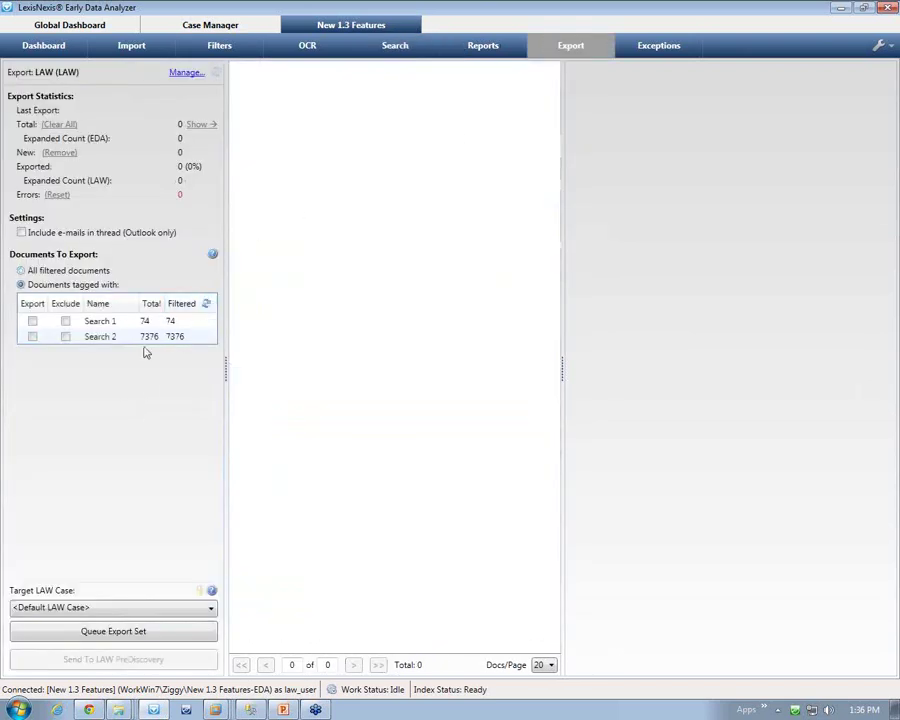
left_click(32, 321)
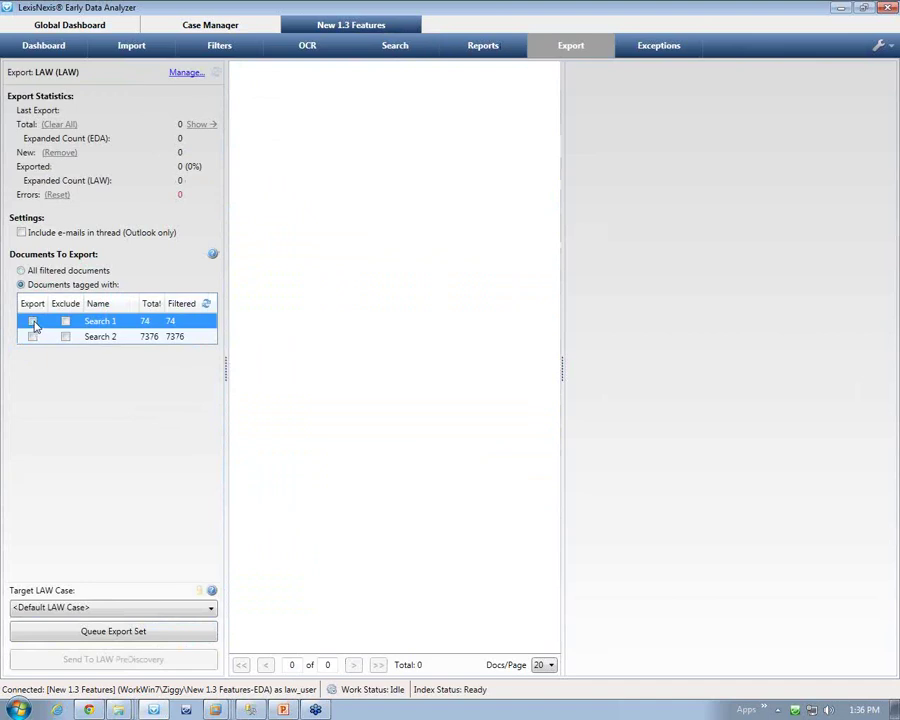
left_click(62, 337)
left_click(65, 337)
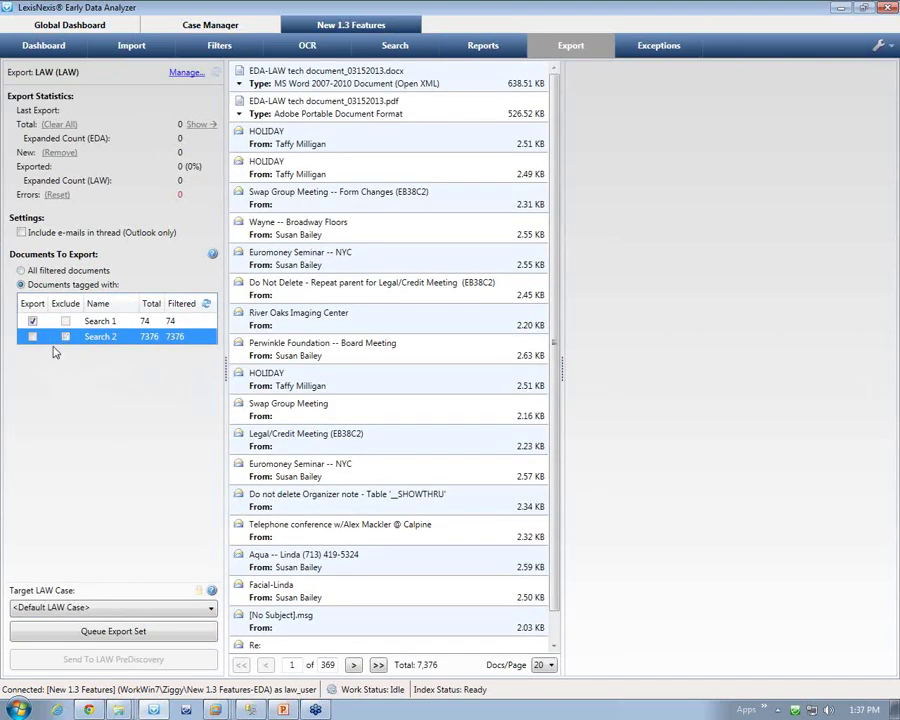
left_click(65, 337)
left_click(32, 321)
left_click(126, 631)
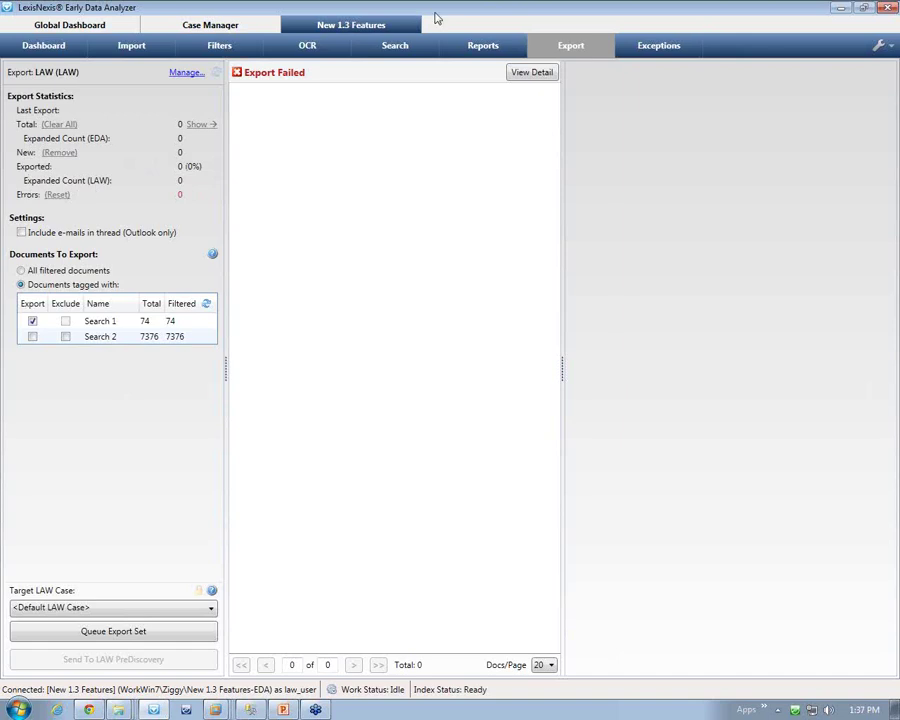
Step: Review the failed export's error and stack trace showing the missing host mailstore file
left_click(535, 73)
left_click(388, 247)
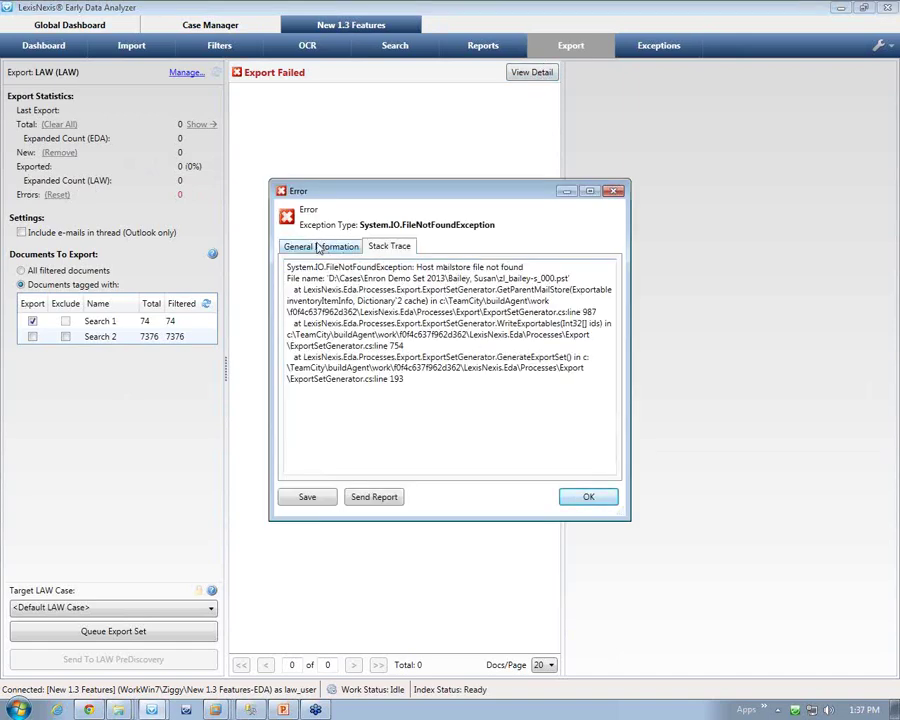
left_click_drag(450, 279, 489, 281)
left_click(368, 292)
left_click(328, 254)
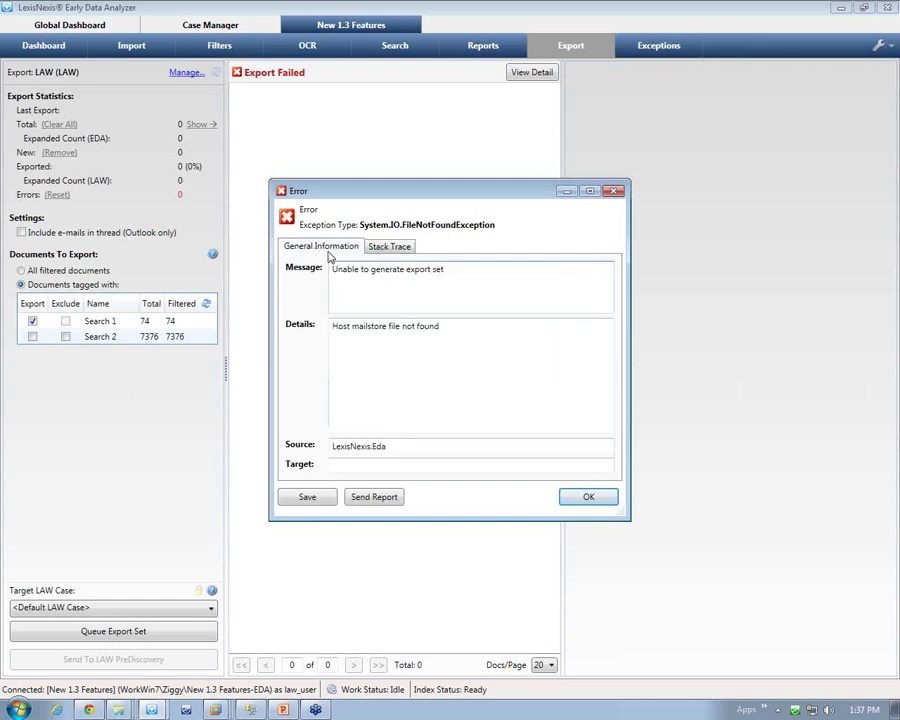
left_click(595, 500)
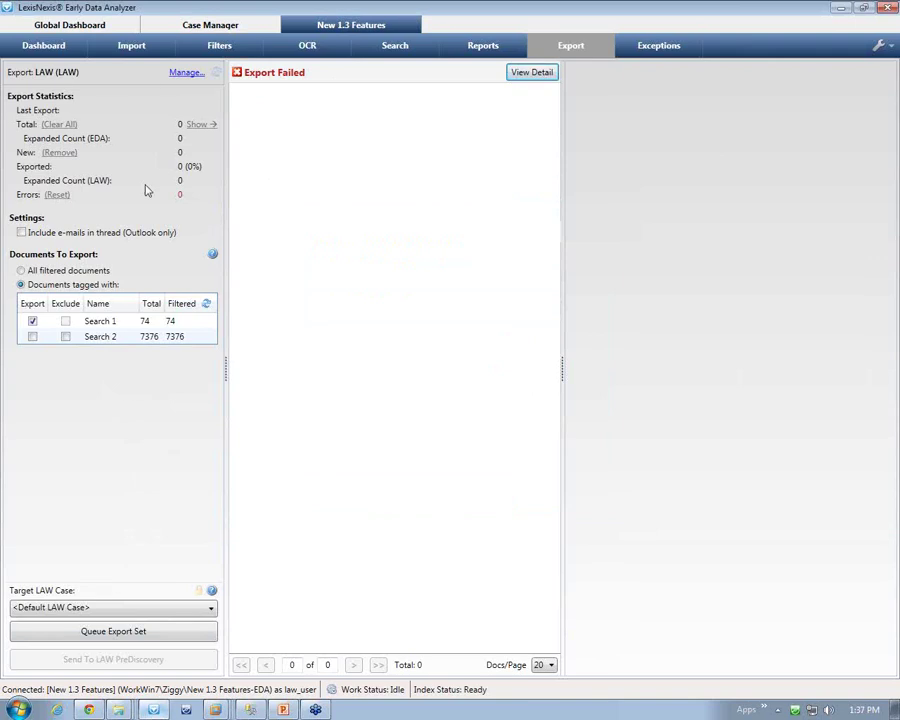
left_click(529, 73)
left_click(388, 247)
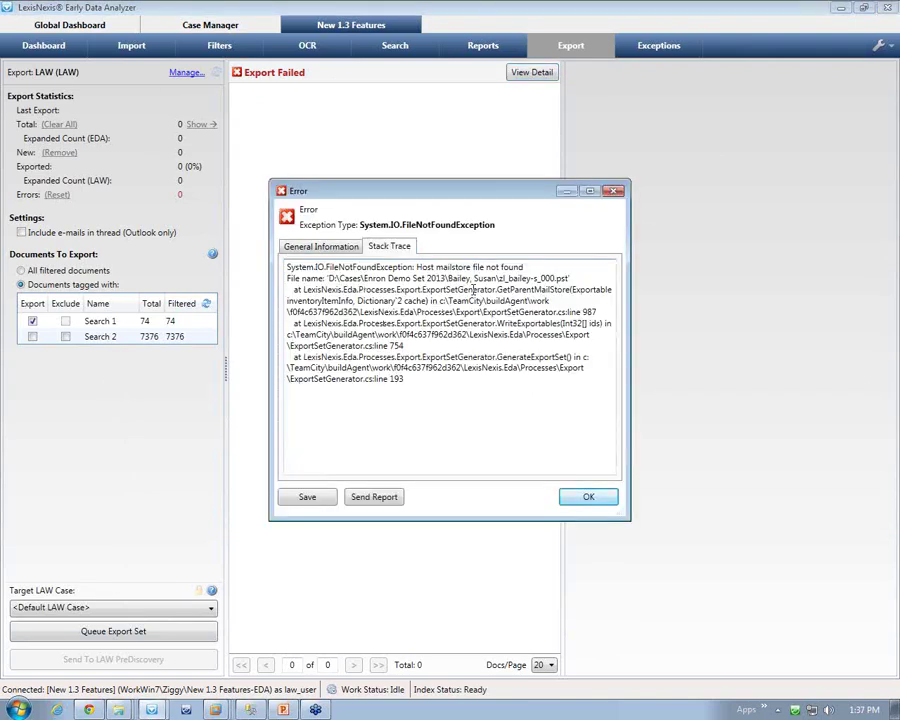
left_click(584, 498)
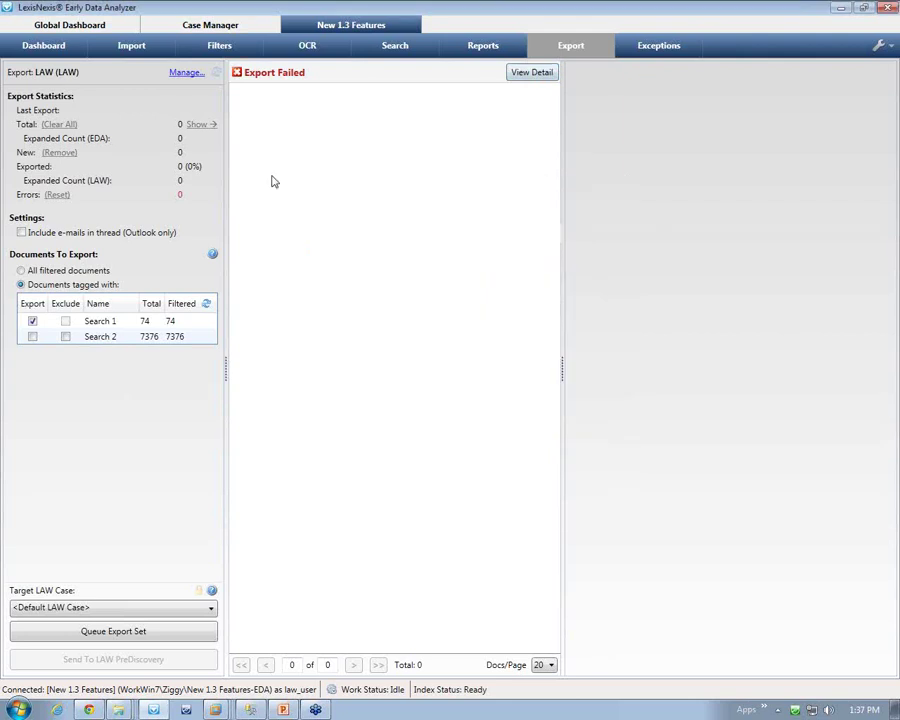
left_click(212, 45)
left_click(133, 45)
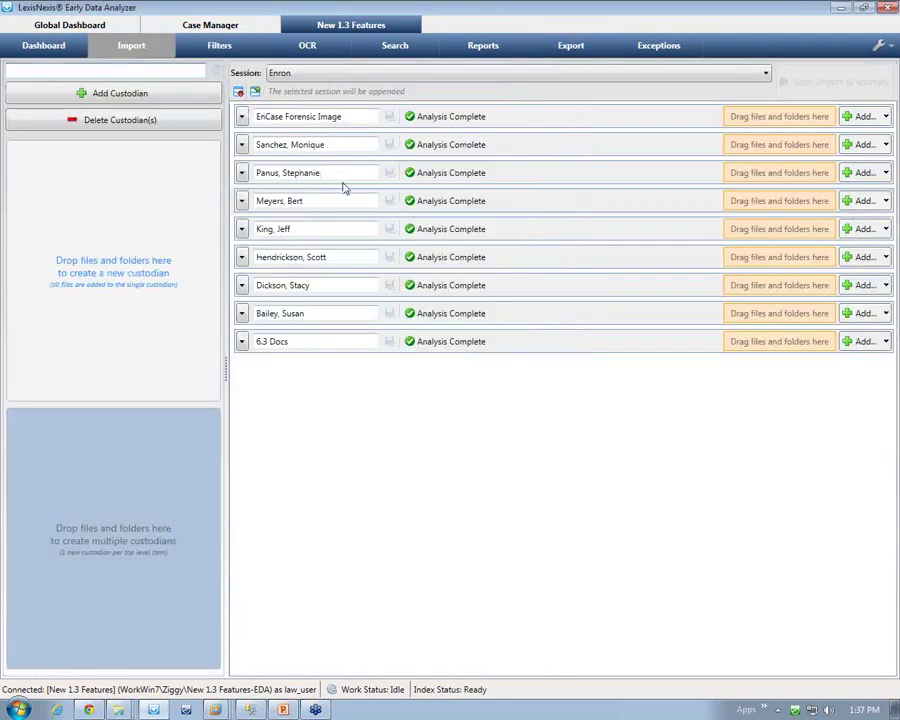
left_click(242, 117)
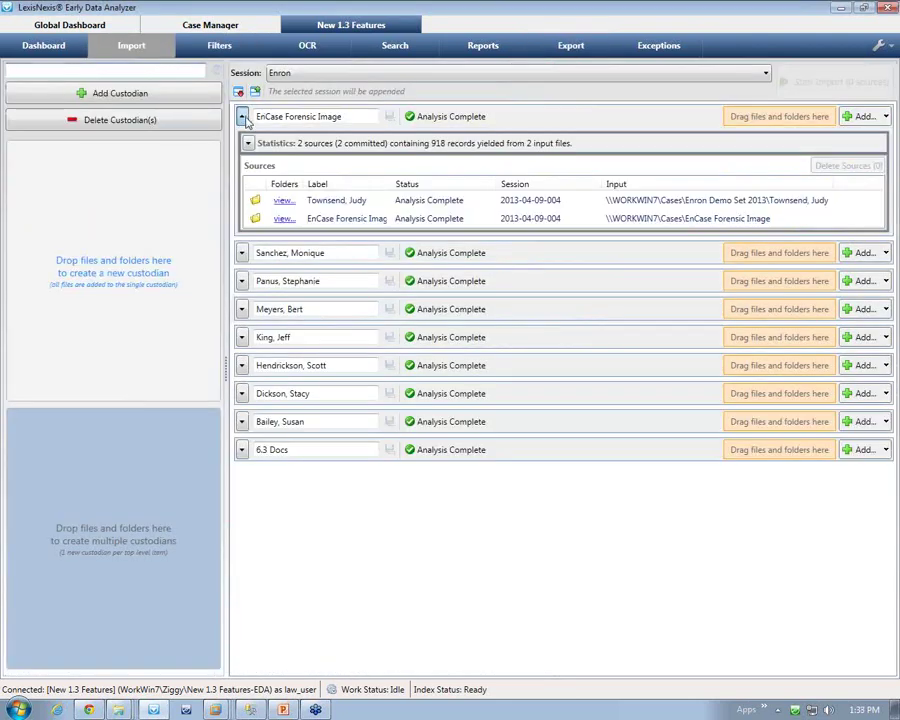
left_click(242, 117)
left_click(287, 311)
left_click(242, 314)
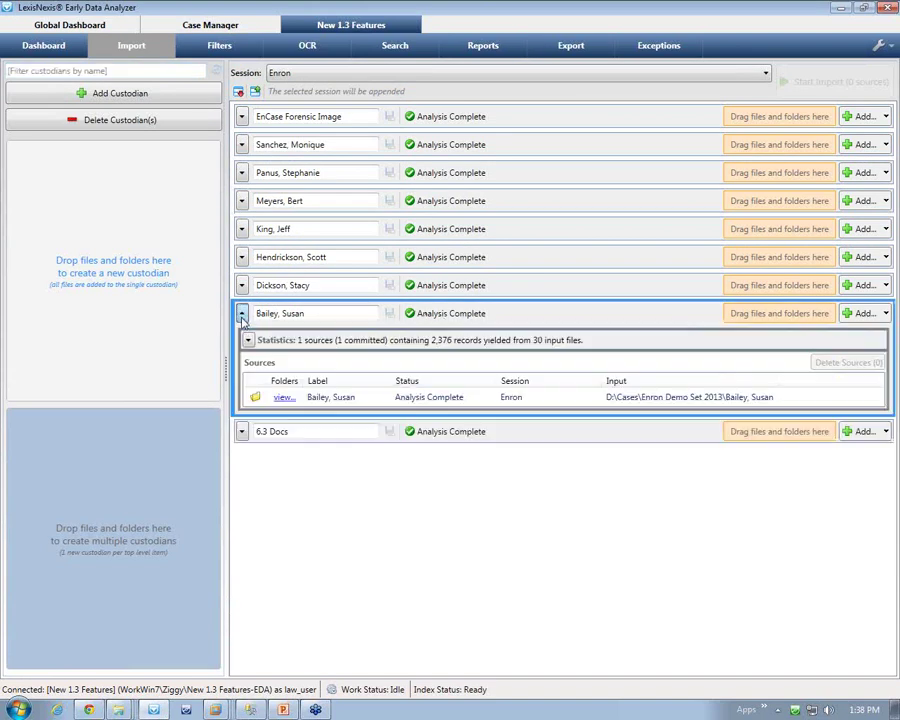
left_click(248, 340)
left_click(248, 340)
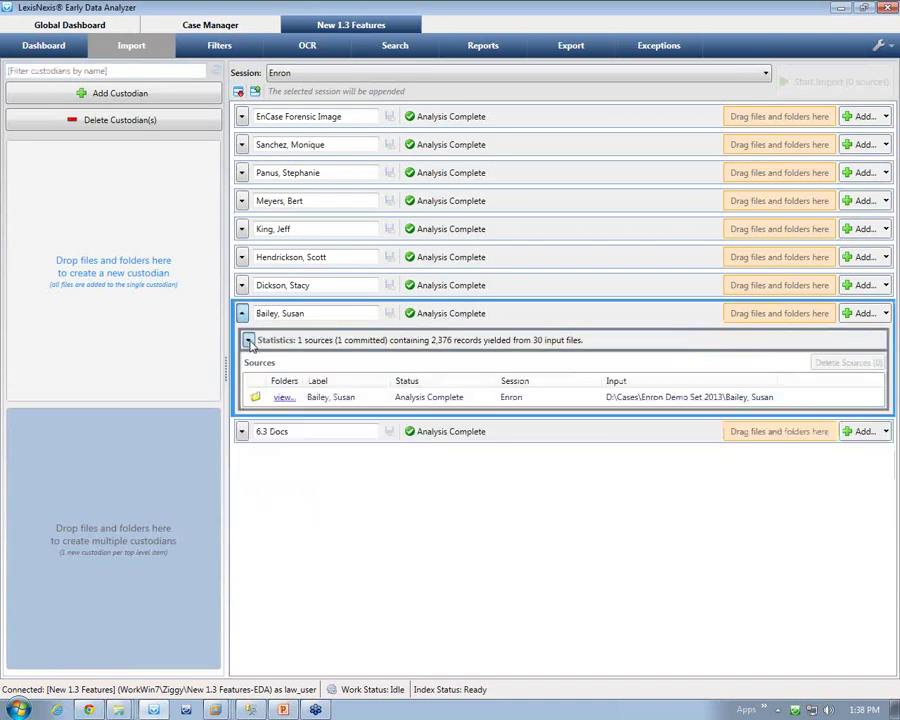
left_click(242, 313)
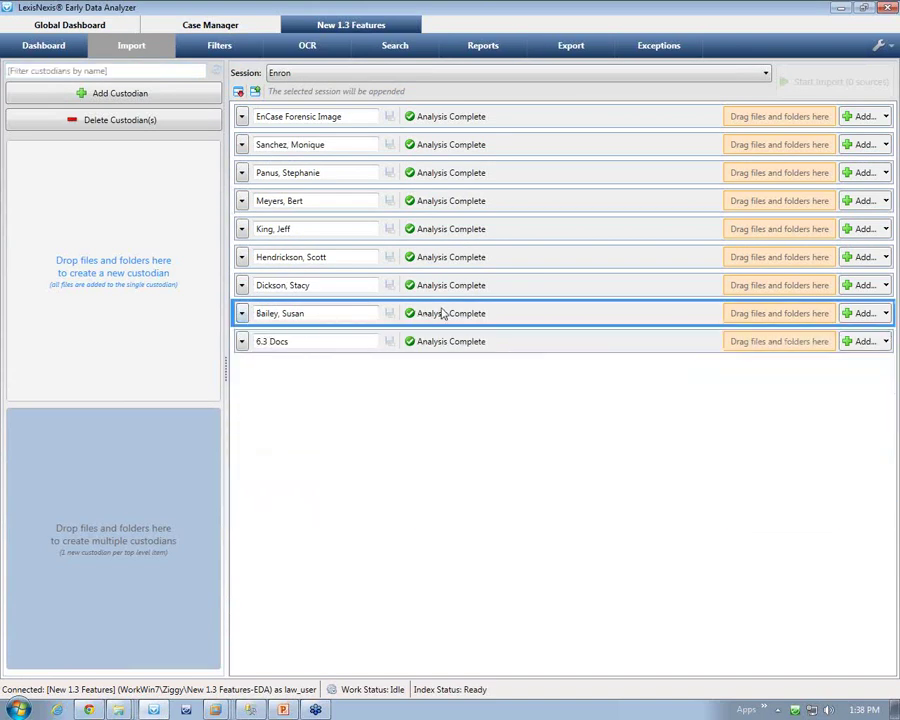
Step: Check index management and WIN7-86's enabled service processes, then return to New 1.3 Features
left_click(392, 46)
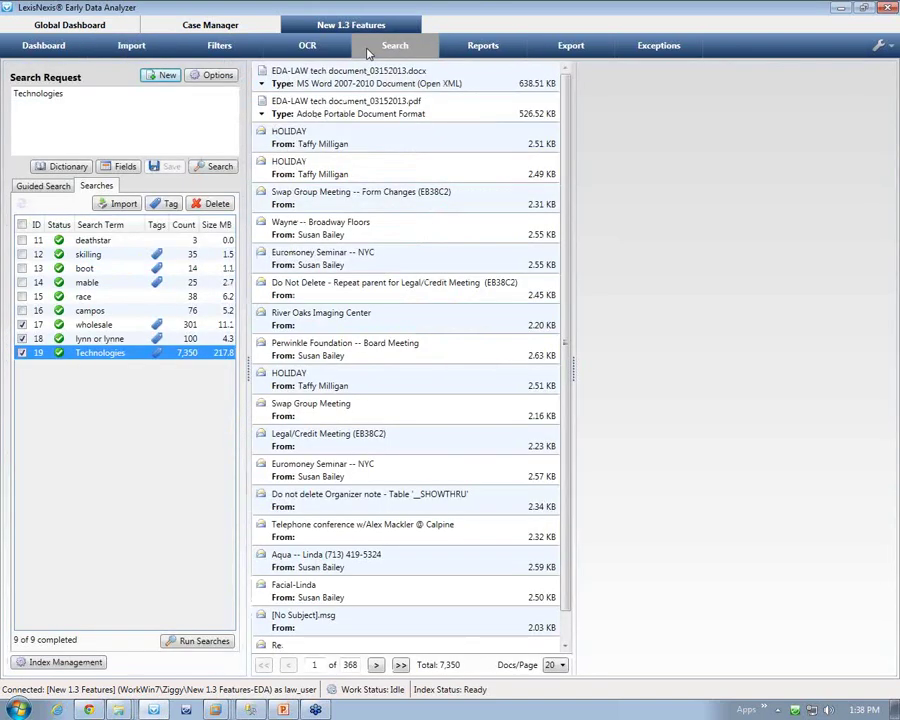
left_click(88, 661)
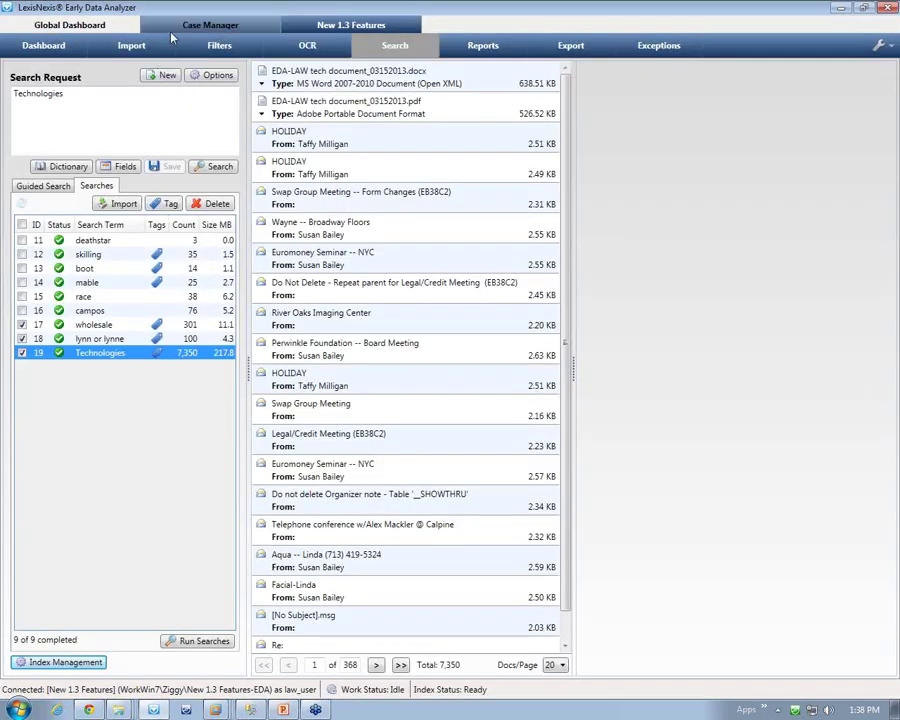
left_click(77, 22)
left_click(128, 50)
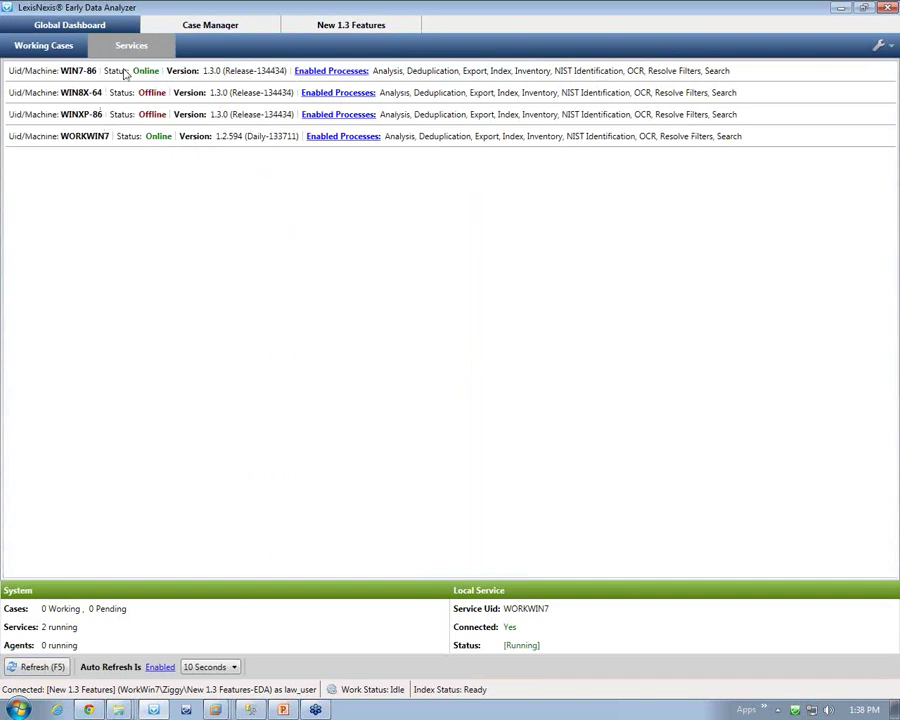
left_click(318, 75)
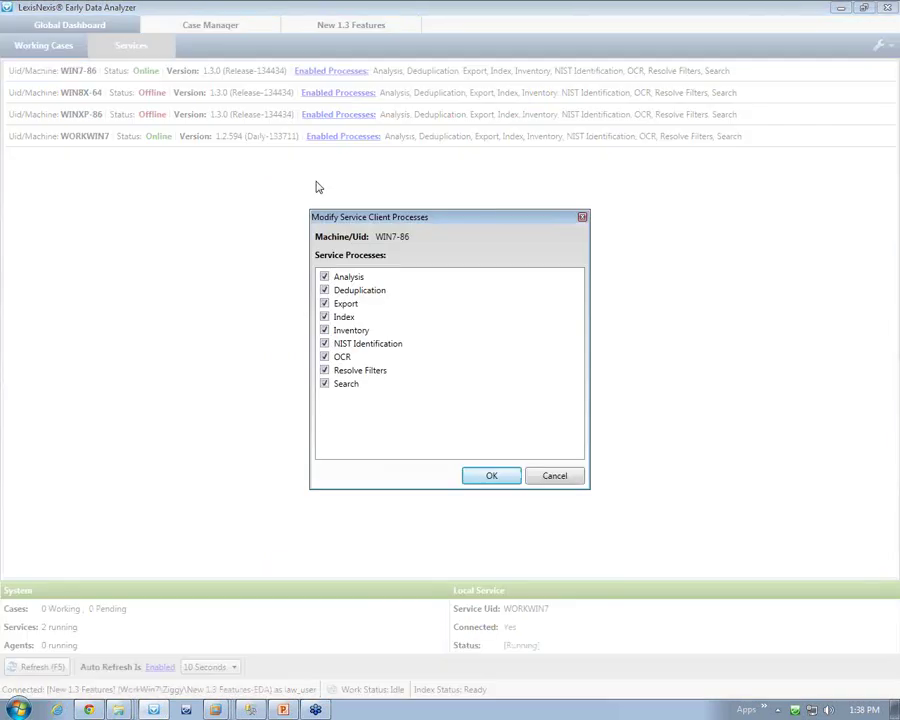
left_click(325, 371)
left_click(324, 383)
left_click(549, 476)
left_click(351, 25)
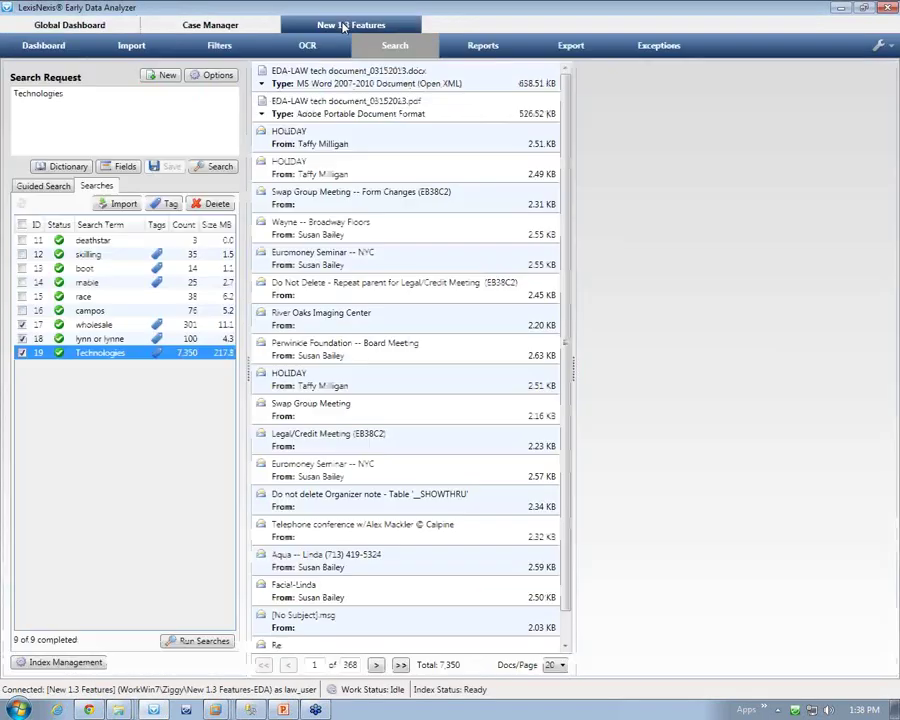
Step: Switch the LAW export from Search 1 to Search 2's 7,376 documents and requeue it
left_click(651, 46)
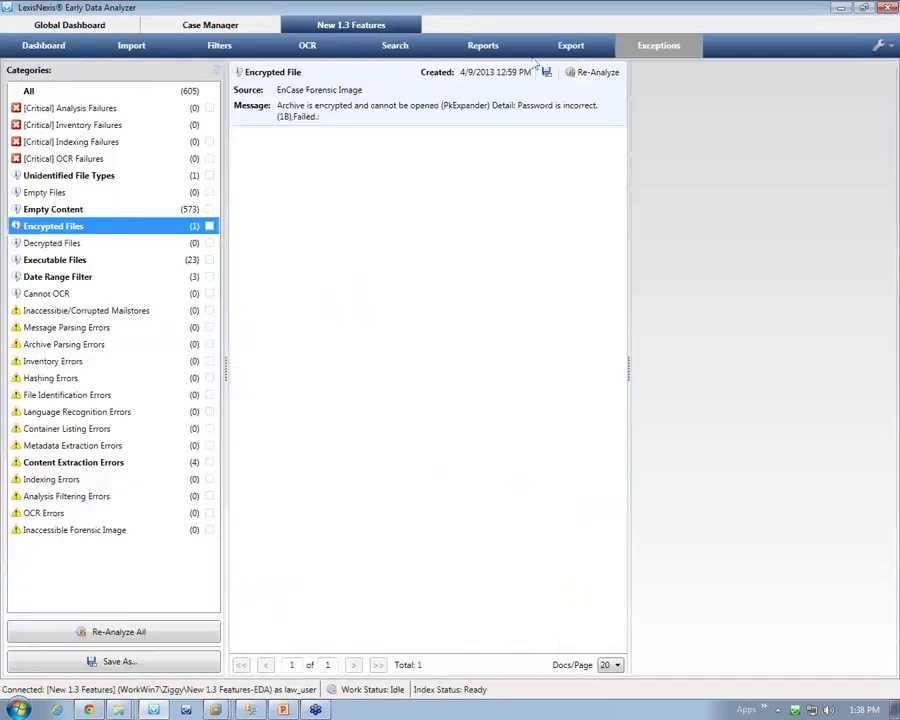
left_click(571, 45)
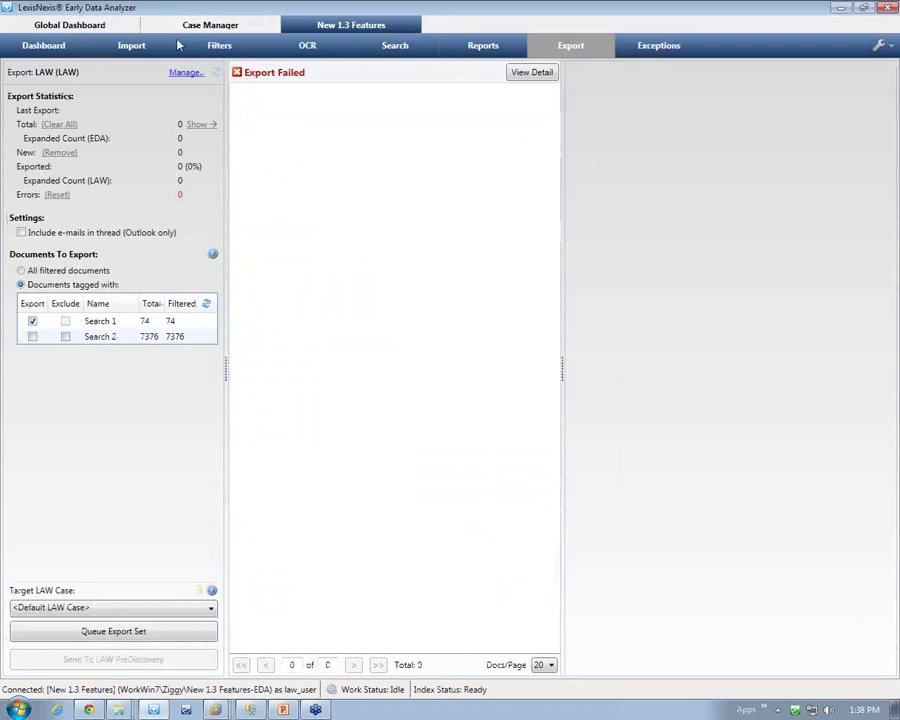
left_click(32, 321)
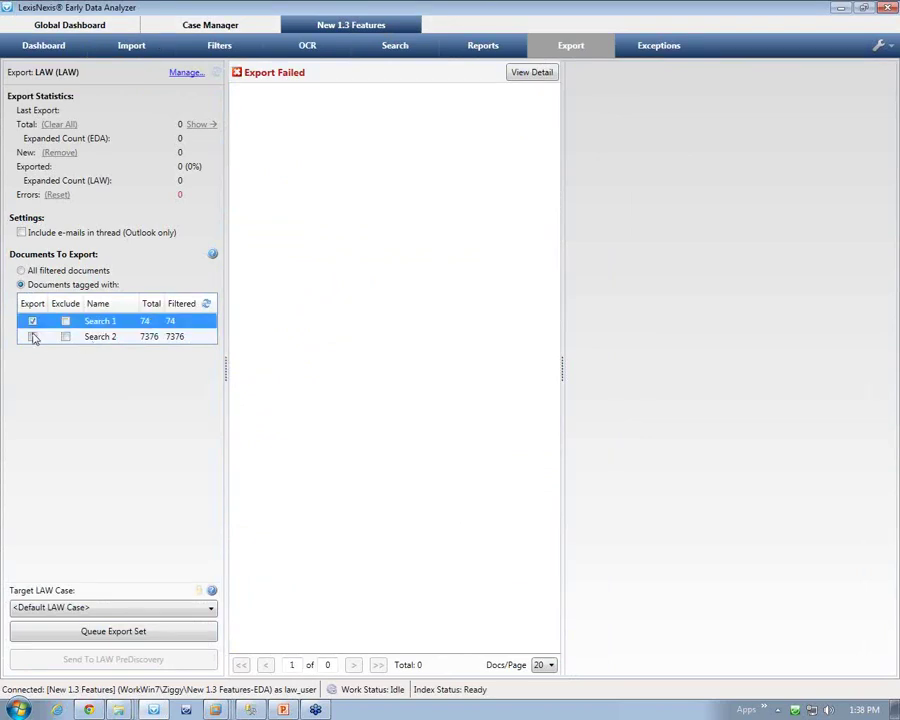
left_click(32, 337)
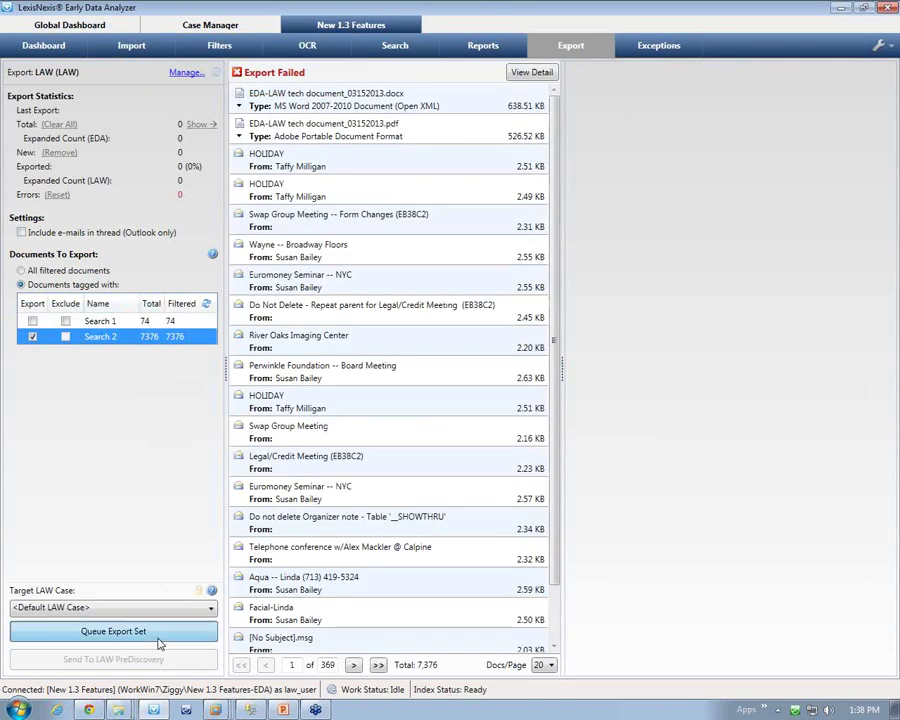
left_click(186, 634)
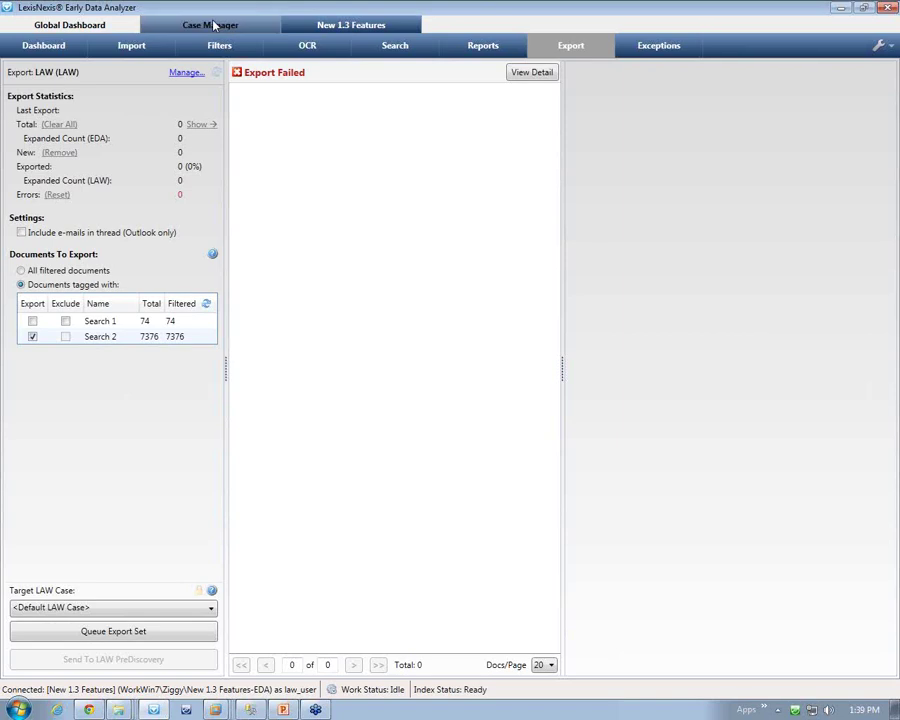
Step: Open the Sales Feature Demo case, switch to the LAW2 export set and queue it
left_click(150, 16)
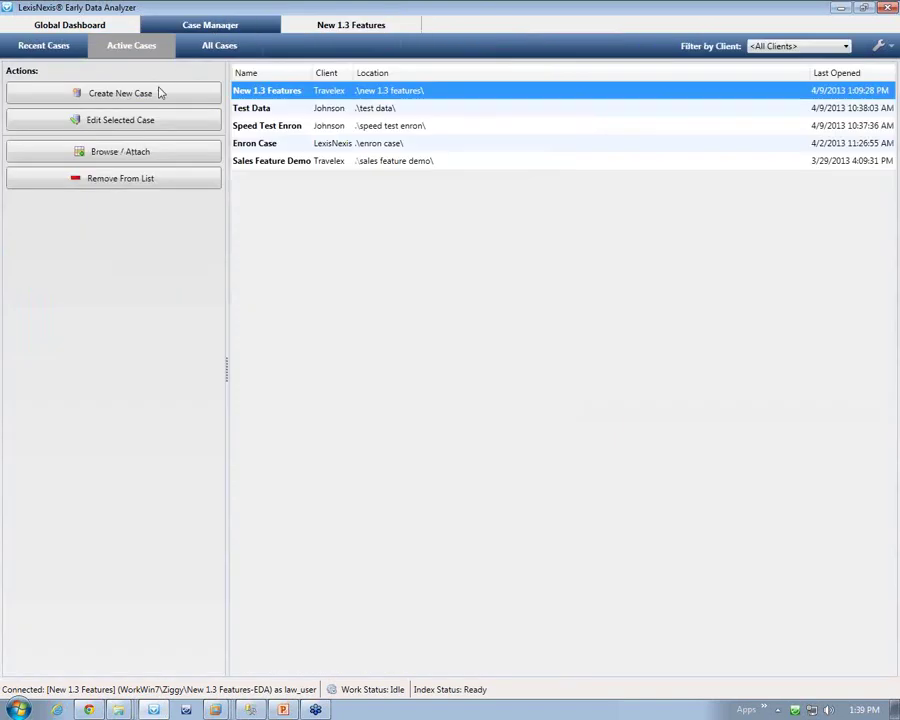
double_click(342, 161)
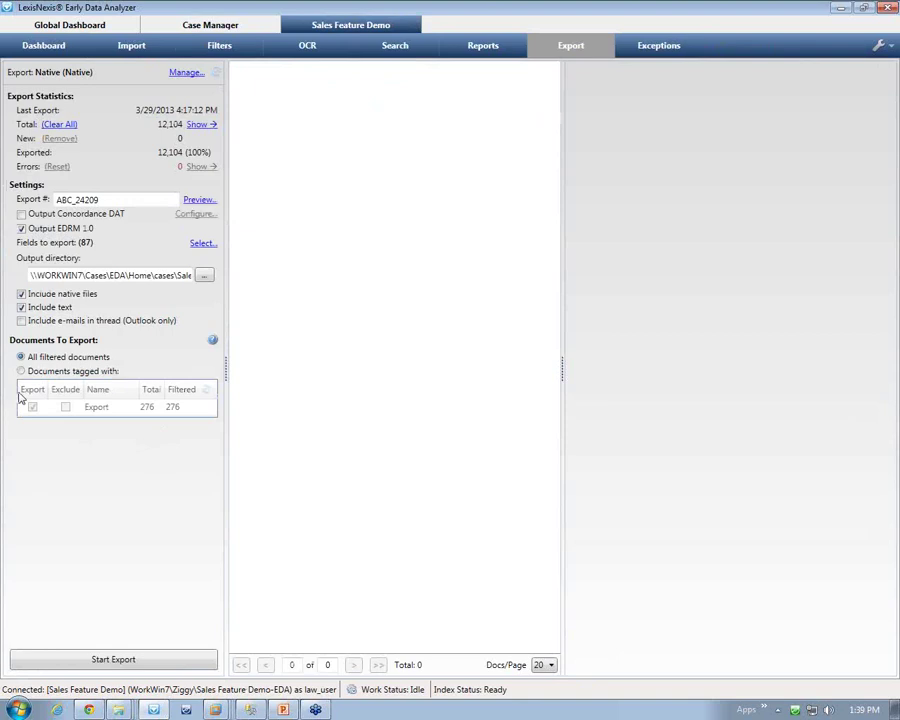
left_click(21, 371)
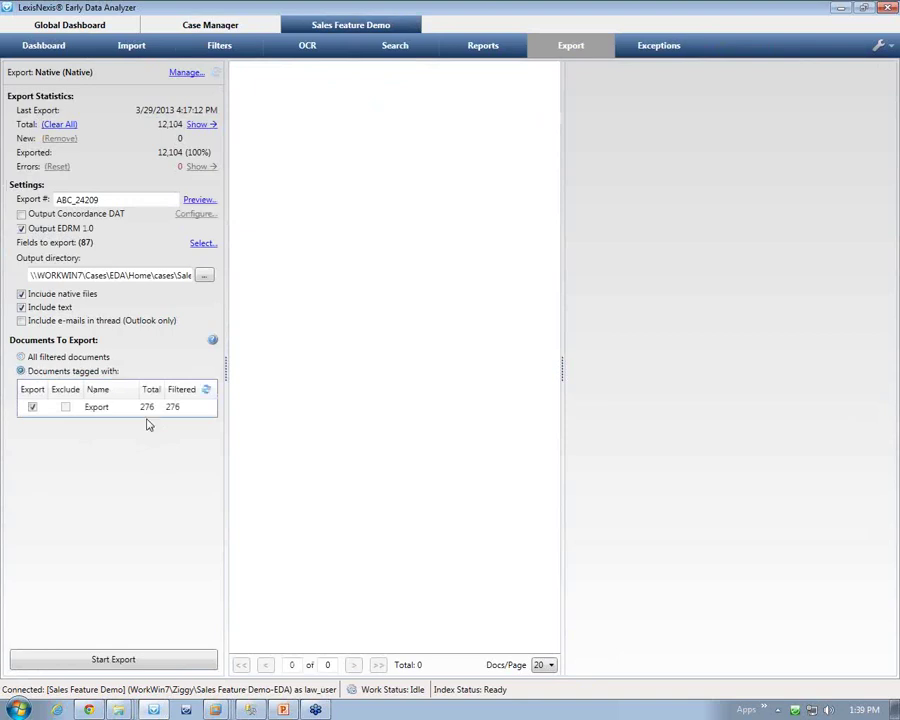
left_click(186, 72)
left_click(263, 300)
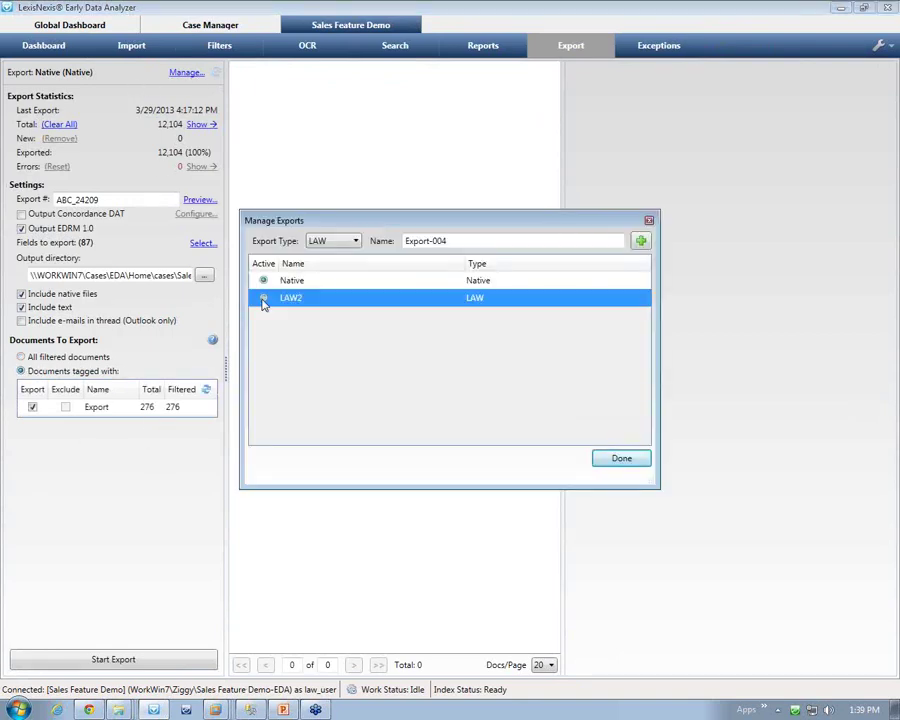
left_click(630, 461)
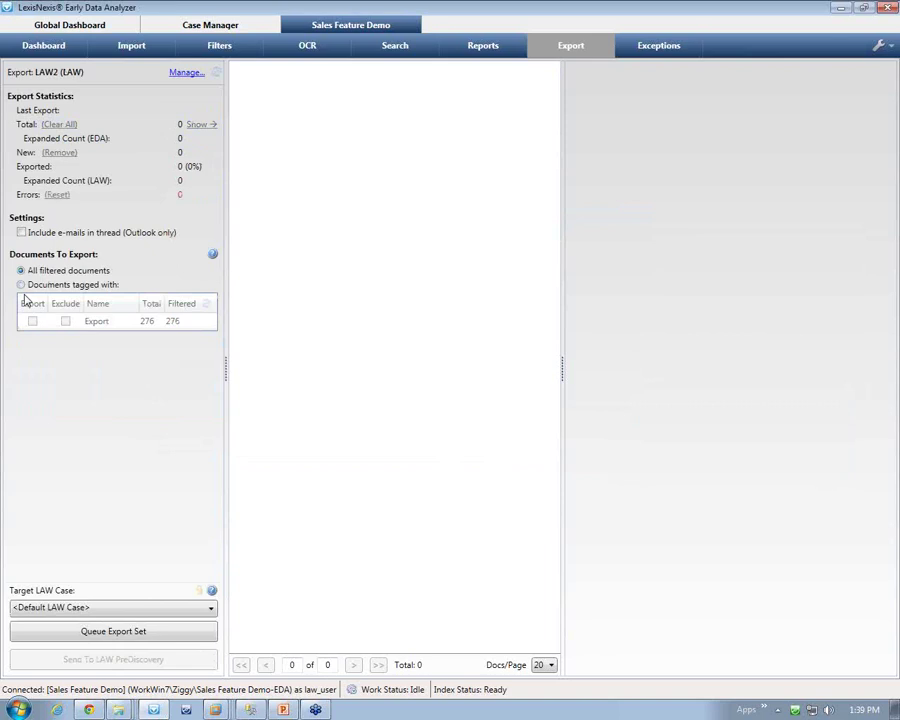
left_click(114, 631)
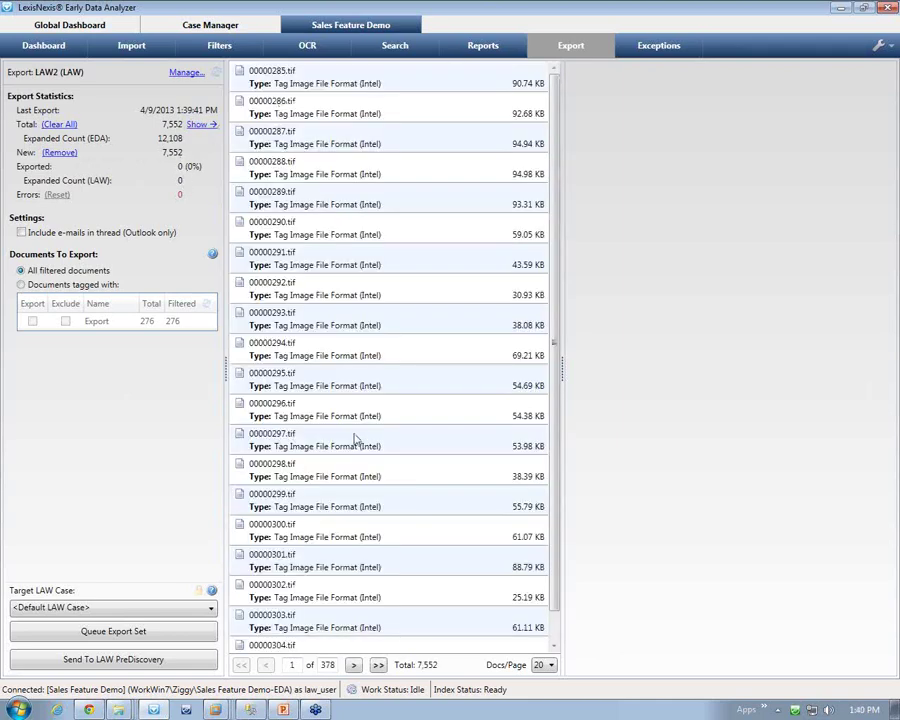
Step: Switch to the Native export set and clear all of its items
left_click(315, 440)
left_click(185, 72)
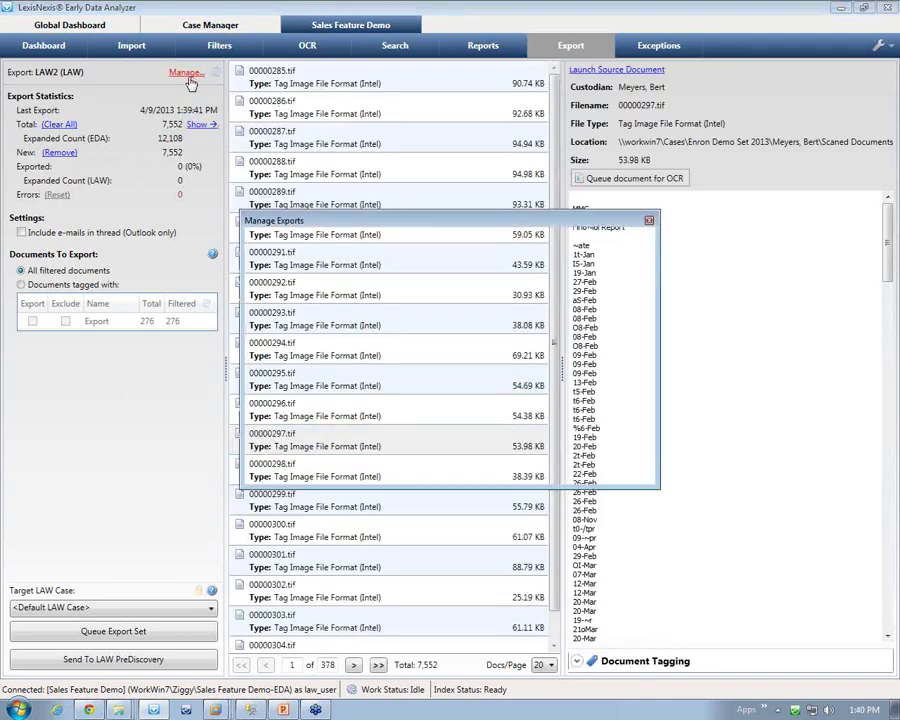
left_click(290, 281)
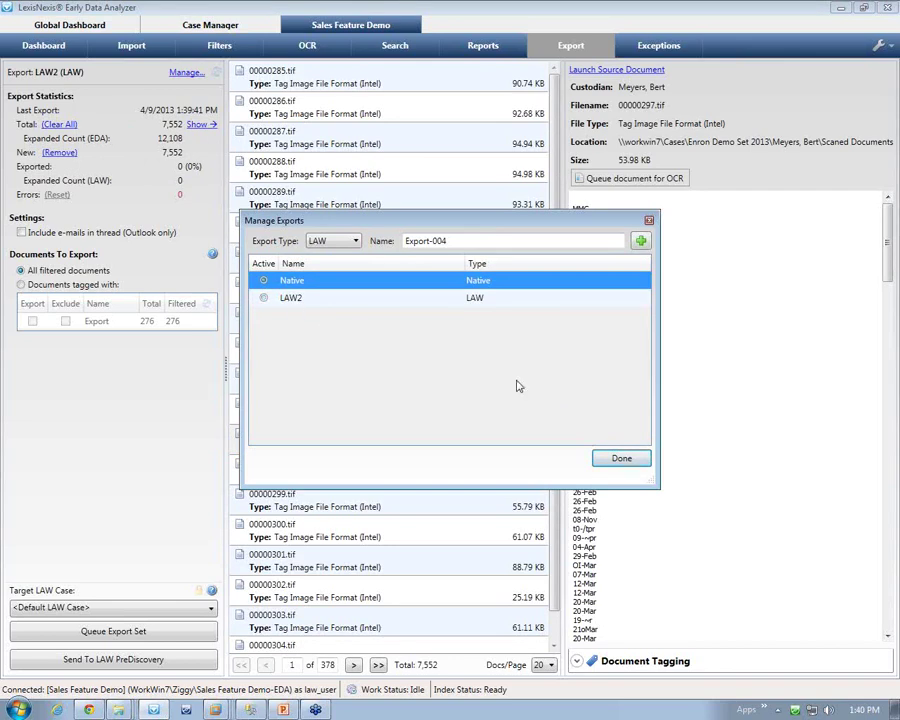
left_click(604, 459)
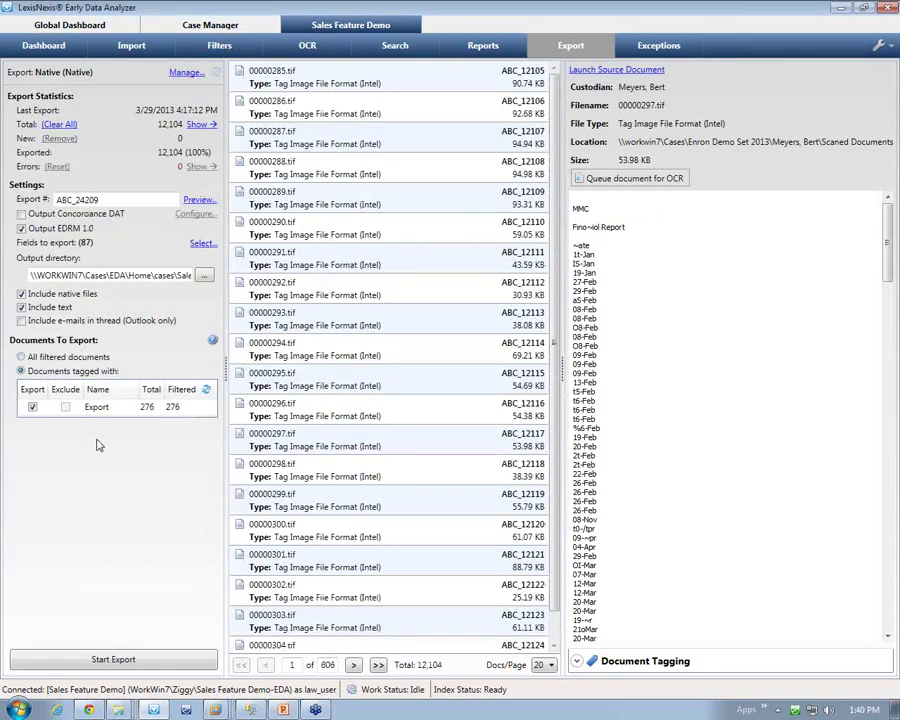
left_click(97, 200)
key("BackSpace")
left_click(60, 124)
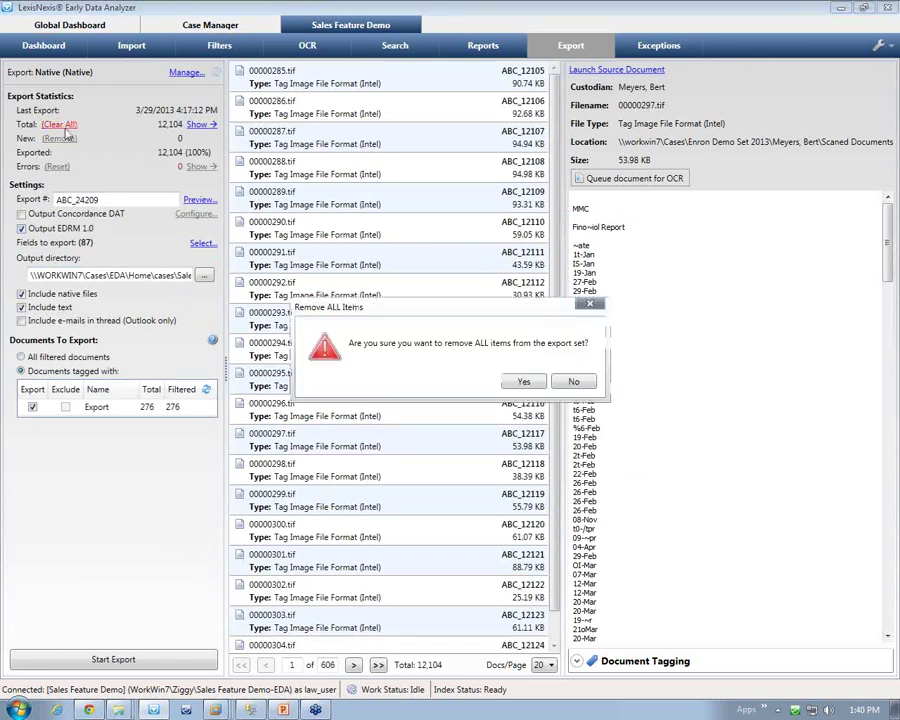
left_click(524, 384)
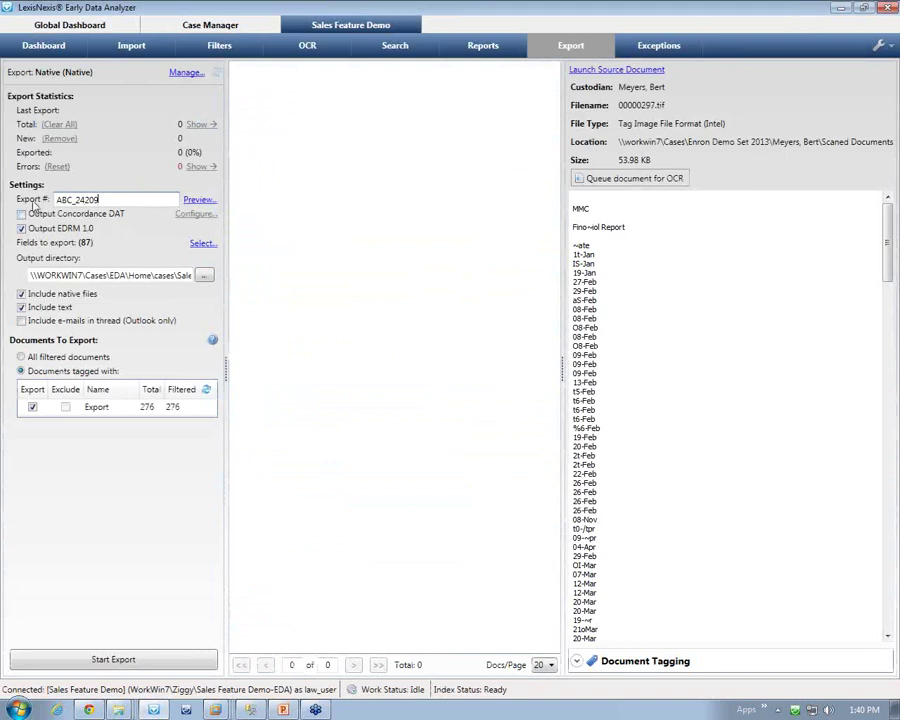
Step: Number alpha-numerically from ABC00001 and output Concordance DAT alongside EDRM 1.0
left_click_drag(112, 200, 55, 203)
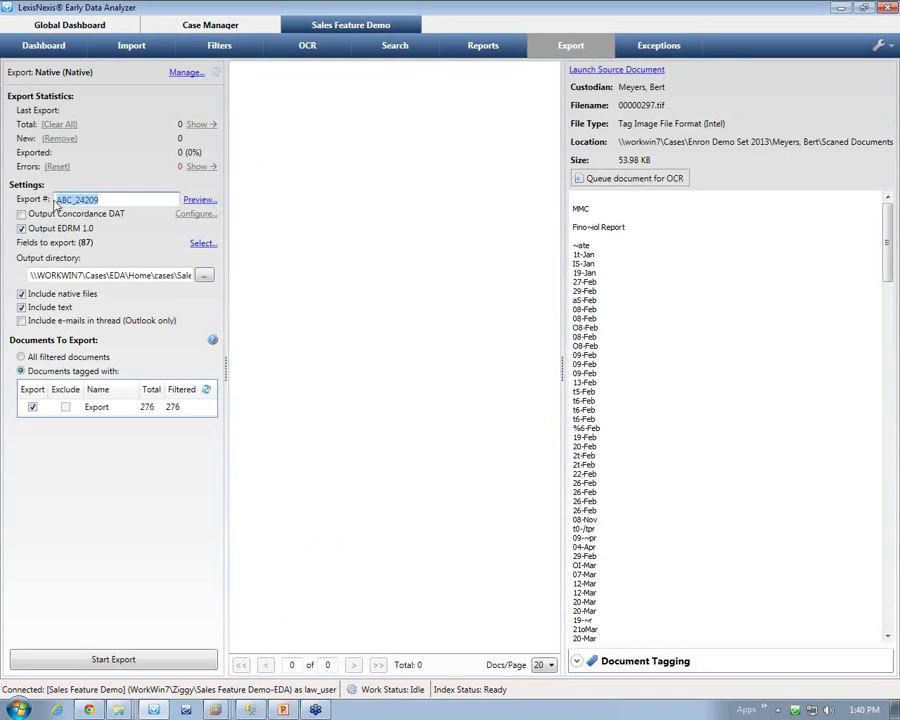
left_click(199, 200)
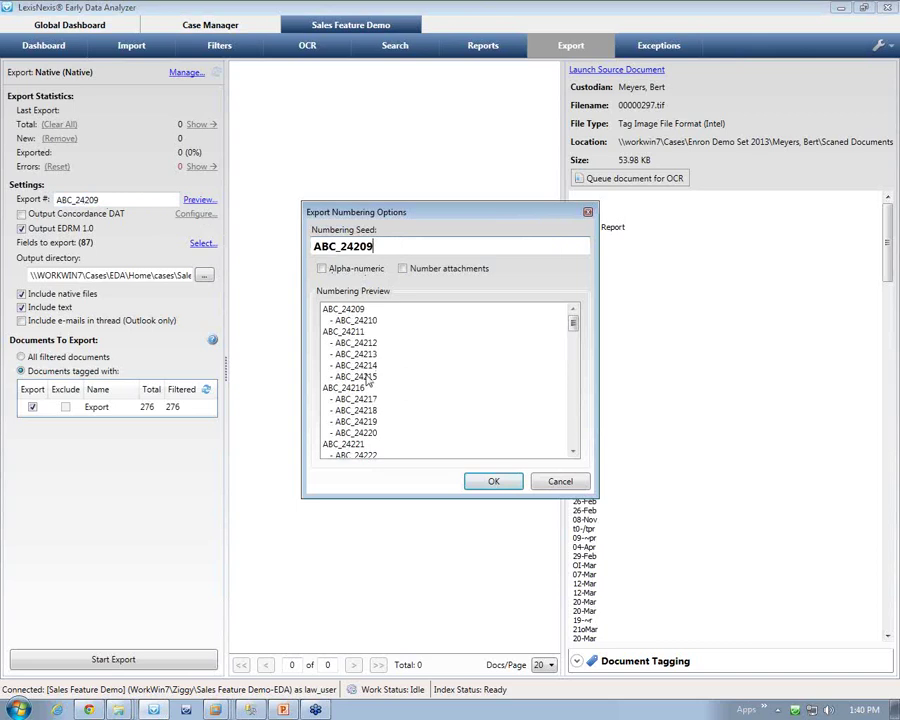
left_click(356, 269)
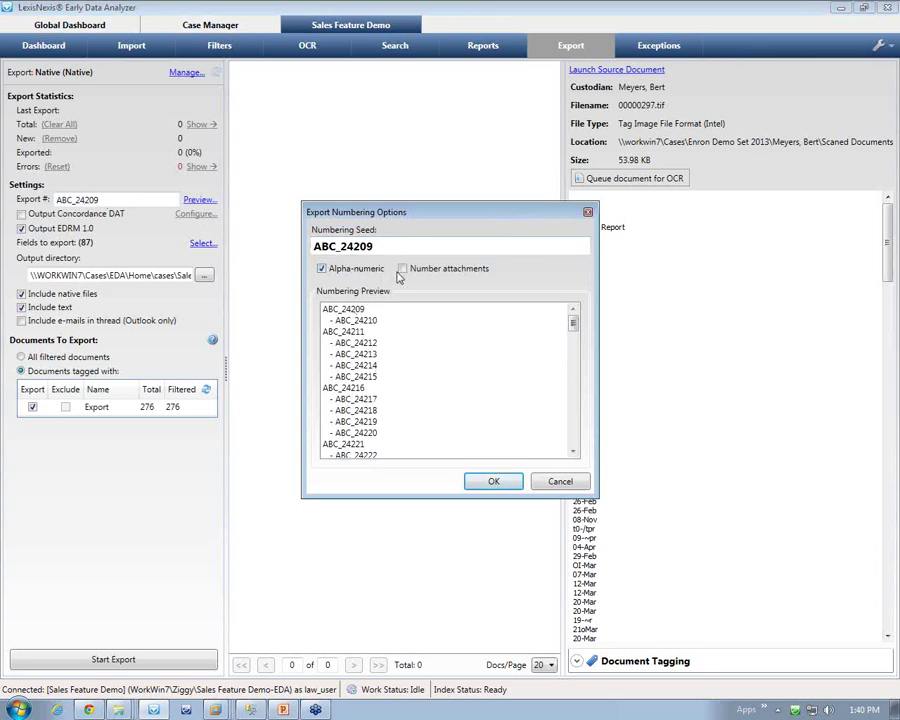
left_click(401, 269)
left_click(401, 269)
double_click(386, 250)
type("ABC00001")
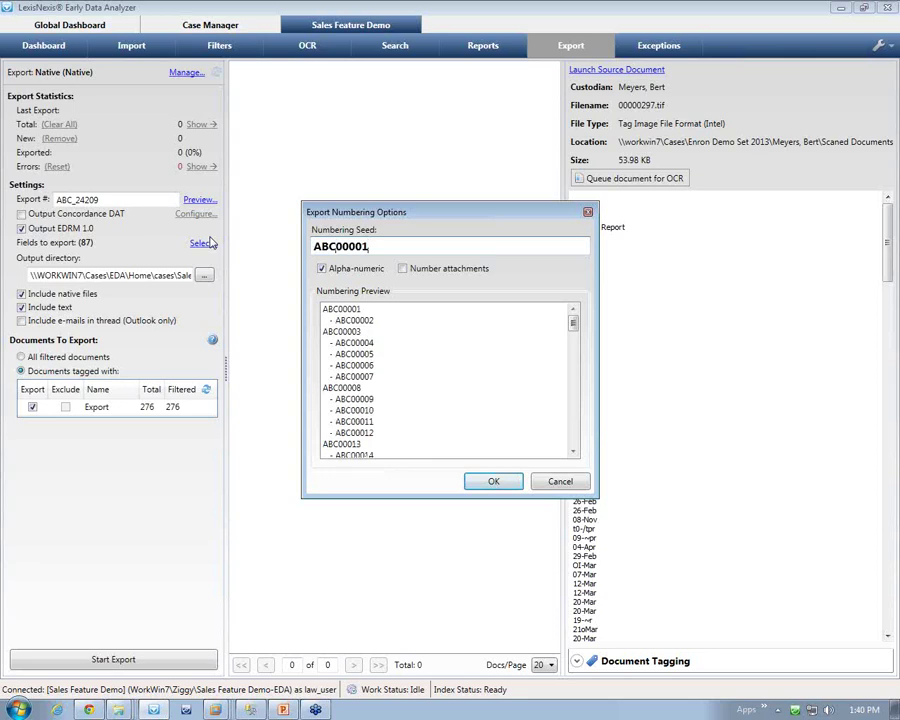
left_click(494, 481)
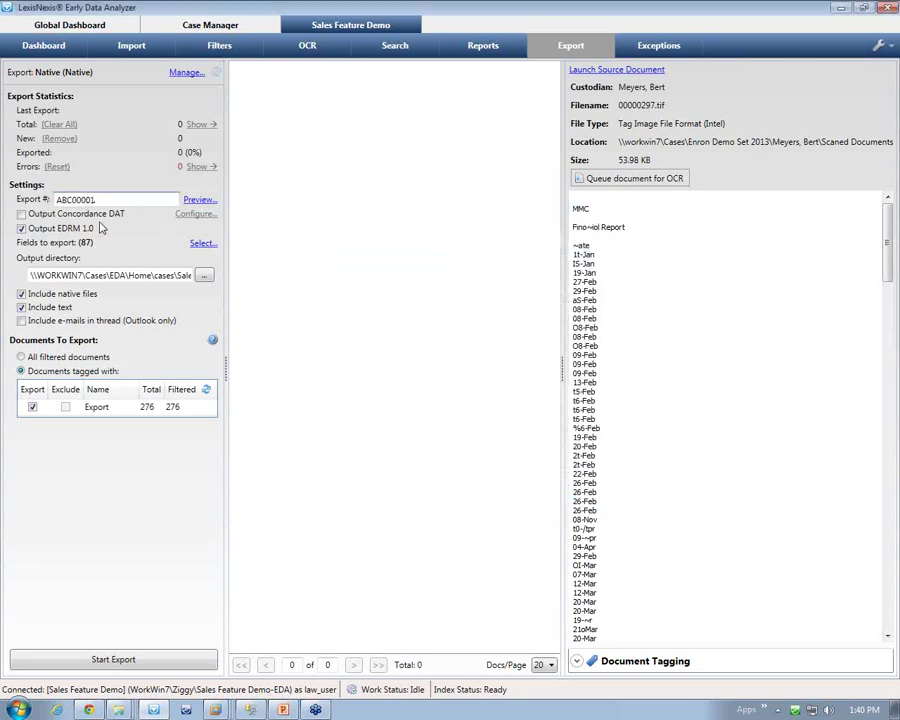
left_click(42, 229)
left_click(50, 232)
left_click(60, 218)
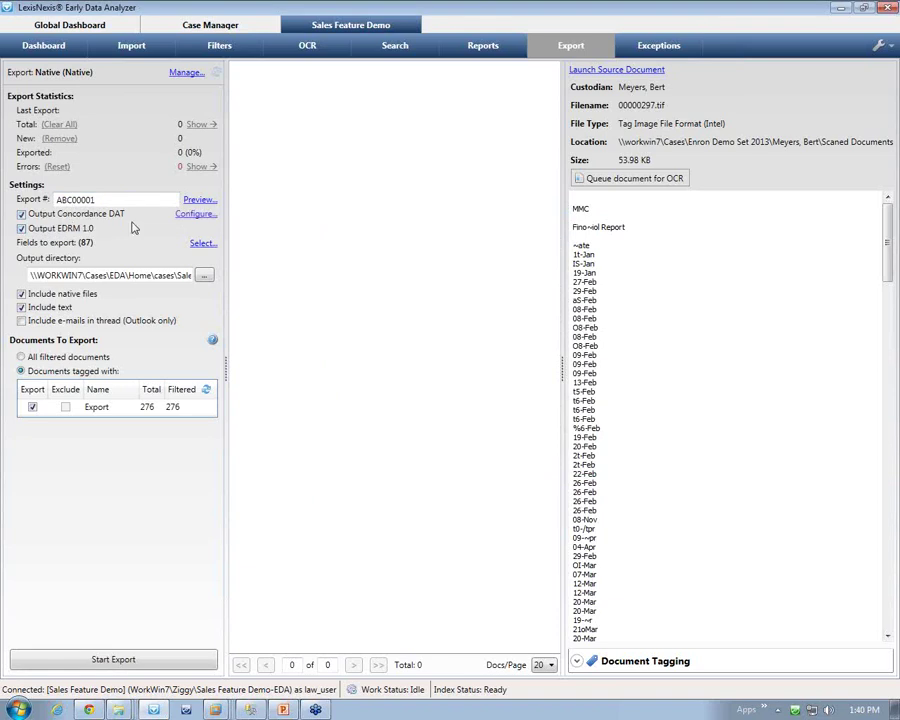
Step: Review the Concordance DAT settings, leaving Native Viewer support off
left_click(196, 214)
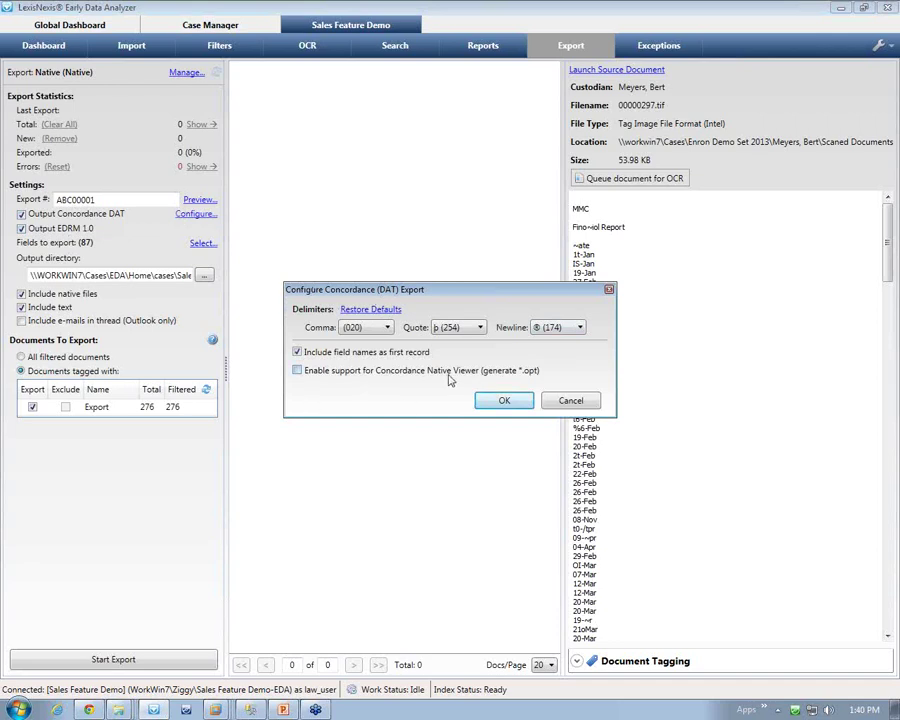
left_click(430, 371)
left_click(380, 372)
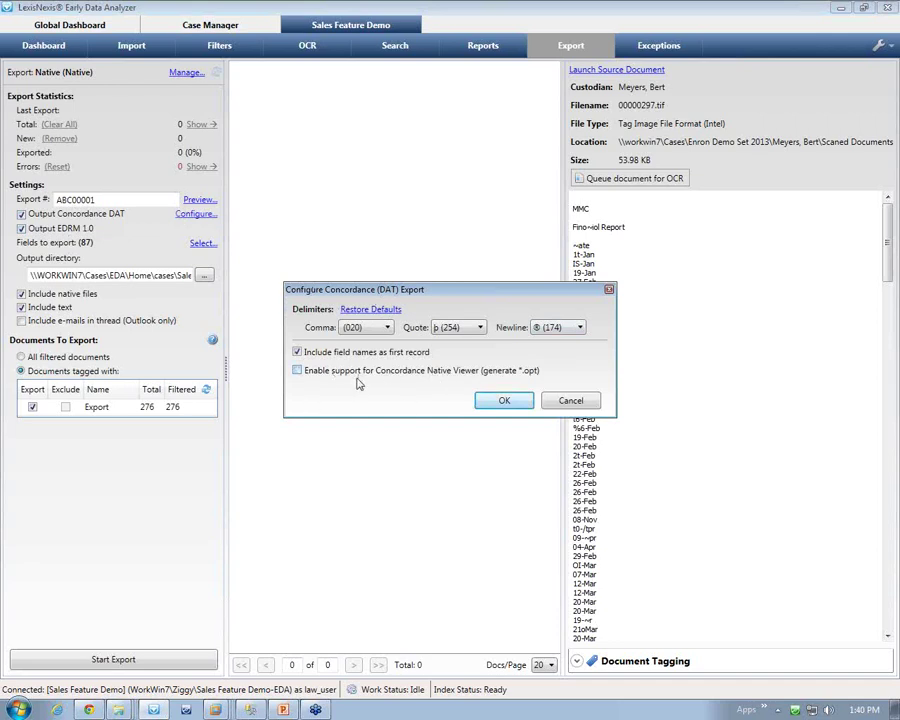
left_click(571, 401)
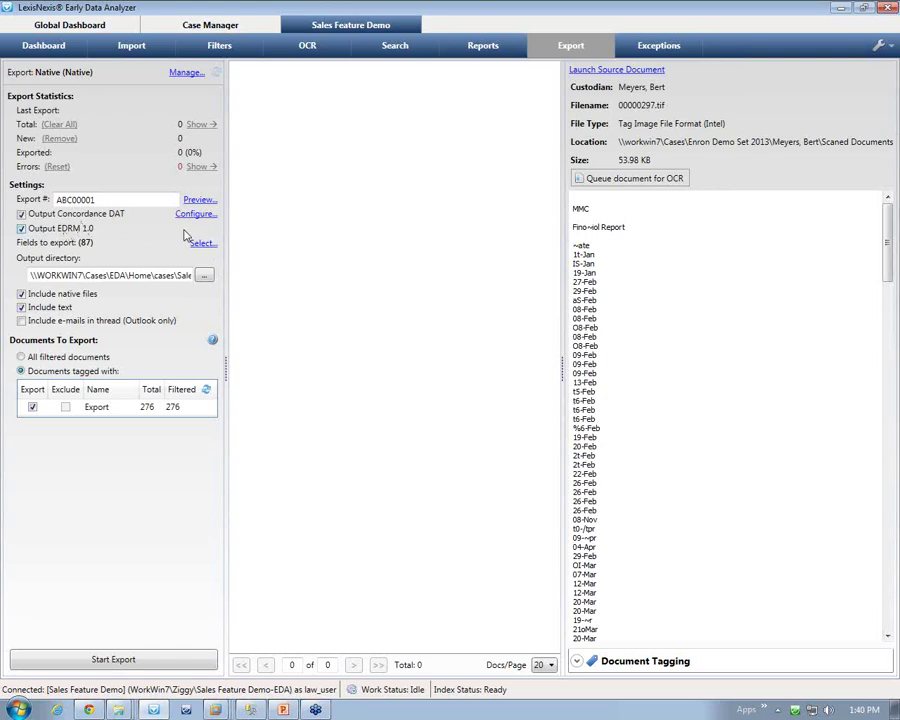
Step: Keep all 87 fields selected for the export
left_click(201, 243)
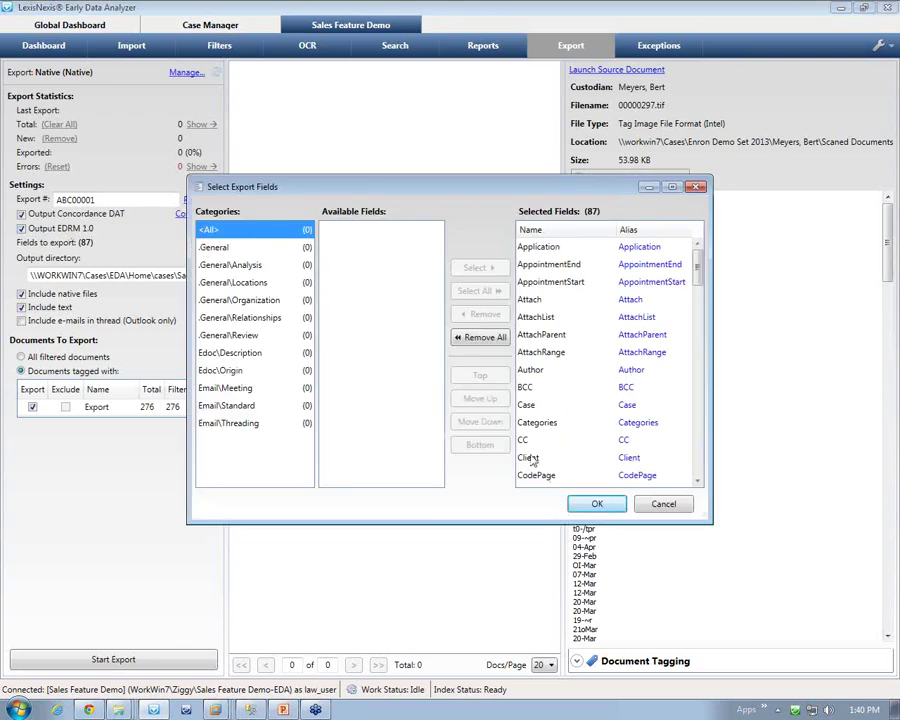
left_click(485, 337)
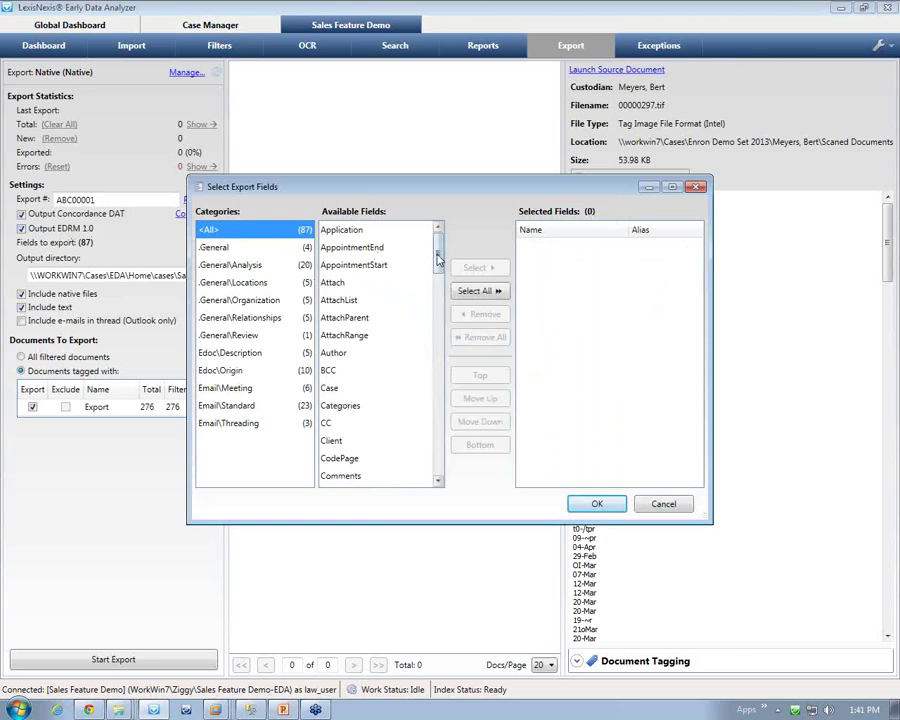
left_click_drag(437, 258, 437, 284)
double_click(338, 283)
double_click(338, 283)
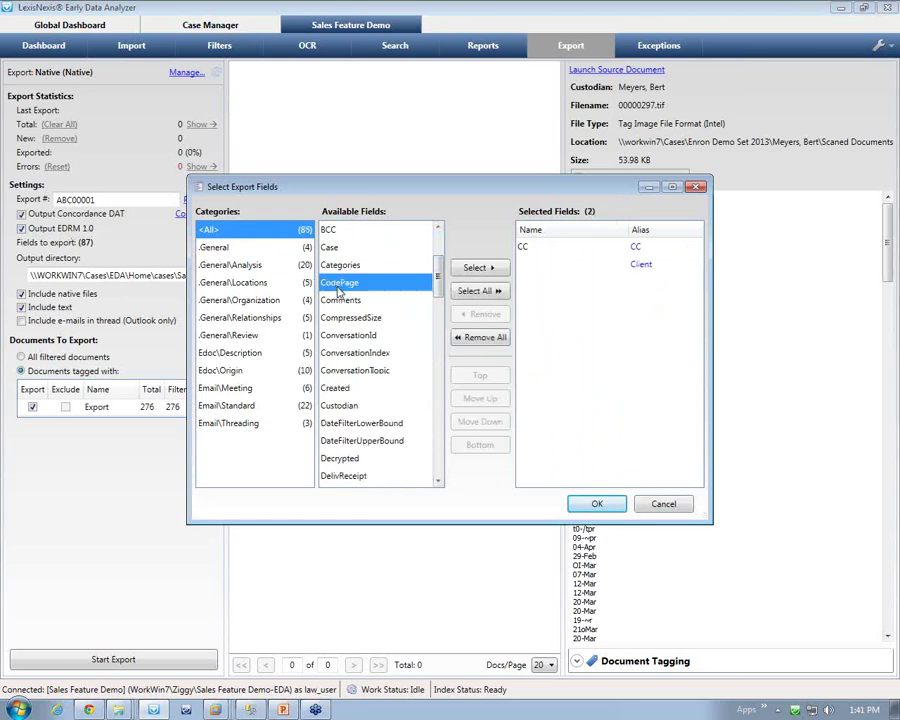
double_click(338, 286)
double_click(338, 300)
double_click(338, 302)
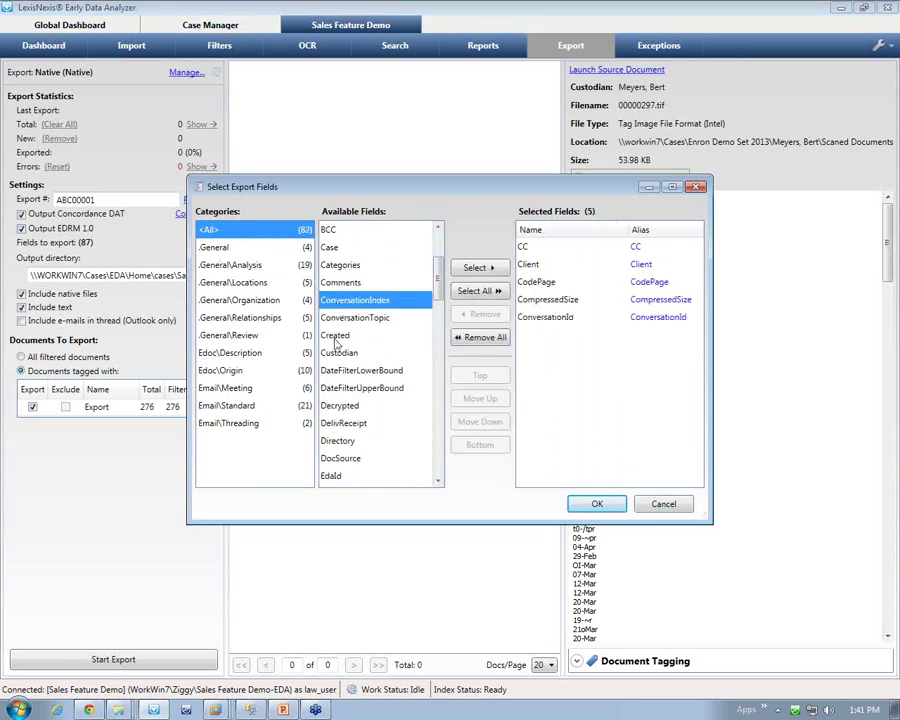
left_click(478, 337)
left_click(475, 290)
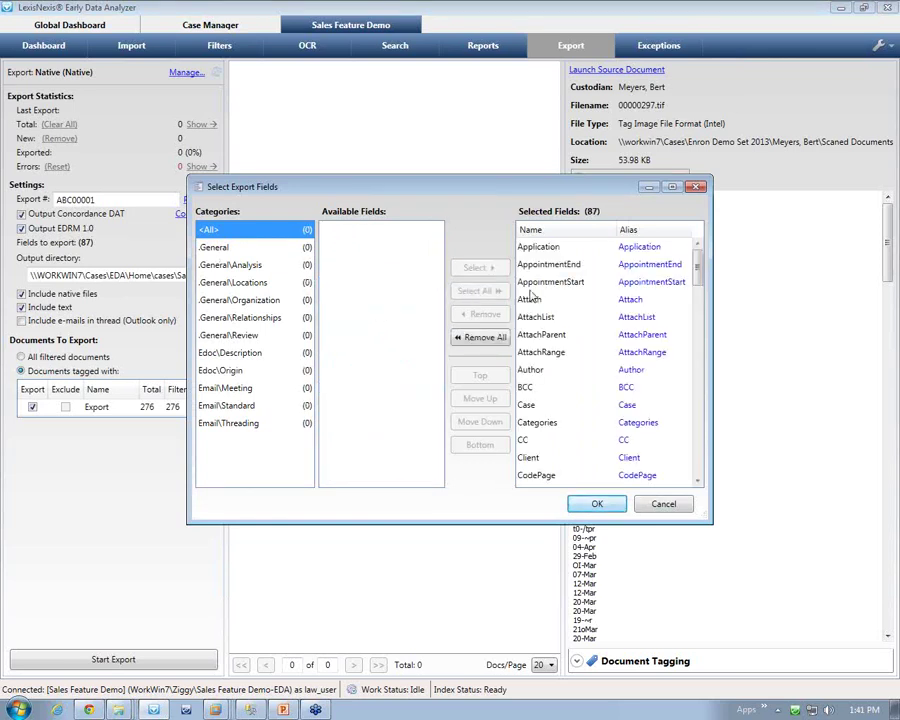
left_click(598, 505)
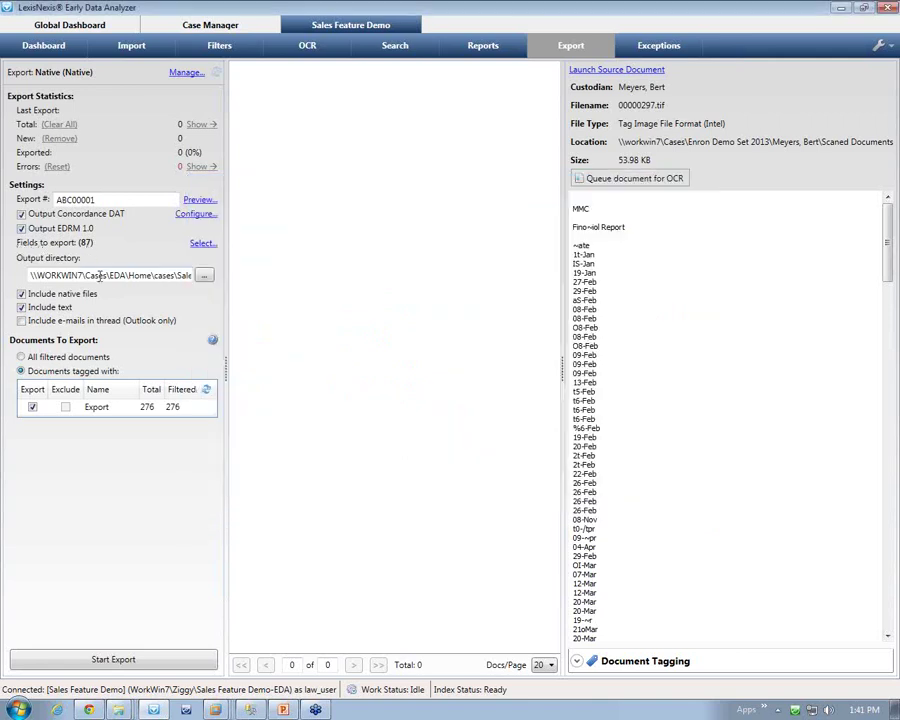
Step: Copy the NativeEDRM export folder's full path from Explorer's address bar
left_click_drag(141, 275, 190, 276)
key("ctrl+c")
left_click(78, 276)
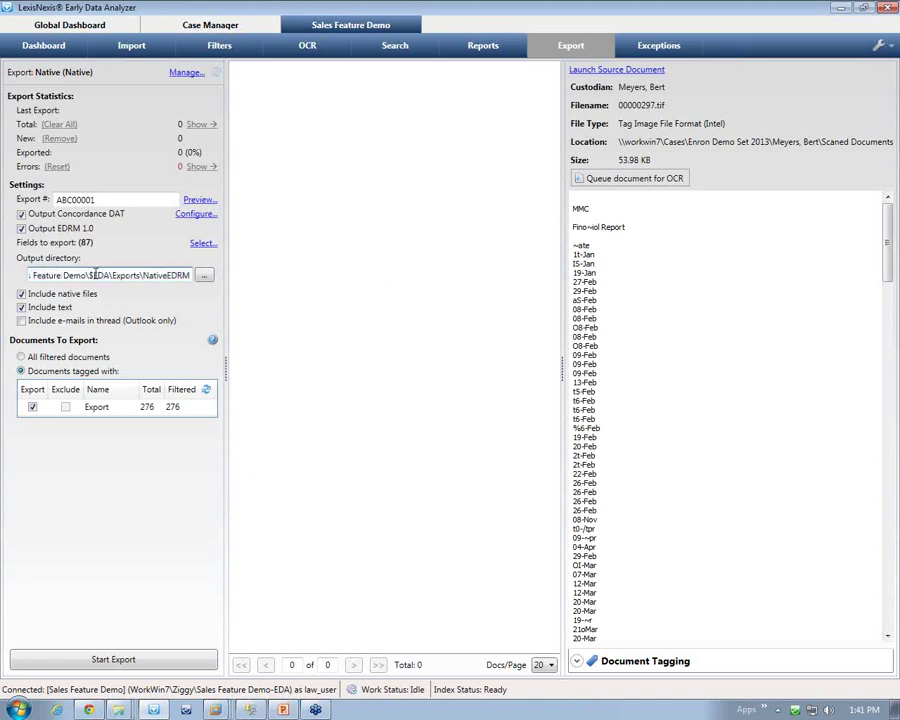
left_click(204, 276)
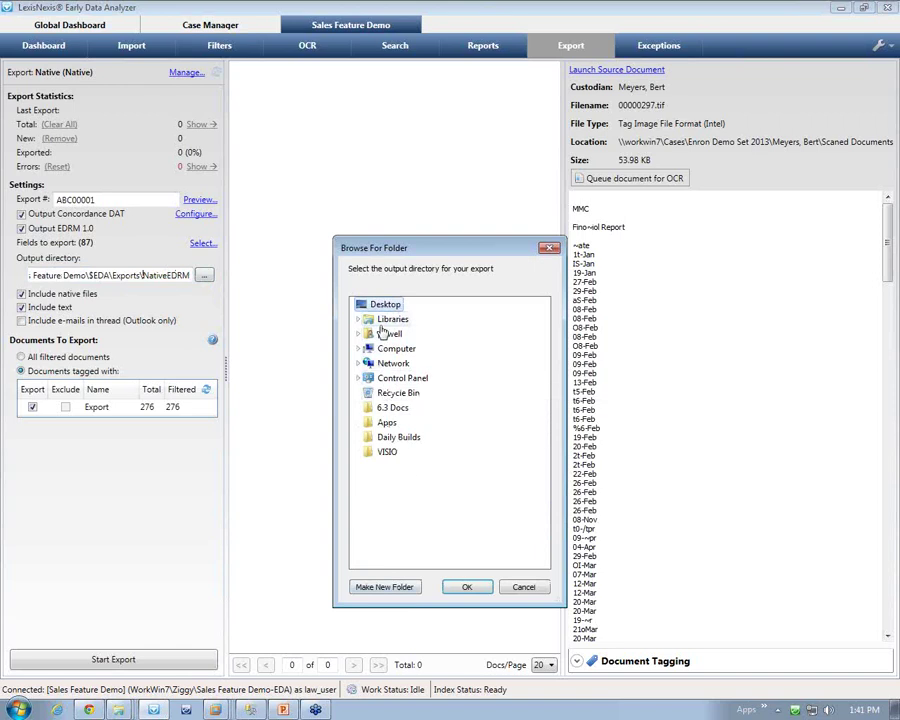
left_click(514, 588)
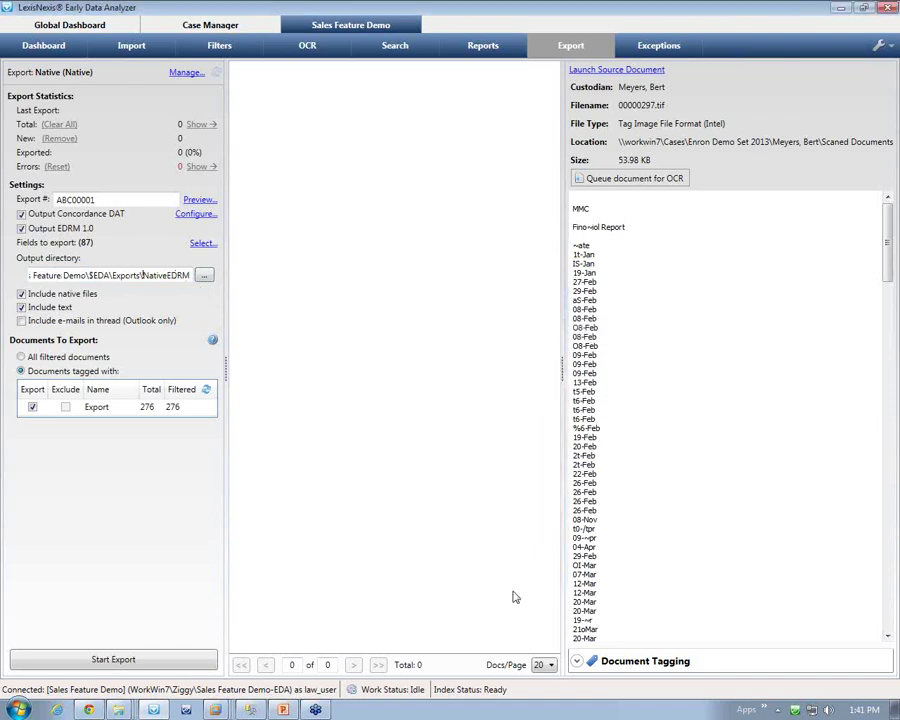
left_click(153, 706)
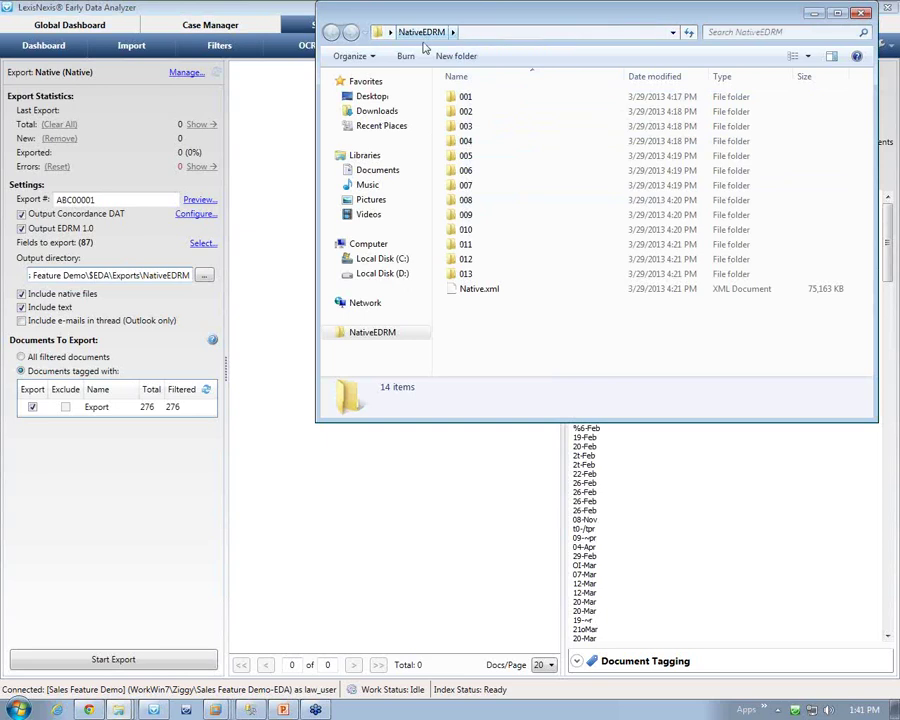
left_click(331, 333)
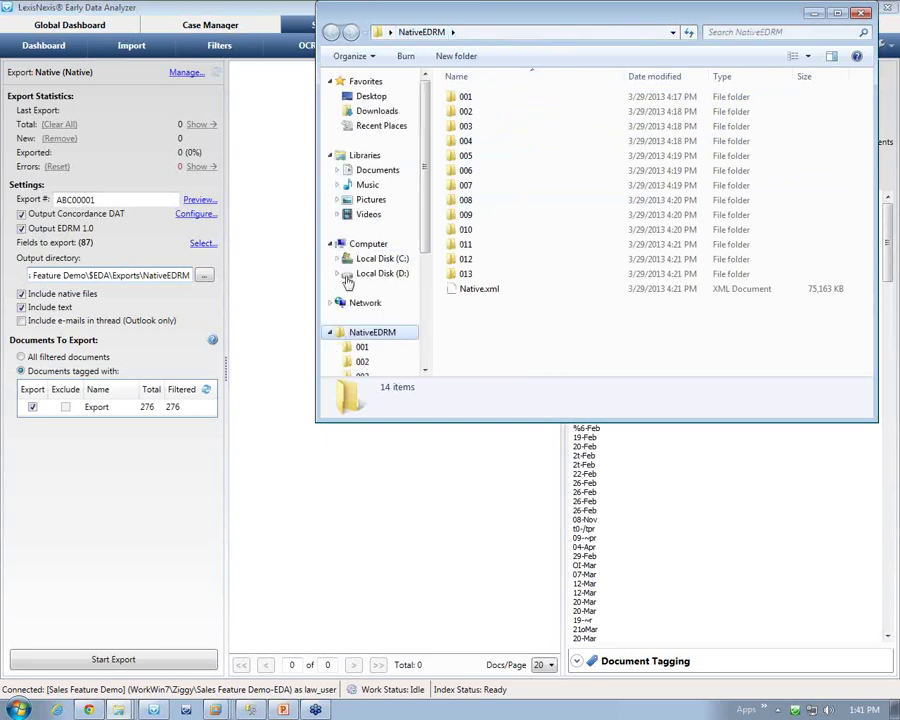
scroll(333, 335, "down", 4)
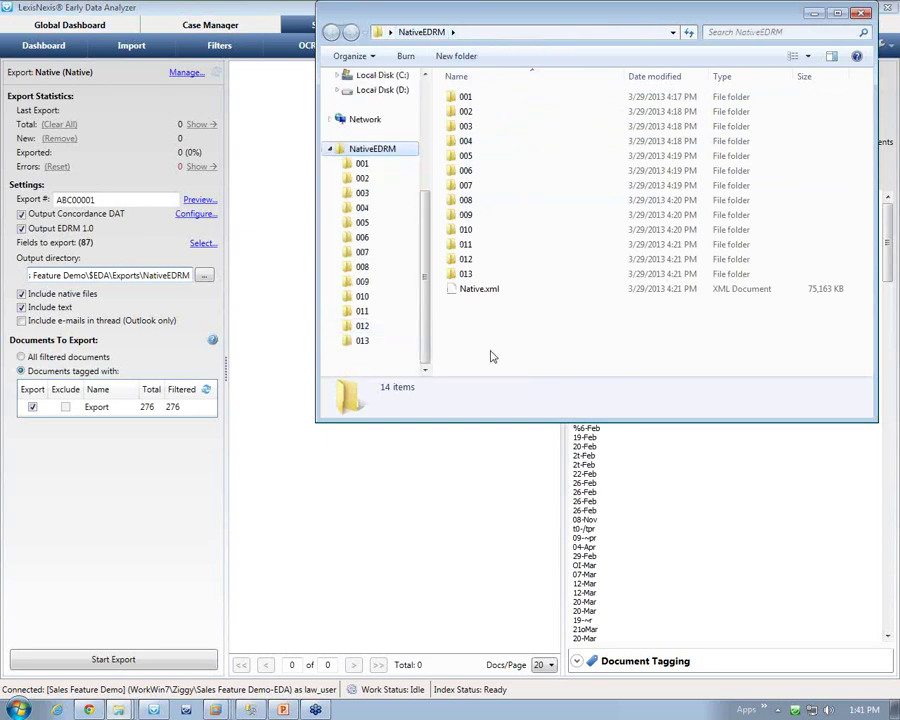
left_click(505, 31)
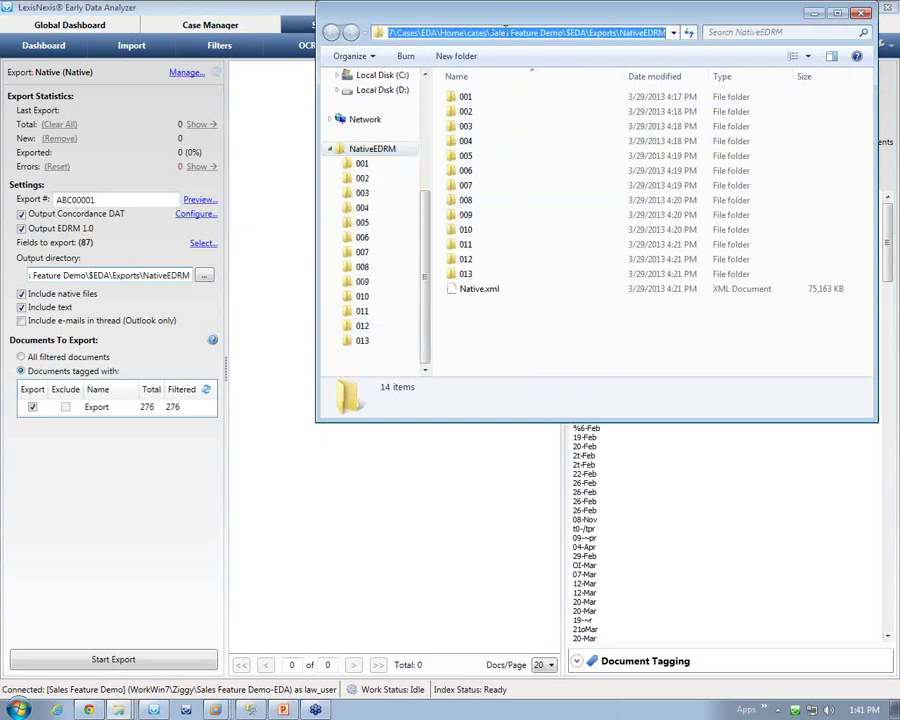
double_click(625, 33)
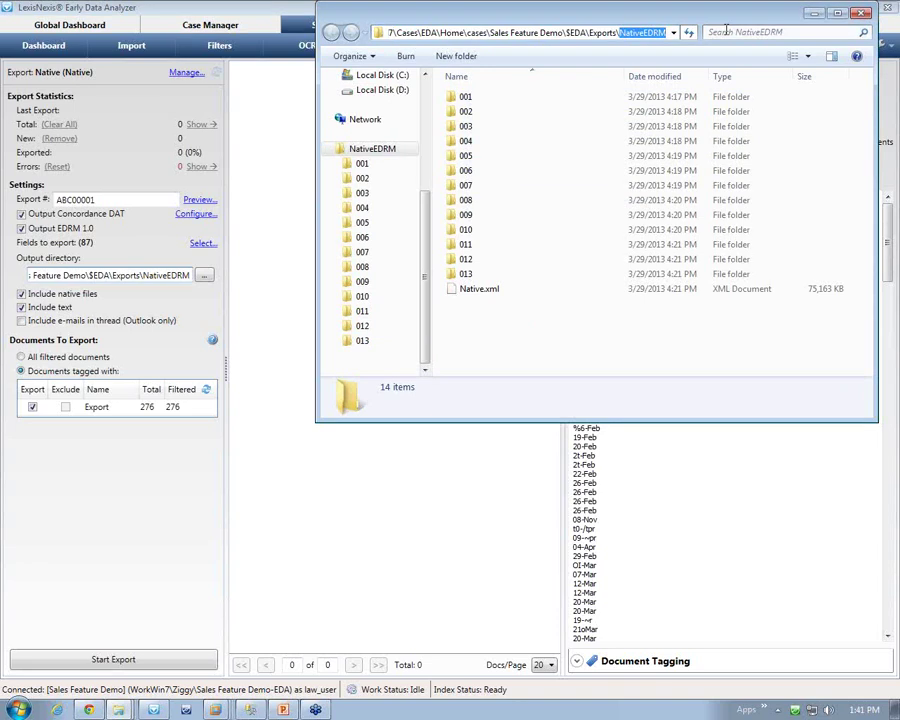
key("BackSpace")
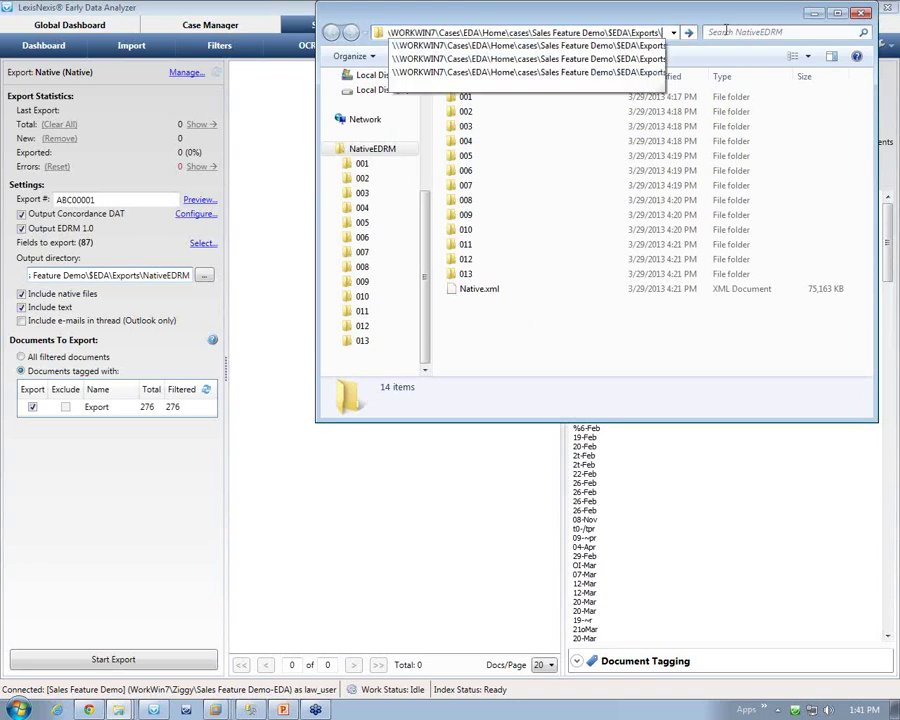
type("1.3 We")
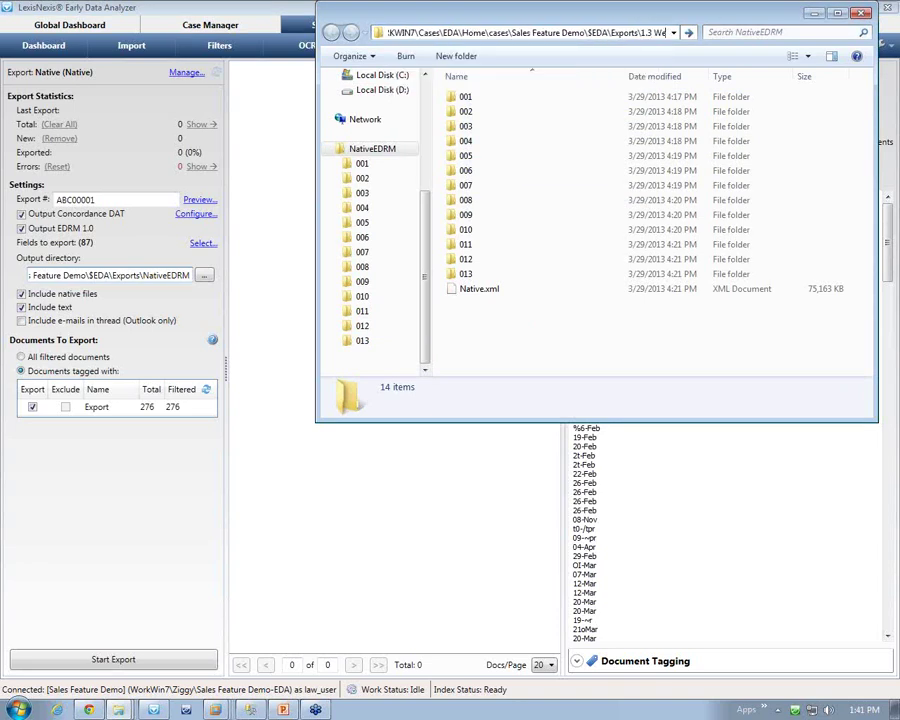
type("bina")
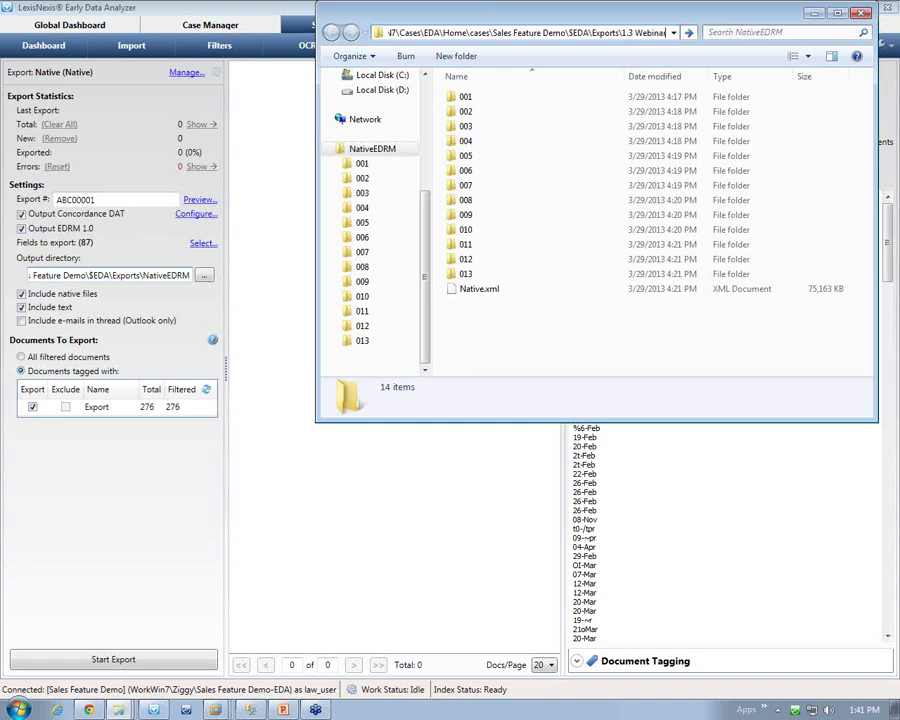
key("Escape")
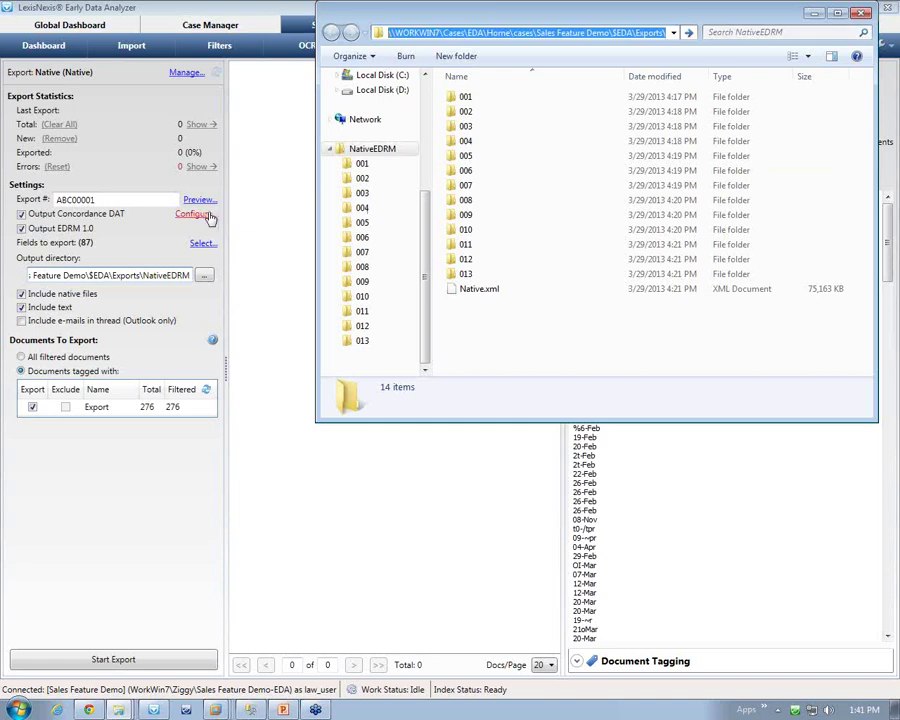
Step: Paste the path as Output directory, replacing NativeEDRM with New Release
left_click(144, 288)
triple_click(144, 282)
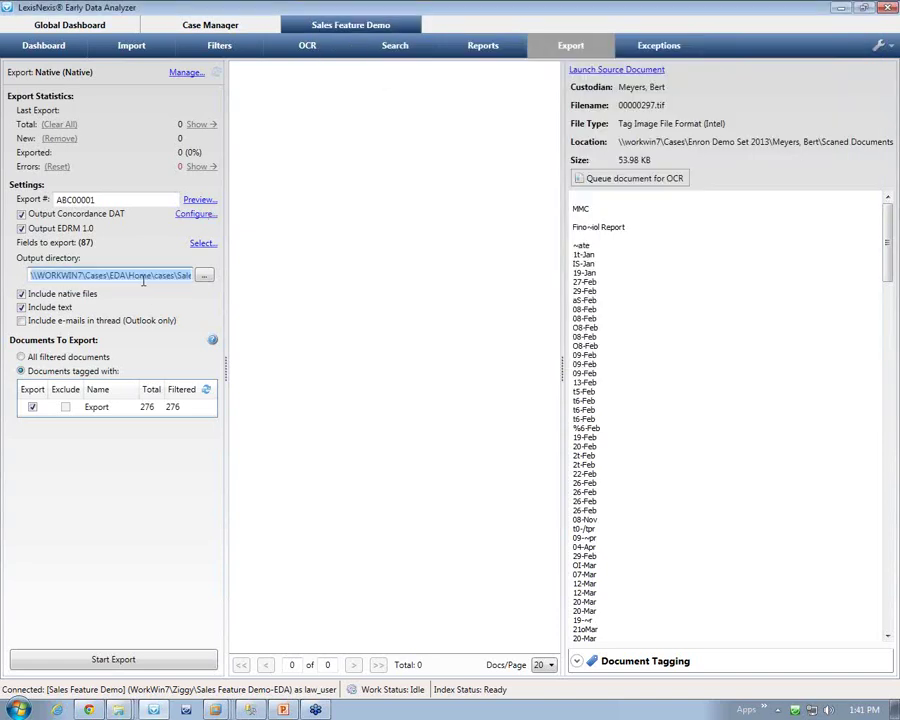
key("ctrl+v")
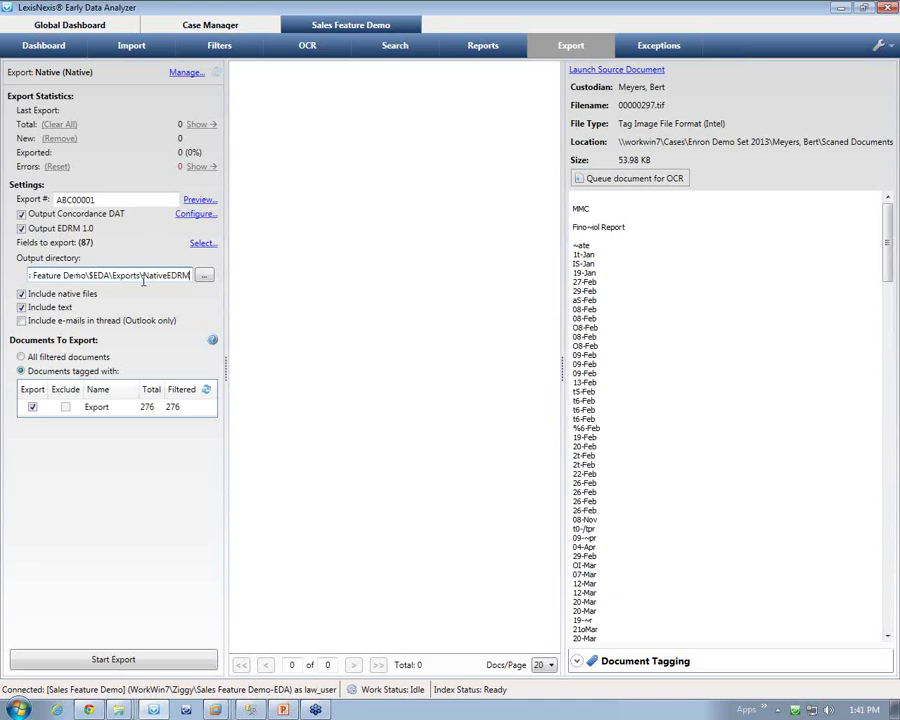
key("BackSpace")
key("BackSpace")
key("BackSpace")
key("BackSpace")
key("BackSpace")
key("BackSpace")
key("BackSpace")
key("BackSpace")
key("BackSpace")
key("BackSpace")
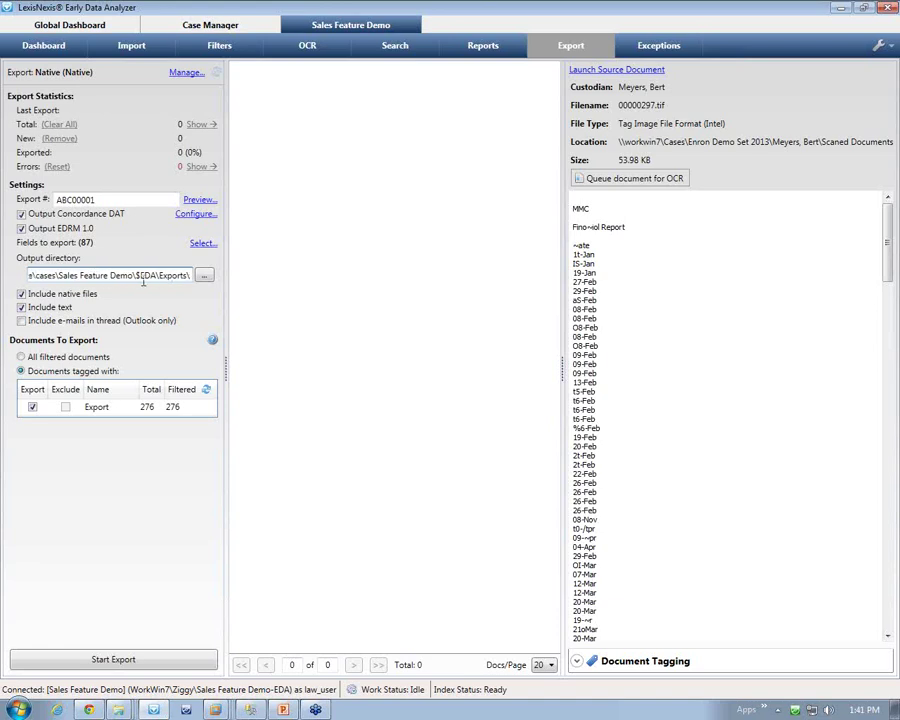
key("alt+Tab")
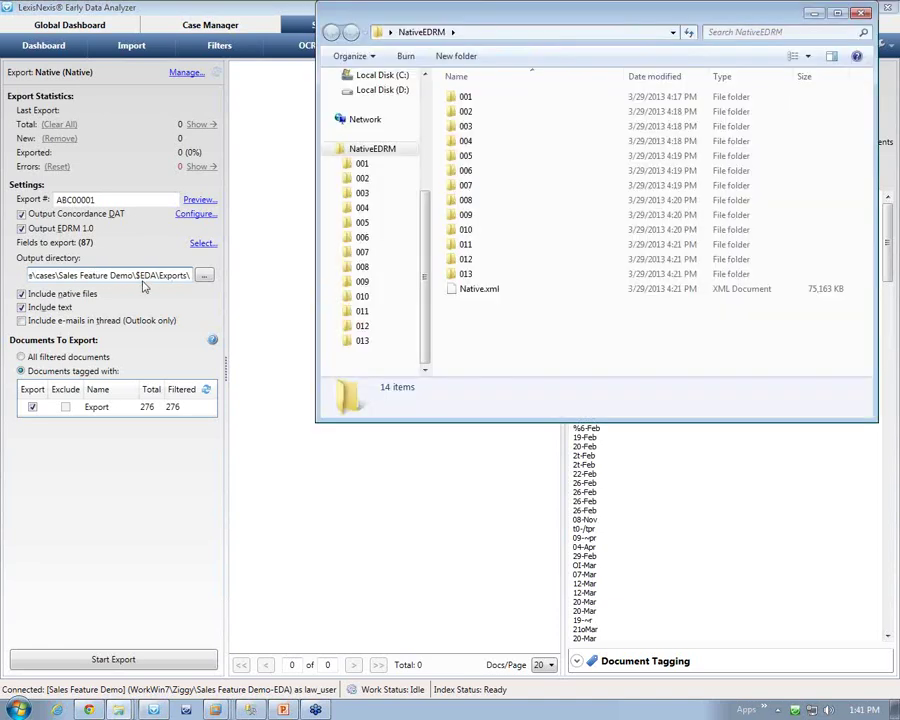
key("alt+Tab")
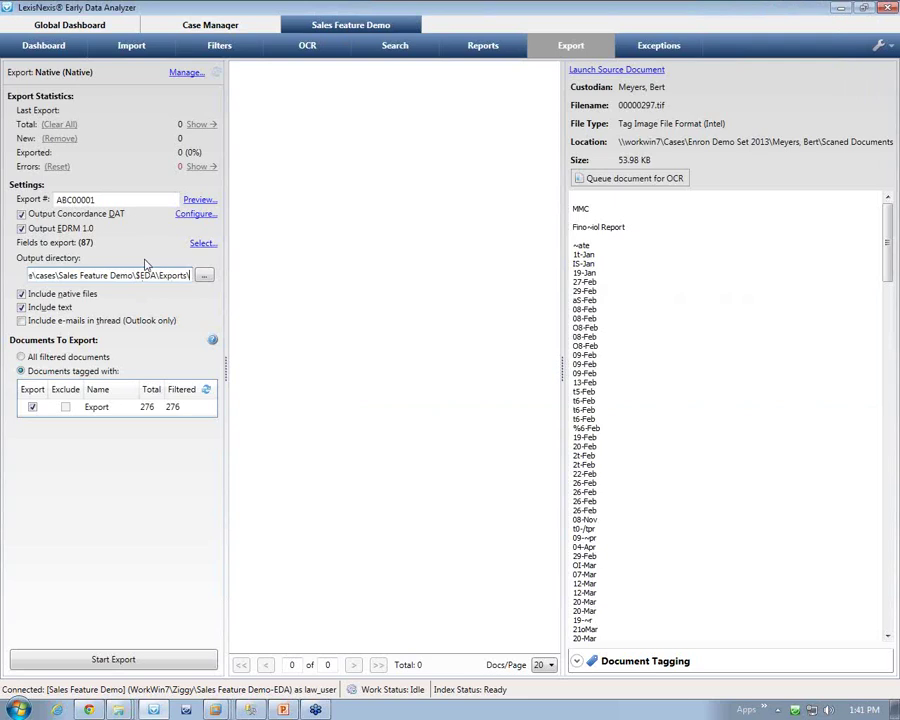
type("New Release")
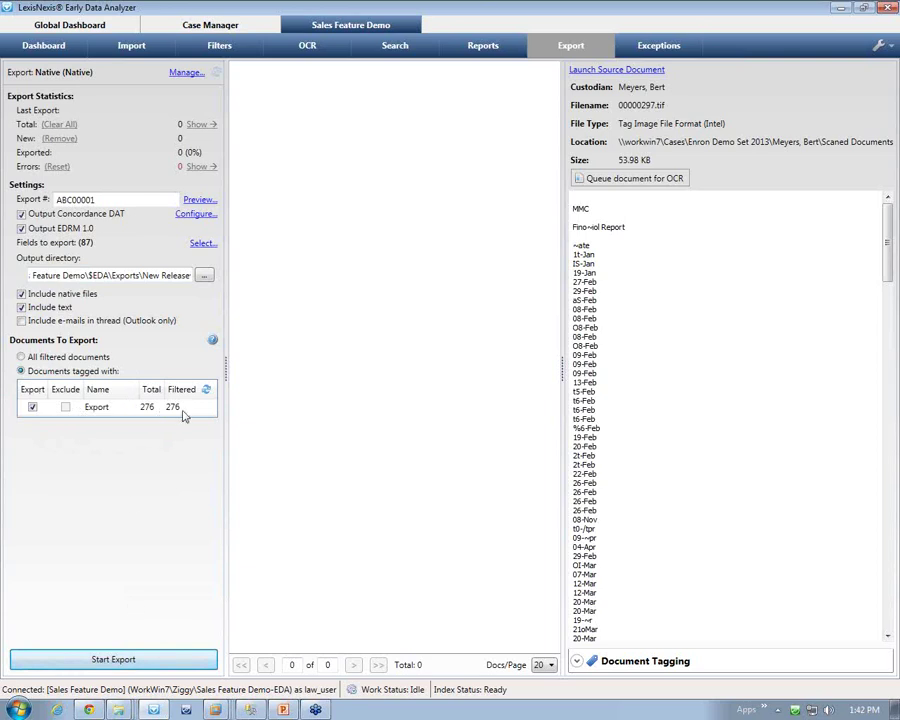
Step: Export only documents tagged Export and start the native export to New Release
left_click(53, 372)
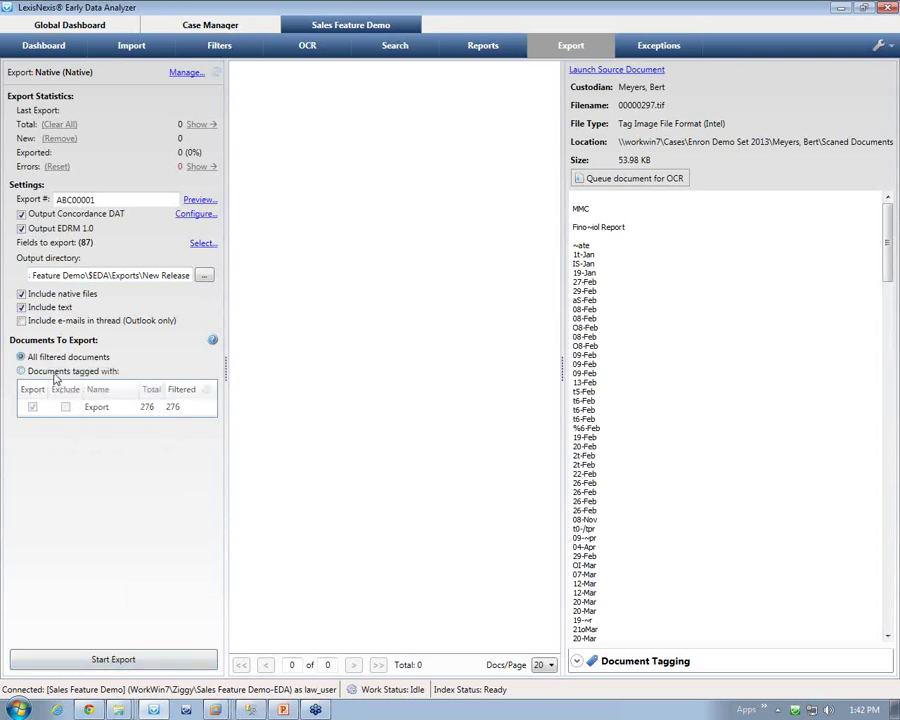
left_click(105, 662)
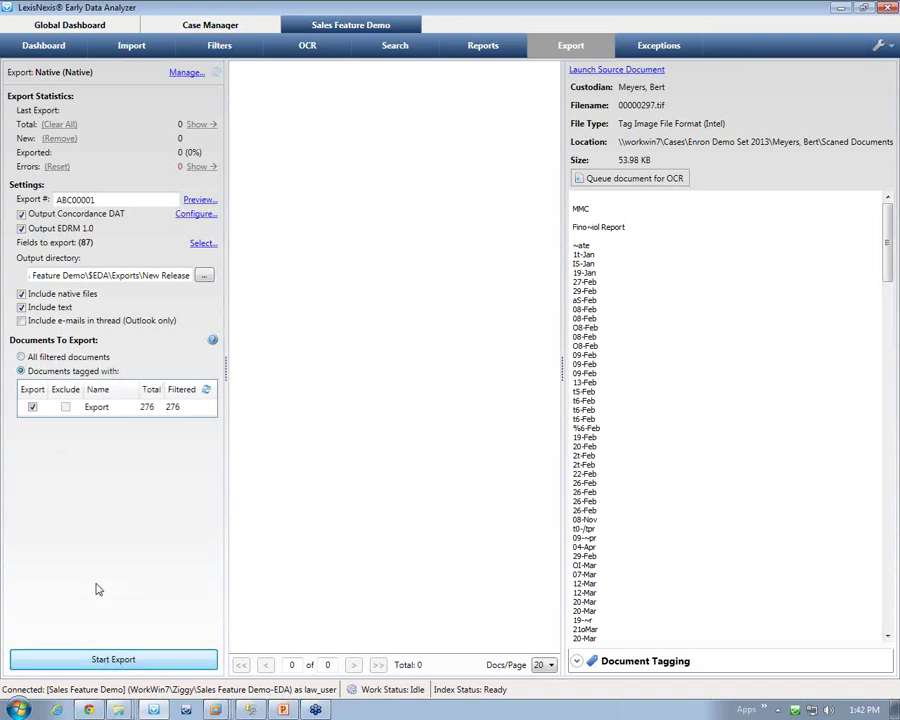
left_click(97, 658)
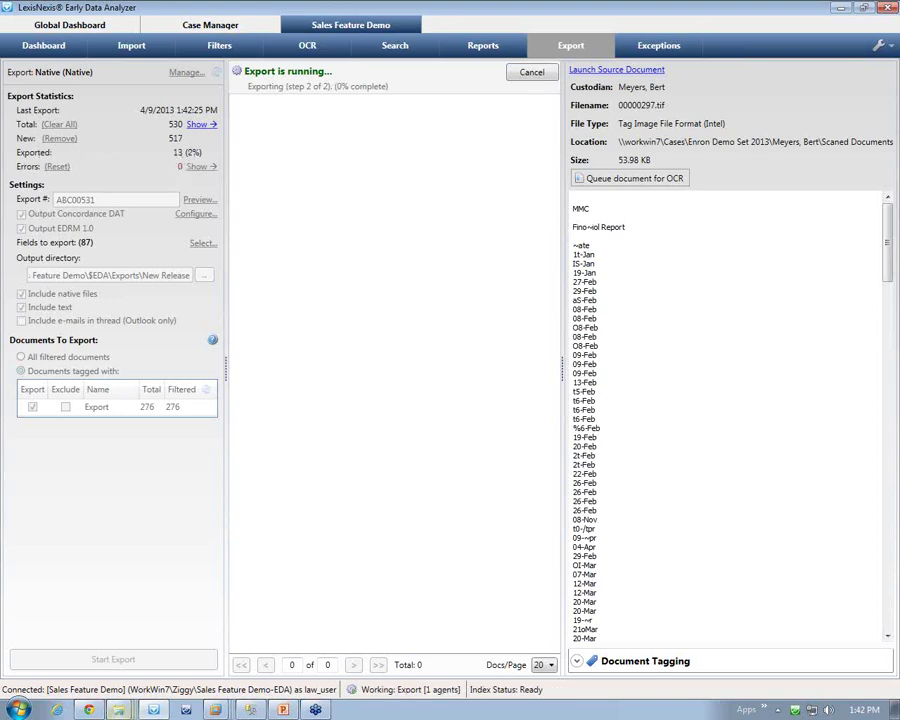
Step: Close the DTConfig and EDAnalyzer folder windows from the taskbar list
mouse_move(118, 710)
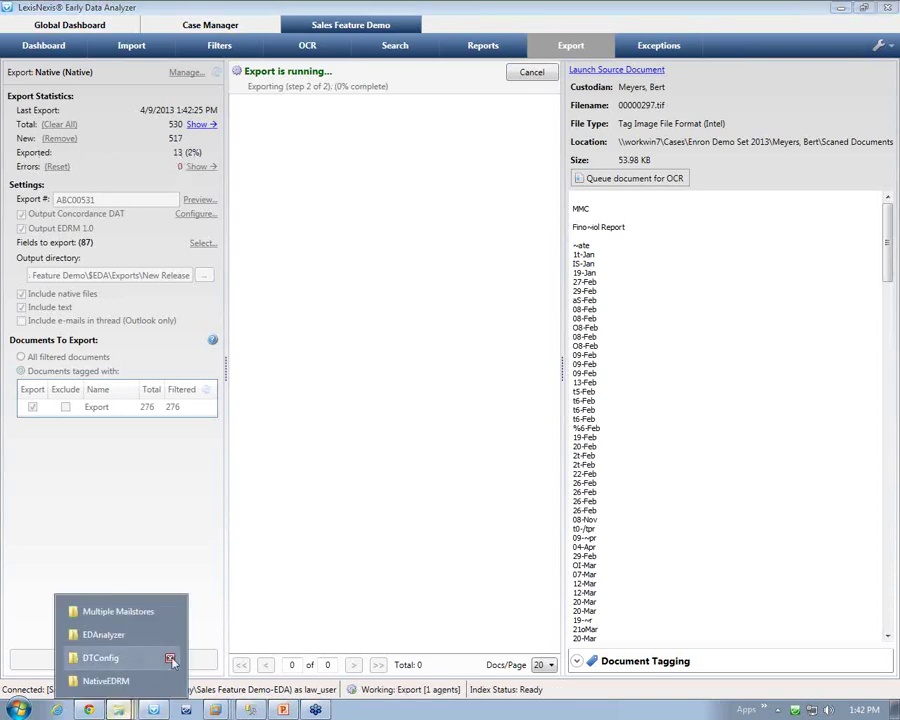
left_click(170, 658)
left_click(170, 658)
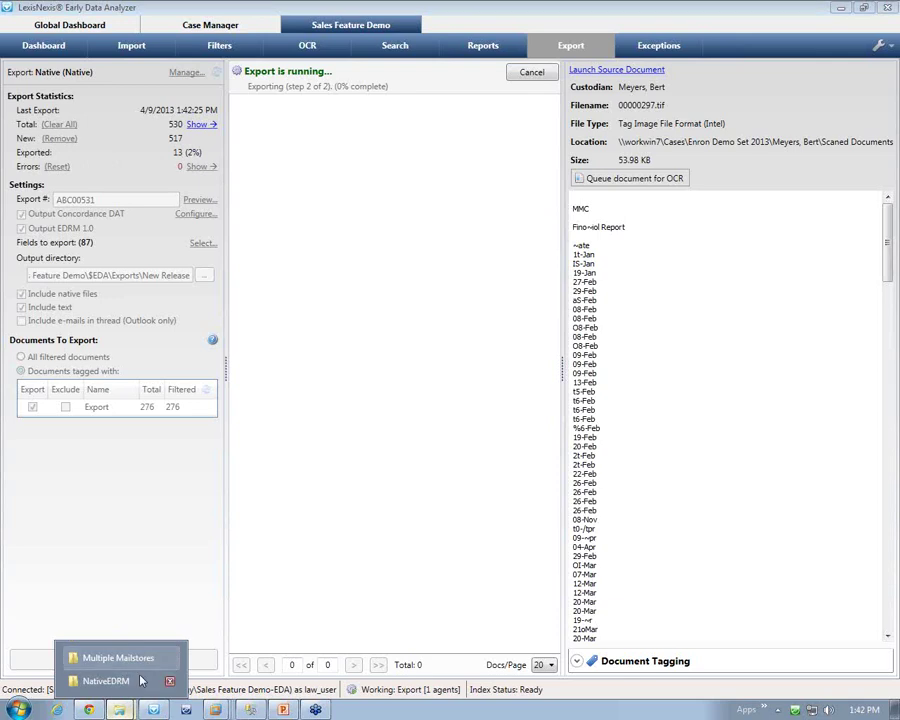
Step: Try going up from NativeEDRM to Exports, dismiss the path error, and open D:\Cases instead
left_click(105, 681)
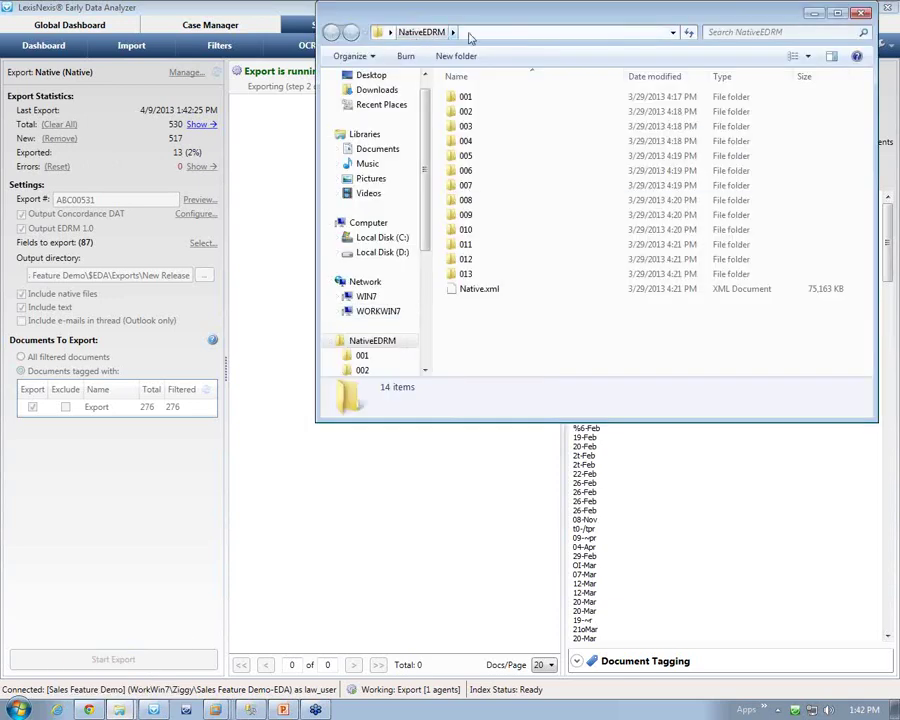
left_click(490, 32)
double_click(642, 33)
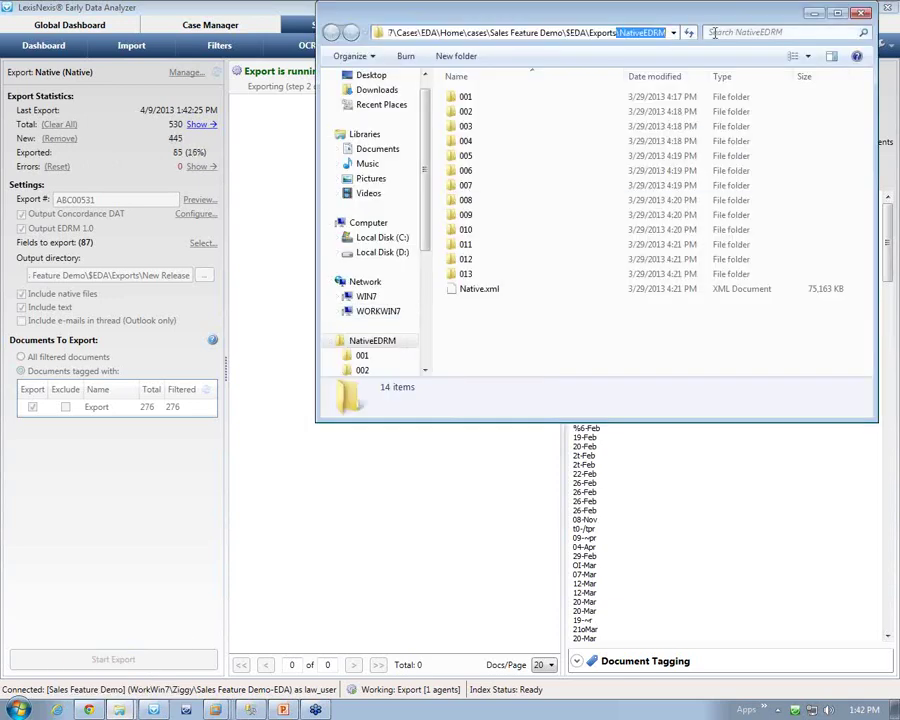
key("BackSpace")
key("Return")
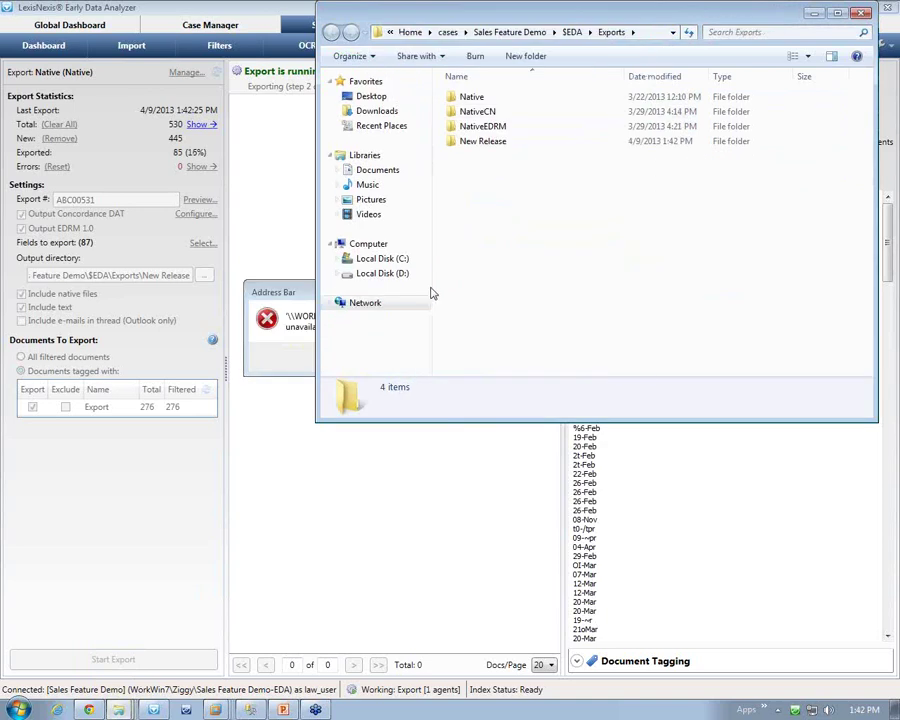
left_click(603, 357)
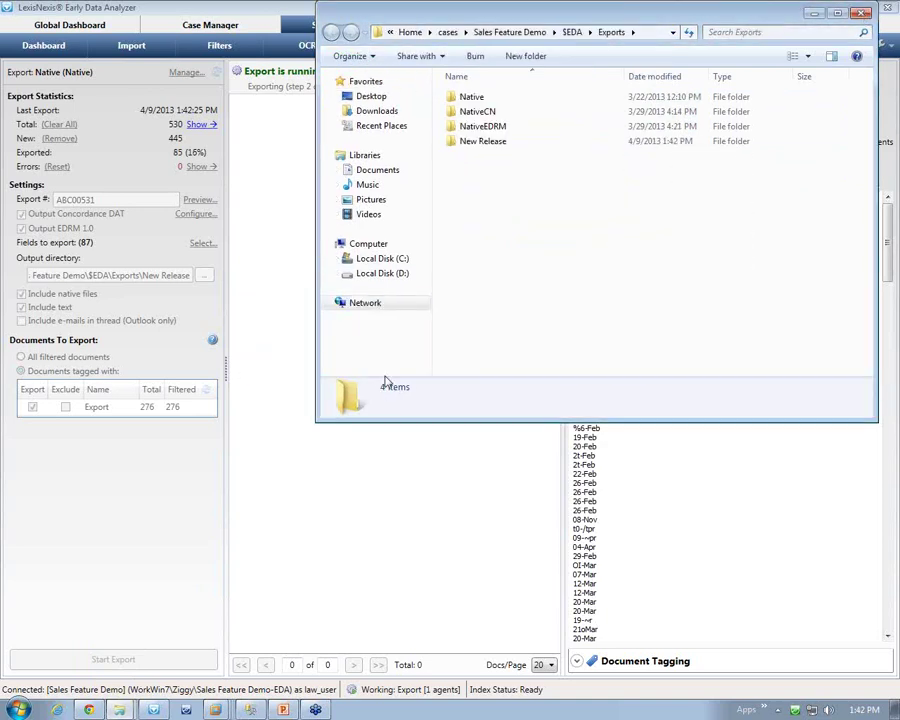
left_click(393, 275)
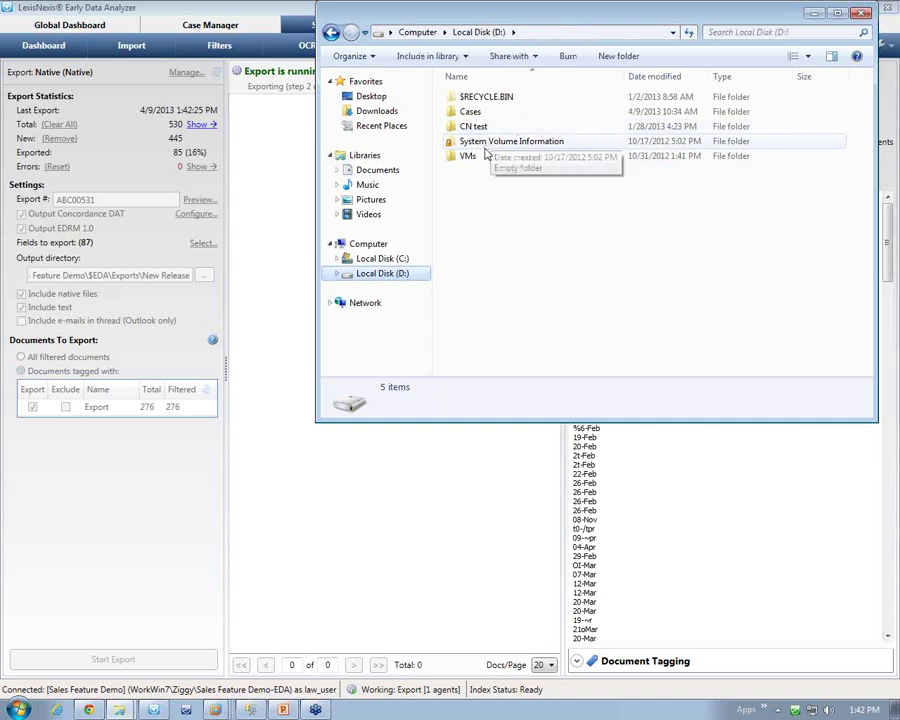
double_click(474, 113)
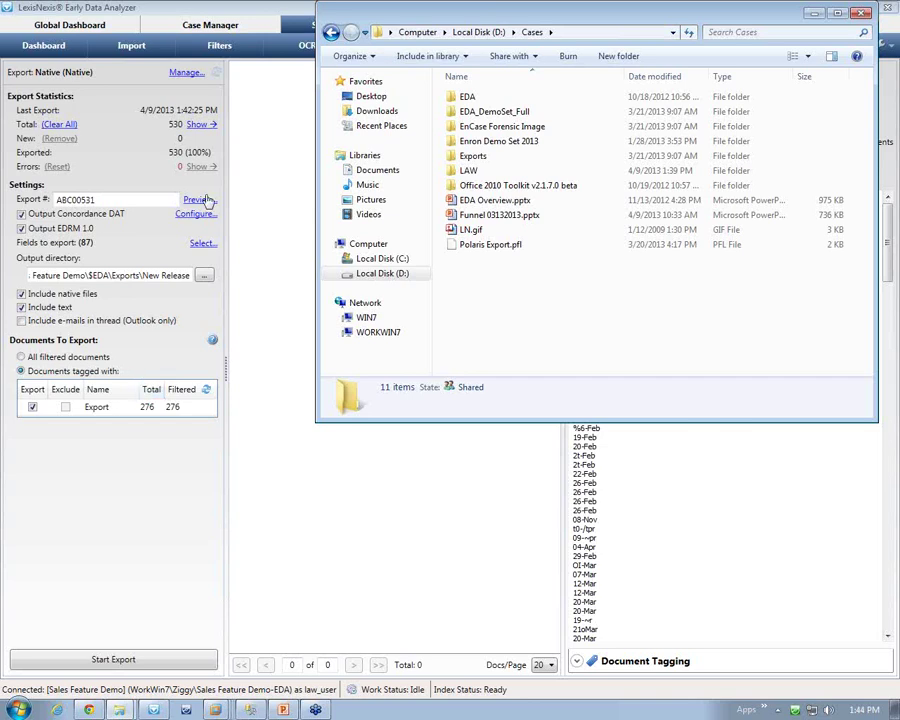
Step: Check the Exports output path, then view Native.dat's field-name header in TextPad and close it
left_click(178, 155)
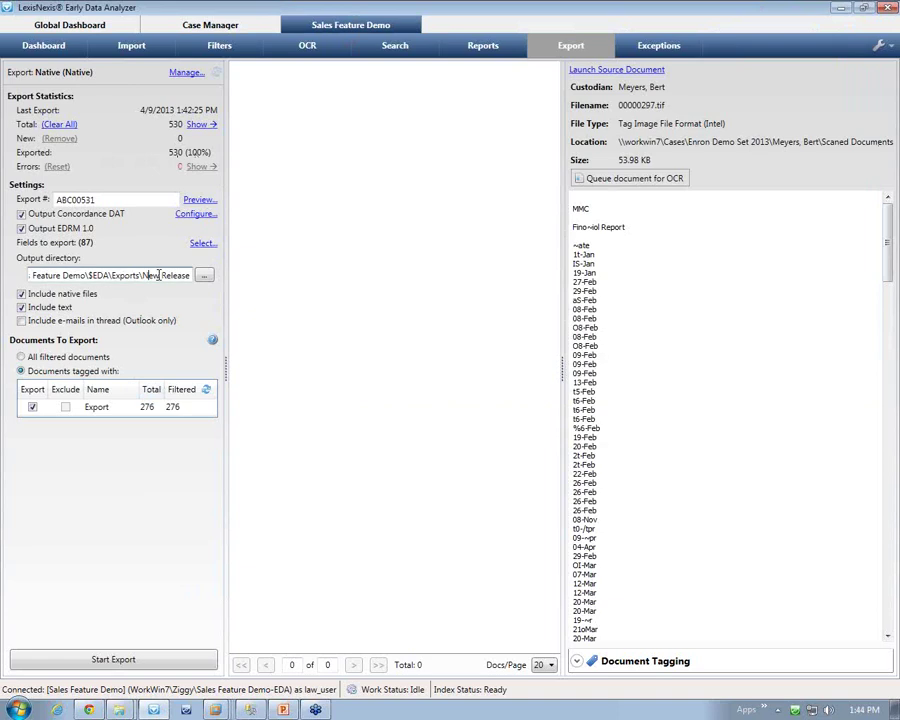
double_click(126, 276)
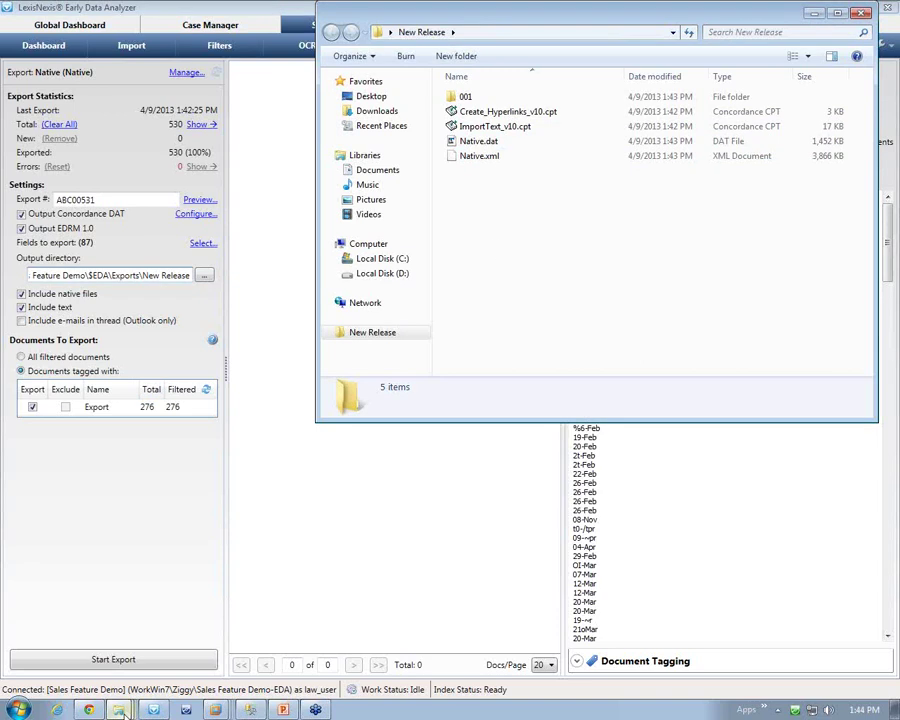
mouse_move(118, 709)
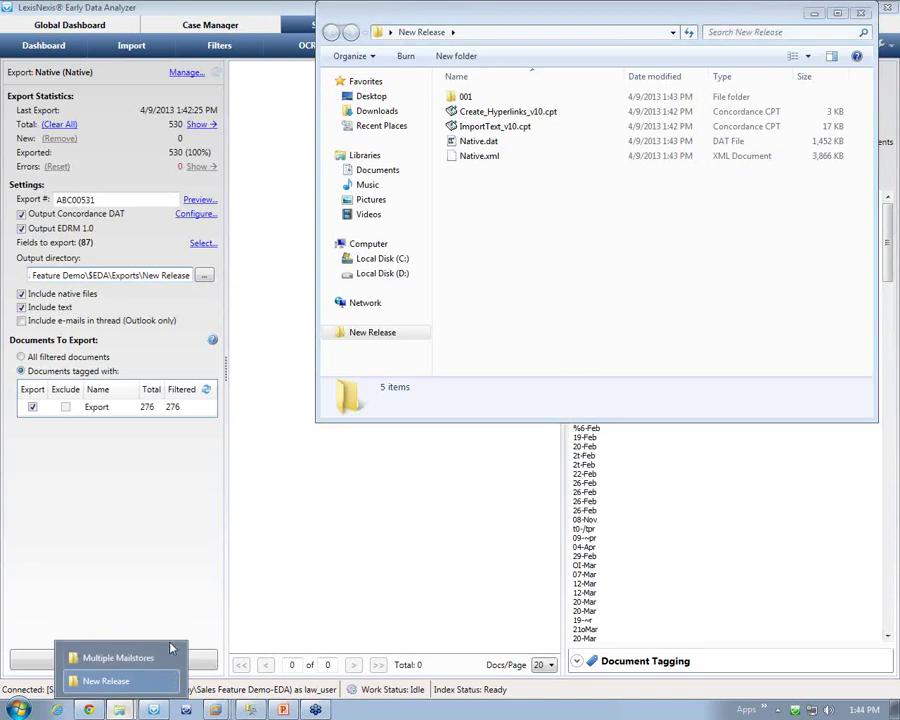
double_click(480, 142)
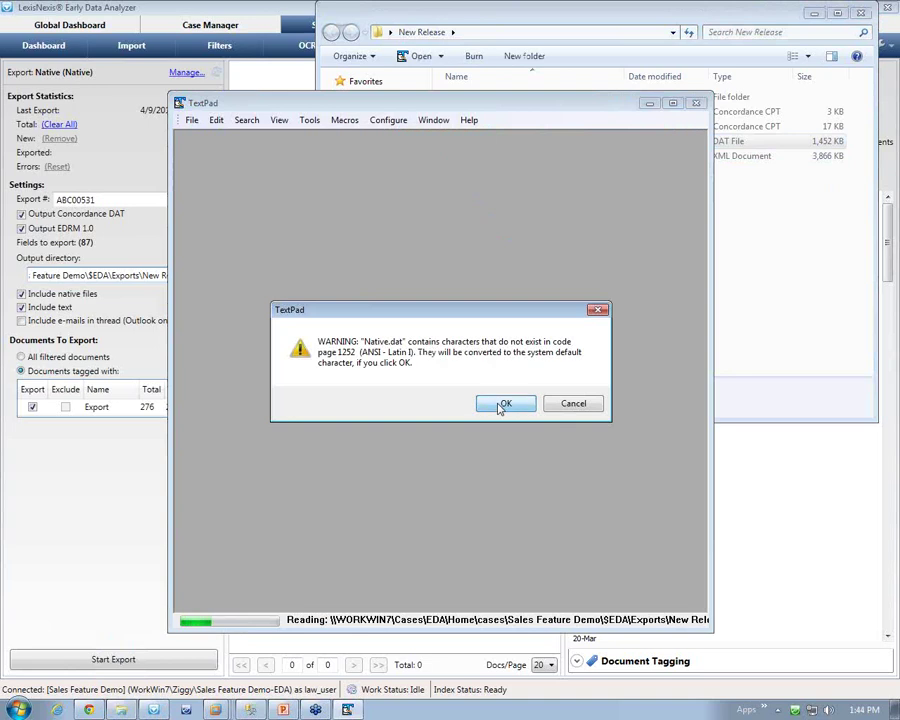
left_click(504, 404)
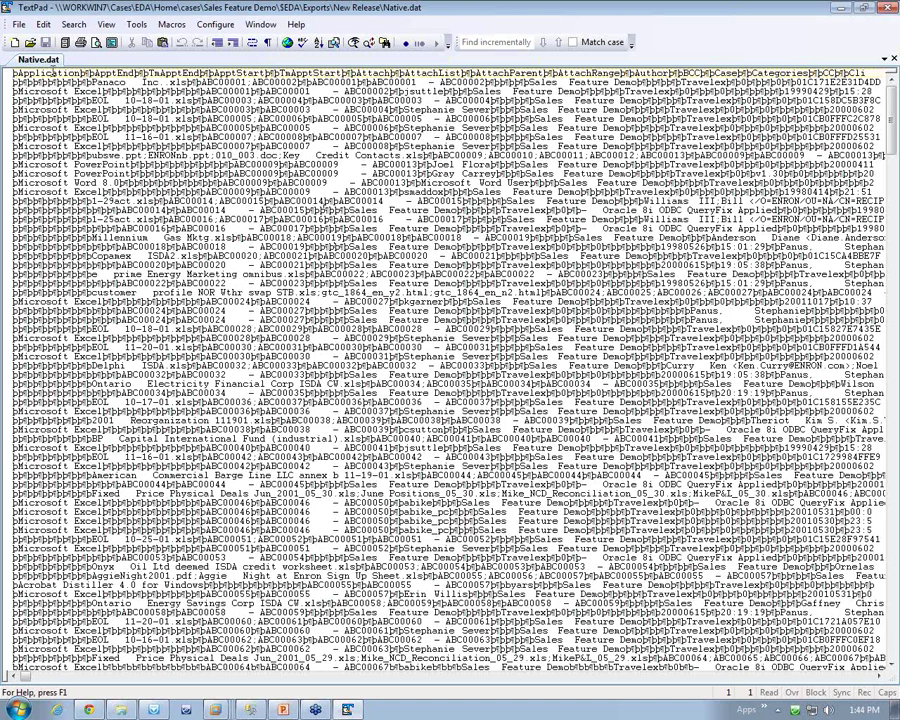
left_click_drag(12, 73, 515, 73)
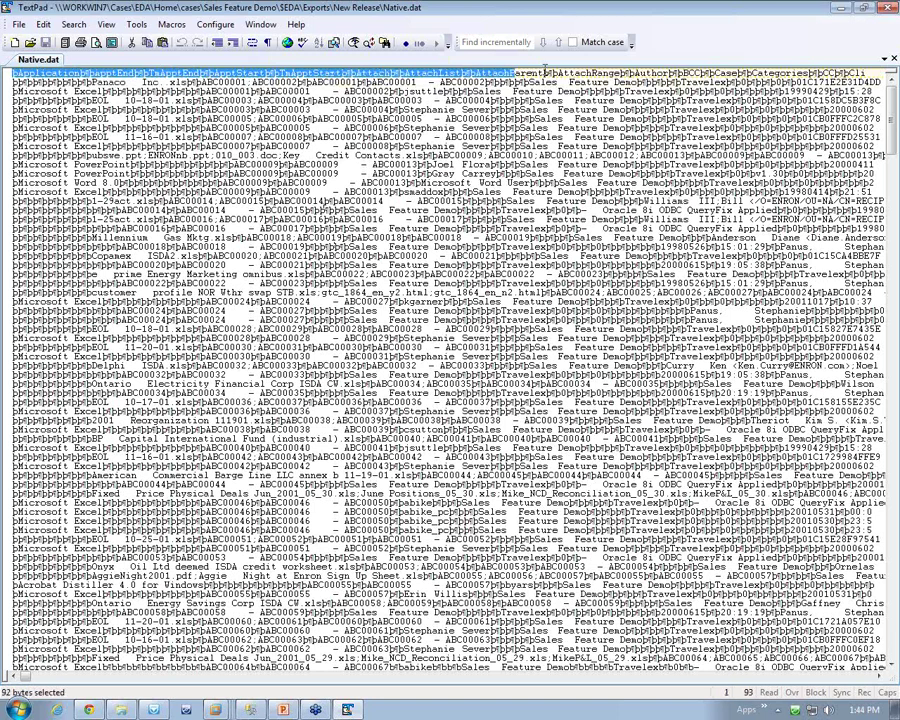
left_click(866, 8)
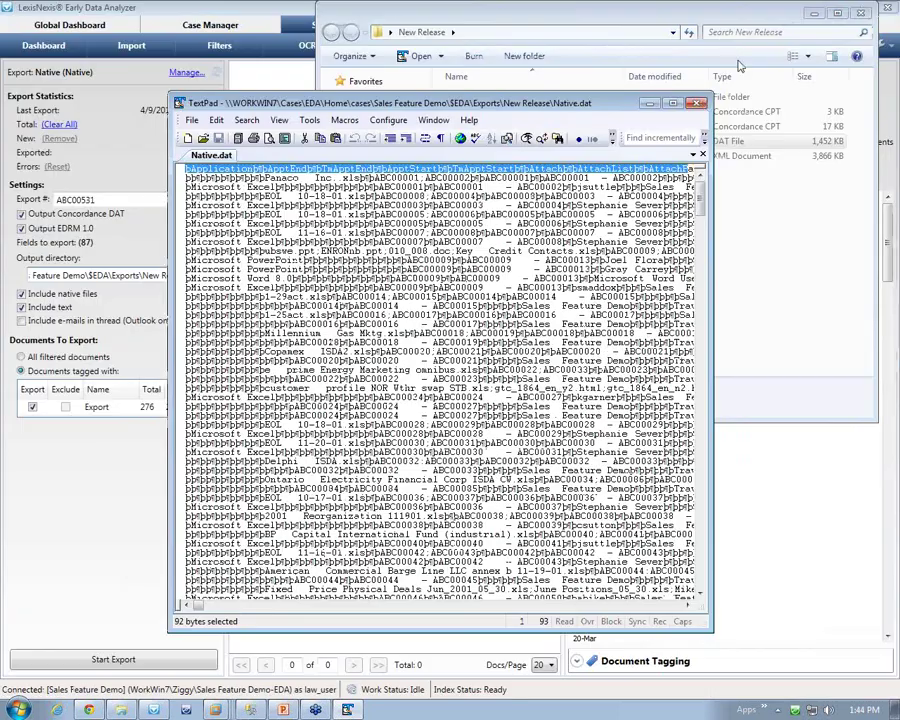
left_click(699, 105)
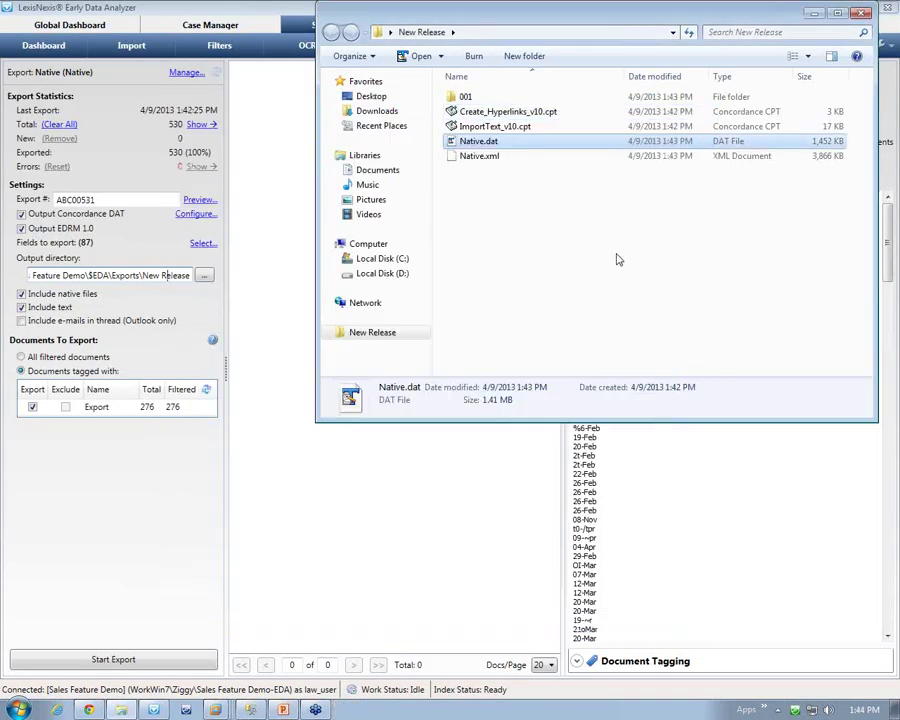
Step: Open Native.xml in Internet Explorer, scroll through its EDRM document tags, and close it
left_click(479, 160)
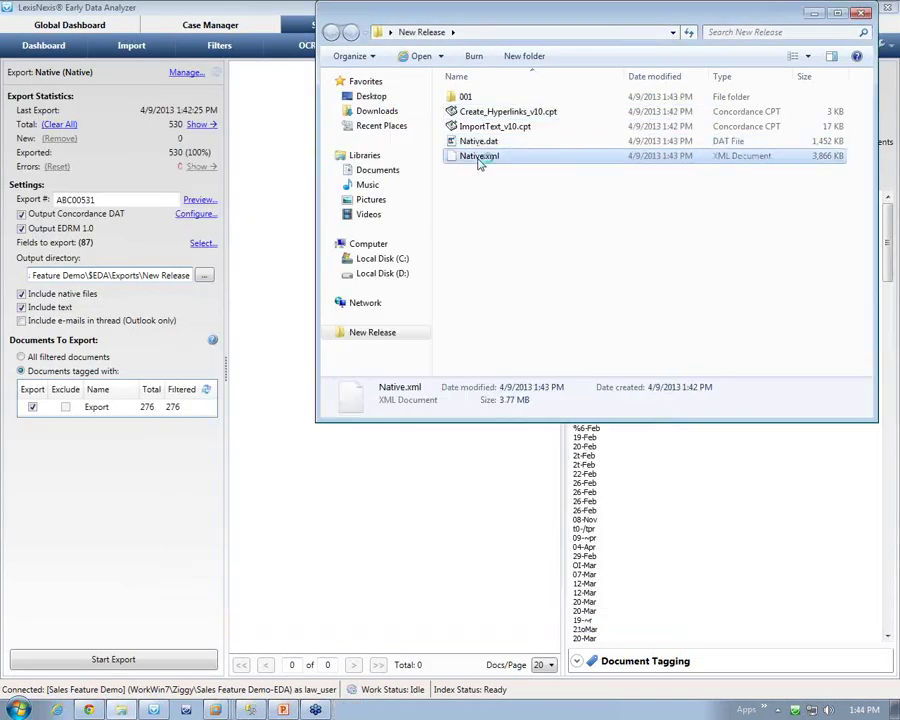
double_click(479, 160)
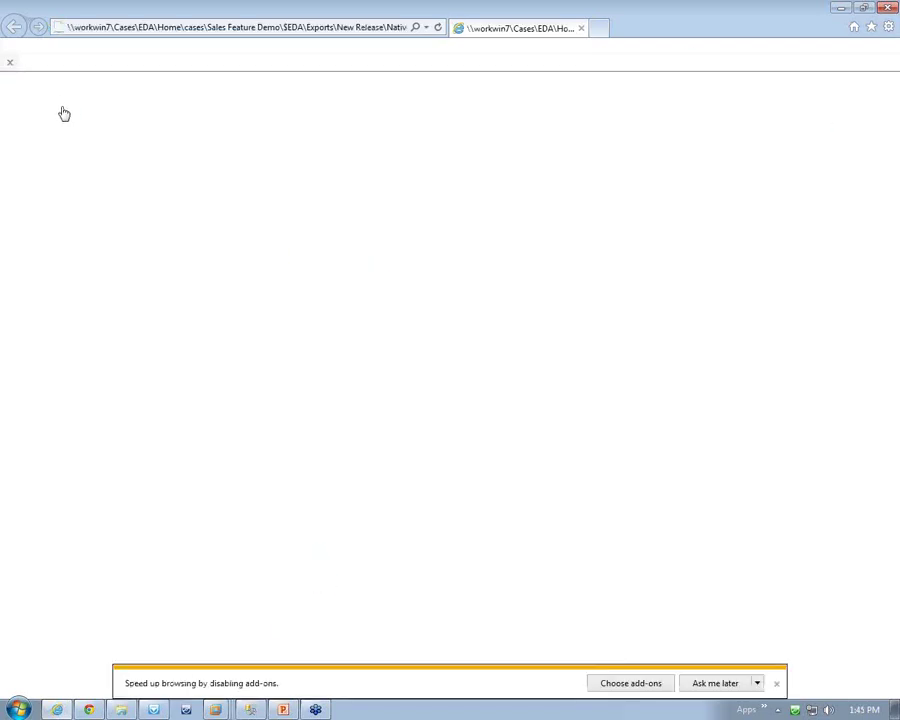
scroll(329, 497, "down", 4)
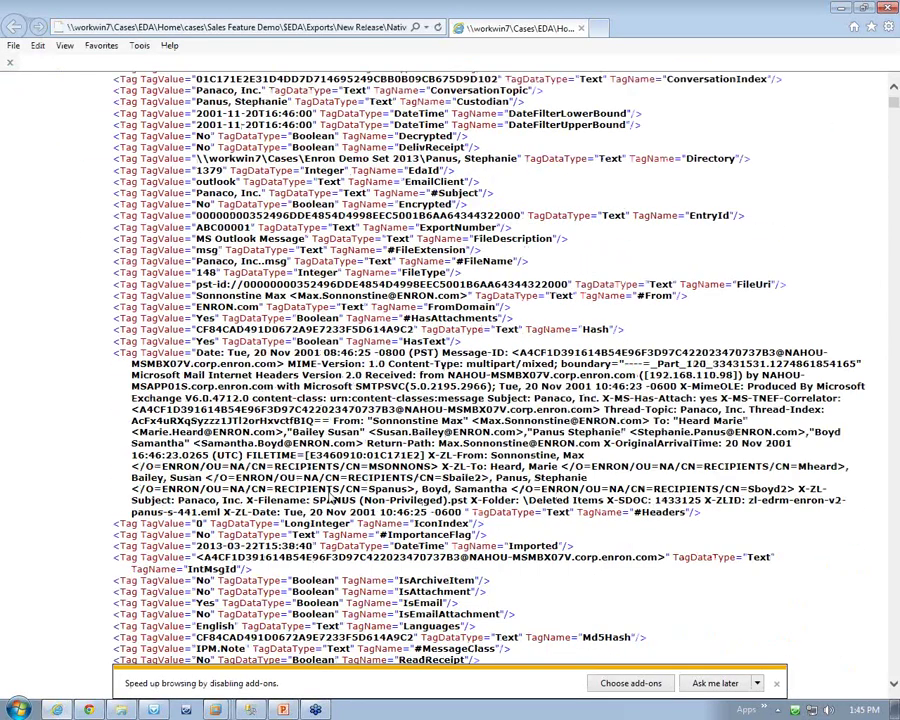
scroll(329, 497, "down", 20)
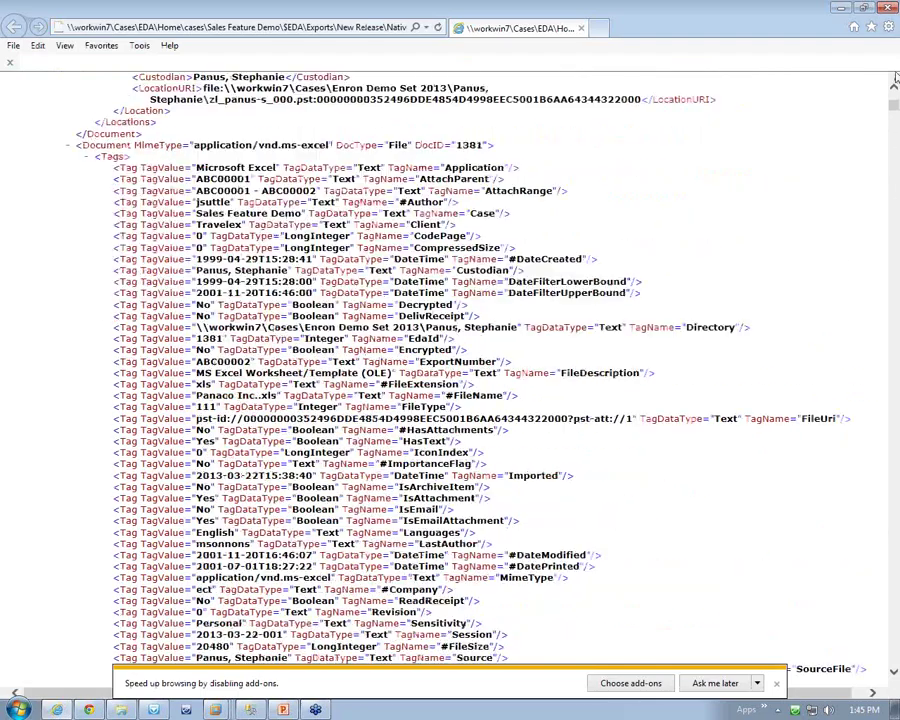
left_click_drag(896, 76, 896, 392)
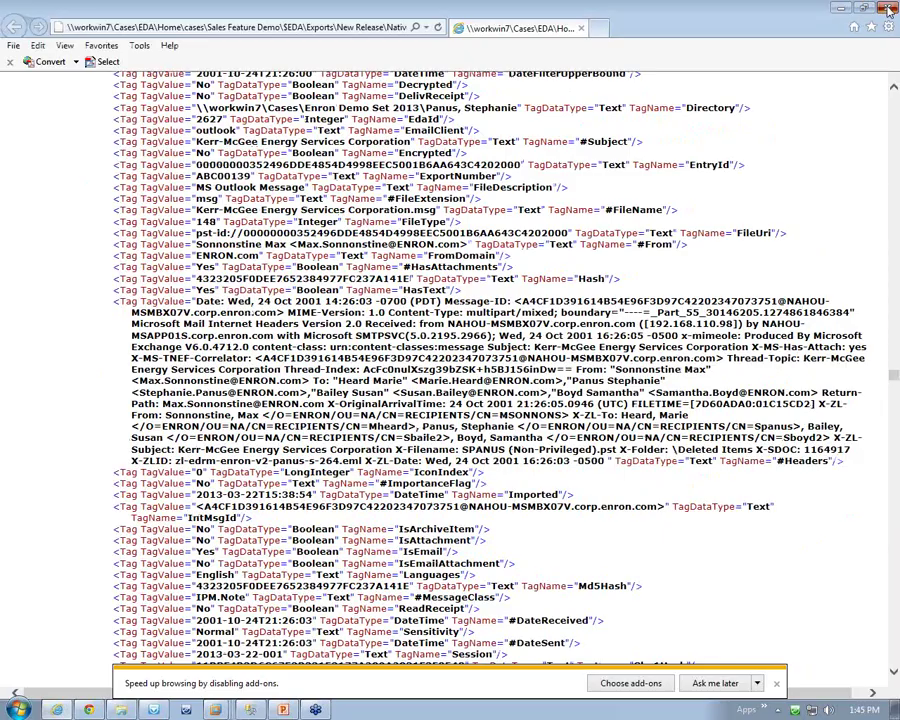
left_click(888, 10)
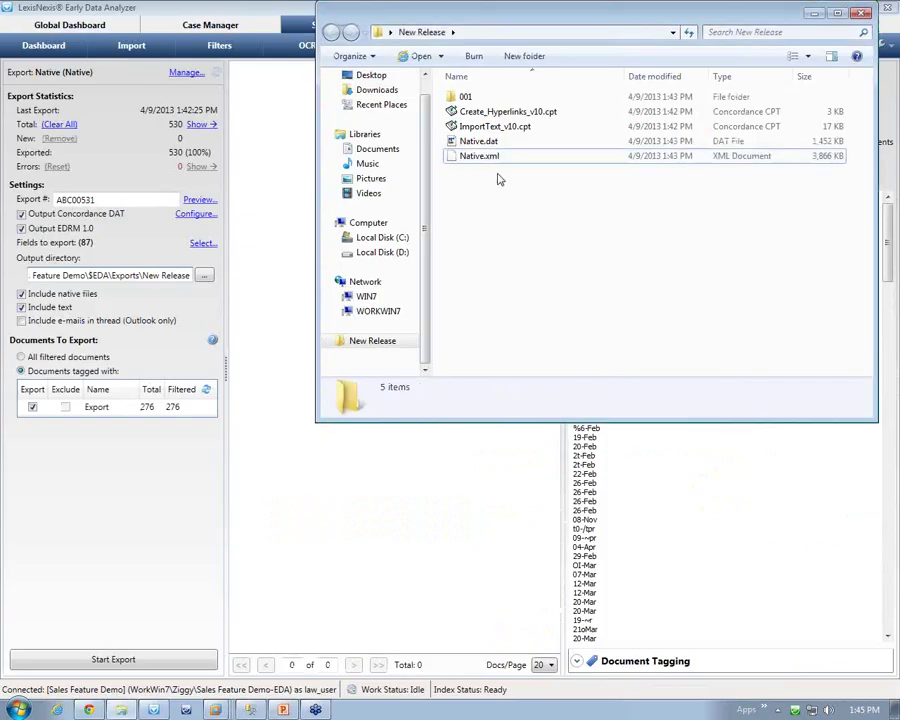
Step: Open folder 001 and inspect ABC00001.ntv.msg, ABC00001.txt and ABC00002.ntv.xls, then return to Early Data Analyzer
left_click(466, 100)
double_click(466, 100)
double_click(490, 97)
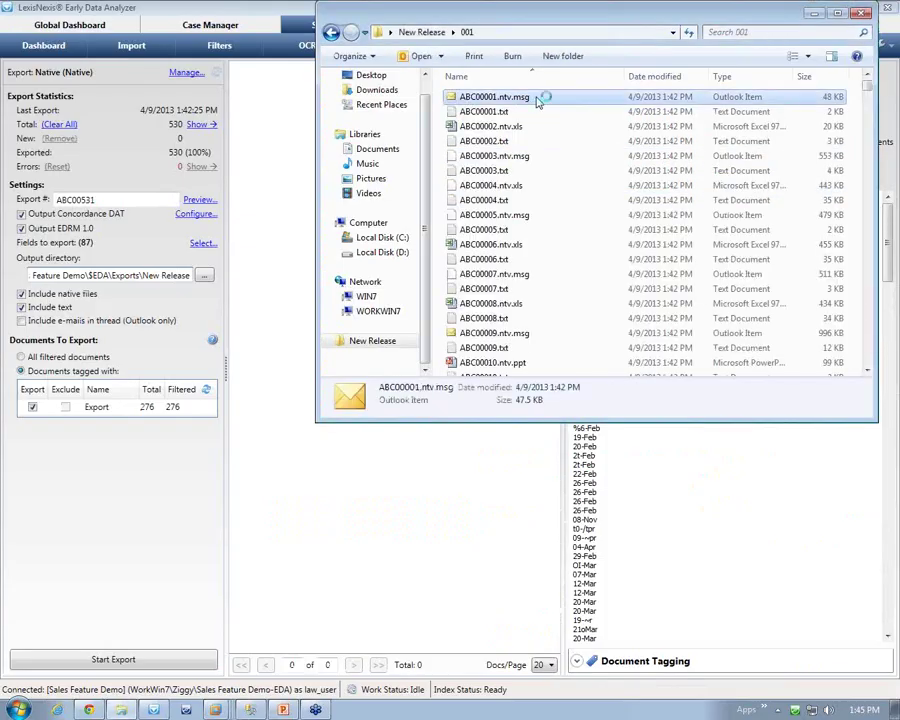
left_click(512, 112)
left_click(515, 127)
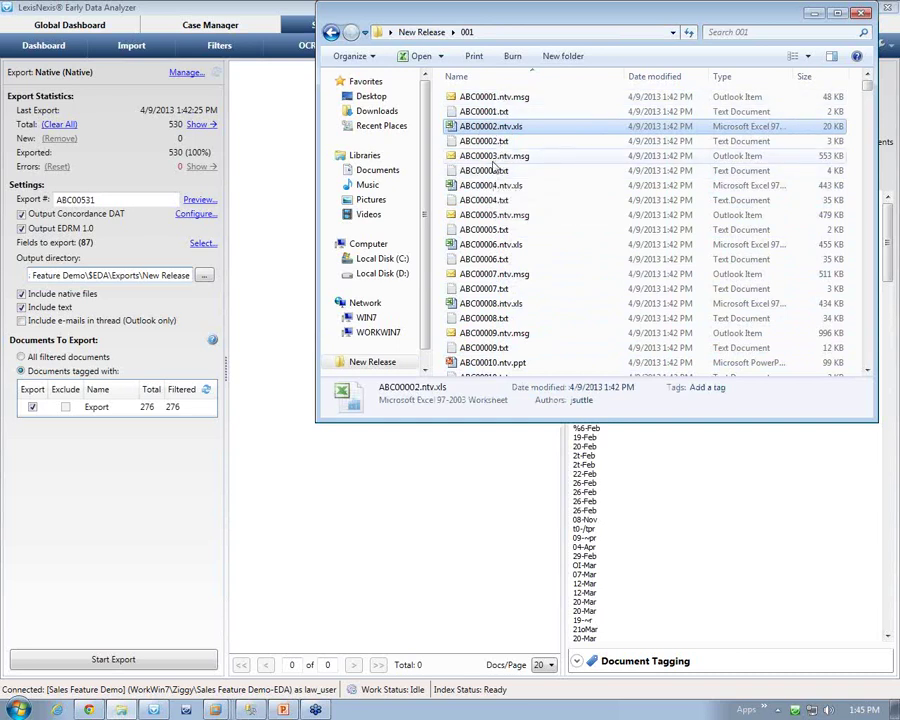
left_click(175, 528)
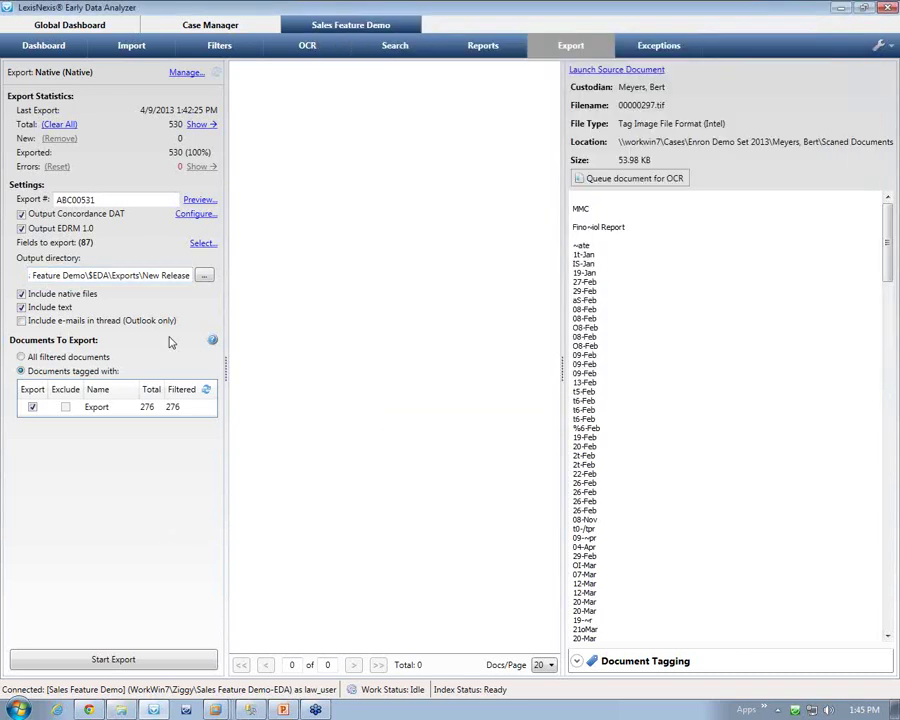
left_click(186, 73)
left_click(332, 241)
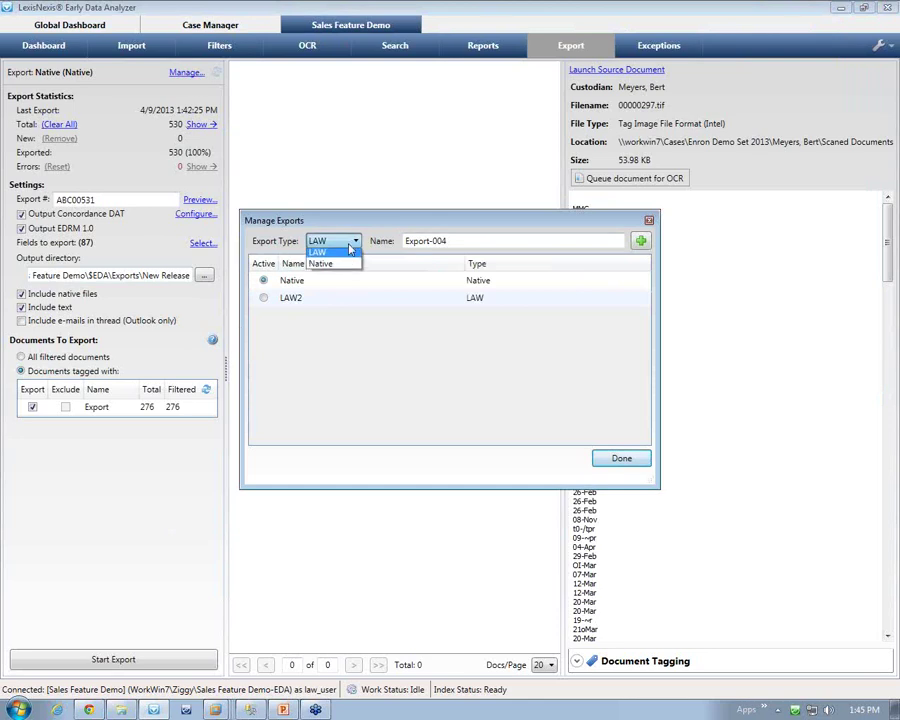
left_click(330, 262)
double_click(462, 240)
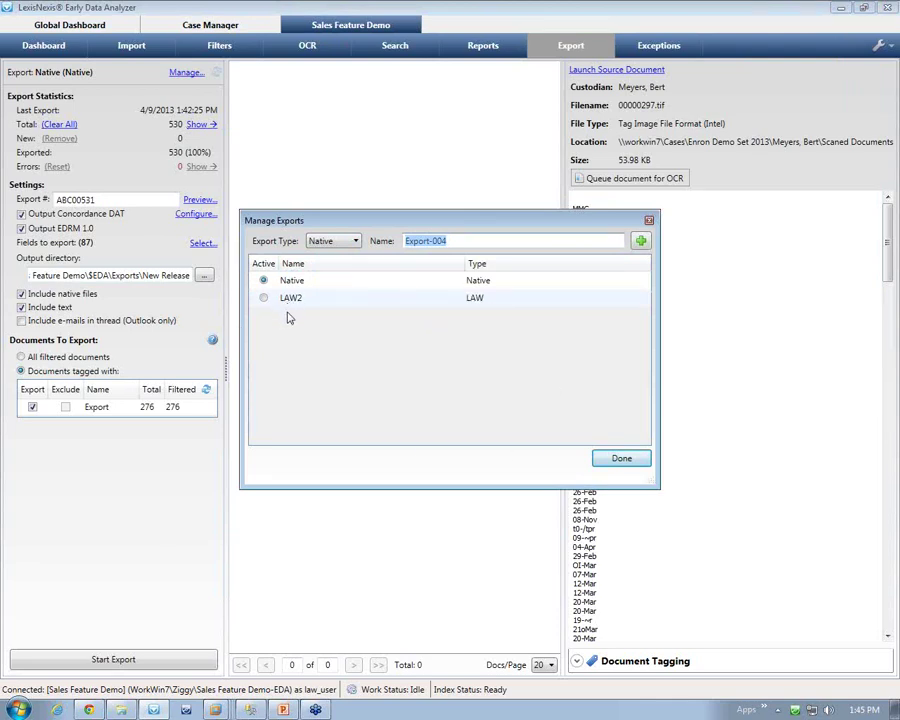
left_click(374, 300)
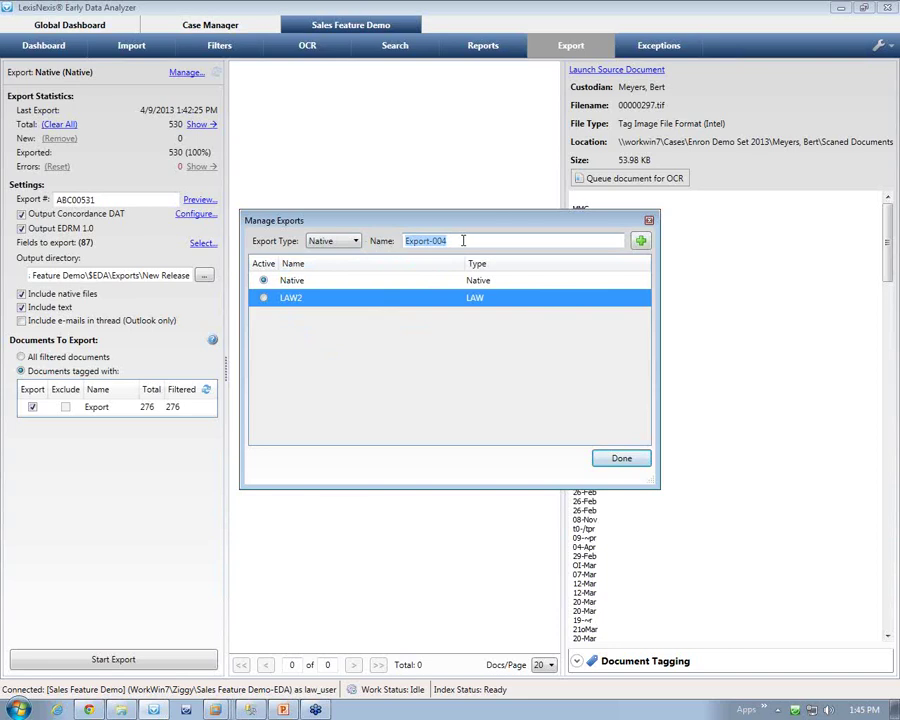
type("e")
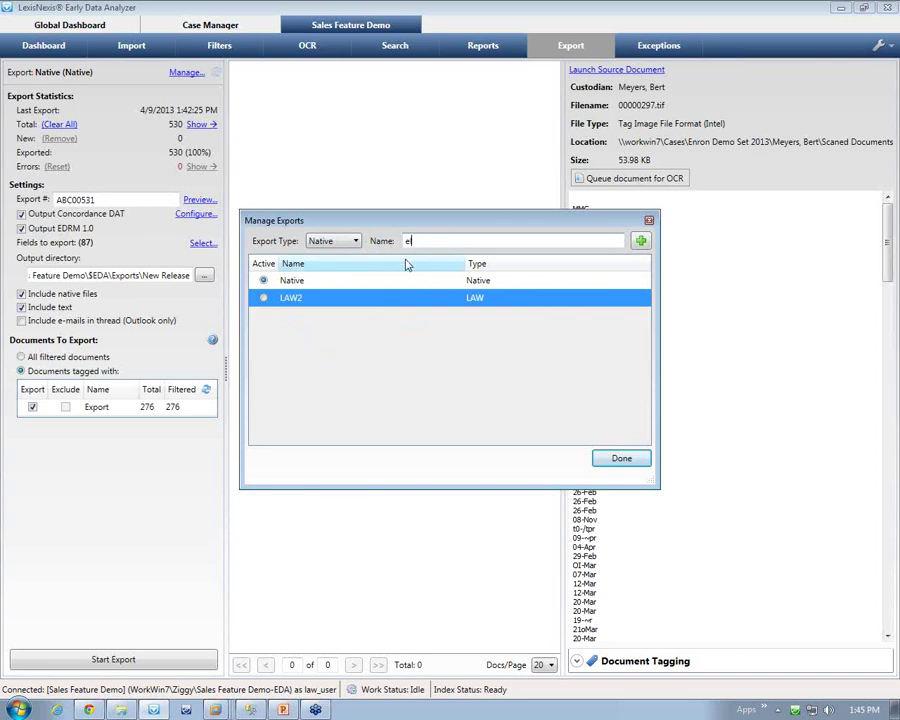
type("laine")
left_click(640, 241)
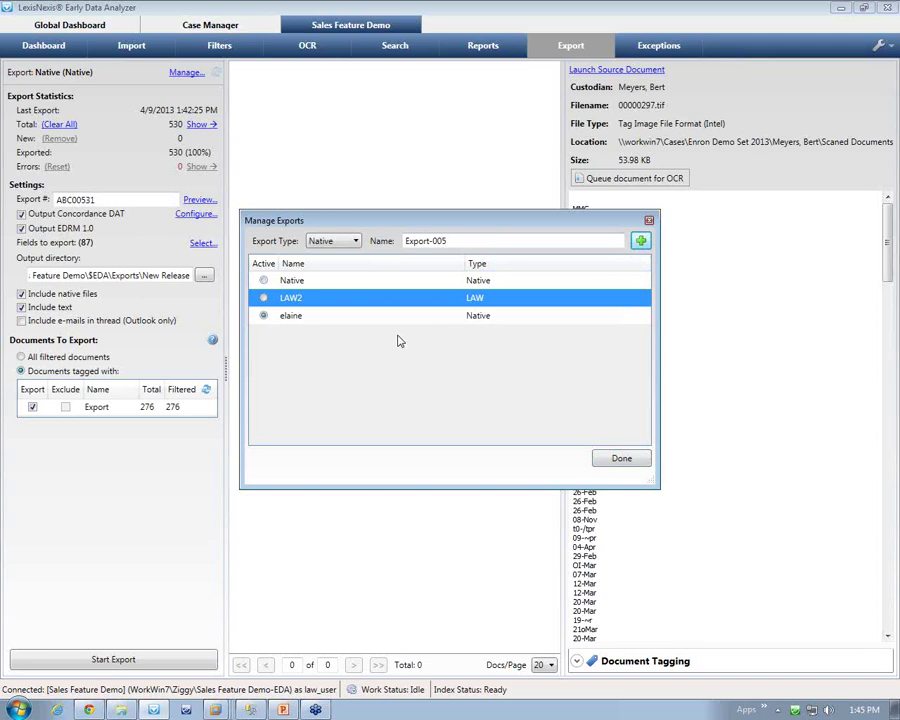
left_click(328, 317)
left_click(263, 281)
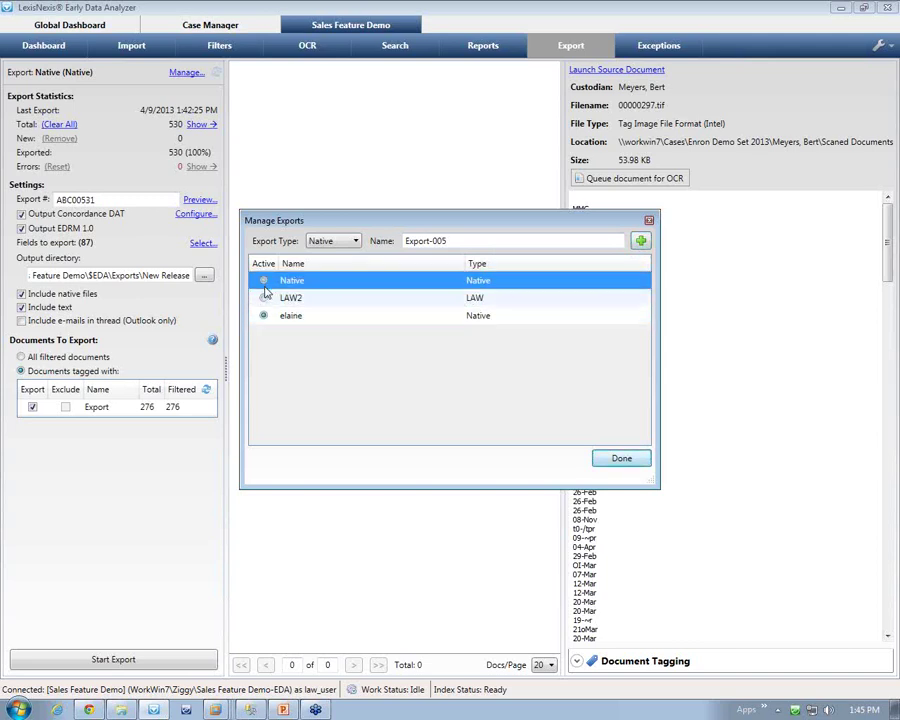
left_click(311, 317)
key("Delete")
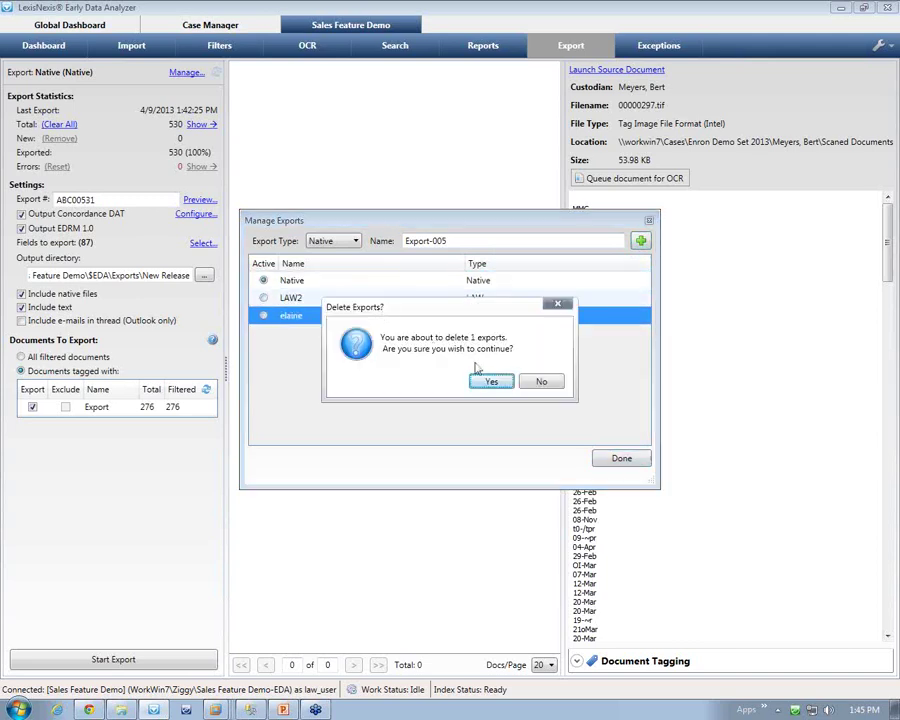
left_click(490, 326)
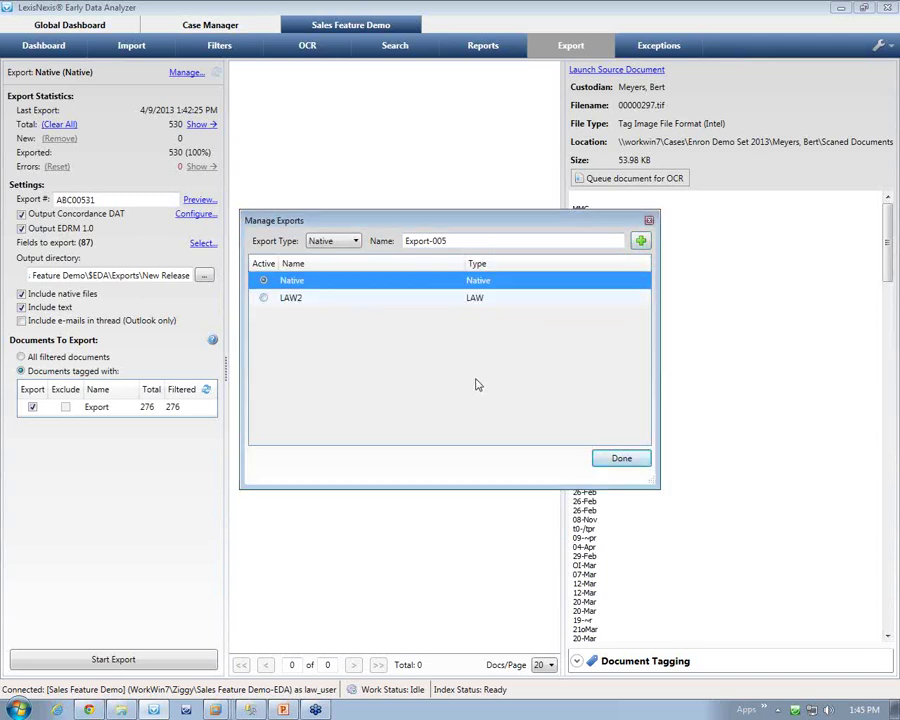
left_click(648, 220)
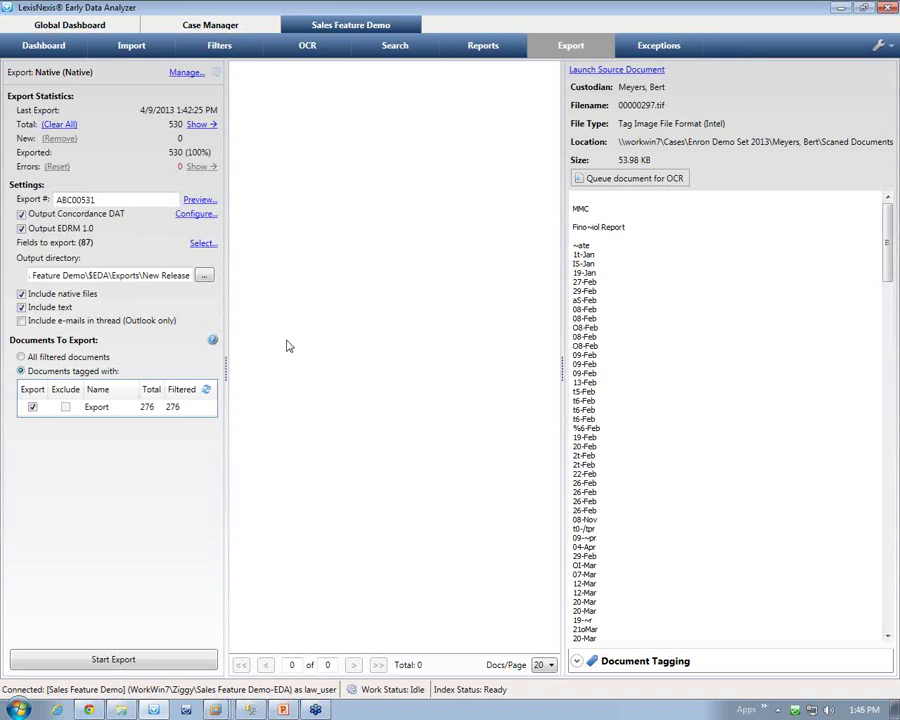
Step: Log on to EDA Web with the saved username and password, then bring SSMS forward
left_click(840, 7)
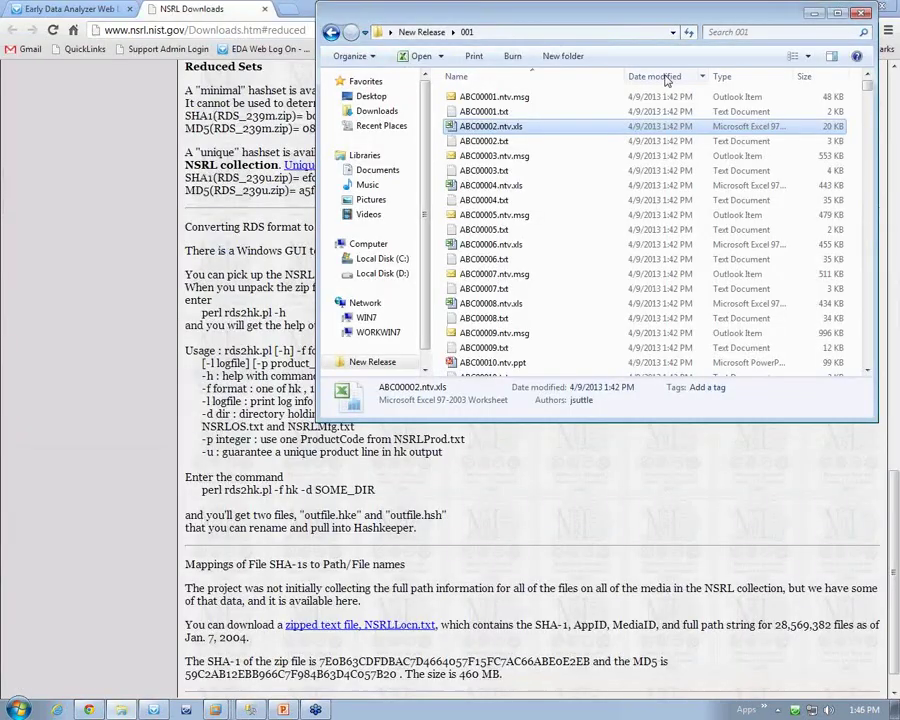
left_click(208, 12)
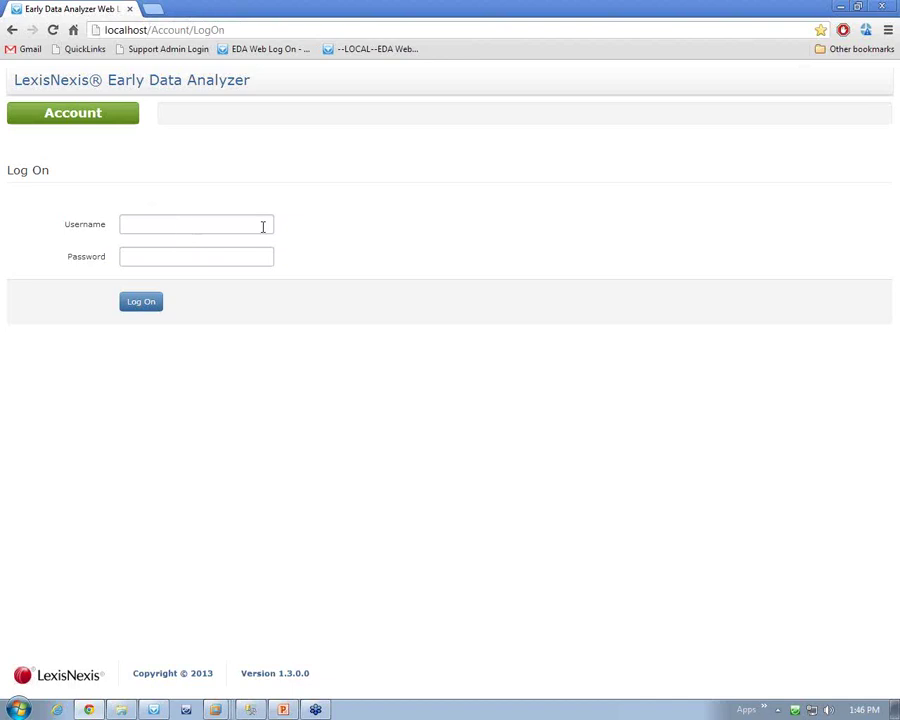
left_click(151, 229)
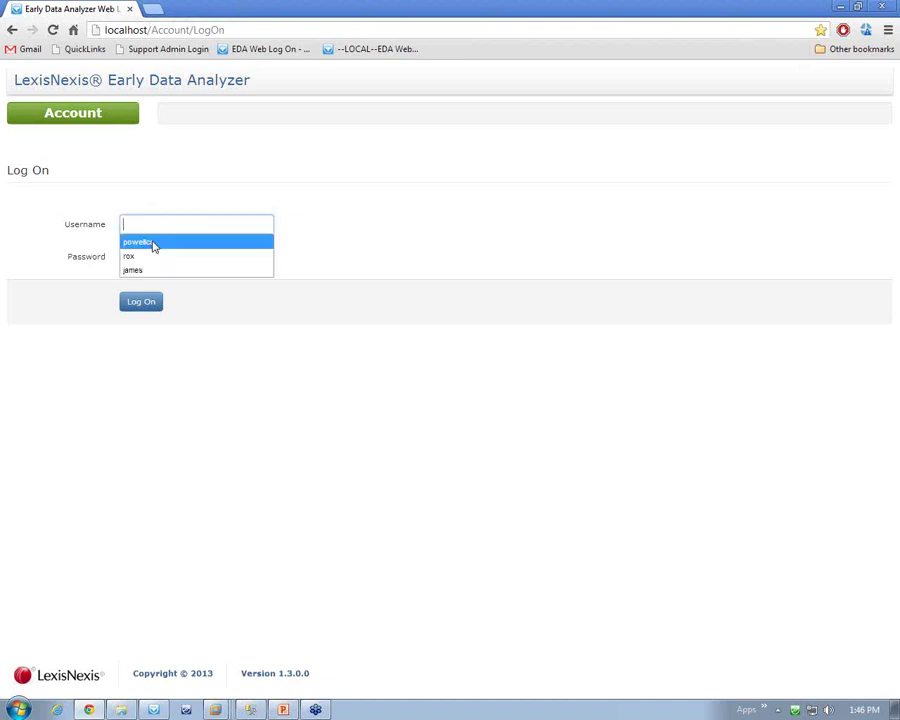
left_click(153, 243)
left_click(157, 251)
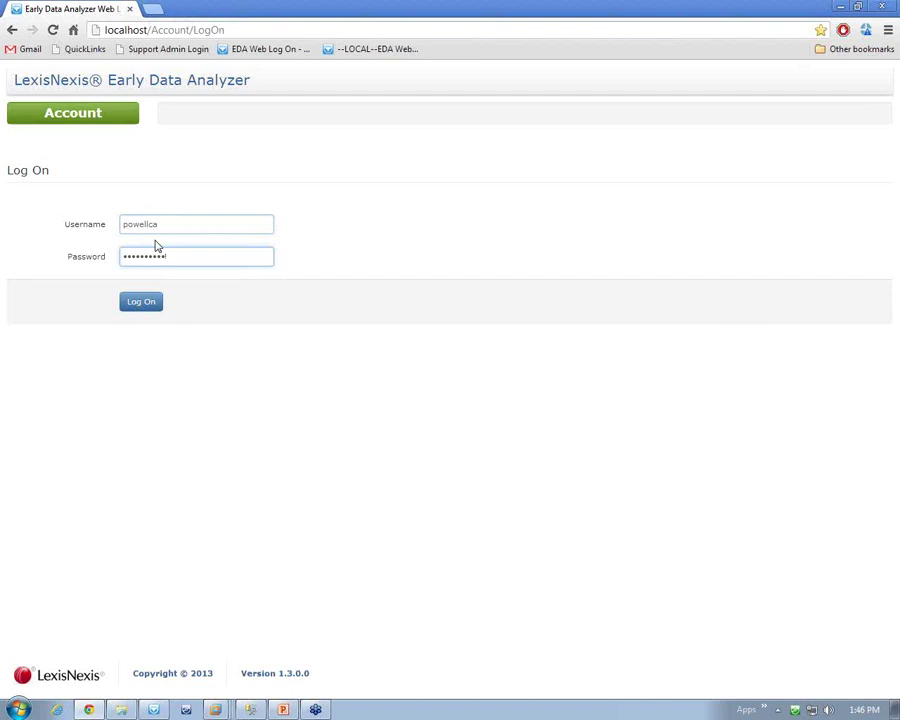
key("Return")
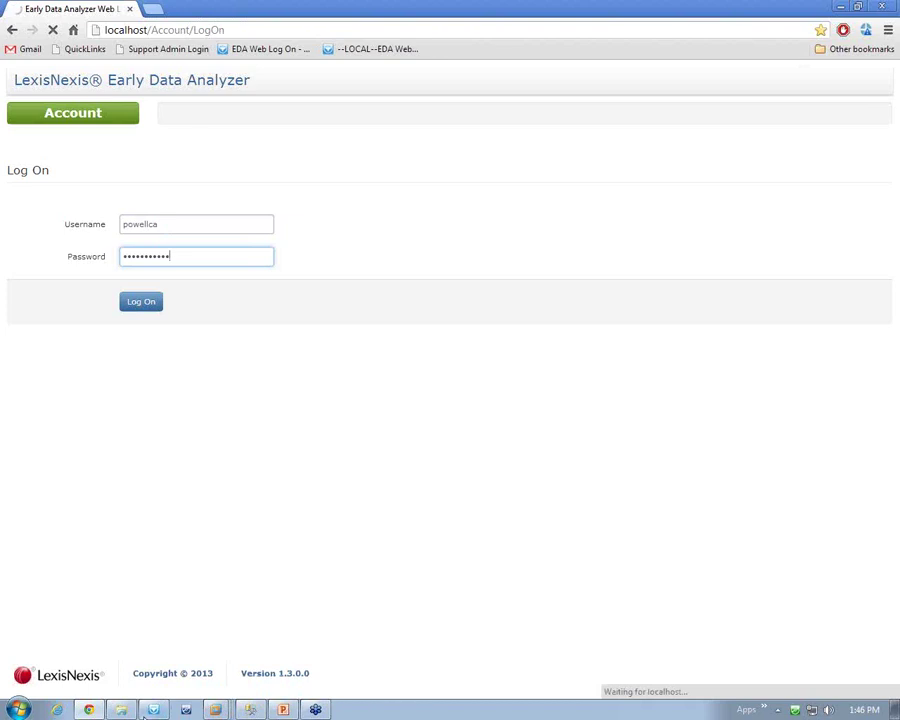
left_click(250, 709)
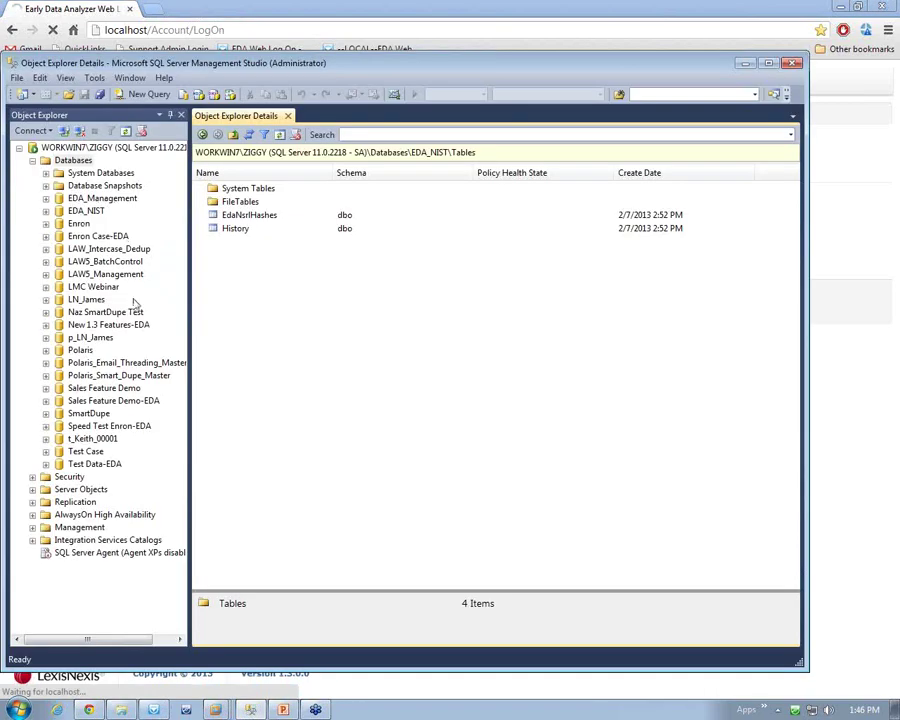
Step: Open Sales Feature Demo-EDA's dbo.ExportItems table in an Edit Top 200 Rows grid
left_click(45, 400)
left_click(59, 426)
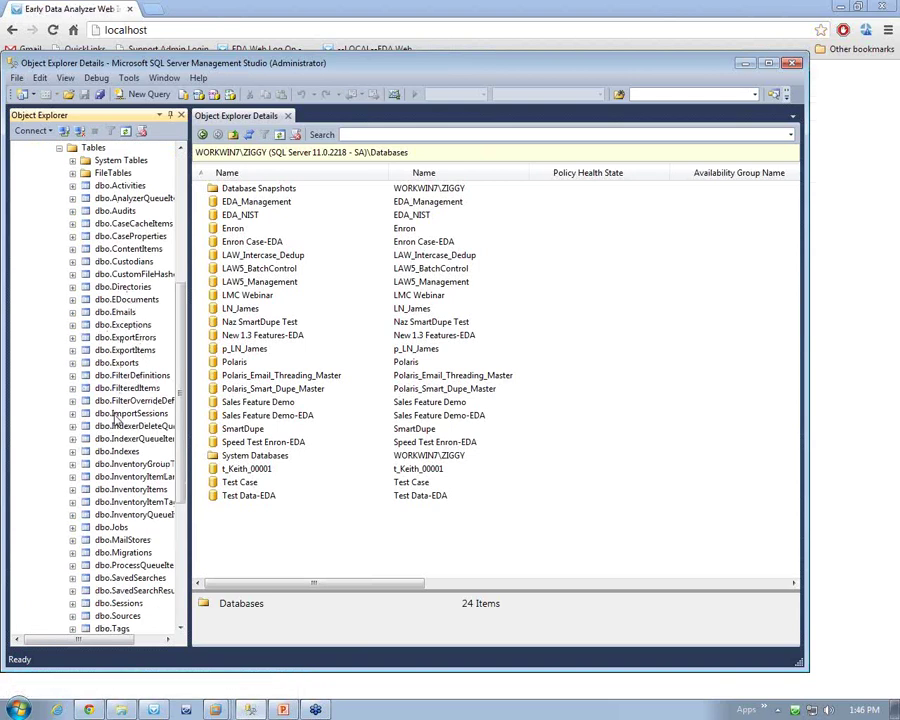
left_click(126, 351)
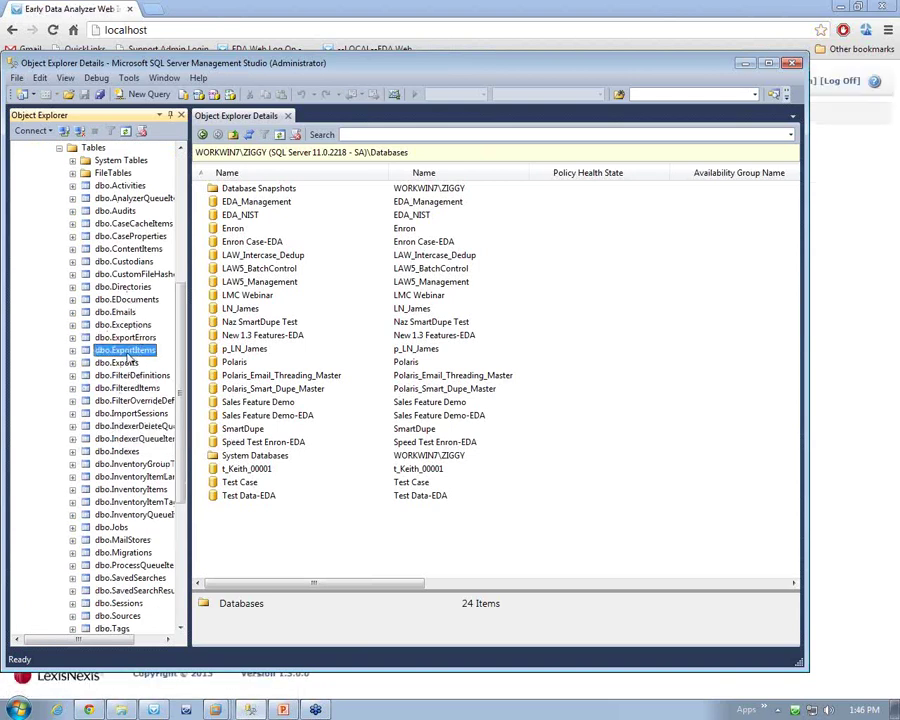
right_click(126, 351)
left_click(167, 407)
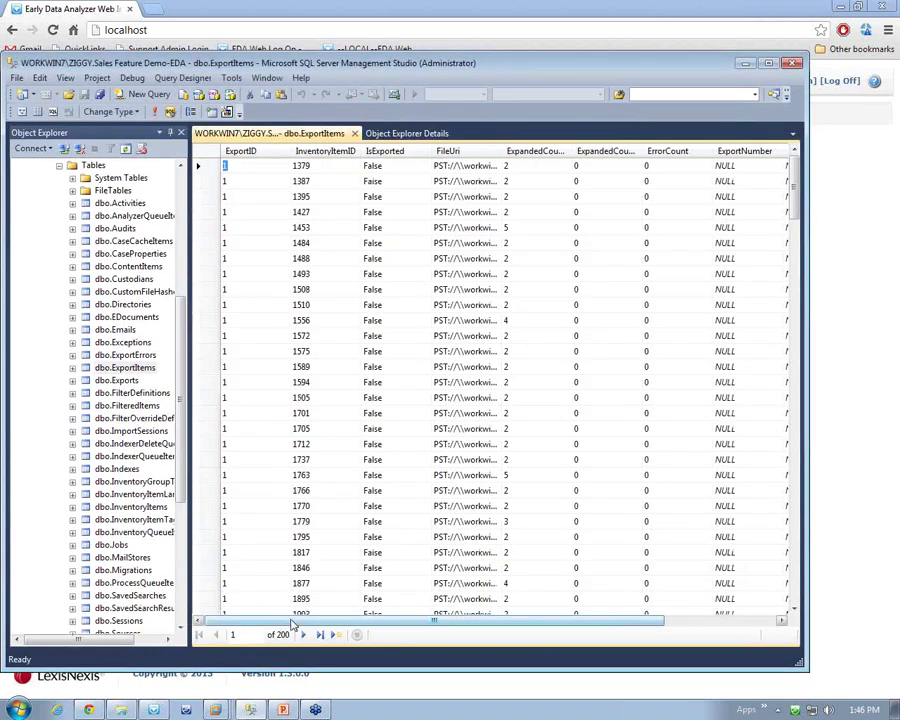
Step: Scroll through the ExportItems rows, then run Select Top 1000 Rows on the table
mouse_move(295, 625)
left_mouse_down()
mouse_move(403, 628)
mouse_move(288, 628)
left_mouse_up()
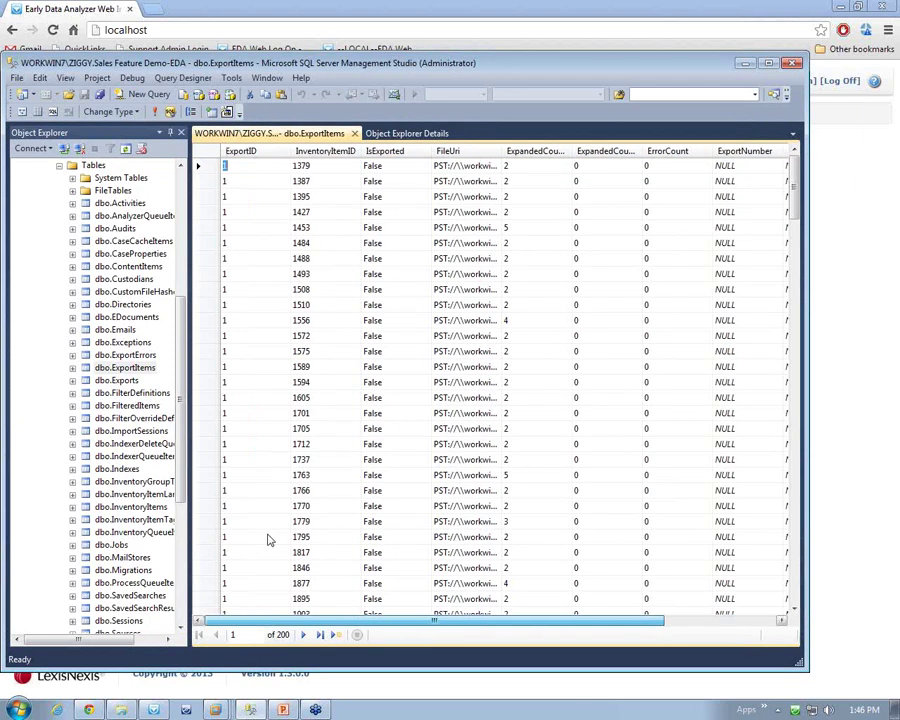
left_click(255, 165)
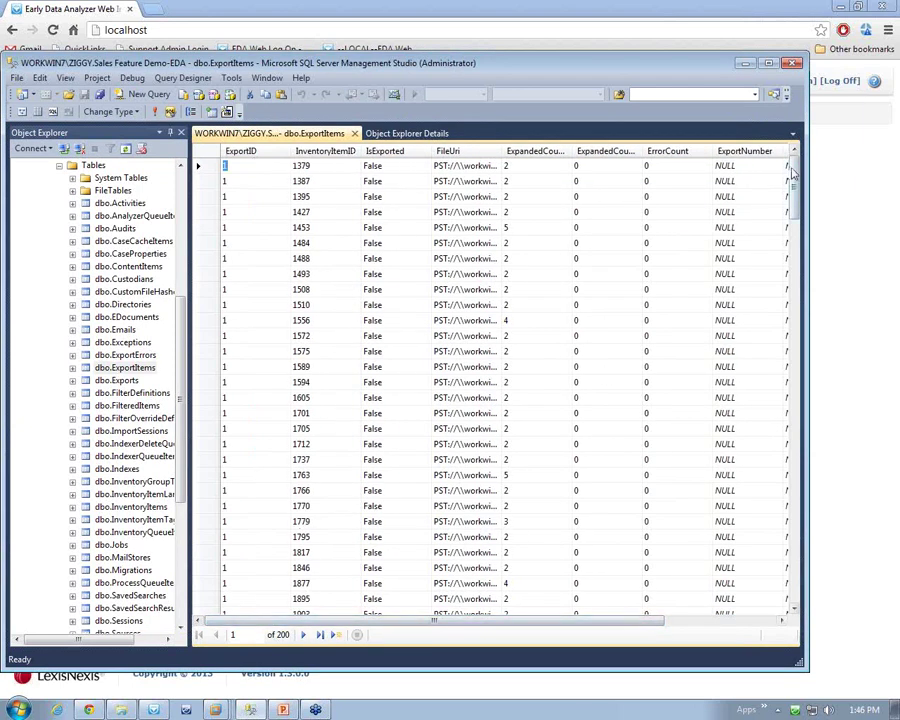
scroll(603, 375, "down", 20)
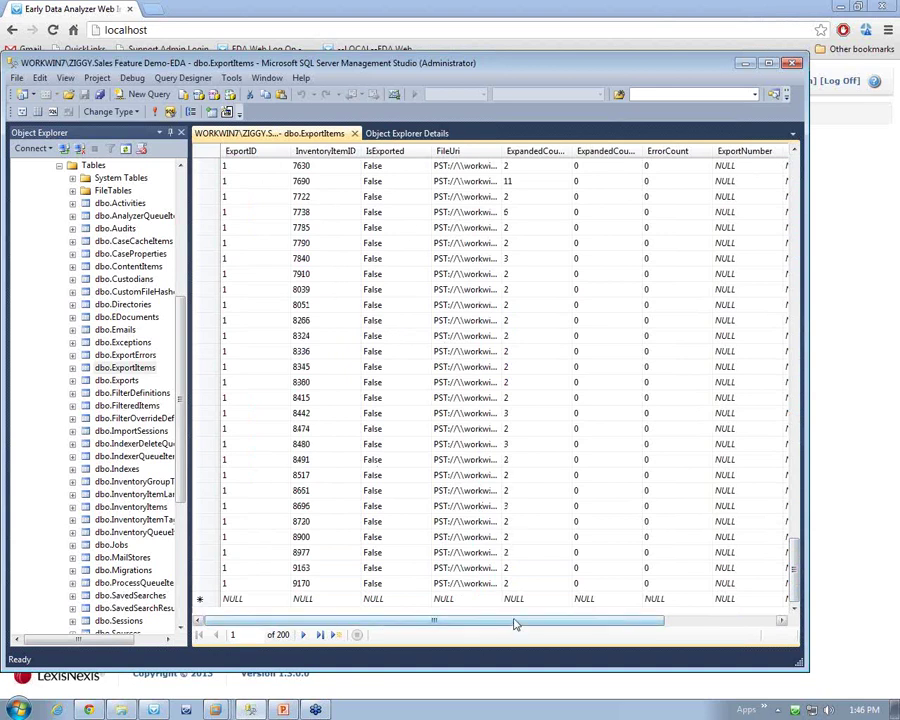
left_click_drag(514, 622, 395, 198)
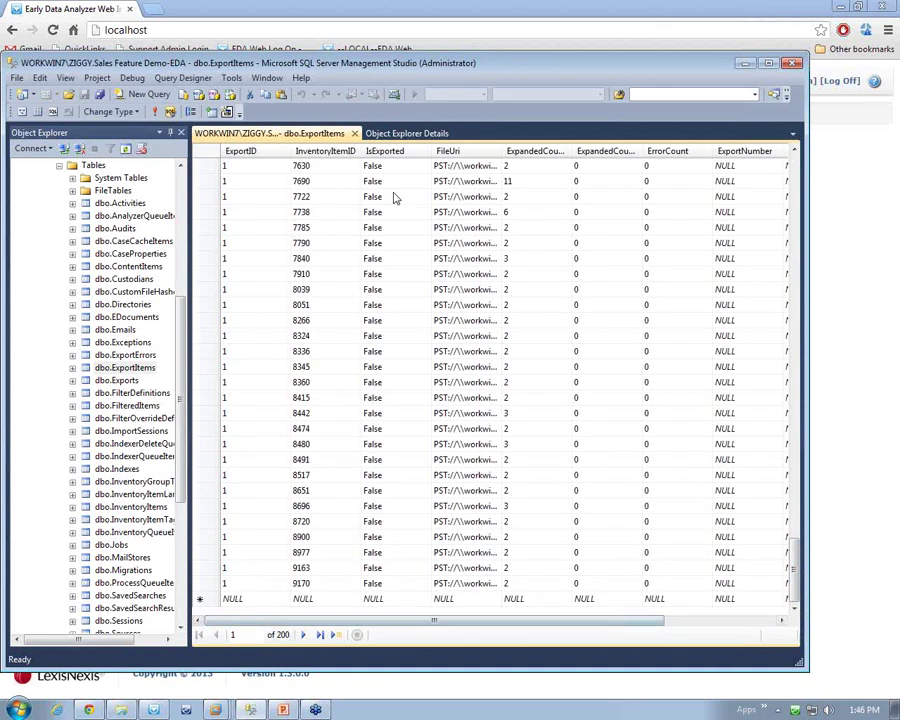
right_click(128, 369)
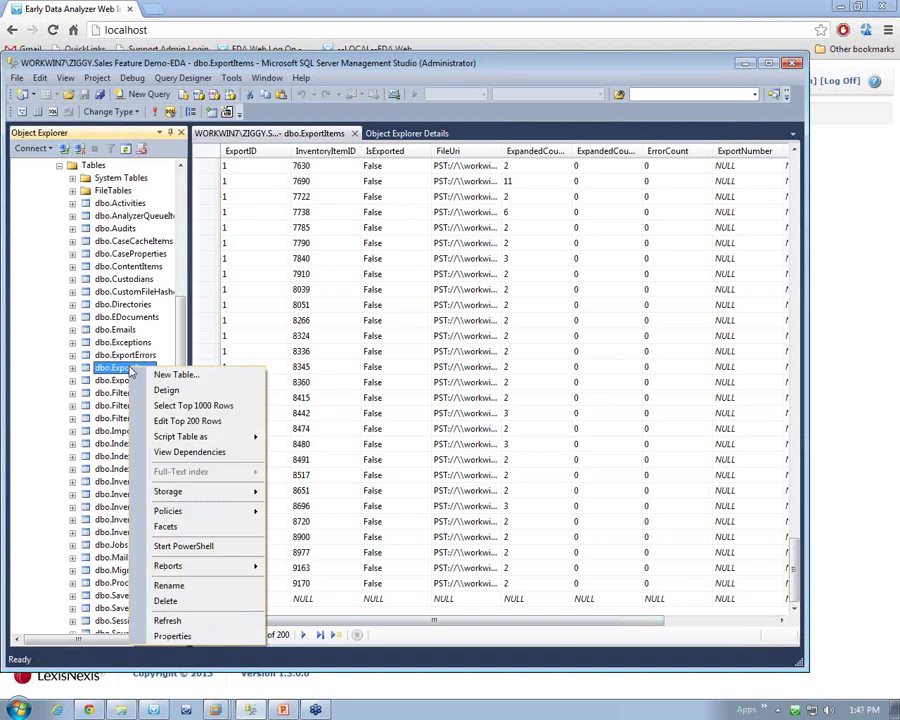
left_click(195, 405)
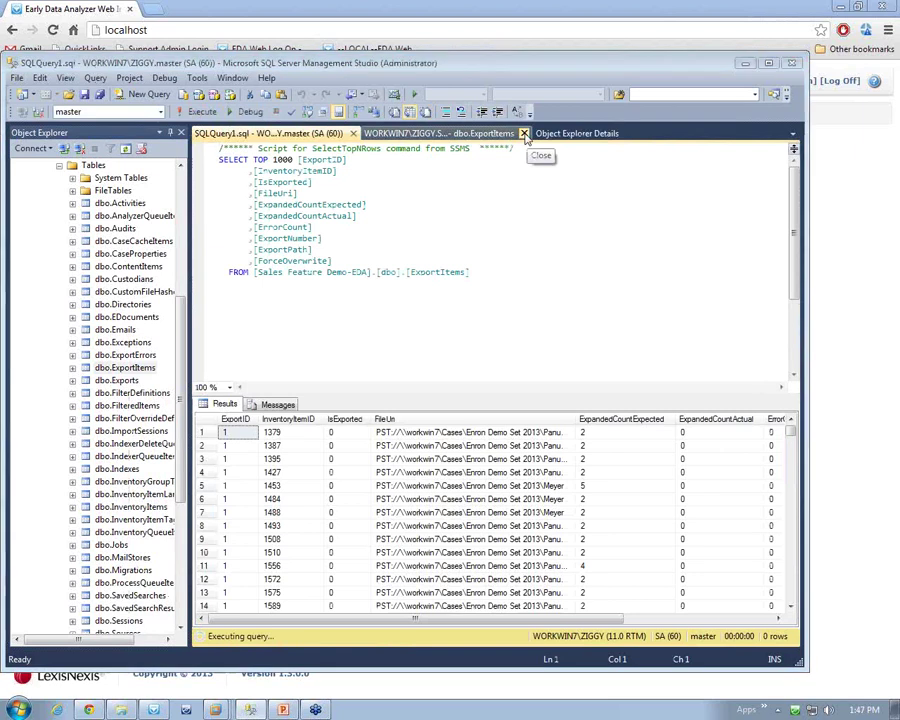
Step: Close the edit grid, enlarge the results, and check IsExported for rows 231 and 232
left_click(524, 133)
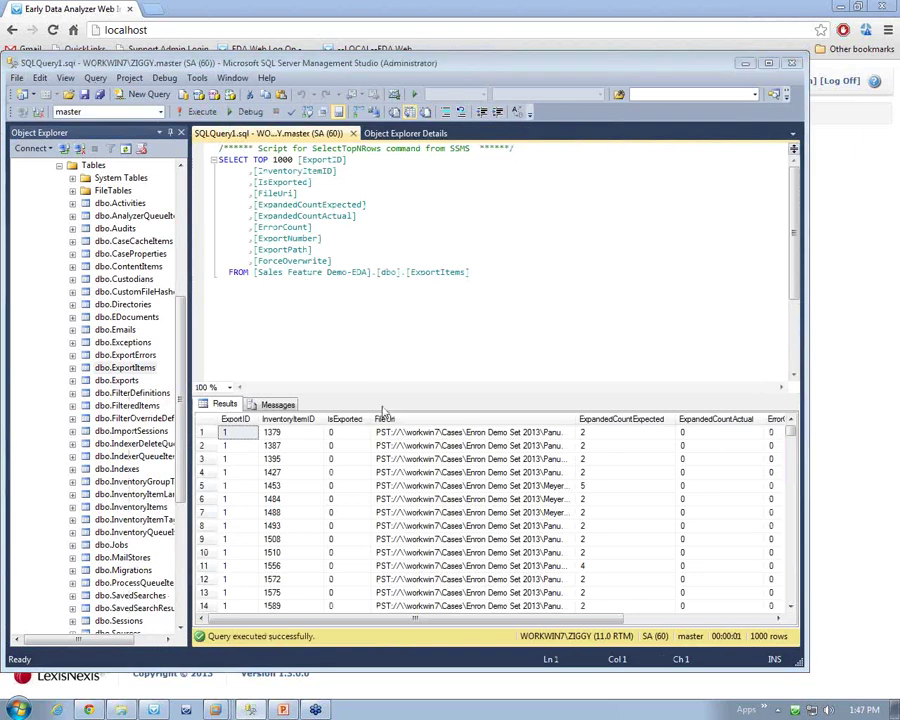
left_click_drag(381, 395, 370, 208)
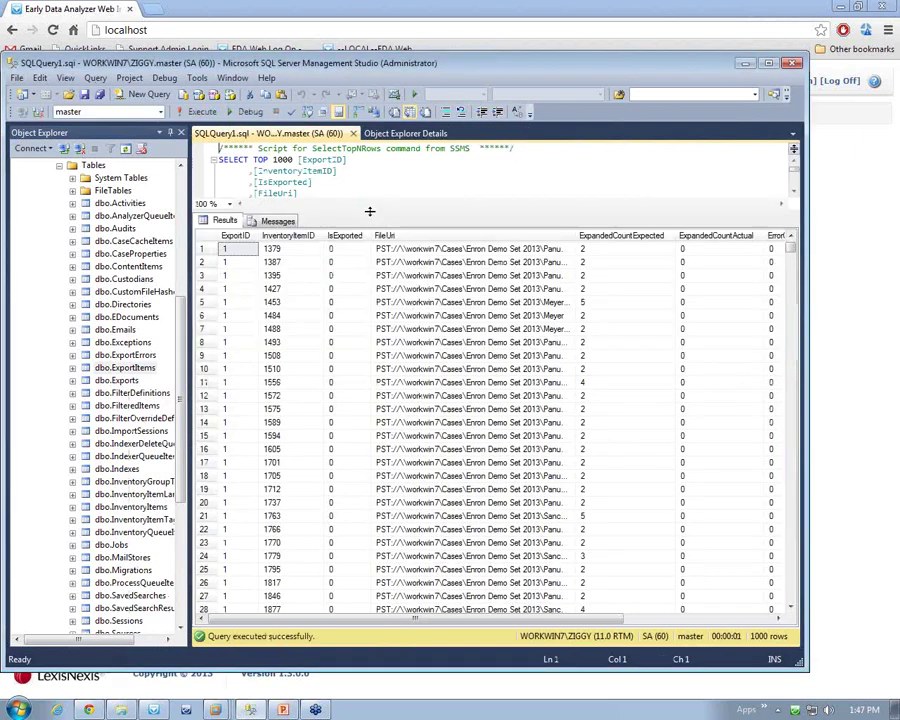
left_click_drag(790, 253, 789, 333)
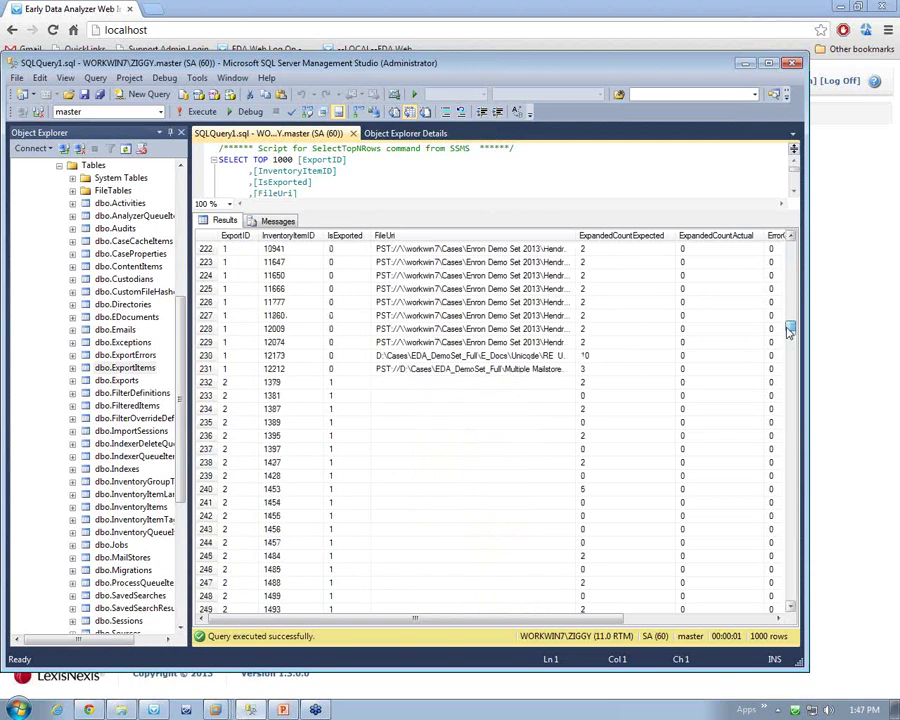
left_click(346, 371)
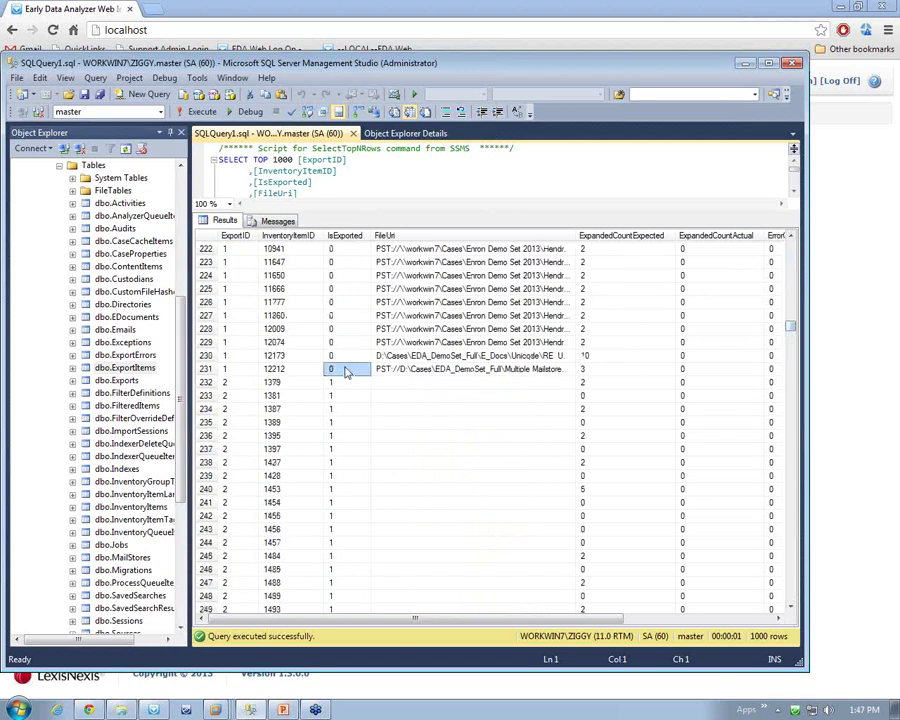
left_click(352, 372)
left_click(352, 386)
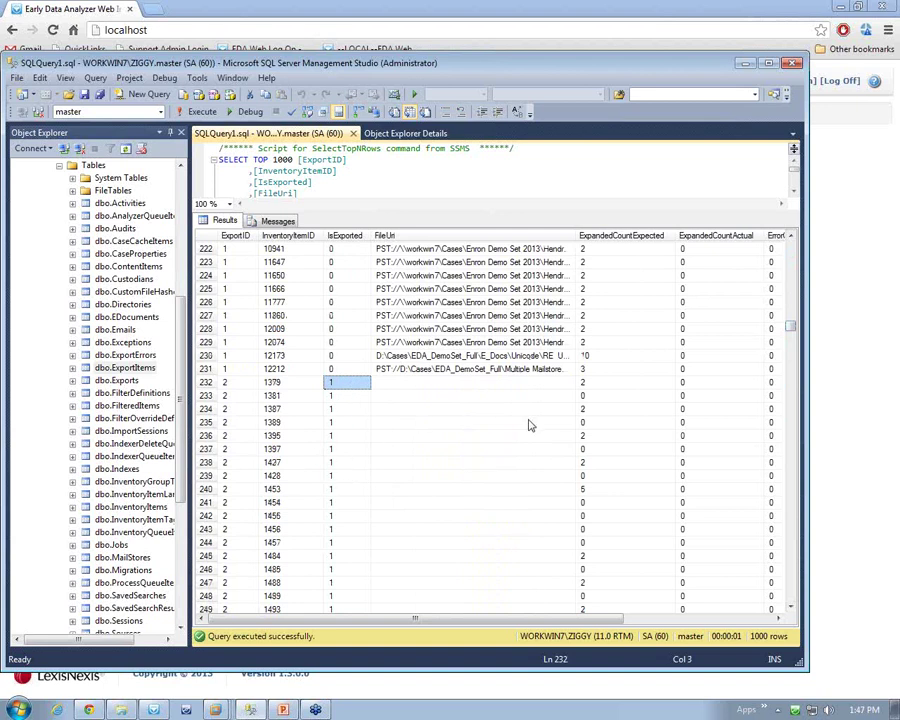
Step: Confirm row 232's ExportNumber is ABC00001, then close the ExportItems query
left_click_drag(605, 617, 738, 580)
left_click(634, 384)
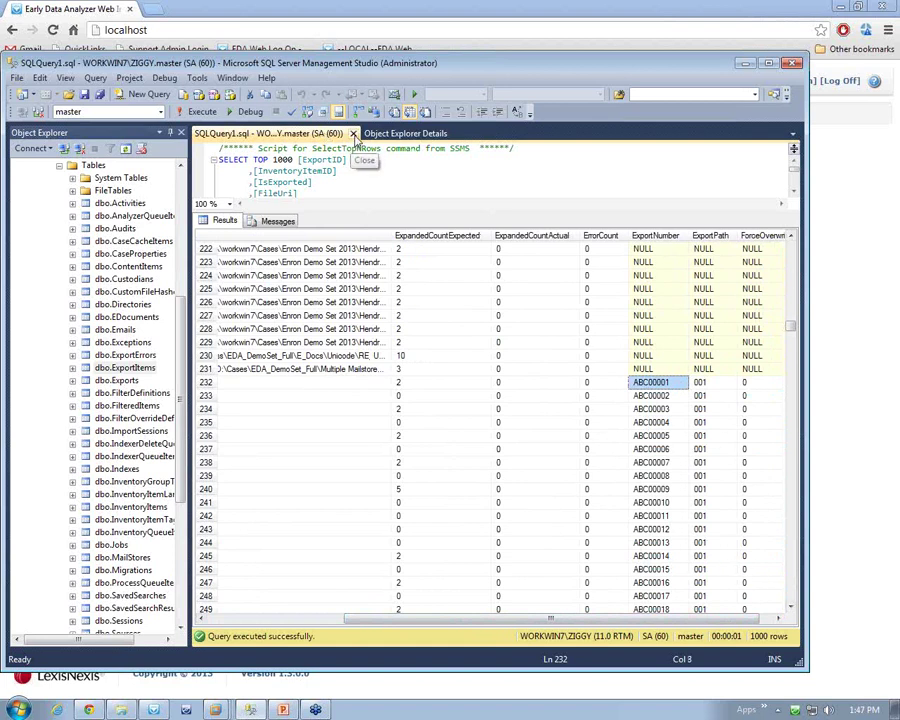
left_click(352, 134)
Step: Run Select Top 1000 Rows on dbo.ExportErrors, confirm no rows, and return to the EDA web page
right_click(136, 338)
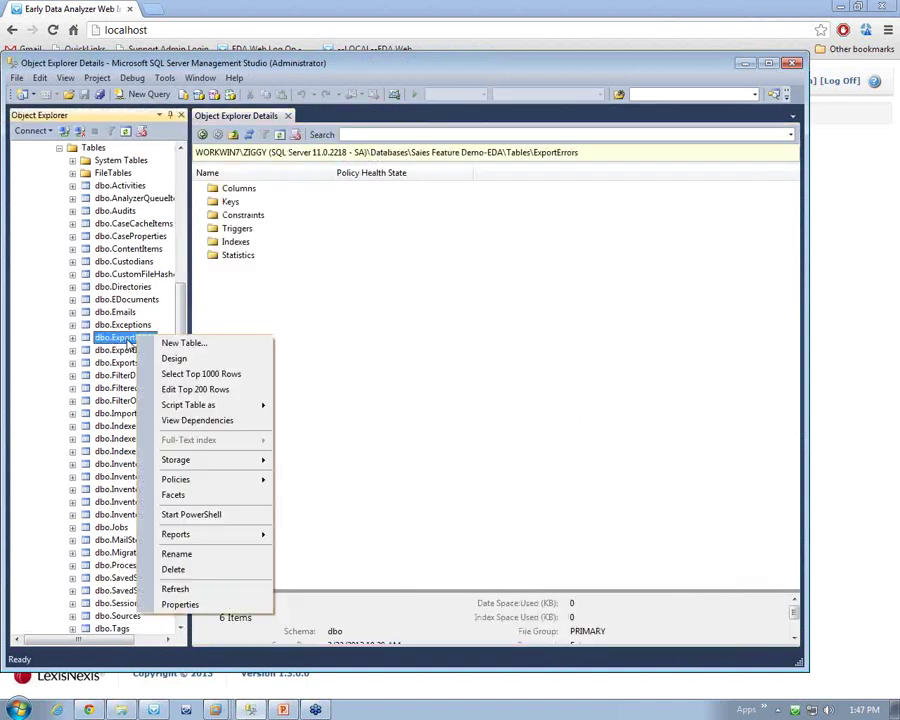
left_click(180, 374)
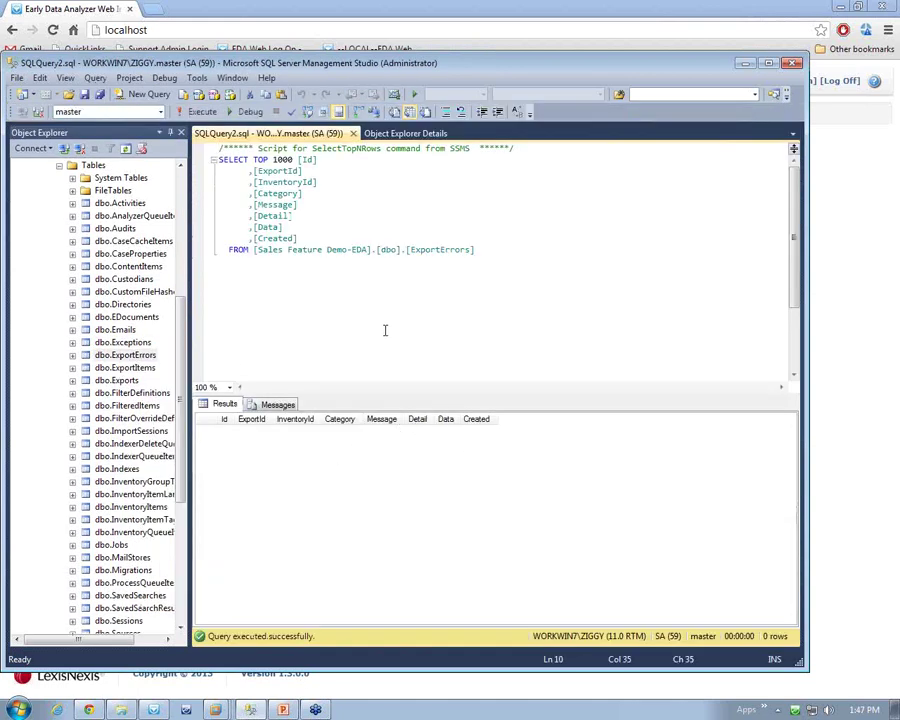
left_click(535, 47)
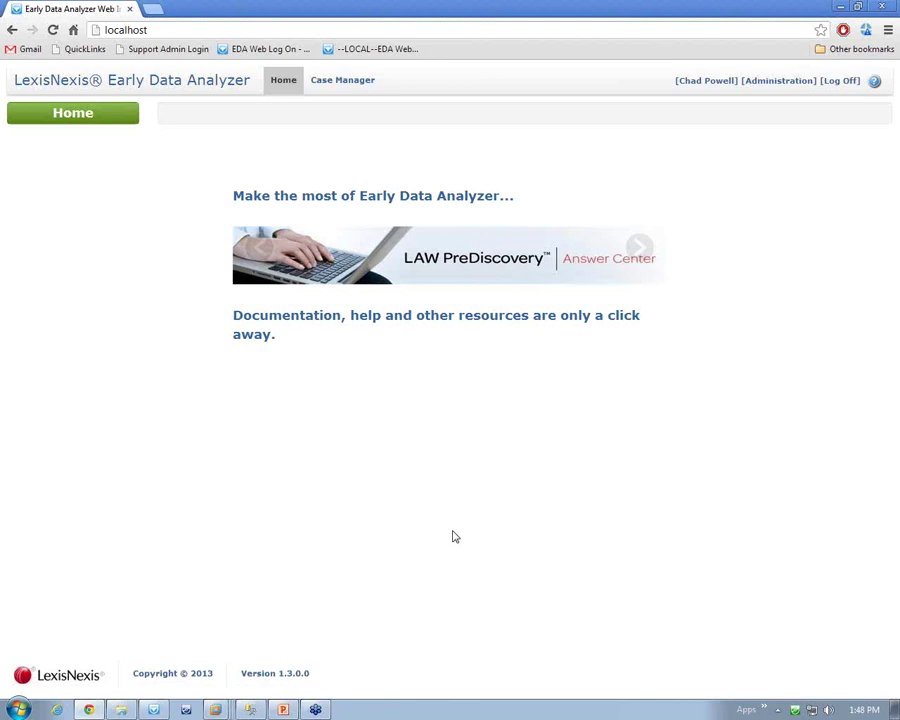
Step: Browse the web case list and review the Sales Feature Demo case dashboard
left_click(345, 84)
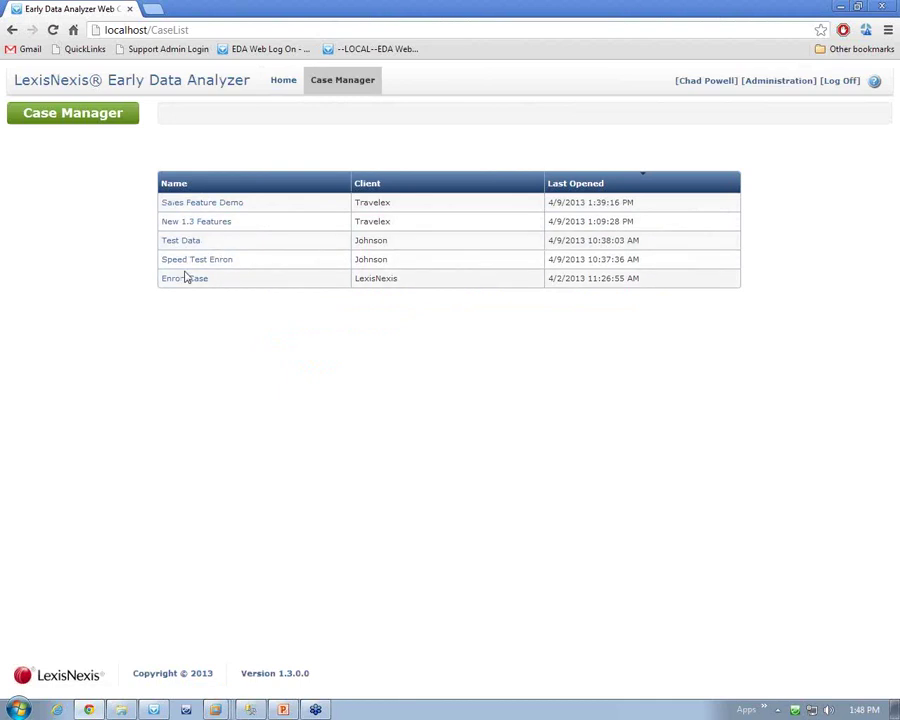
left_click(204, 205)
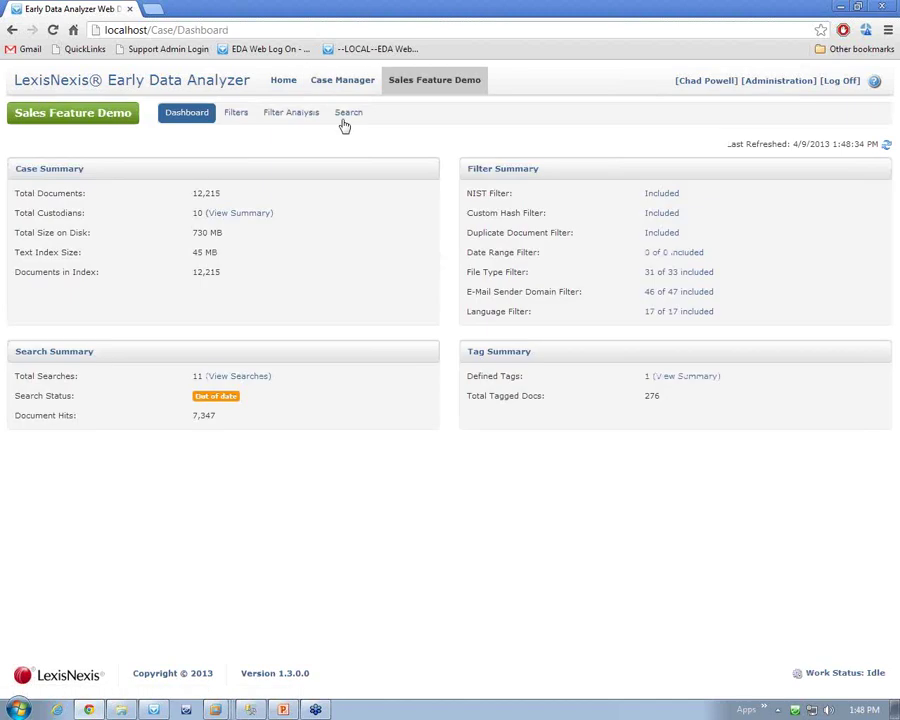
left_click(342, 85)
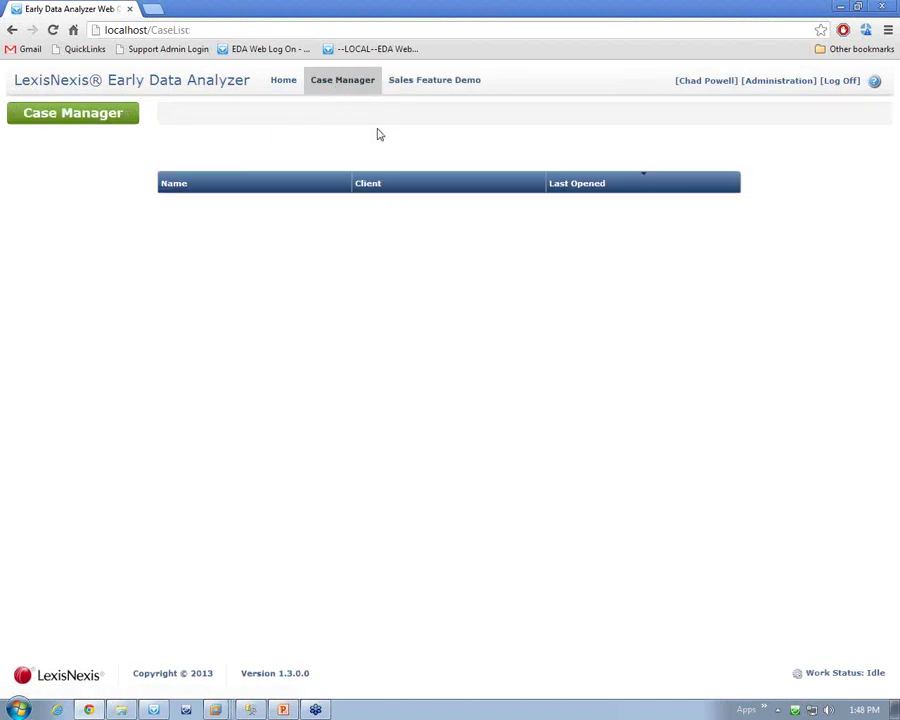
left_click(291, 88)
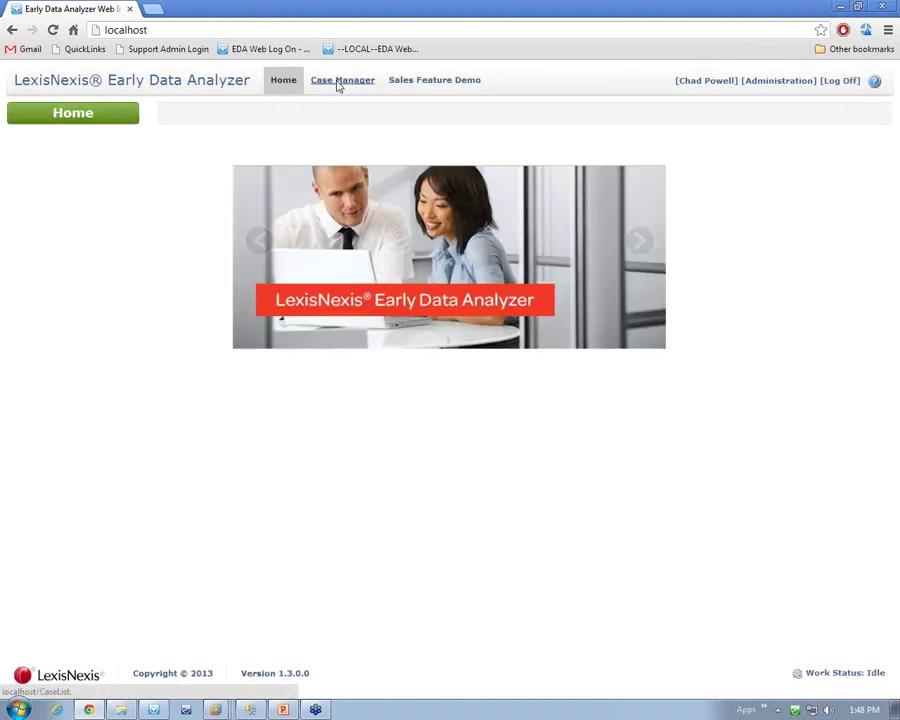
left_click(338, 84)
left_click(437, 91)
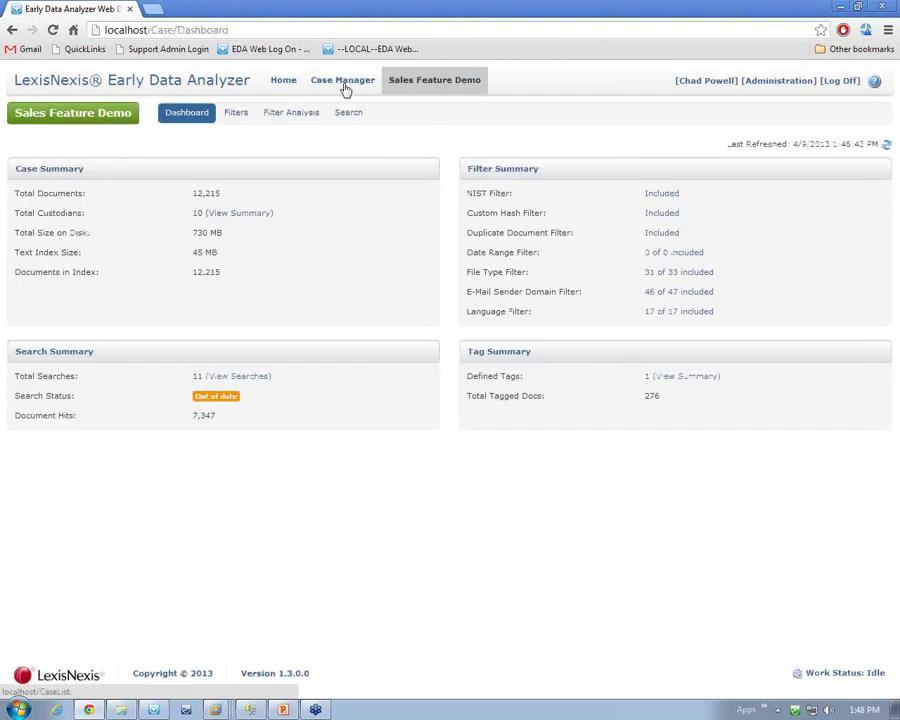
left_click(344, 88)
left_click(420, 86)
Step: Log off, return to the log-on form, and sign in again with username and password
left_click(840, 84)
left_click(226, 187)
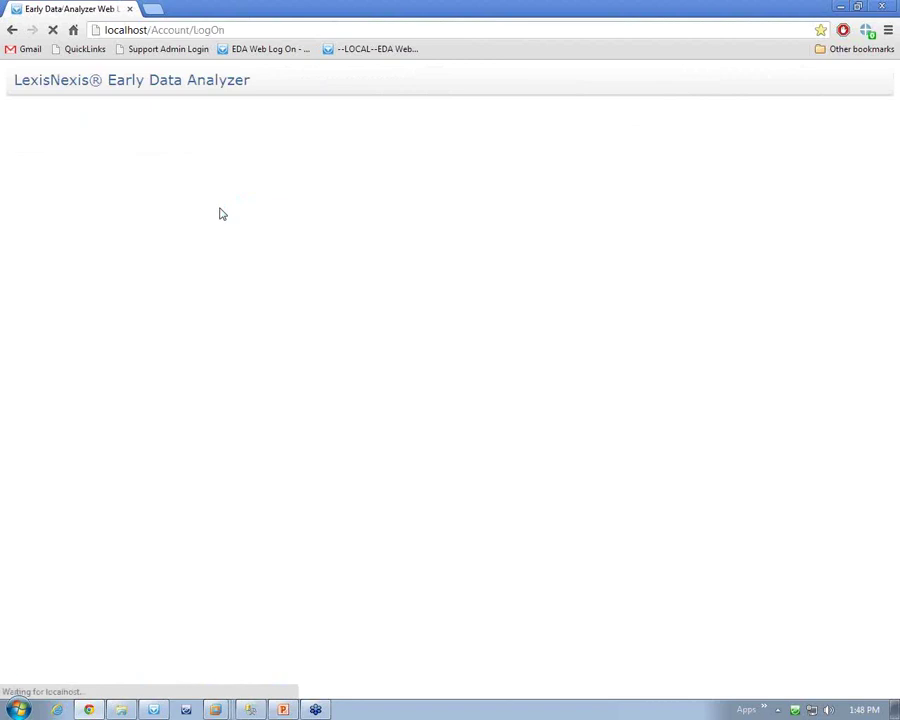
left_click(217, 227)
left_click(211, 254)
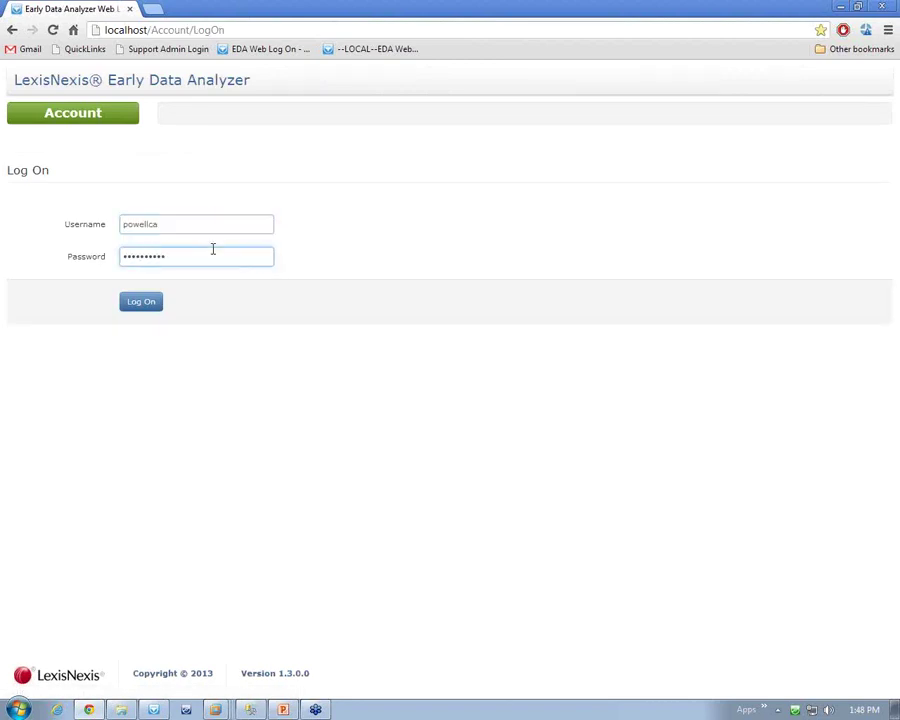
key("Return")
Step: Show the desktop Case Manager's recent cases list, then bring the browser's case list back
left_click(338, 84)
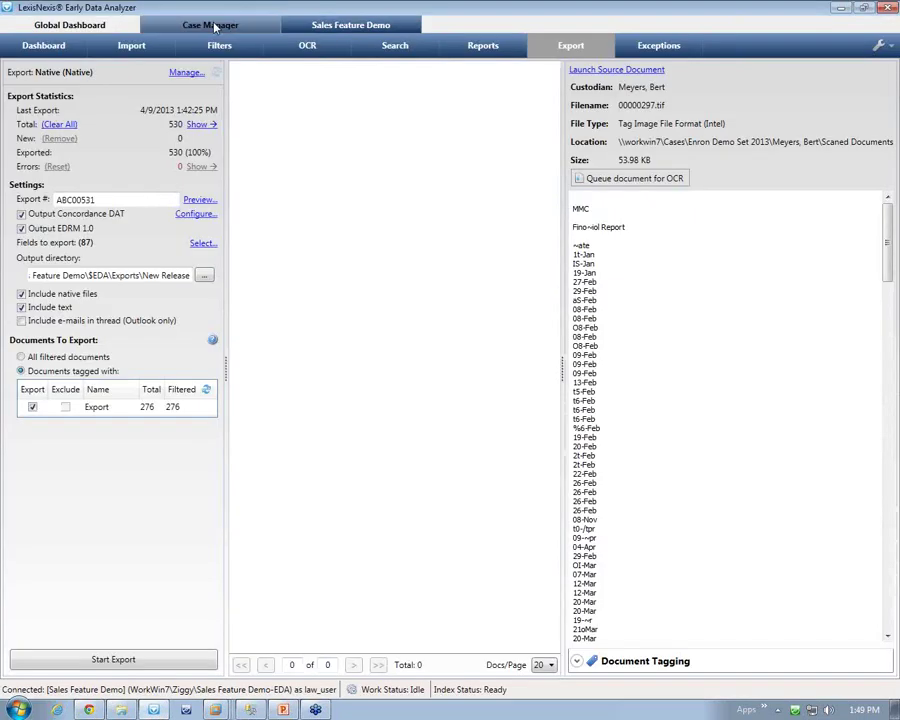
left_click(209, 24)
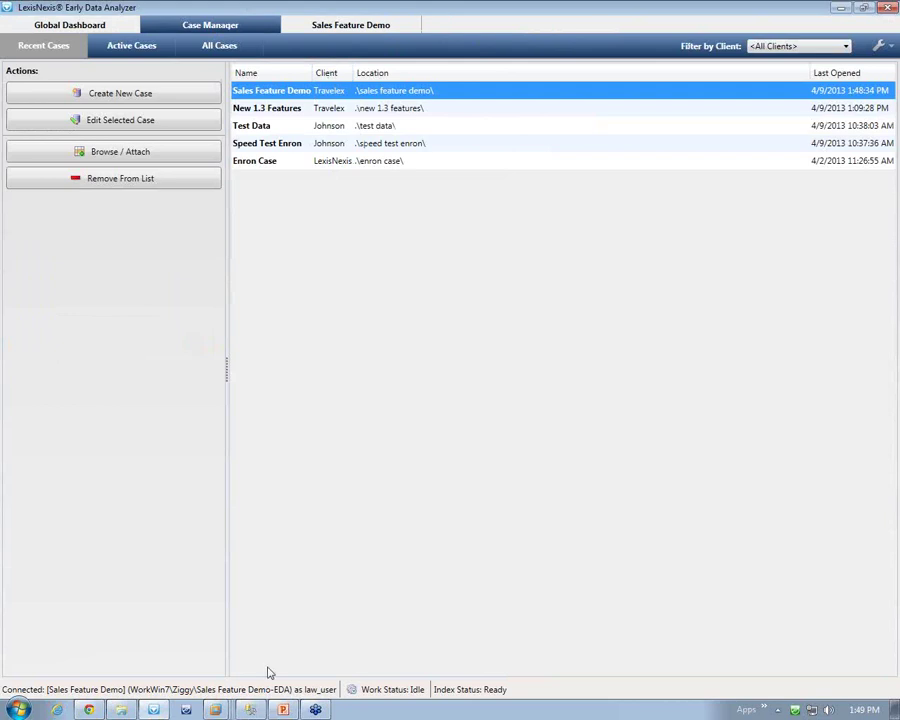
left_click(99, 711)
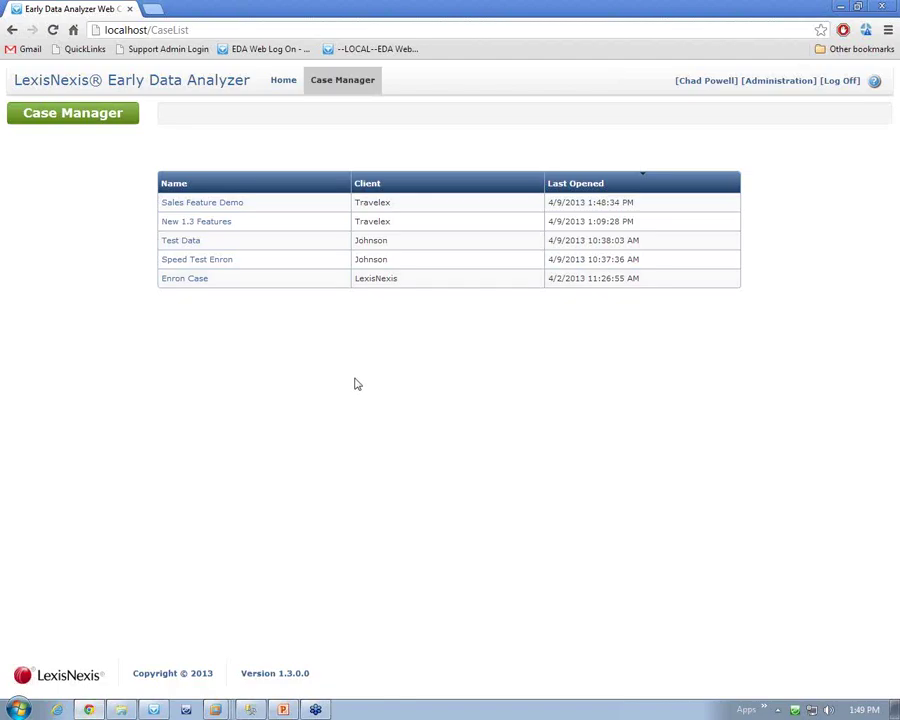
Step: In Administration > Users > Settings, enable Active Directory logins and place the cursor in the empty Domain field
left_click(781, 81)
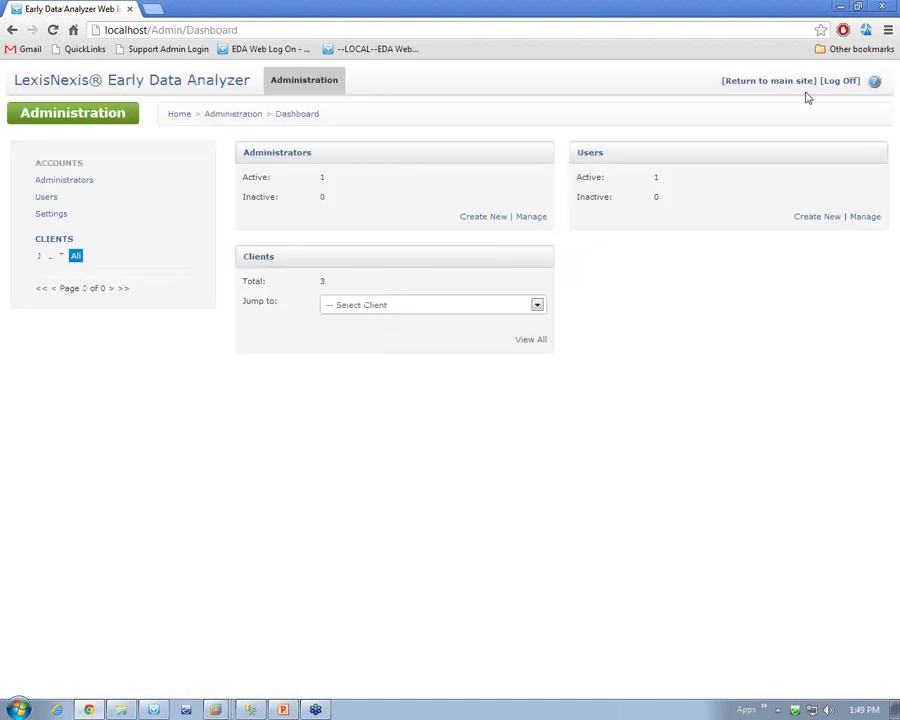
left_click(45, 199)
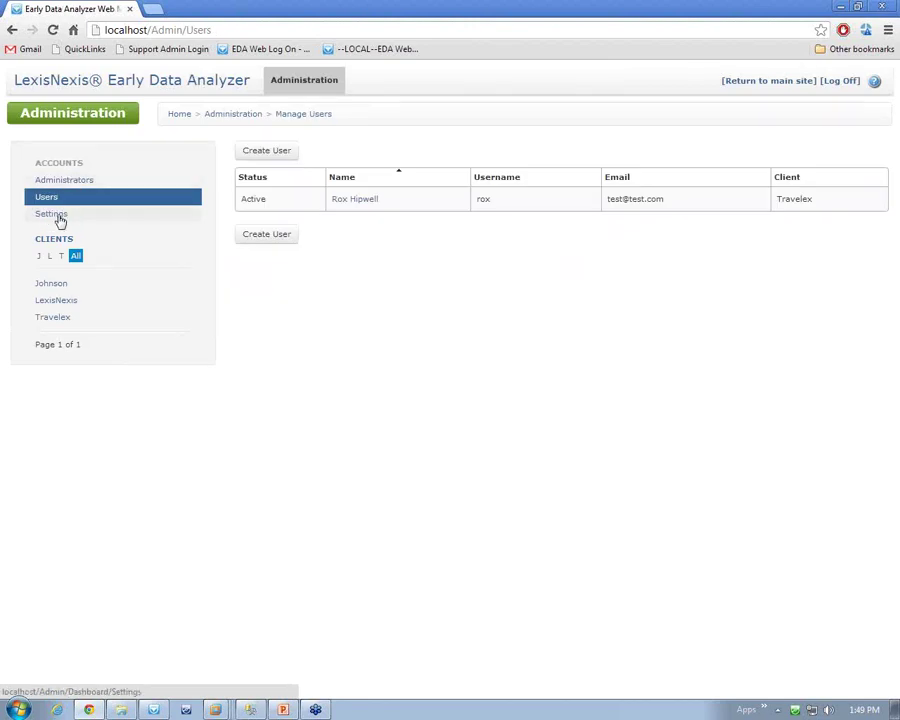
left_click(58, 216)
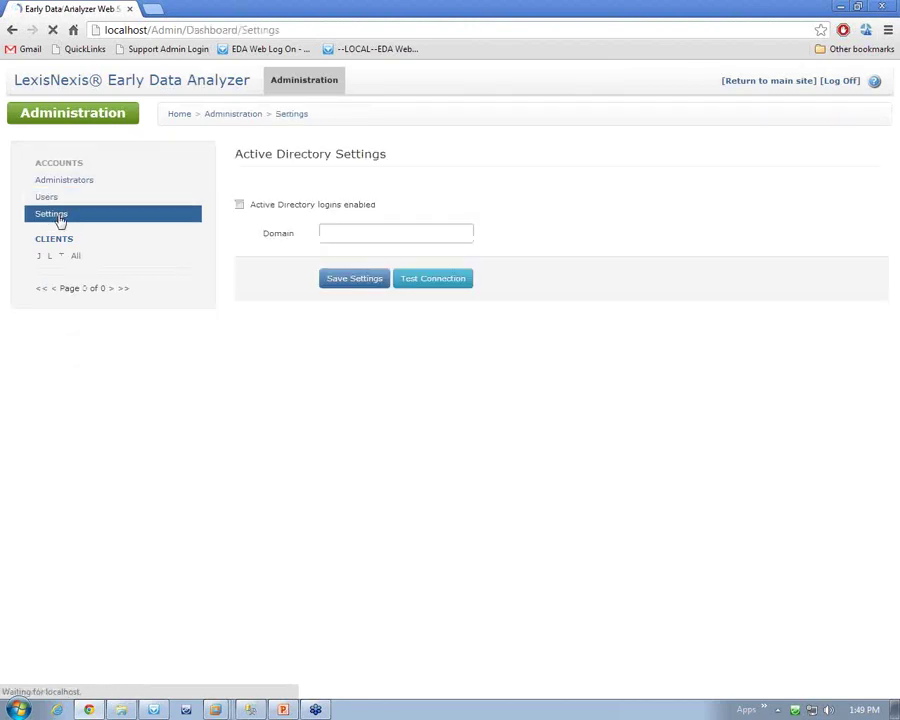
left_click(252, 212)
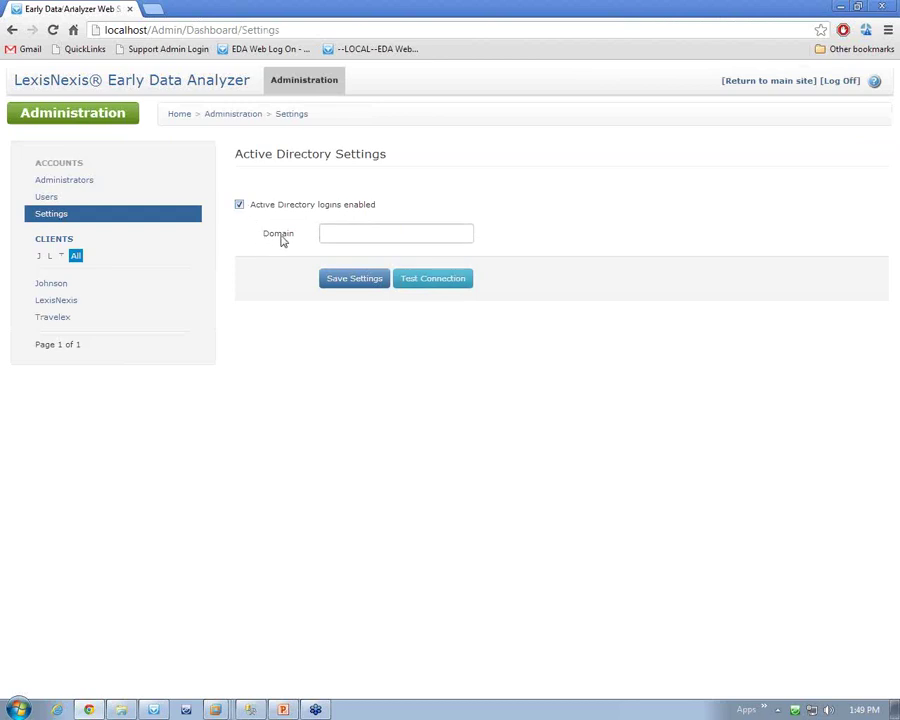
left_click(344, 236)
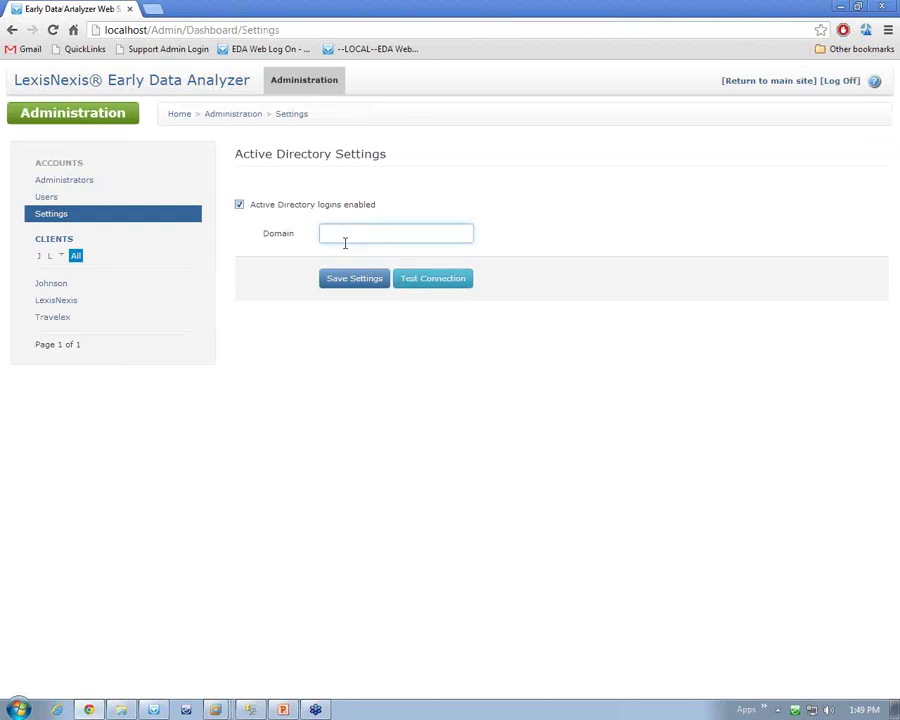
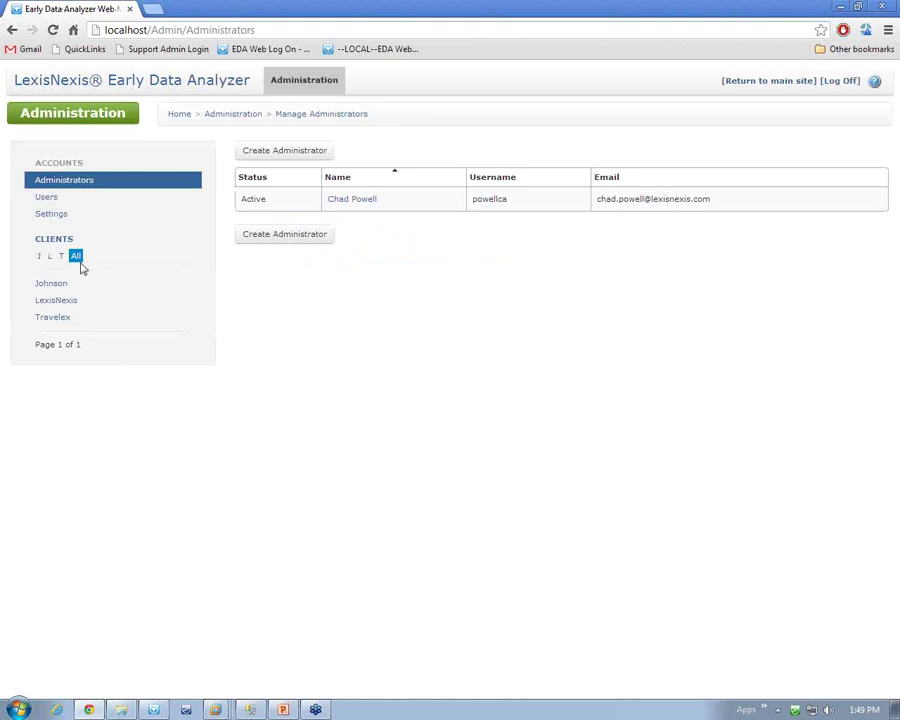
Step: Review the users assigned to Travelex's Sales Feature Demo case, then go to the case users list
left_click(58, 286)
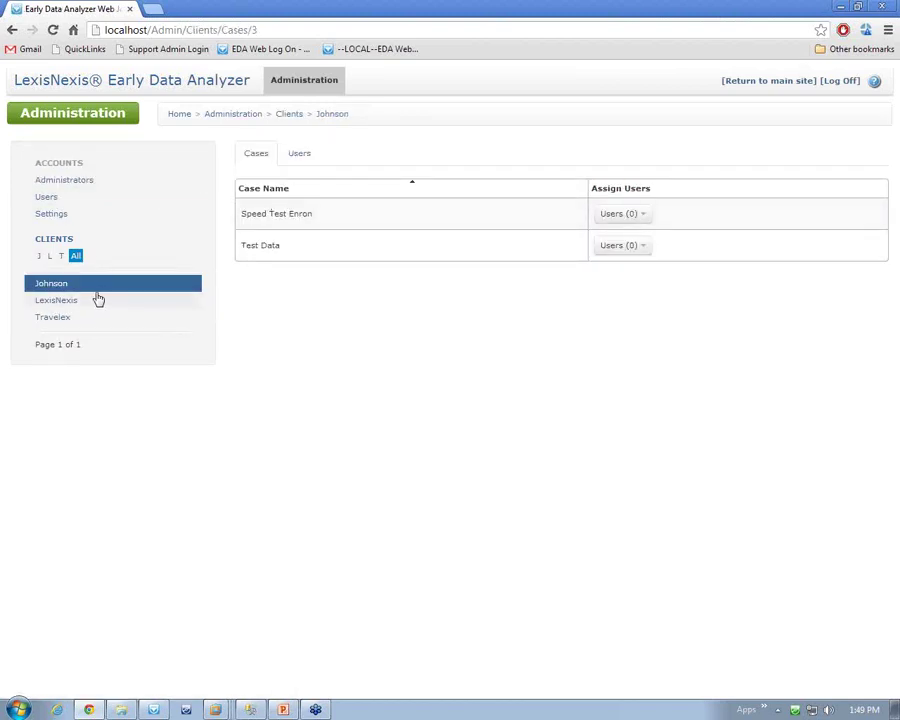
left_click(78, 317)
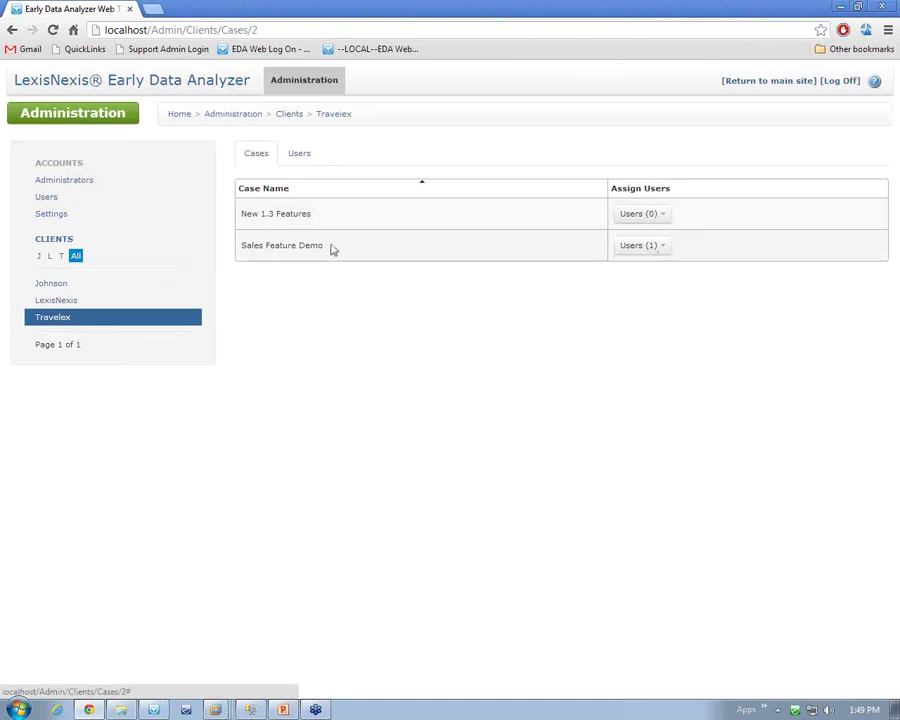
left_click(640, 247)
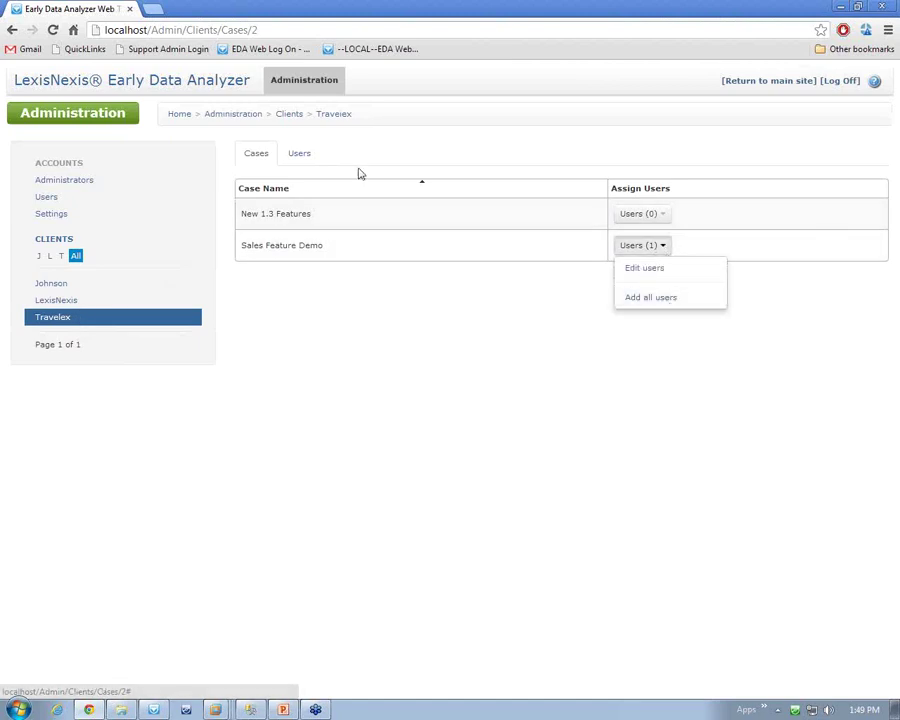
left_click(297, 258)
left_click(636, 247)
left_click(646, 270)
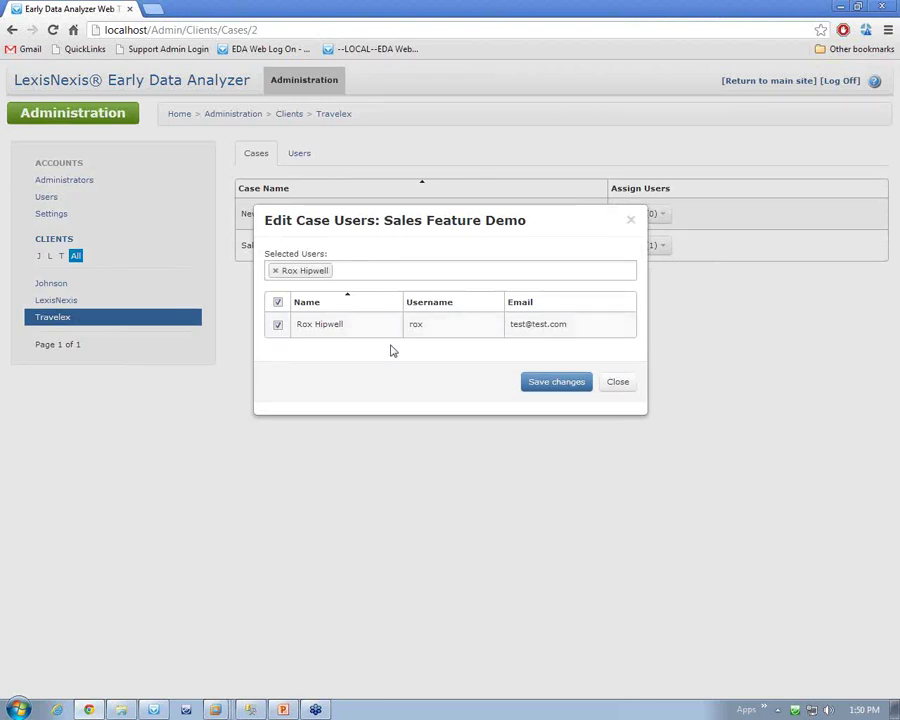
left_click(616, 386)
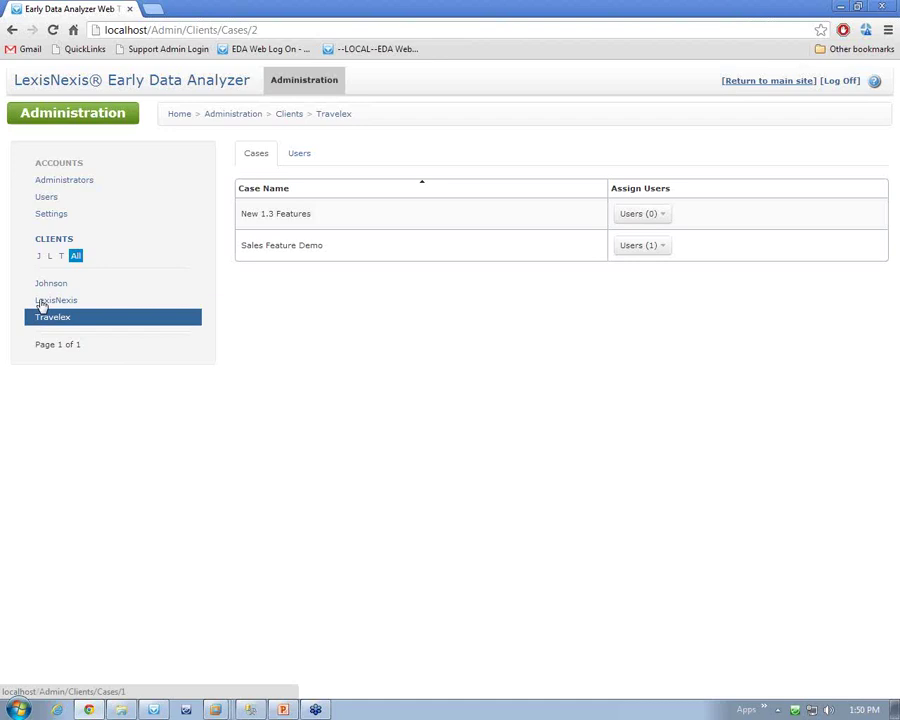
left_click(50, 201)
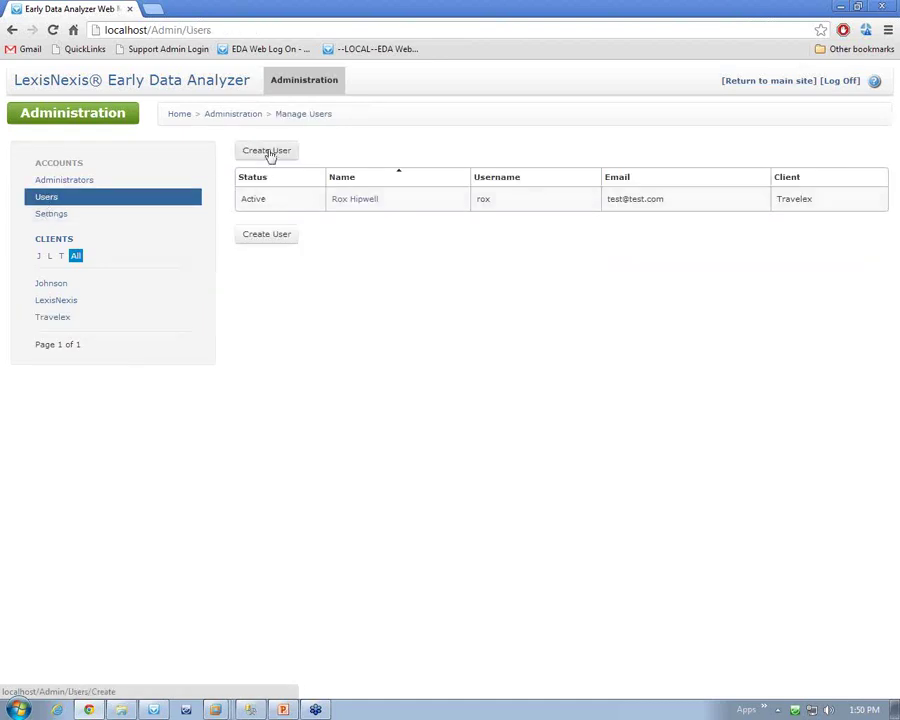
Step: Inspect the new user form's Case Access Level choices, leaving Full Access selected
left_click(269, 152)
left_click(492, 502)
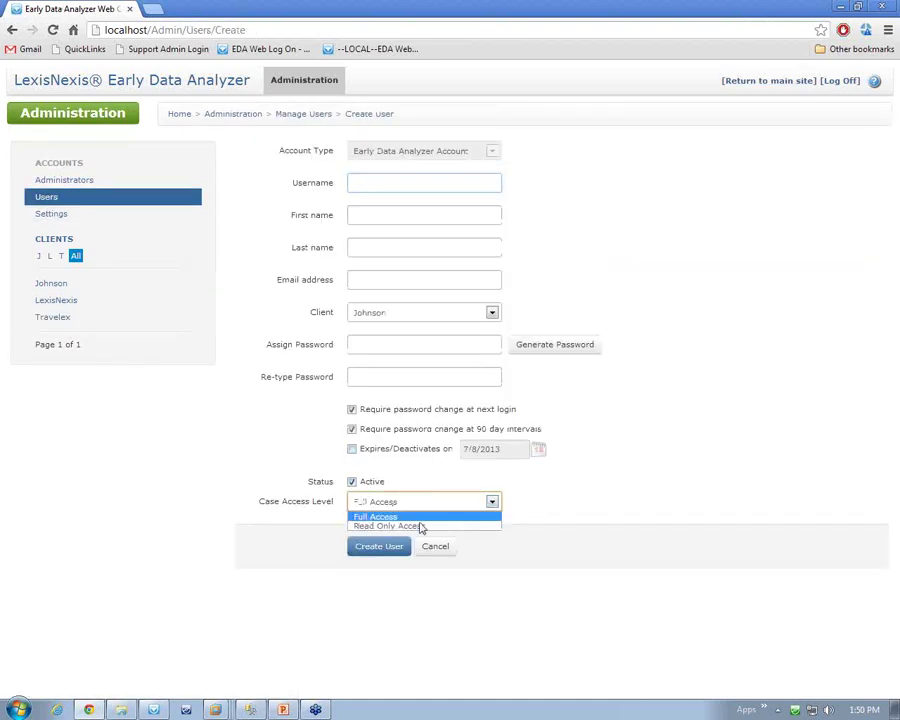
left_click(556, 500)
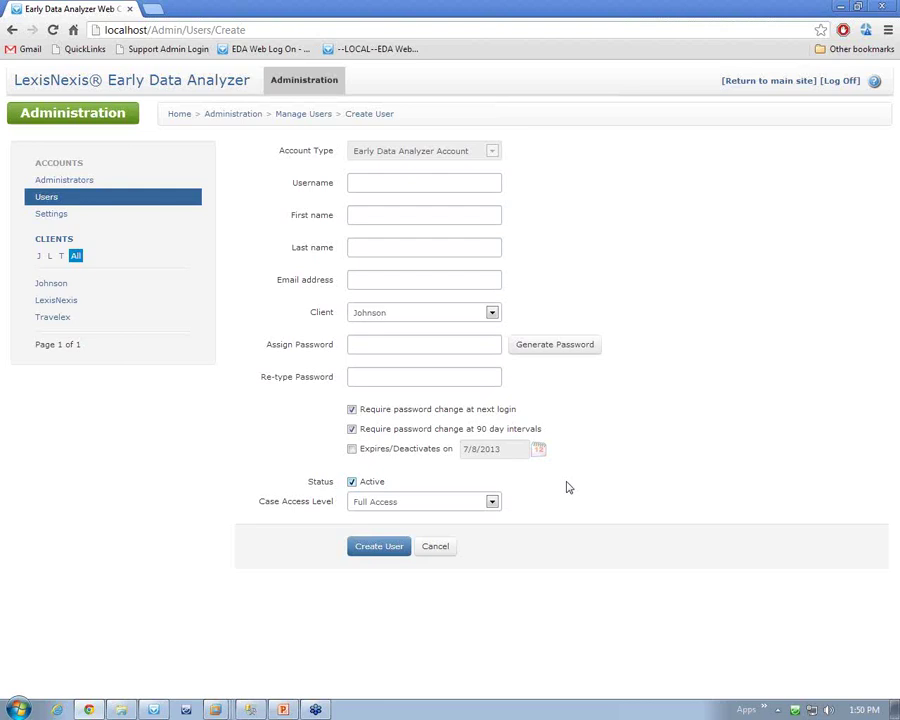
left_click(446, 502)
left_click(446, 502)
Step: Return to the main site and open the Sales Feature Demo case from Case Manager
left_click(766, 84)
left_click(338, 84)
left_click(200, 205)
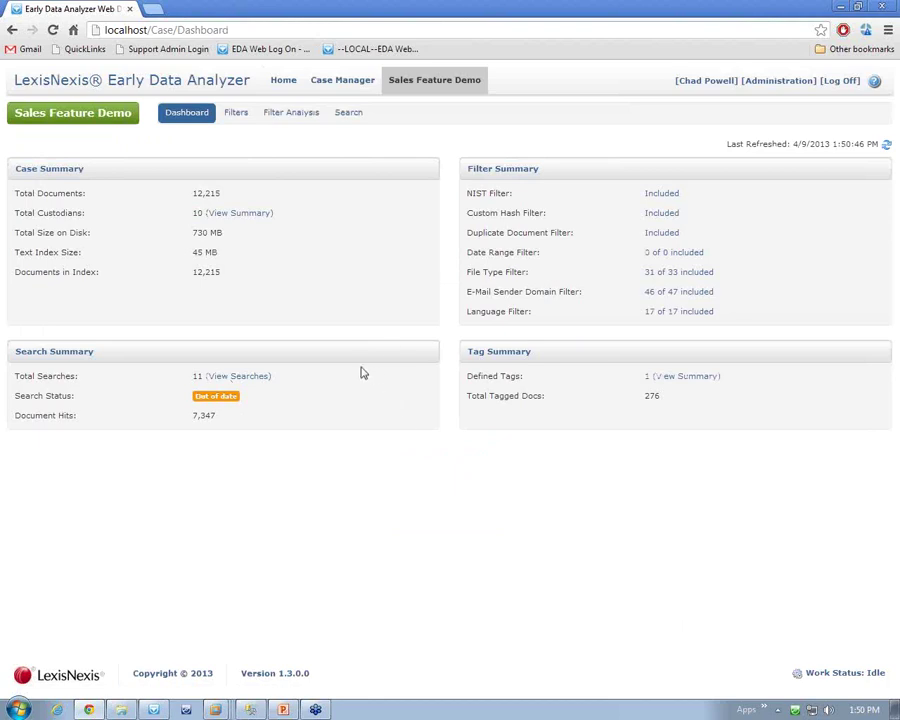
Step: View the summary of the case's 10 custodians, then show the 11 saved searches
left_click(240, 215)
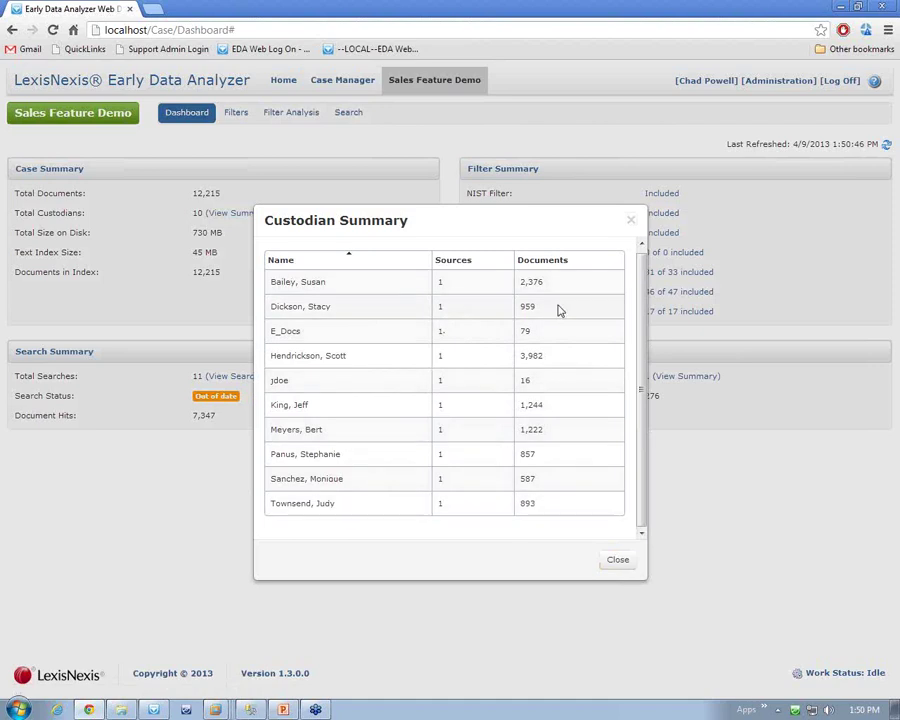
left_click(614, 565)
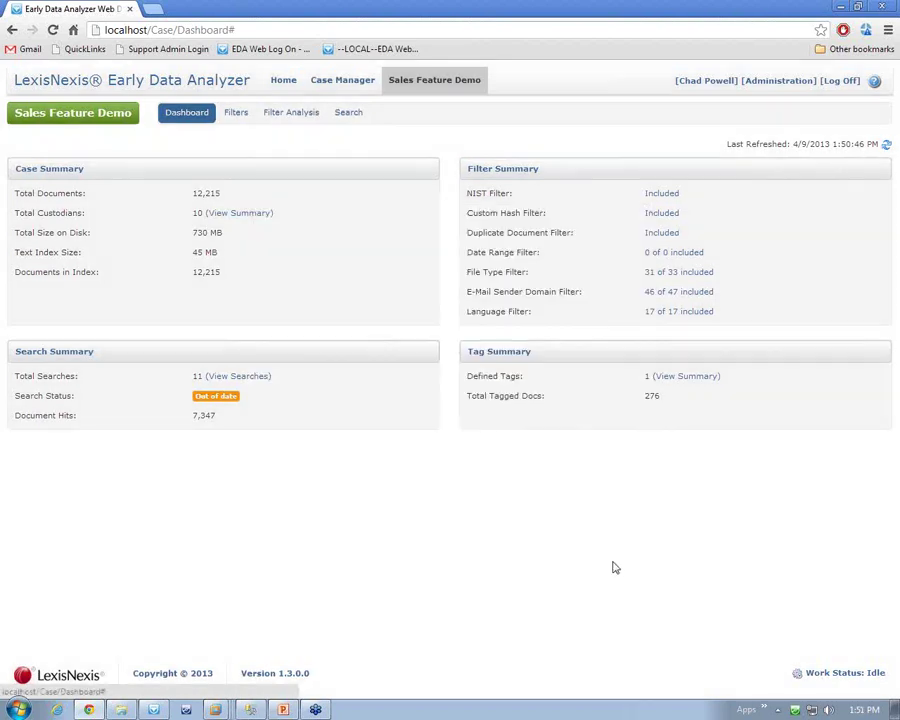
left_click(229, 378)
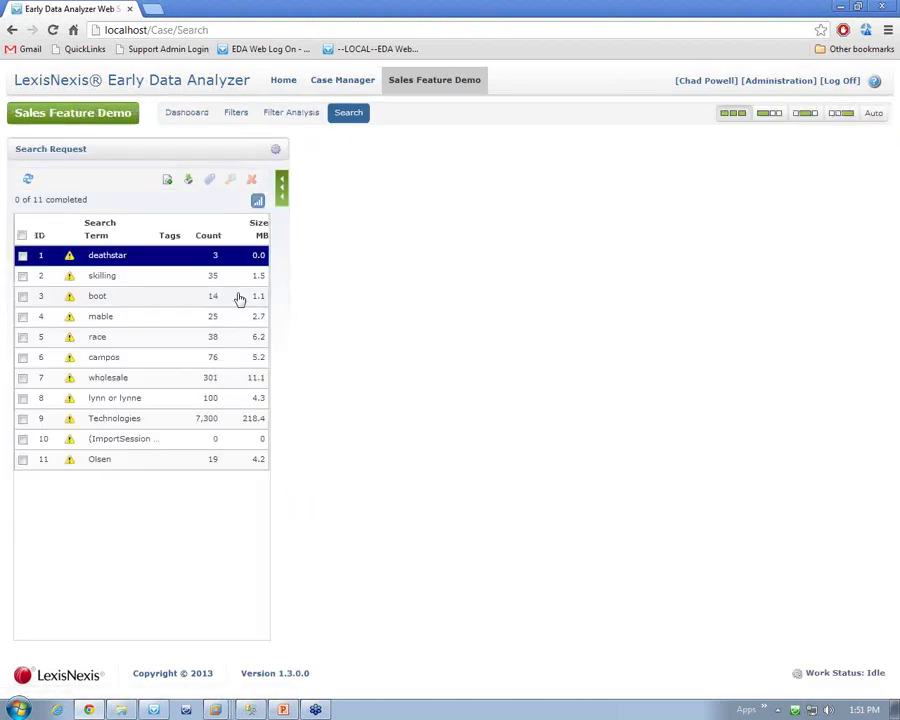
Step: Rerun all saved searches and show the Technologies search's 7,298 hits
left_click(22, 235)
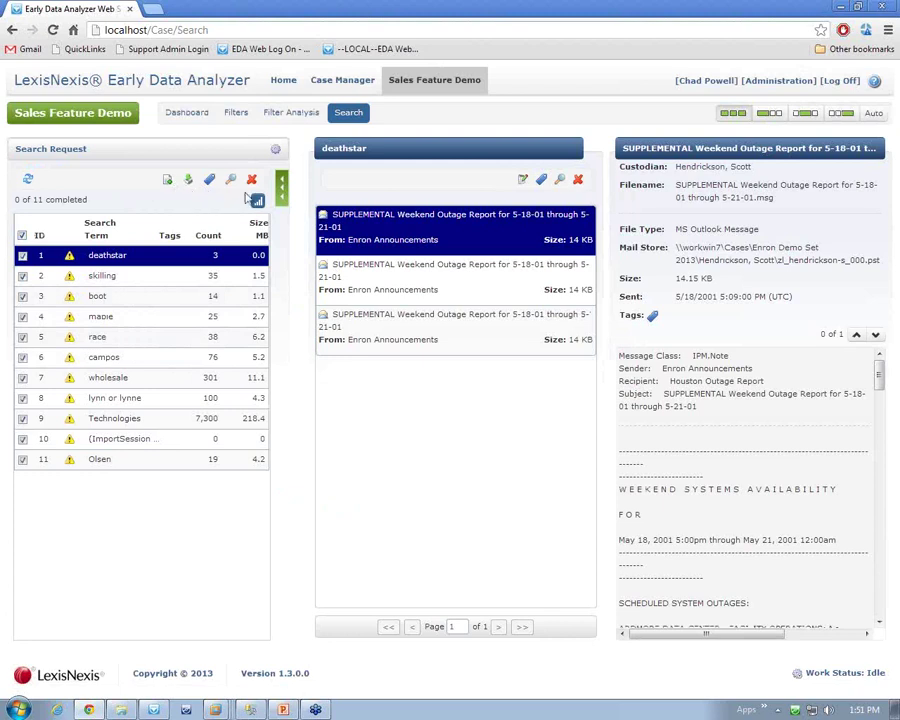
left_click(233, 183)
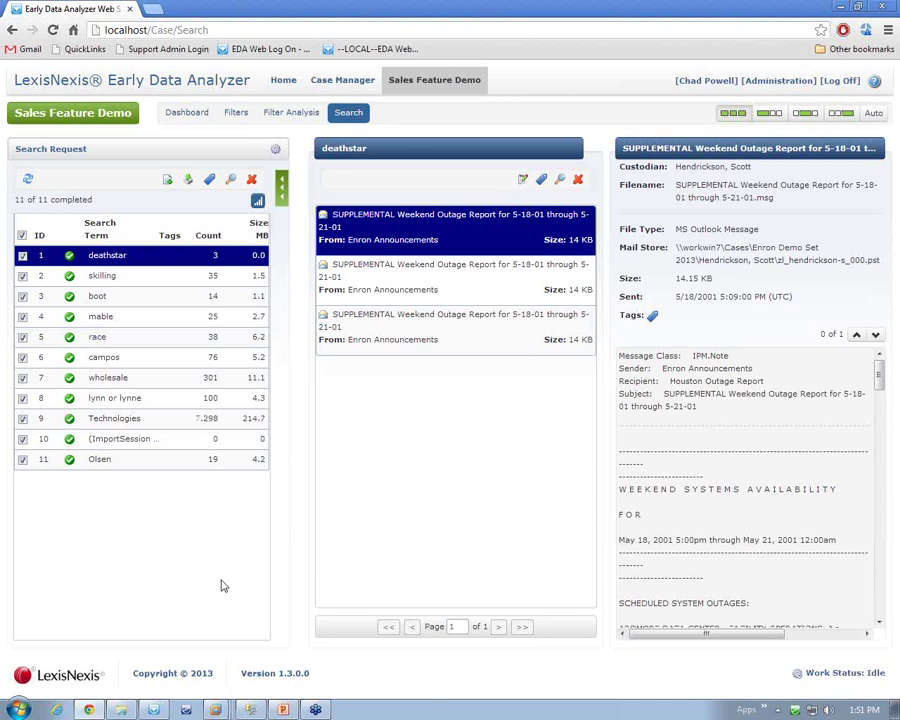
left_click(120, 416)
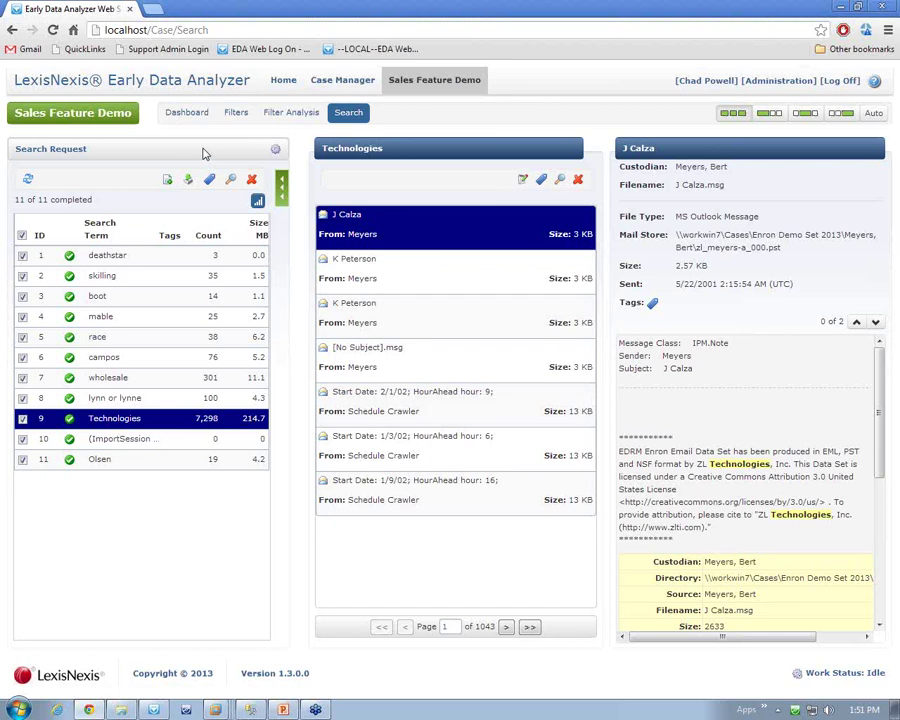
Step: Leave only the deathstar search checked and start group tagging for it
left_click(275, 149)
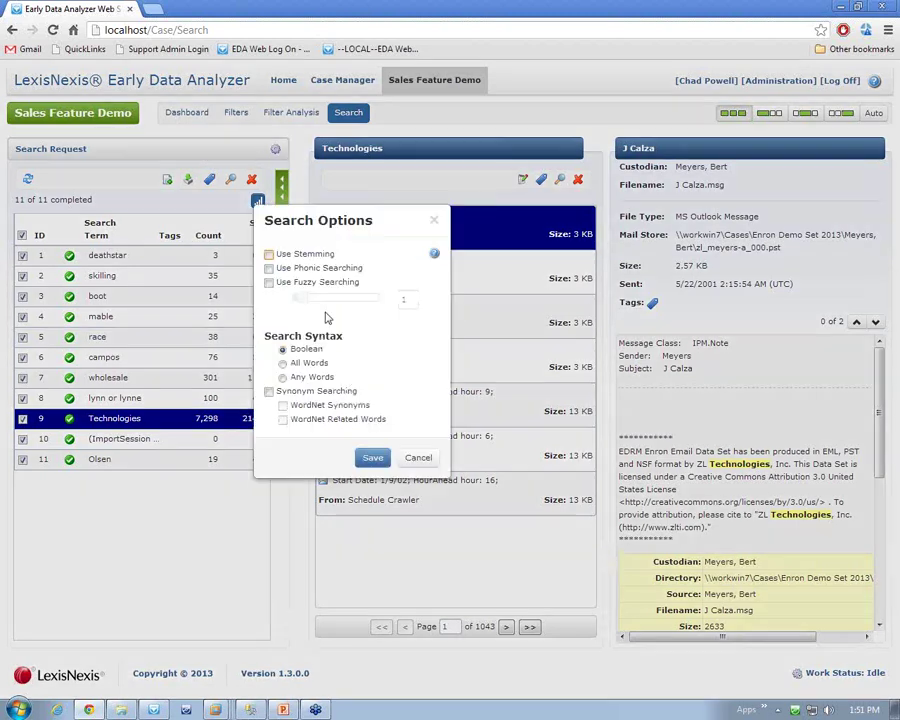
left_click(416, 458)
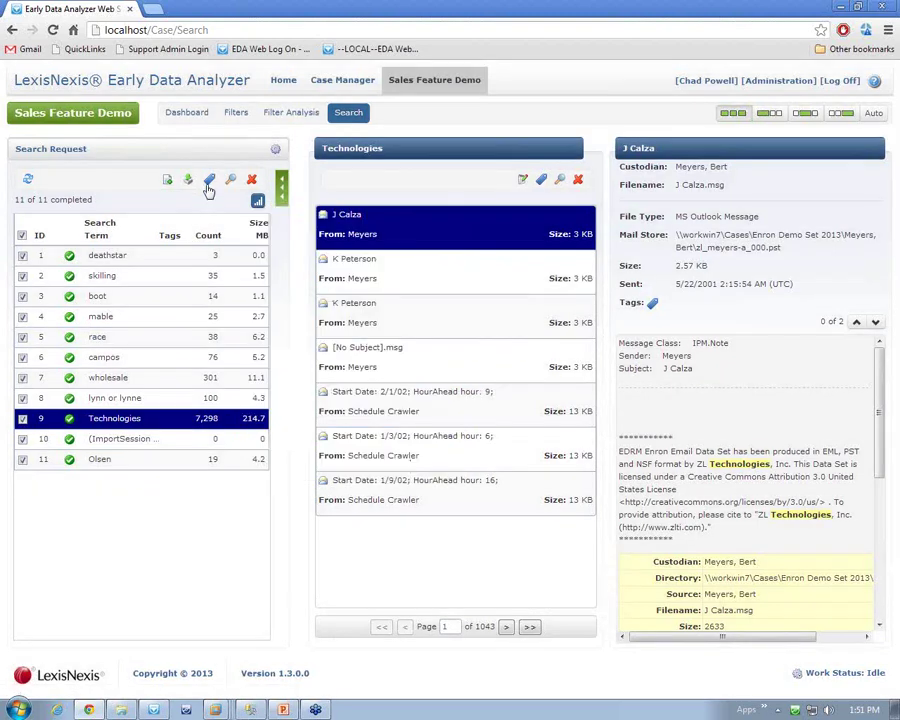
left_click(22, 235)
left_click(22, 256)
left_click(209, 179)
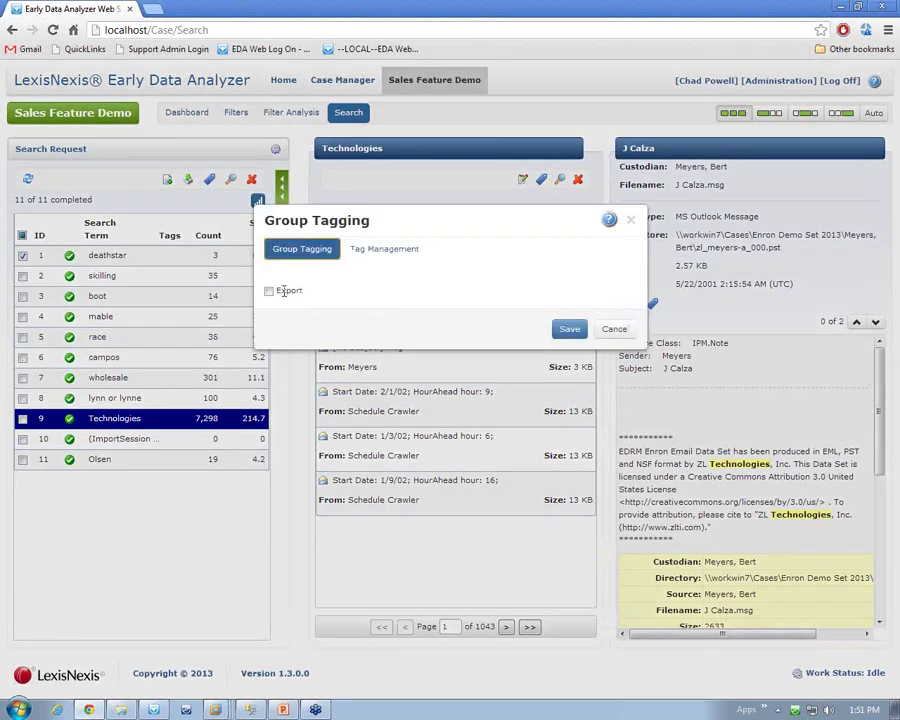
Step: Add a new tag named CP in Tag Management
left_click(268, 291)
left_click(269, 292)
left_click(360, 251)
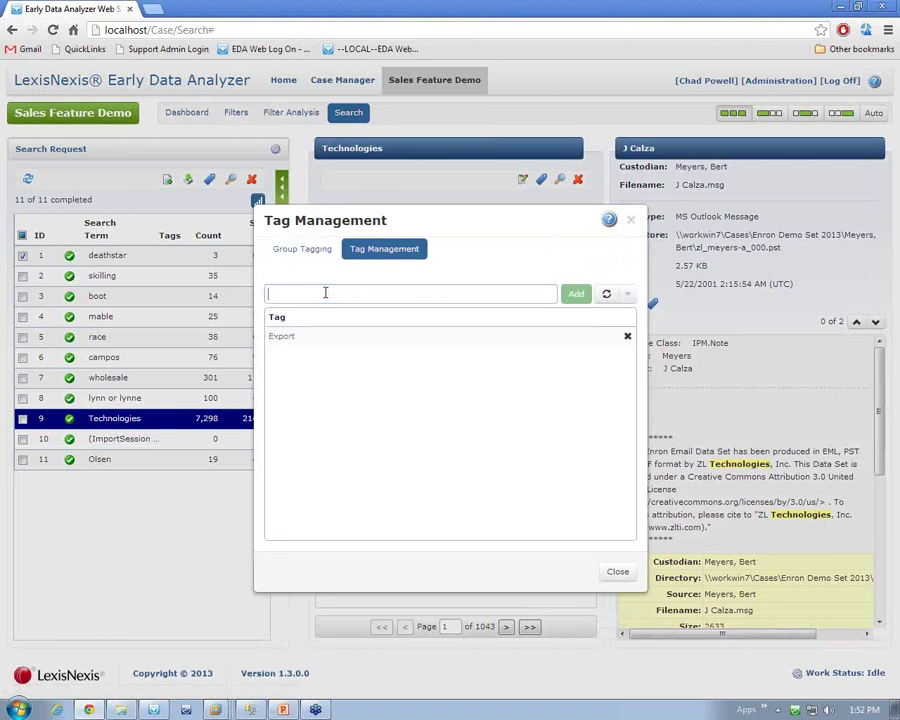
type("Export")
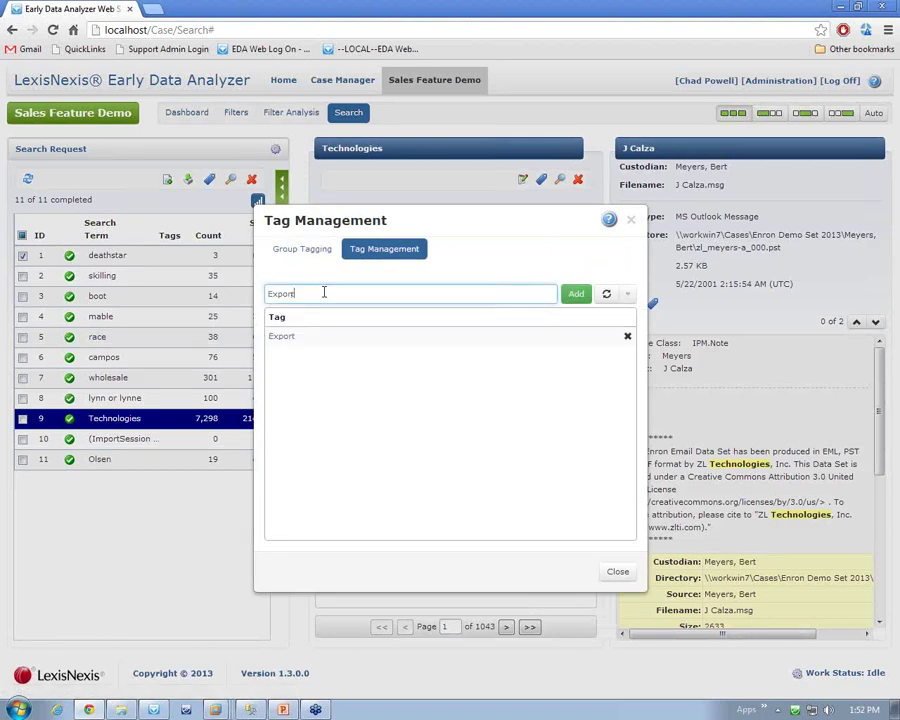
key("ctrl+a")
key("BackSpace")
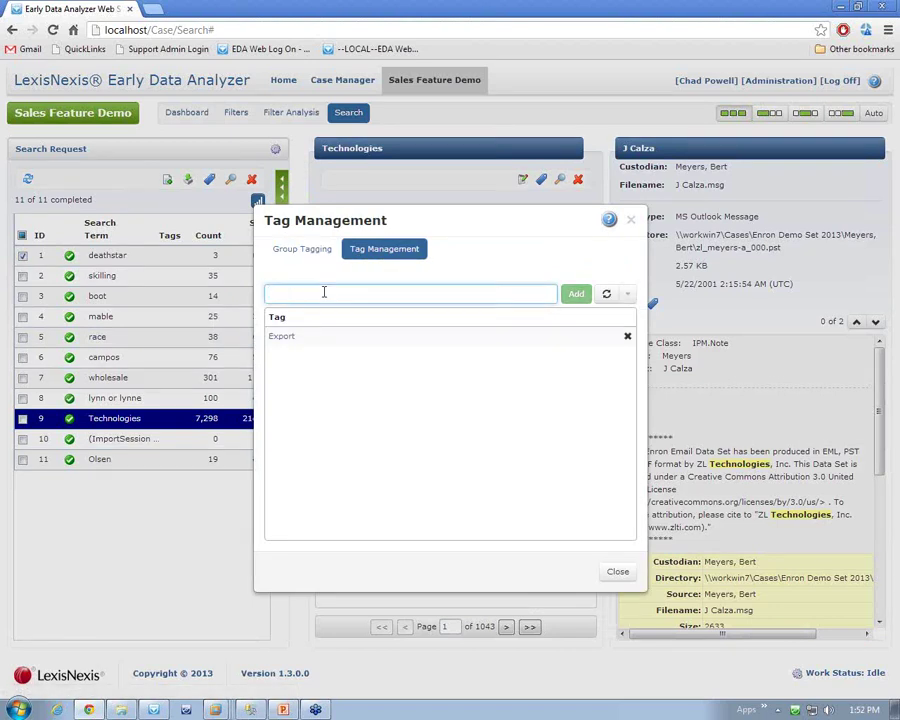
type("CPI")
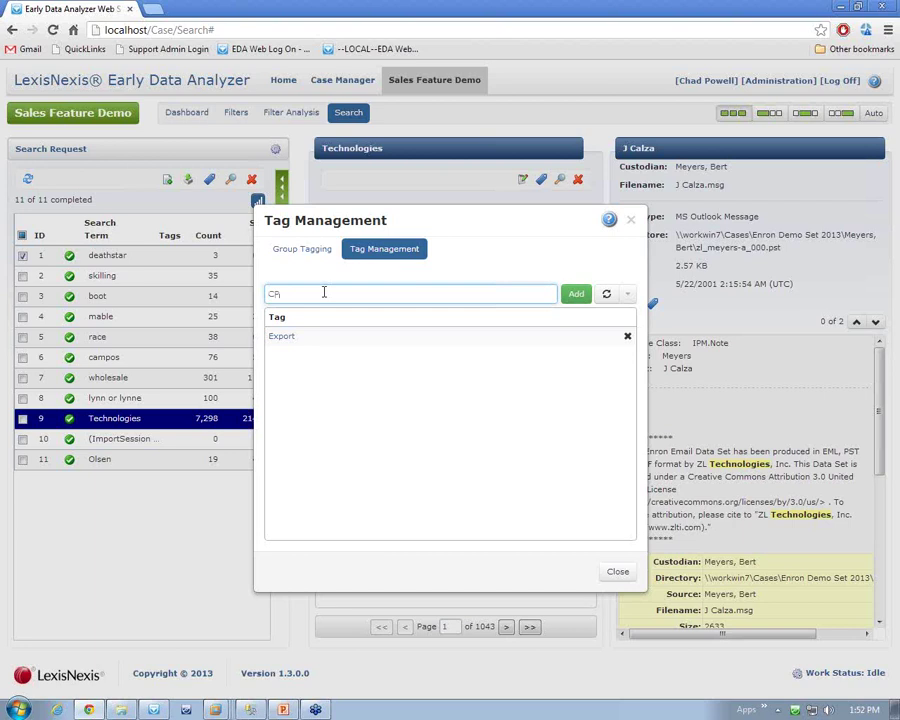
left_click(577, 294)
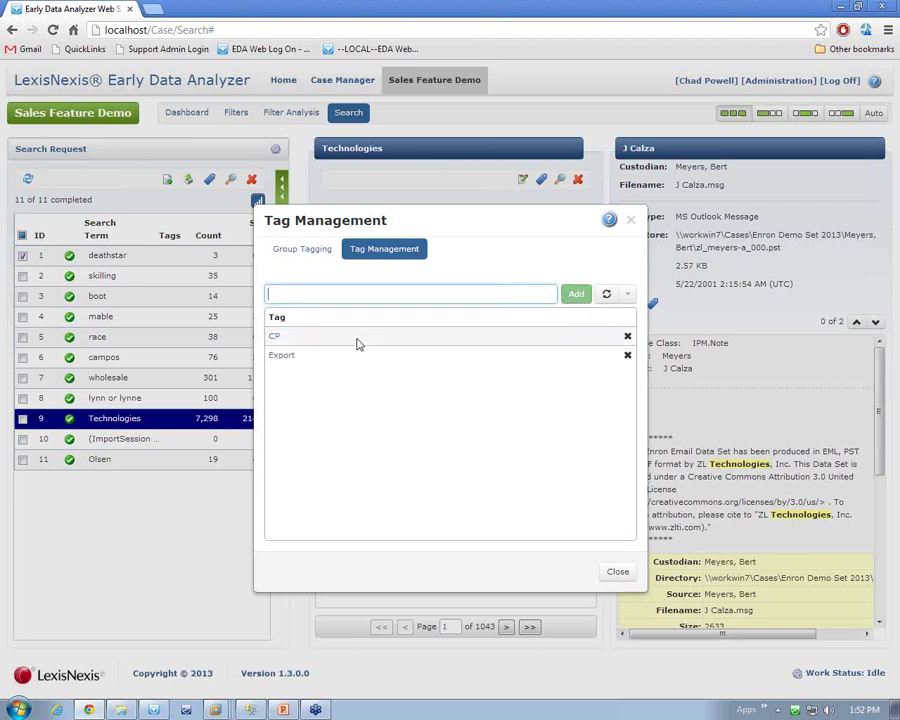
left_click(617, 571)
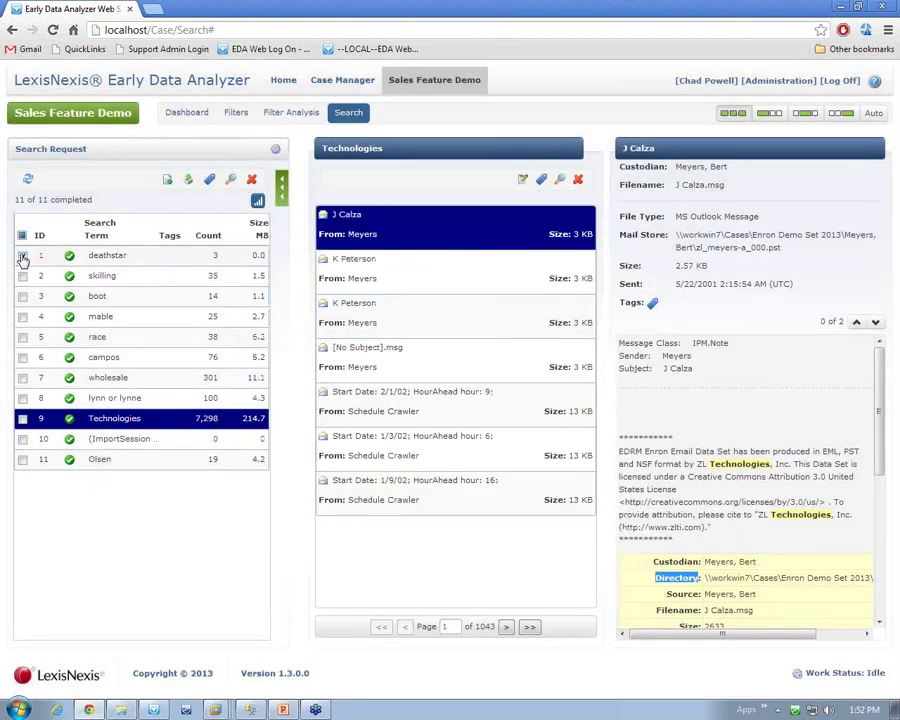
Step: Apply the CP tag to the deathstar search, view its documents, then switch to the desktop client
left_click(209, 179)
left_click(268, 290)
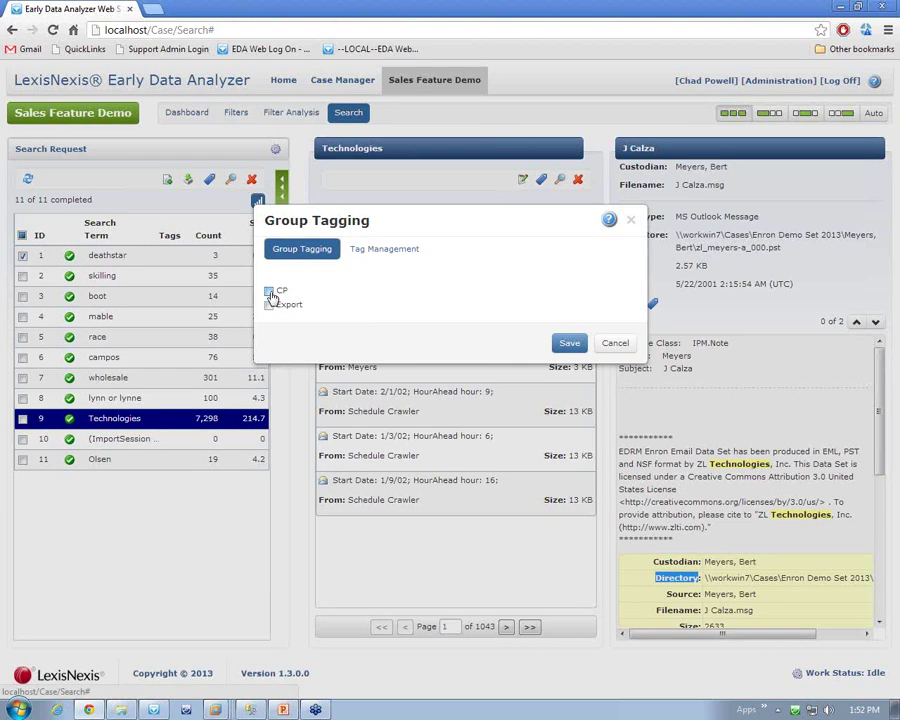
left_click(568, 342)
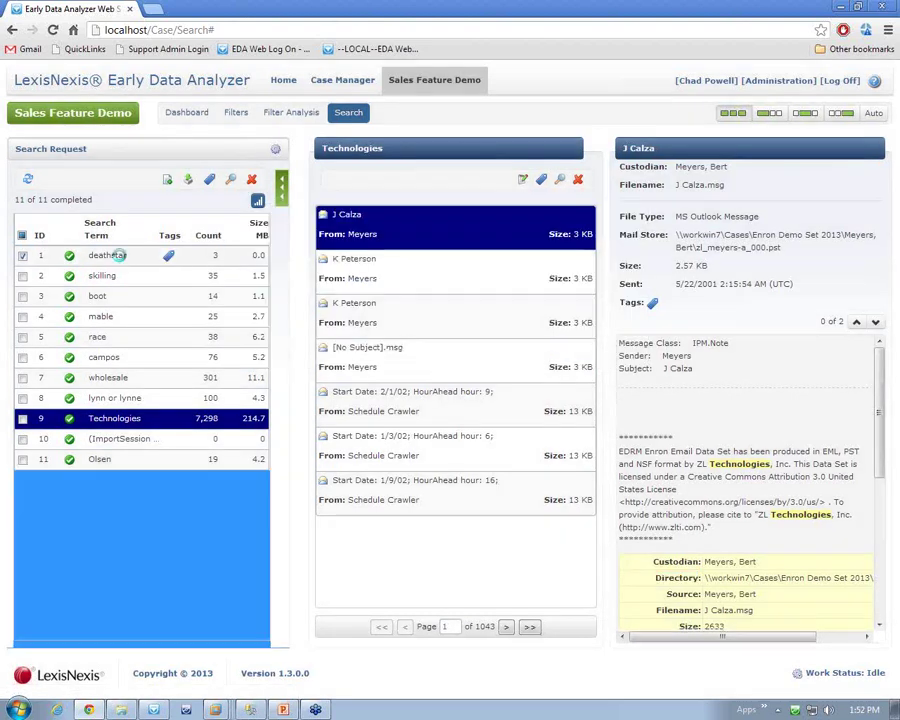
left_click(121, 256)
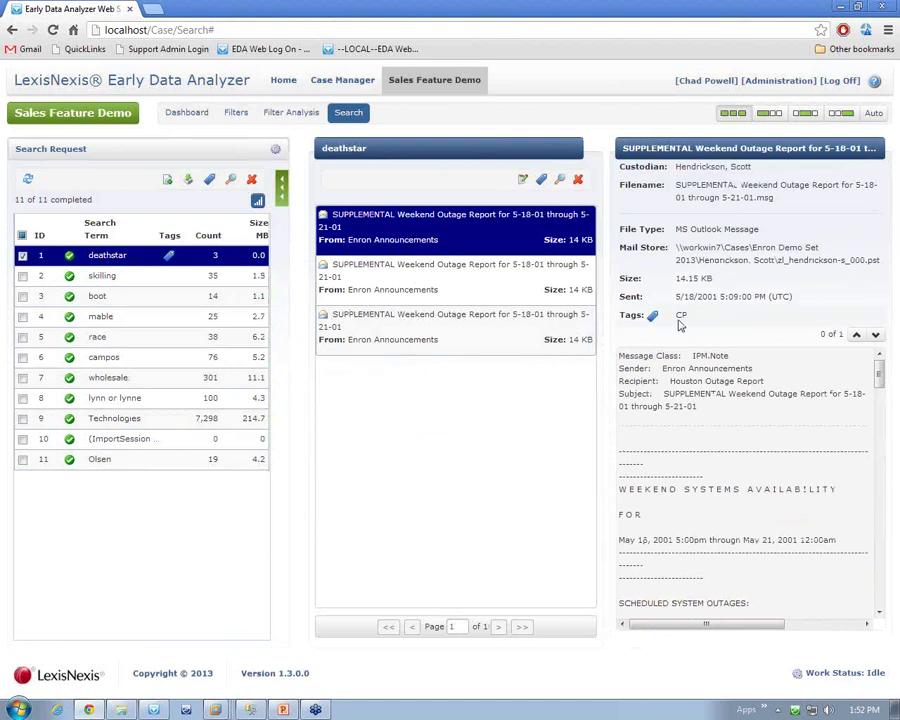
left_click(153, 709)
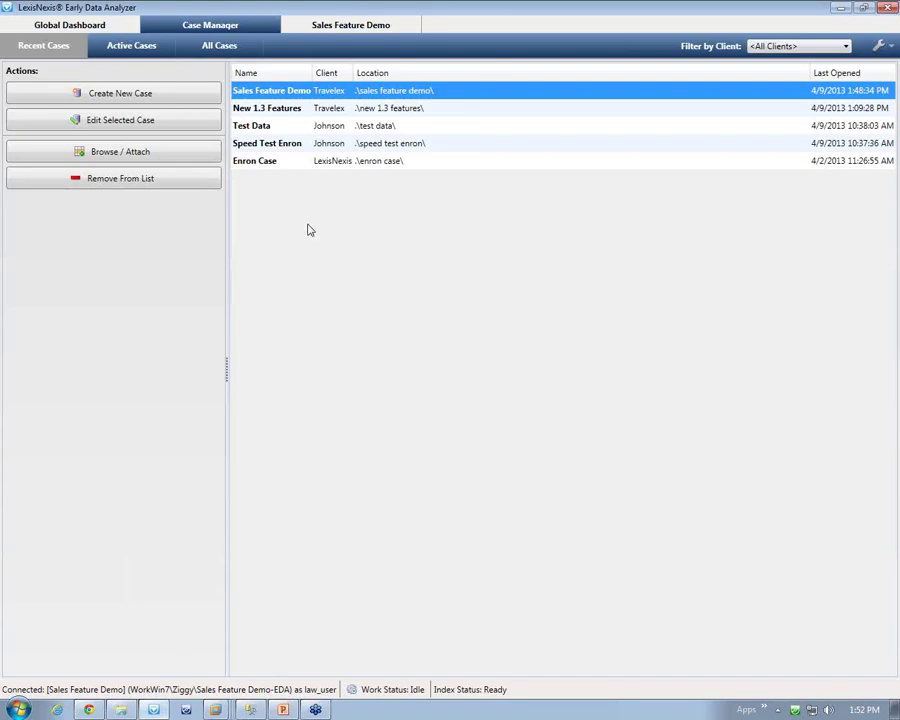
Step: Show the Sales Feature Demo searches in the desktop client, then go back to the browser
left_click(331, 25)
left_click(394, 44)
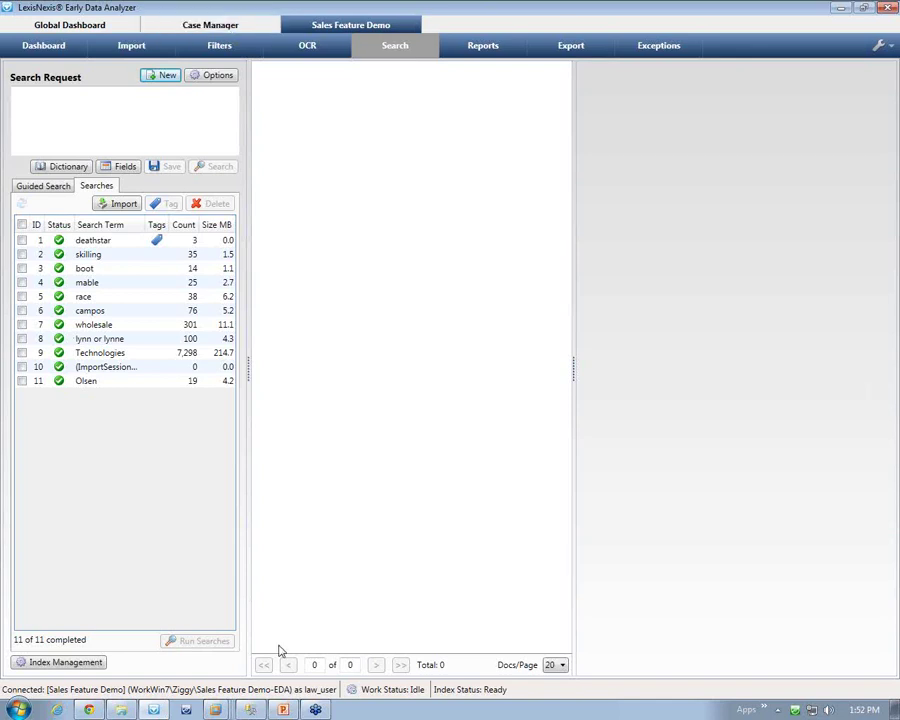
left_click(89, 710)
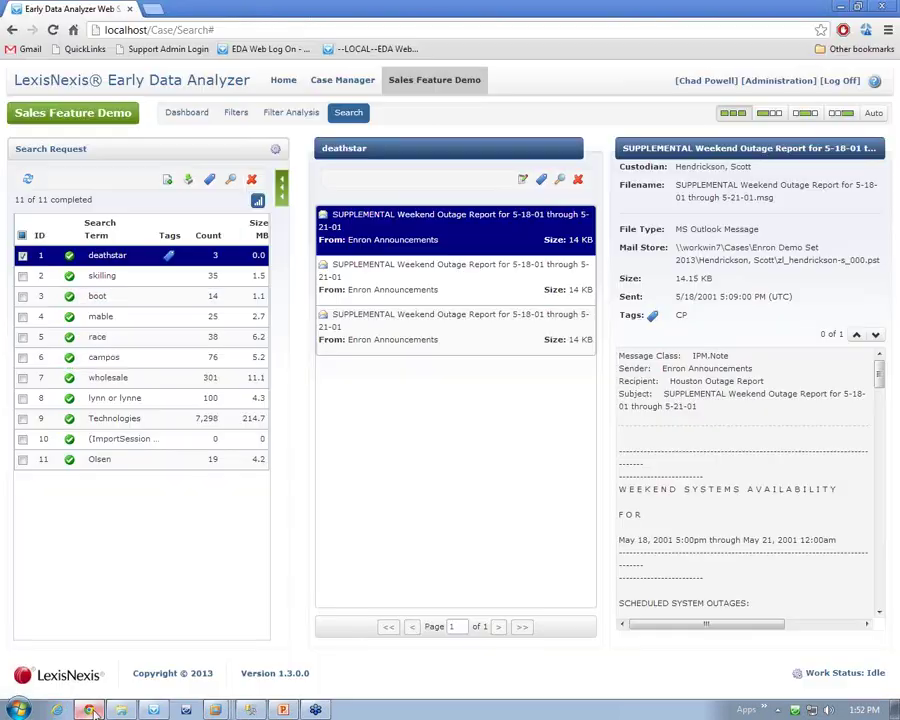
Step: Show the File Type Filter on the Filters page, listing 102 Adobe PDF files
left_click(240, 116)
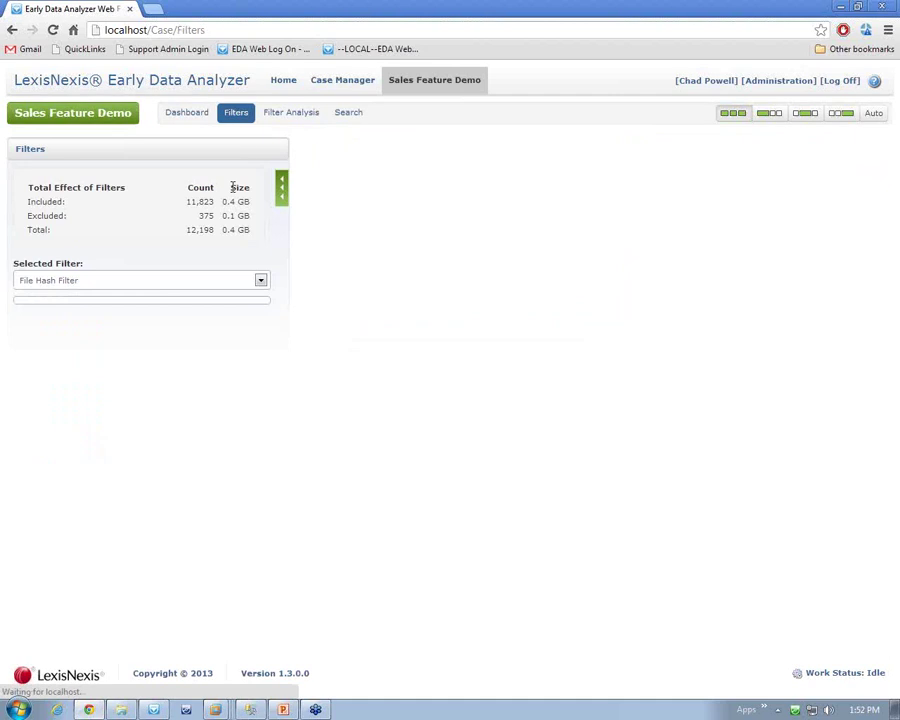
left_click(209, 281)
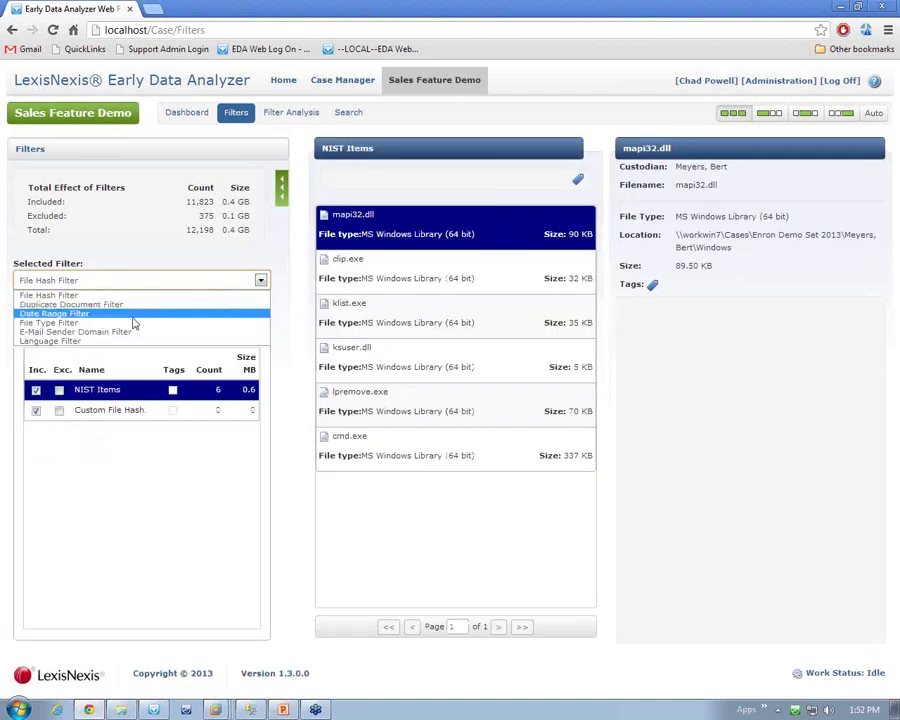
left_click(82, 326)
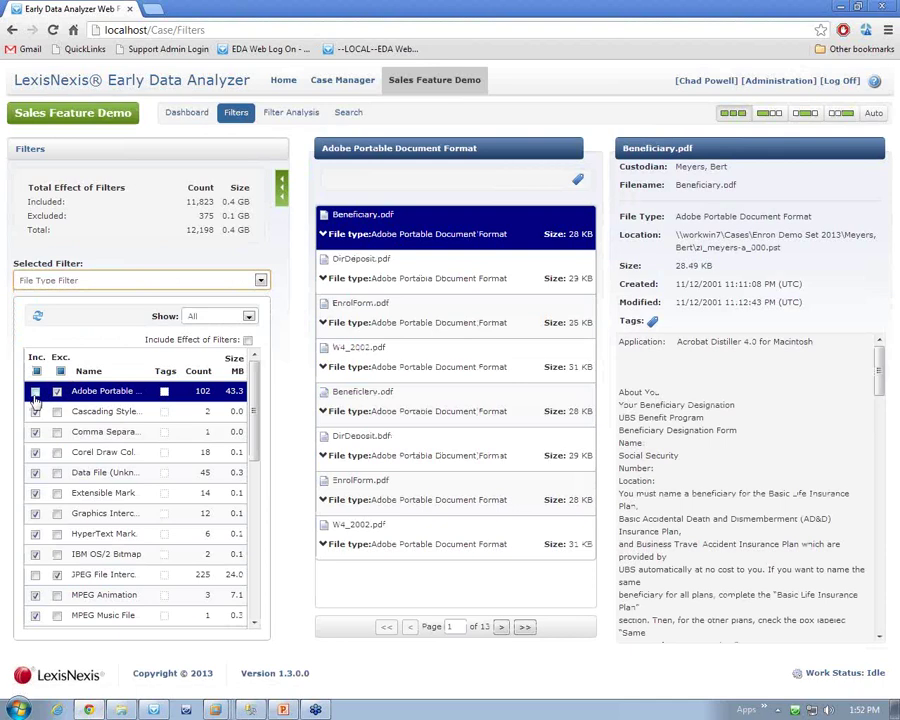
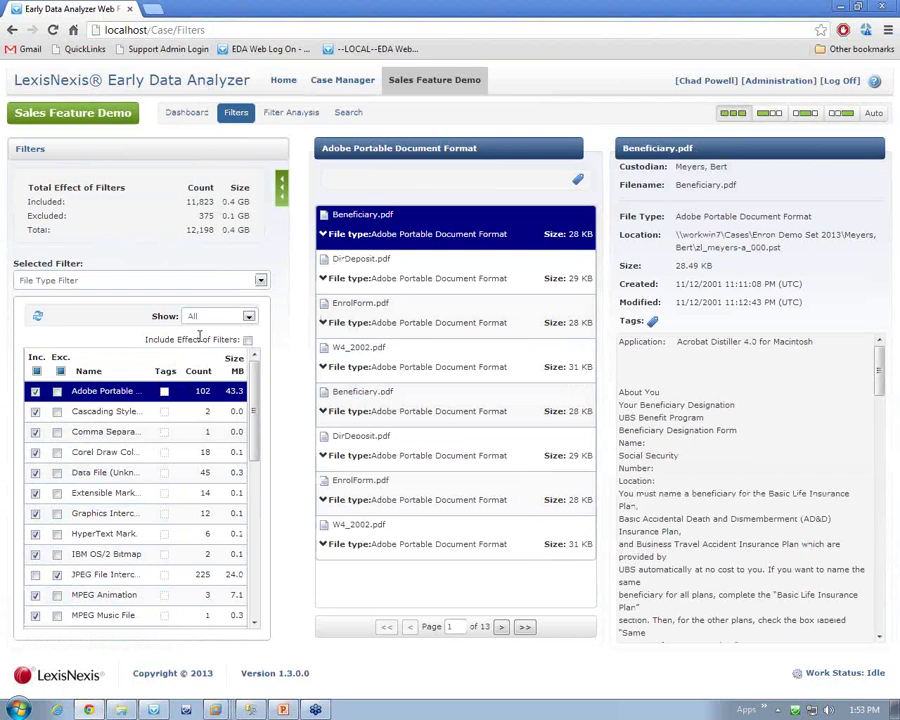
Step: Scroll the file type list, check the Selected Filter choices, then go to the case Dashboard
left_click_drag(254, 378, 246, 477)
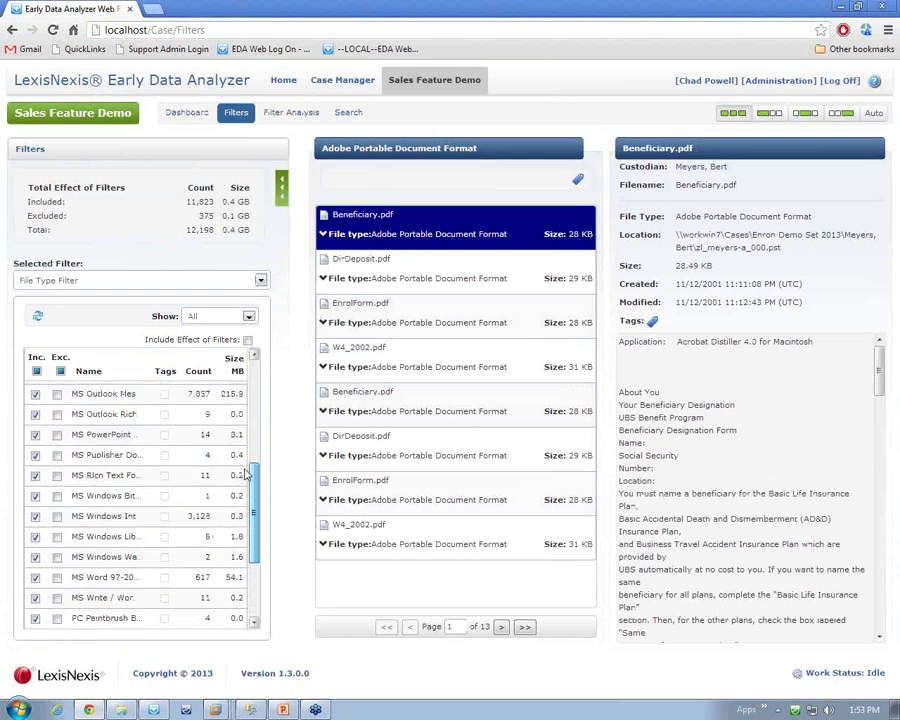
left_click(240, 280)
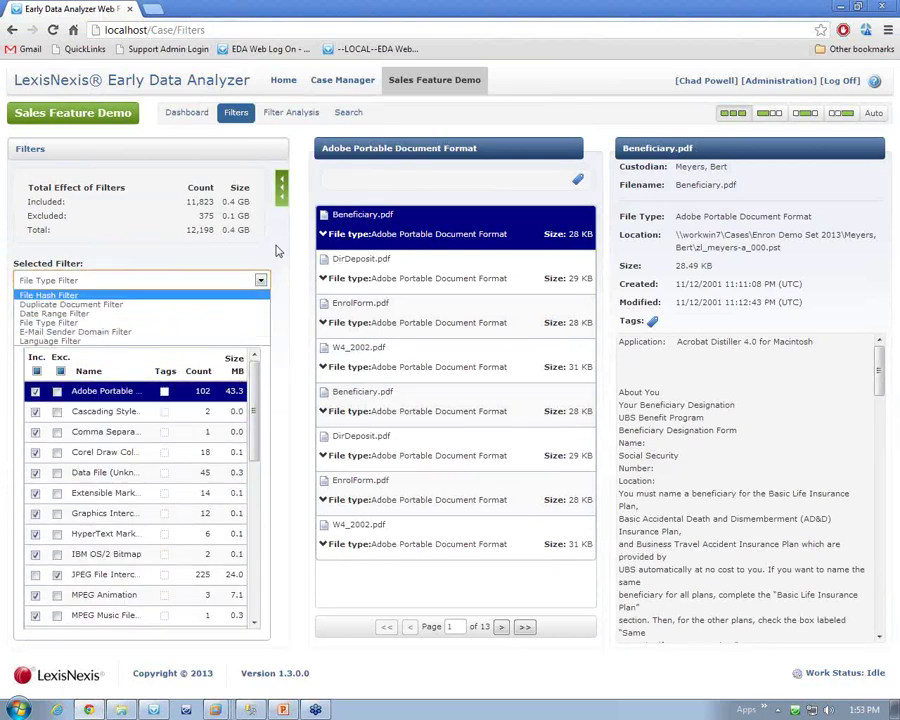
left_click(188, 113)
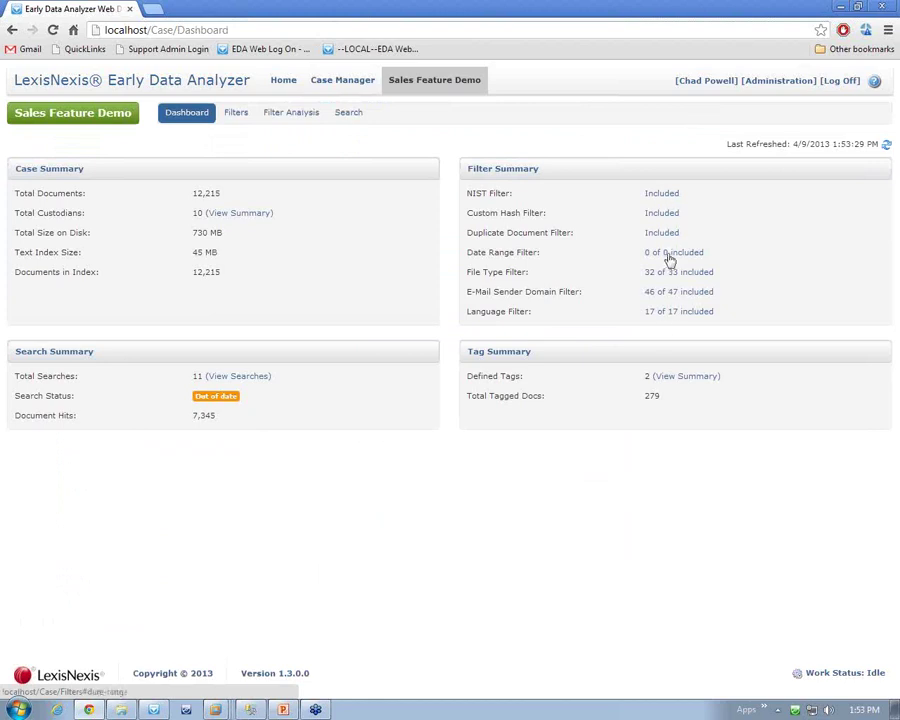
Step: Review the Tag Summary counts, then open the Search page with deathstar's 3 hits
left_click(688, 376)
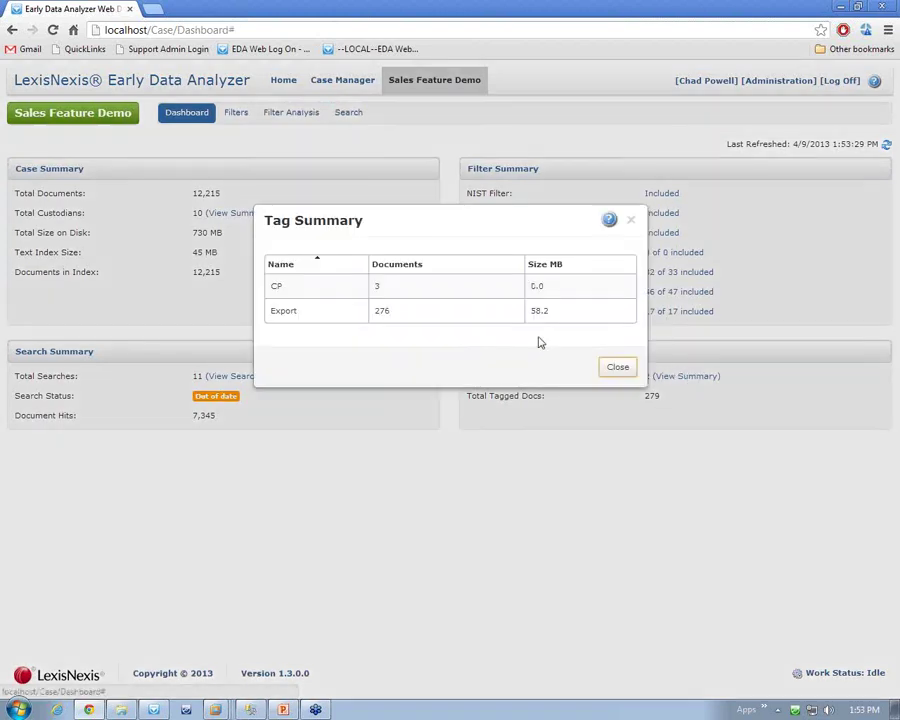
left_click(617, 368)
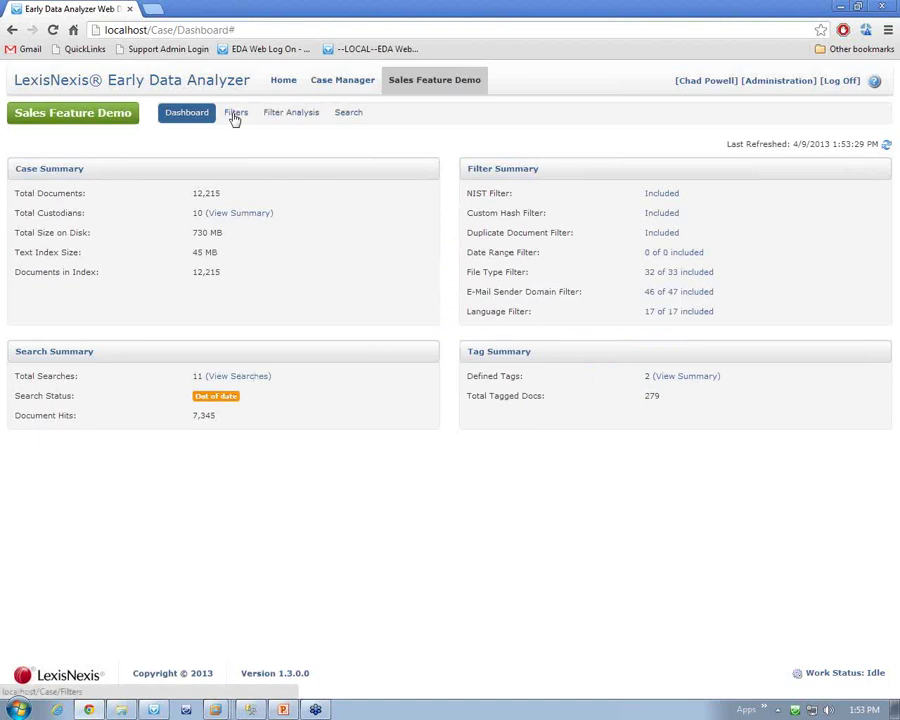
left_click(342, 115)
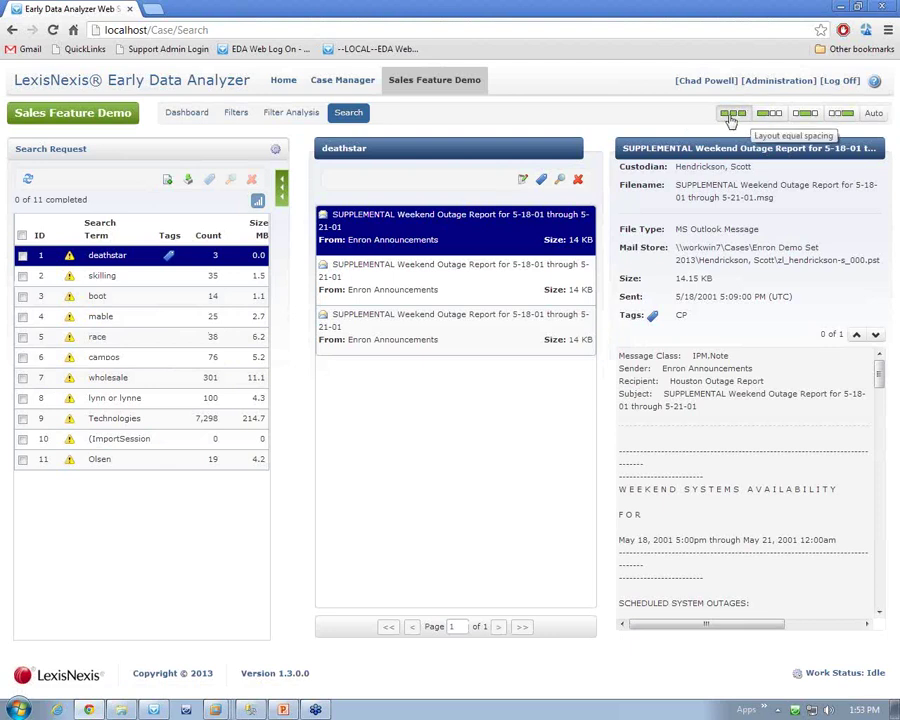
Step: Try each results pane layout, collapse and restore the Search Request pane, then open Filter Analysis
left_click(767, 113)
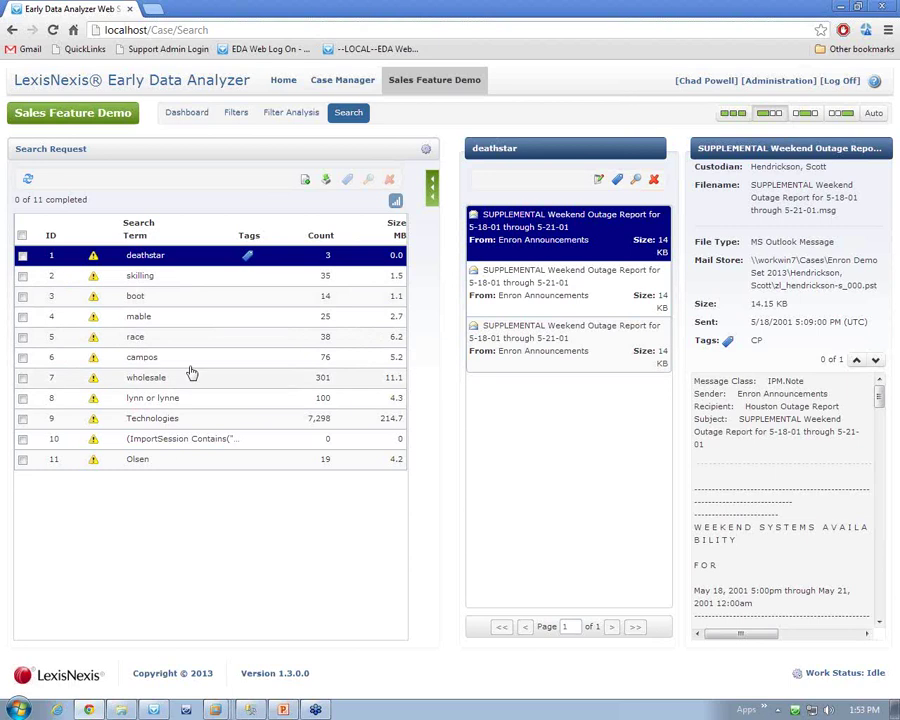
left_click(805, 113)
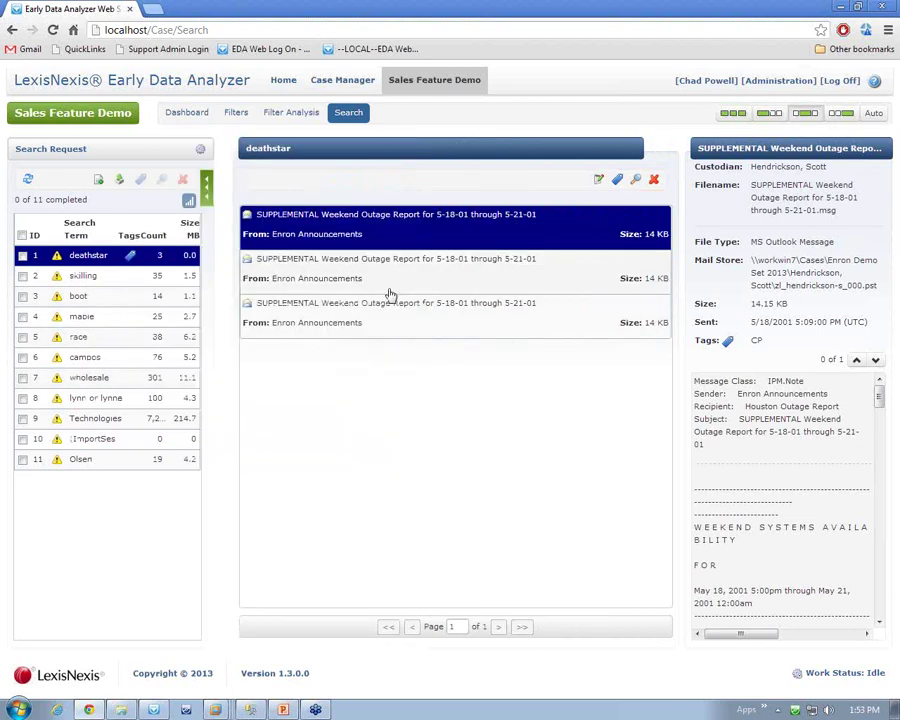
left_click(840, 113)
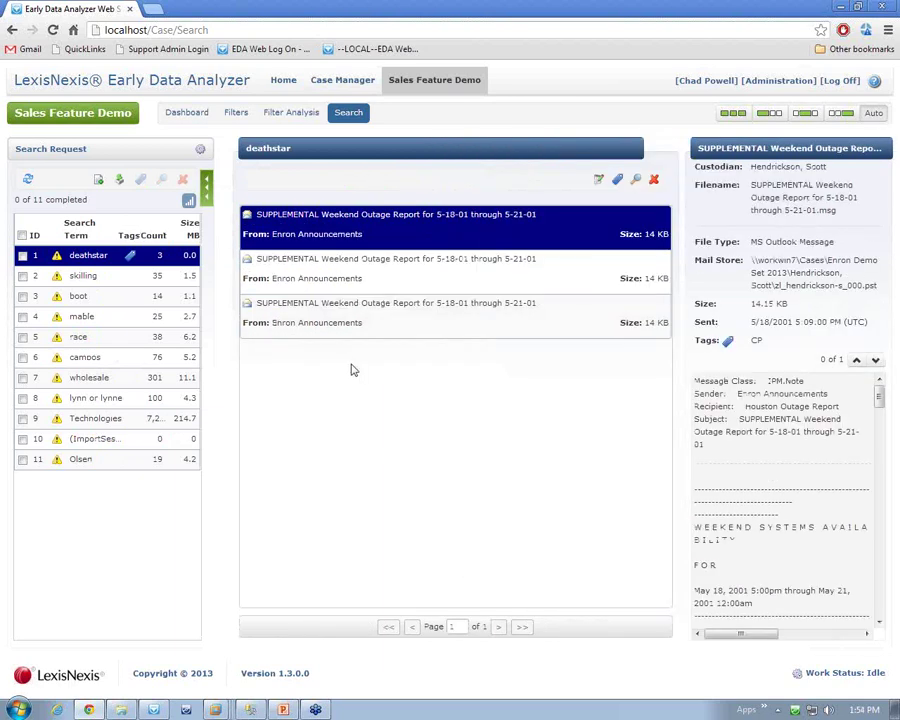
left_click(733, 113)
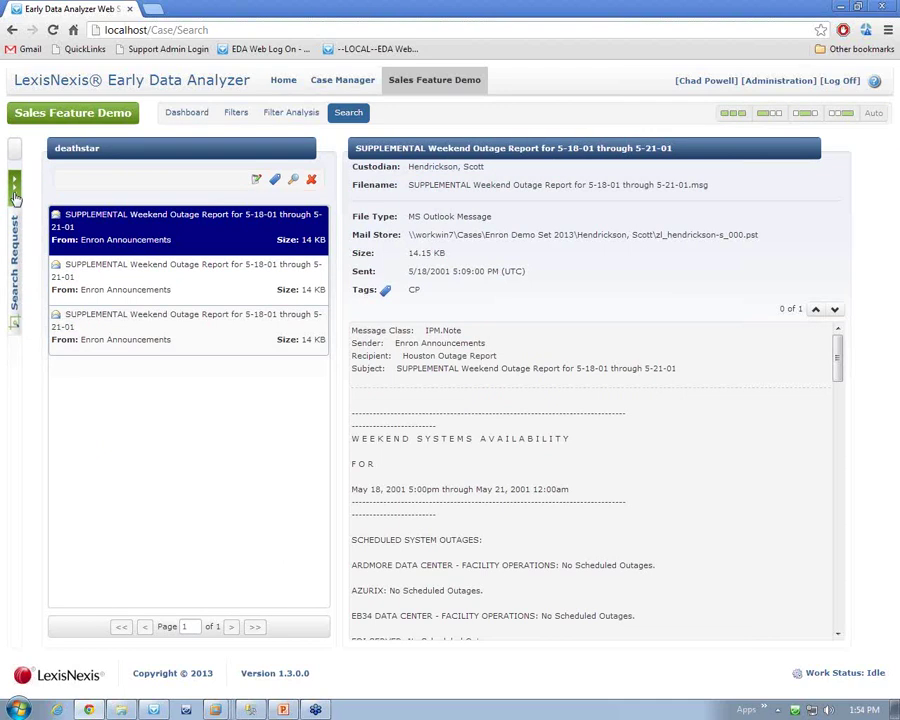
left_click(13, 182)
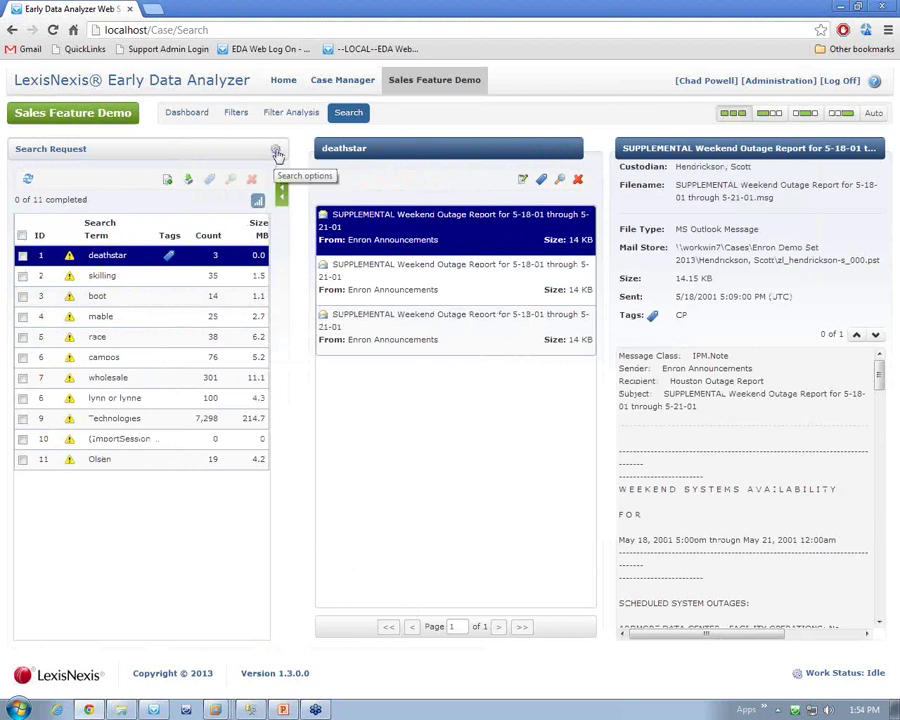
left_click(291, 112)
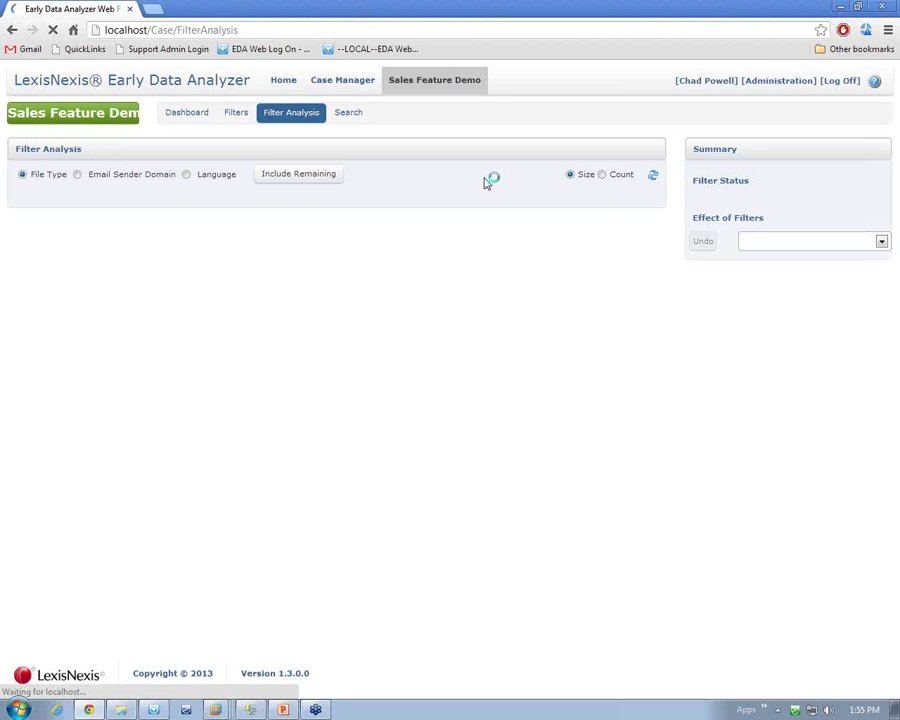
Step: In the desktop analyzer's Export settings, review the 87 export fields without changing them
left_click(153, 710)
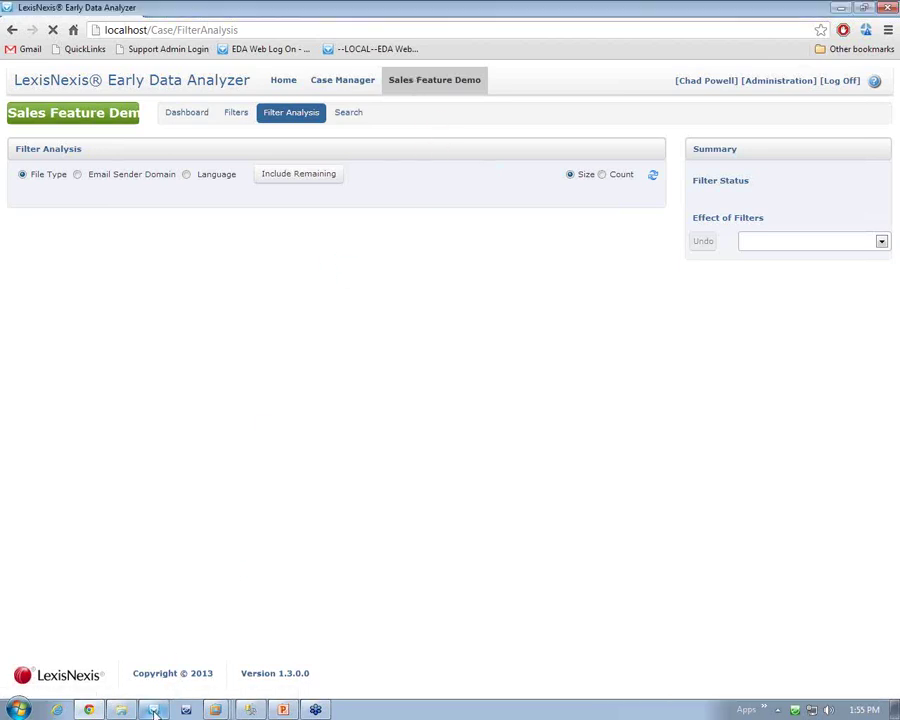
left_click(556, 48)
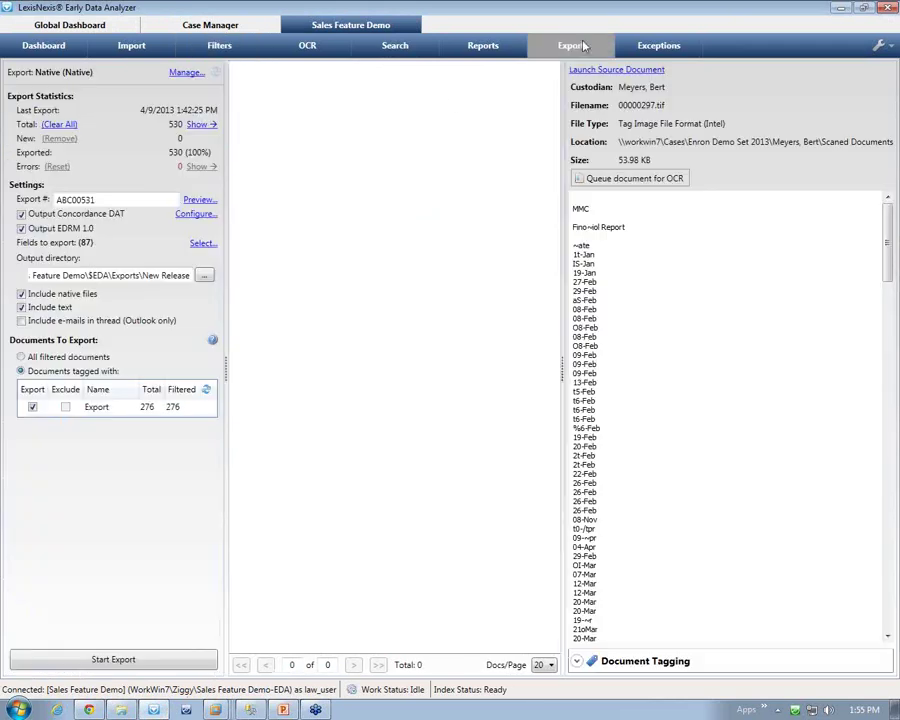
left_click(201, 244)
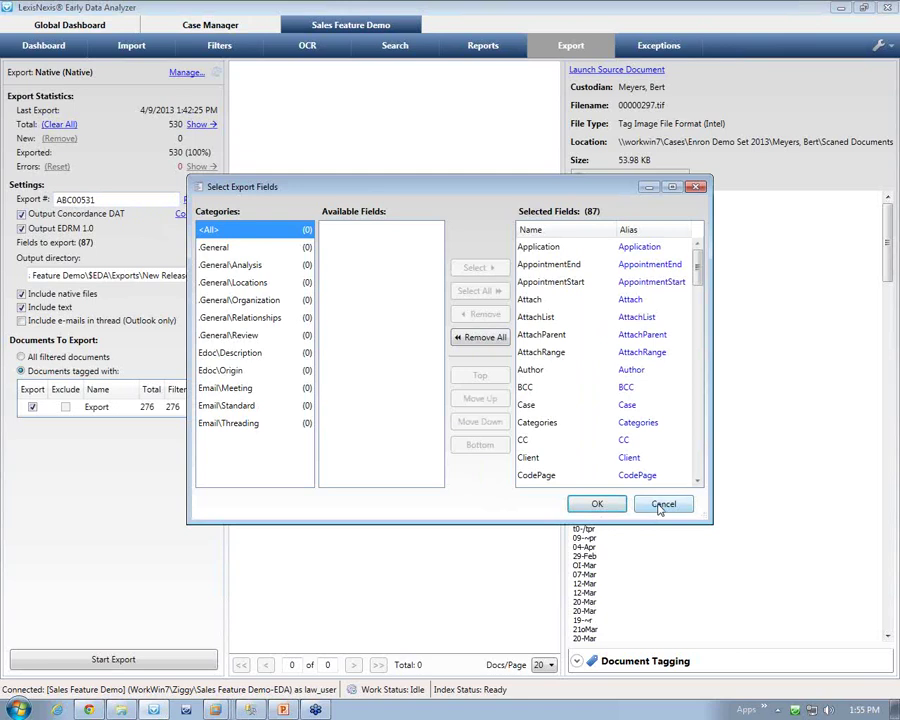
left_click(663, 505)
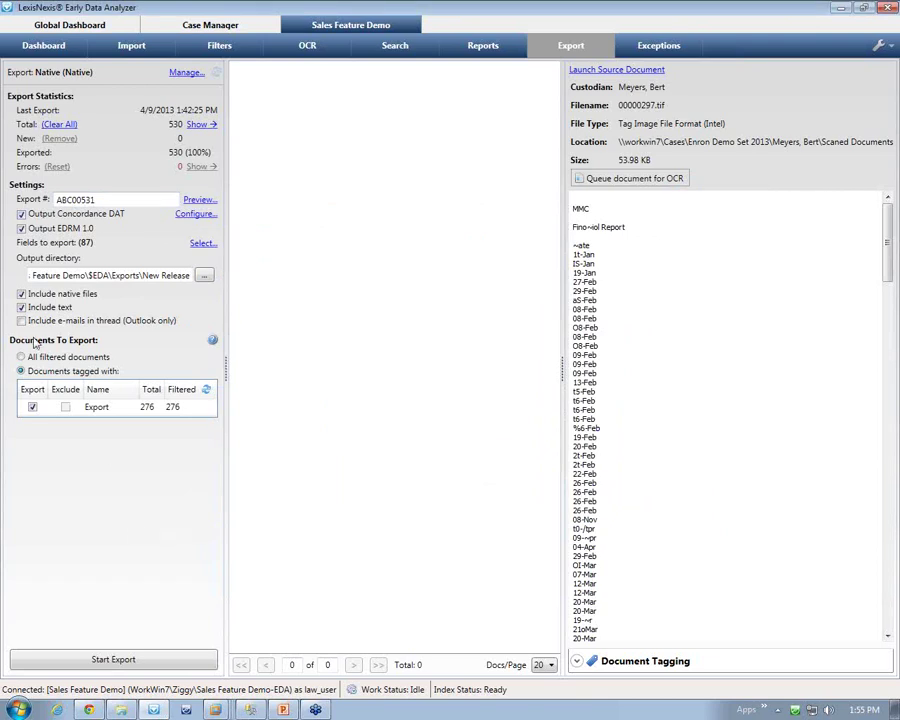
Step: Uncheck Include native files and Include text, discarding any export field list changes
left_click(22, 307)
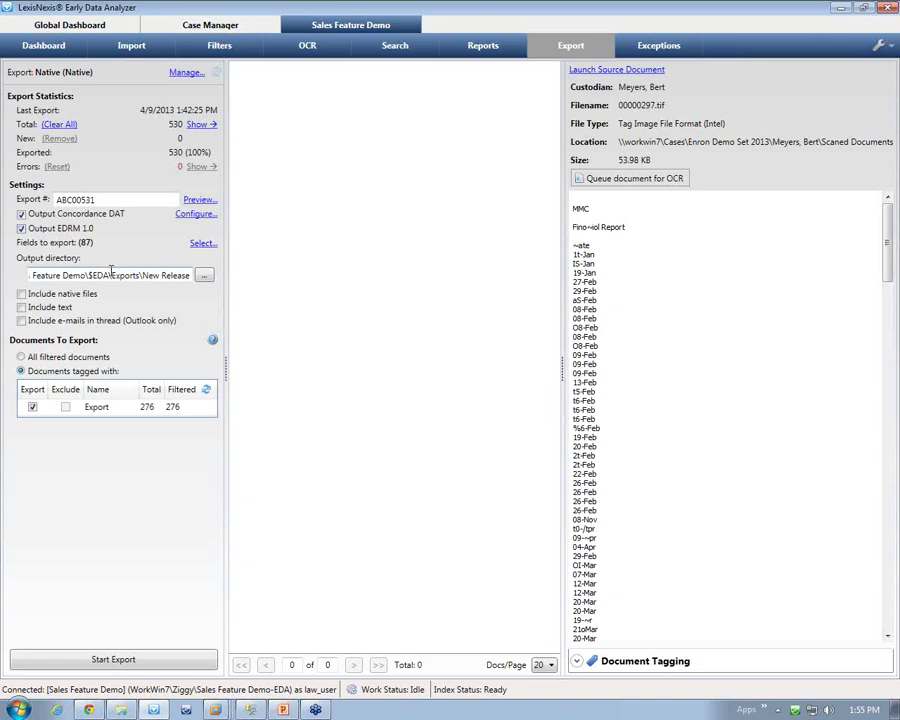
left_click(203, 243)
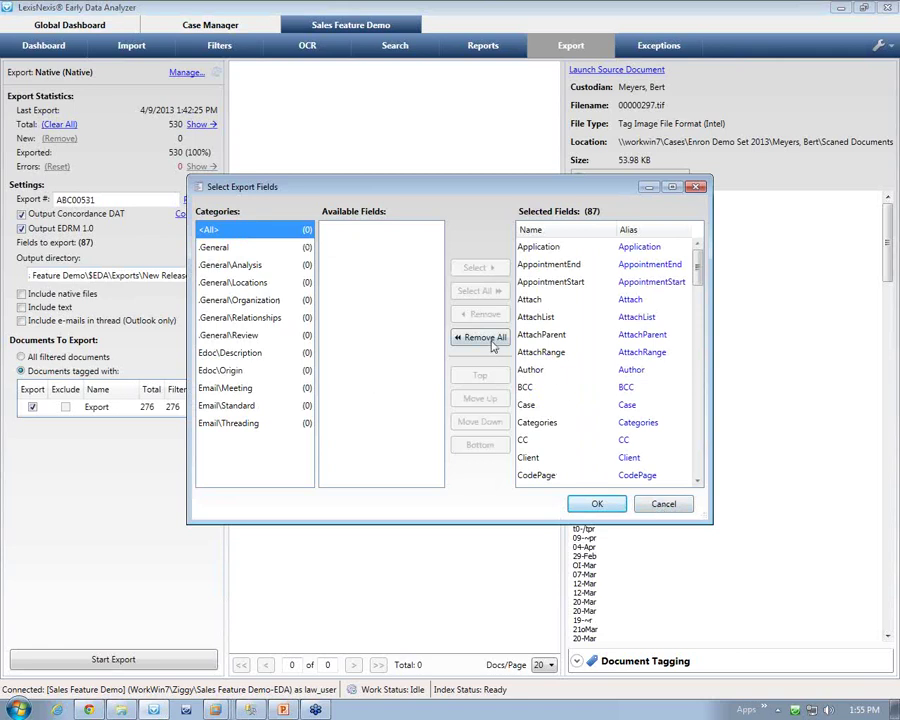
left_click(491, 340)
left_click(345, 230)
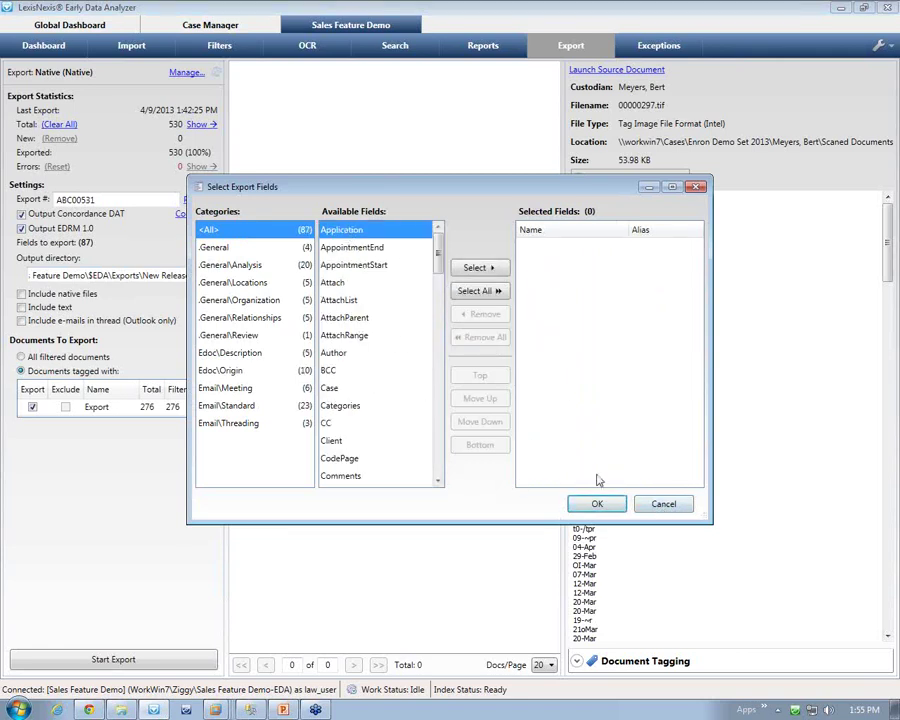
left_click(657, 506)
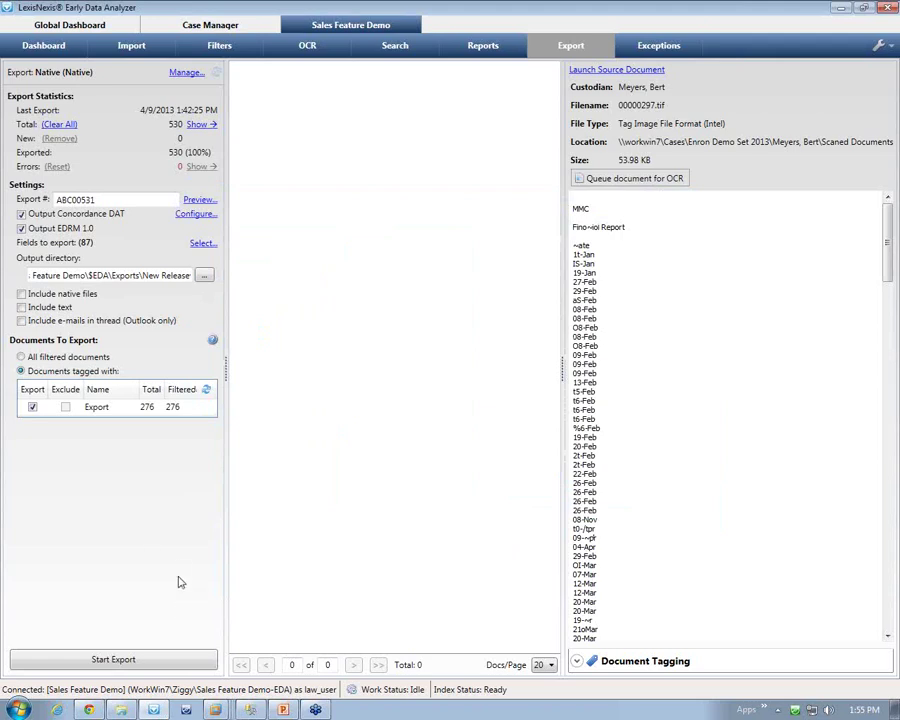
left_click(89, 710)
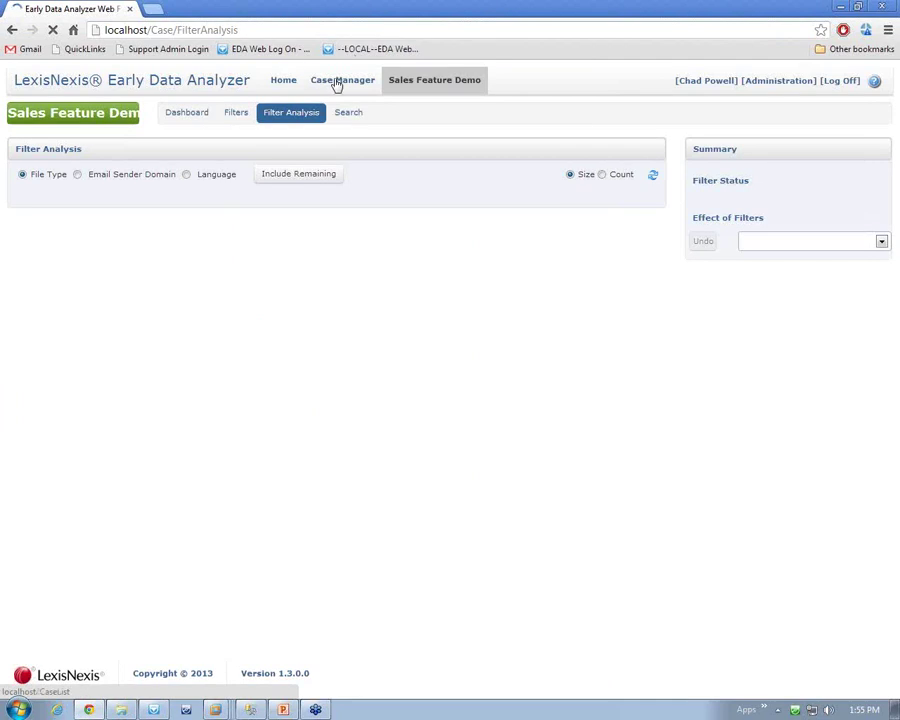
Step: Show the New 1.3 Features case's Filter Analysis treemap by Email Sender Domain, sized by data size
left_click(338, 82)
left_click(203, 222)
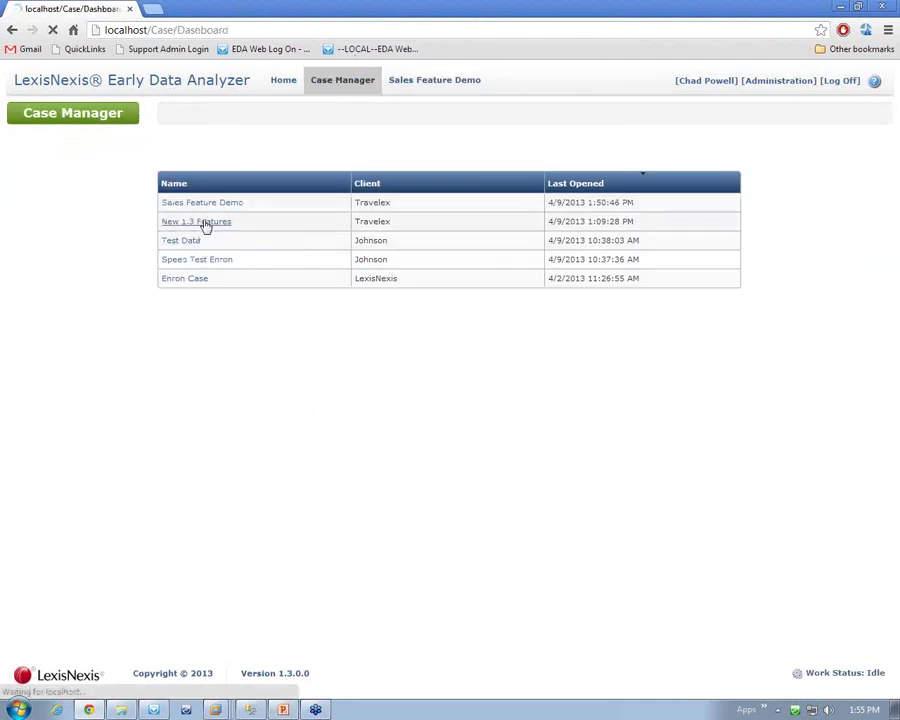
left_click(296, 116)
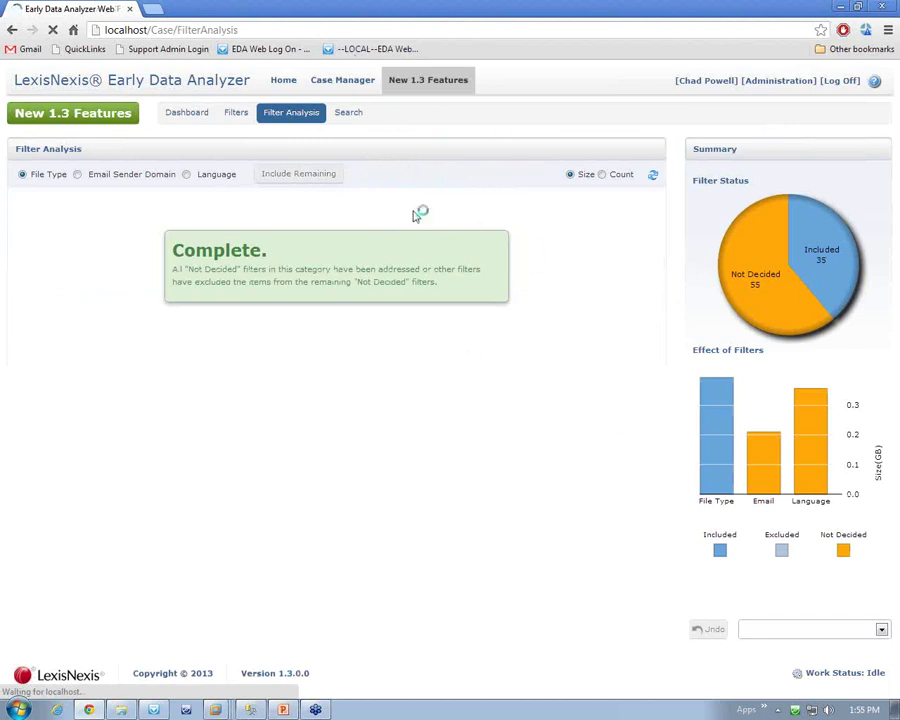
left_click(446, 86)
left_click(77, 174)
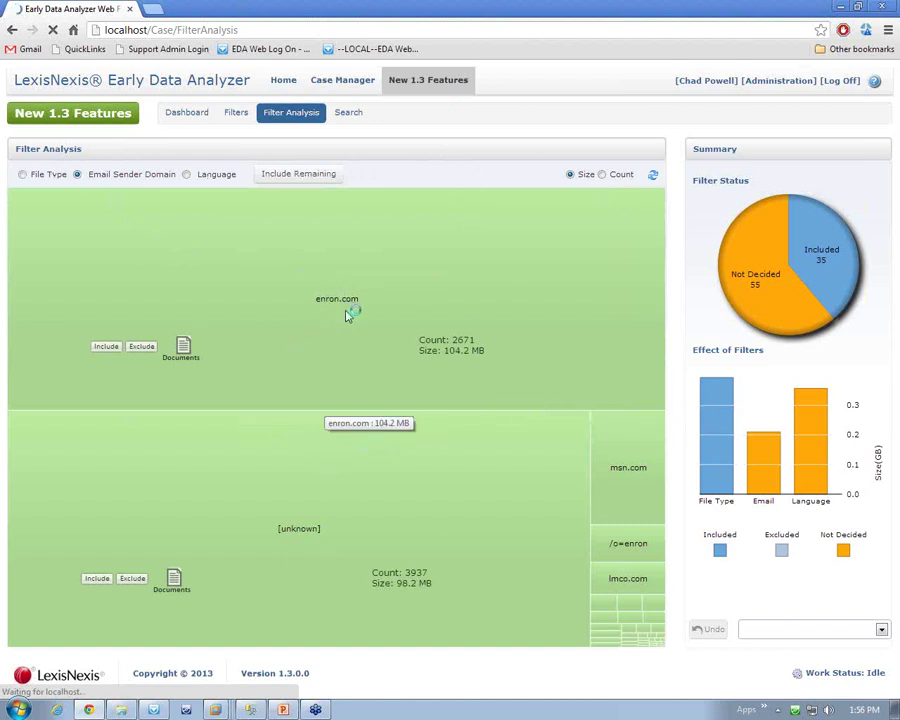
left_click(602, 176)
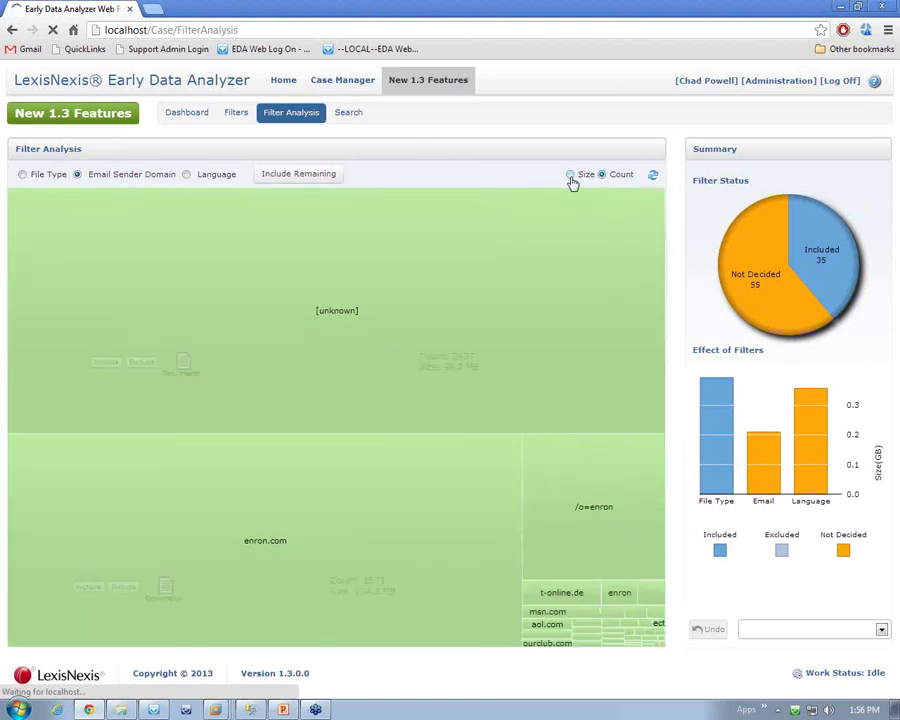
left_click(570, 175)
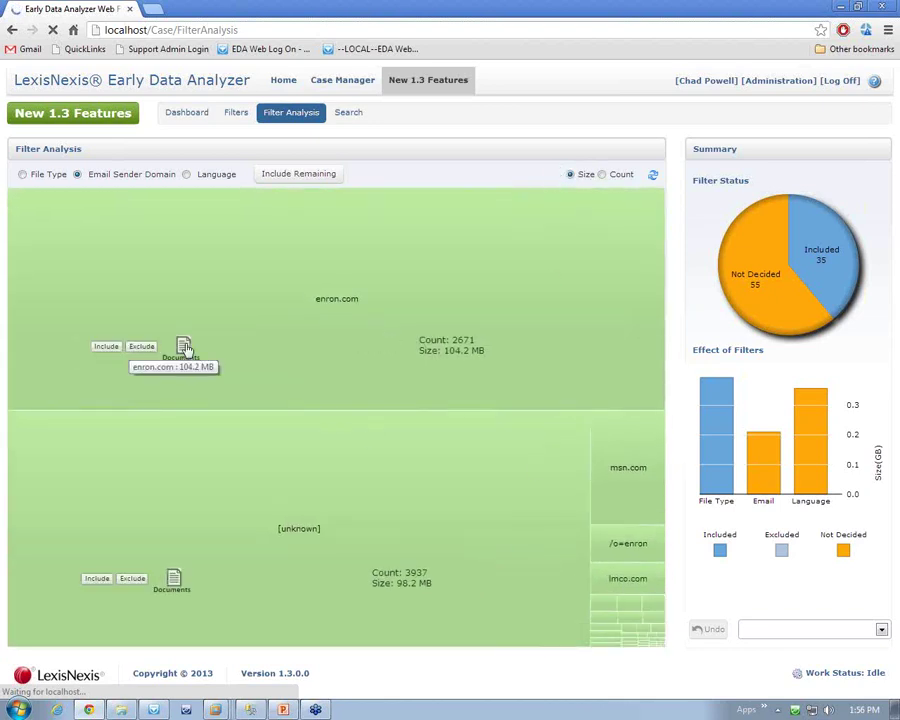
Step: Preview several enron.com messages, then include all enron.com mail
left_click(188, 346)
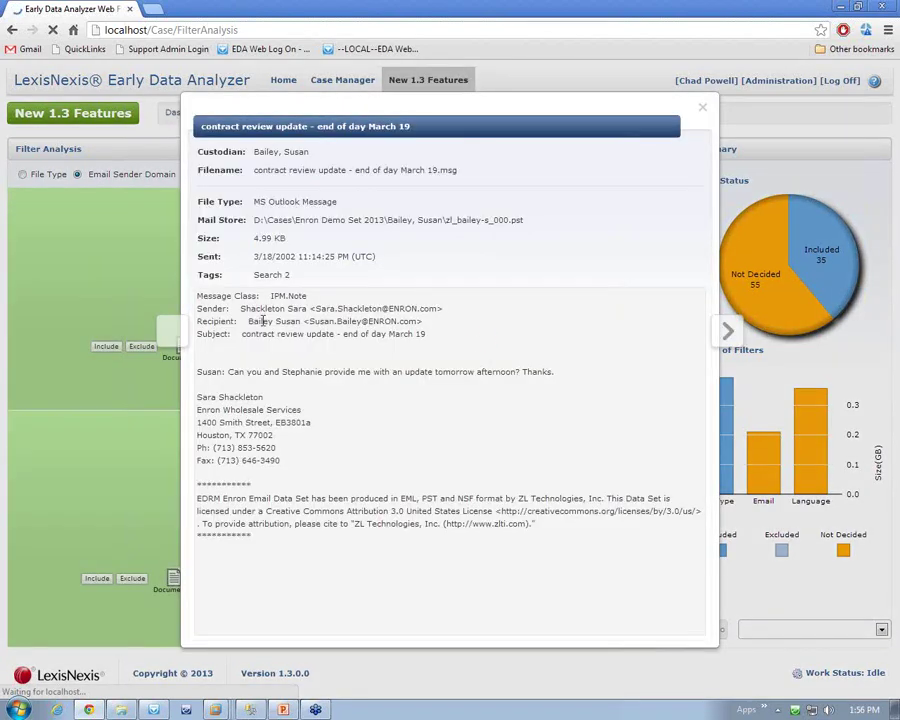
left_click(720, 330)
left_click(720, 330)
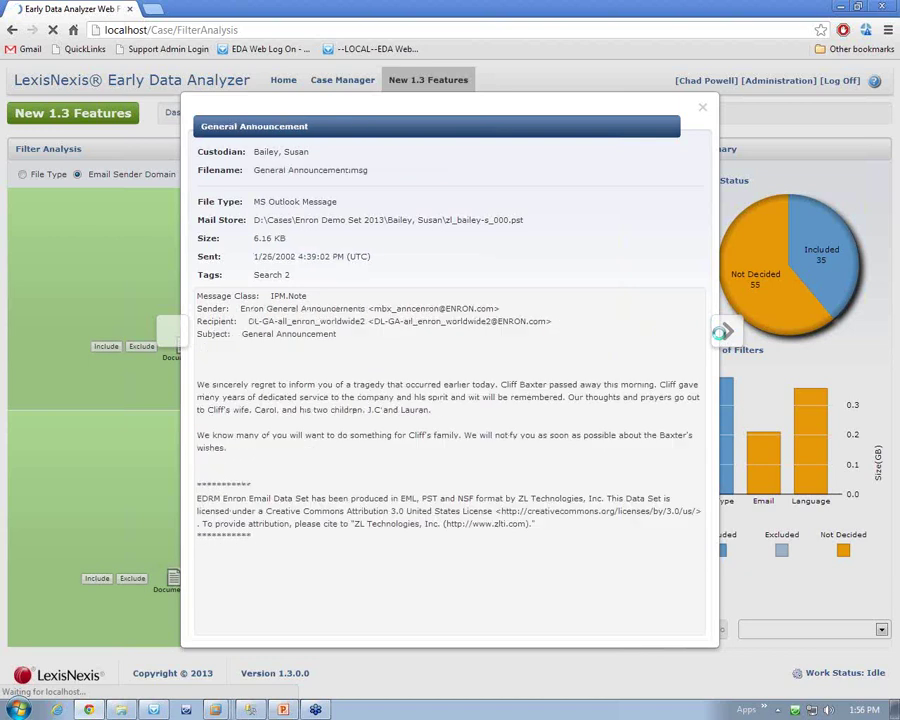
left_click(720, 330)
left_click(720, 331)
left_click(720, 330)
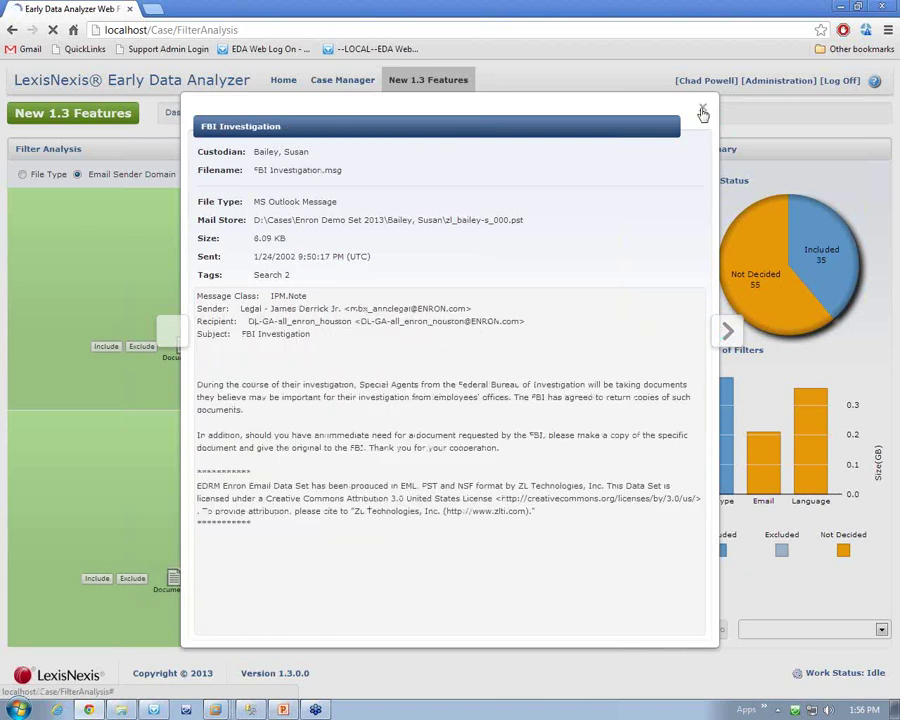
left_click(702, 108)
left_click(106, 347)
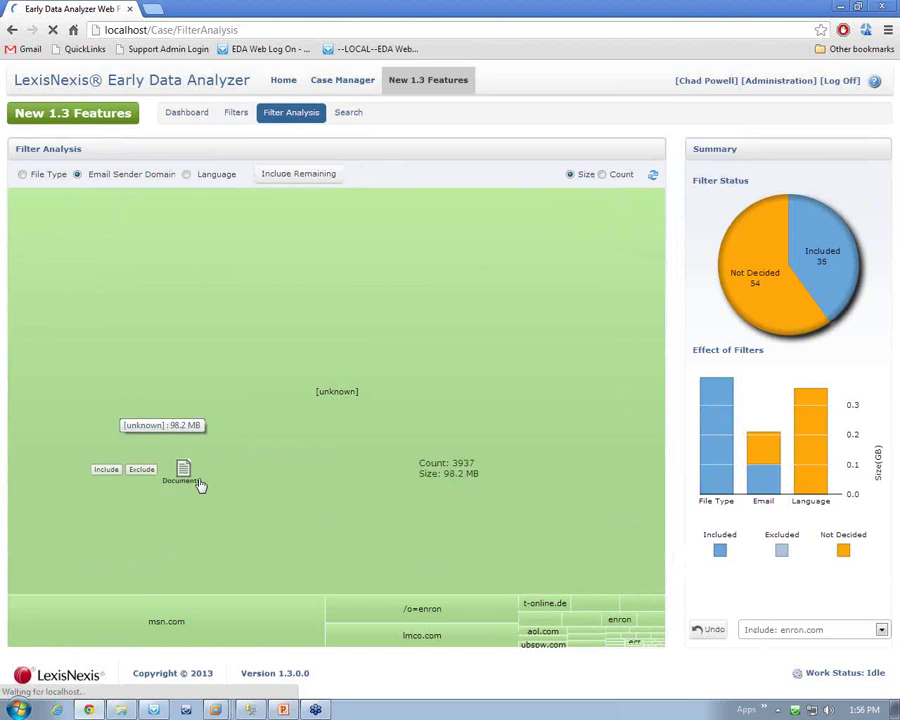
Step: Include [unknown] sender mail, exclude ups.com, and exclude crusescott.com after previewing its messages
left_click(106, 470)
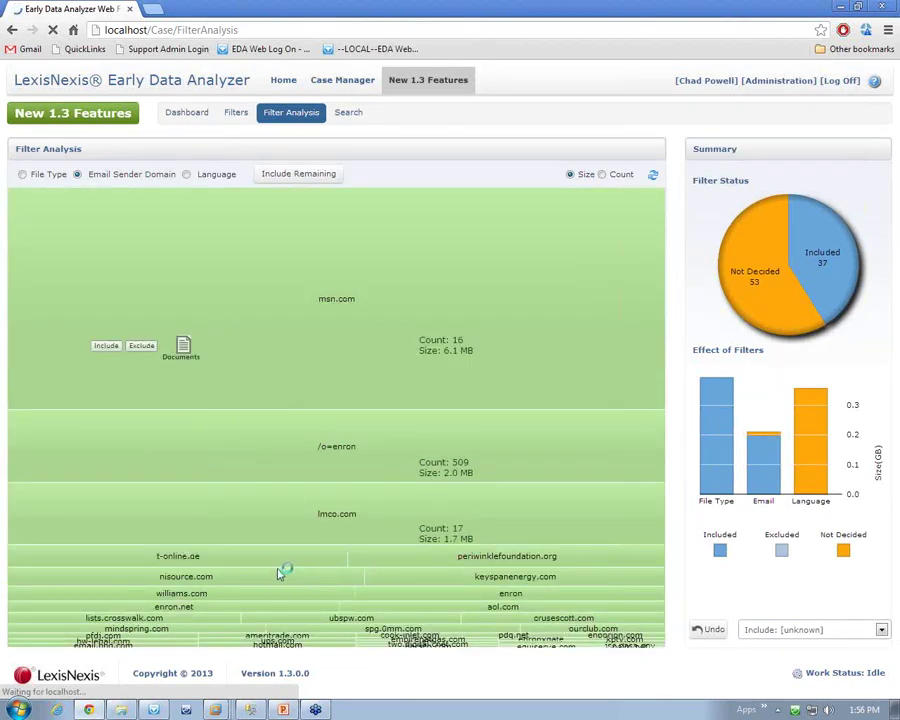
left_click(265, 638)
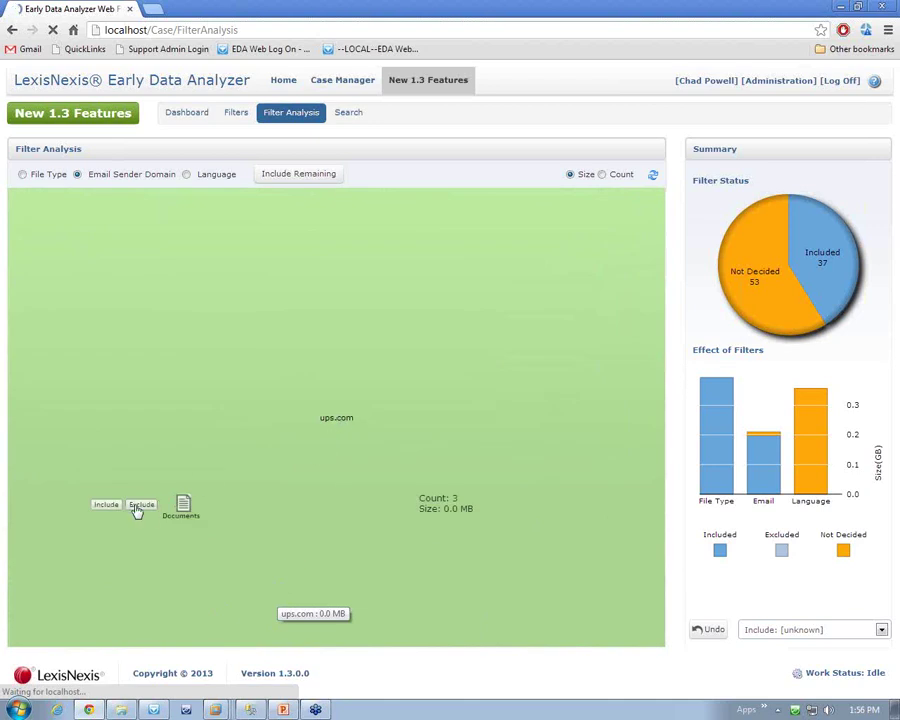
left_click(138, 507)
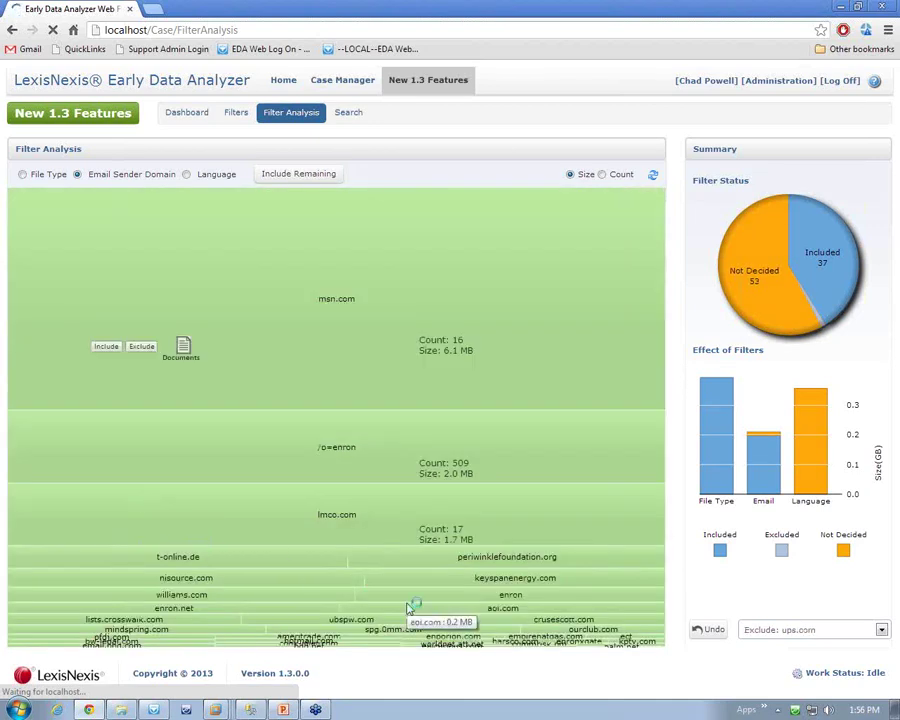
left_click(466, 616)
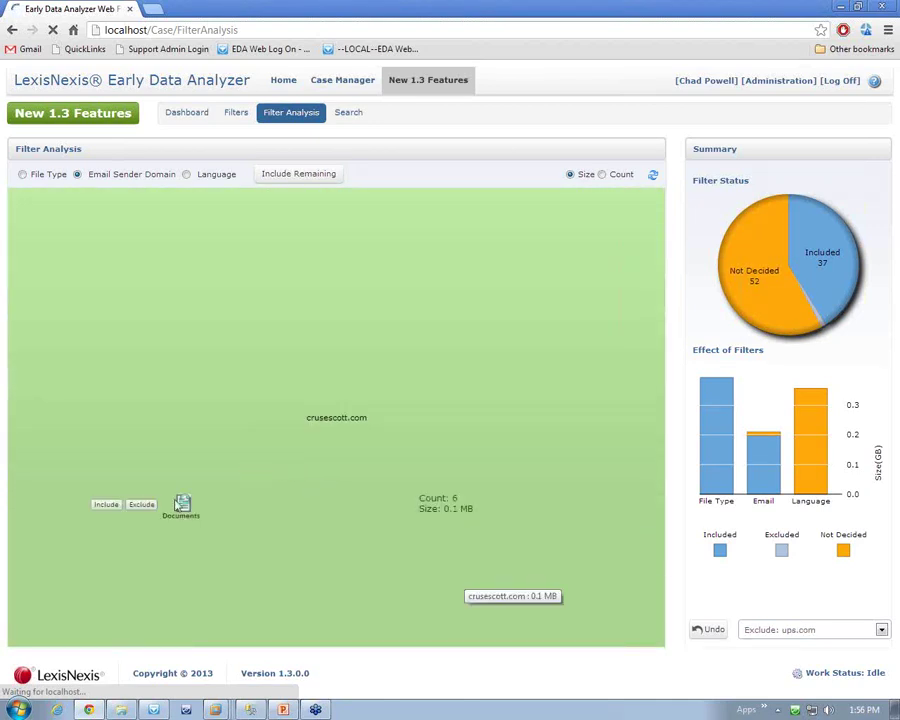
left_click(180, 505)
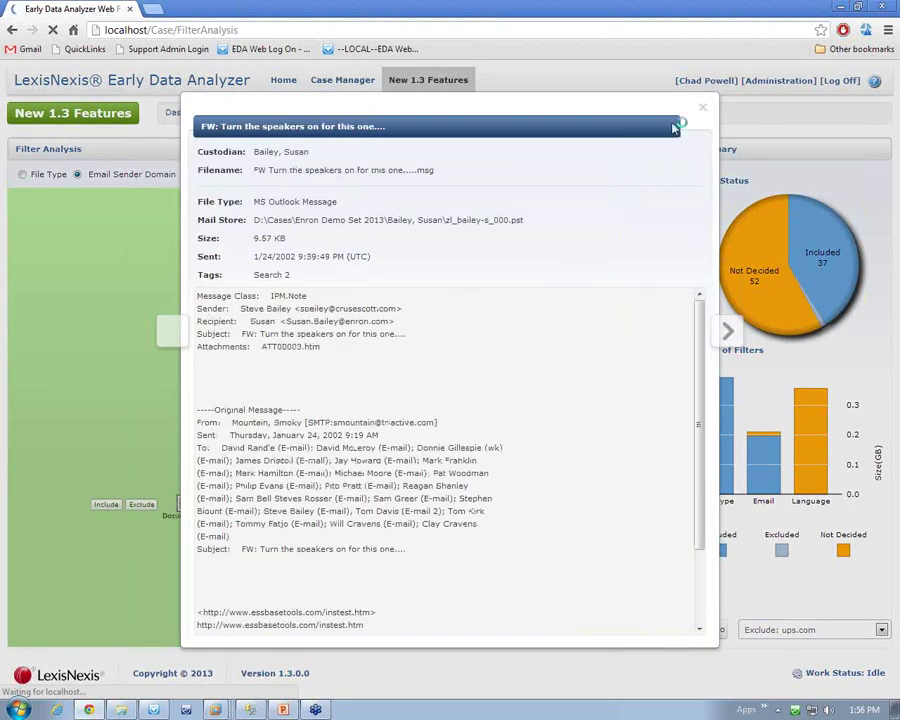
left_click(718, 334)
left_click(718, 334)
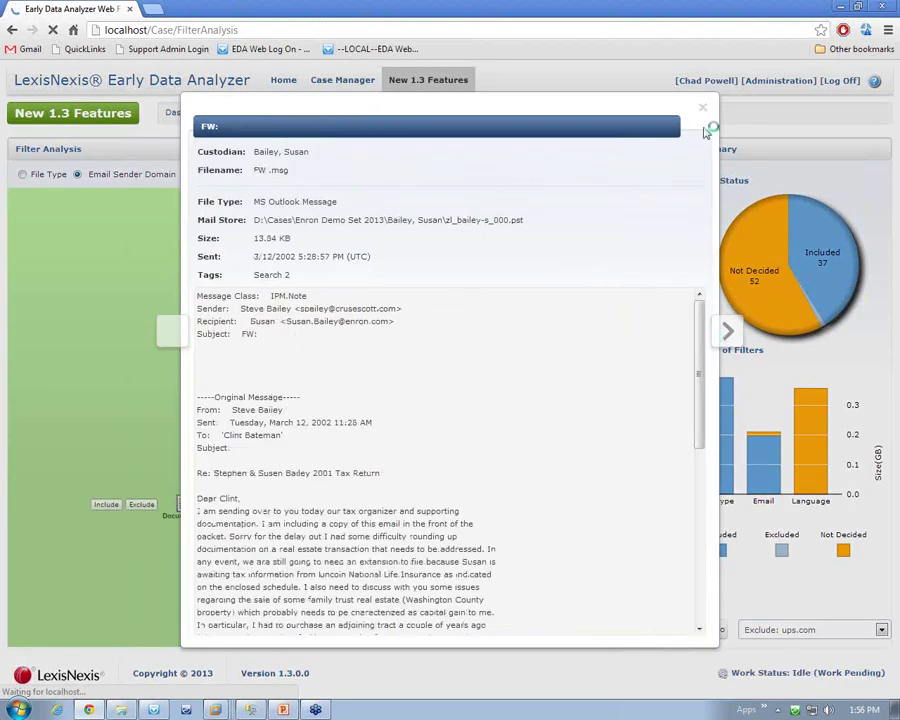
left_click(702, 108)
left_click(136, 507)
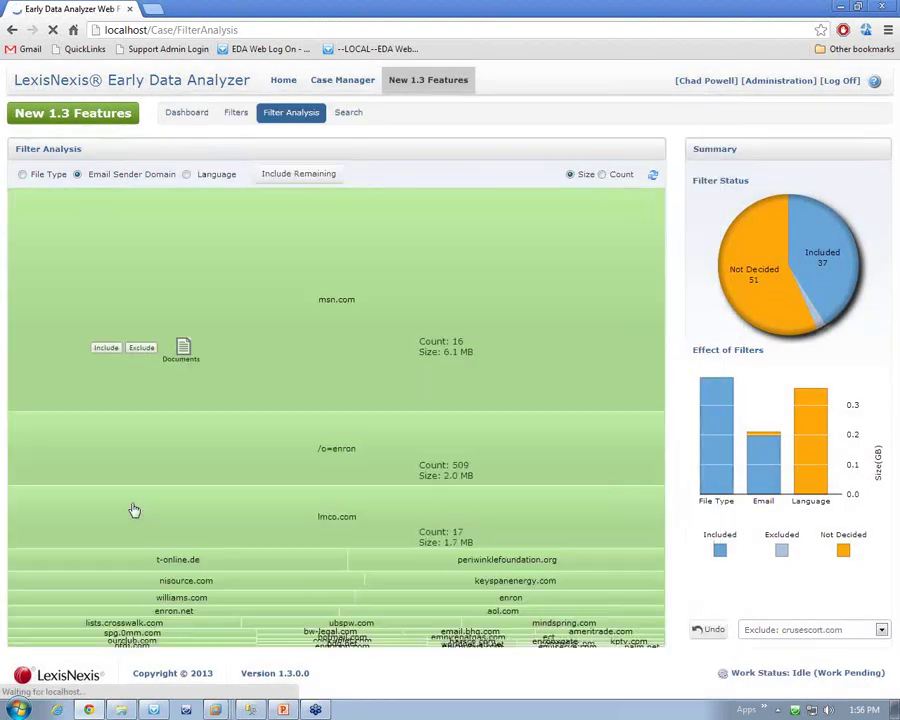
Step: Exclude mail from msn.com, /o=enron and lmco.com
mouse_move(820, 313)
left_click_drag(318, 297, 504, 293)
left_click(185, 351)
left_click(141, 348)
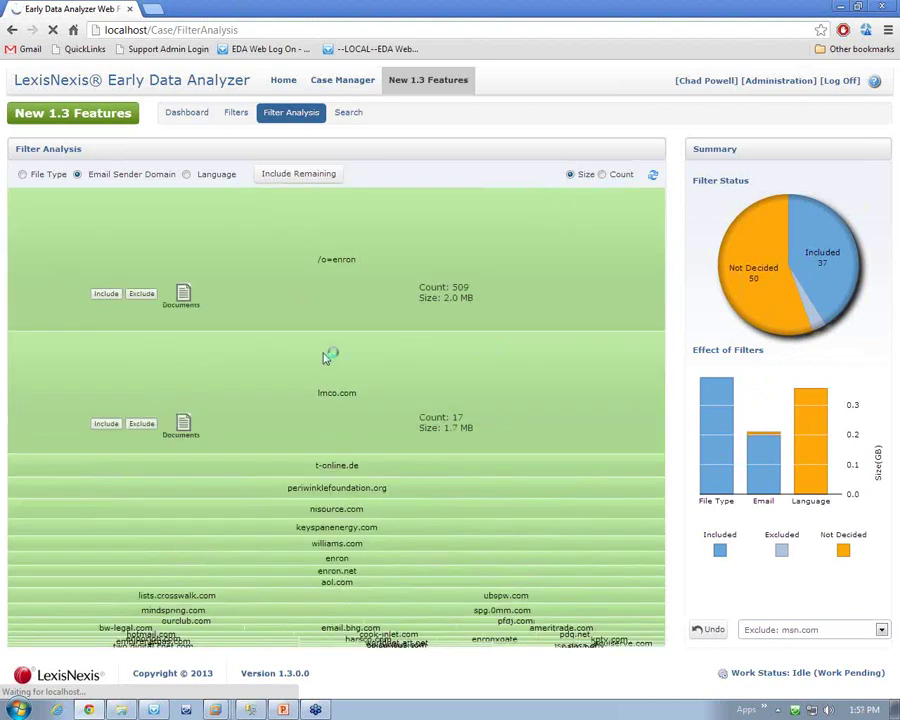
left_click(142, 296)
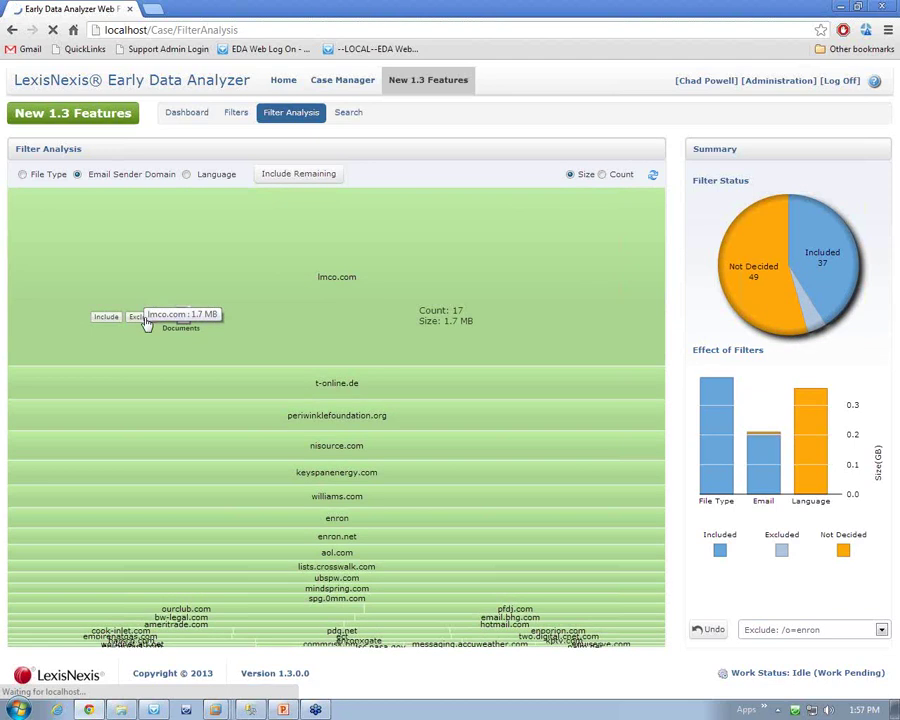
left_click(148, 327)
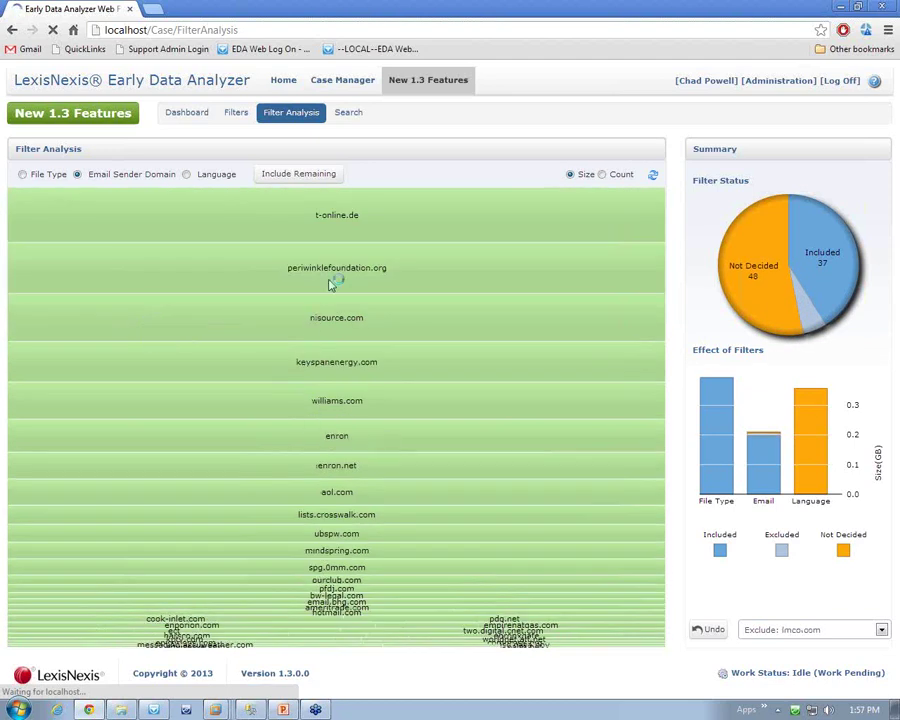
Step: Switch the breakdown to Language, then back to File Type, and open the Filters page
left_click(186, 176)
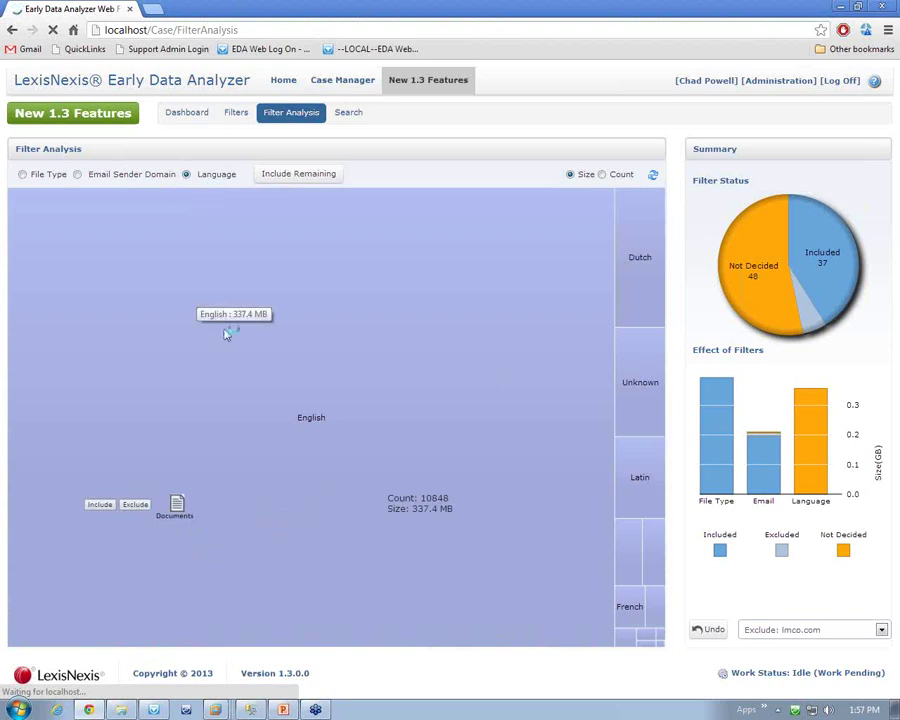
left_click(23, 175)
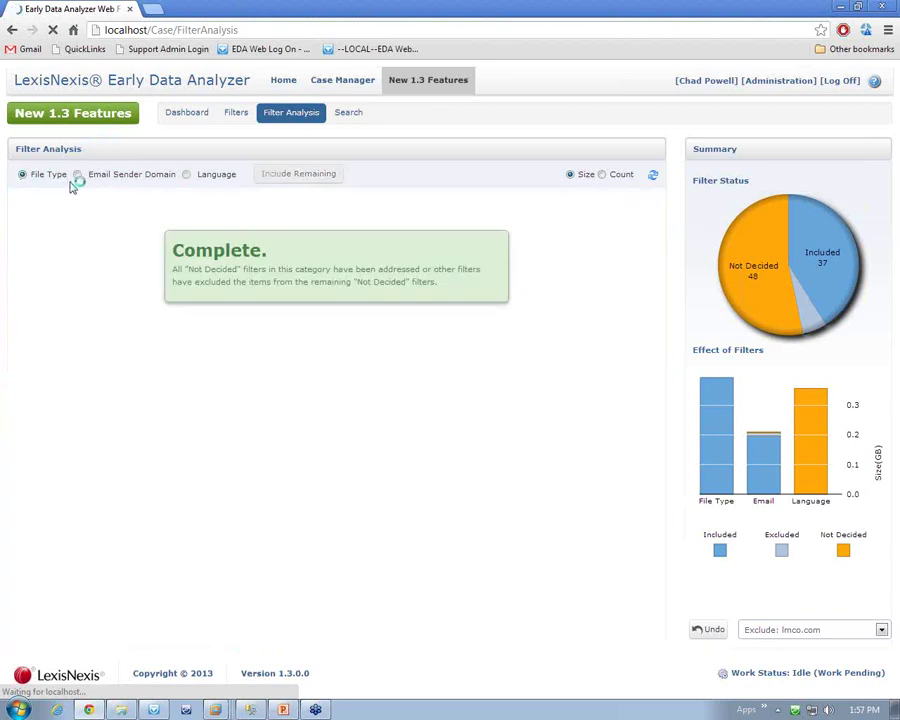
left_click(240, 115)
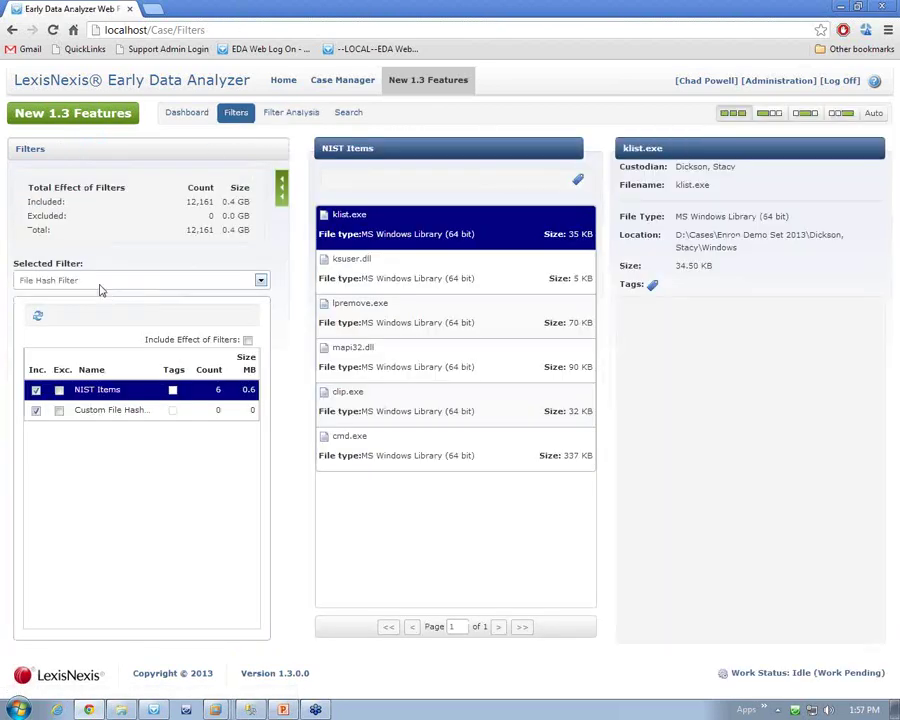
Step: In File Type Filter, uncheck Inc for style sheet, JPEG, OS/2 bitmap, HTML, unknown data and XML
left_click(99, 285)
left_click(44, 320)
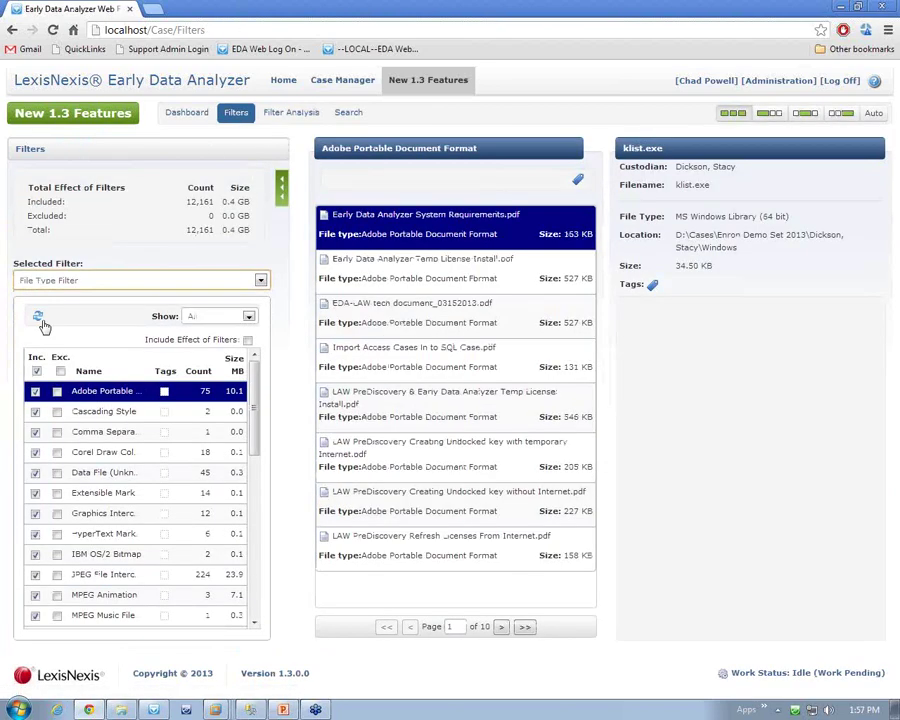
left_click(35, 411)
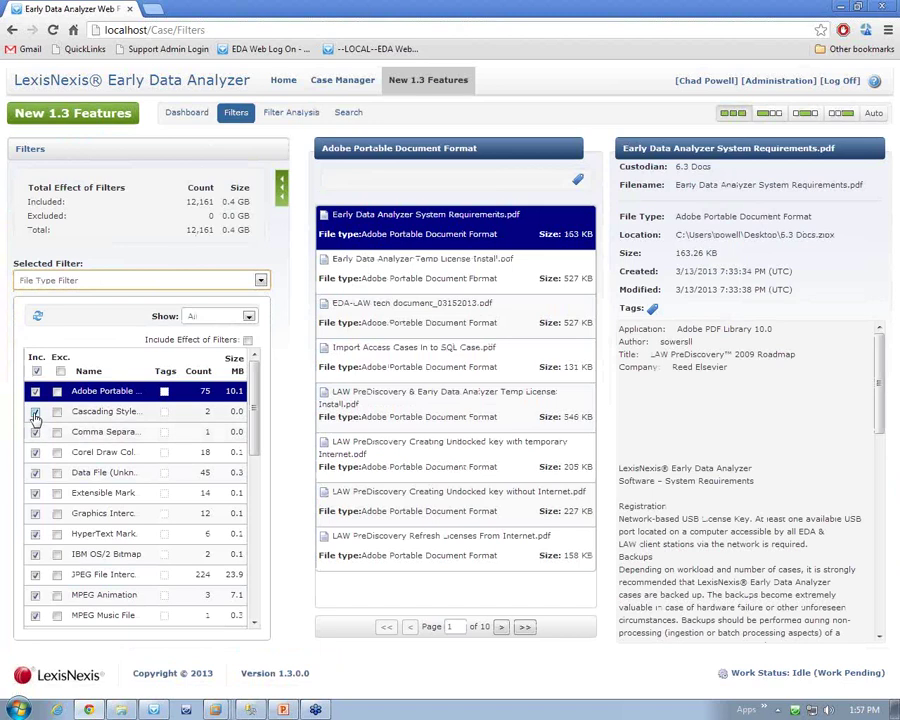
left_click(35, 574)
left_click(35, 554)
left_click(35, 533)
left_click(36, 493)
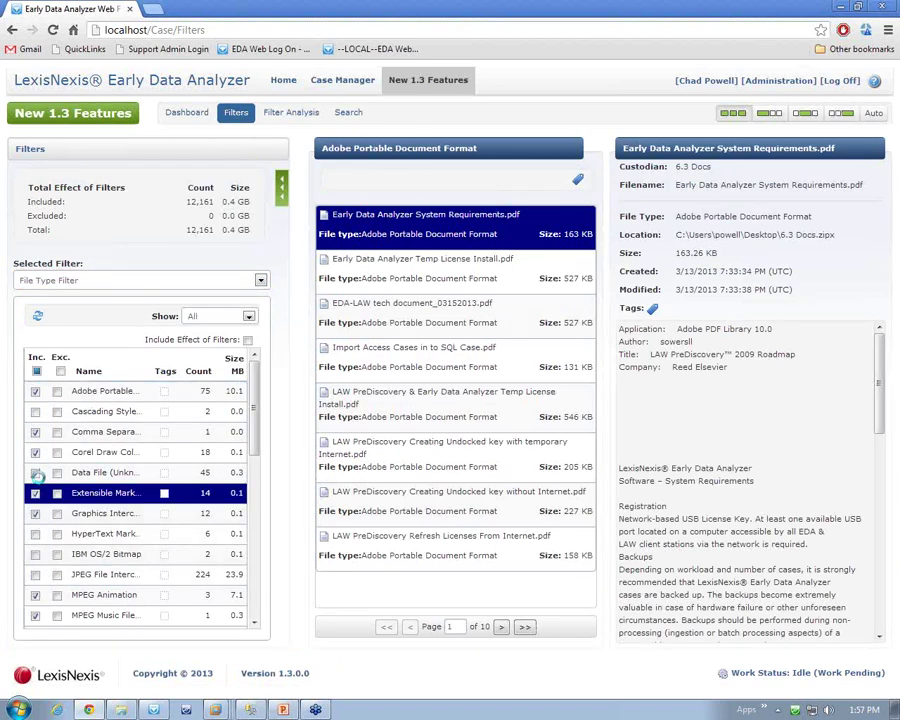
left_click(35, 491)
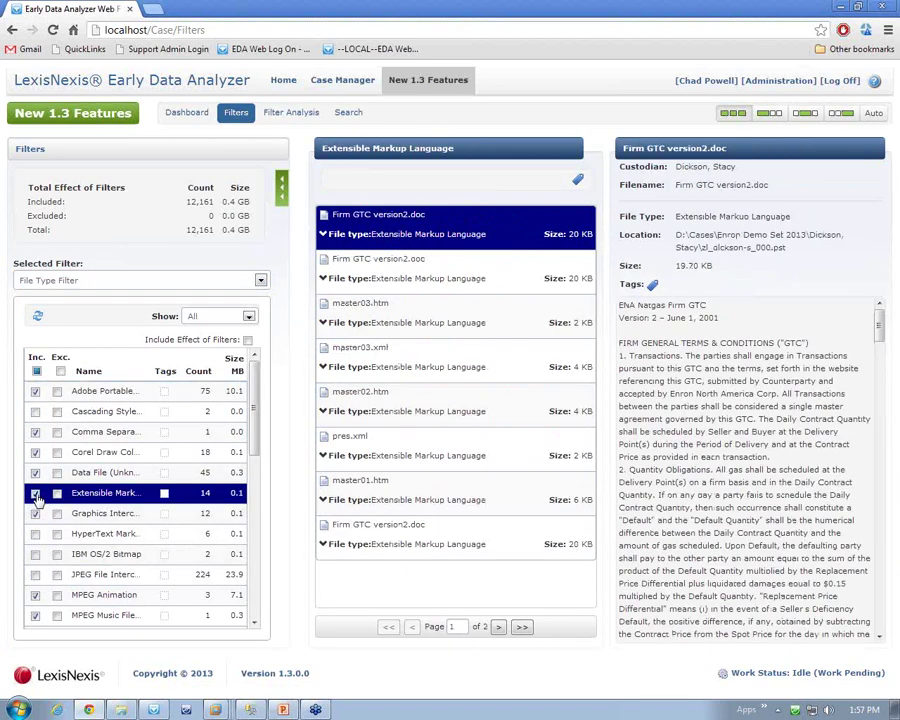
left_click(284, 115)
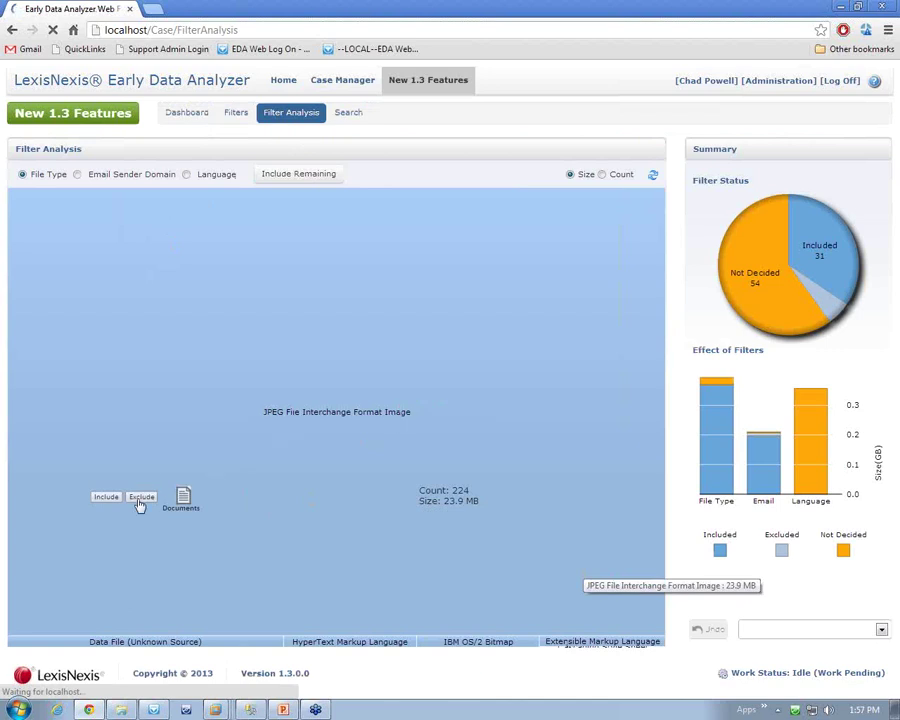
Step: Show the Email Sender Domain treemap, trying Include Remaining but cancelling it
left_click(77, 175)
left_click(186, 174)
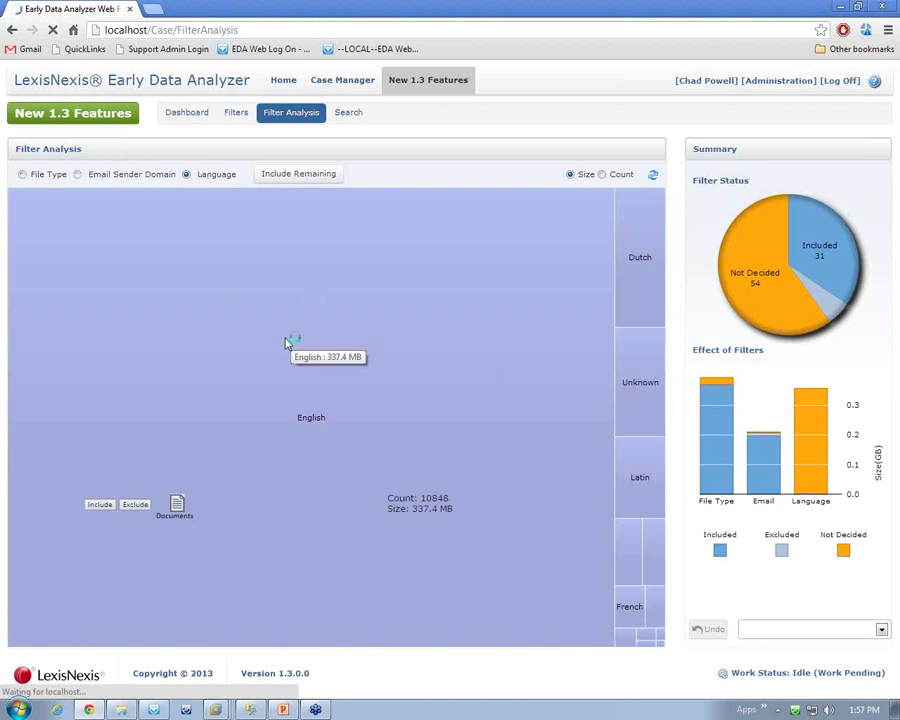
left_click(77, 175)
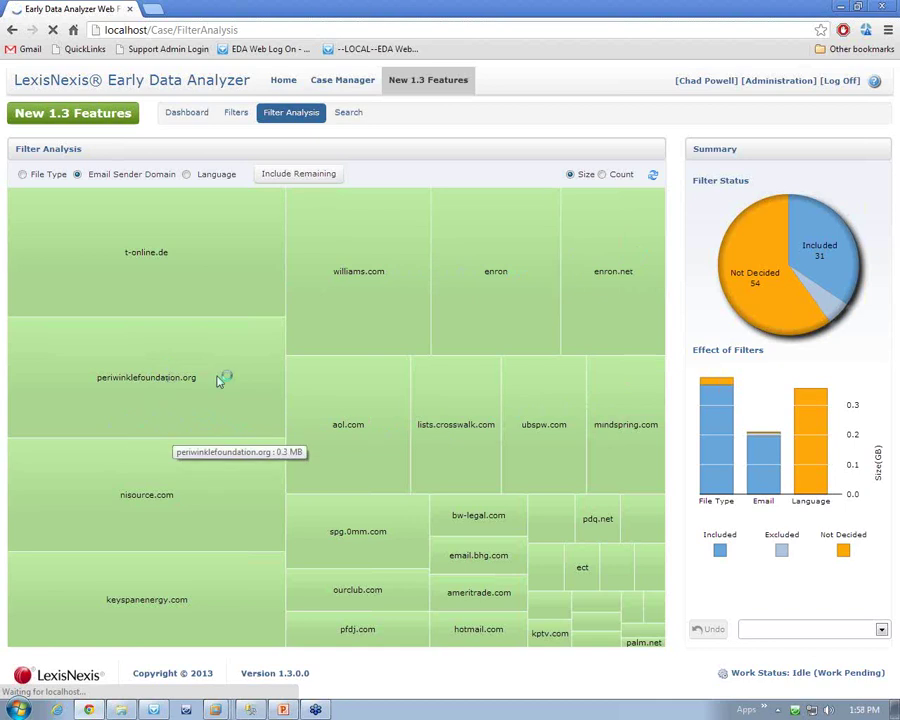
left_click(299, 180)
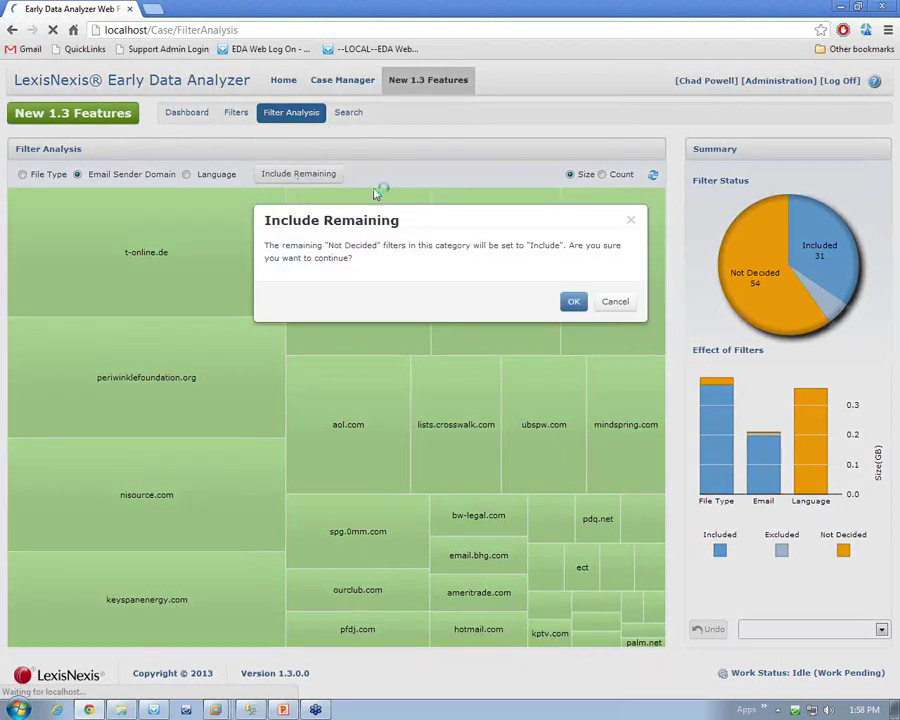
left_click(614, 304)
left_click(186, 174)
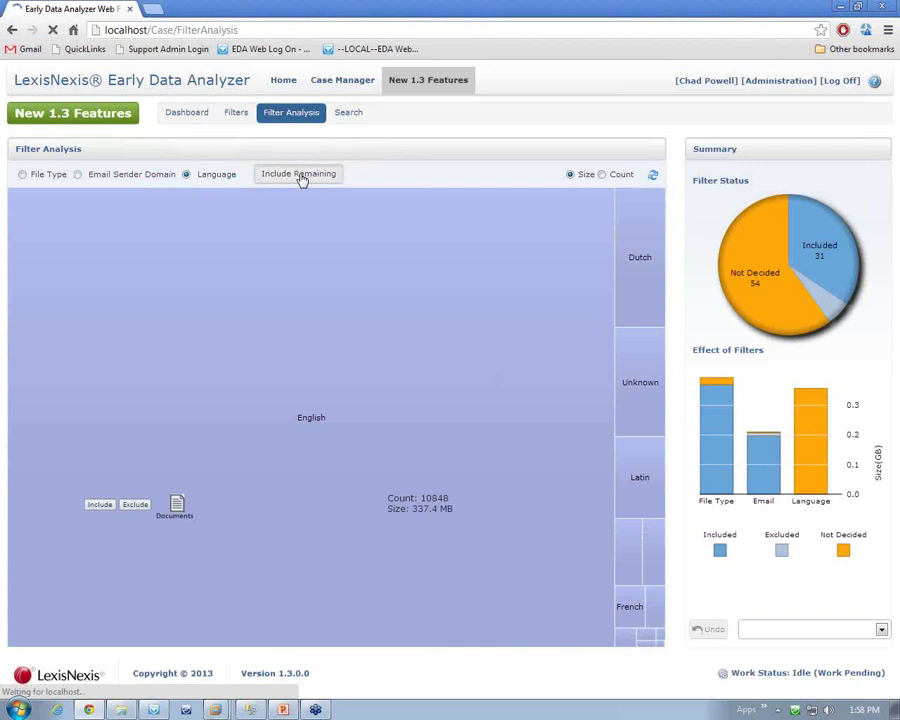
left_click(79, 175)
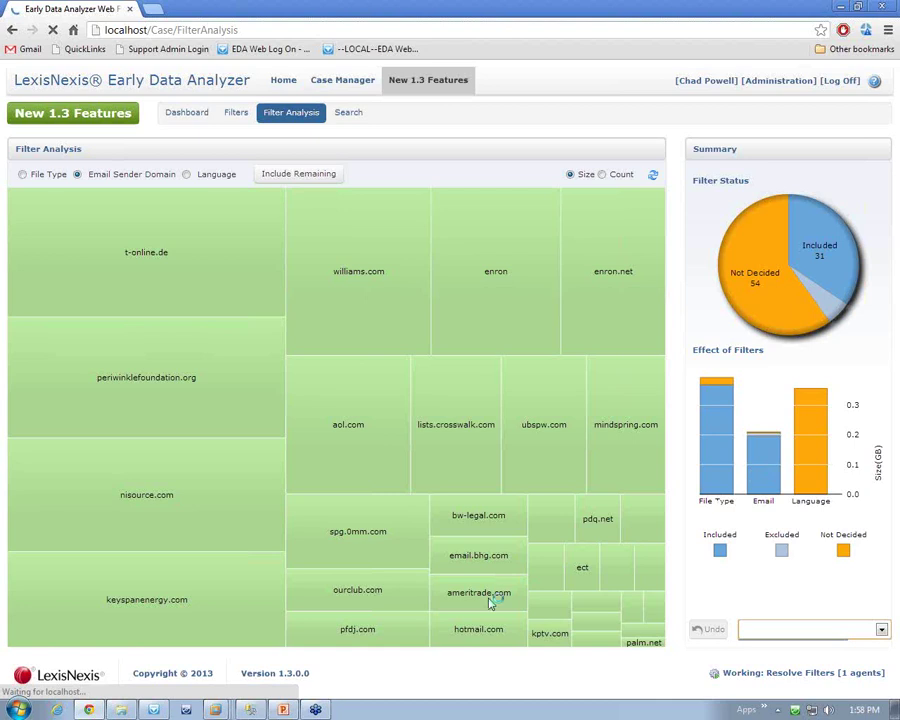
mouse_move(155, 711)
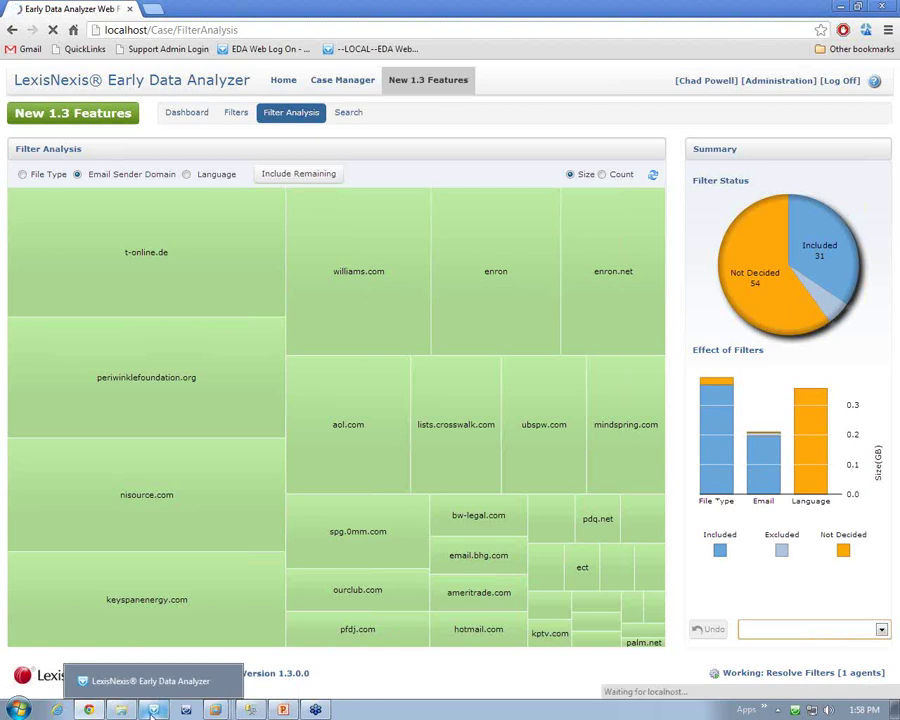
Step: Generate the User Audit Log report from Reports, save it as User Audit Log.txt on the Desktop, and open it
left_click(153, 710)
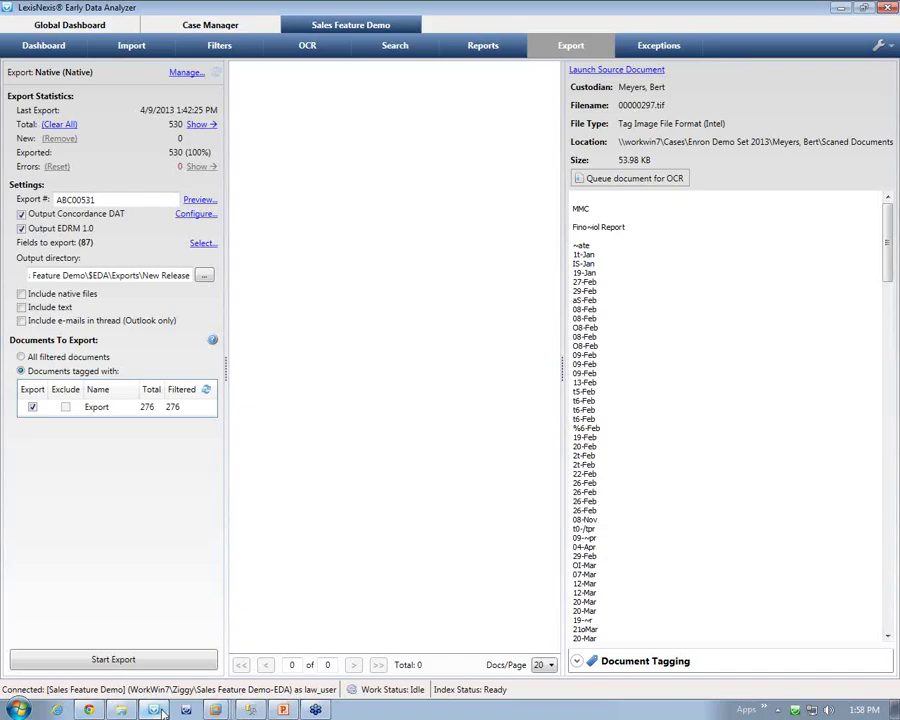
left_click(482, 46)
left_click(40, 202)
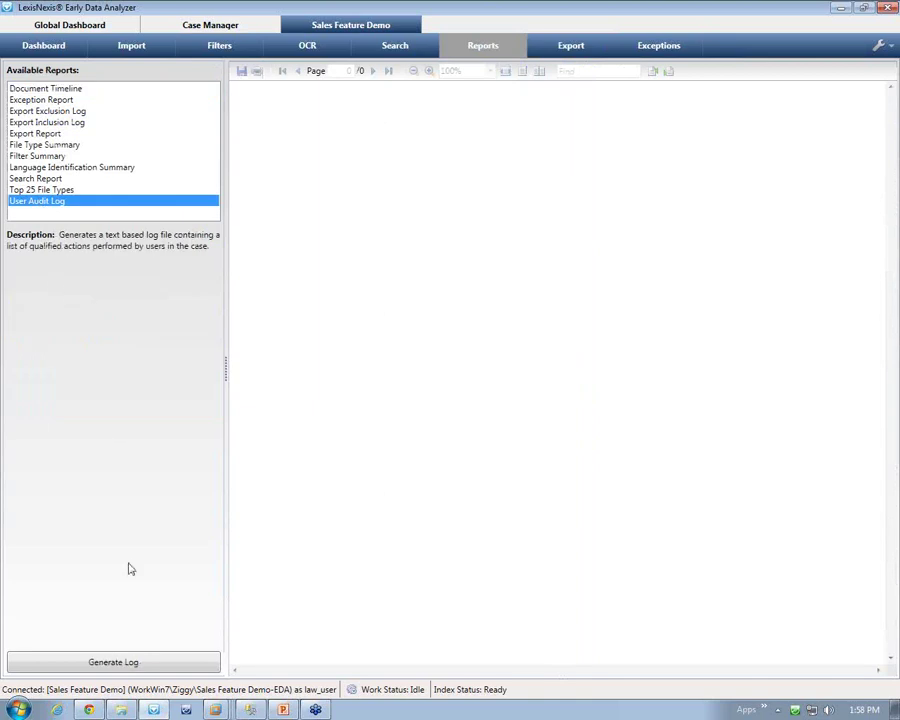
left_click(122, 664)
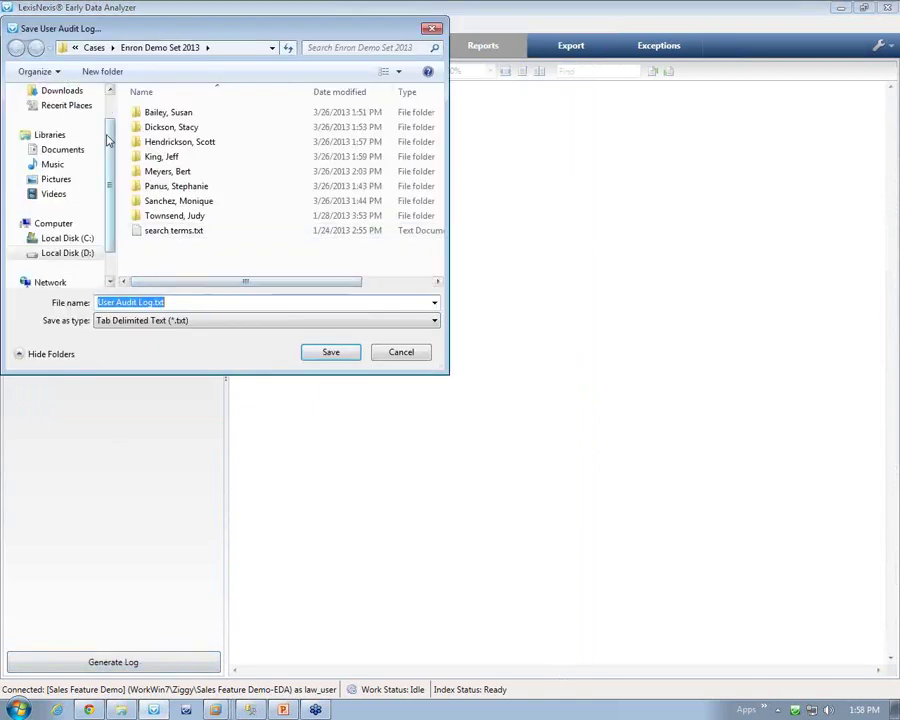
scroll(62, 120, "up", 2)
left_click(62, 114)
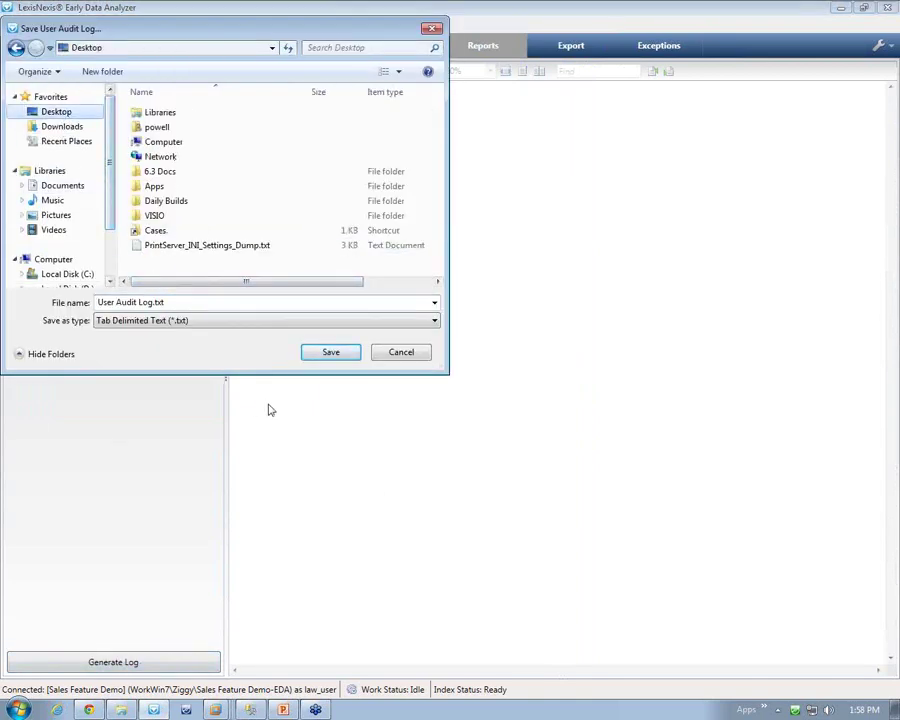
left_click(331, 353)
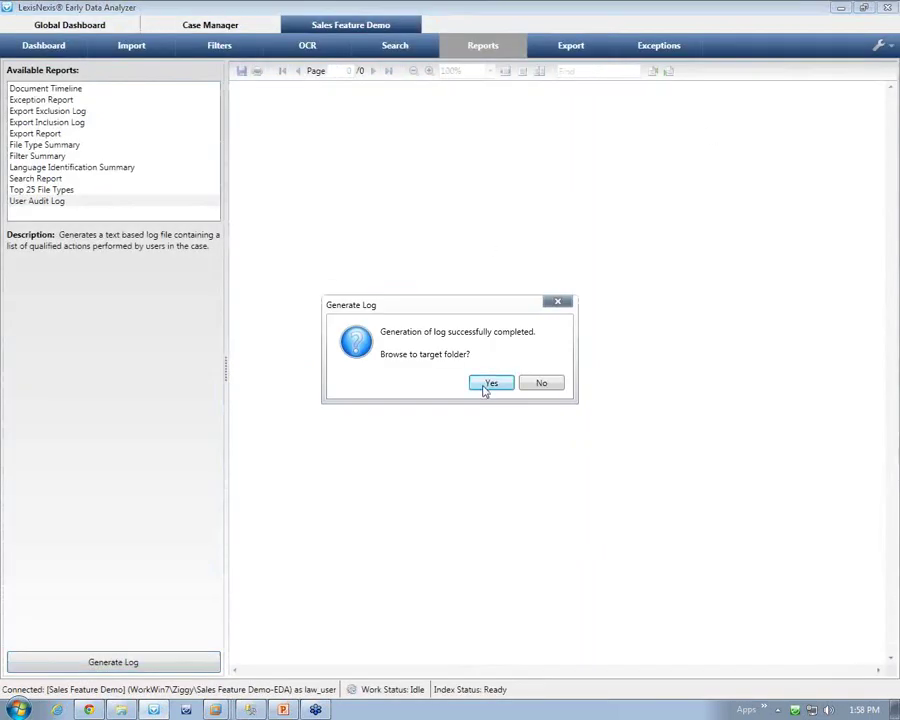
left_click(486, 387)
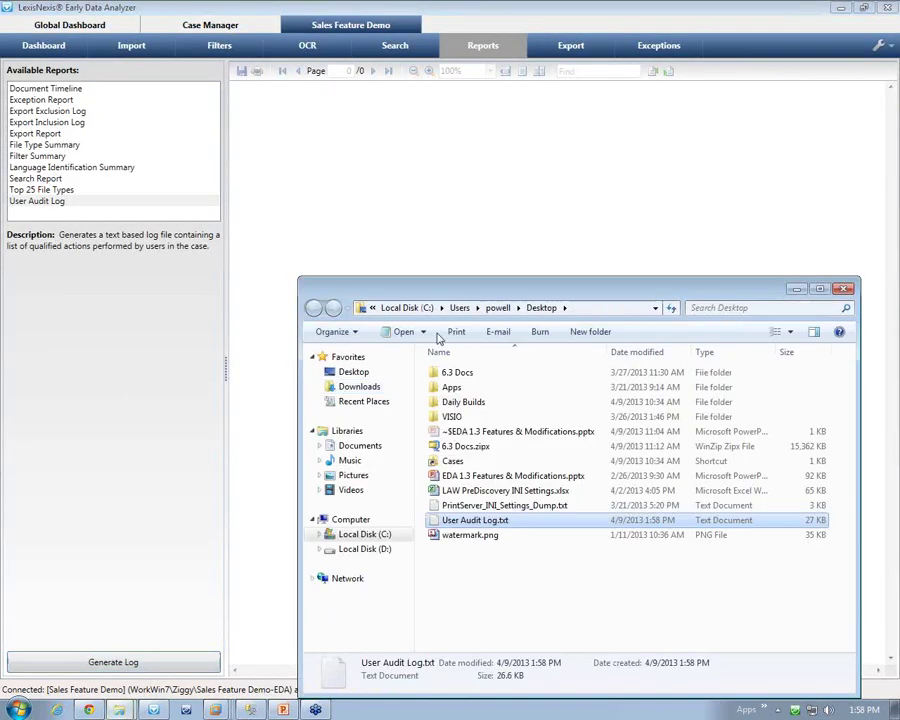
double_click(458, 520)
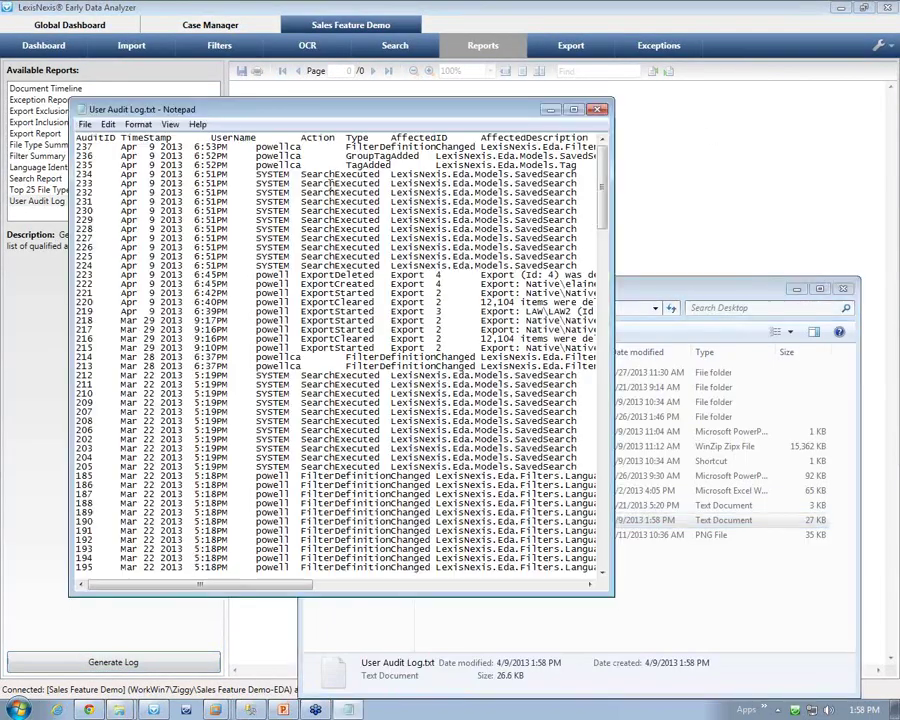
Step: Maximize the audit log, find further entries for a selected username, then close Notepad
double_click(307, 111)
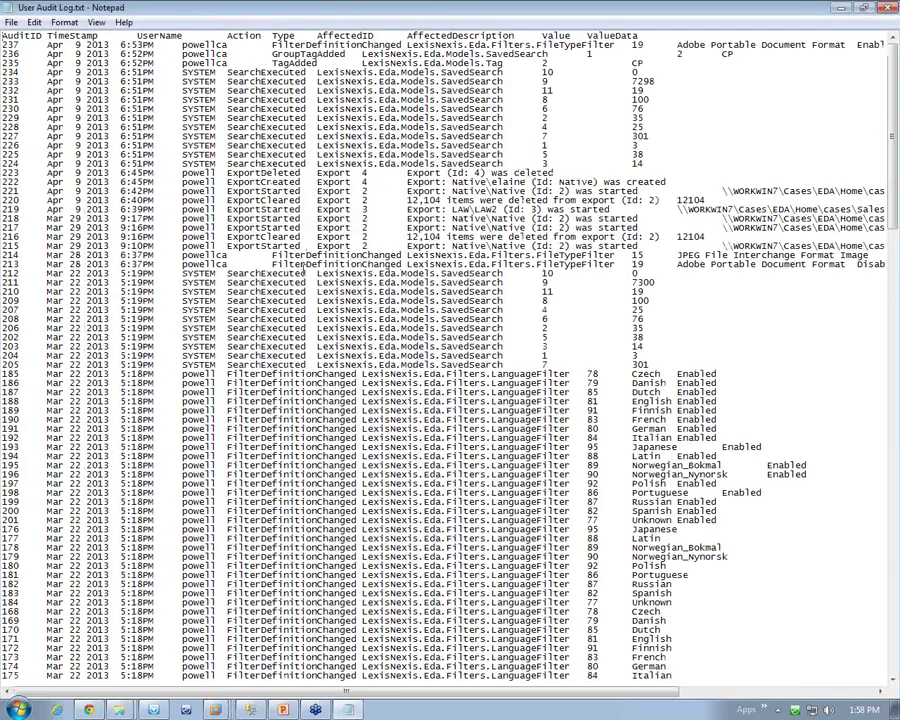
left_click_drag(886, 97, 868, 70)
left_click_drag(185, 45, 228, 45)
key("F3")
left_click(187, 174)
left_click_drag(215, 174, 183, 174)
left_click(879, 10)
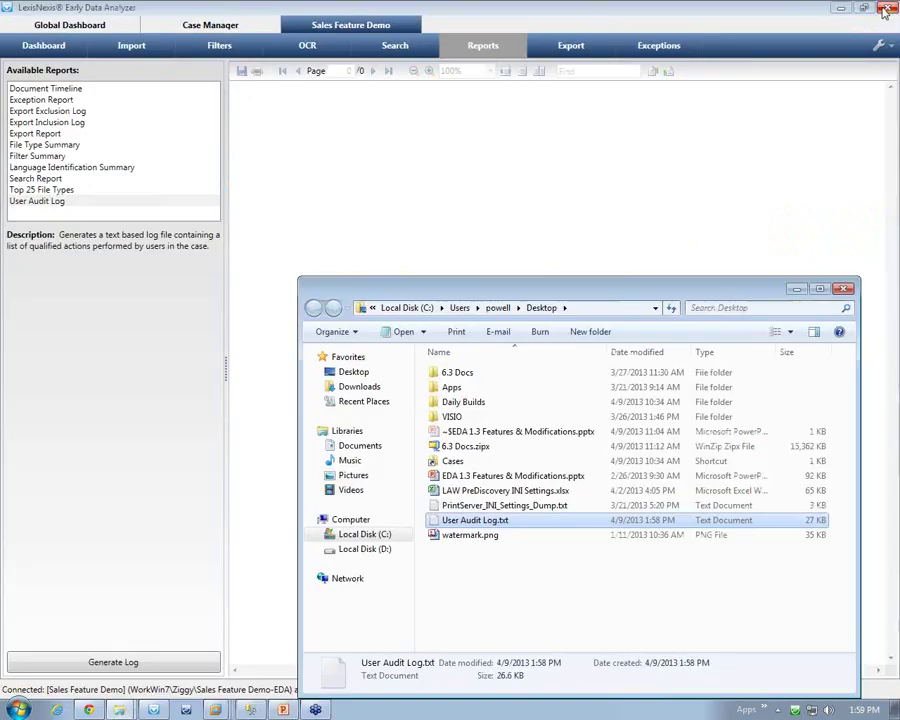
Step: Close the Desktop folder window and minimize both the analyzer and Chrome to reveal the desktop
left_click_drag(520, 289, 375, 171)
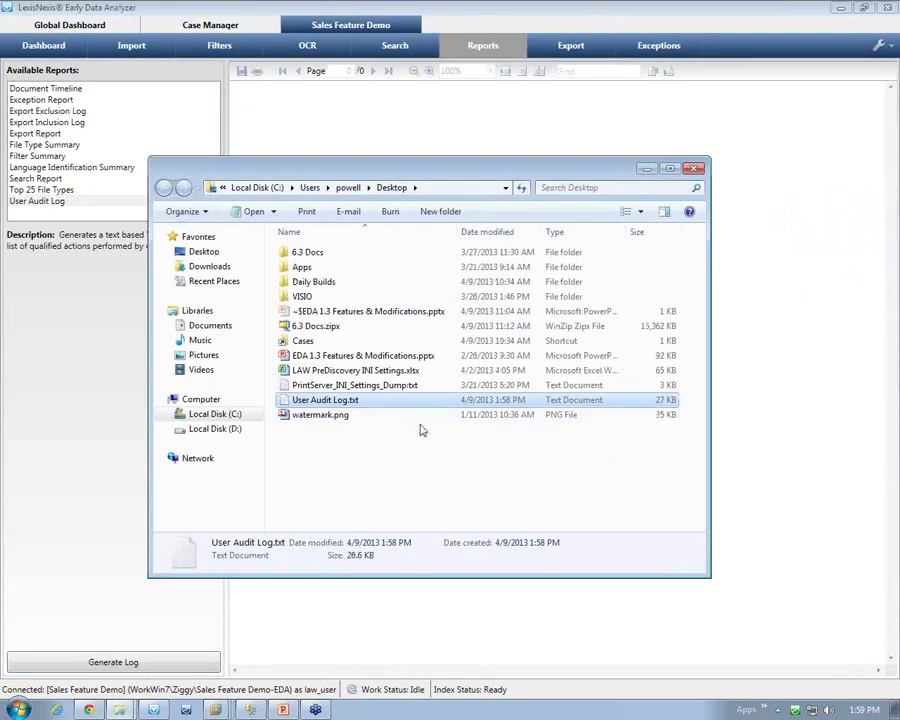
left_click(693, 168)
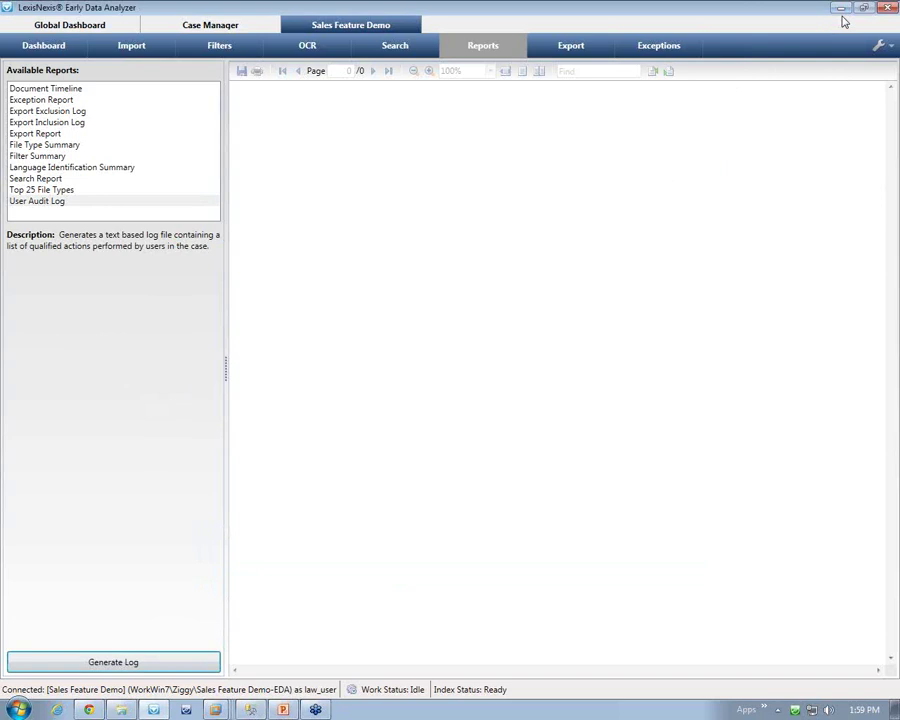
left_click(838, 12)
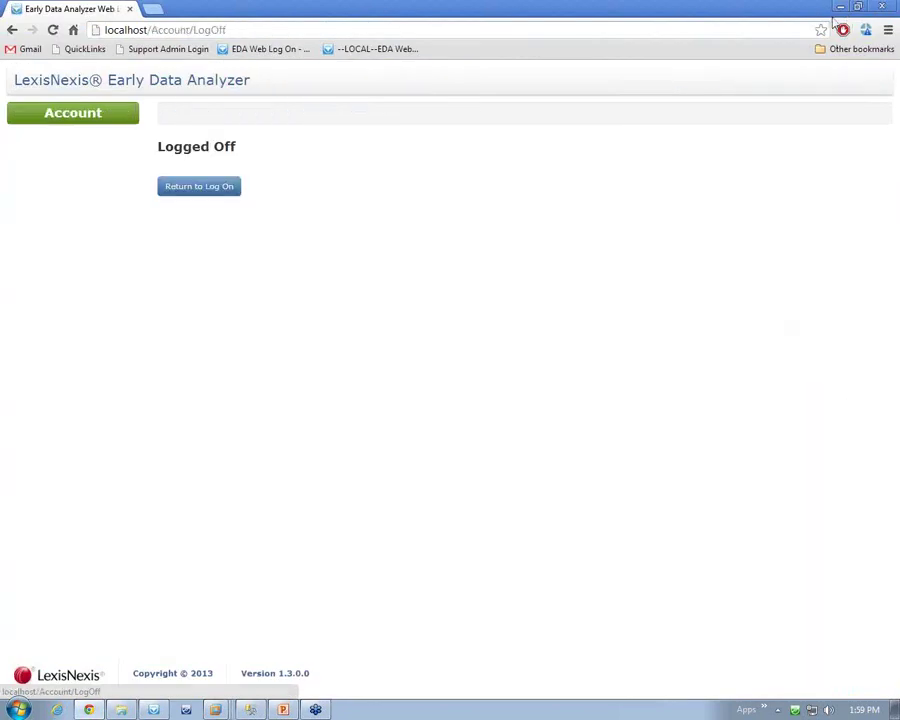
left_click(840, 10)
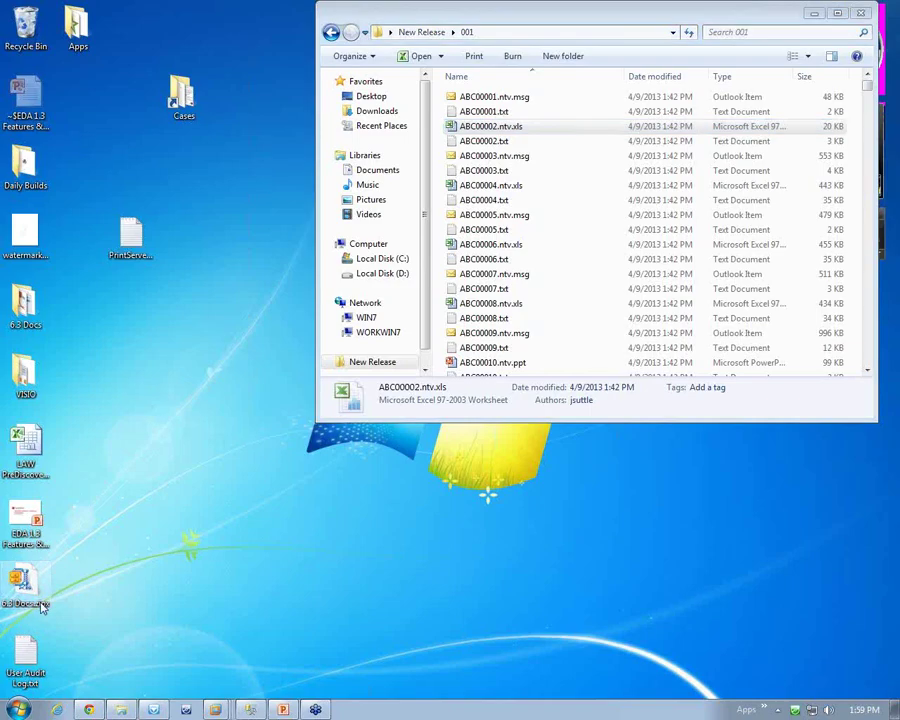
left_click(283, 709)
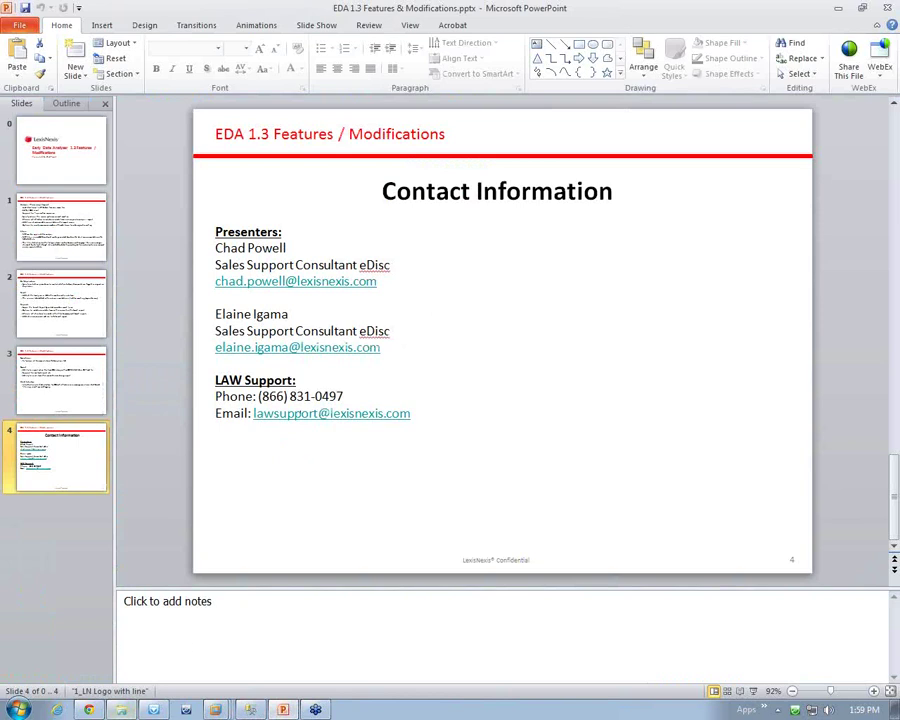
left_click(838, 8)
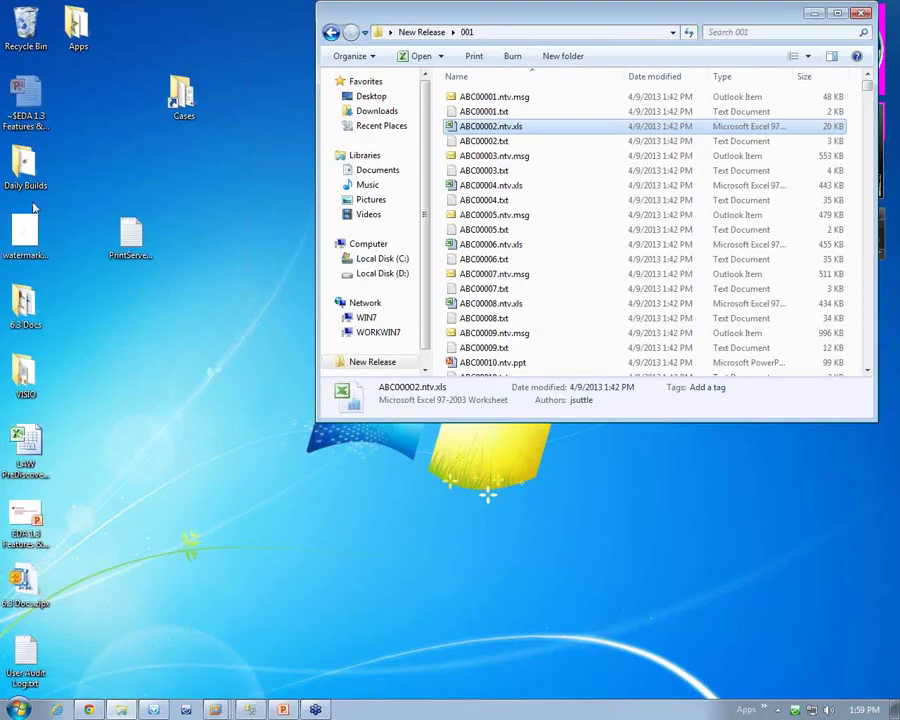
Step: Open the Cases folder from the desktop and select the Funnel 03132013.pptx presentation
left_click(183, 97)
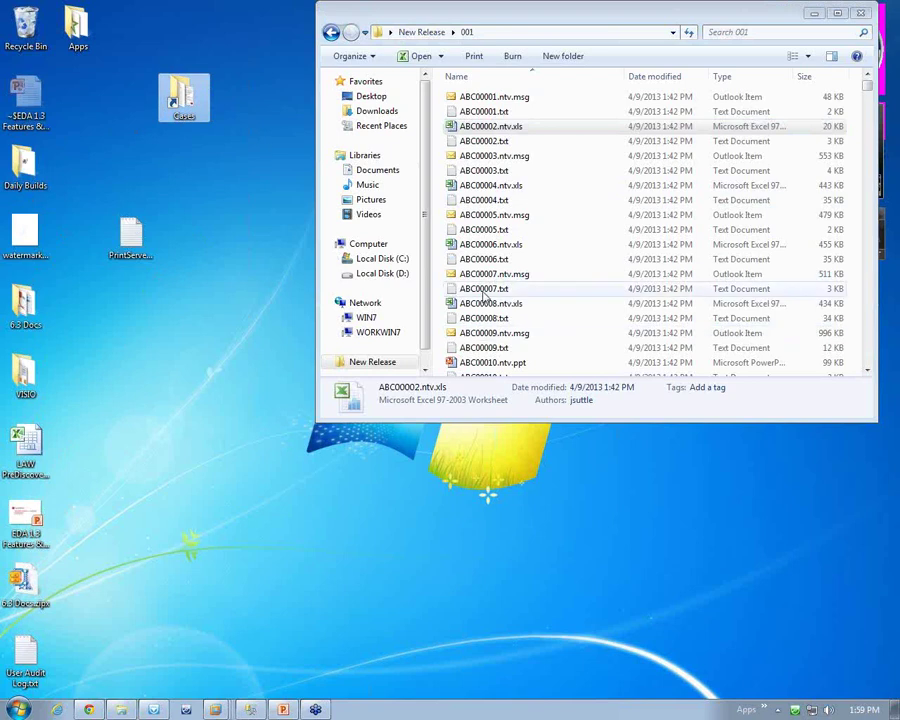
double_click(184, 95)
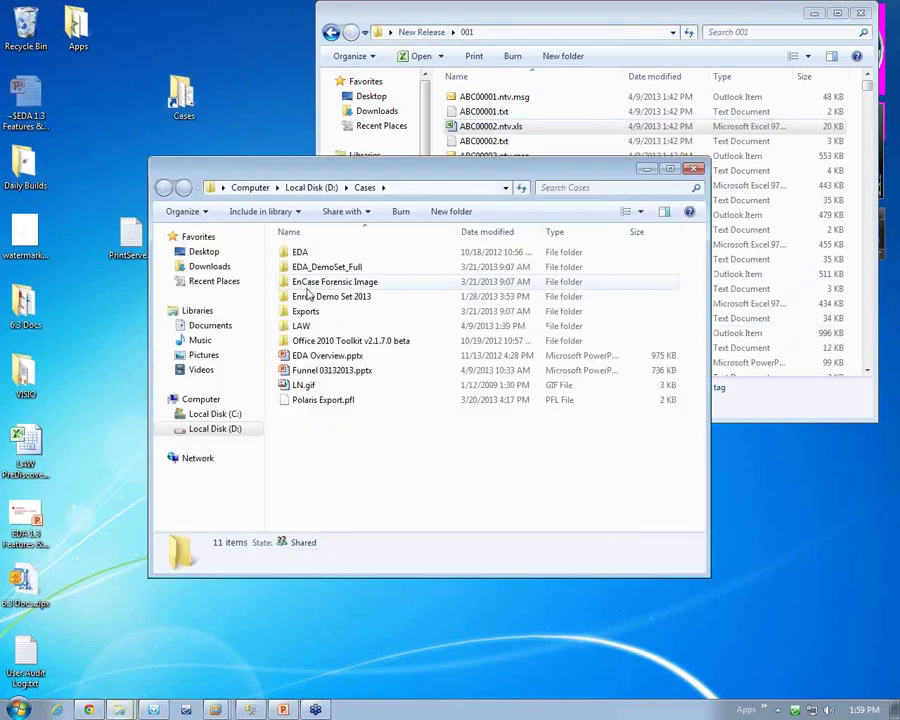
left_click(330, 370)
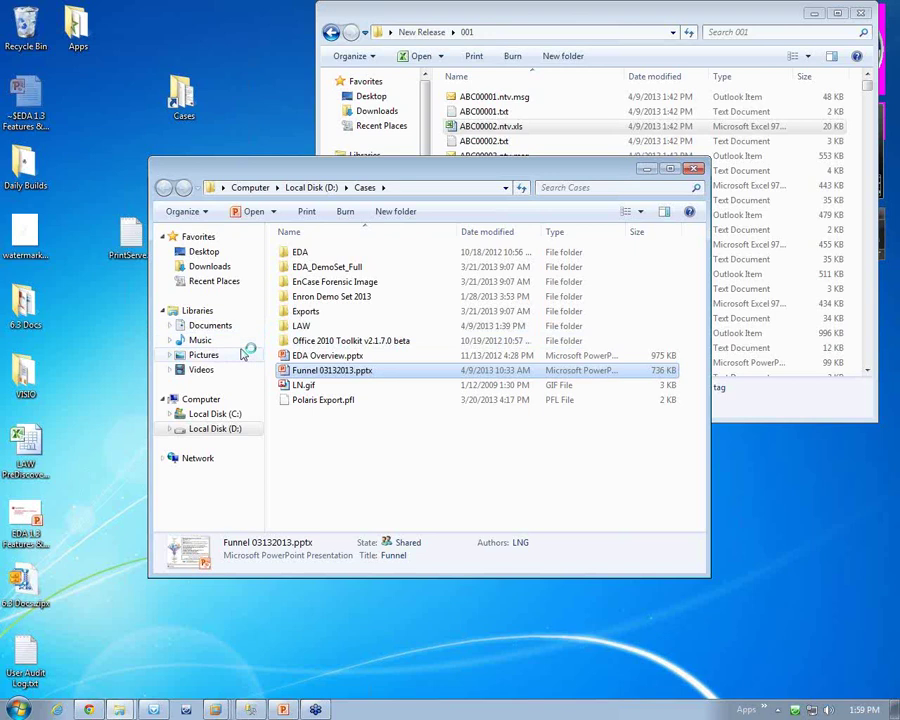